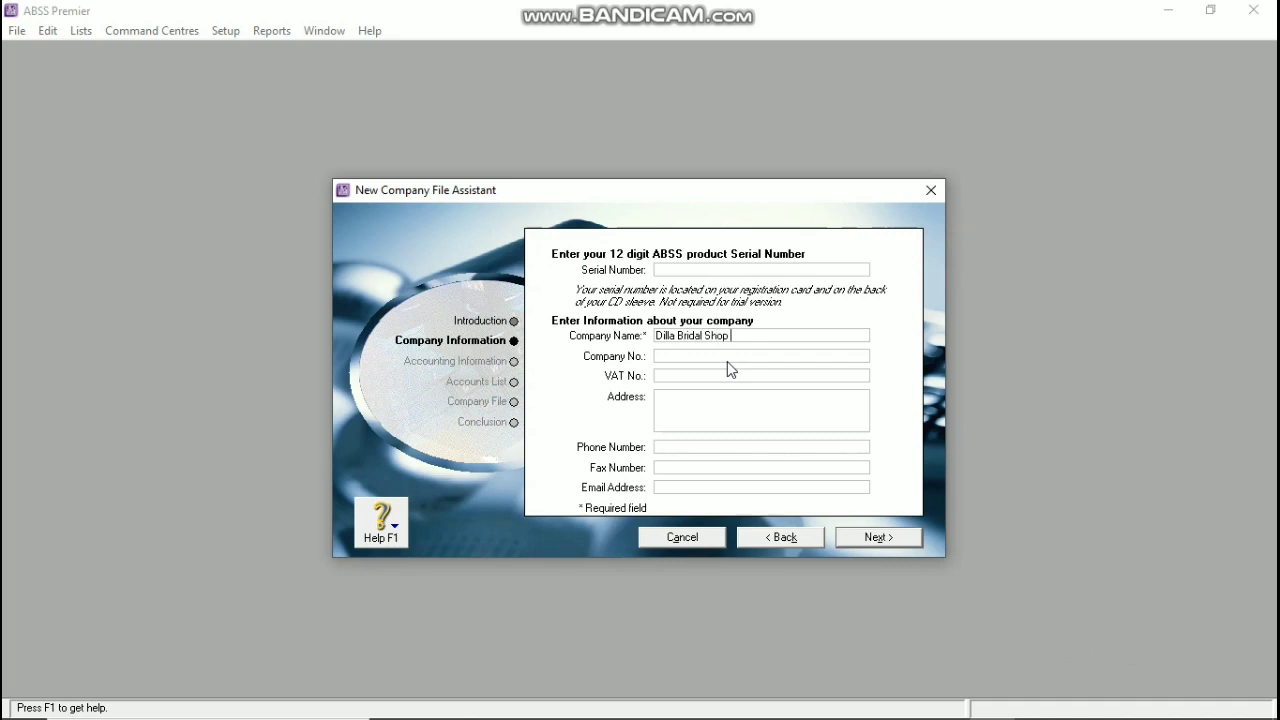
Step: Complete the company name with 'And Wedding Organizer' and fill in the address, phone, fax and e-mail fields
{"action": "type", "text": "And Wedding Organizer"}
{"action": "key", "text": "Tab"}
{"action": "key", "text": "Tab"}
{"action": "key", "text": "Tab"}
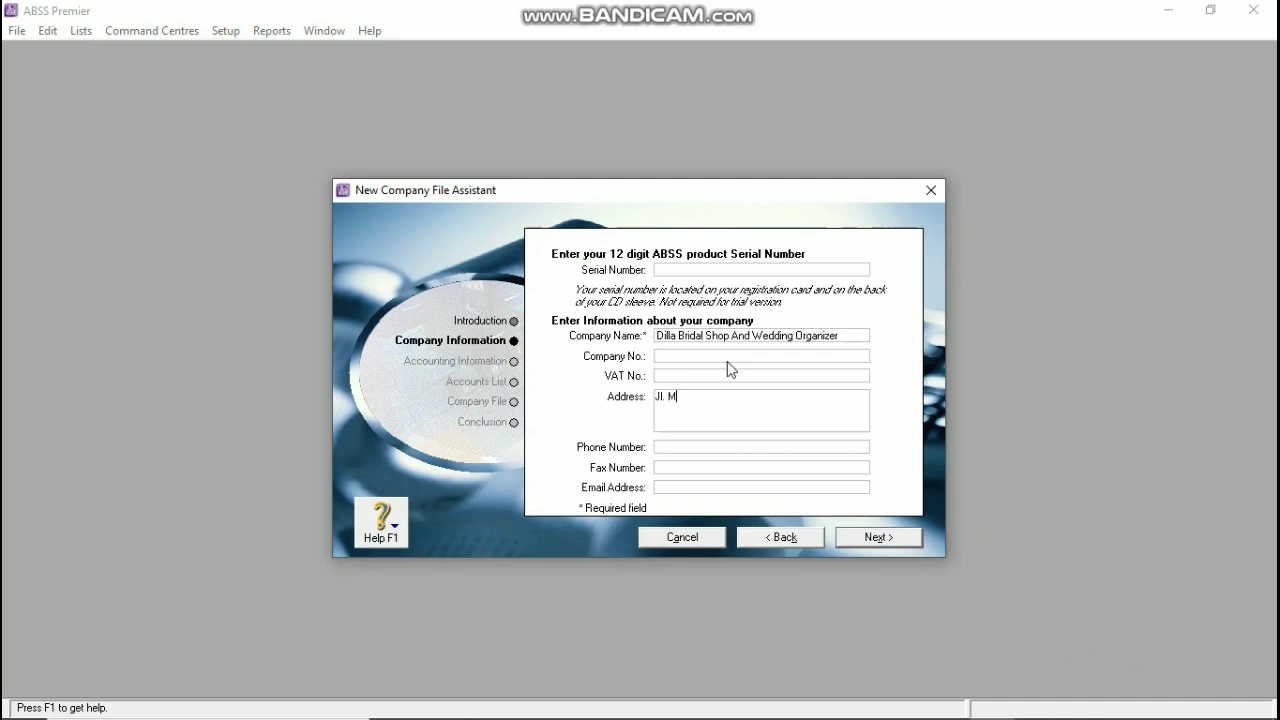
{"action": "key", "text": "Tab"}
{"action": "key", "text": "Tab"}
{"action": "left_click", "coordinate": [701, 447]}
{"action": "key", "text": "Tab"}
{"action": "type", "text": "0215565"}
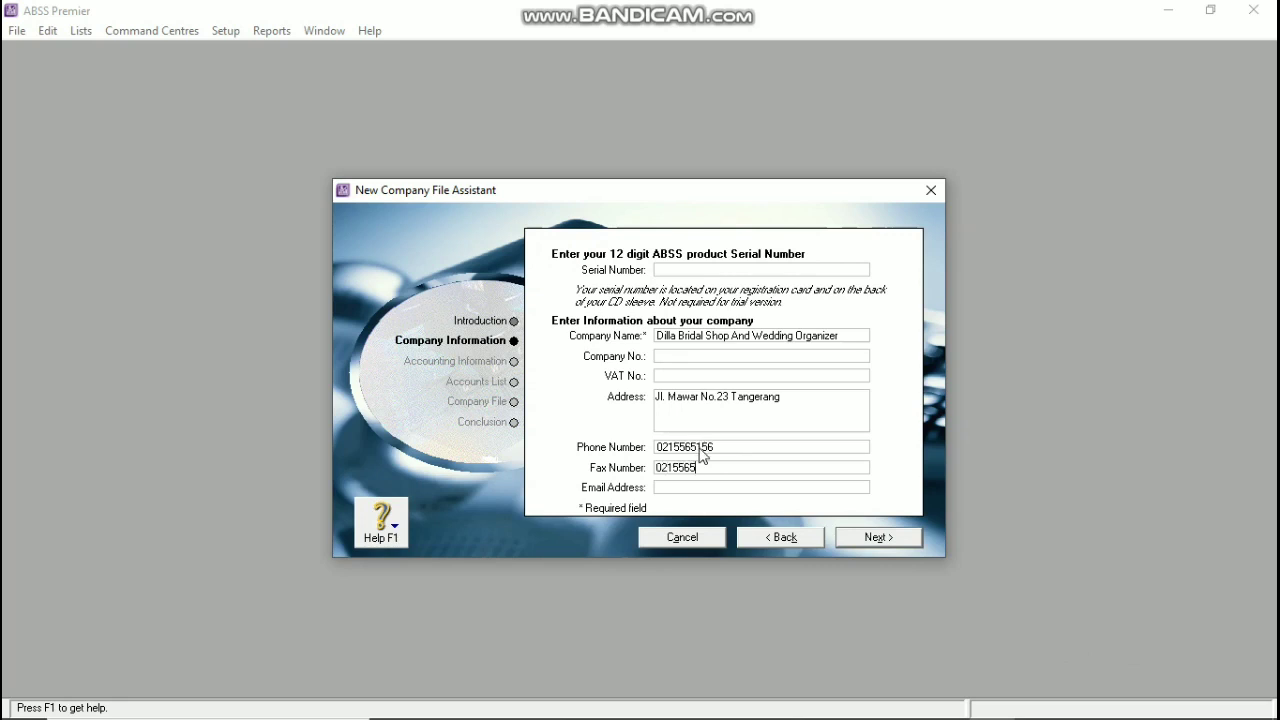
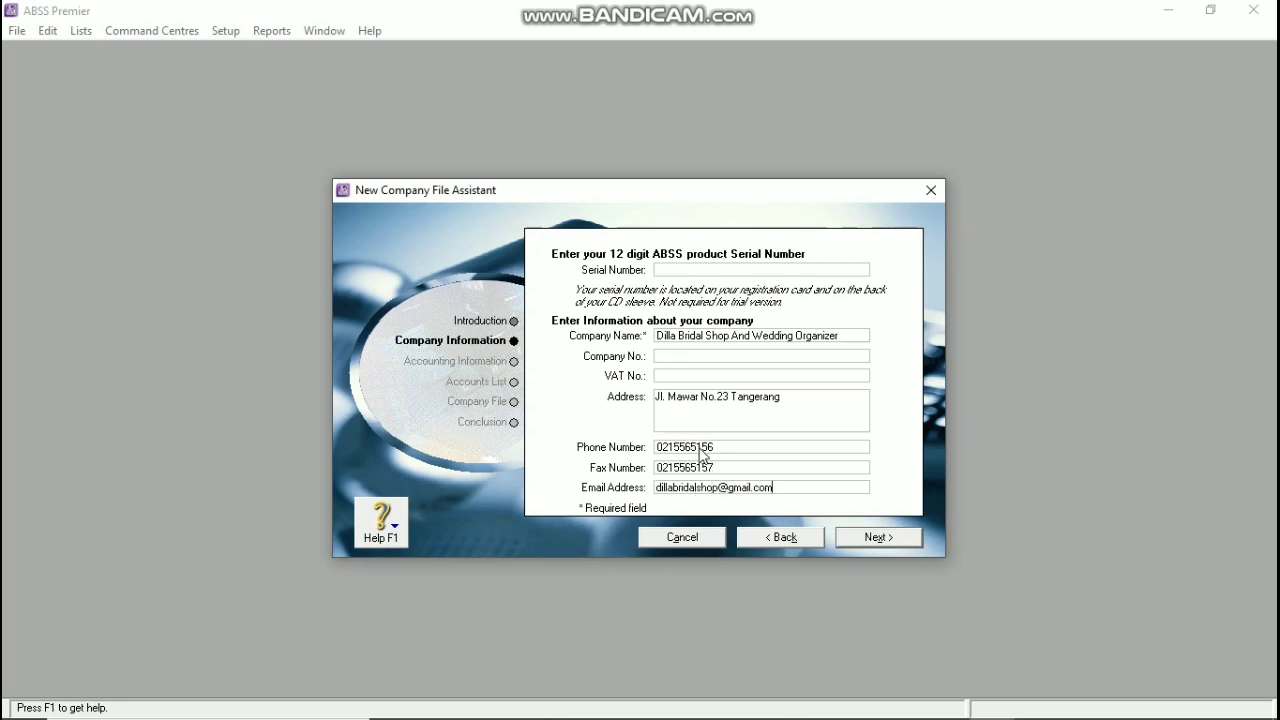
{"action": "left_click", "coordinate": [867, 541]}
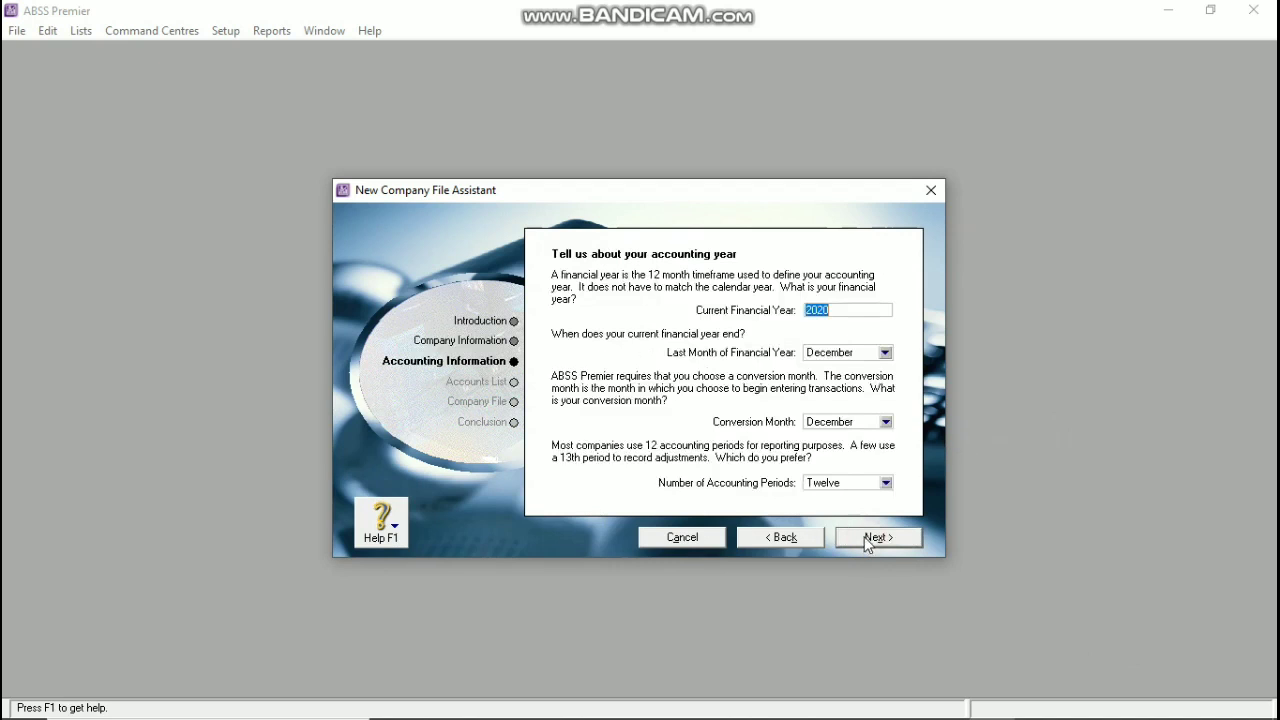
Step: Set the conversion month to January with 13 accounting periods
{"action": "left_click", "coordinate": [884, 422]}
{"action": "left_click", "coordinate": [835, 437]}
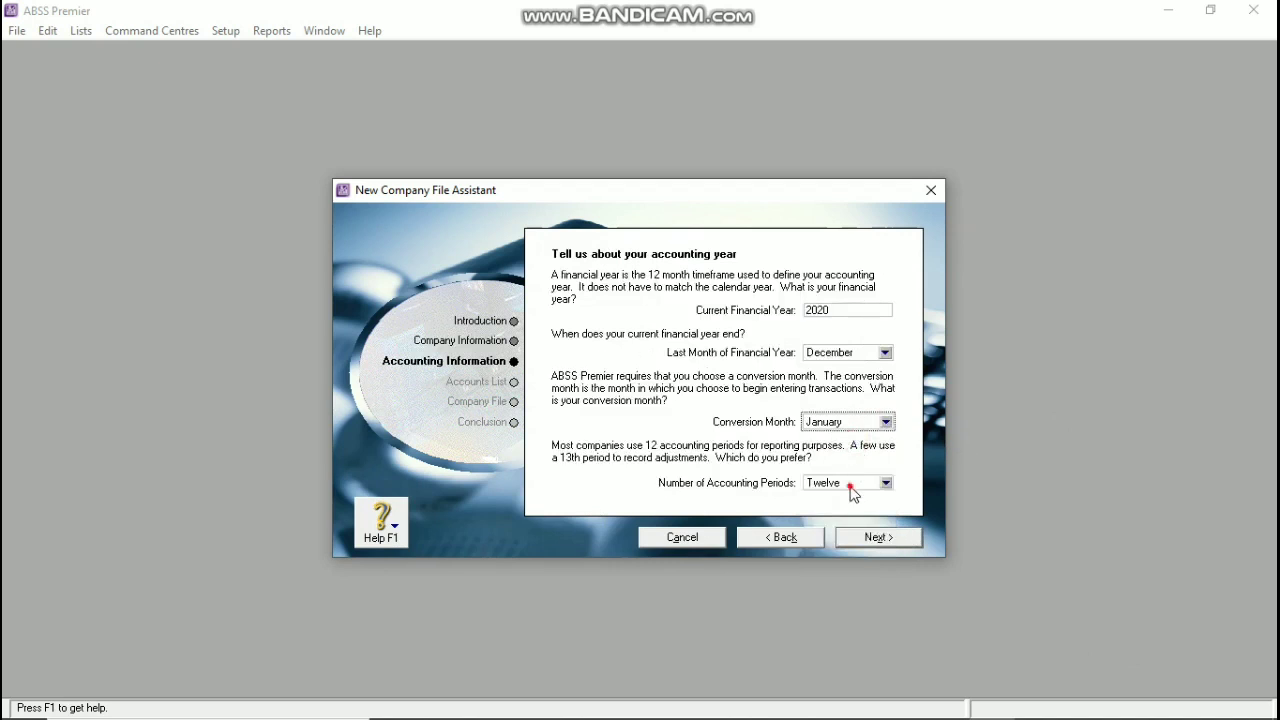
{"action": "left_click", "coordinate": [852, 494]}
{"action": "left_click", "coordinate": [822, 500]}
{"action": "left_click", "coordinate": [884, 538]}
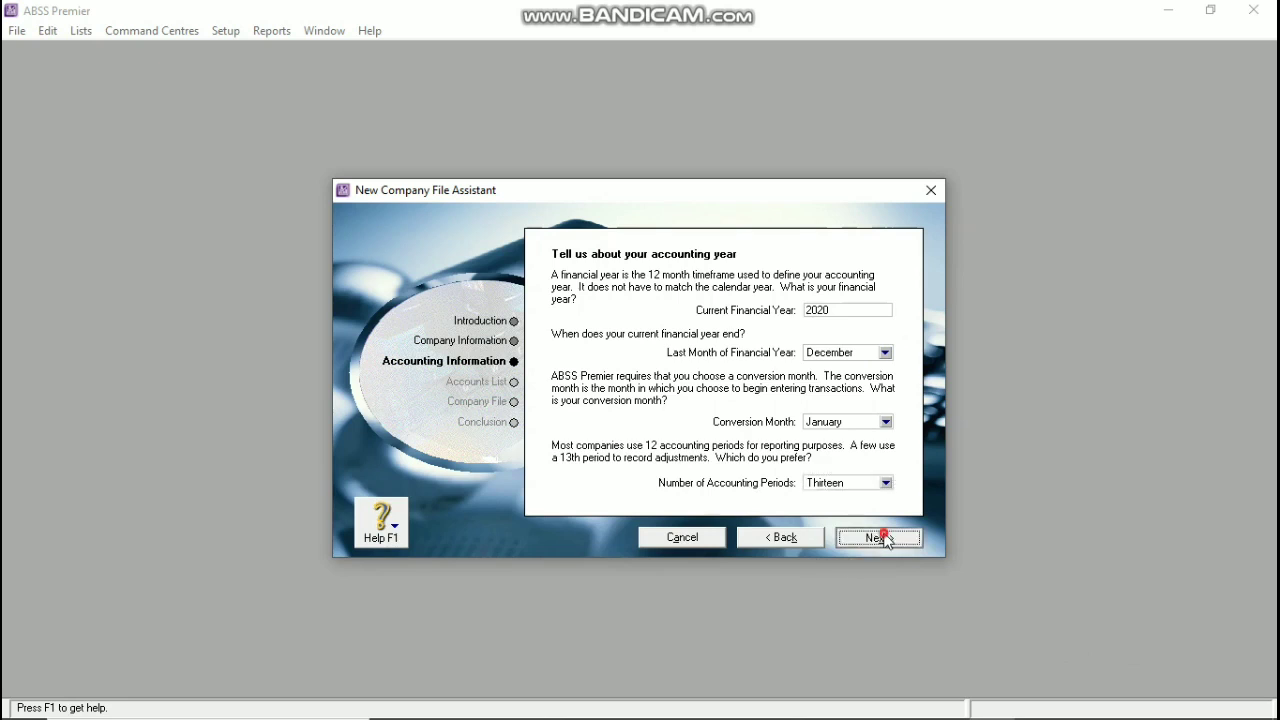
Step: Keep the provided accounts list and choose Retail industry with the Bridal Shop business type
{"action": "left_click", "coordinate": [880, 537]}
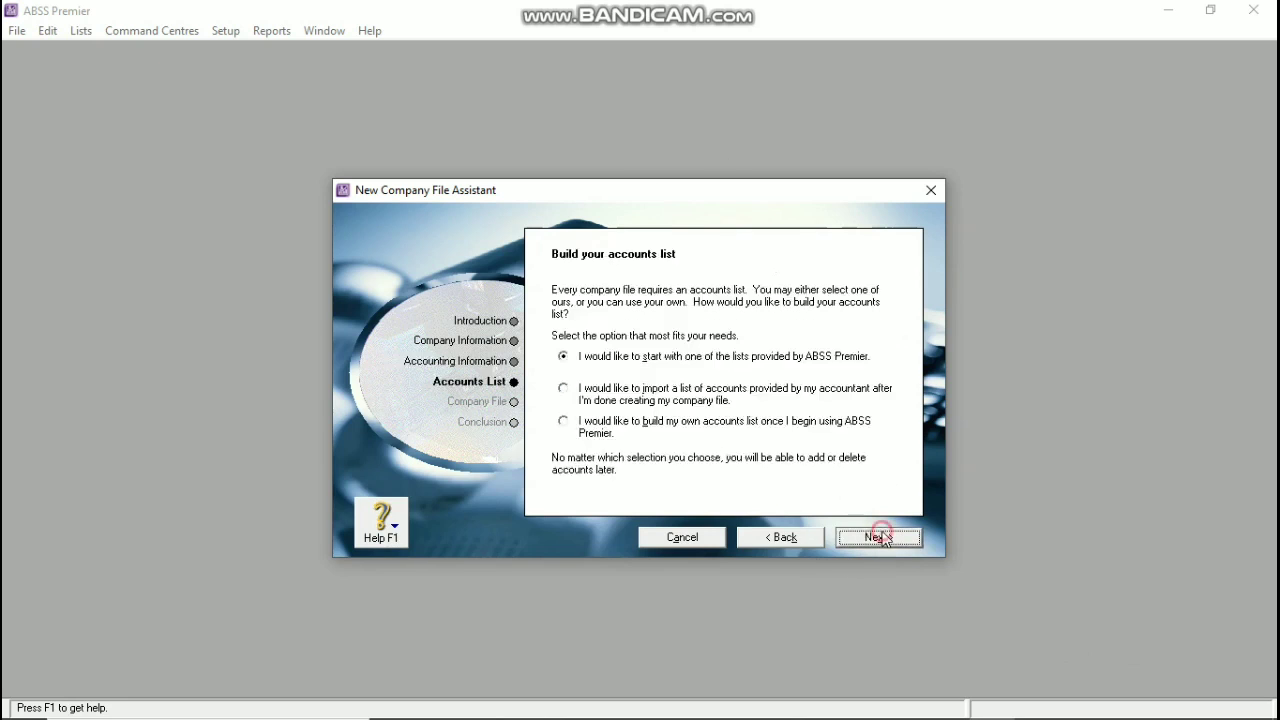
{"action": "left_click", "coordinate": [878, 537]}
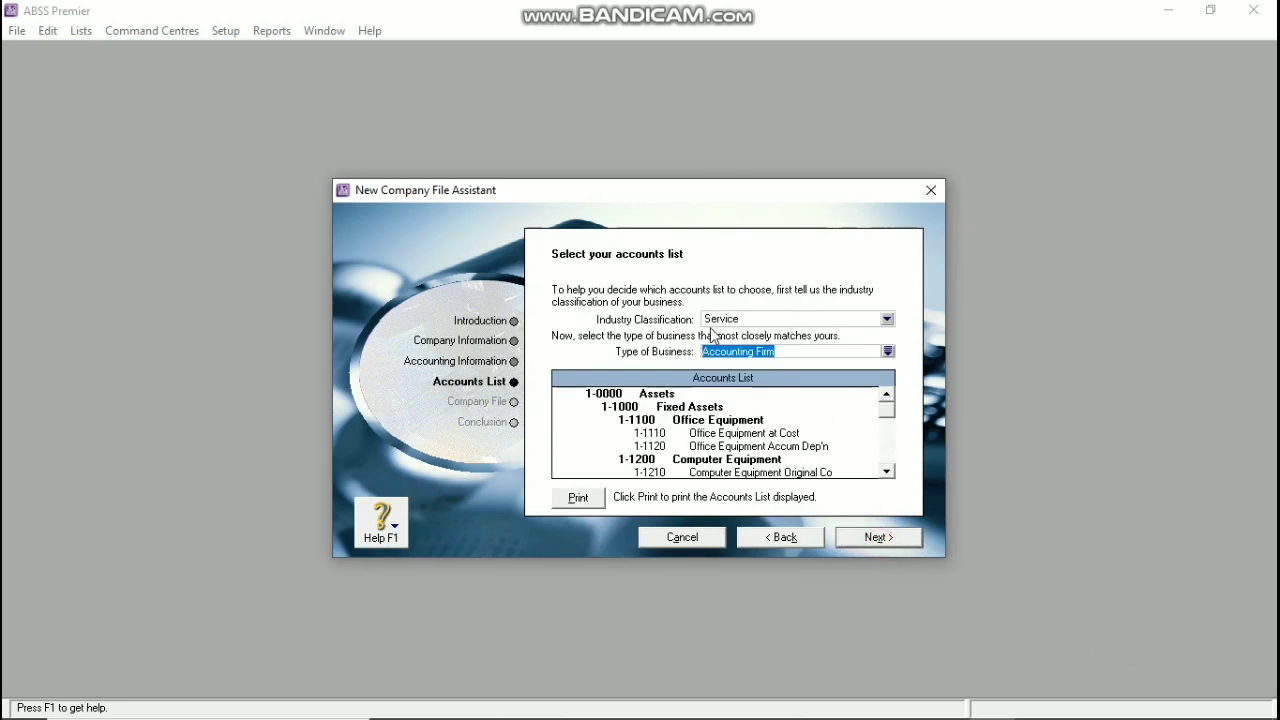
{"action": "left_click", "coordinate": [742, 322]}
{"action": "left_click", "coordinate": [748, 359]}
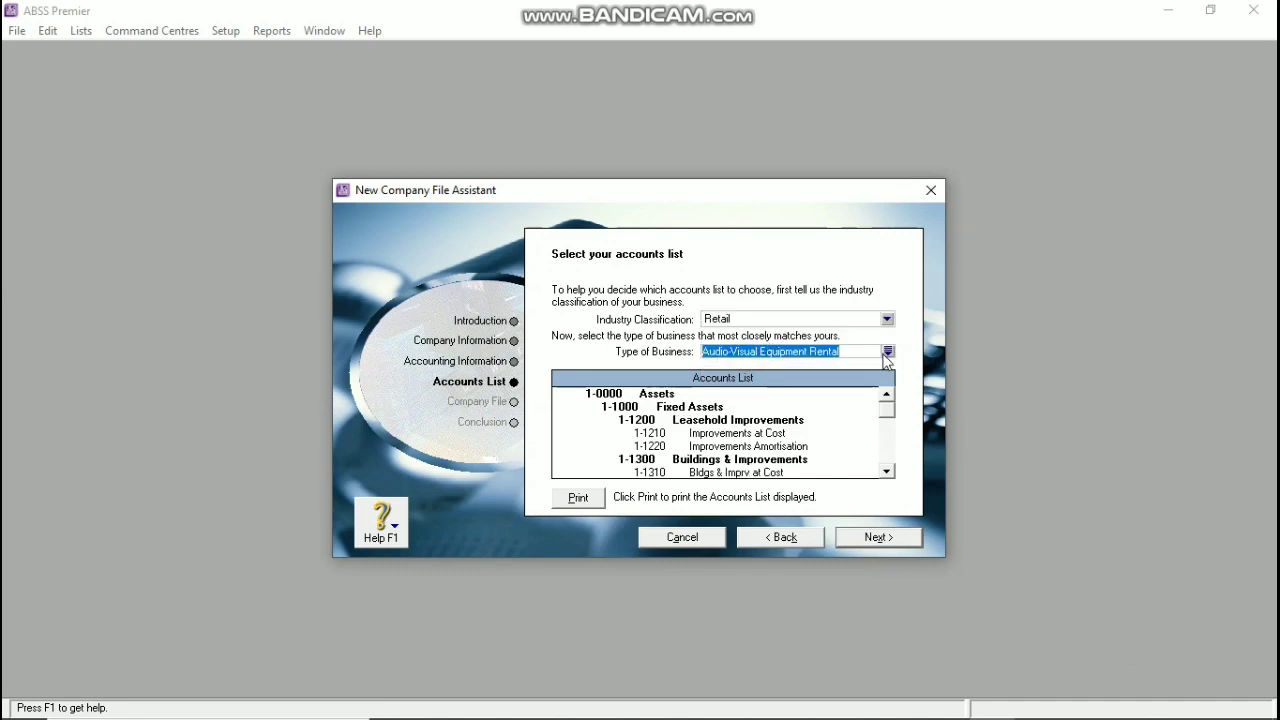
{"action": "left_click", "coordinate": [887, 351]}
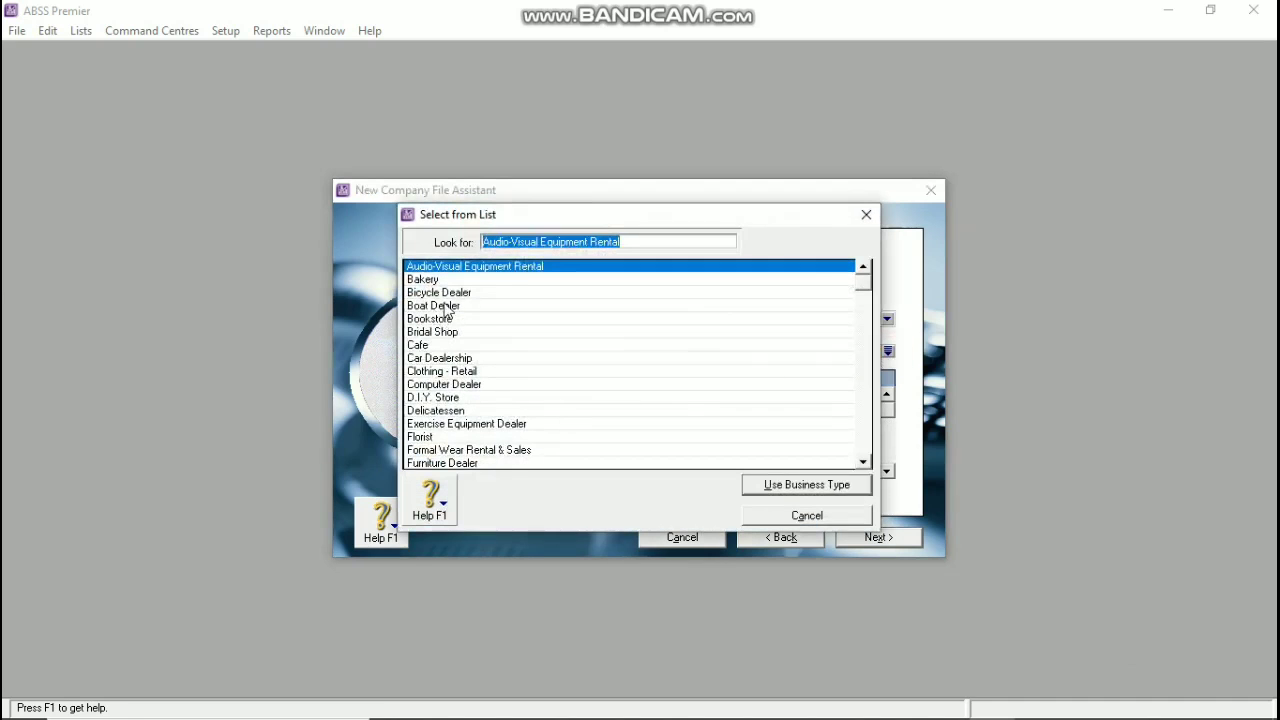
{"action": "left_click", "coordinate": [438, 332]}
{"action": "left_click", "coordinate": [790, 485]}
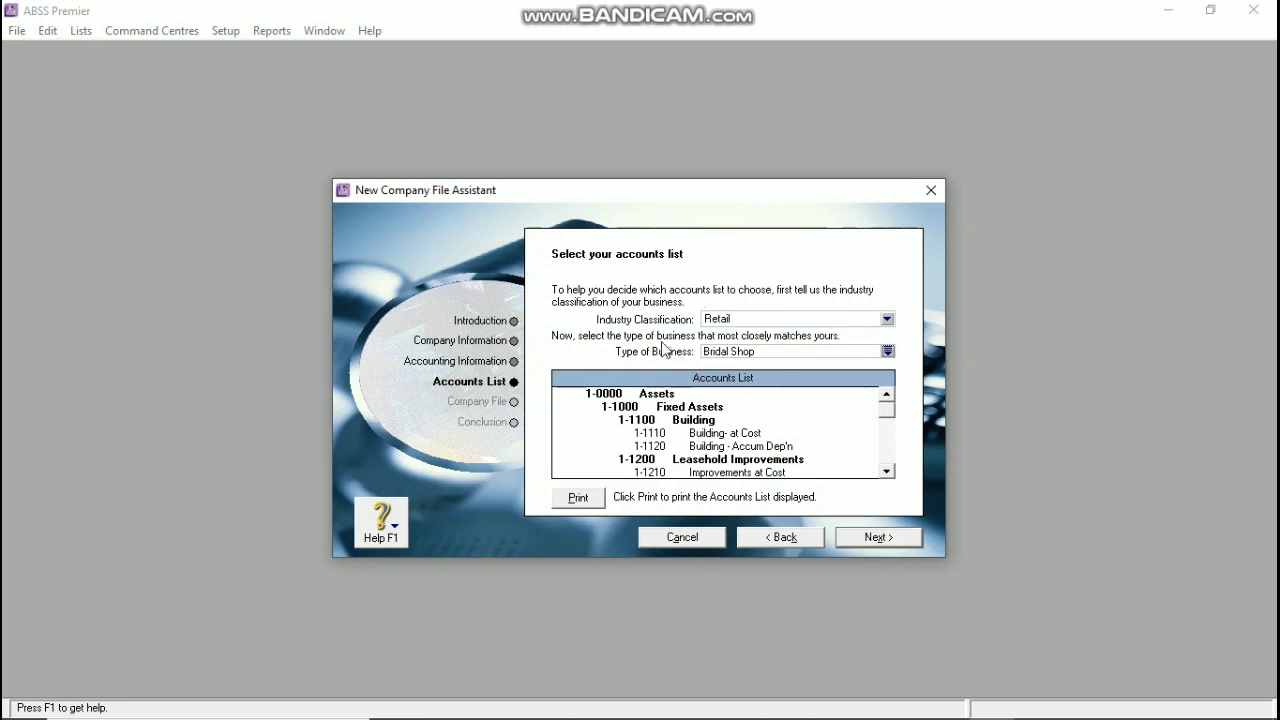
Step: Create the company file and go to the Command Centre
{"action": "left_click", "coordinate": [862, 537]}
{"action": "left_click", "coordinate": [859, 537]}
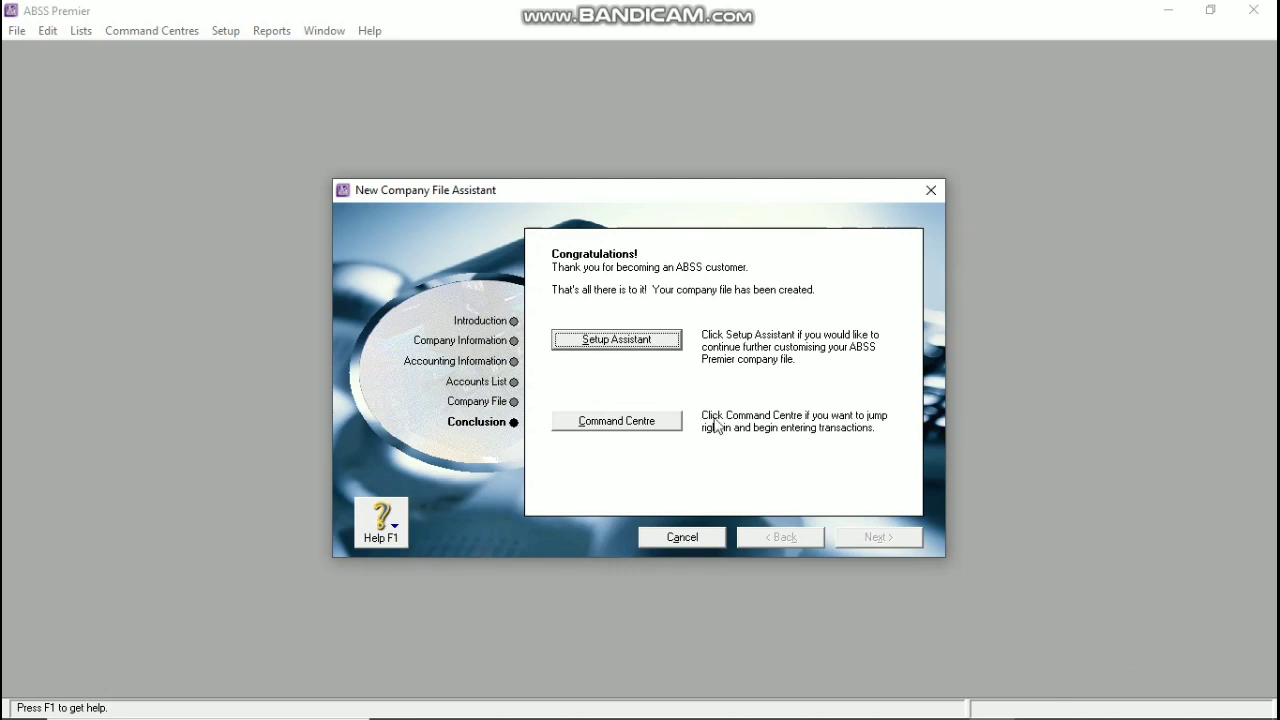
{"action": "left_click", "coordinate": [614, 421]}
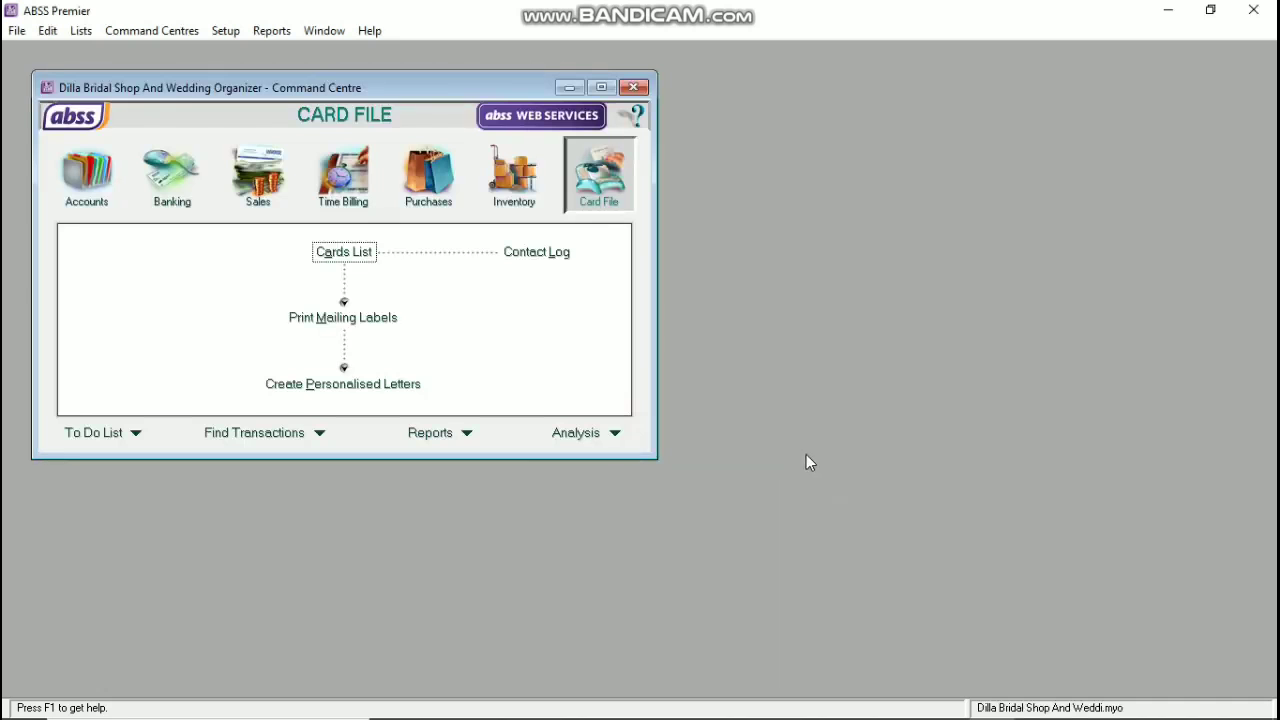
Step: Turn on job and duplicate sales/purchase number warnings, keep original PO numbers, and disable automatic spell-check
{"action": "left_click", "coordinate": [225, 33]}
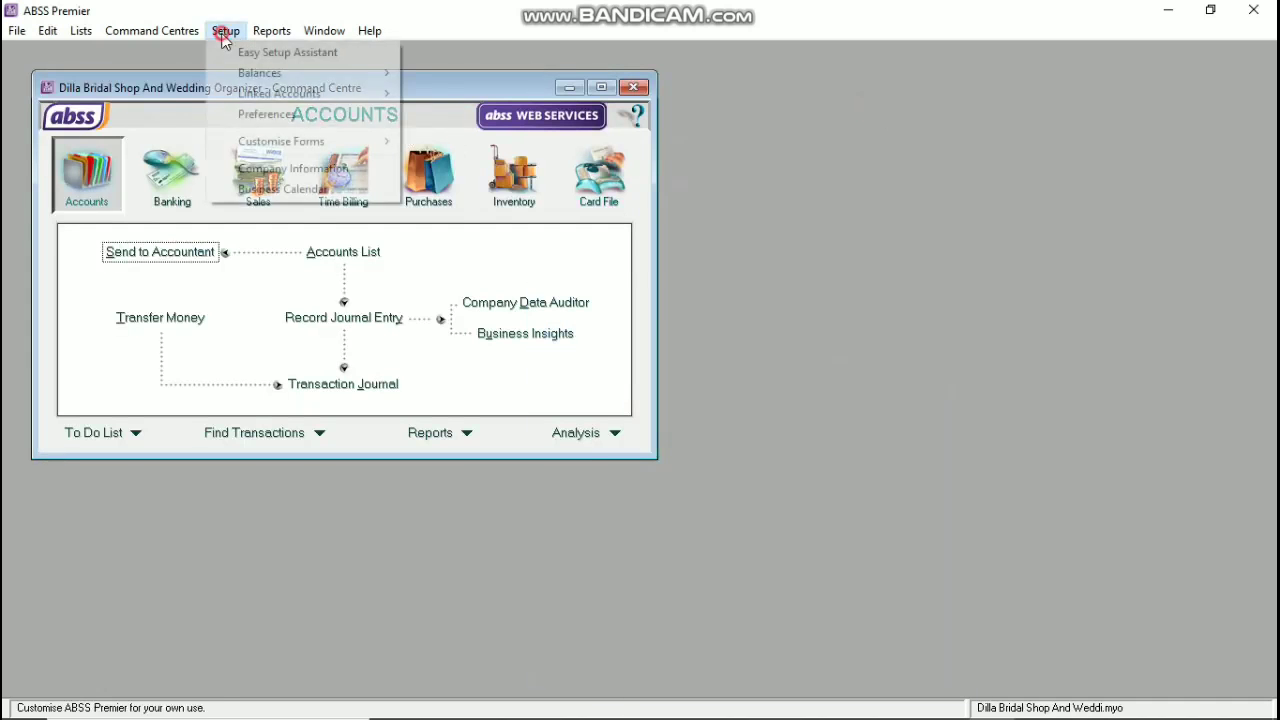
{"action": "left_click", "coordinate": [262, 114]}
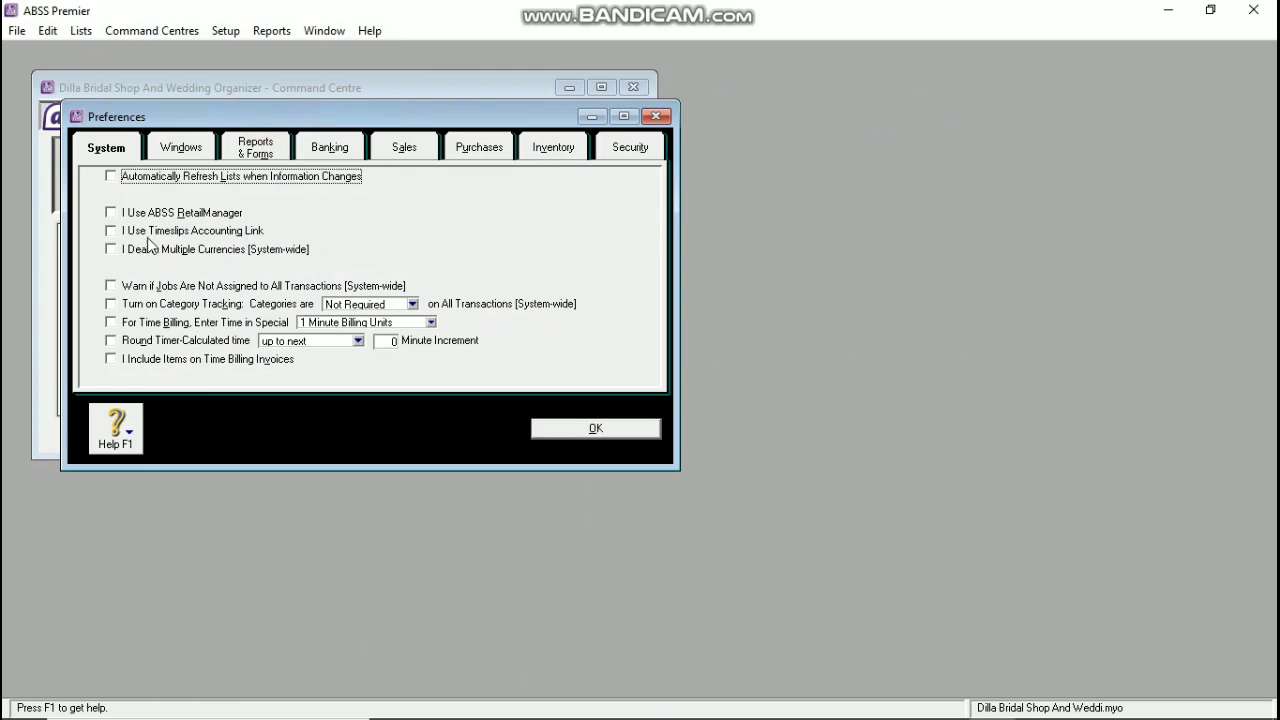
{"action": "left_click", "coordinate": [142, 287]}
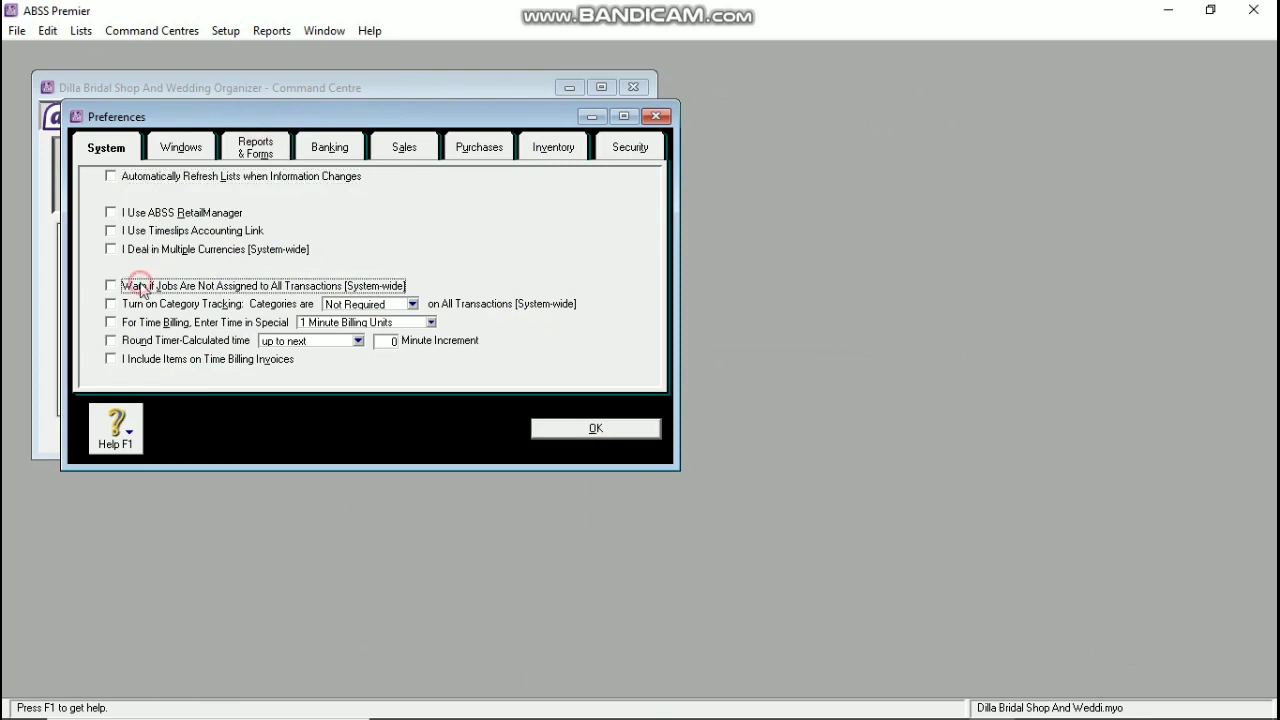
{"action": "left_click", "coordinate": [190, 148]}
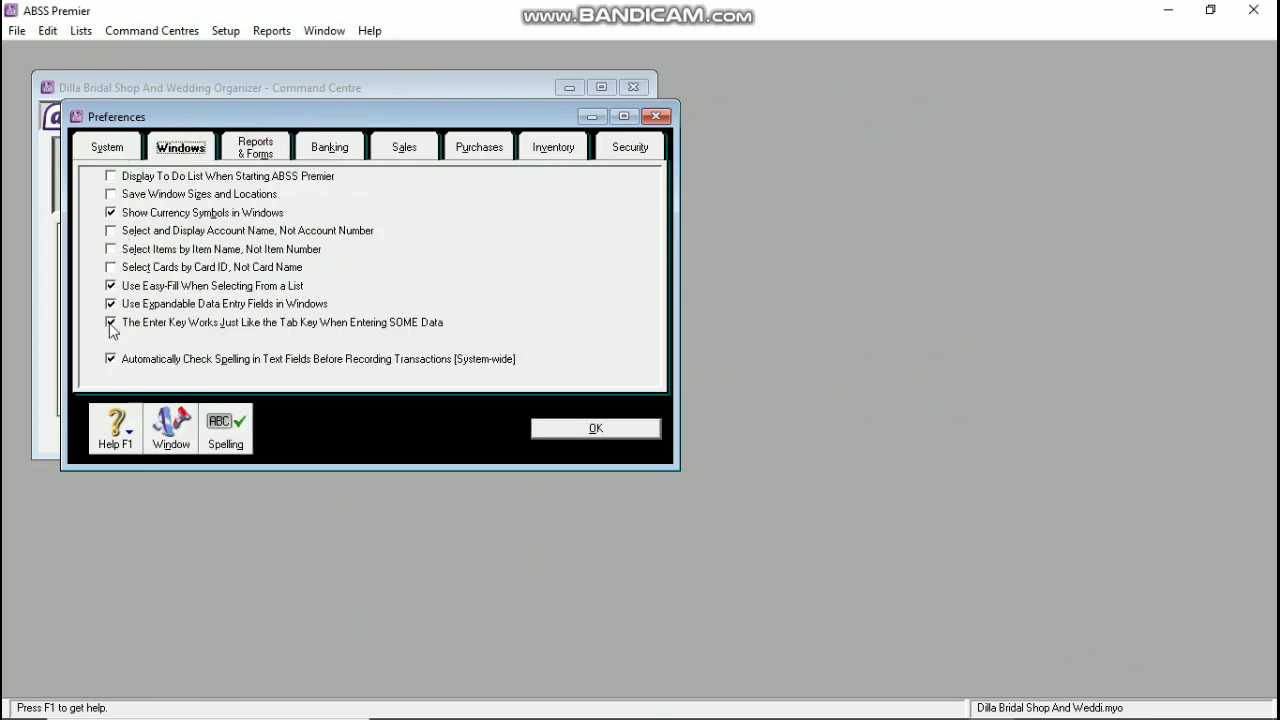
{"action": "left_click", "coordinate": [110, 360]}
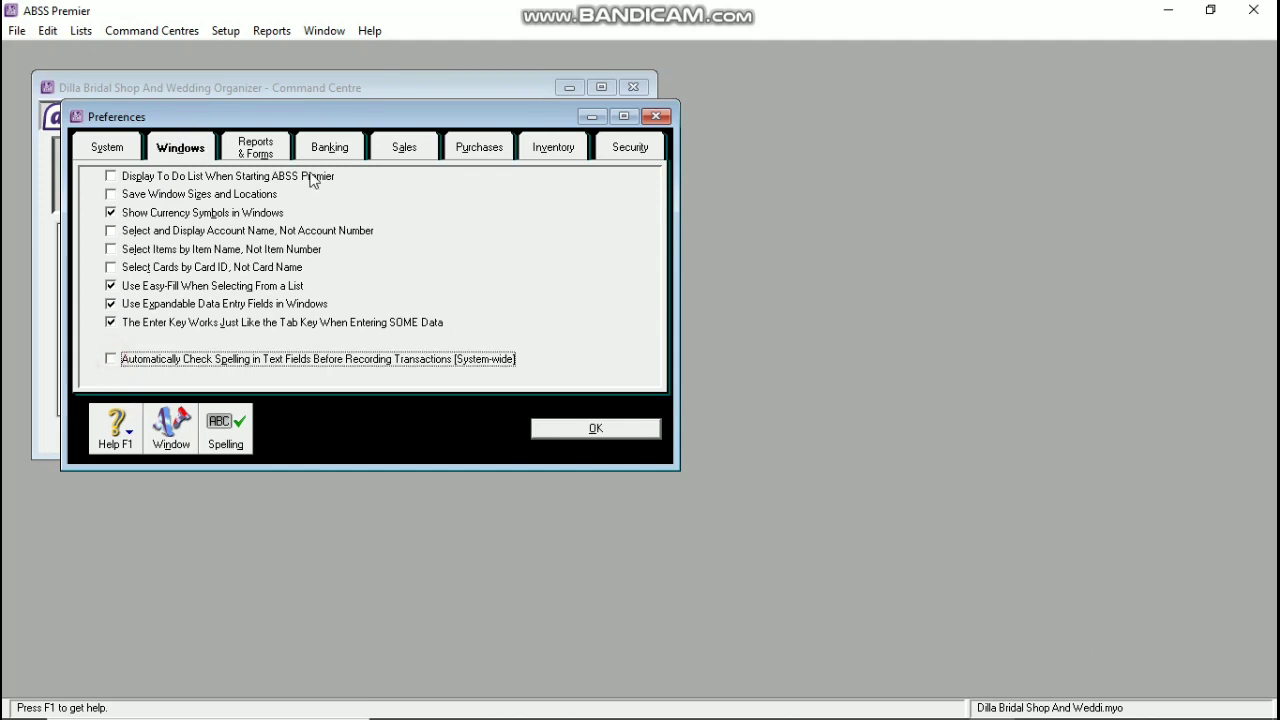
{"action": "left_click", "coordinate": [404, 150]}
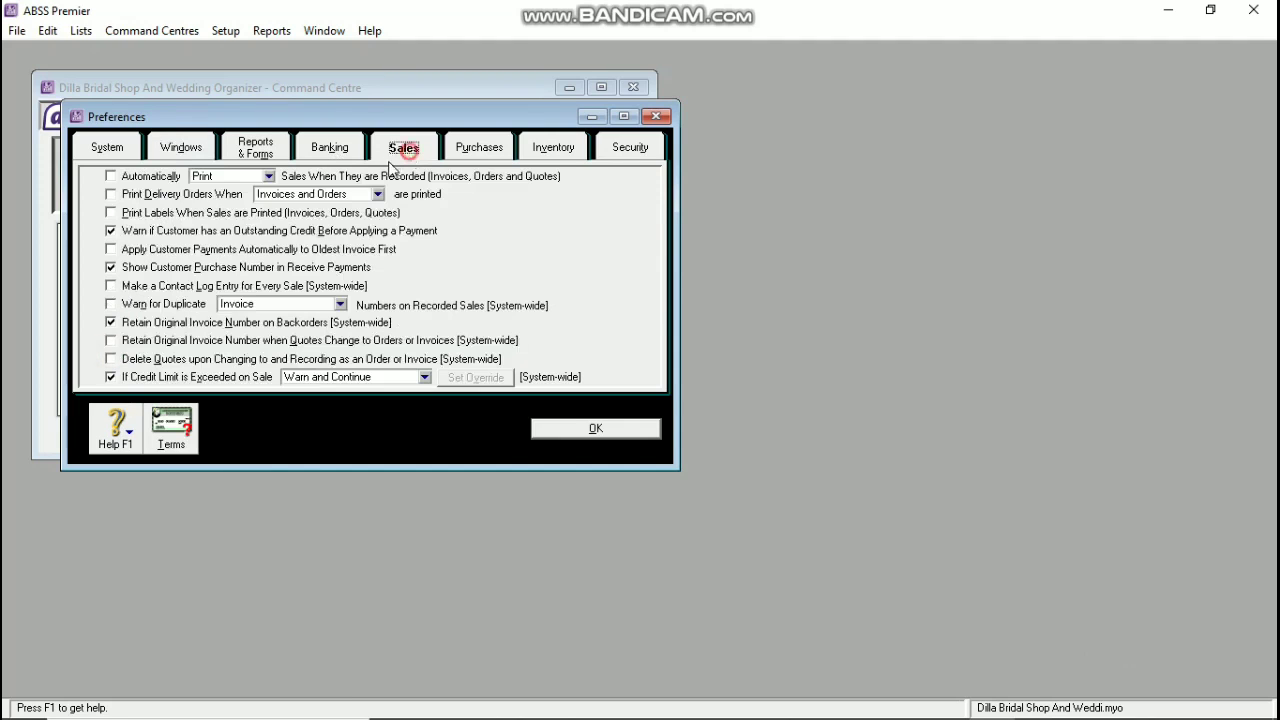
{"action": "left_click", "coordinate": [111, 304]}
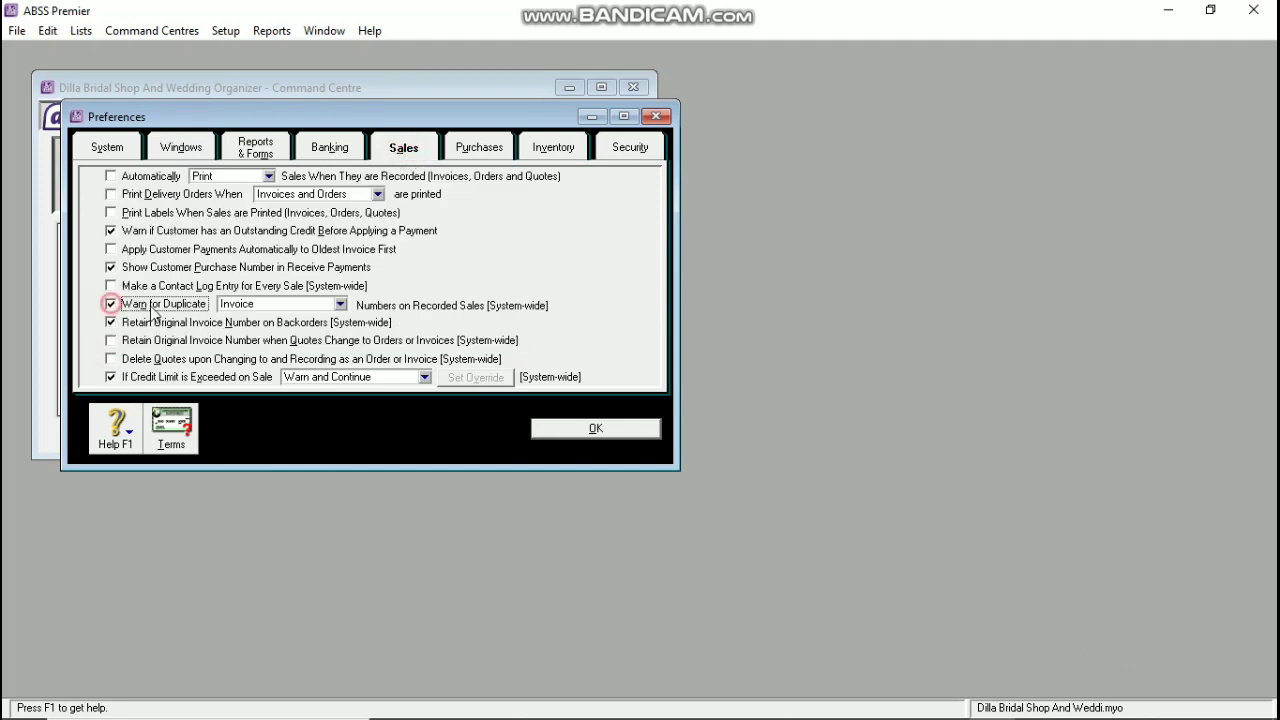
{"action": "left_click", "coordinate": [470, 152]}
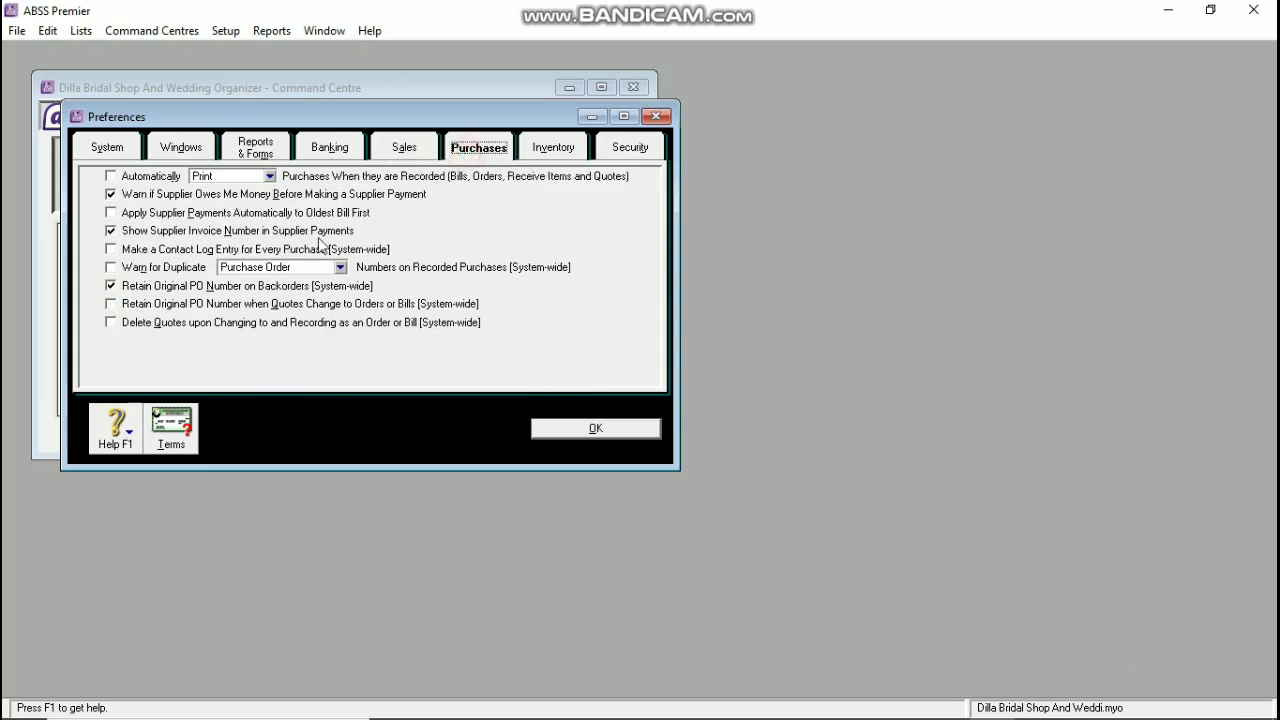
{"action": "left_click", "coordinate": [109, 270]}
{"action": "left_click", "coordinate": [110, 284]}
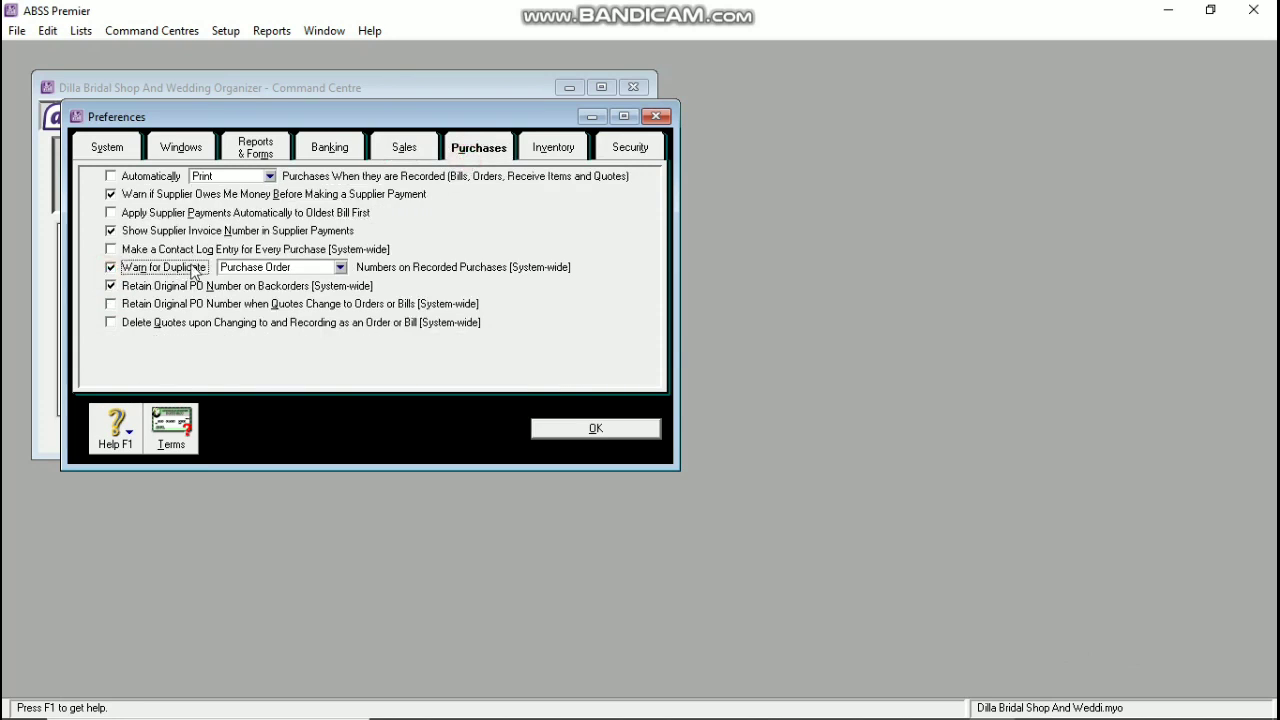
Step: Add a new user ID for a staff member and begin entering a second user's ID
{"action": "left_click", "coordinate": [619, 149]}
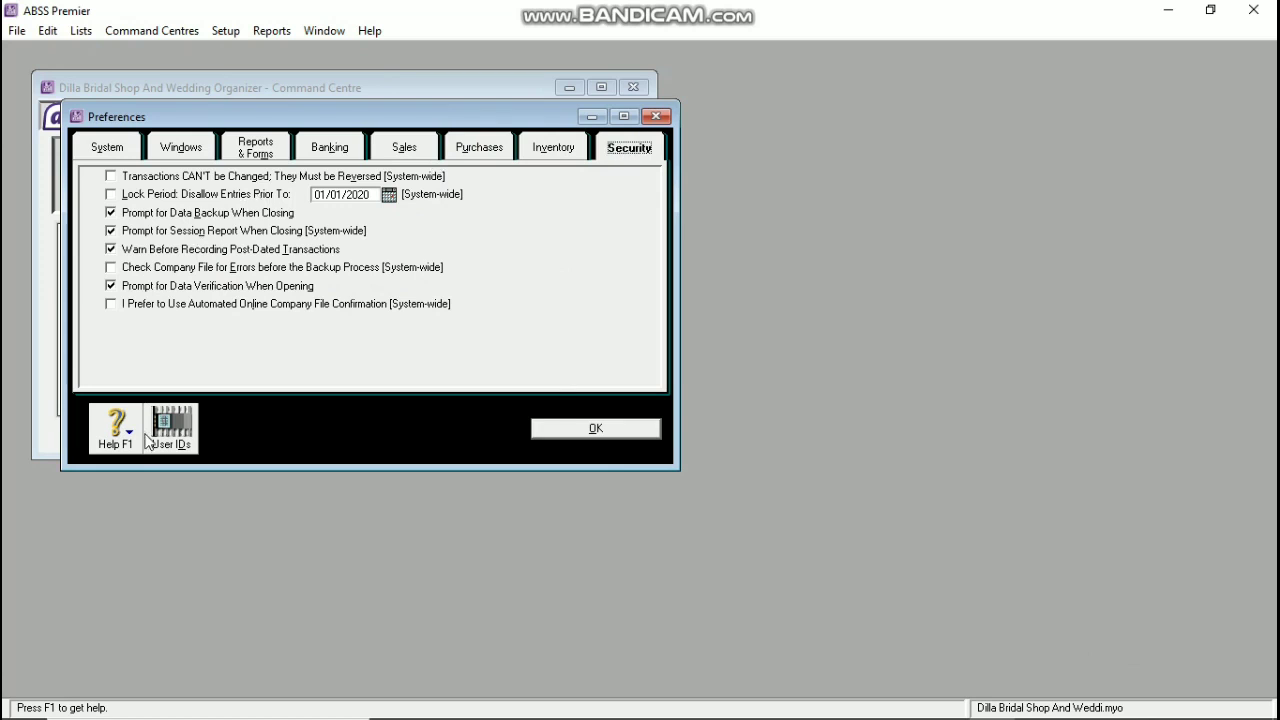
{"action": "left_click", "coordinate": [181, 446]}
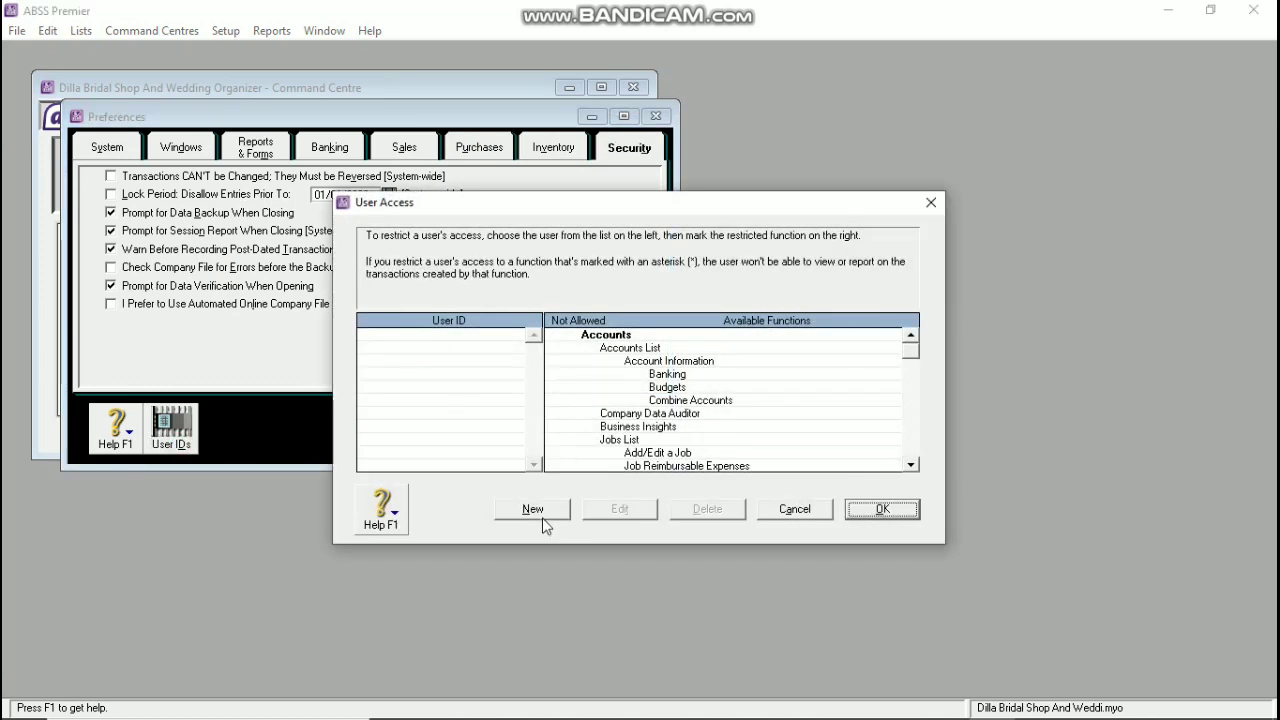
{"action": "left_click", "coordinate": [540, 510]}
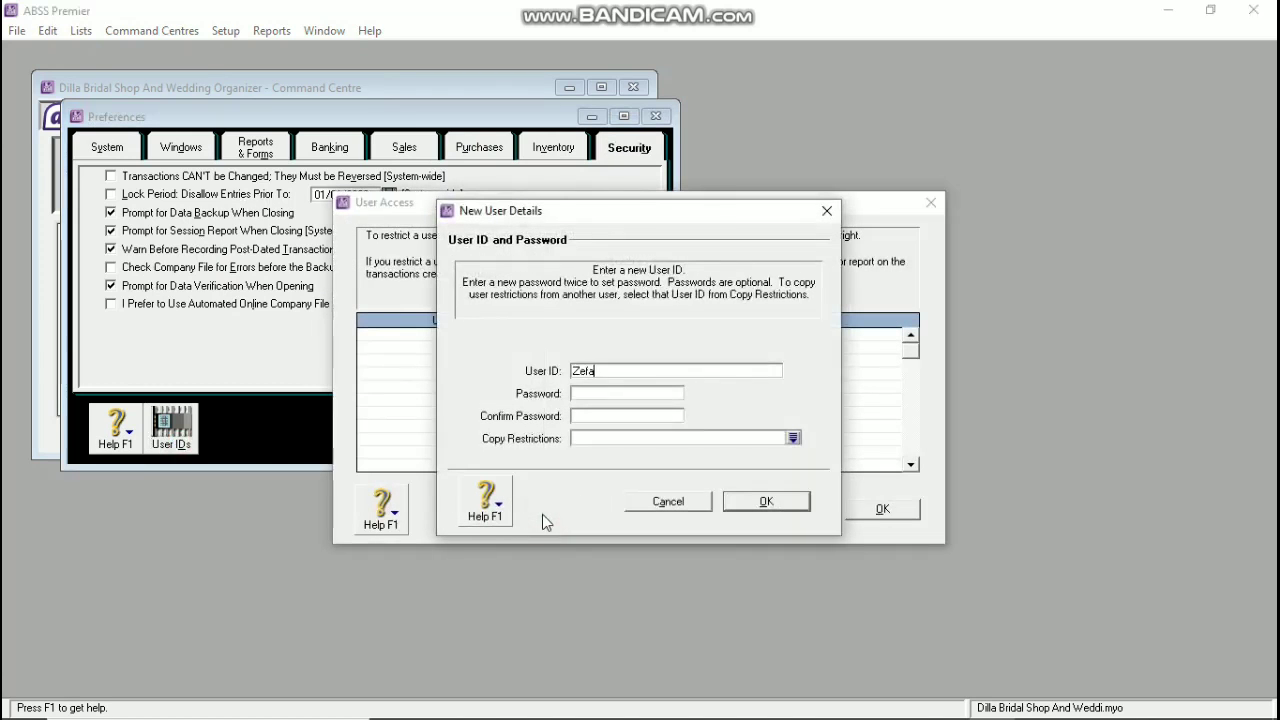
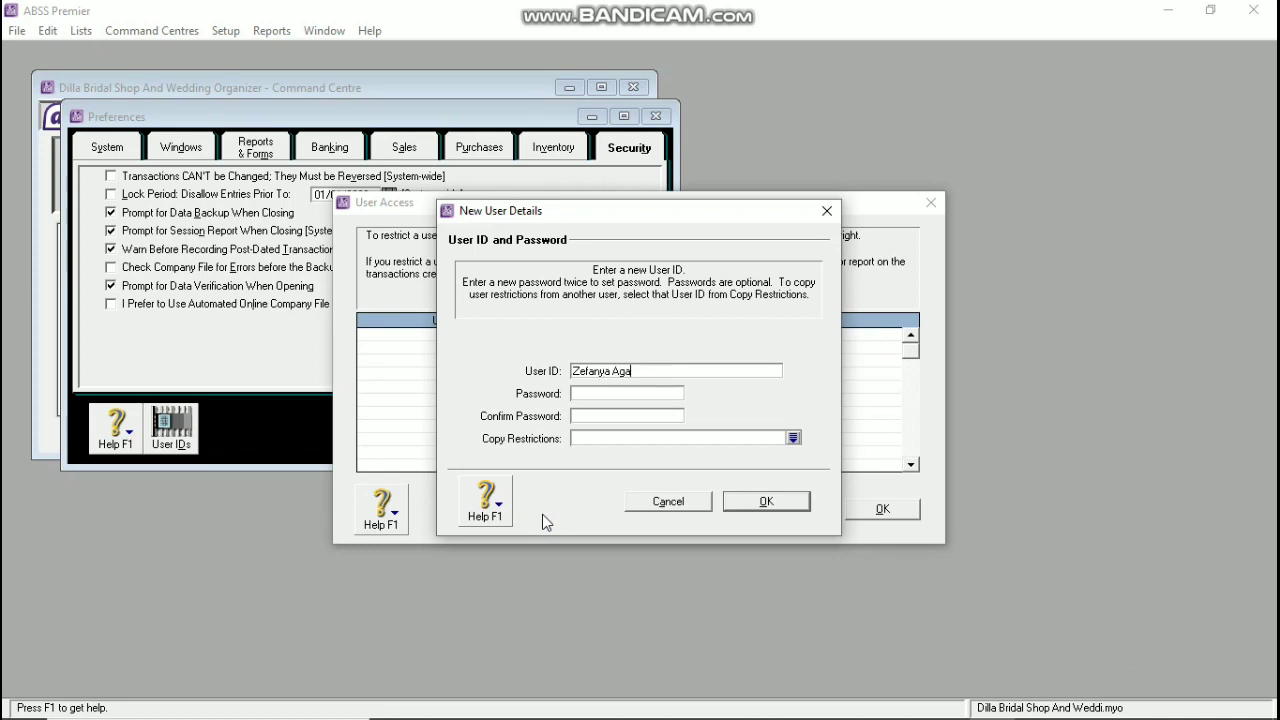
{"action": "left_click", "coordinate": [740, 505]}
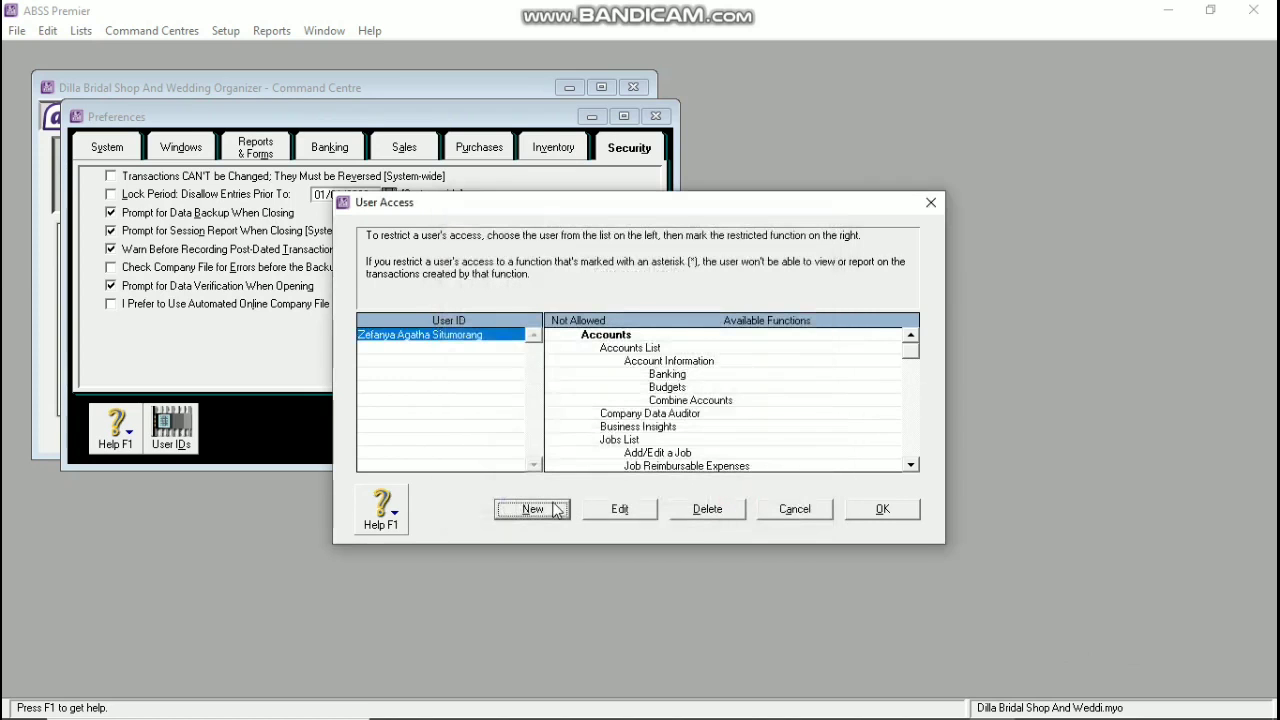
{"action": "left_click", "coordinate": [532, 509]}
{"action": "type", "text": "Ti"}
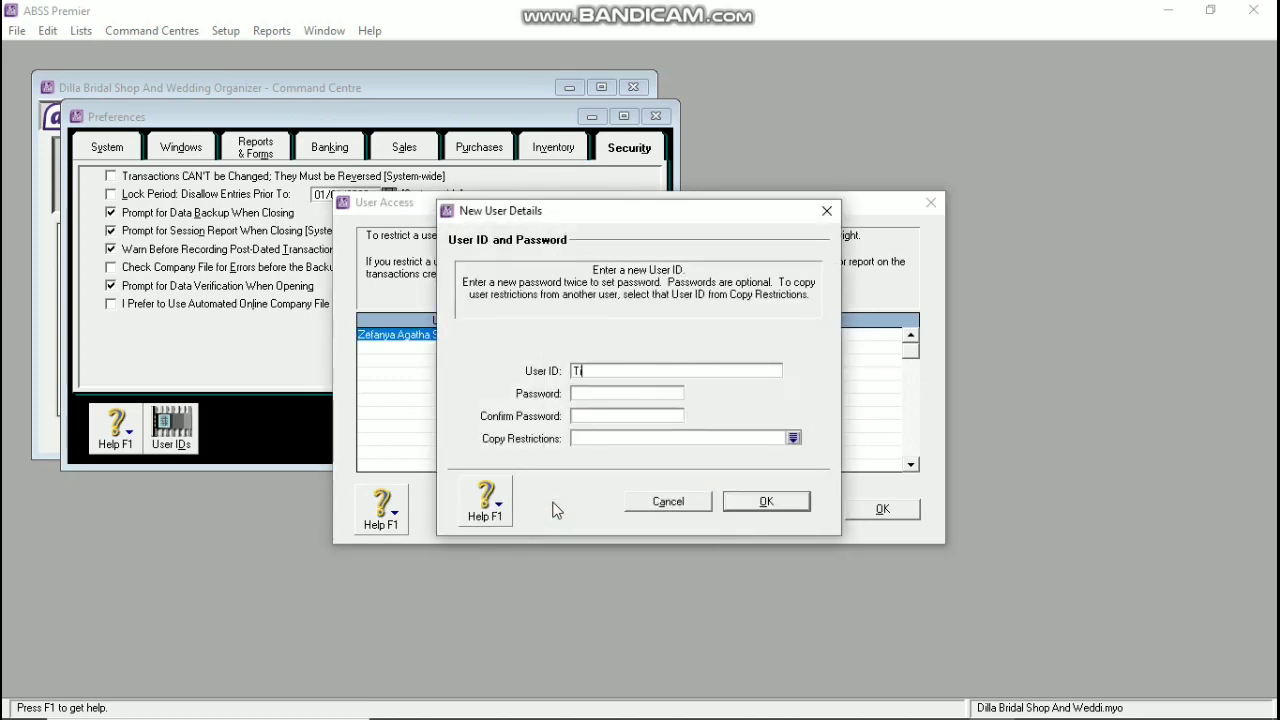
{"action": "type", "text": "a"}
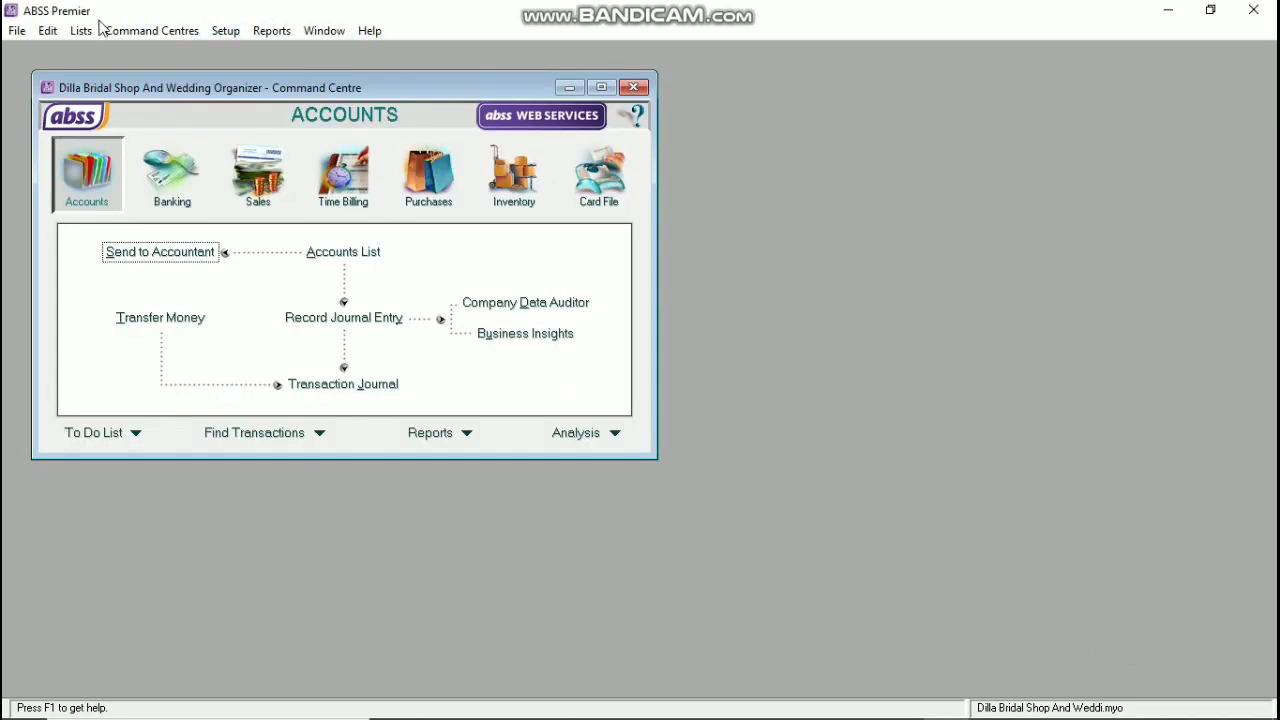
Step: Delete the Australian, Canadian, Chinese Yuan and Great Britain Pound currencies
{"action": "left_click", "coordinate": [80, 31]}
{"action": "left_click", "coordinate": [127, 344]}
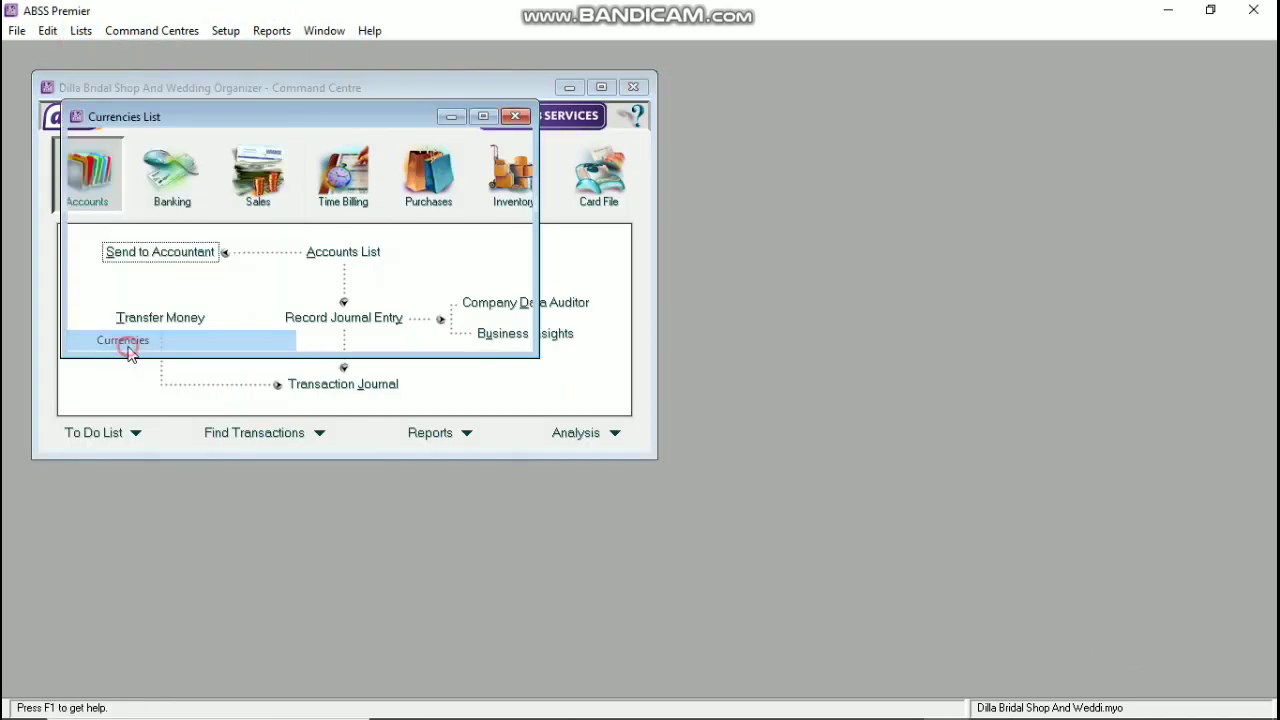
{"action": "right_click", "coordinate": [157, 160]}
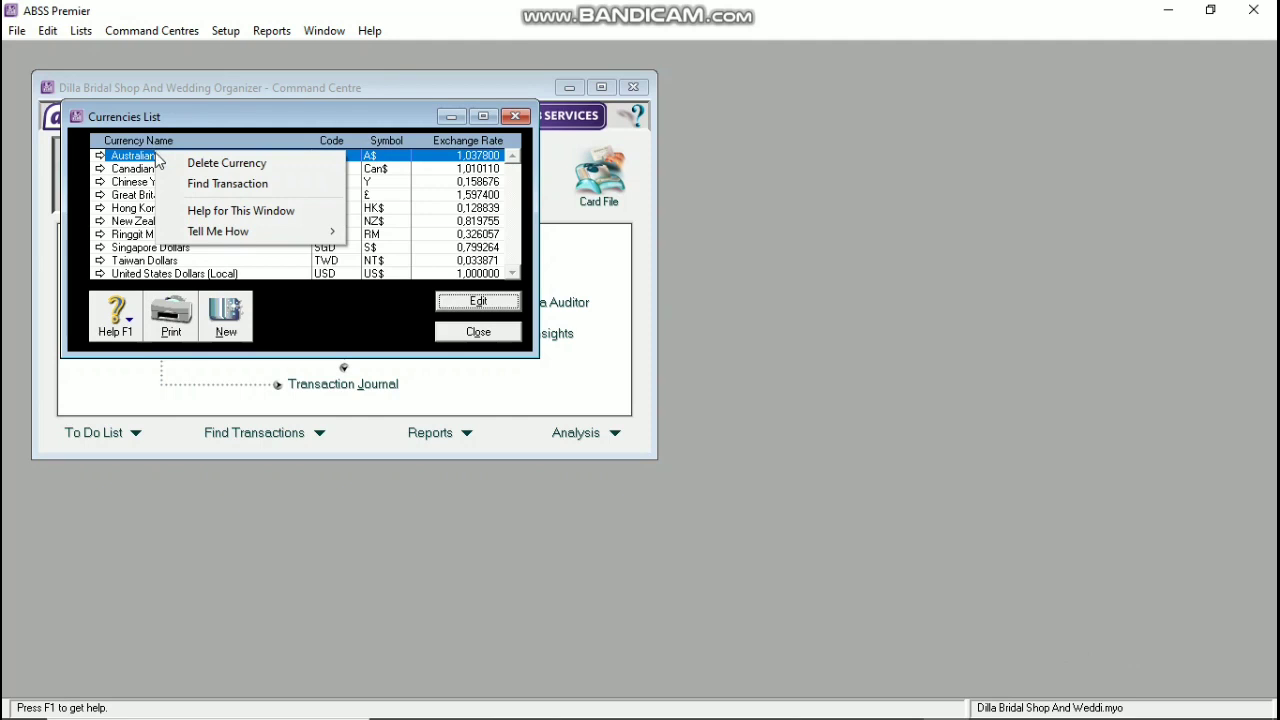
{"action": "left_click", "coordinate": [163, 163]}
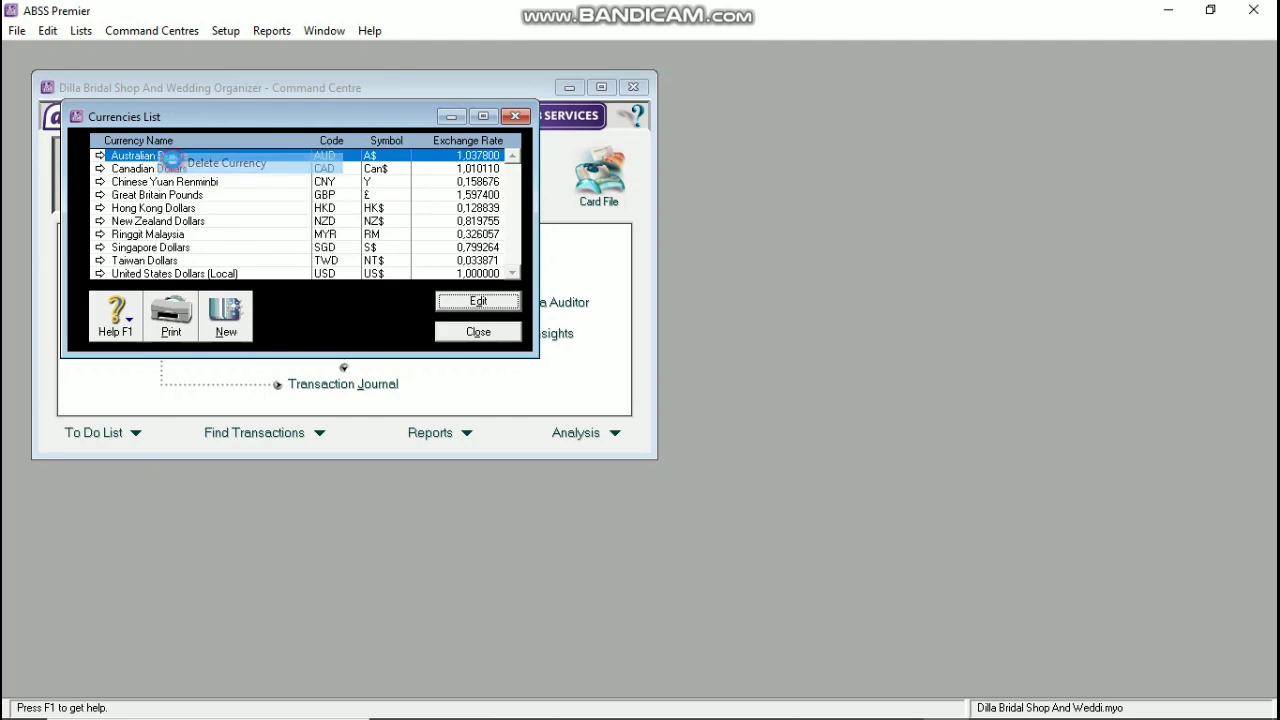
{"action": "right_click", "coordinate": [178, 159]}
{"action": "left_click", "coordinate": [180, 164]}
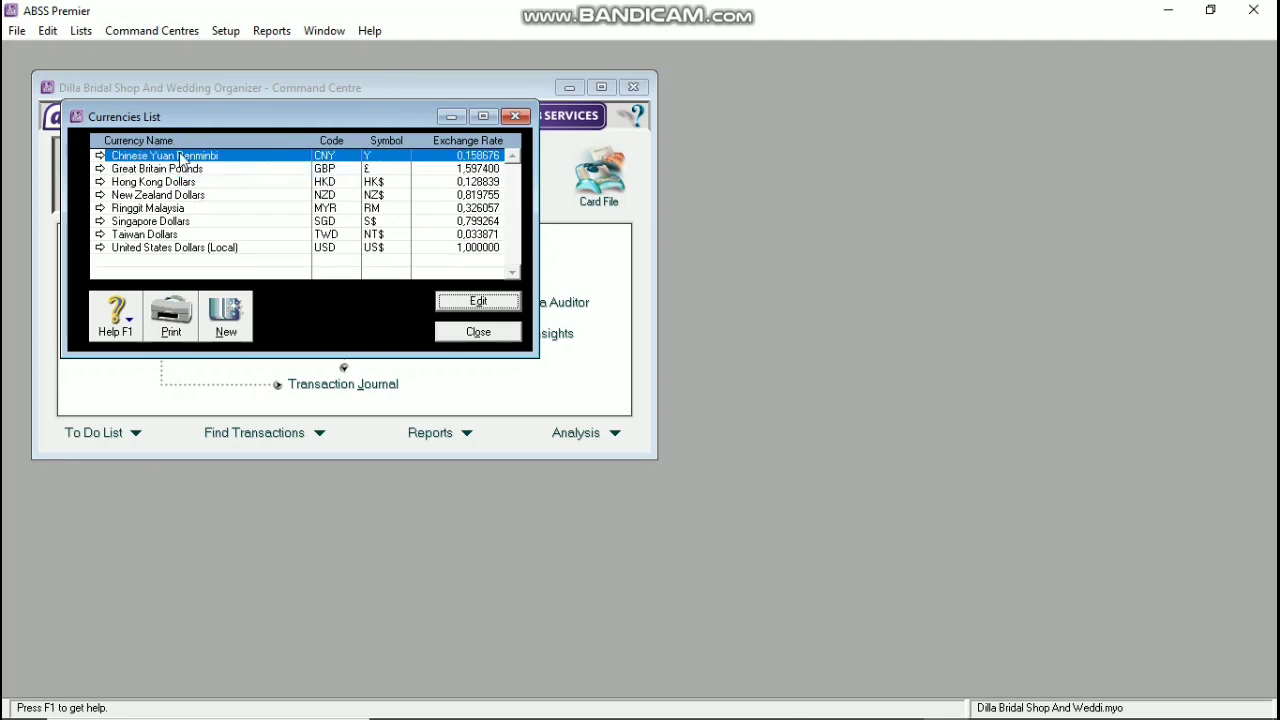
{"action": "right_click", "coordinate": [180, 156]}
{"action": "left_click", "coordinate": [203, 164]}
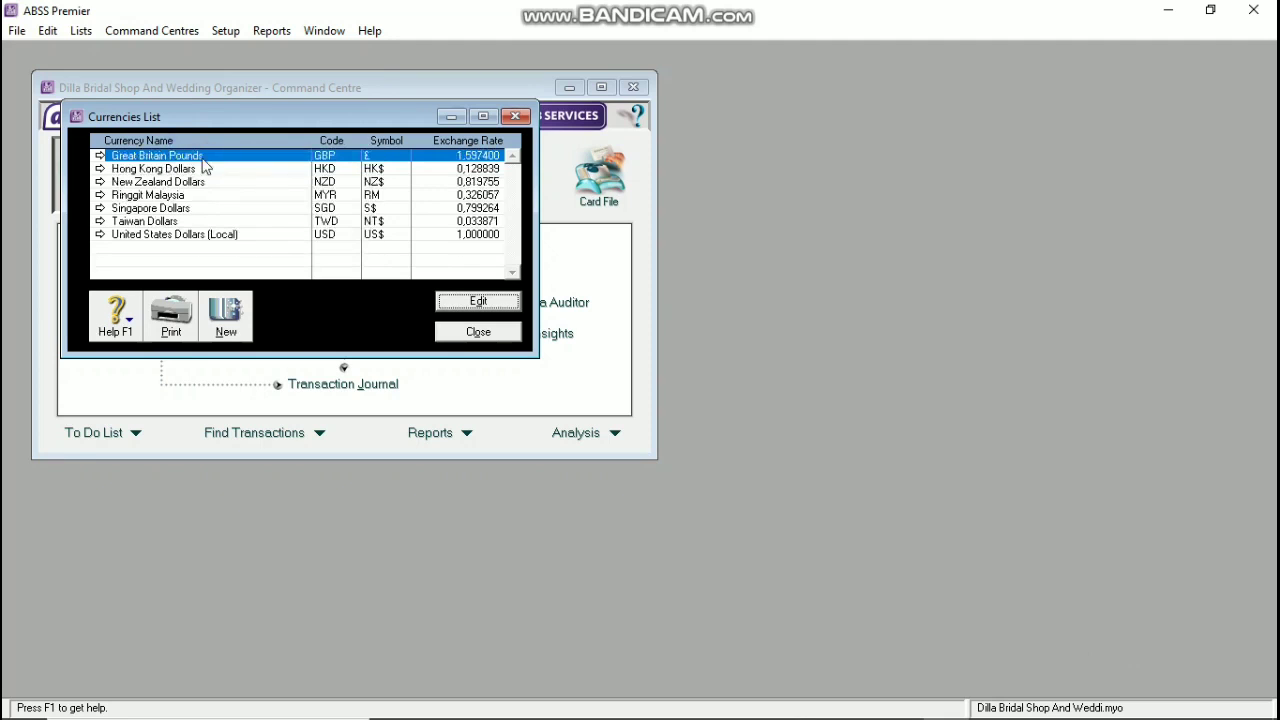
{"action": "right_click", "coordinate": [204, 165]}
{"action": "left_click", "coordinate": [223, 170]}
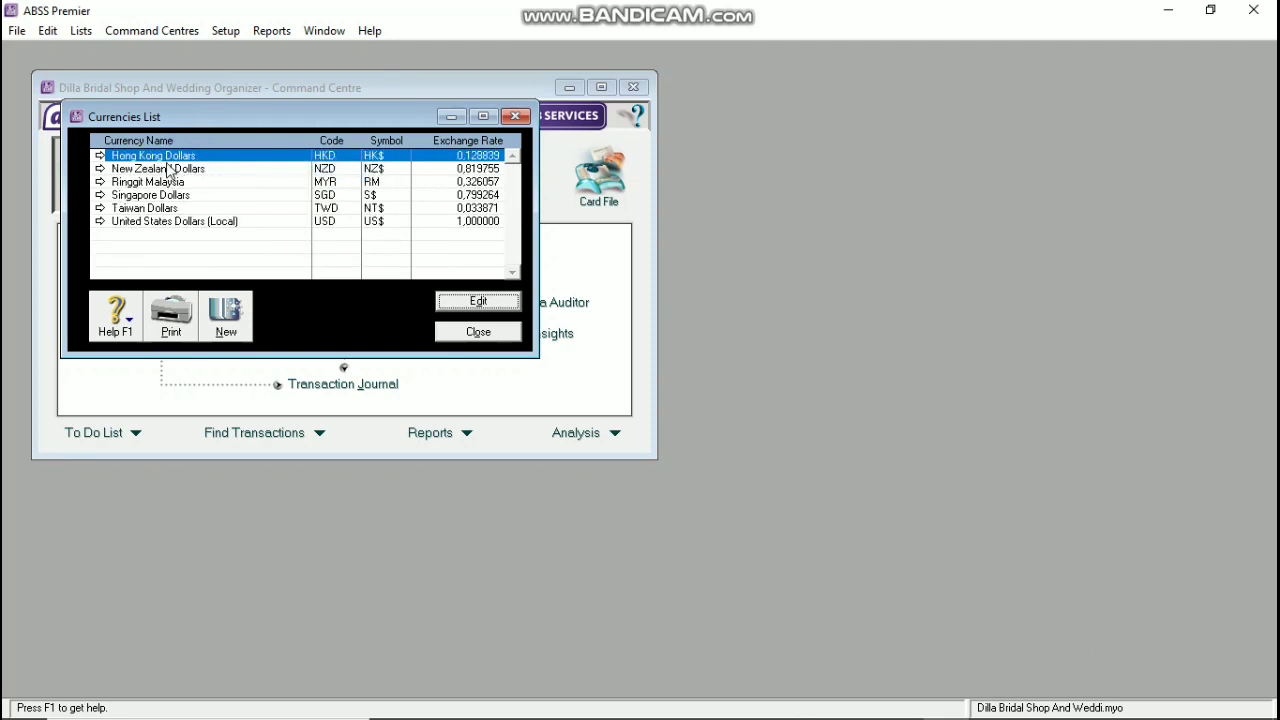
Step: Delete Hong Kong, New Zealand, Ringgit Malaysia and Taiwan currencies, then open United States Dollars (Local)
{"action": "right_click", "coordinate": [168, 157]}
{"action": "left_click", "coordinate": [190, 165]}
{"action": "right_click", "coordinate": [203, 160]}
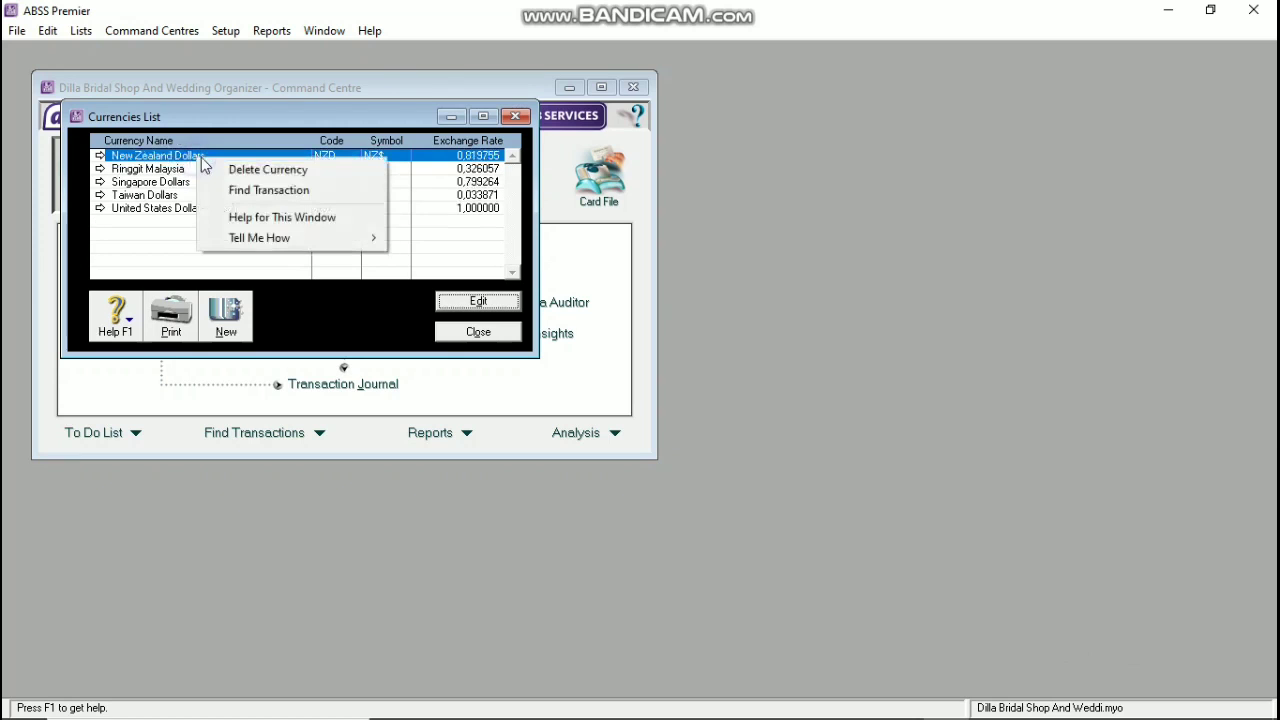
{"action": "left_click", "coordinate": [215, 170]}
{"action": "right_click", "coordinate": [191, 158]}
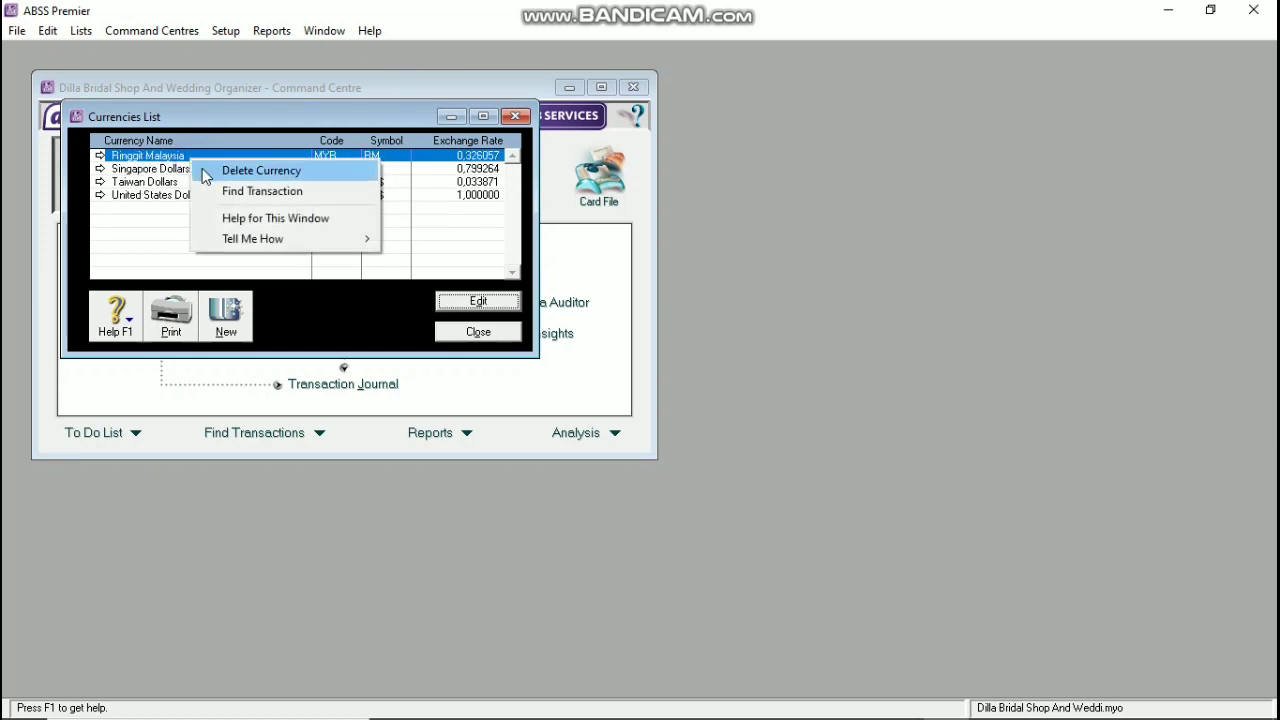
{"action": "left_click", "coordinate": [205, 176]}
{"action": "right_click", "coordinate": [158, 170]}
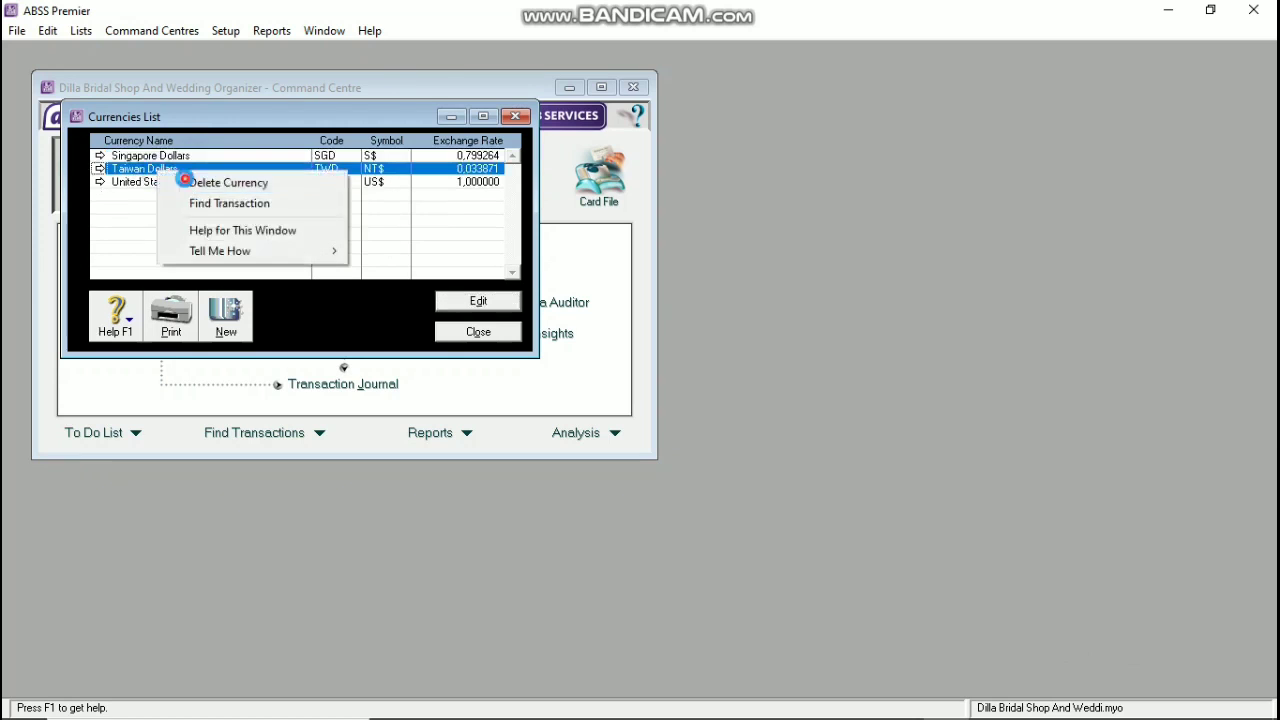
{"action": "left_click", "coordinate": [186, 181]}
{"action": "double_click", "coordinate": [179, 170]}
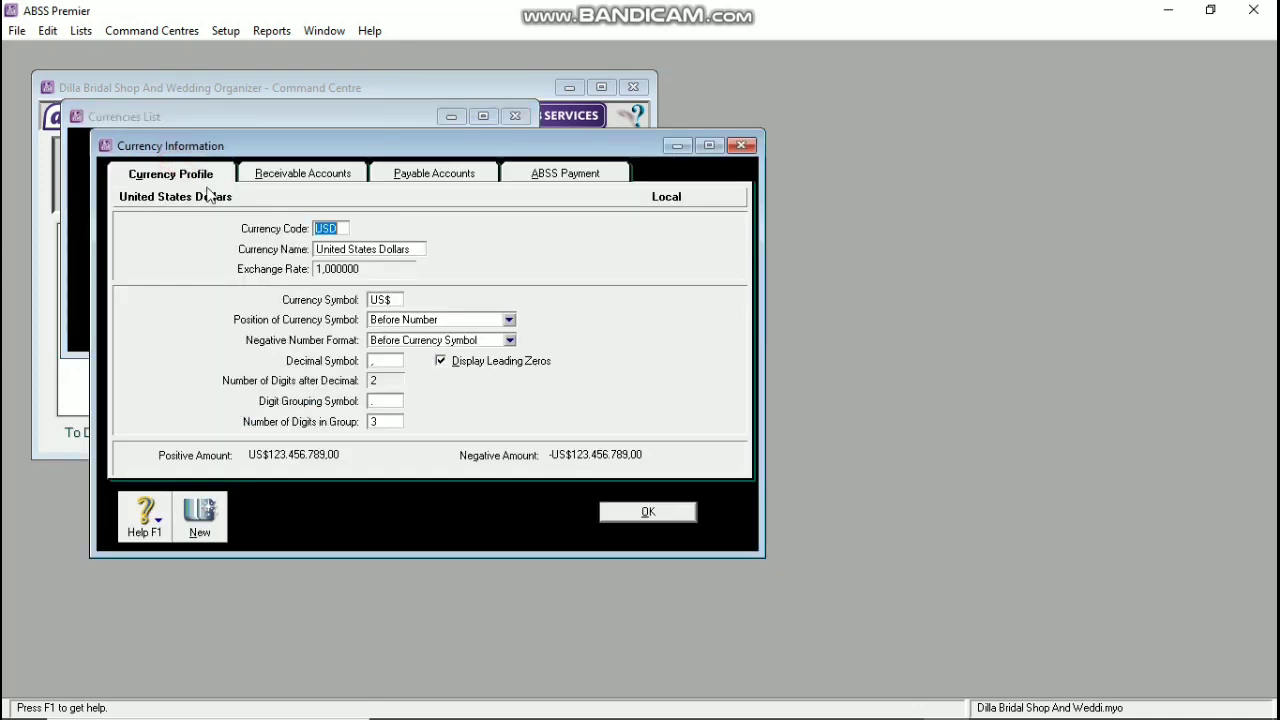
Step: Change the local currency to code IDR, name Rupiah and symbol Rp
{"action": "type", "text": "R"}
{"action": "left_click", "coordinate": [346, 250]}
{"action": "type", "text": "Ru"}
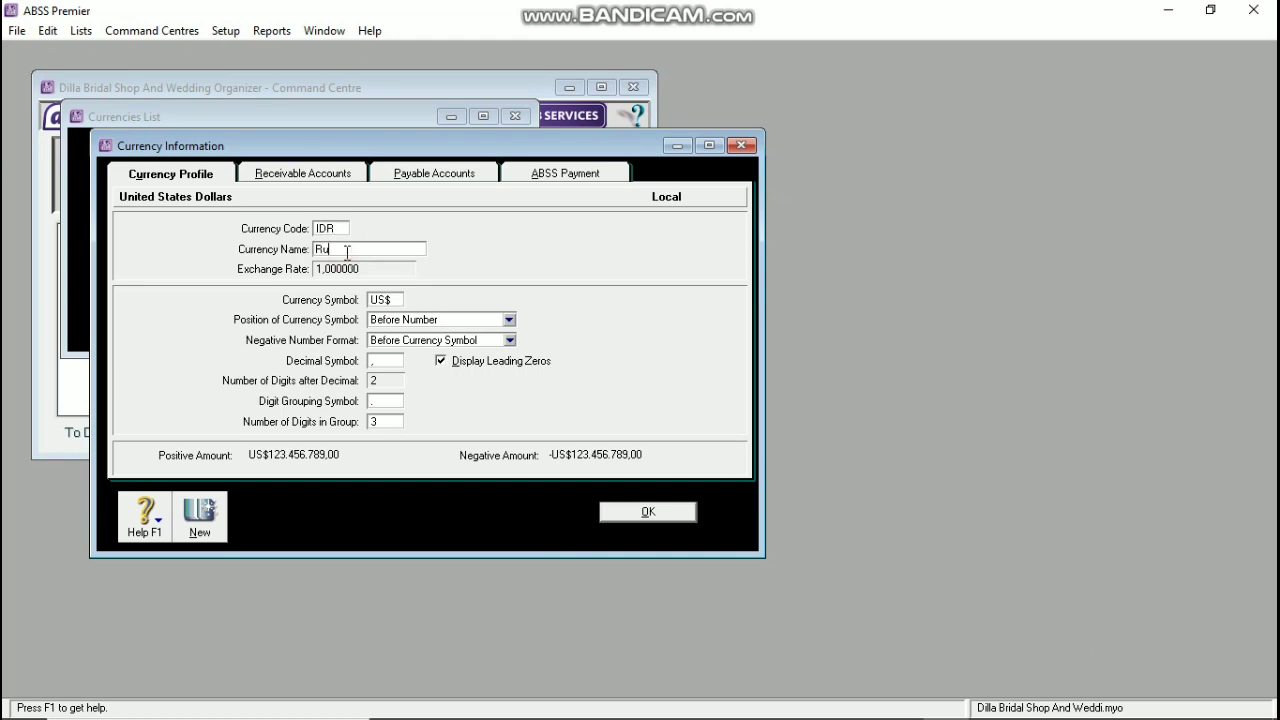
{"action": "type", "text": "piah"}
{"action": "left_click", "coordinate": [384, 298]}
{"action": "type", "text": "Rp"}
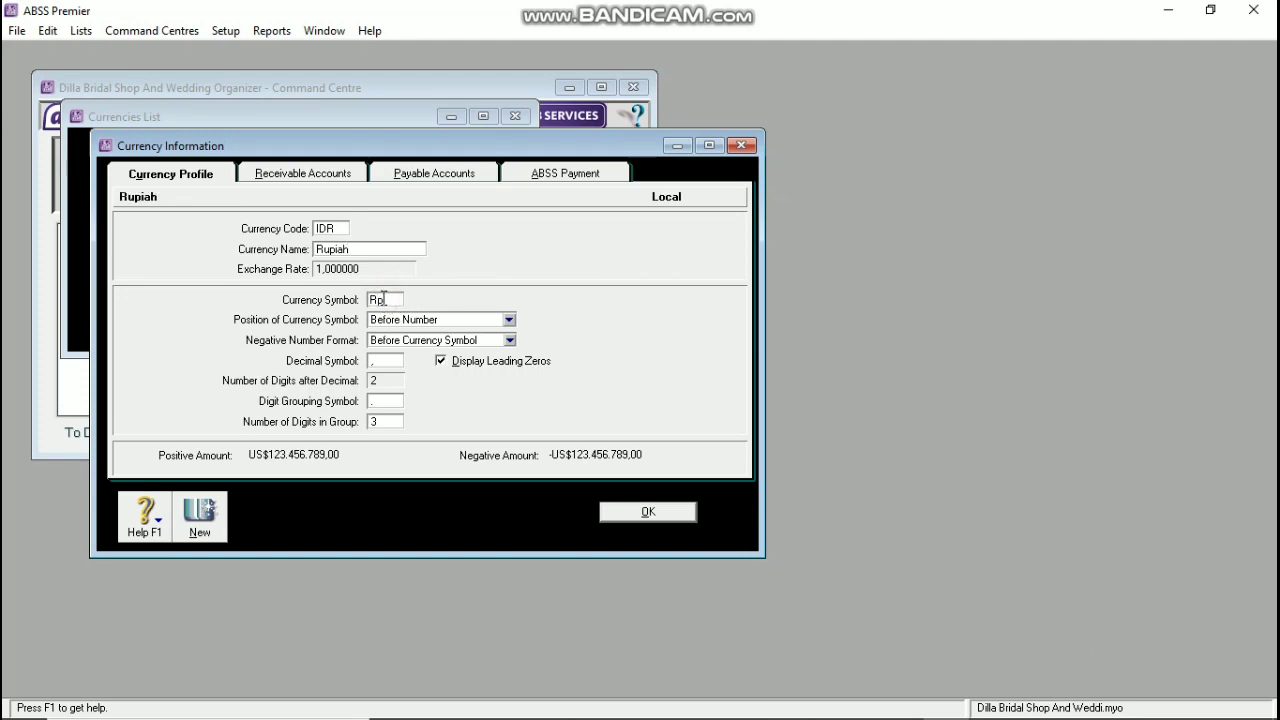
{"action": "left_click", "coordinate": [631, 512]}
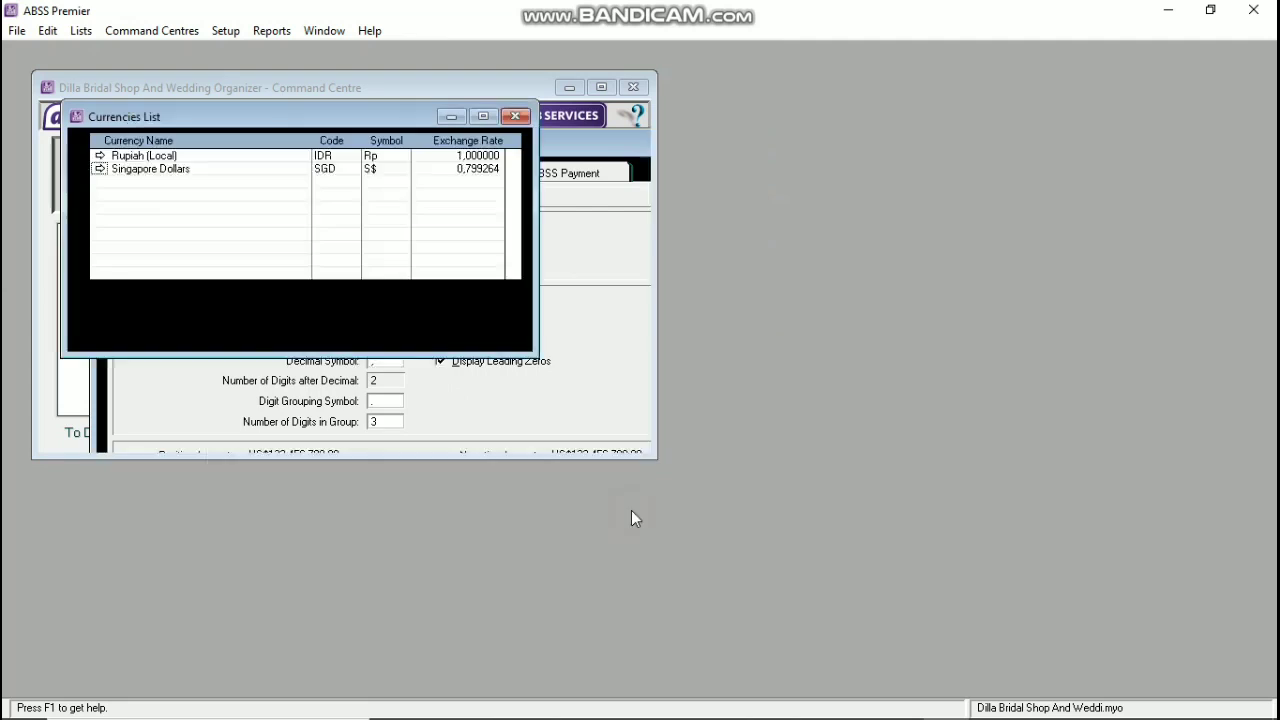
Step: Set the Singapore Dollars exchange rate to 10.000 with leading zeros displayed
{"action": "double_click", "coordinate": [141, 176]}
{"action": "double_click", "coordinate": [345, 266]}
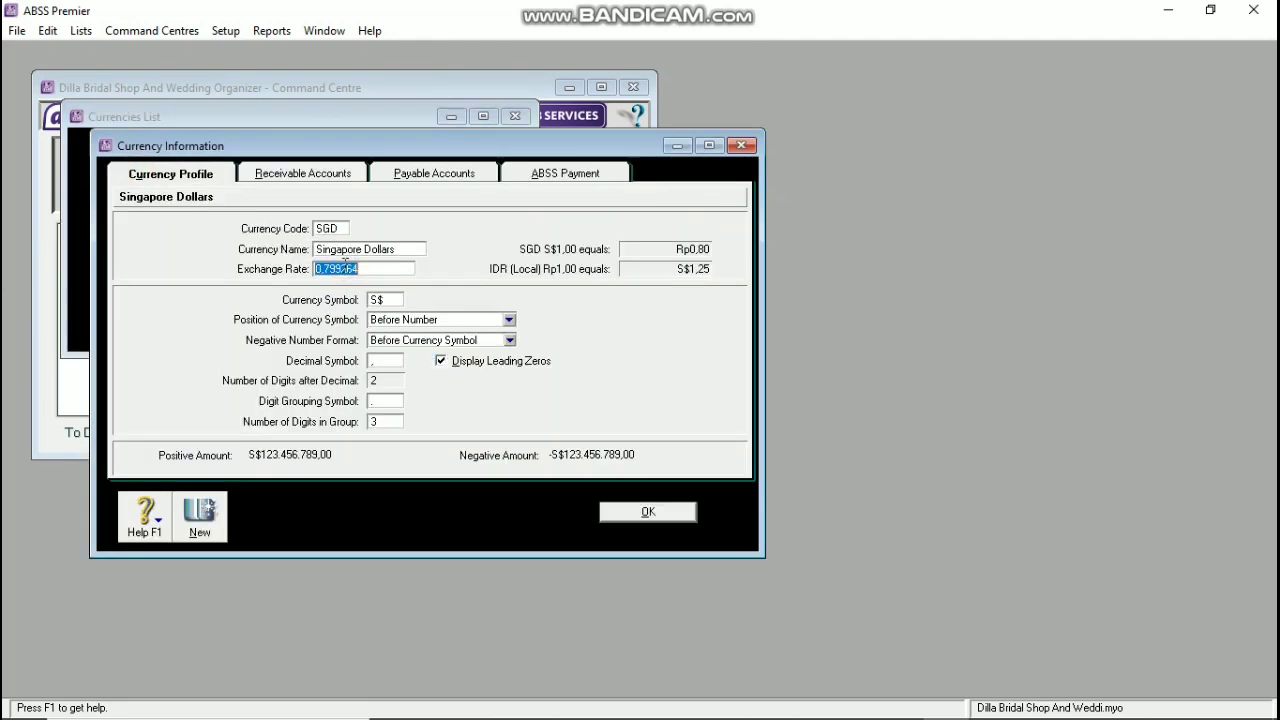
{"action": "type", "text": "10.000"}
{"action": "key", "text": "Tab"}
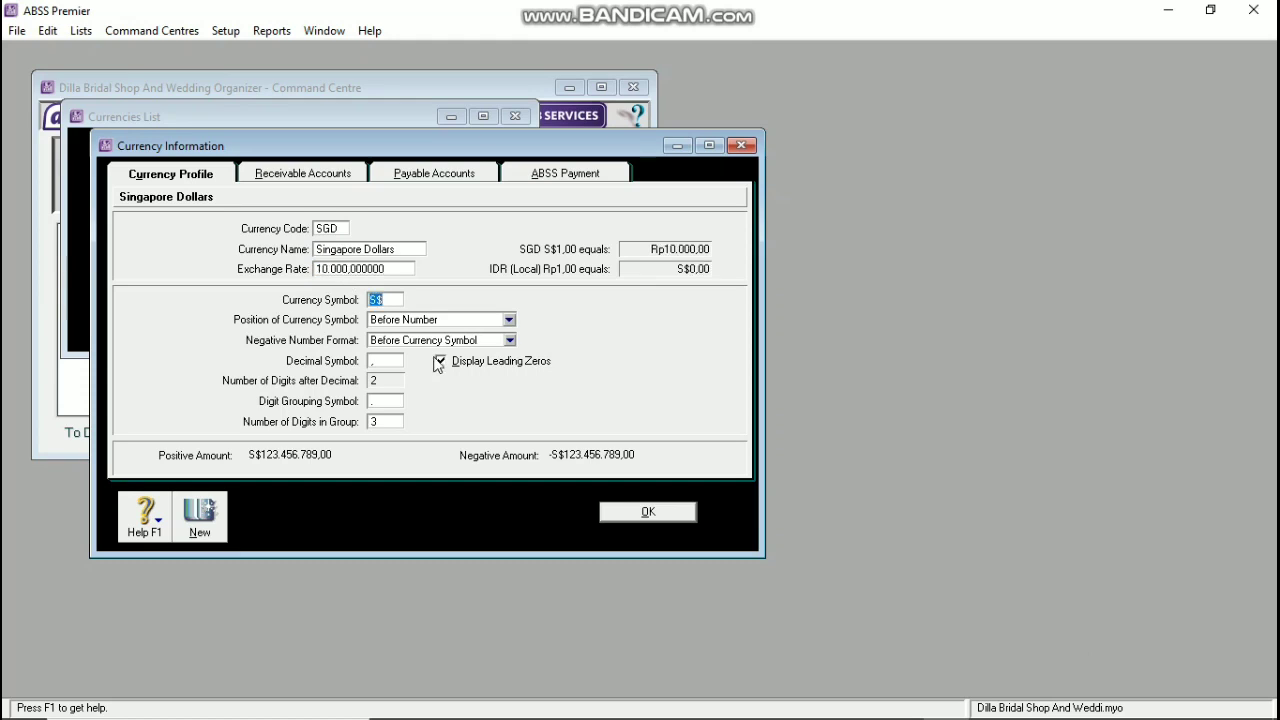
{"action": "left_click", "coordinate": [440, 362]}
{"action": "left_click", "coordinate": [645, 513]}
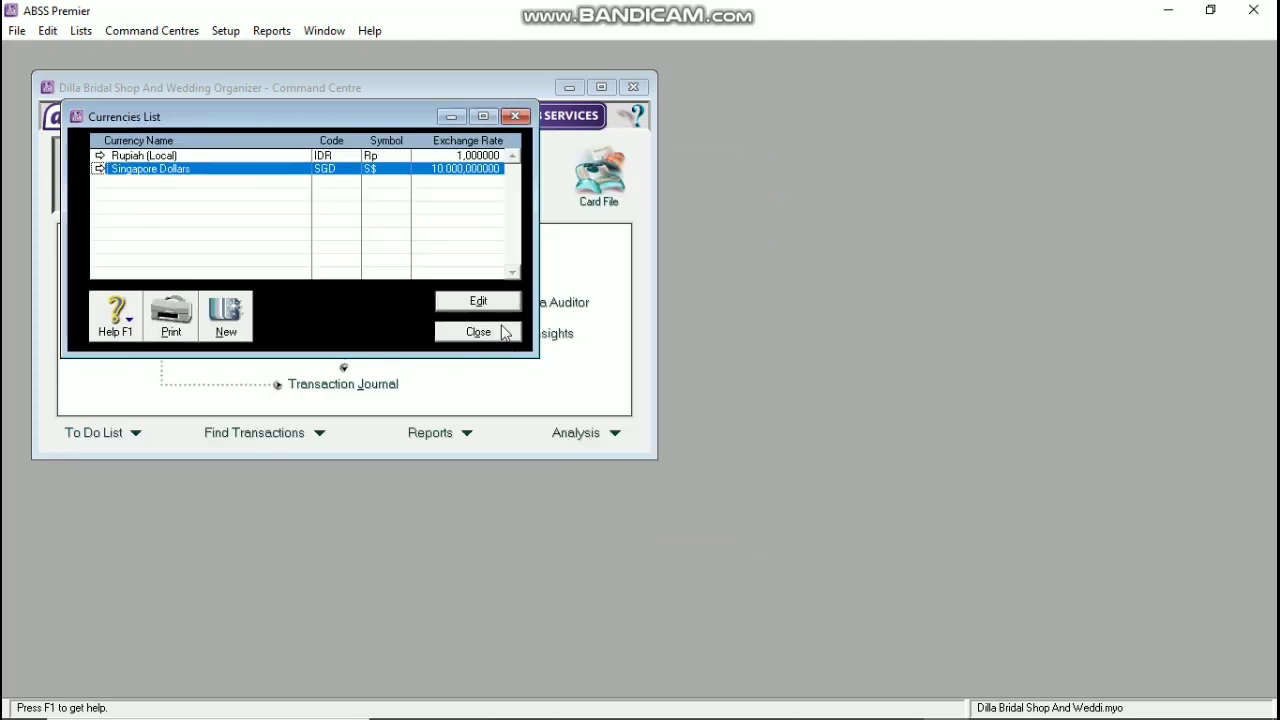
Step: Add the USD currency, United States Dollars, at rate 15.000 with symbol US$, then close the list
{"action": "left_click", "coordinate": [226, 314]}
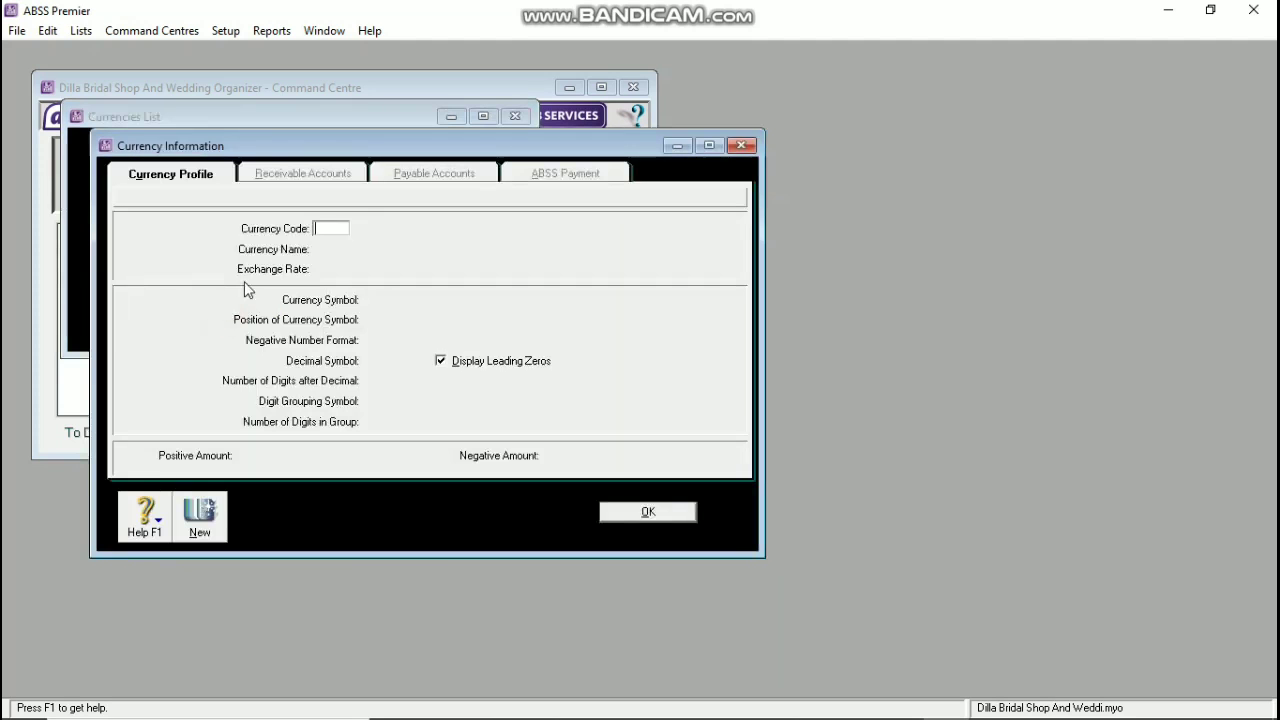
{"action": "type", "text": "USD"}
{"action": "key", "text": "Tab"}
{"action": "type", "text": "U"}
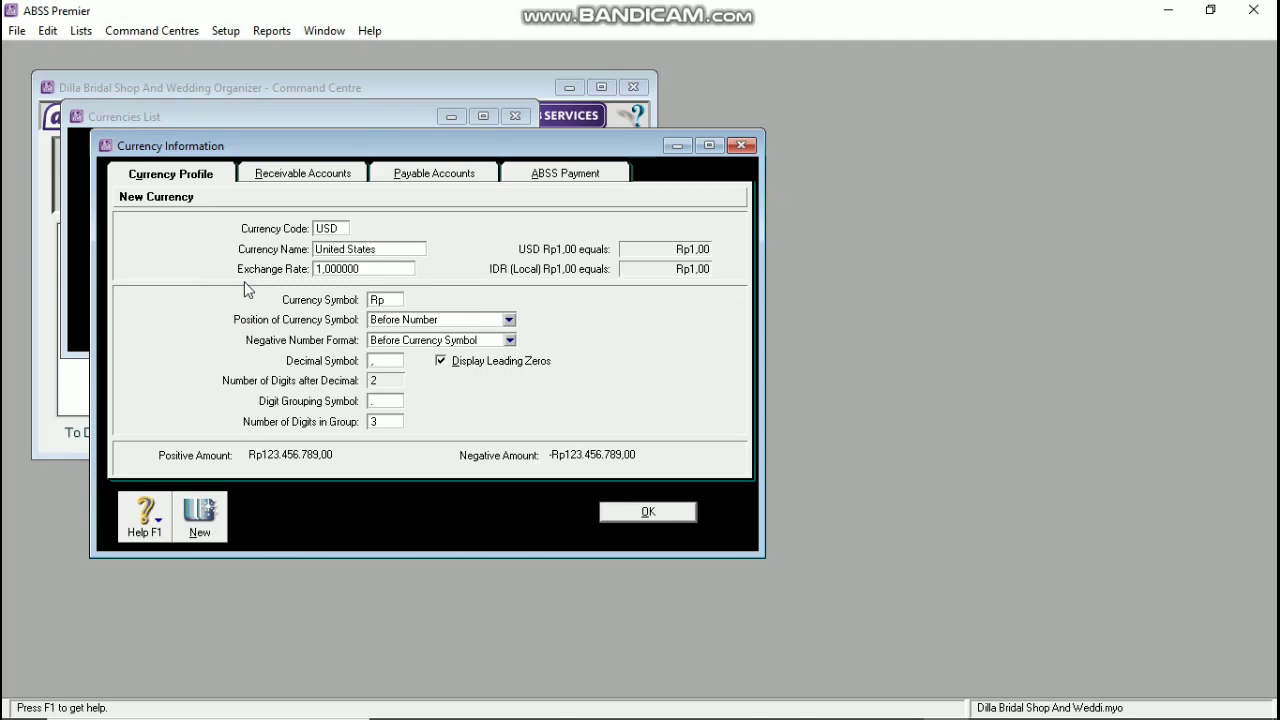
{"action": "key", "text": "Tab"}
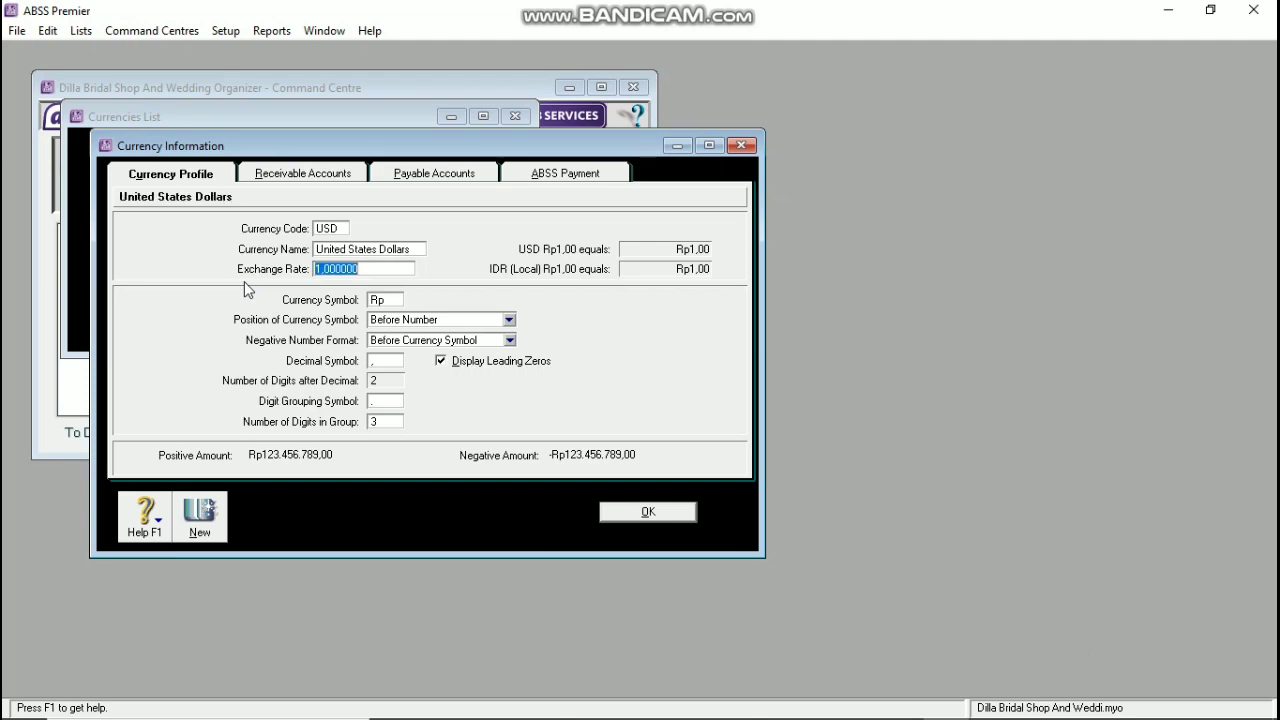
{"action": "type", "text": "15.000"}
{"action": "key", "text": "Tab"}
{"action": "type", "text": "U"}
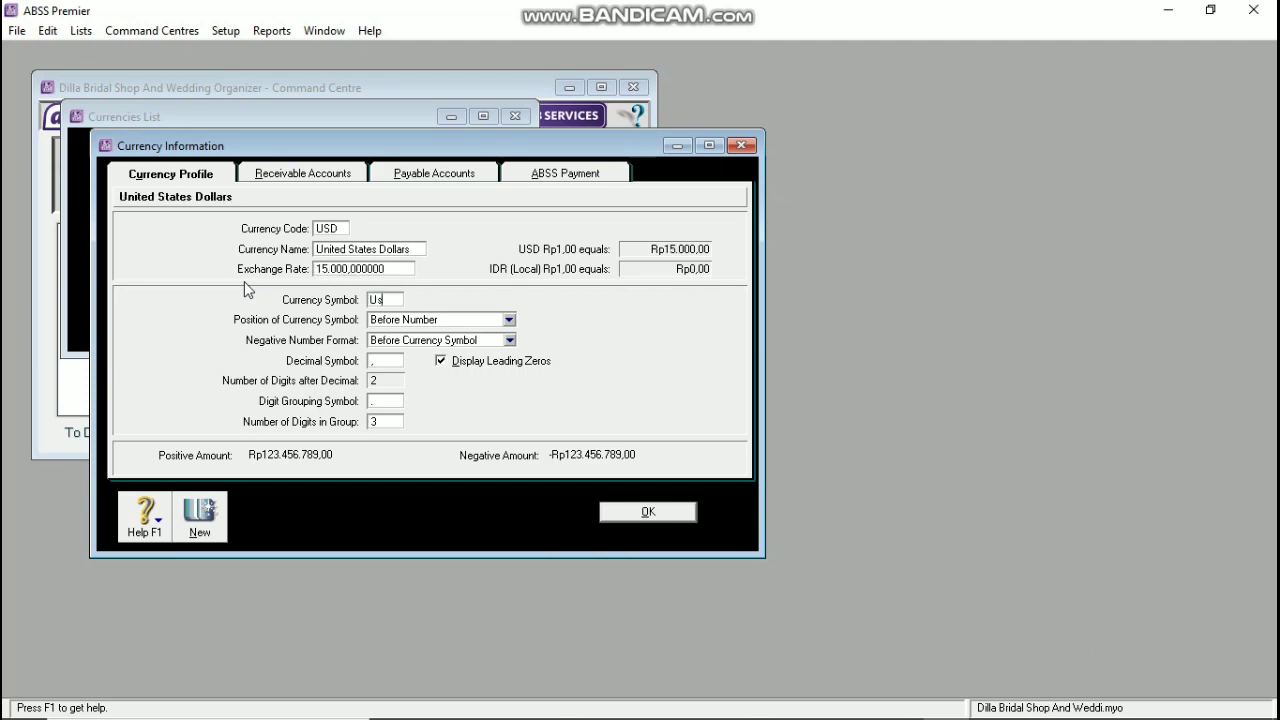
{"action": "key", "text": "Tab"}
{"action": "key", "text": "shift+Tab"}
{"action": "key", "text": "shift+Tab"}
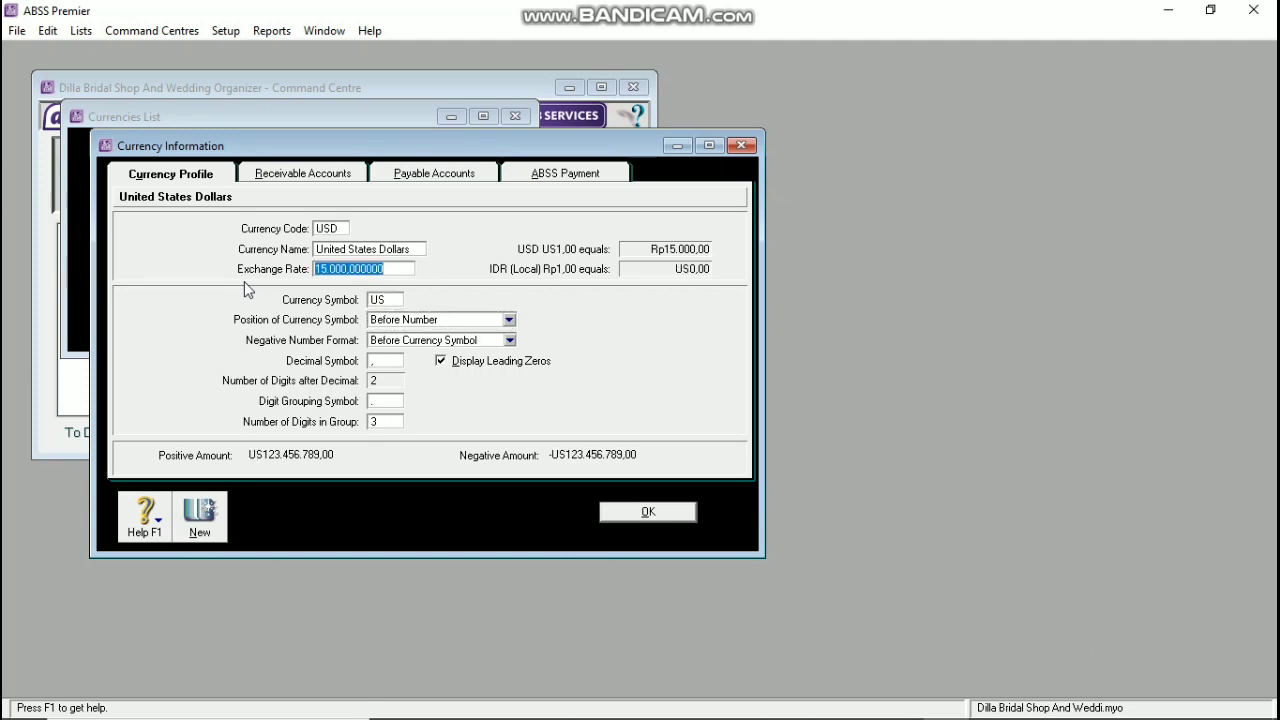
{"action": "double_click", "coordinate": [387, 298]}
{"action": "left_click", "coordinate": [387, 298]}
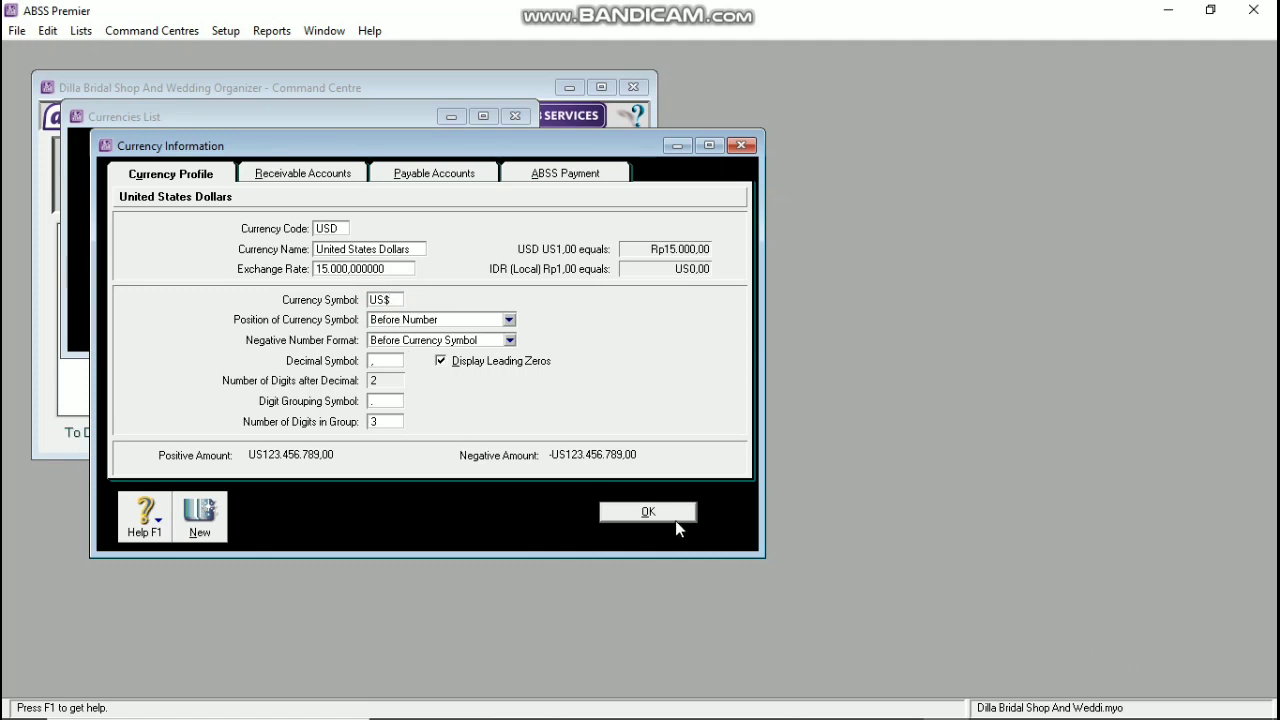
{"action": "left_click", "coordinate": [676, 513]}
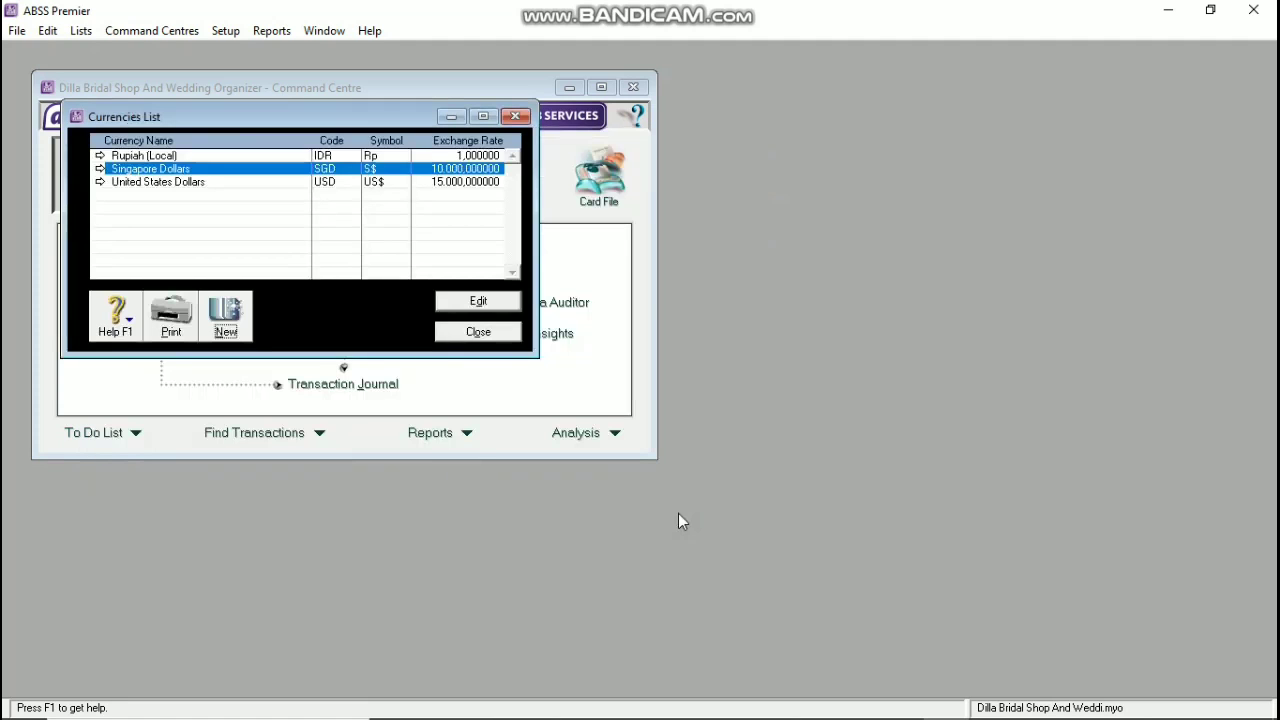
{"action": "left_click", "coordinate": [485, 331]}
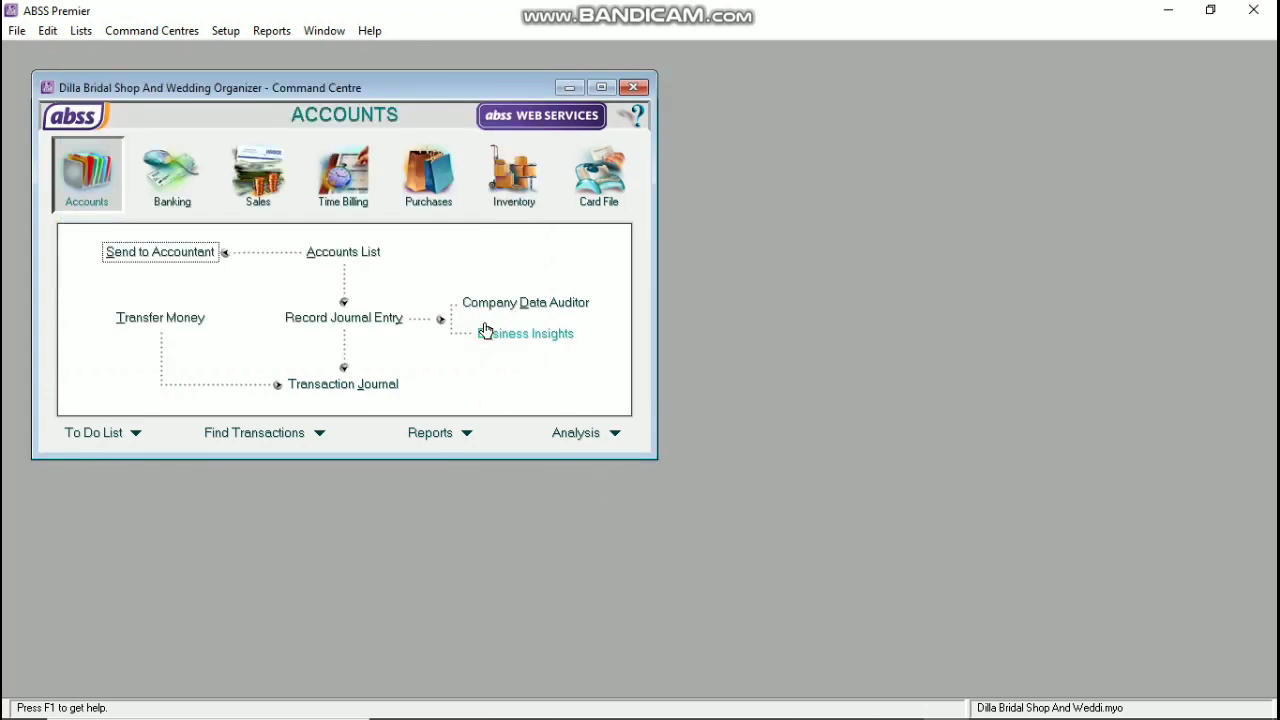
Step: Rename the Cheque Account to Cash (IDR) and Petty Cash to Bank Bca (IDR)
{"action": "left_click", "coordinate": [318, 254]}
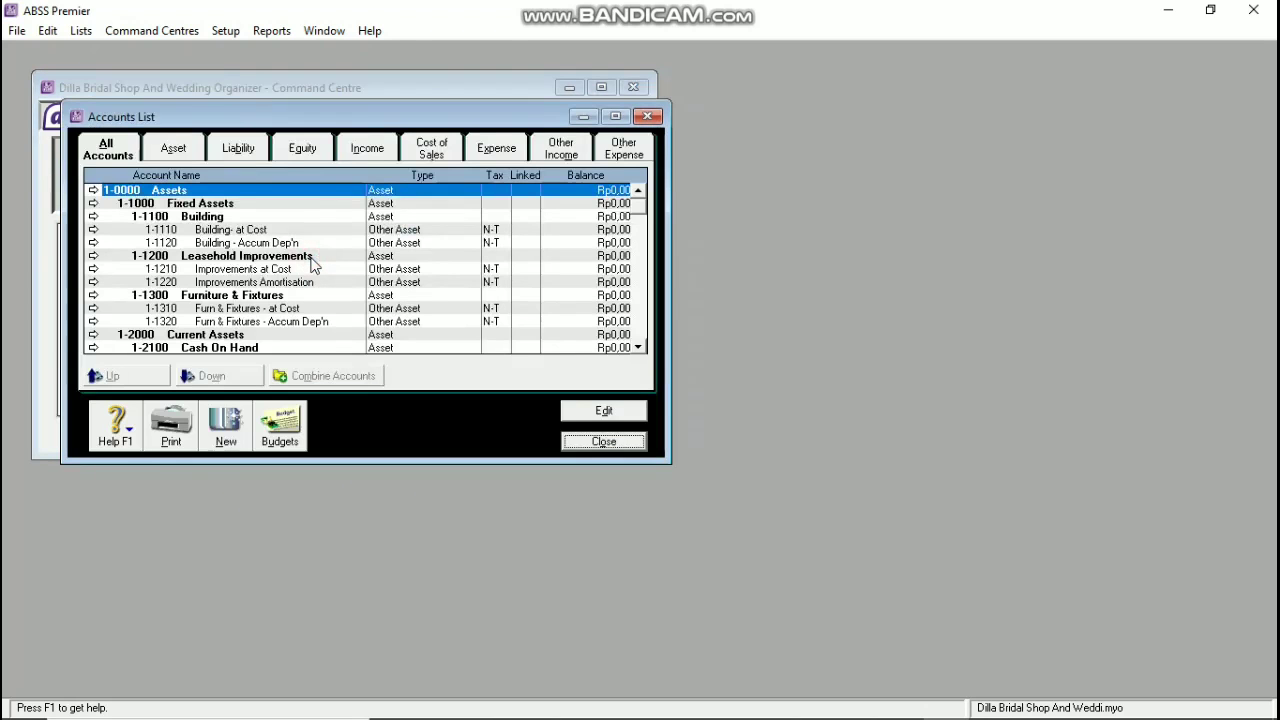
{"action": "left_click", "coordinate": [192, 150]}
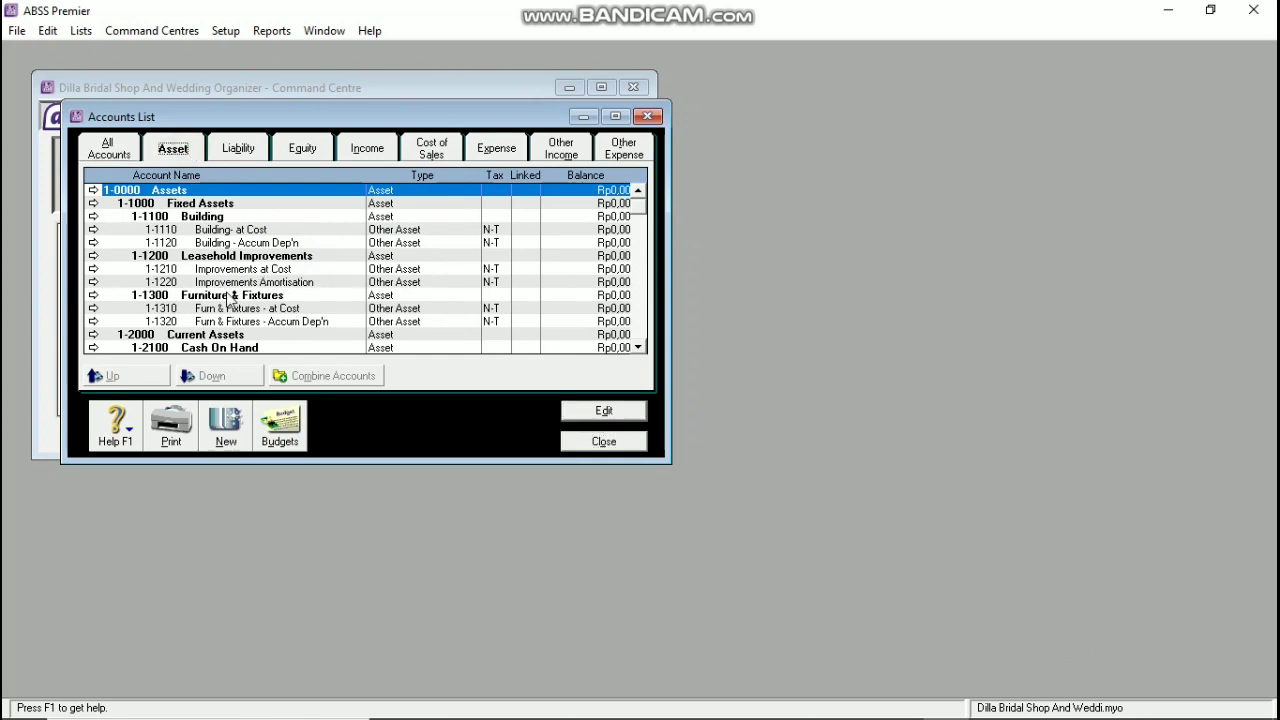
{"action": "scroll", "coordinate": [210, 285], "scroll_direction": "down", "scroll_amount": 1}
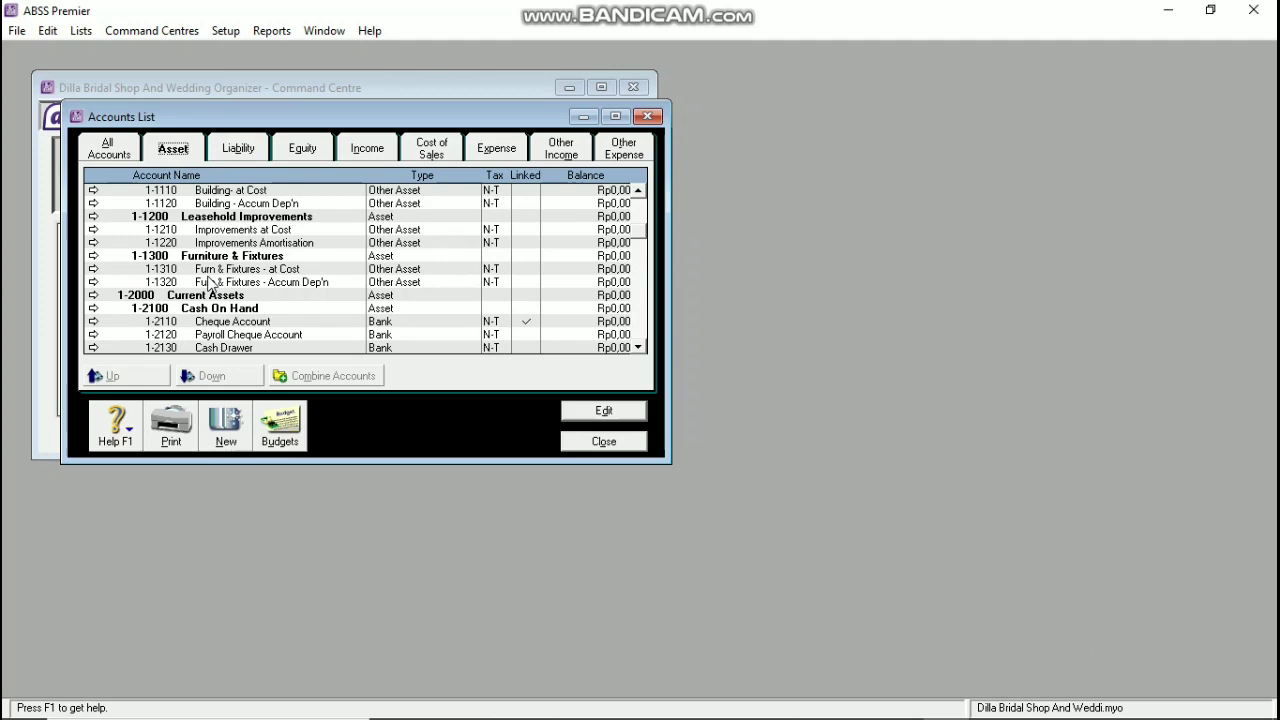
{"action": "double_click", "coordinate": [228, 322]}
{"action": "left_click", "coordinate": [368, 330]}
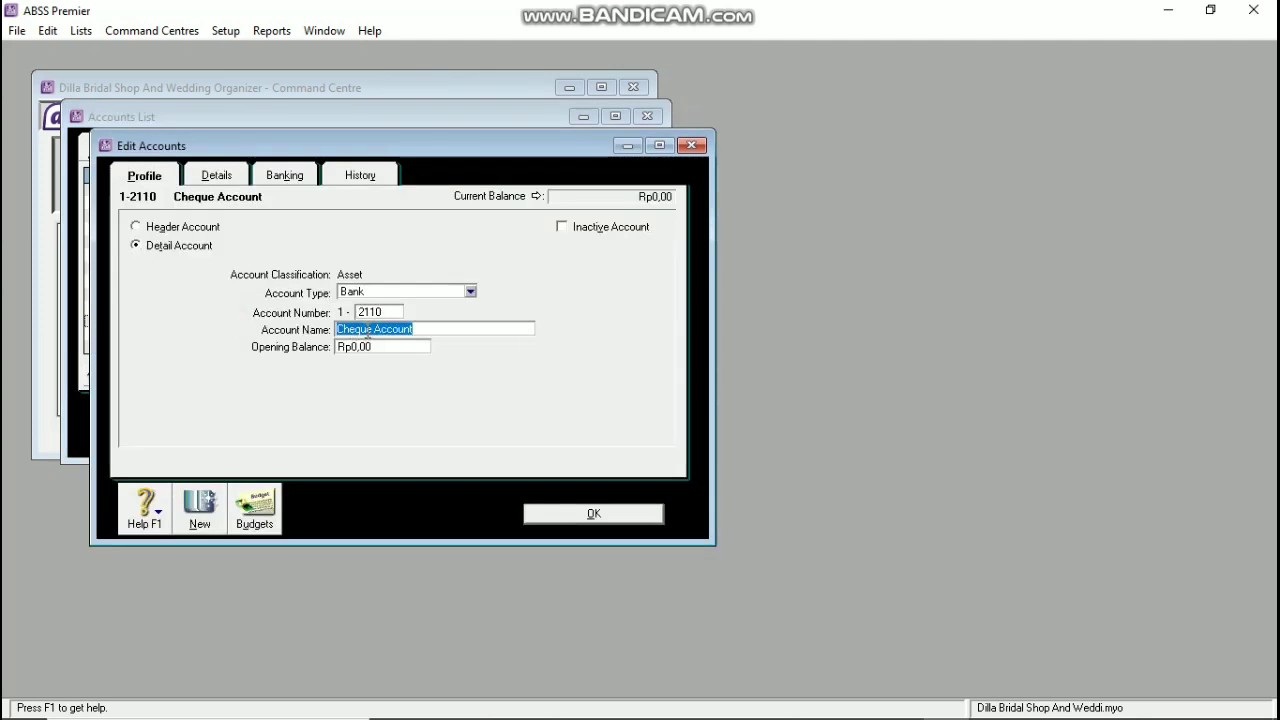
{"action": "type", "text": "cas"}
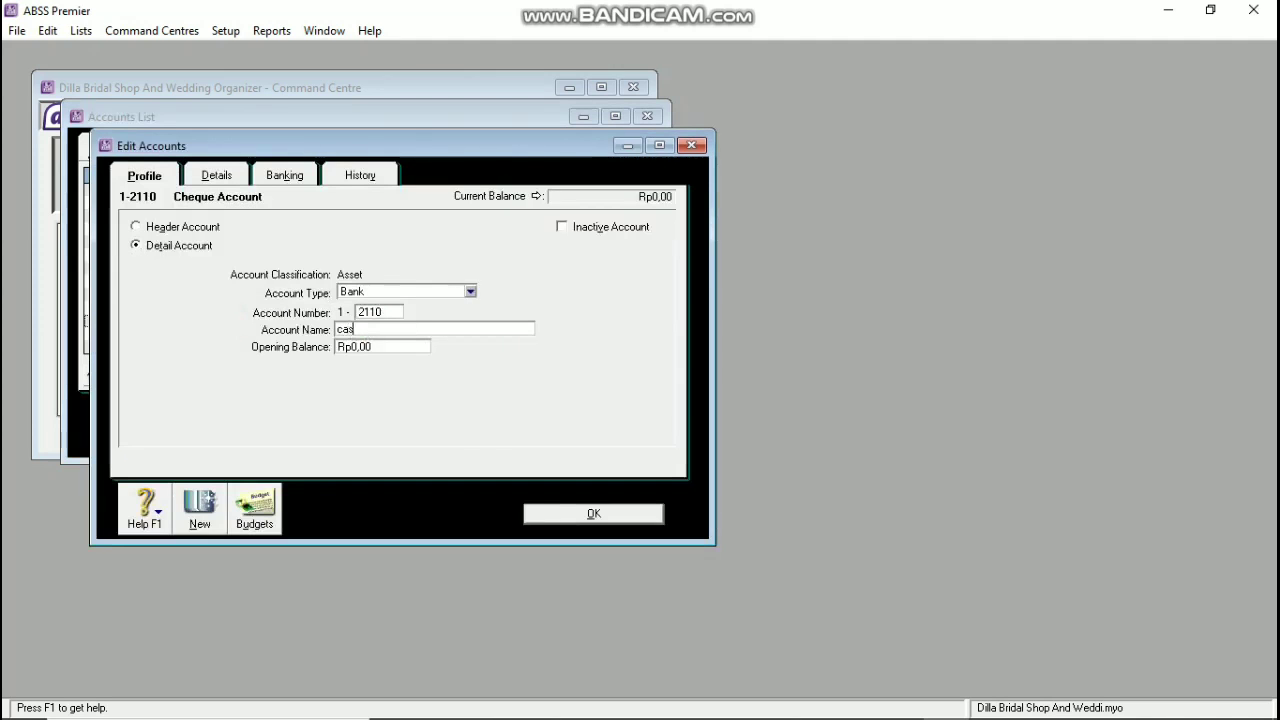
{"action": "key", "text": "BackSpace"}
{"action": "key", "text": "BackSpace"}
{"action": "key", "text": "BackSpace"}
{"action": "type", "text": "Cash"}
{"action": "left_click", "coordinate": [589, 514]}
{"action": "scroll", "coordinate": [408, 345], "scroll_direction": "down", "scroll_amount": 1}
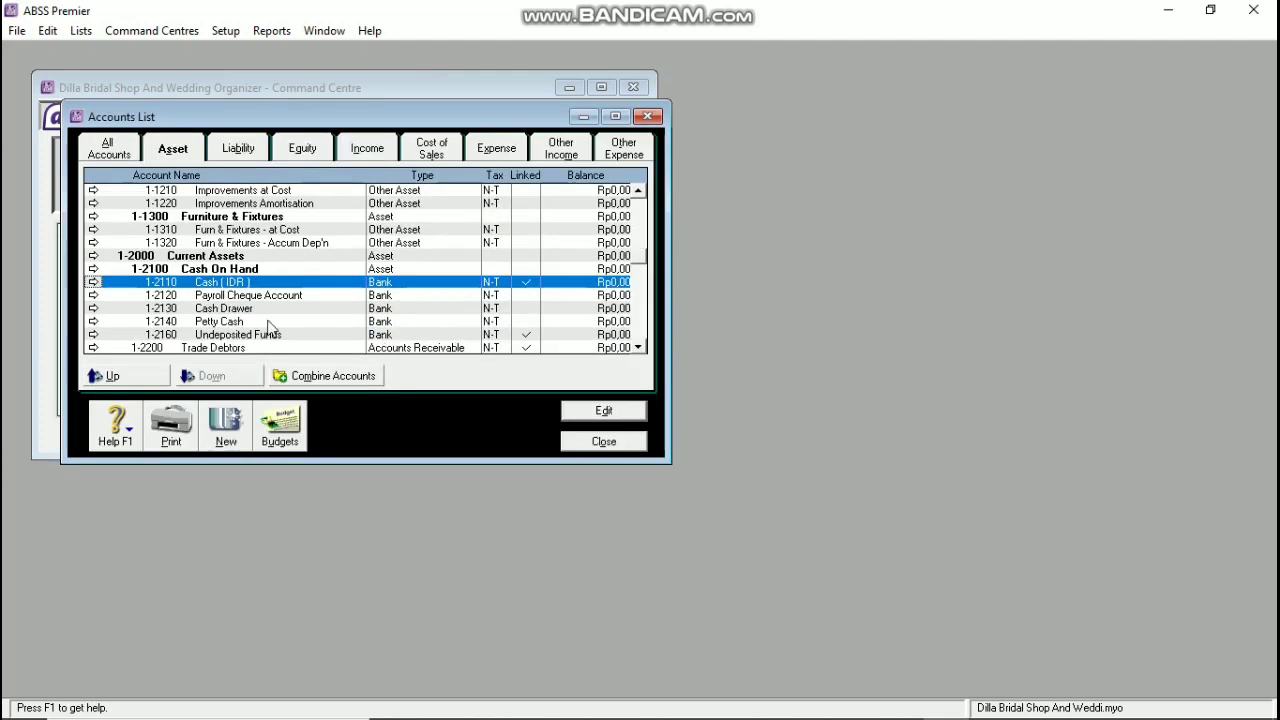
{"action": "double_click", "coordinate": [400, 322]}
{"action": "left_click", "coordinate": [338, 328]}
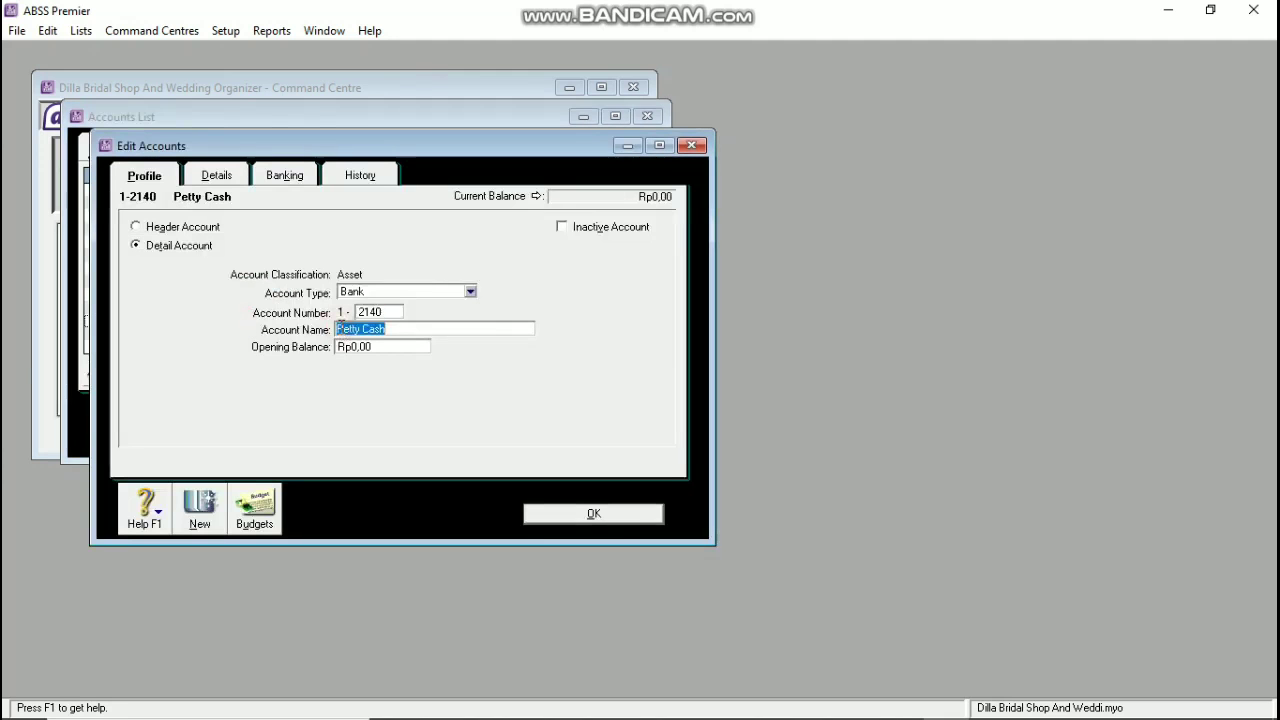
{"action": "type", "text": "Bank Bca ( IDR"}
{"action": "left_click", "coordinate": [577, 514]}
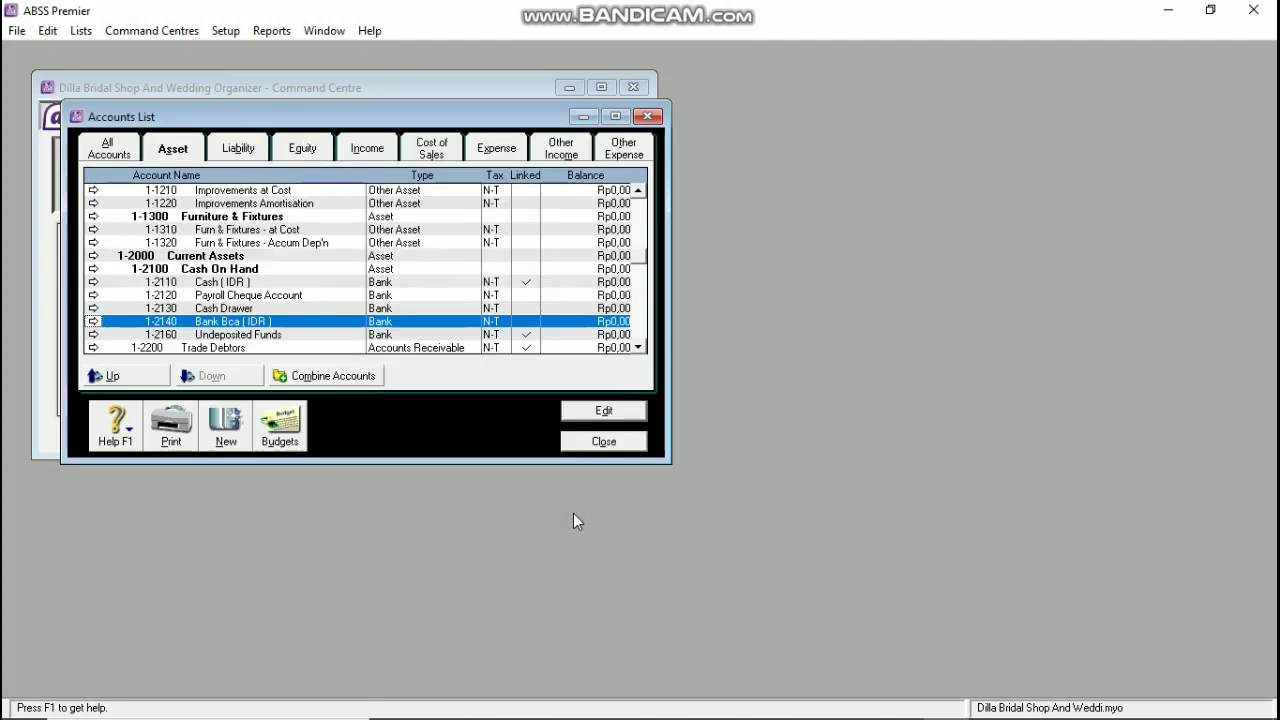
Step: Rename Undeposited Funds to Undeposited Cheque and Trade Debtors to Trade Debtors (IDR)
{"action": "double_click", "coordinate": [248, 336]}
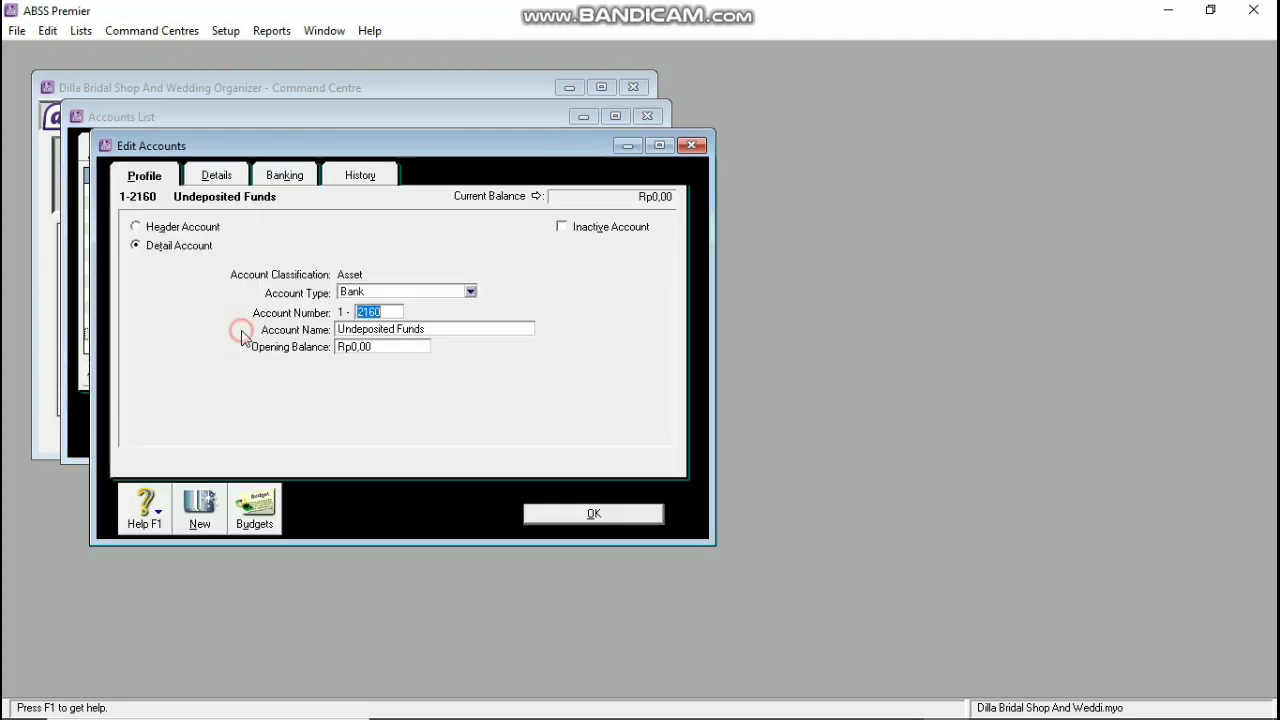
{"action": "left_click", "coordinate": [437, 327]}
{"action": "key", "text": "BackSpace"}
{"action": "key", "text": "BackSpace"}
{"action": "key", "text": "BackSpace"}
{"action": "key", "text": "BackSpace"}
{"action": "key", "text": "BackSpace"}
{"action": "type", "text": "C"}
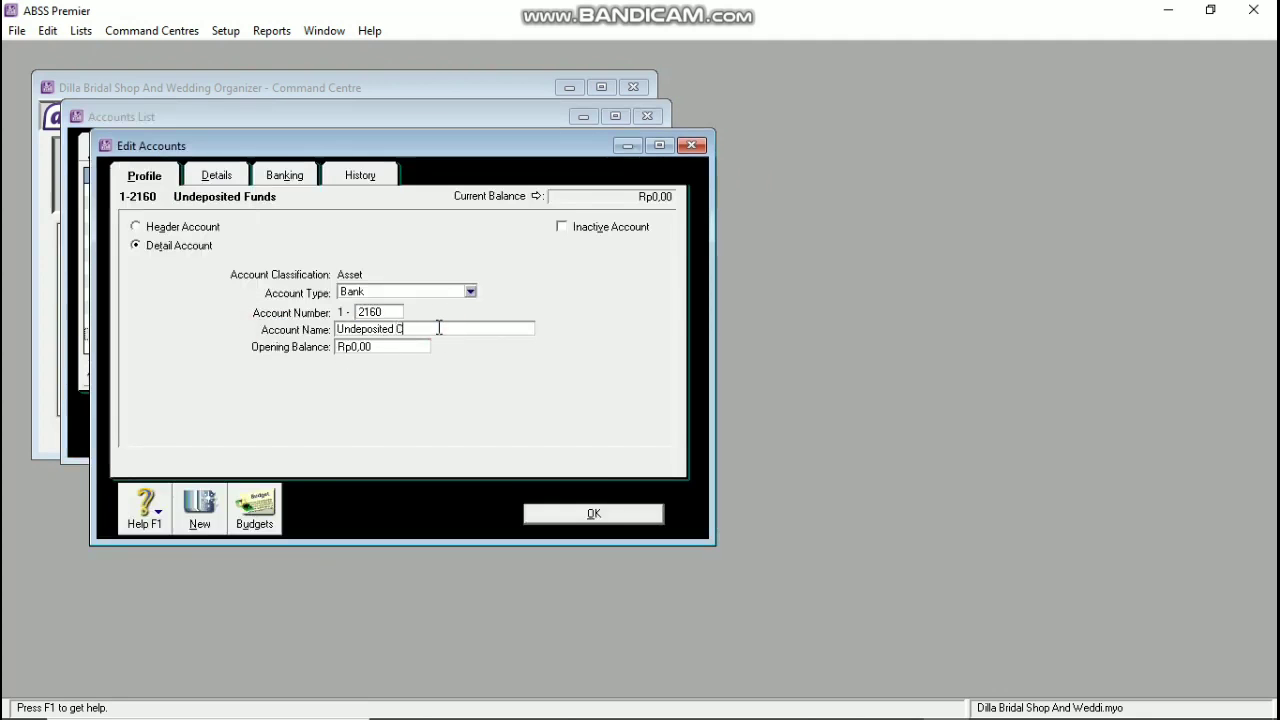
{"action": "type", "text": "j"}
{"action": "type", "text": "eque"}
{"action": "left_click", "coordinate": [630, 517]}
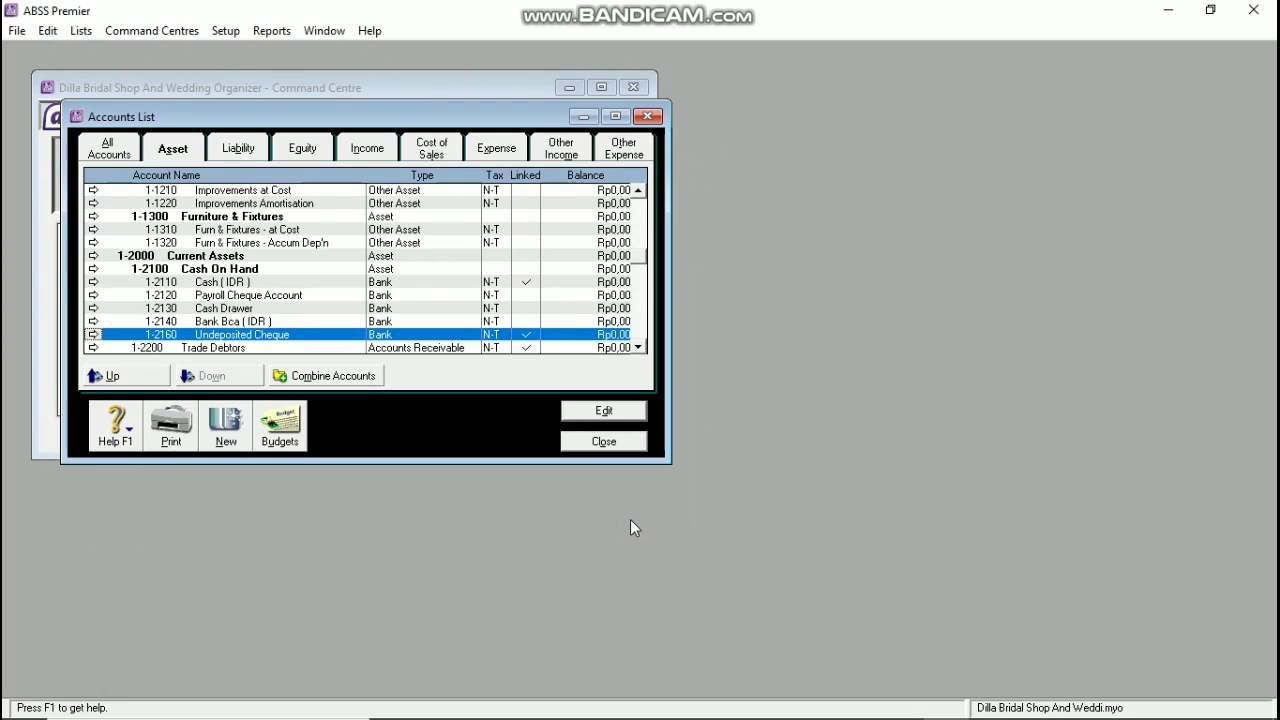
{"action": "scroll", "coordinate": [320, 277], "scroll_direction": "down", "scroll_amount": 1}
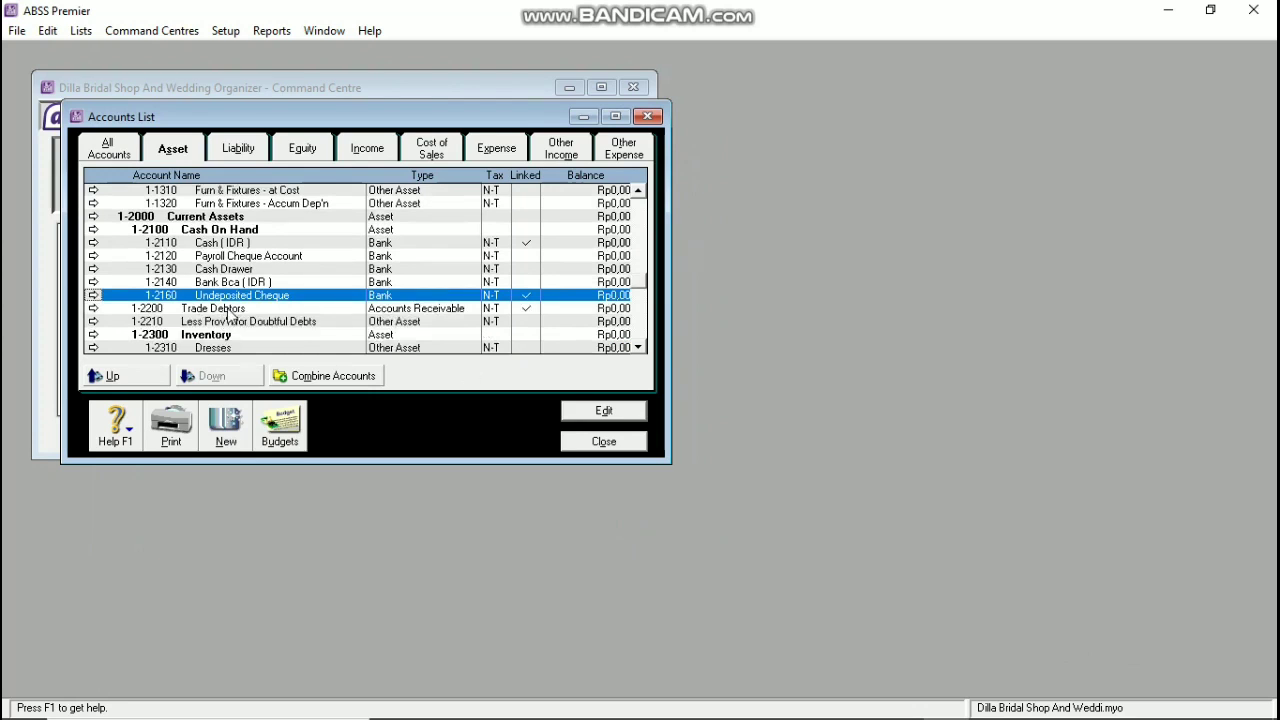
{"action": "double_click", "coordinate": [230, 308]}
{"action": "left_click", "coordinate": [423, 328]}
{"action": "left_click", "coordinate": [425, 328]}
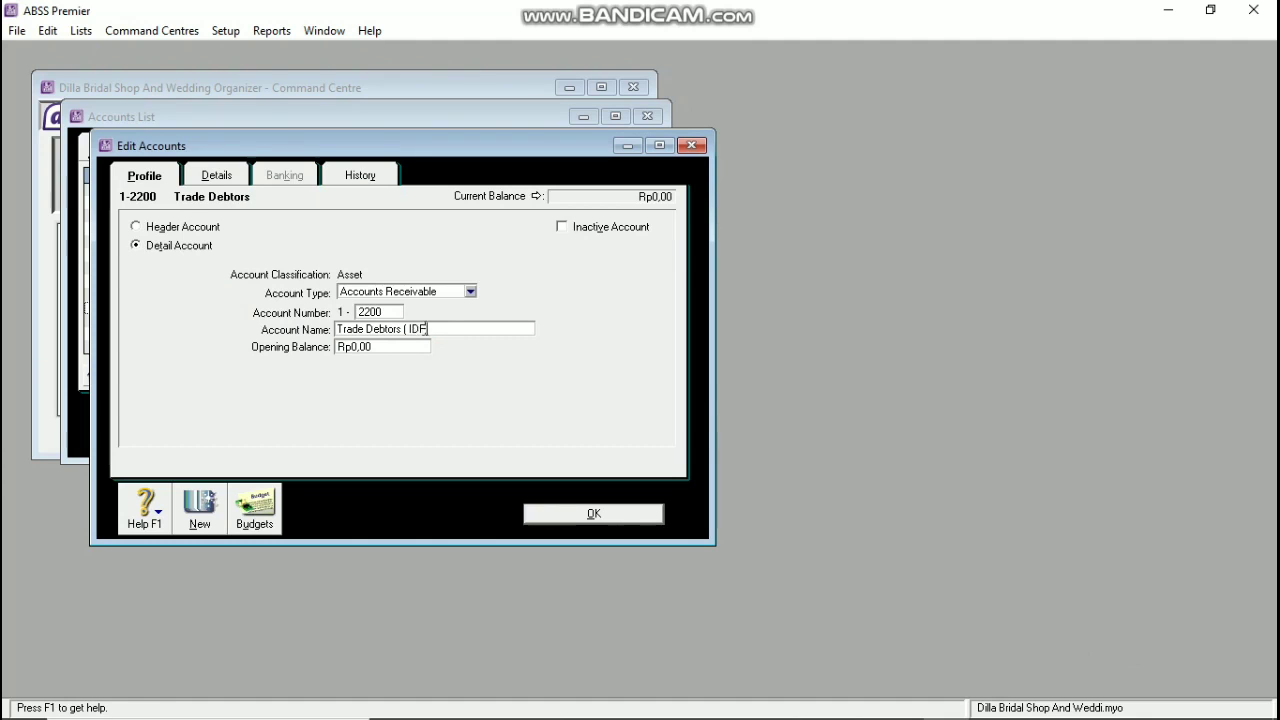
{"action": "left_click", "coordinate": [593, 513]}
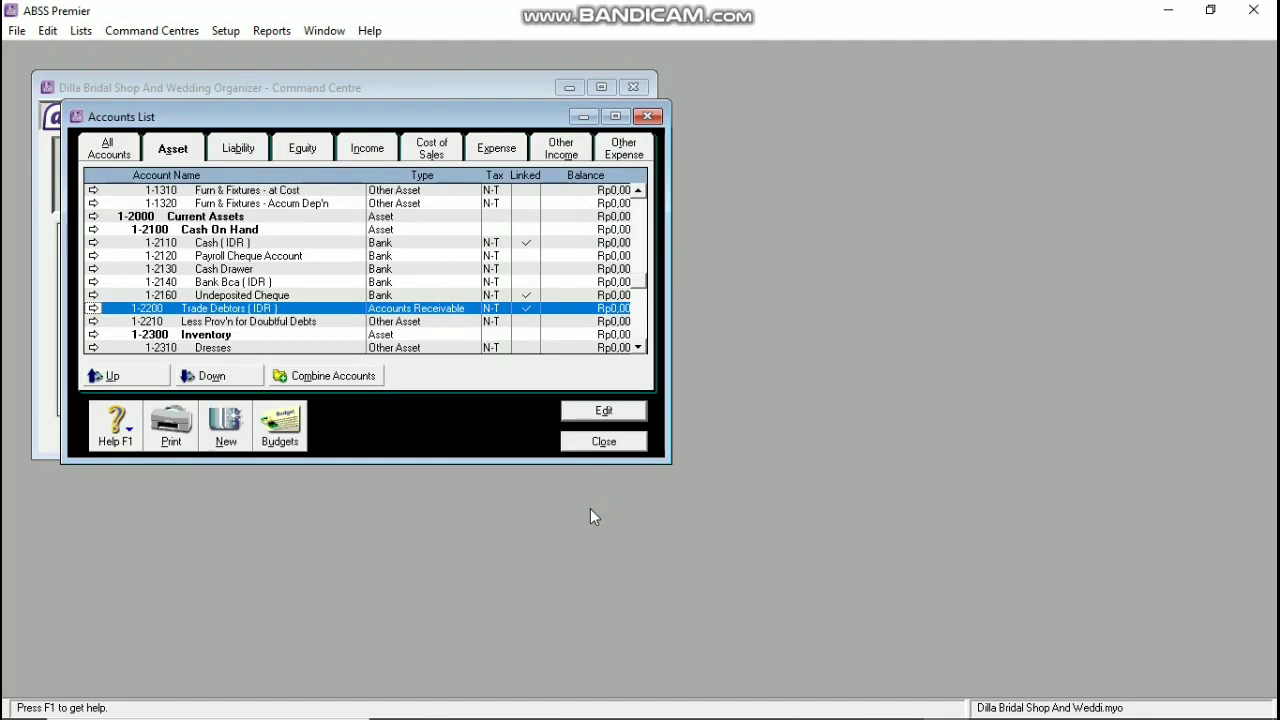
{"action": "left_click", "coordinate": [241, 155]}
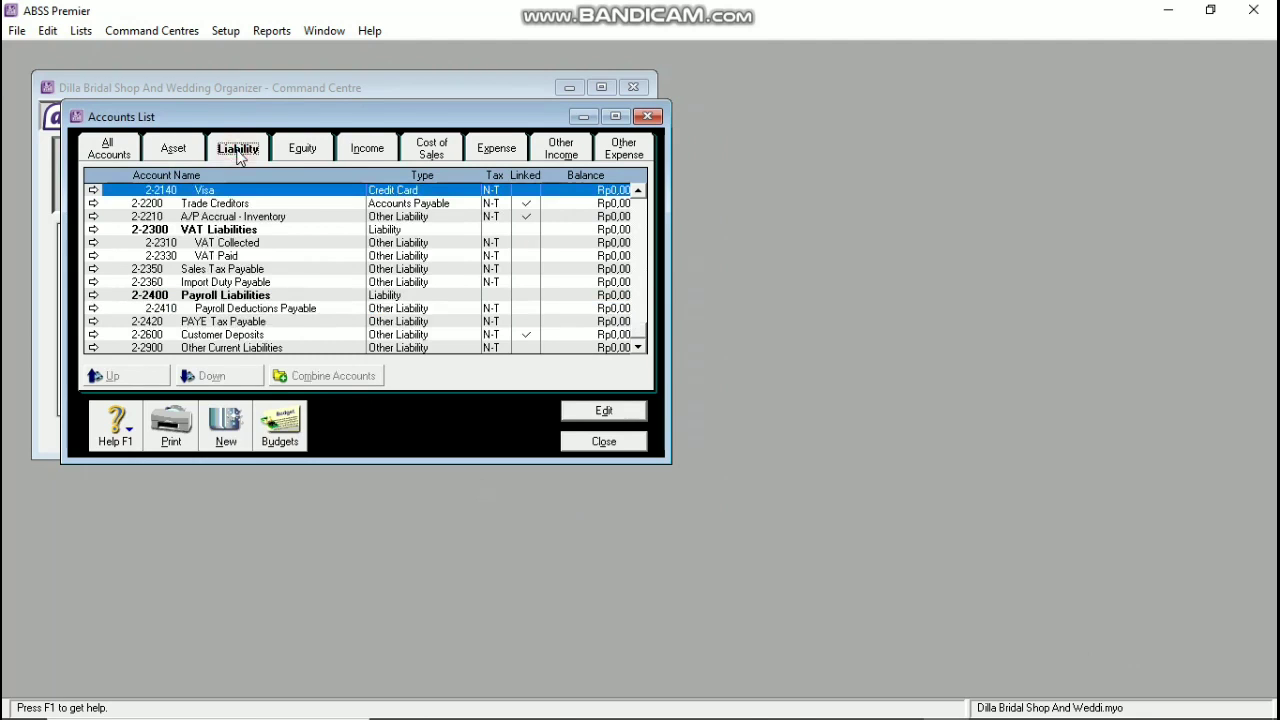
Step: Rename the Trade Creditors liability account to Trade Creditors (IDR)
{"action": "double_click", "coordinate": [196, 204]}
{"action": "left_click", "coordinate": [430, 330]}
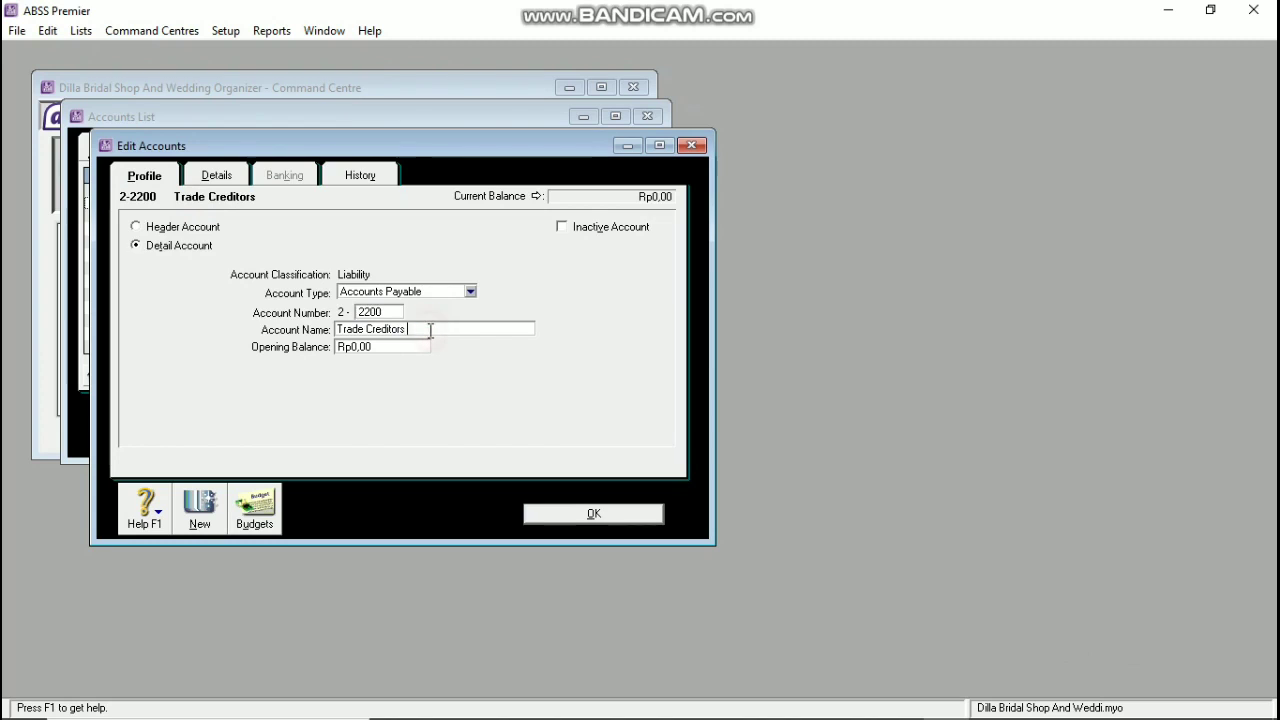
{"action": "type", "text": "( IDR"}
{"action": "left_click", "coordinate": [592, 514]}
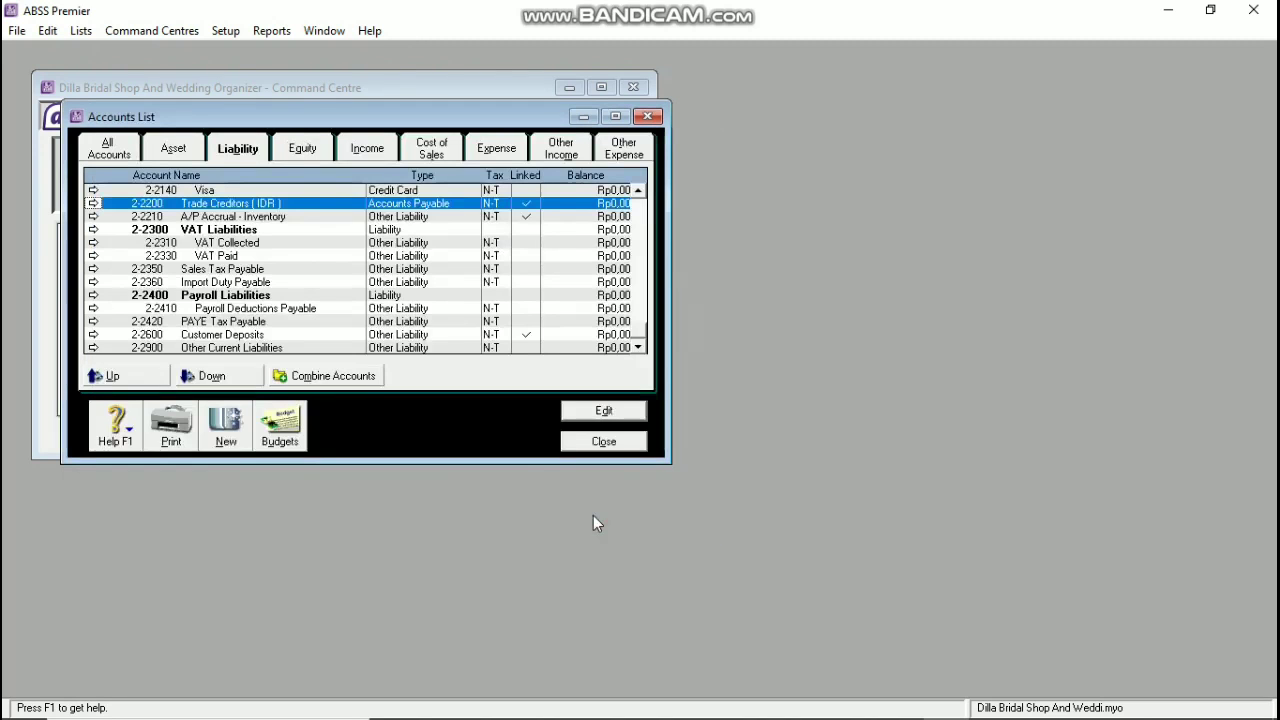
Step: Rename the Alterations income account to Wedding Organizer
{"action": "left_click", "coordinate": [303, 148]}
{"action": "left_click", "coordinate": [366, 150]}
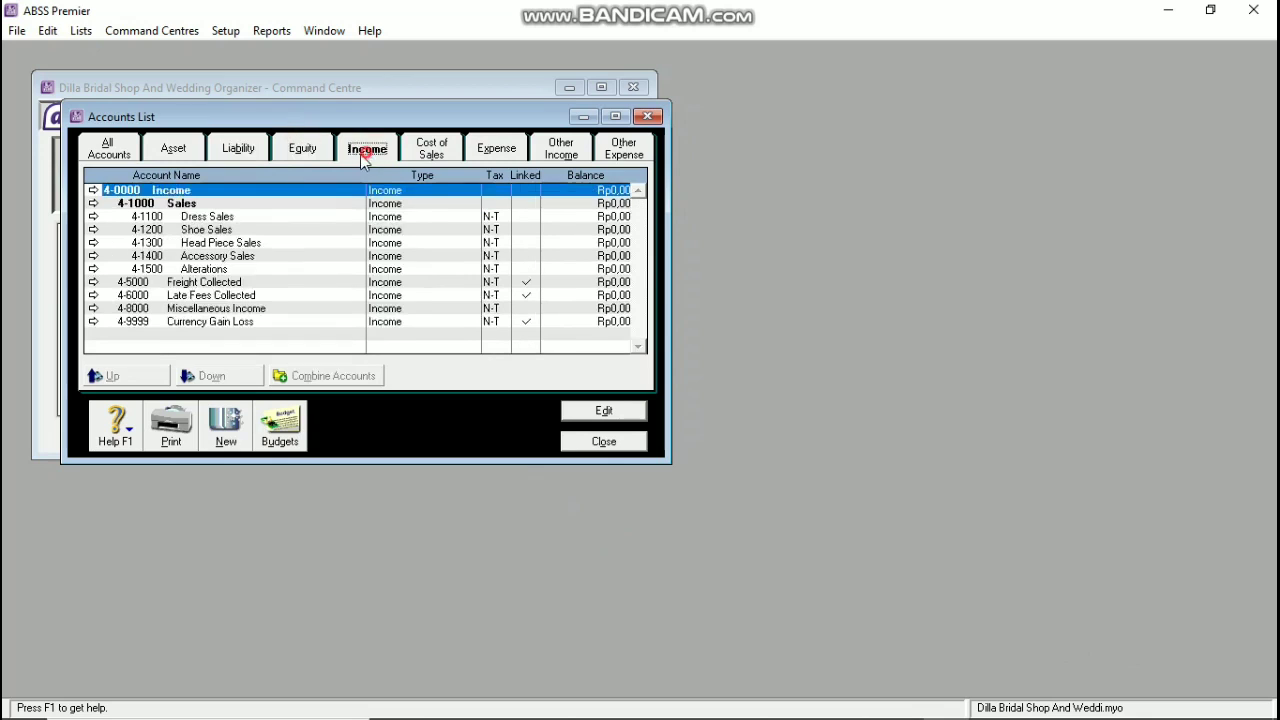
{"action": "double_click", "coordinate": [205, 270]}
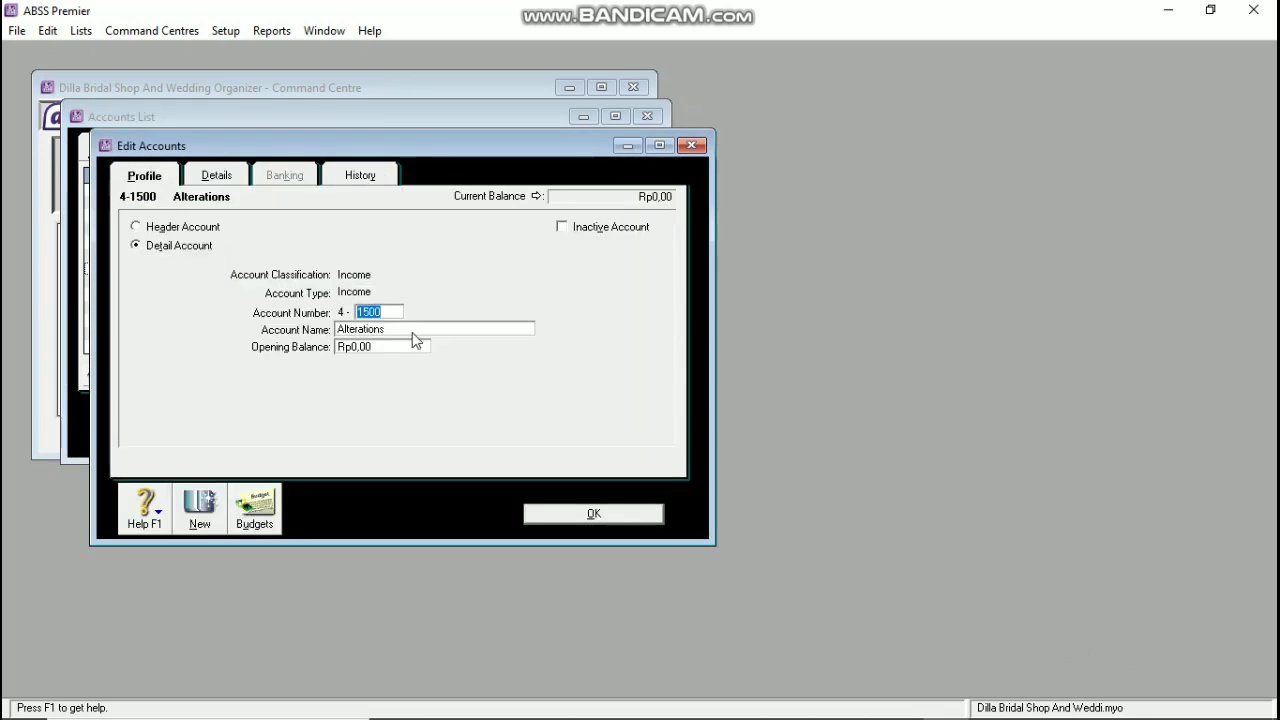
{"action": "left_click", "coordinate": [413, 330]}
{"action": "type", "text": "Wedding"}
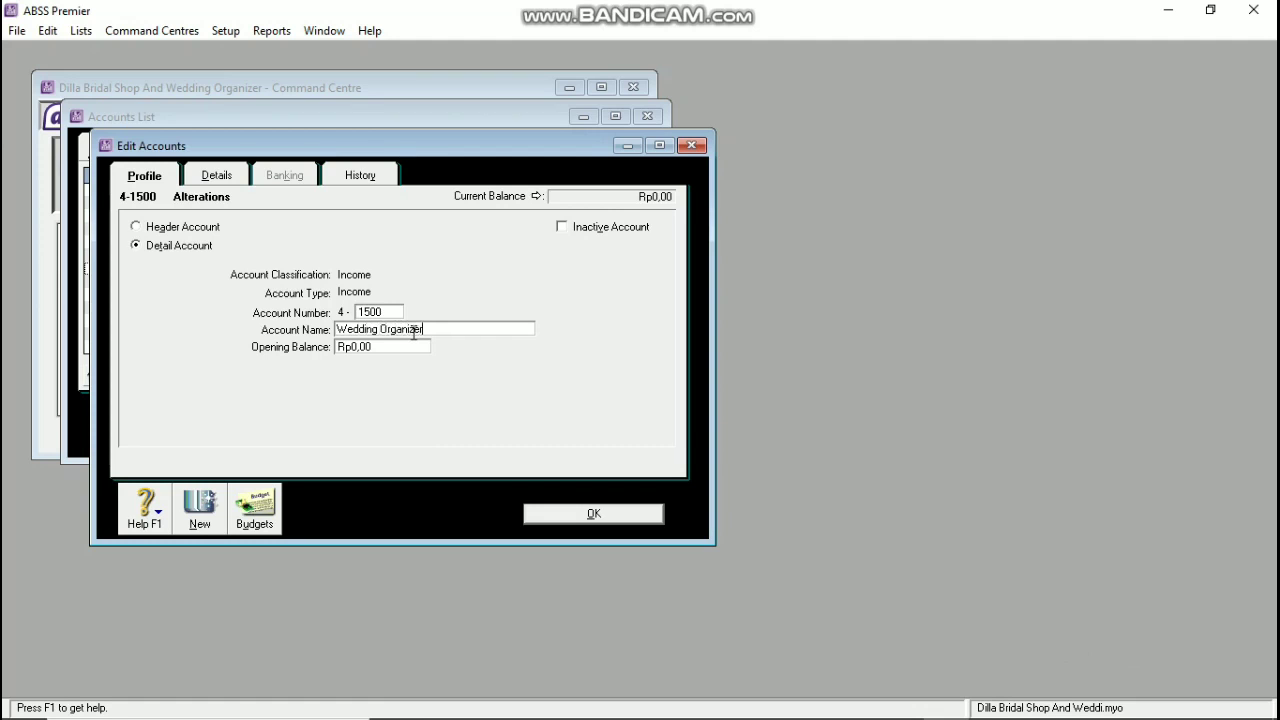
{"action": "type", "text": " Organizer"}
{"action": "left_click", "coordinate": [600, 514]}
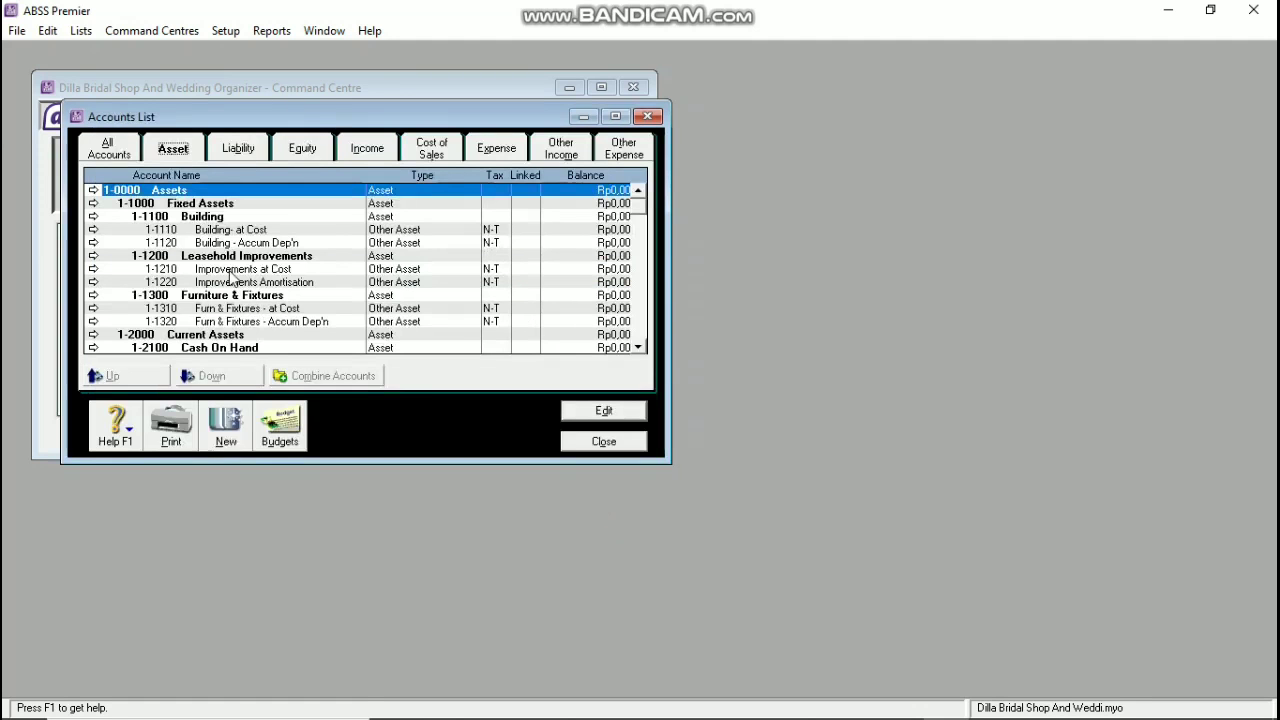
Step: Delete the Payroll Cheque Account and Cash Drawer asset accounts
{"action": "scroll", "coordinate": [230, 278], "scroll_direction": "down", "scroll_amount": 2}
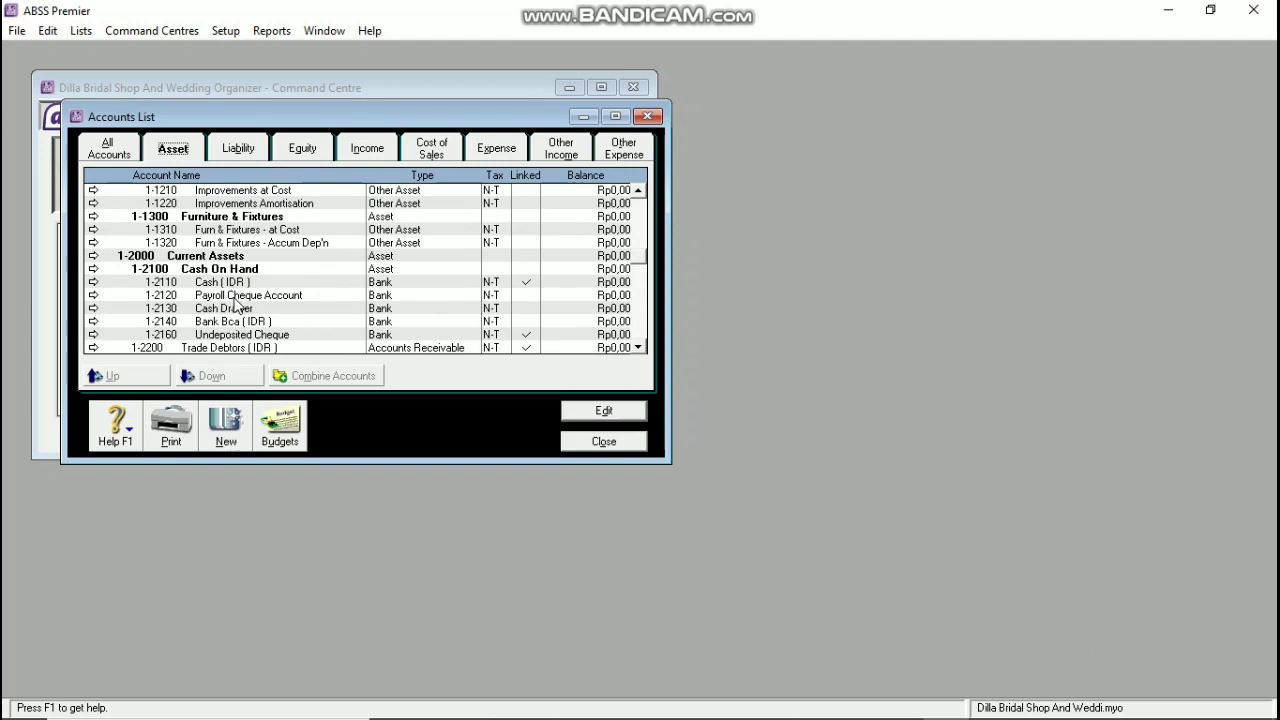
{"action": "left_click", "coordinate": [236, 298]}
{"action": "double_click", "coordinate": [236, 298]}
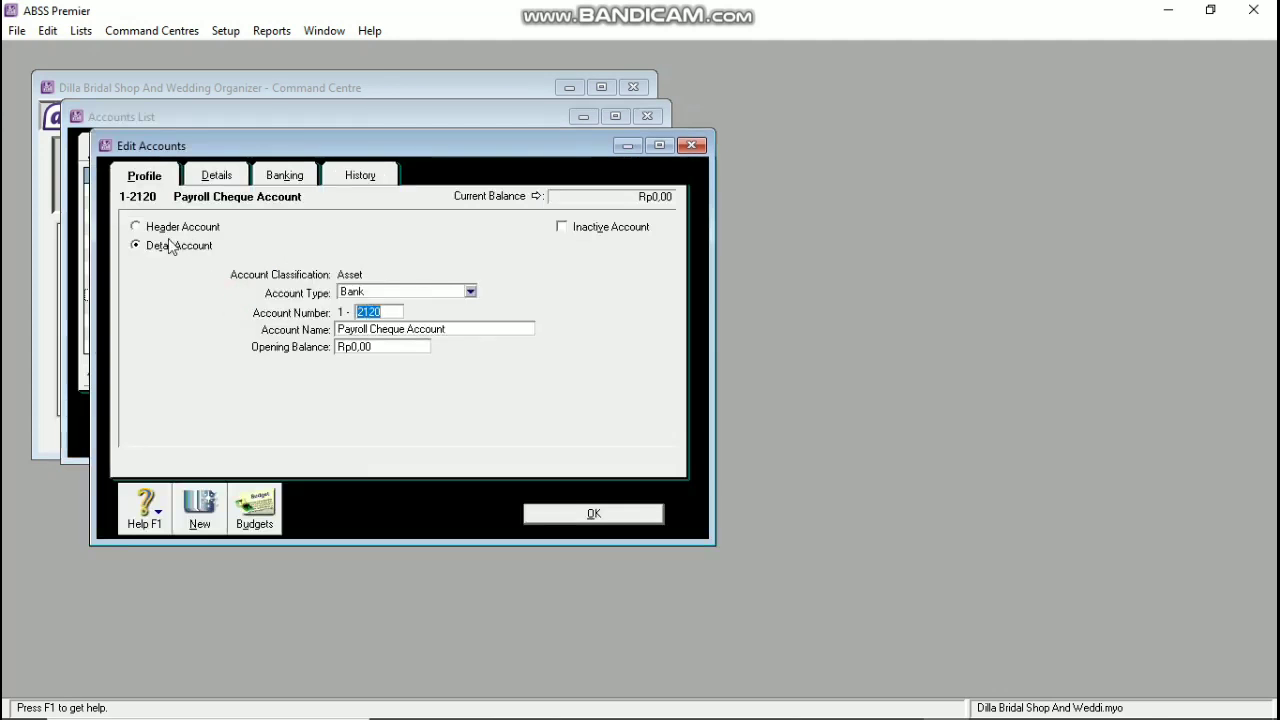
{"action": "left_click", "coordinate": [47, 30]}
{"action": "left_click", "coordinate": [110, 160]}
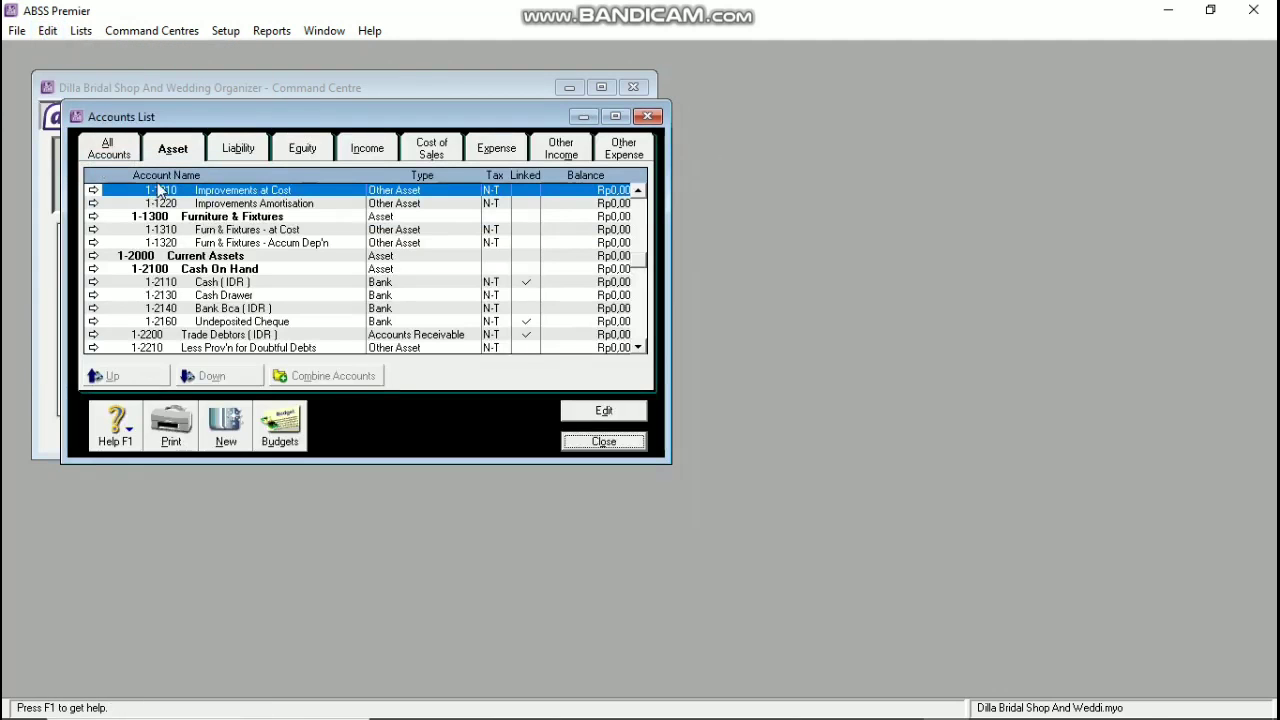
{"action": "double_click", "coordinate": [194, 296]}
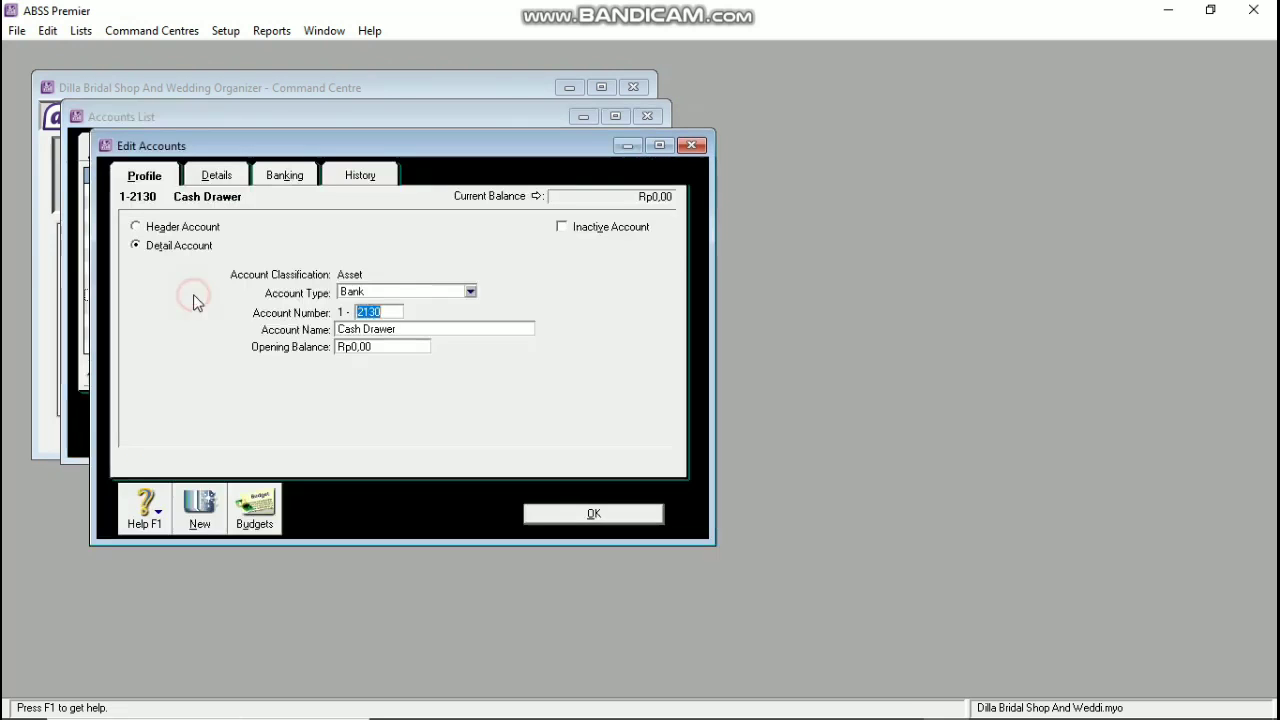
{"action": "left_click", "coordinate": [47, 30]}
{"action": "left_click", "coordinate": [109, 160]}
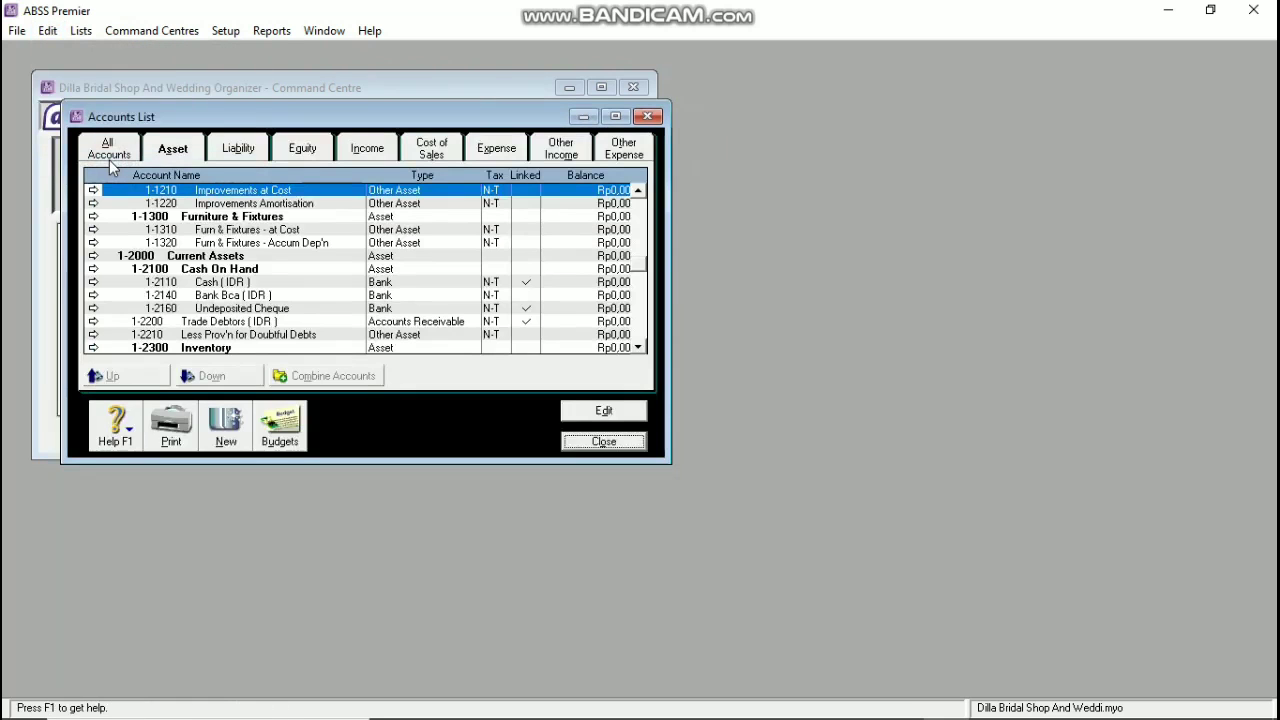
Step: Delete the Less Prov'n for Doubtful Debts account
{"action": "left_click", "coordinate": [186, 334]}
{"action": "left_click", "coordinate": [48, 31]}
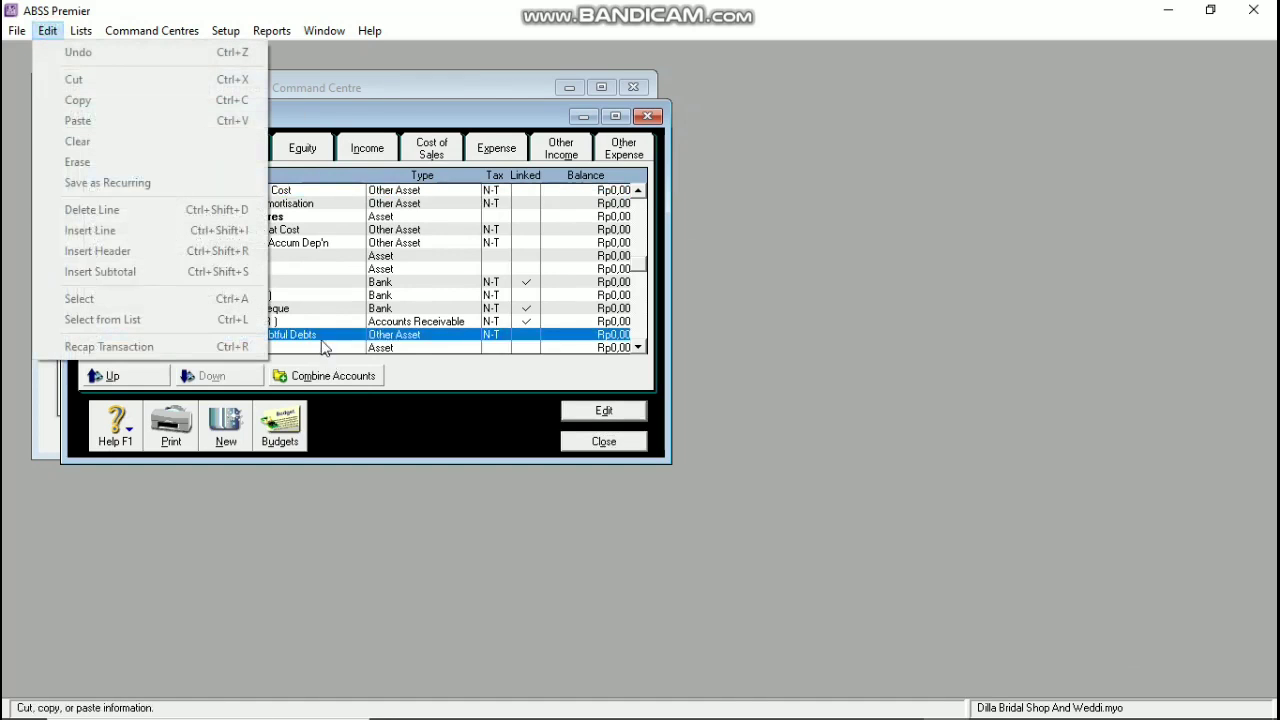
{"action": "double_click", "coordinate": [322, 338]}
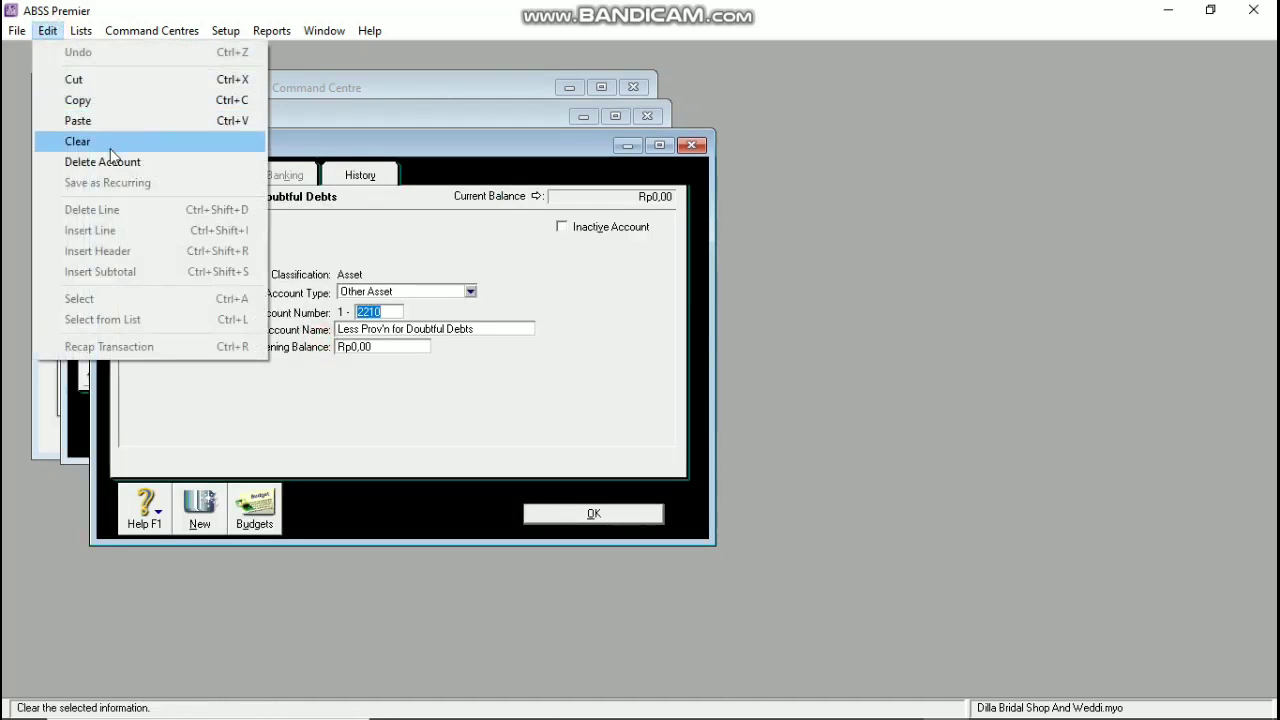
{"action": "left_click", "coordinate": [105, 162]}
{"action": "left_click", "coordinate": [578, 446]}
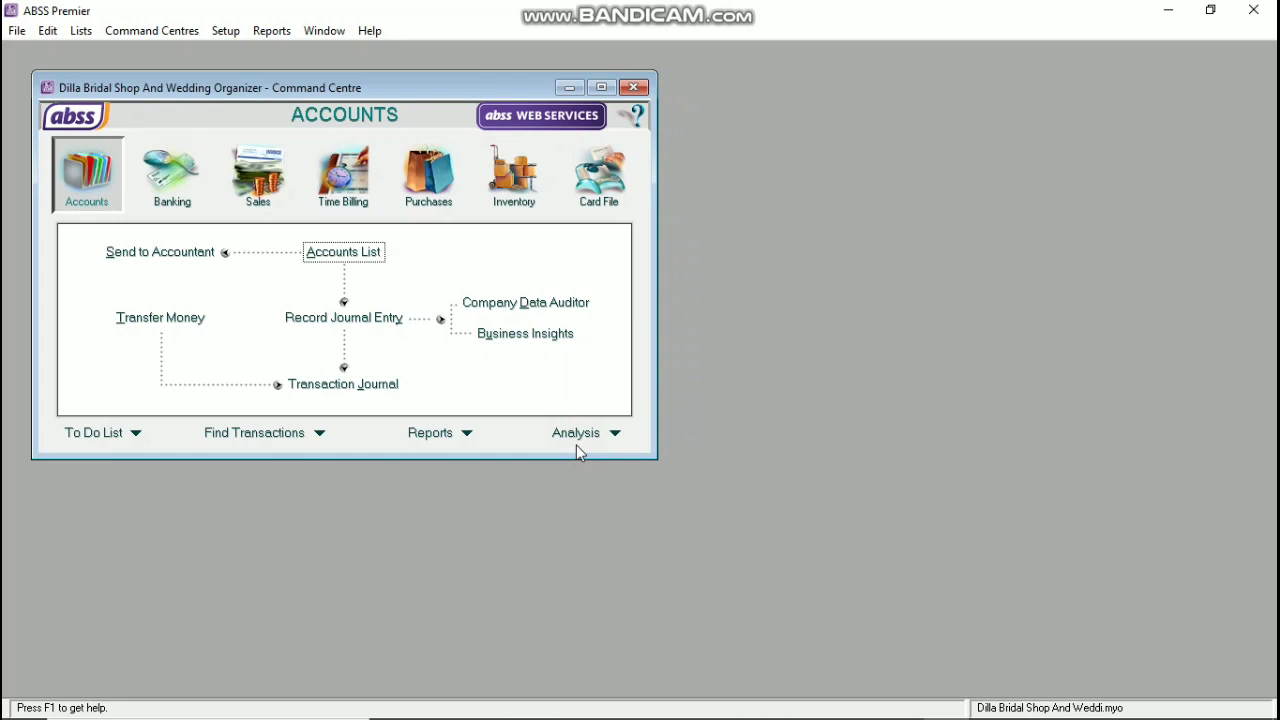
Step: Create a new Bank account numbered 1-2120 named Cash (USD)
{"action": "left_click", "coordinate": [320, 257]}
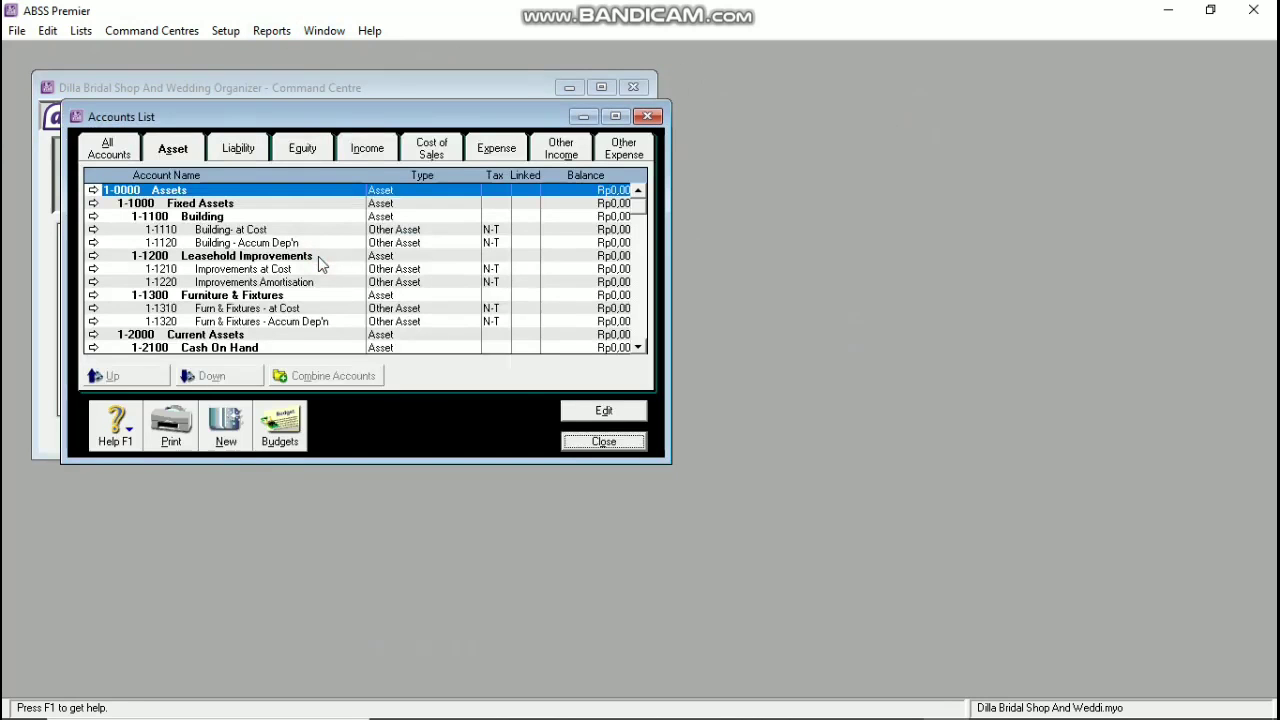
{"action": "left_click", "coordinate": [212, 432]}
{"action": "left_click", "coordinate": [371, 293]}
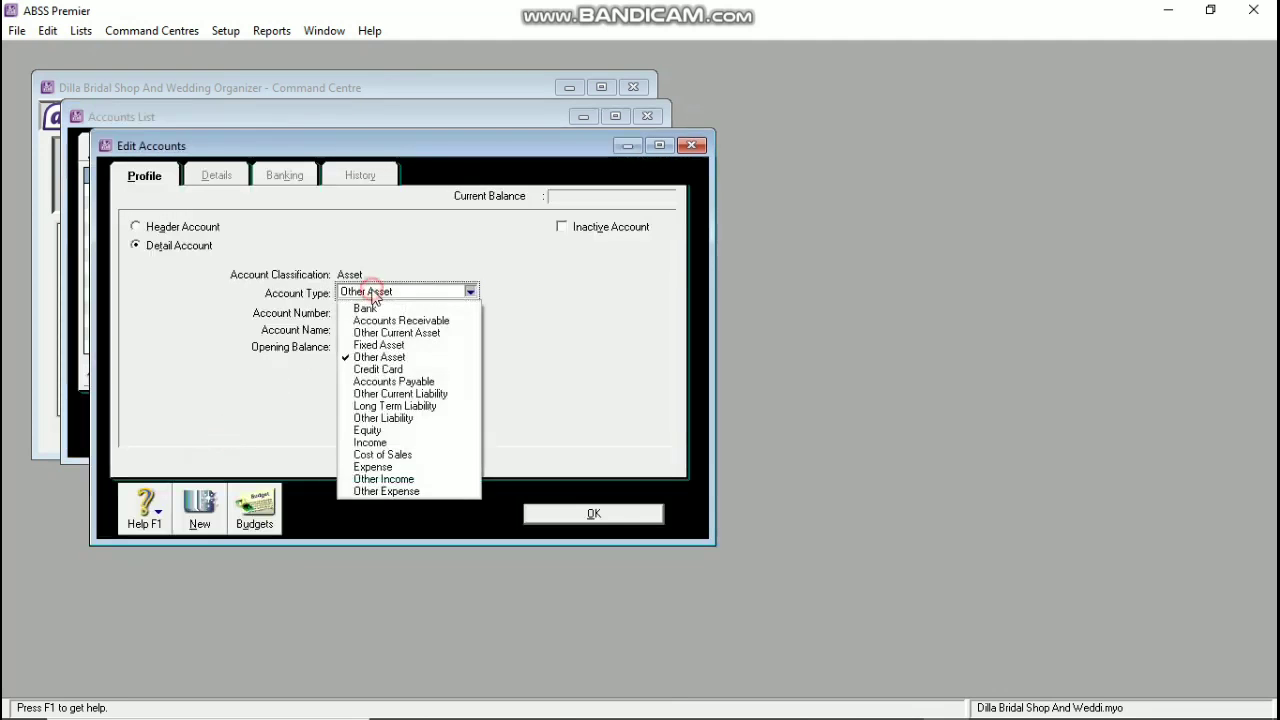
{"action": "left_click", "coordinate": [377, 308]}
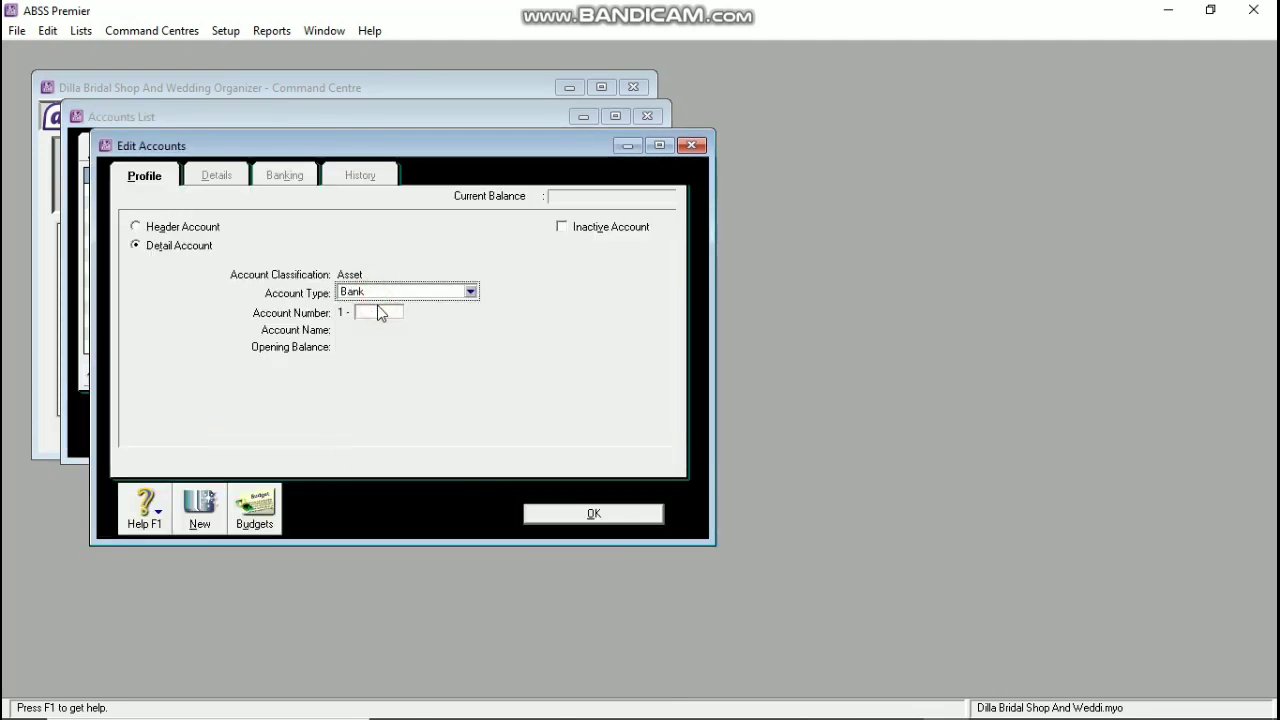
{"action": "left_click", "coordinate": [378, 313]}
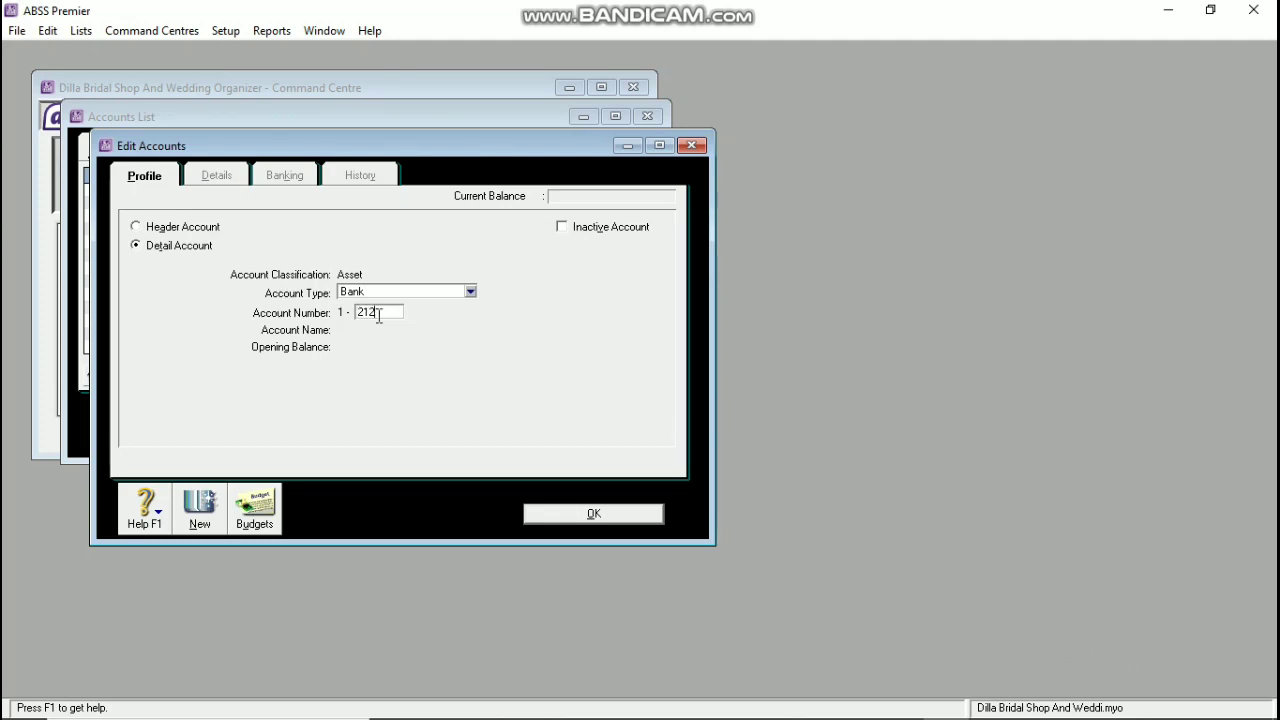
{"action": "key", "text": "Tab"}
{"action": "type", "text": "Ca"}
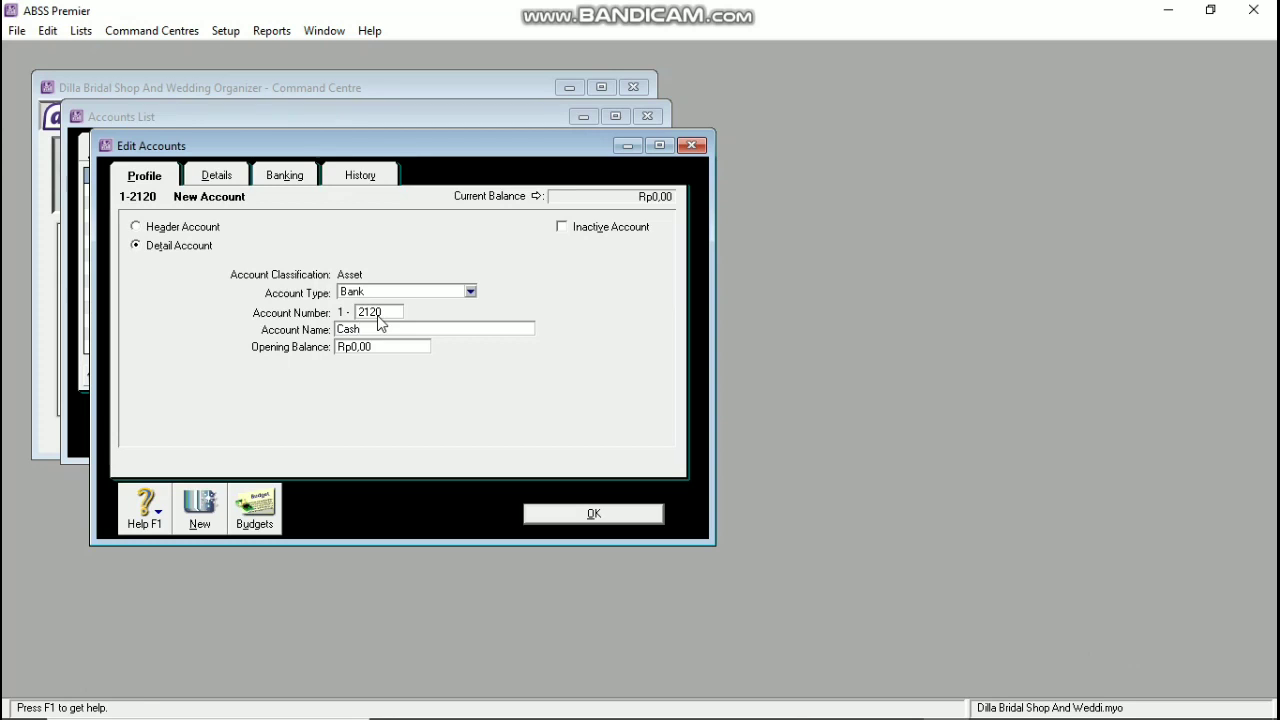
{"action": "type", "text": "sh (USD"}
Step: Set Cash (USD)'s currency to USD, accept the auto-created exchange account 1-2121, and save
{"action": "left_click", "coordinate": [230, 185]}
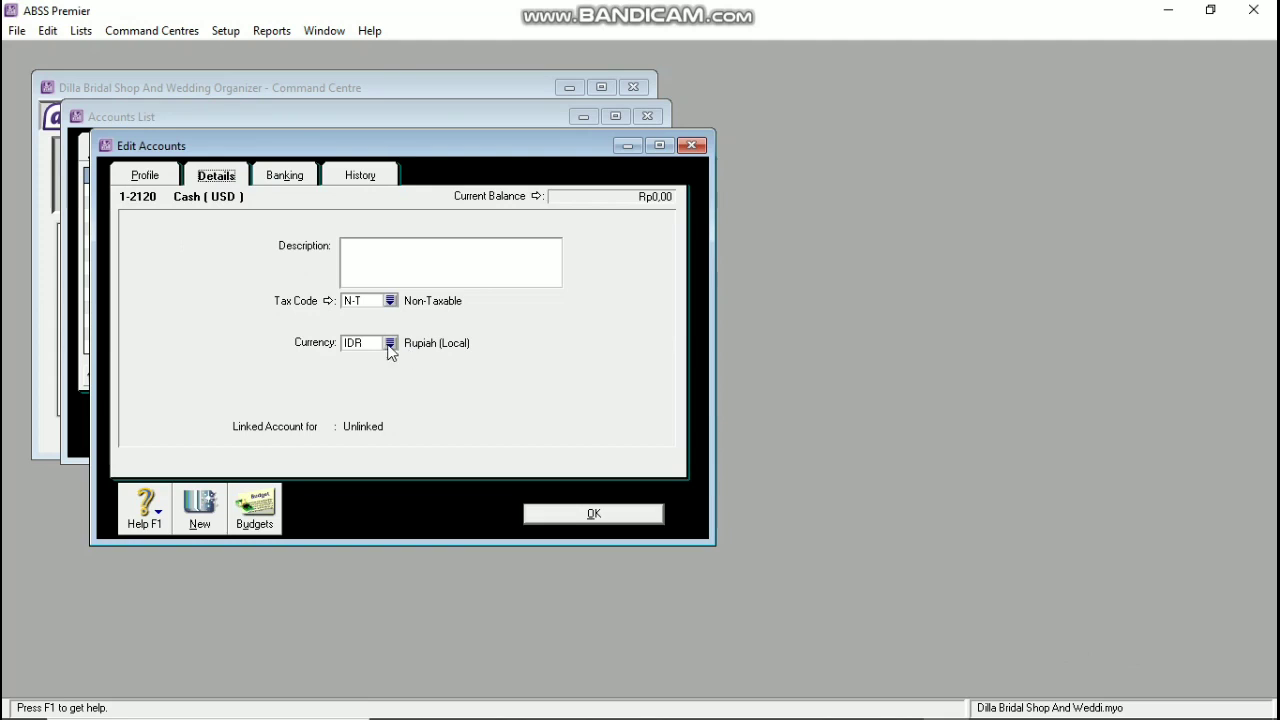
{"action": "left_click", "coordinate": [390, 344]}
{"action": "type", "text": "USD"}
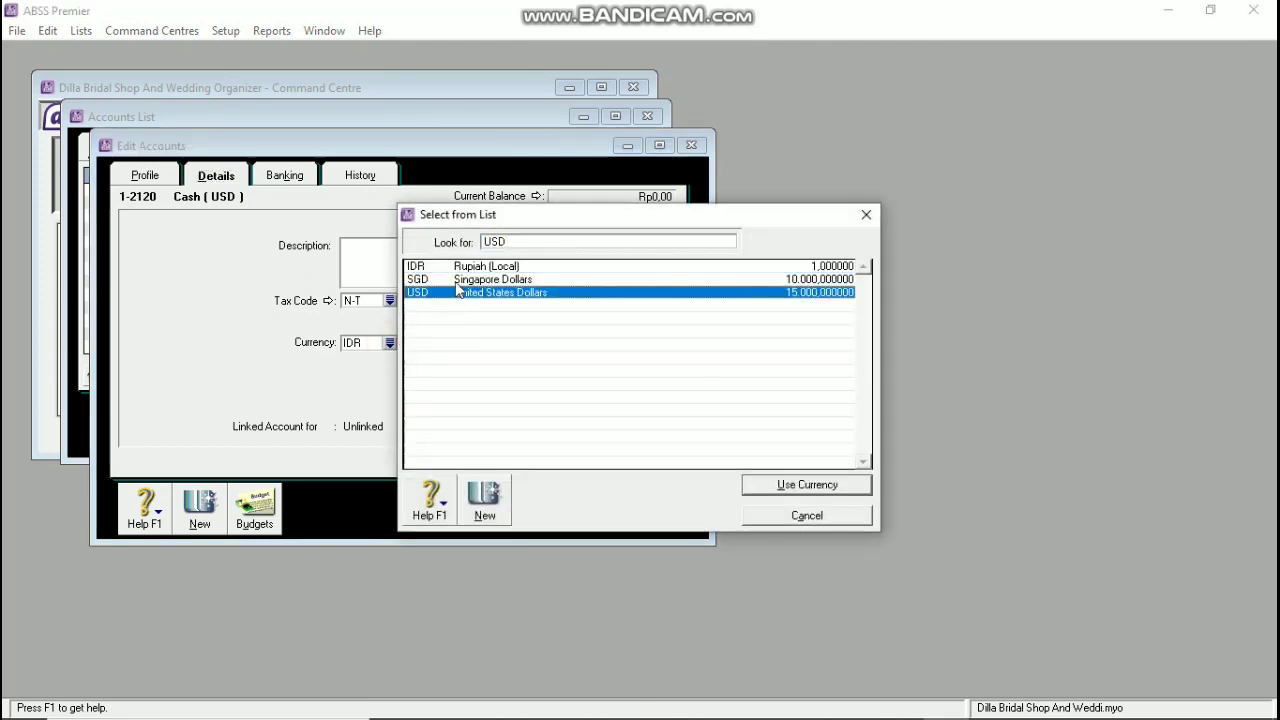
{"action": "left_click", "coordinate": [802, 486]}
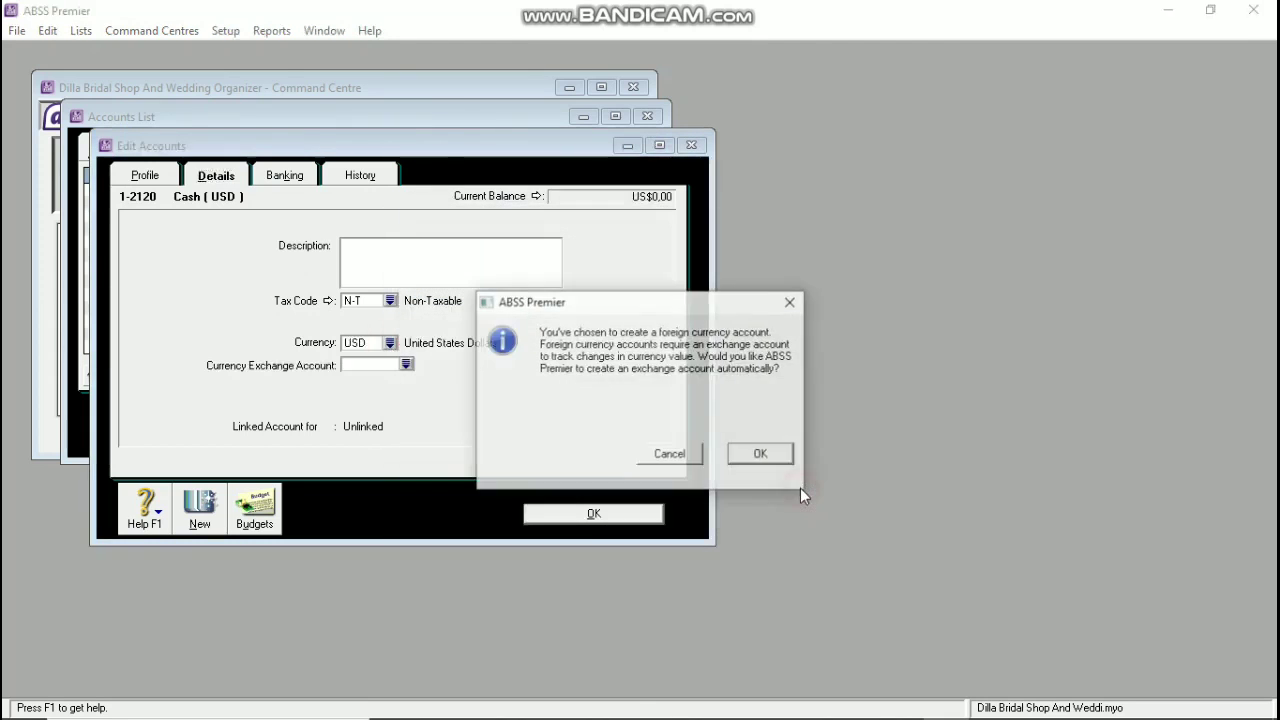
{"action": "left_click", "coordinate": [742, 453]}
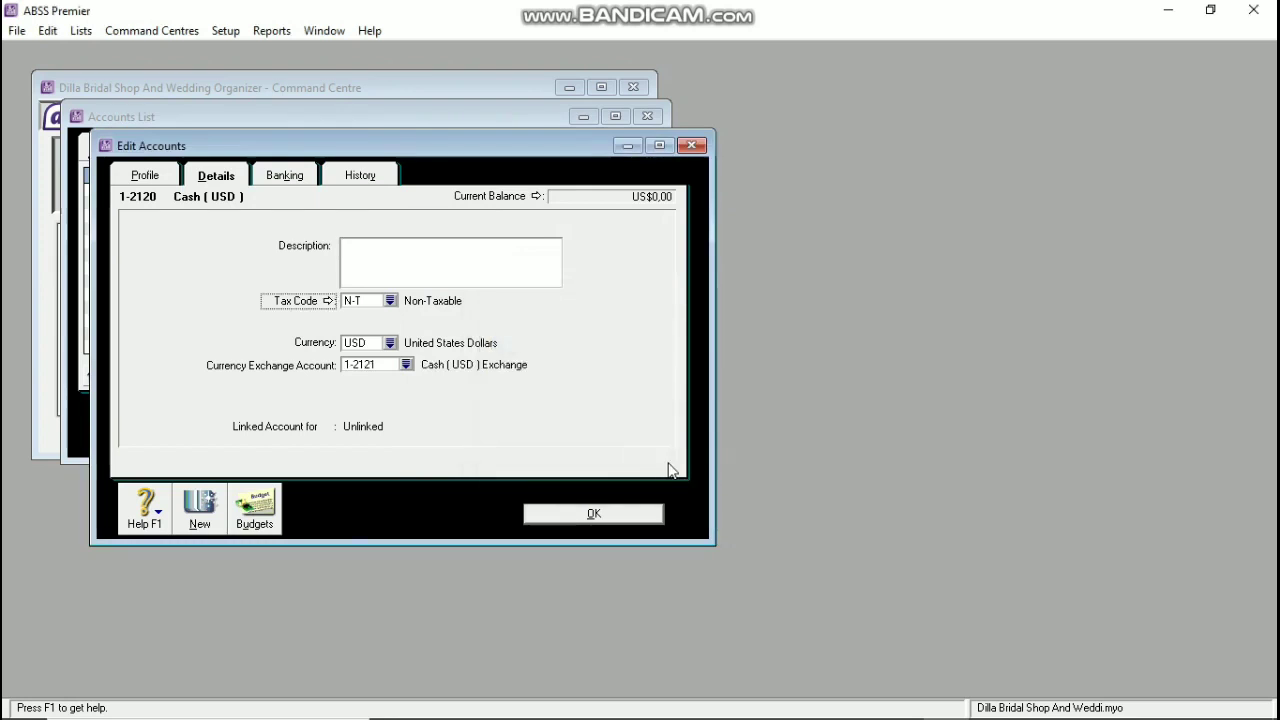
{"action": "left_click", "coordinate": [575, 513]}
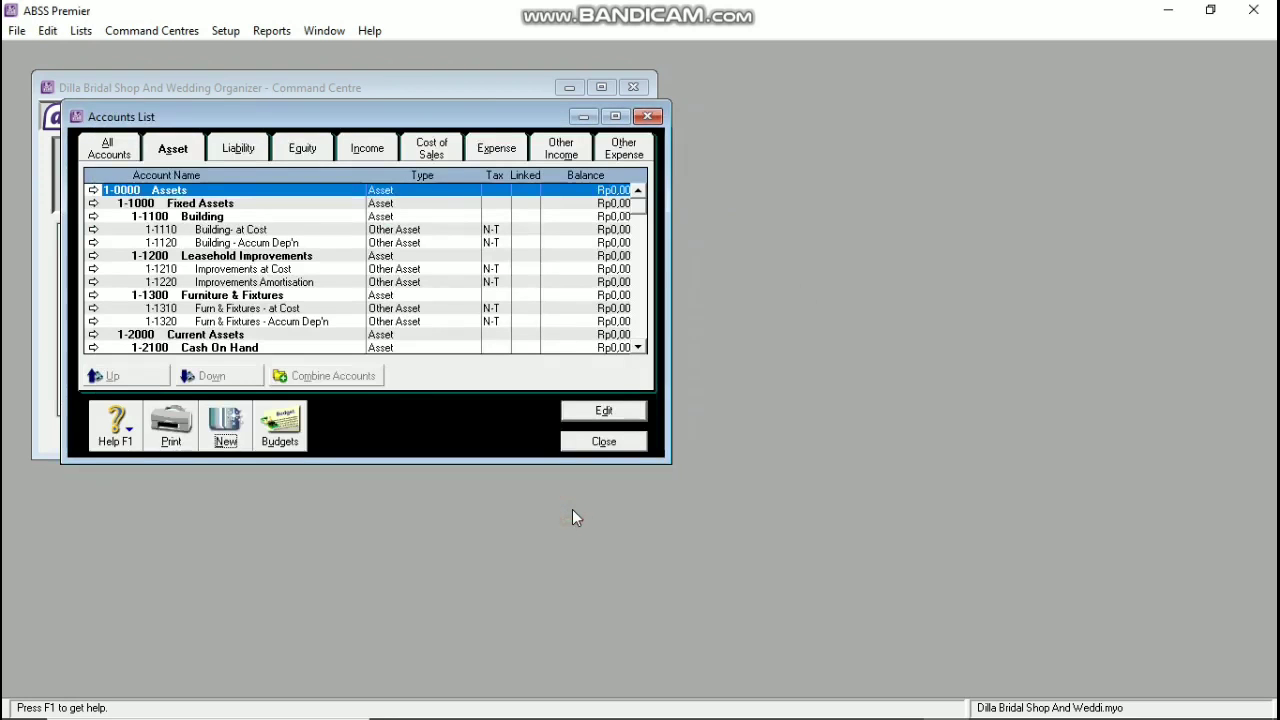
{"action": "scroll", "coordinate": [256, 318], "scroll_direction": "down", "scroll_amount": 3}
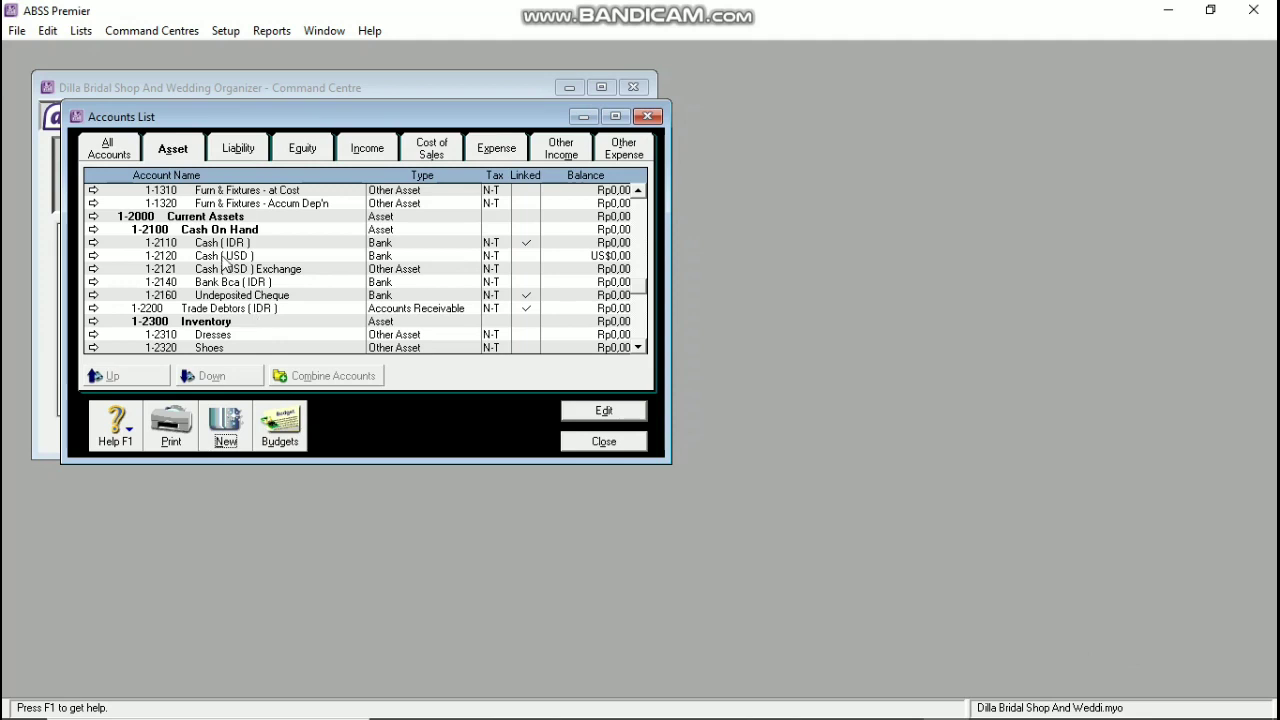
Step: Change the Cash (USD) Exchange account 1-2121 to account type Bank
{"action": "double_click", "coordinate": [376, 278]}
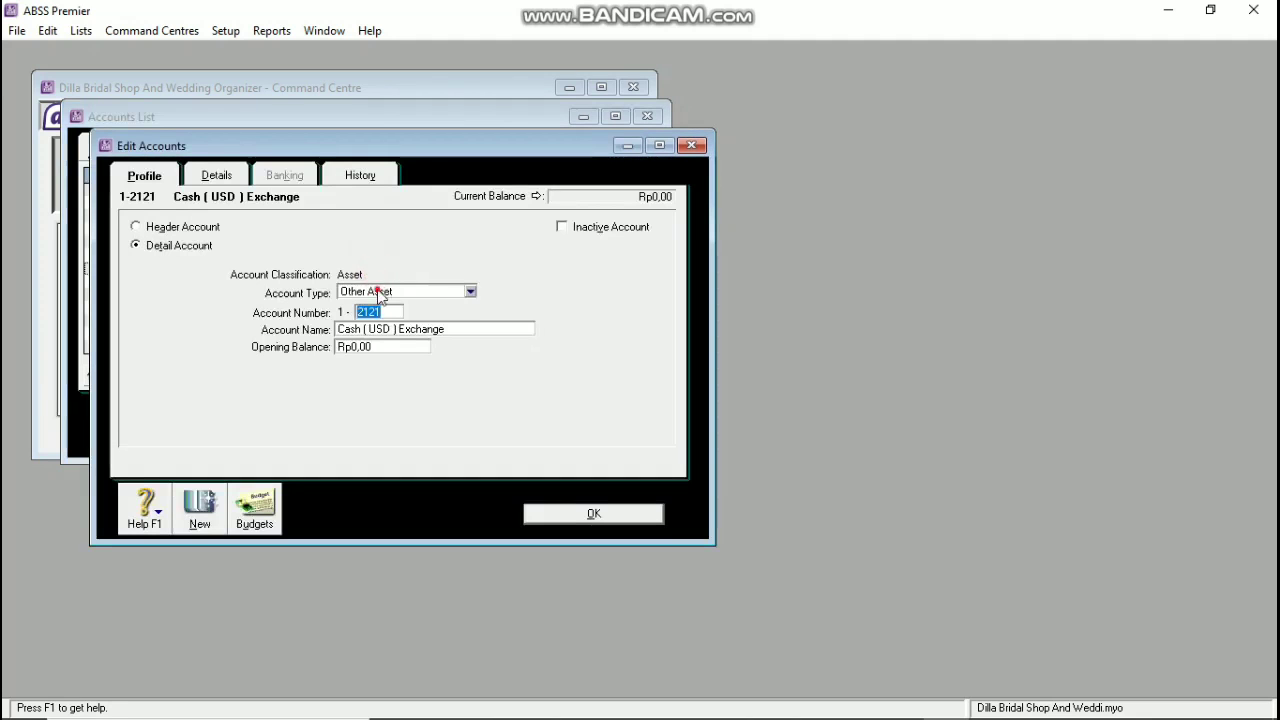
{"action": "left_click", "coordinate": [386, 291]}
{"action": "left_click", "coordinate": [371, 306]}
{"action": "left_click", "coordinate": [580, 512]}
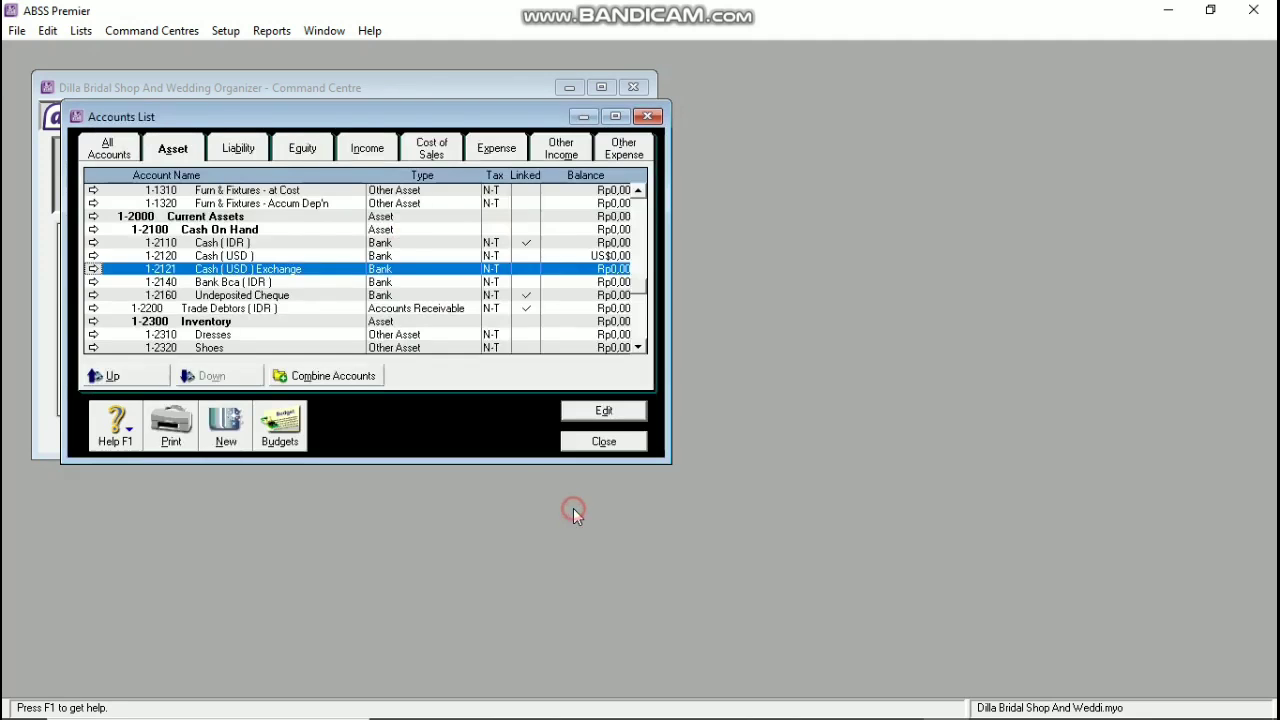
Step: Create a new Bank account numbered 1-2130 named Cash (SGD)
{"action": "left_click", "coordinate": [238, 437]}
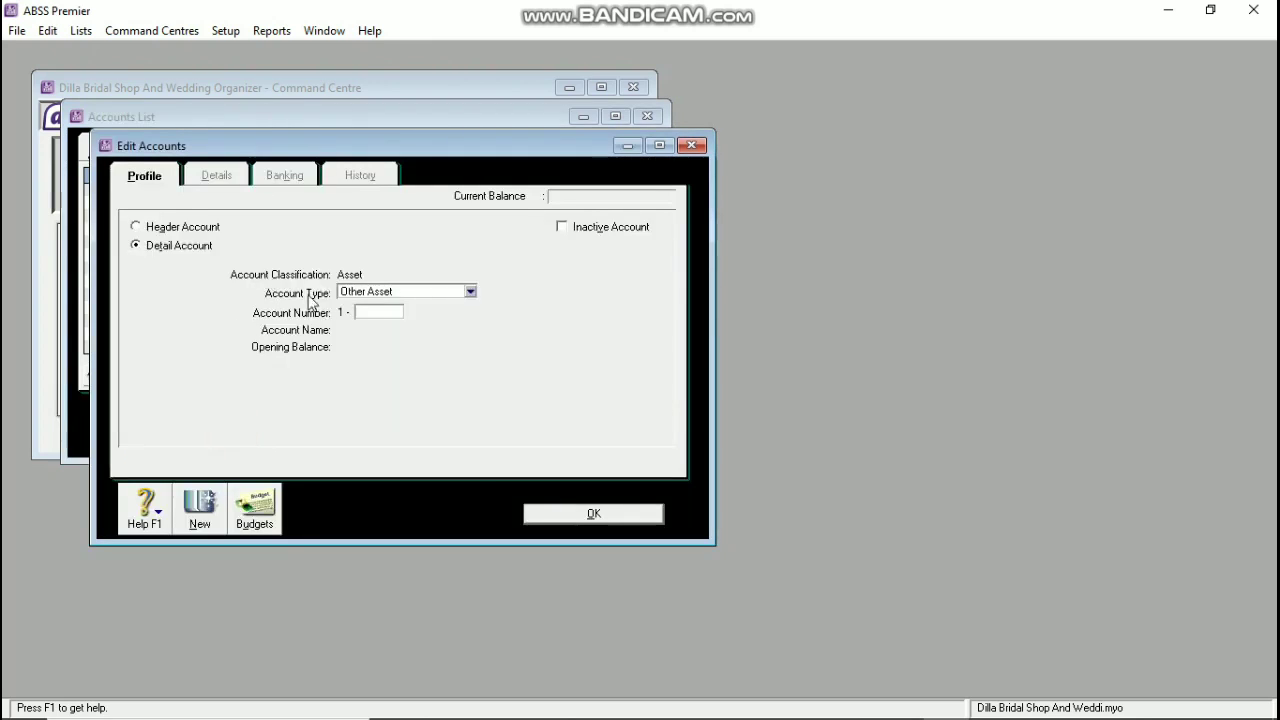
{"action": "left_click", "coordinate": [364, 296]}
{"action": "left_click", "coordinate": [371, 308]}
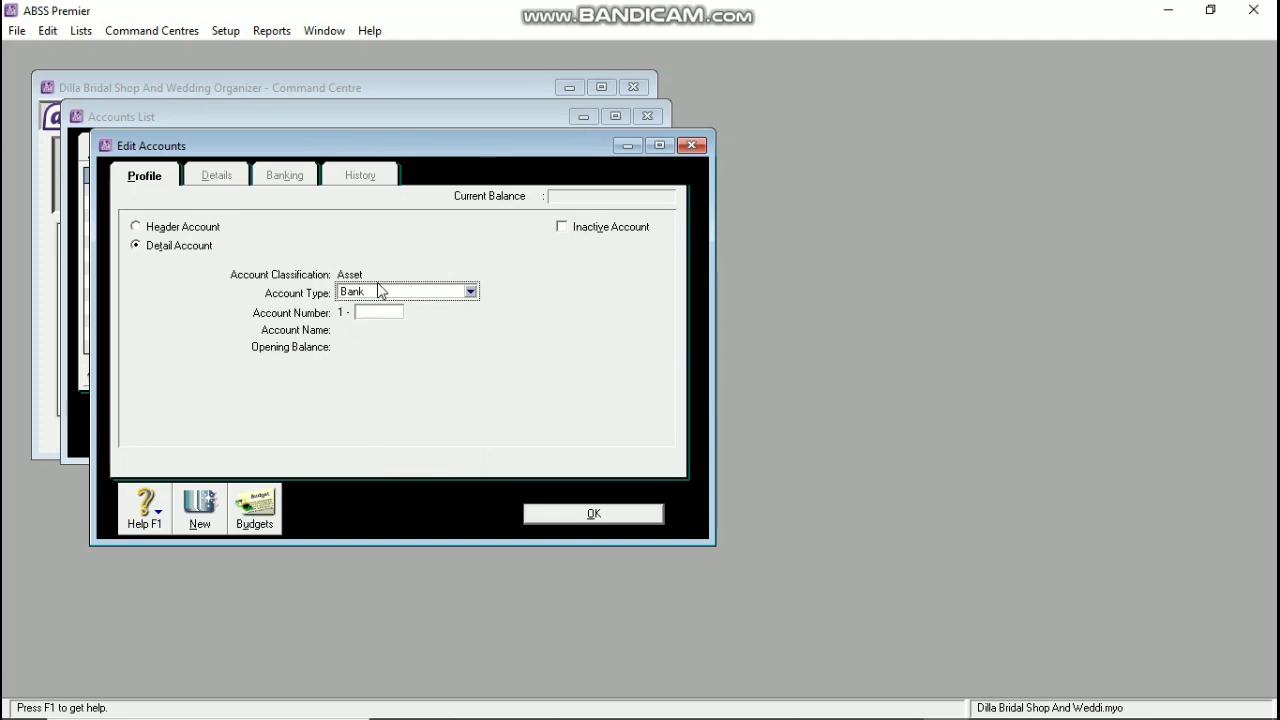
{"action": "left_click", "coordinate": [386, 310]}
{"action": "type", "text": "2130"}
{"action": "key", "text": "Tab"}
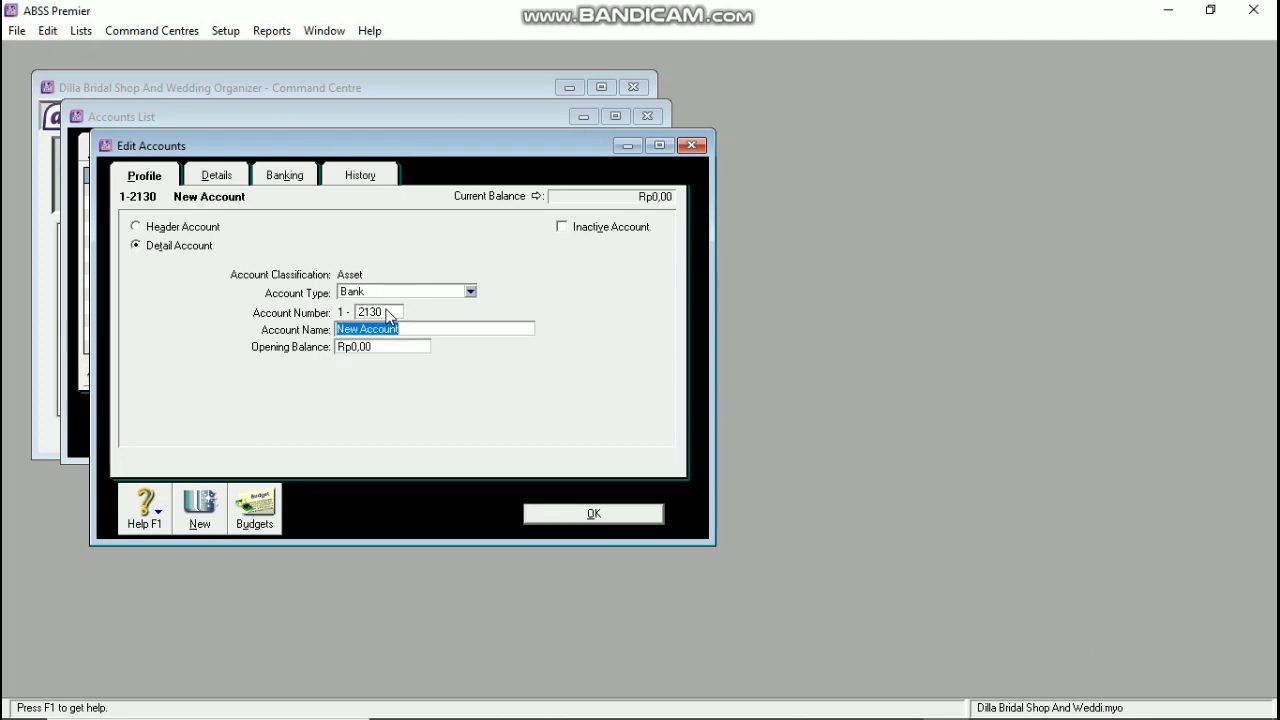
{"action": "type", "text": "Cash ( SGD )"}
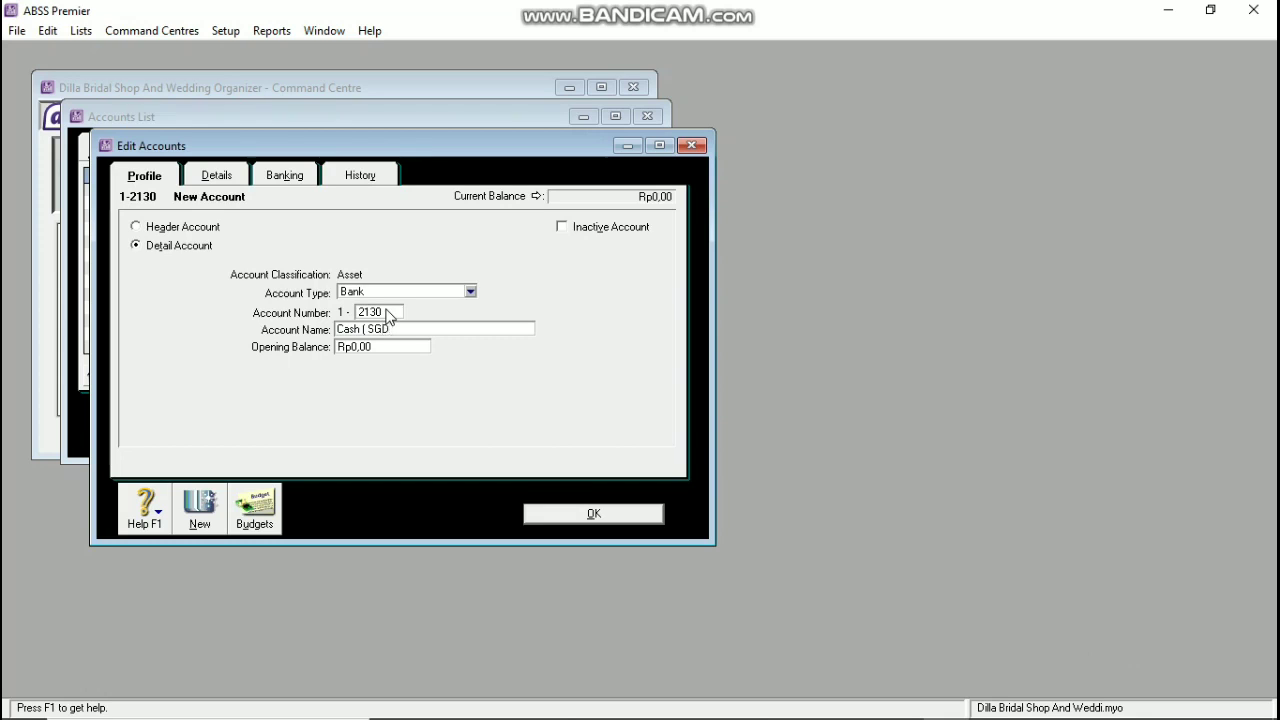
Step: Set Cash (SGD)'s currency to Singapore Dollars, accept the auto-created exchange account, and save
{"action": "left_click", "coordinate": [220, 172]}
{"action": "left_click", "coordinate": [390, 343]}
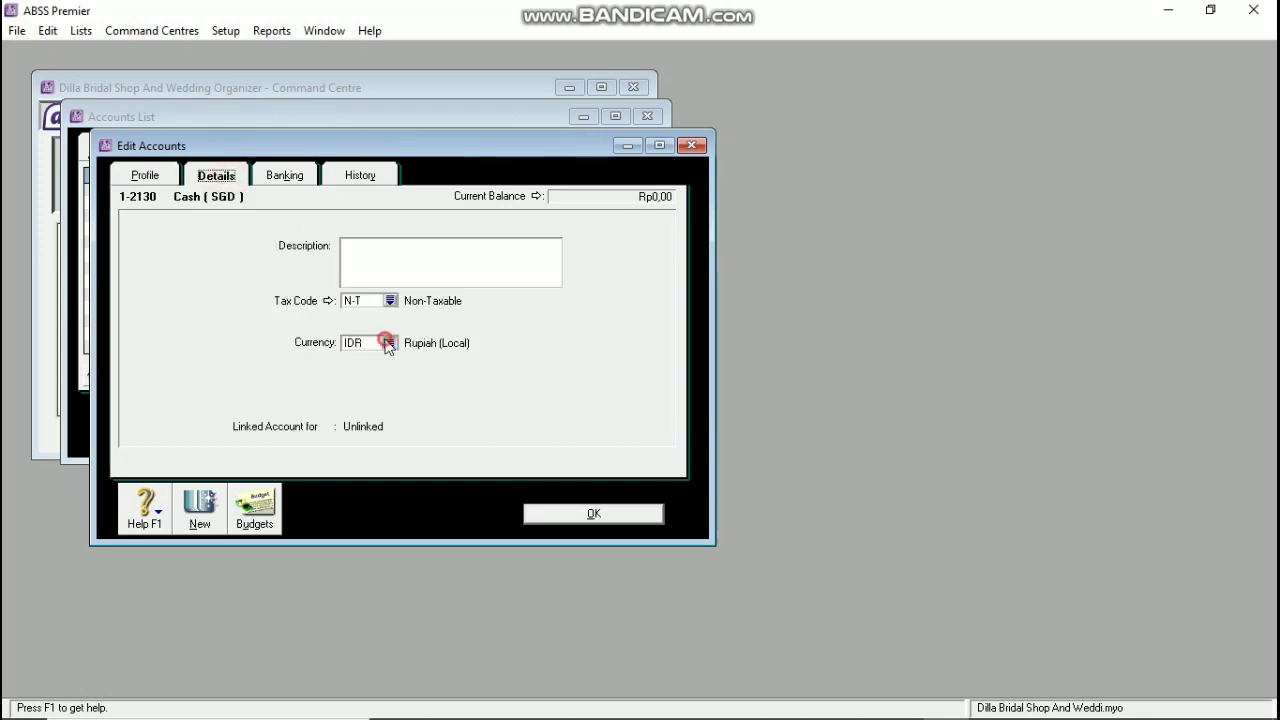
{"action": "left_click", "coordinate": [458, 280]}
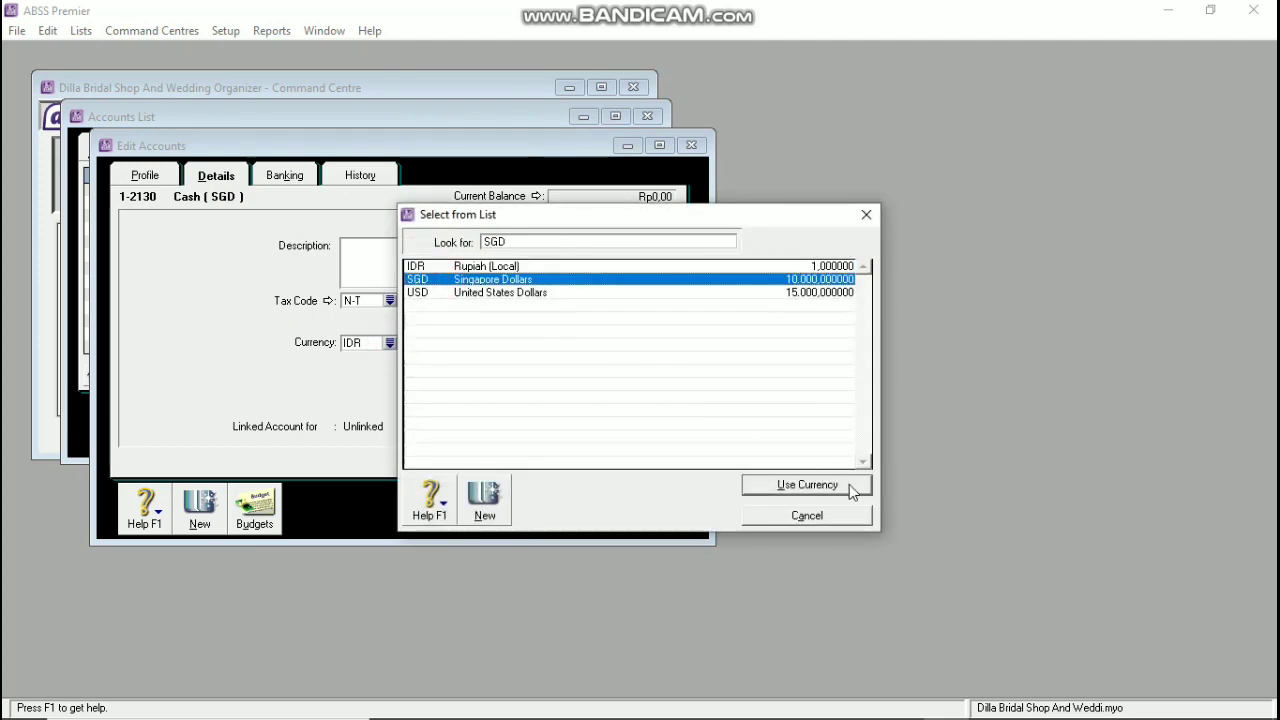
{"action": "left_click", "coordinate": [849, 484]}
{"action": "left_click", "coordinate": [762, 458]}
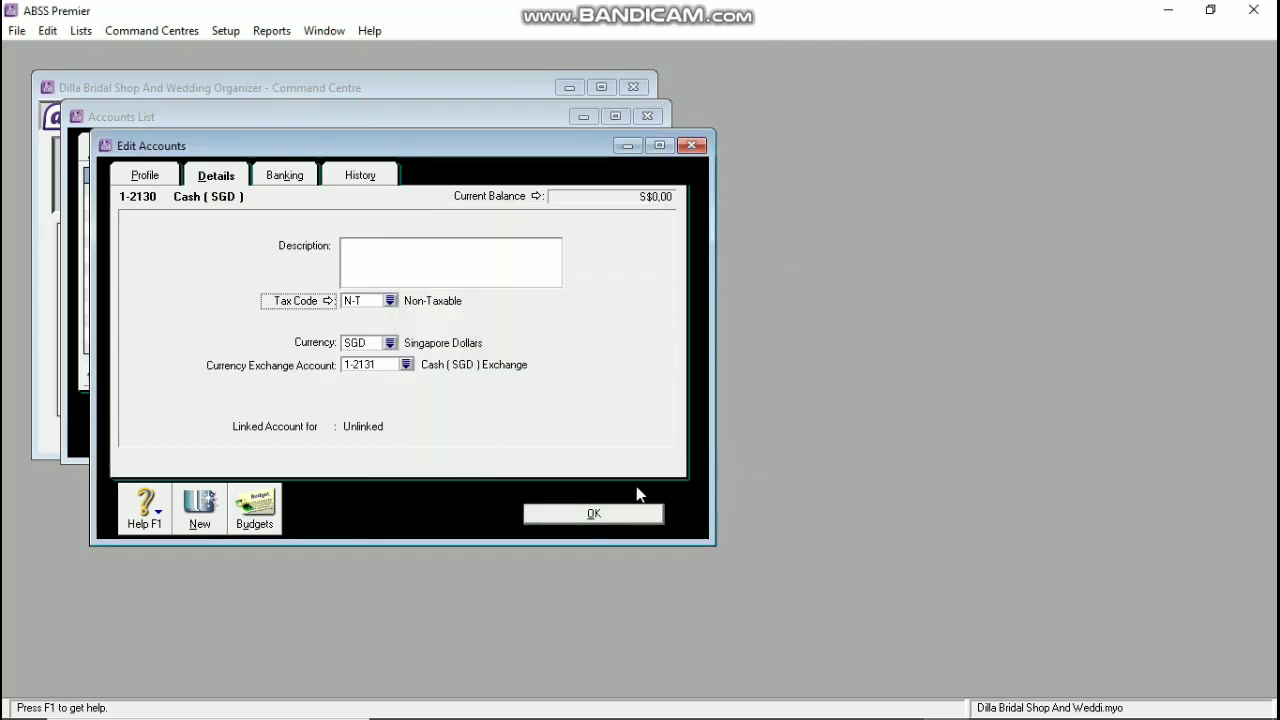
{"action": "left_click", "coordinate": [593, 515]}
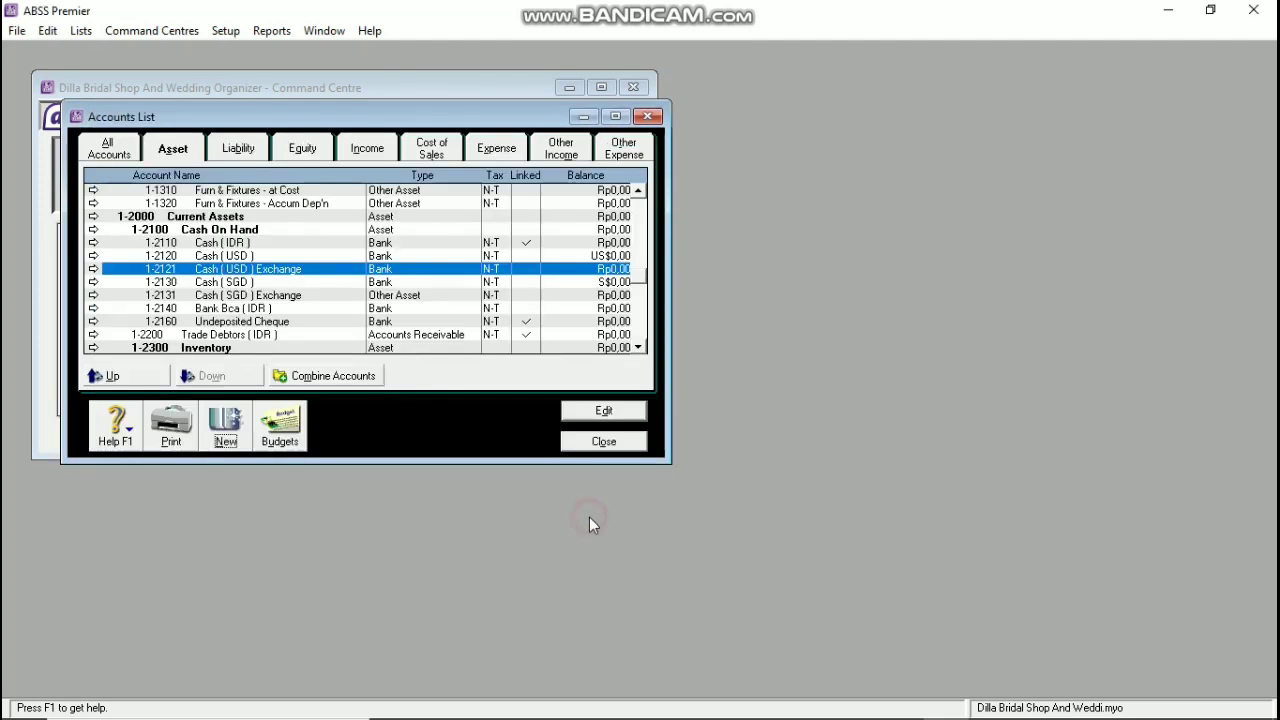
Step: Change the Cash (SGD) Exchange account 1-2131 to account type Bank
{"action": "double_click", "coordinate": [387, 295]}
{"action": "left_click", "coordinate": [370, 292]}
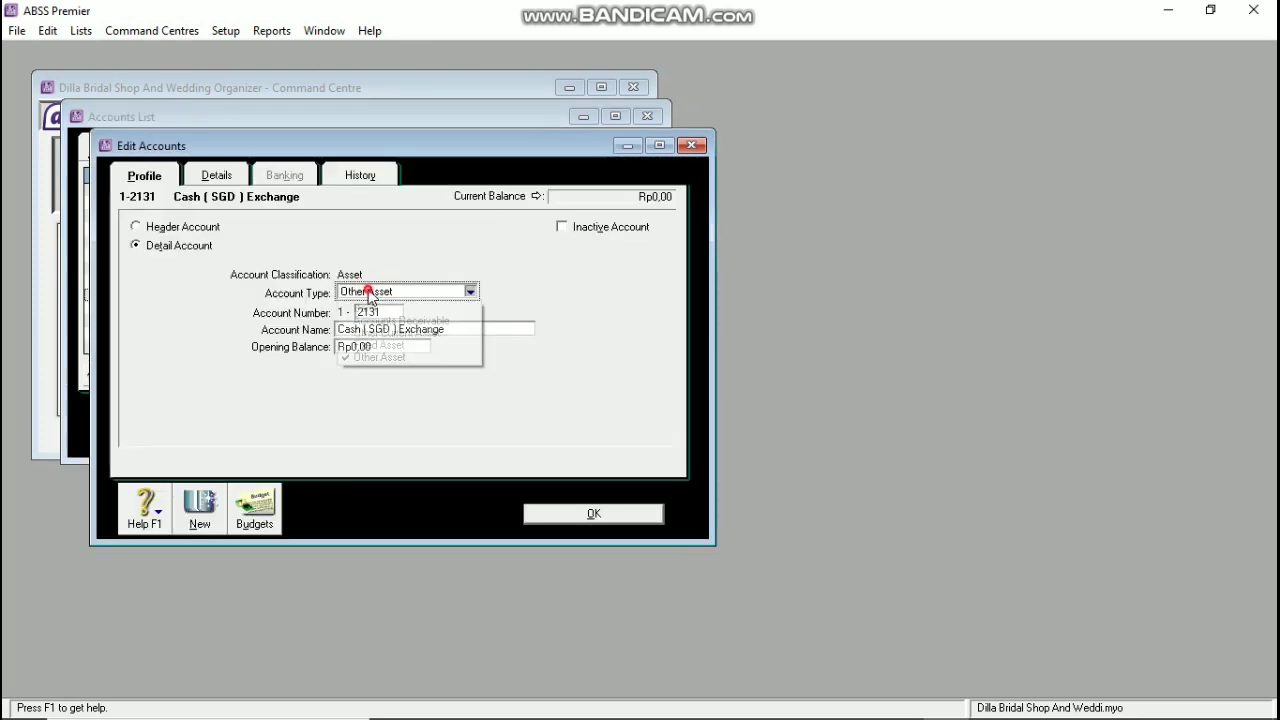
{"action": "left_click", "coordinate": [366, 308]}
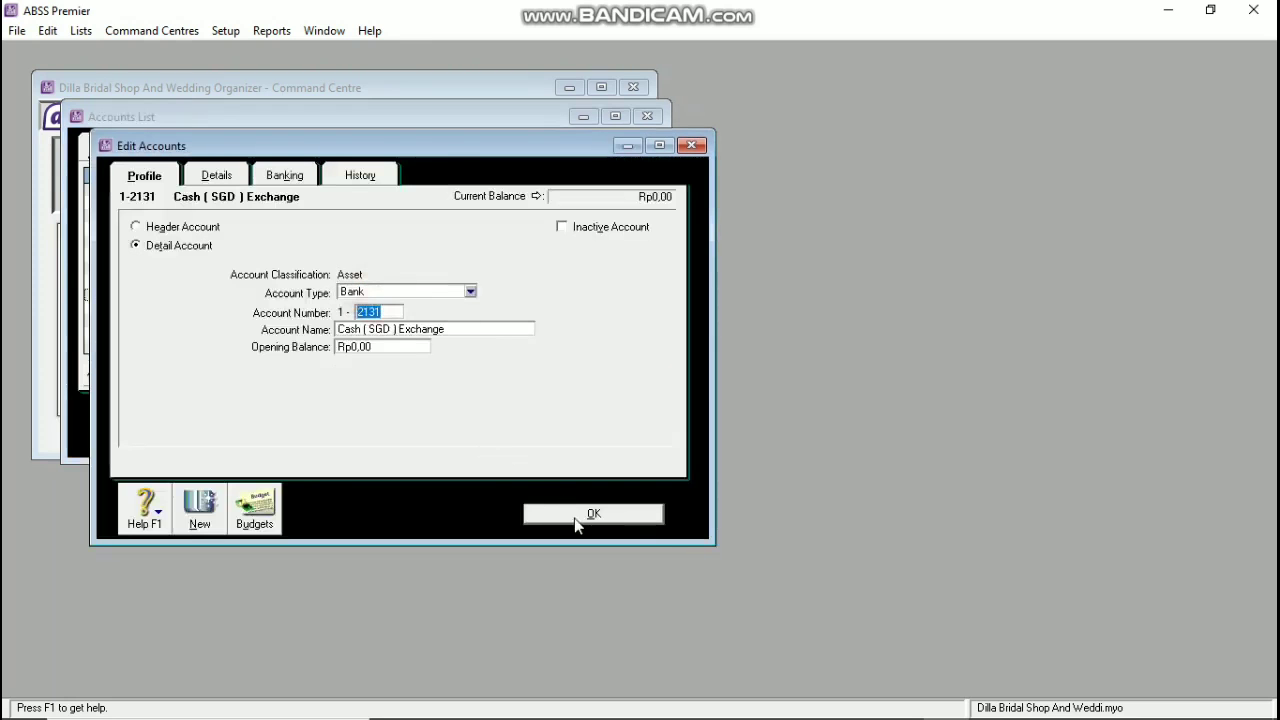
{"action": "left_click", "coordinate": [566, 513]}
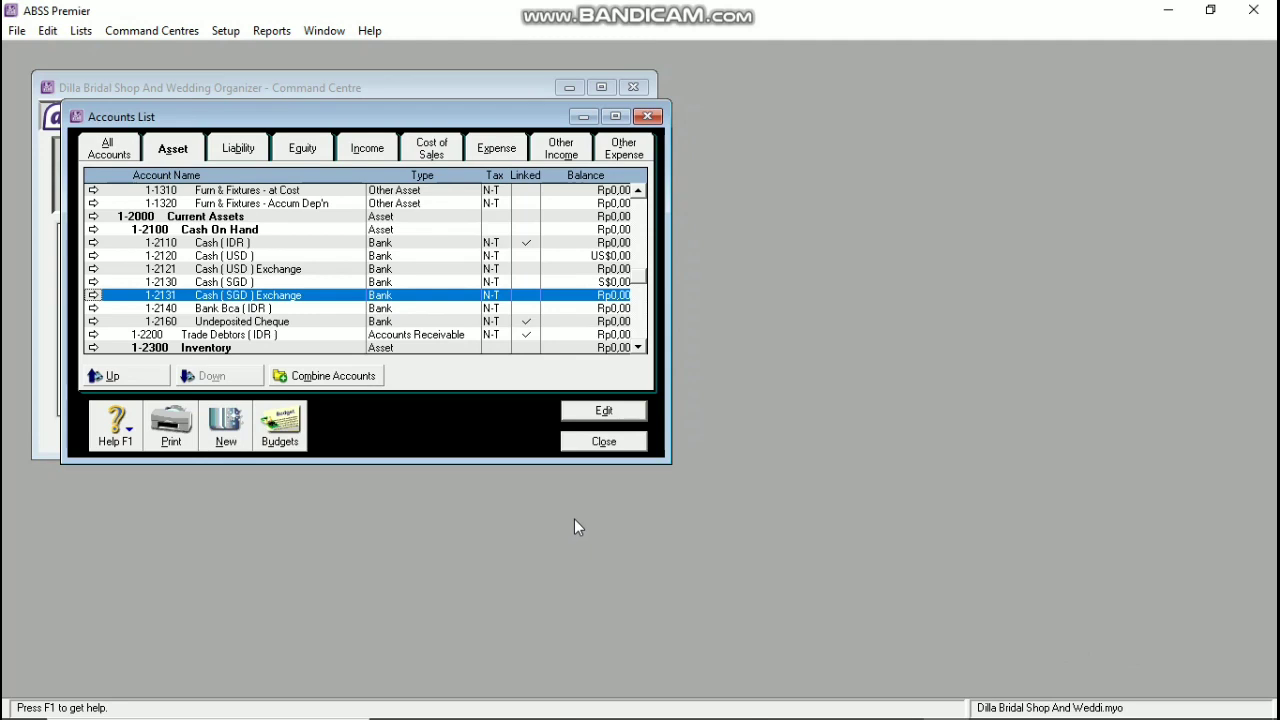
Step: Create a new Bank account numbered 1-2150 named Bank (USD)
{"action": "left_click", "coordinate": [226, 420]}
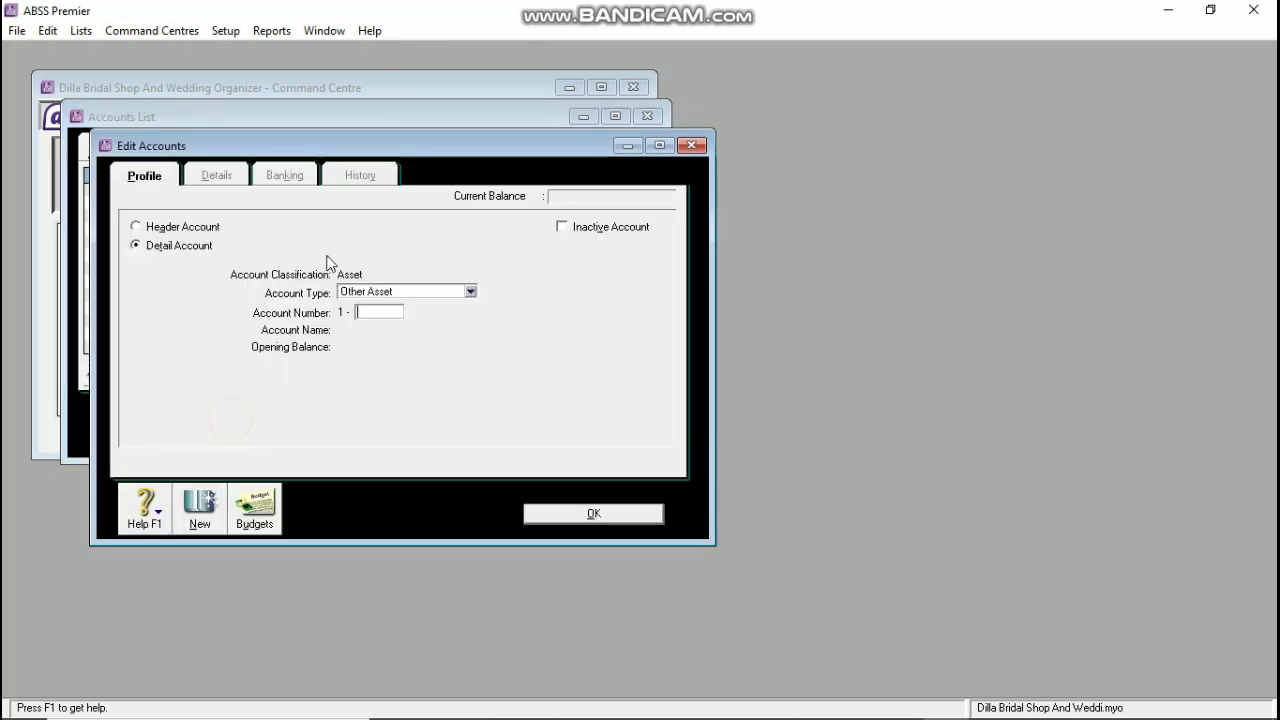
{"action": "left_click", "coordinate": [370, 291]}
{"action": "left_click", "coordinate": [366, 308]}
{"action": "type", "text": "2150"}
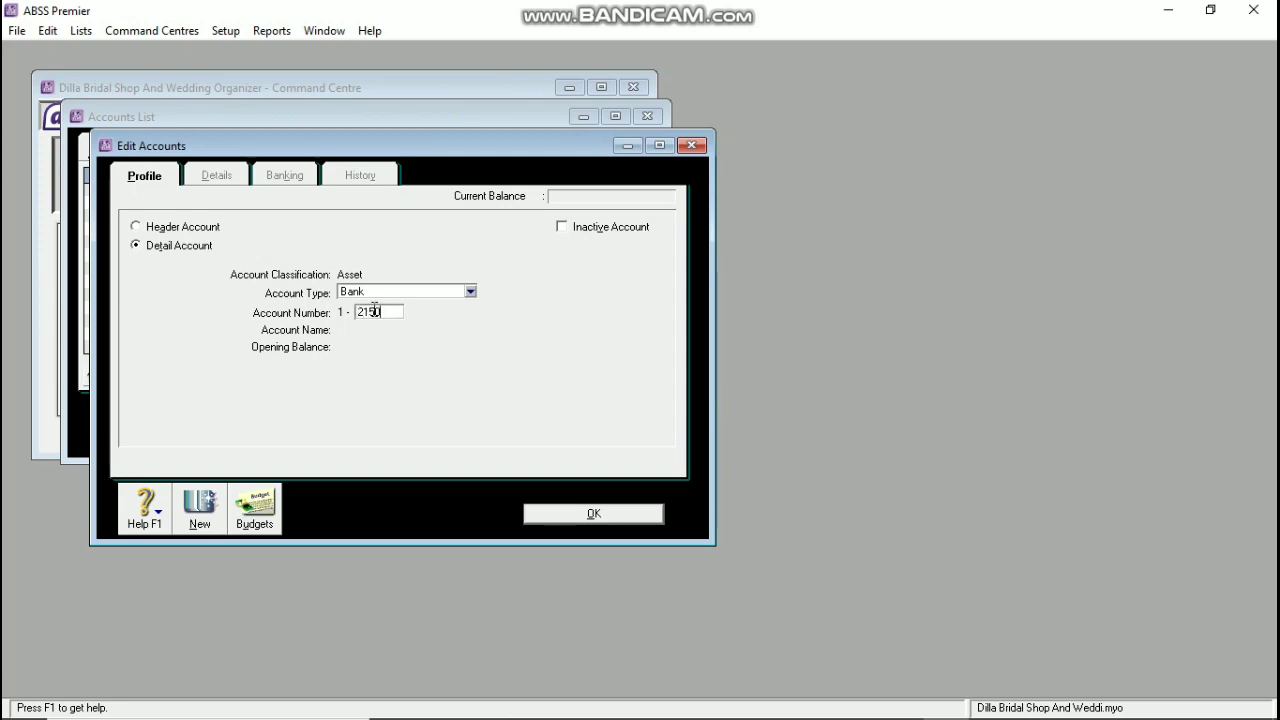
{"action": "key", "text": "Tab"}
{"action": "type", "text": "Ba"}
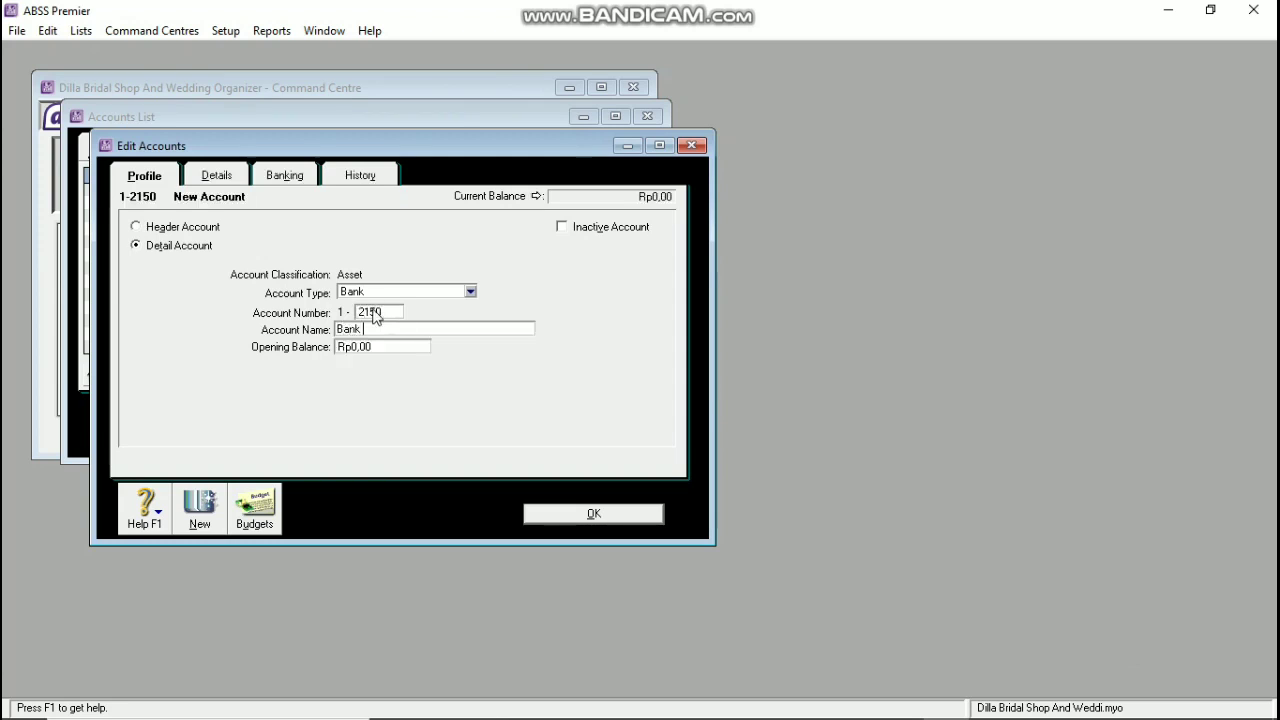
{"action": "type", "text": "nk ( USD"}
Step: Set Bank (USD)'s currency to United States Dollars, accept the exchange account, and save
{"action": "left_click", "coordinate": [200, 174]}
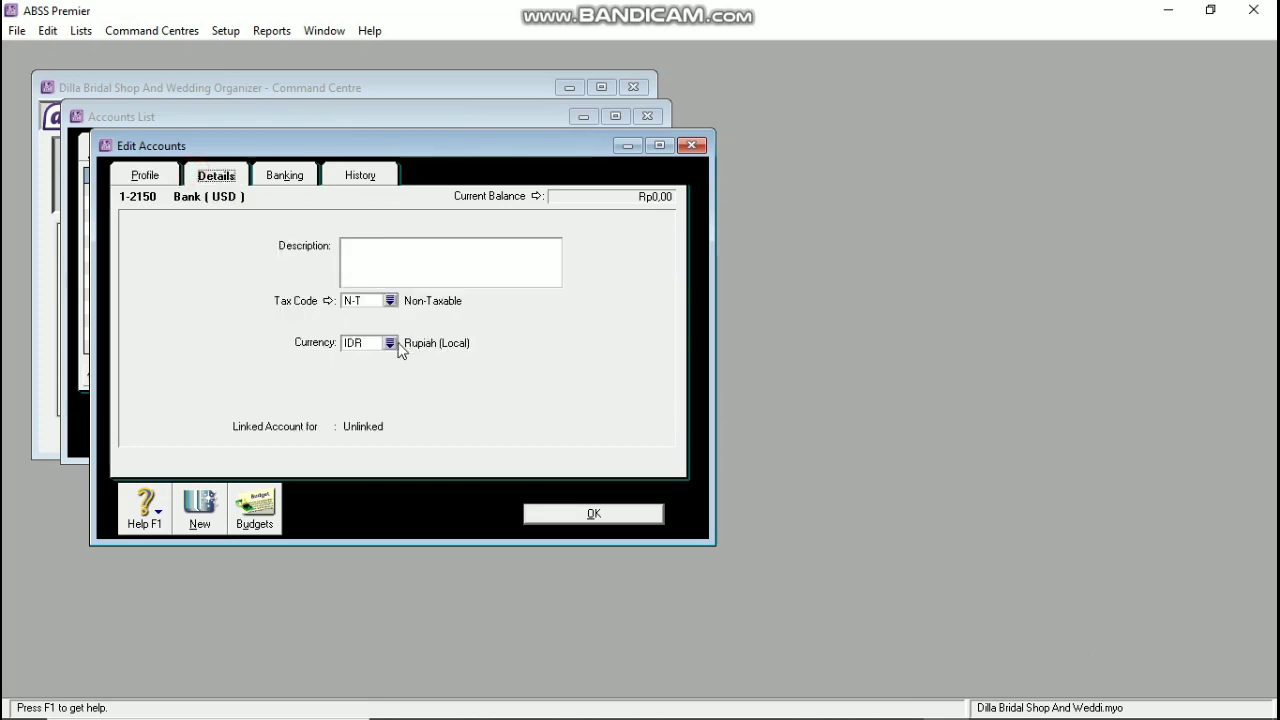
{"action": "left_click", "coordinate": [390, 342]}
{"action": "left_click", "coordinate": [424, 296]}
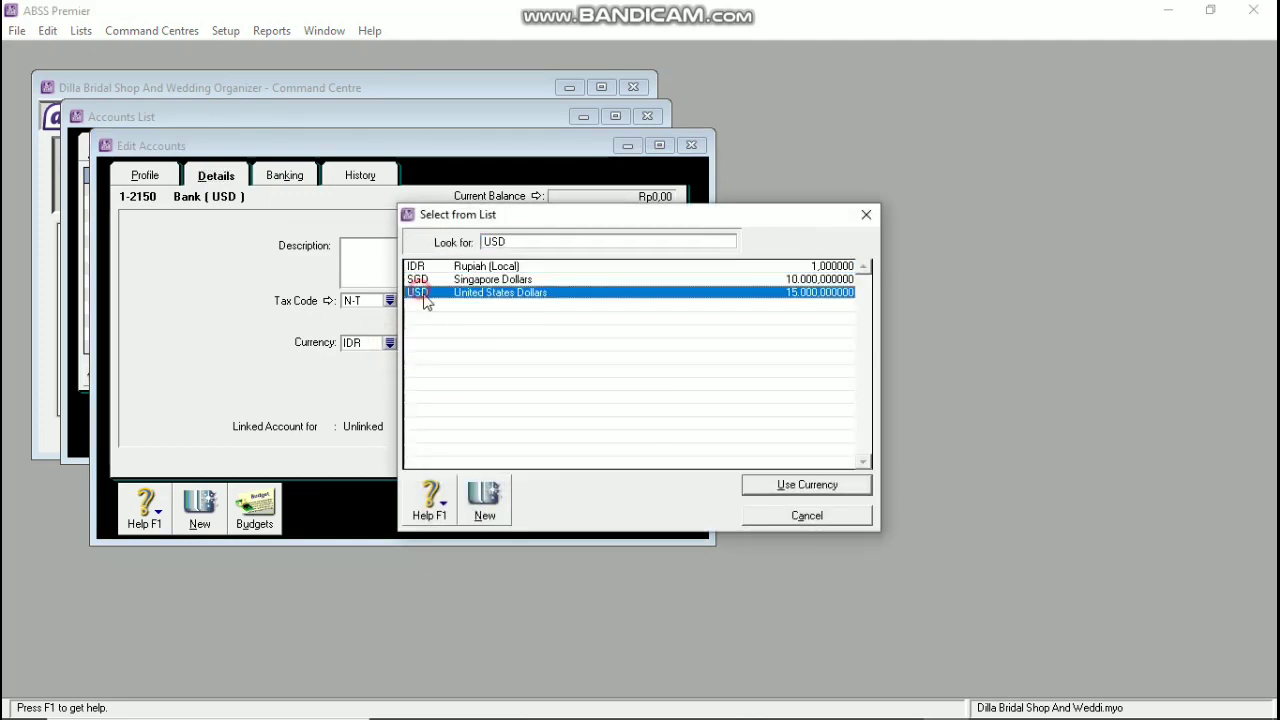
{"action": "left_click", "coordinate": [800, 488]}
{"action": "left_click", "coordinate": [761, 455]}
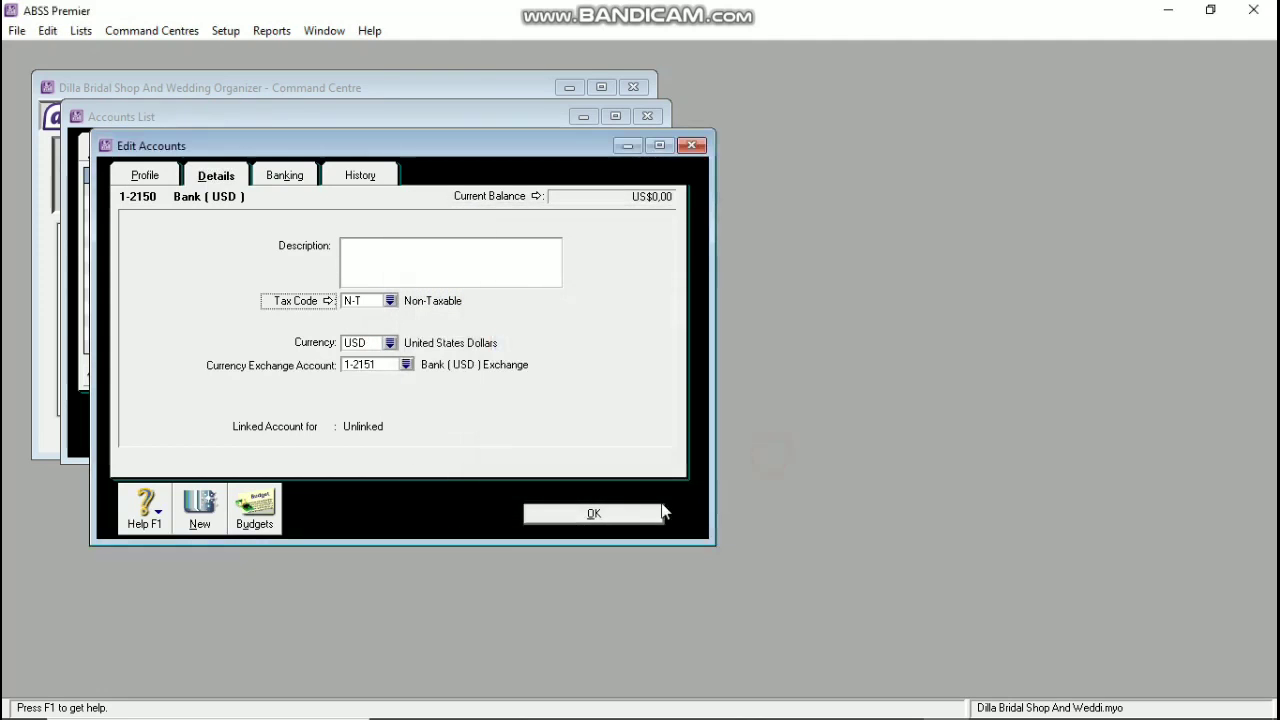
{"action": "left_click", "coordinate": [613, 513]}
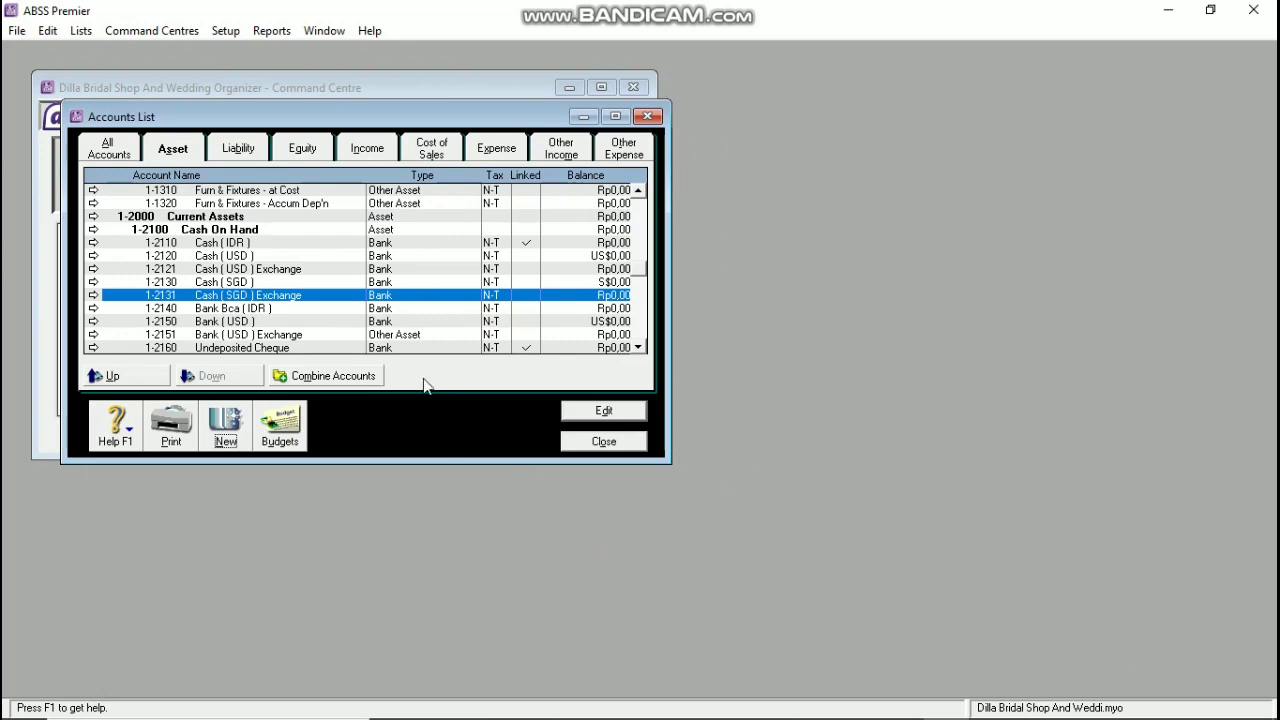
Step: Change the Bank (USD) Exchange account 1-2151 to account type Bank
{"action": "scroll", "coordinate": [395, 318], "scroll_direction": "down", "scroll_amount": 1}
{"action": "double_click", "coordinate": [388, 295]}
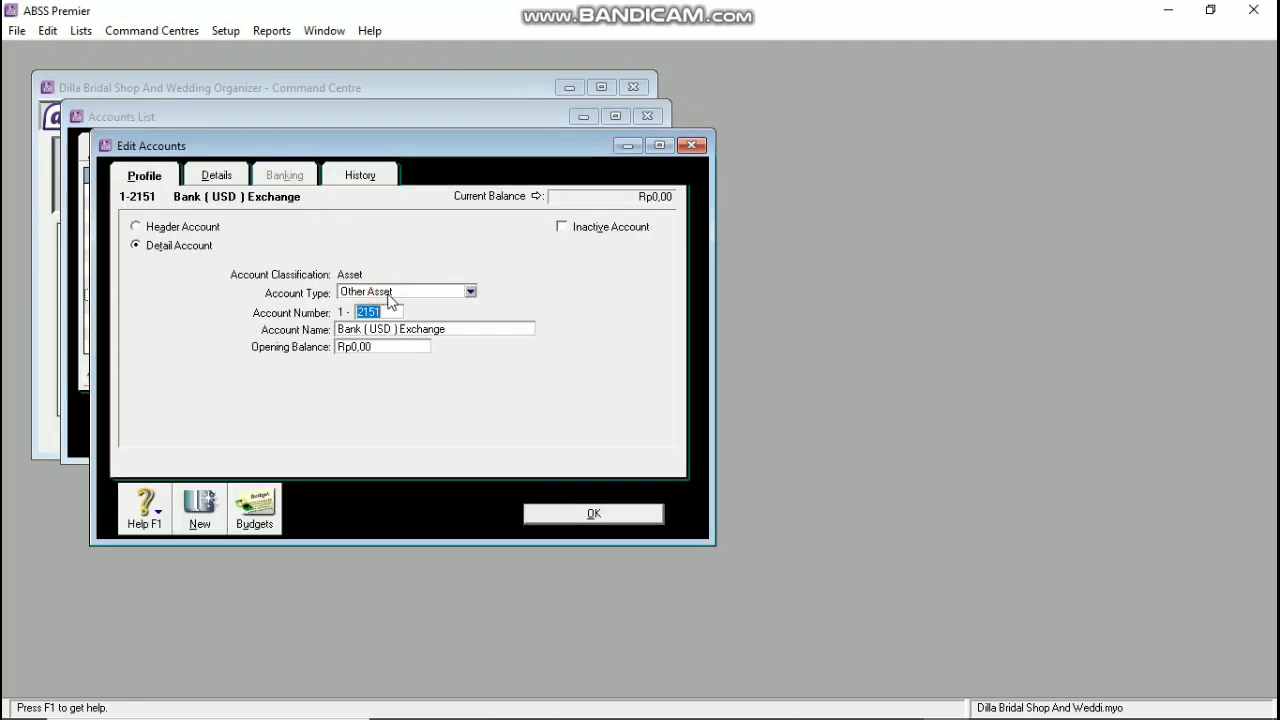
{"action": "left_click", "coordinate": [388, 292]}
{"action": "left_click", "coordinate": [388, 307]}
{"action": "left_click", "coordinate": [574, 514]}
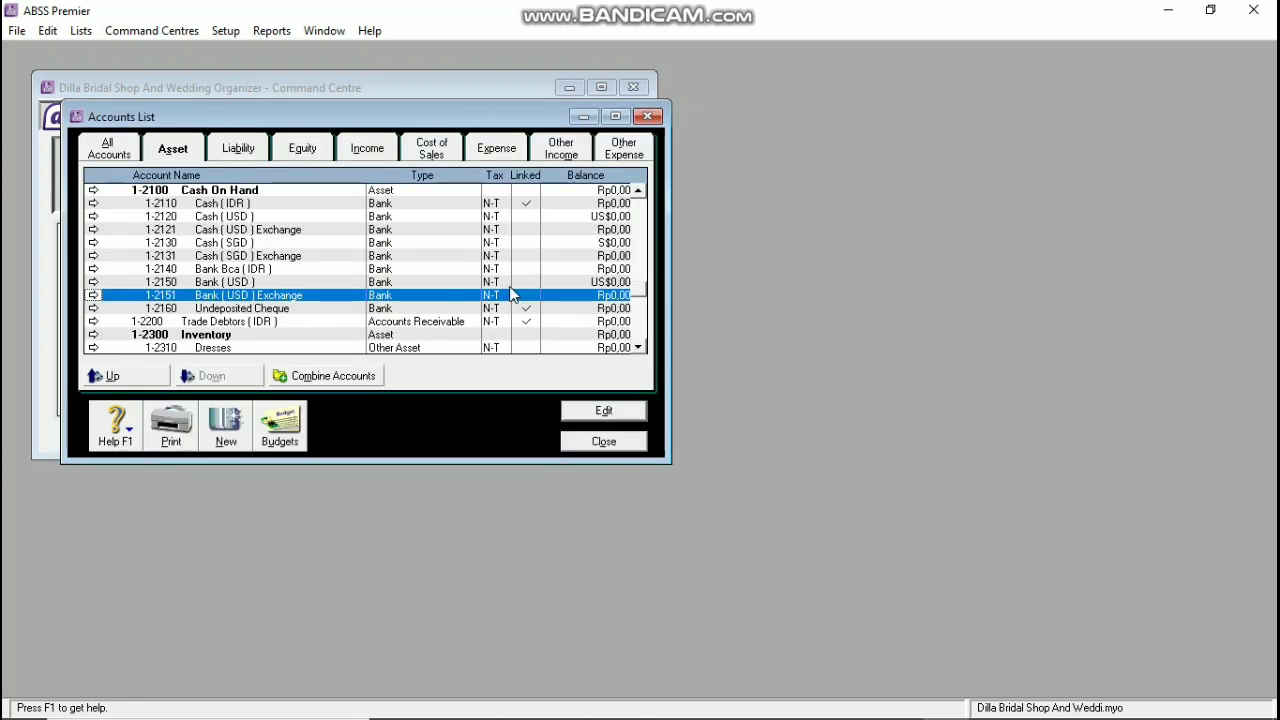
Step: Try numbering a new Bank account 1-2100, dismiss the duplicate-number warnings, and cancel
{"action": "left_click", "coordinate": [216, 440]}
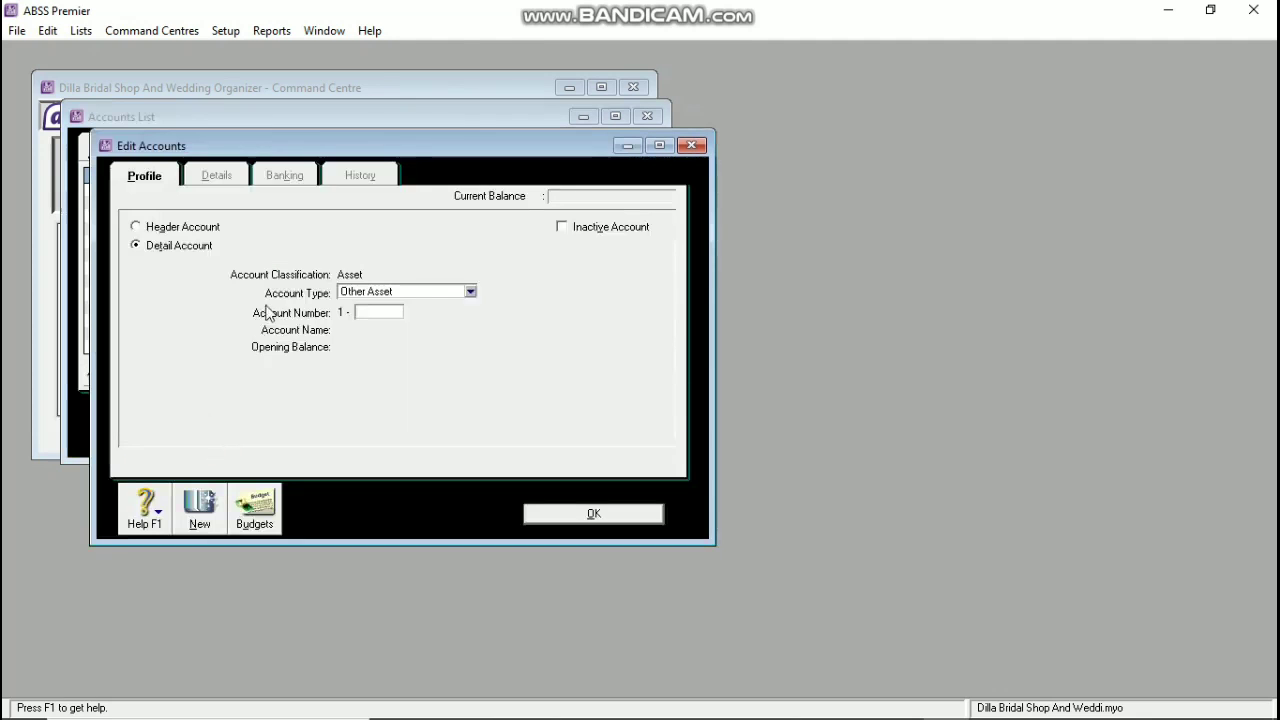
{"action": "left_click", "coordinate": [390, 291]}
{"action": "left_click", "coordinate": [383, 308]}
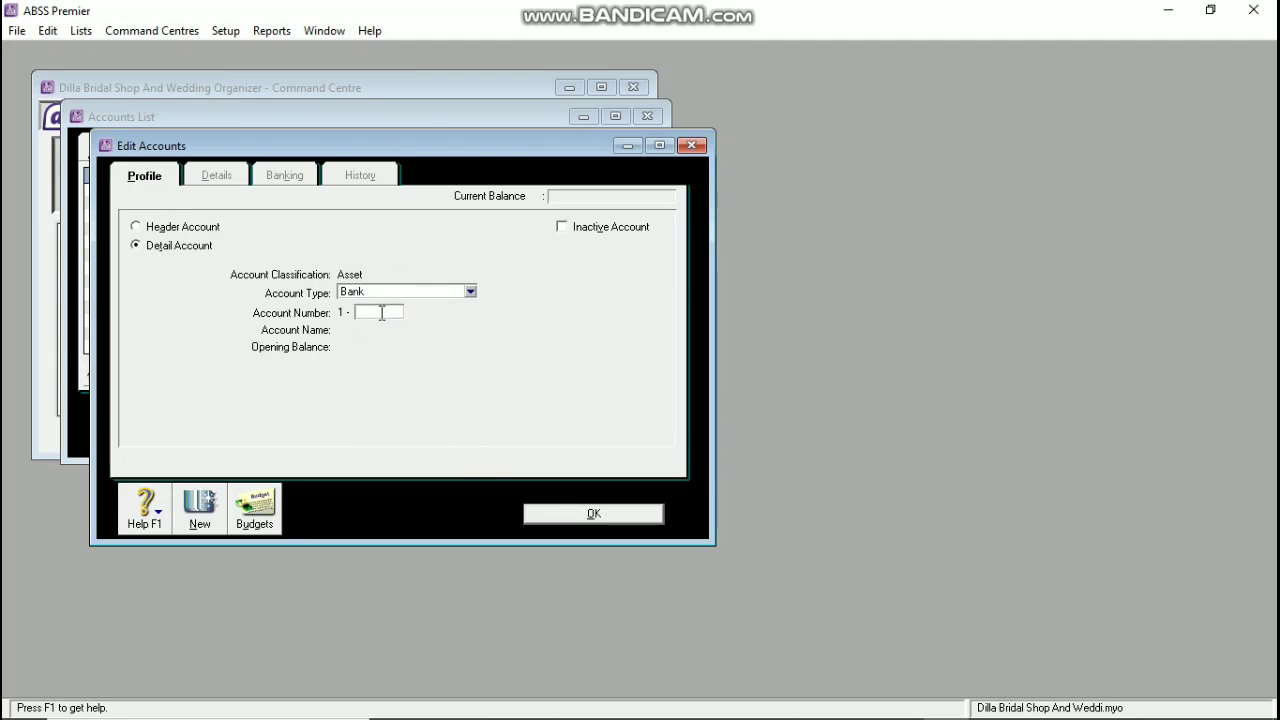
{"action": "type", "text": "2100"}
{"action": "key", "text": "Tab"}
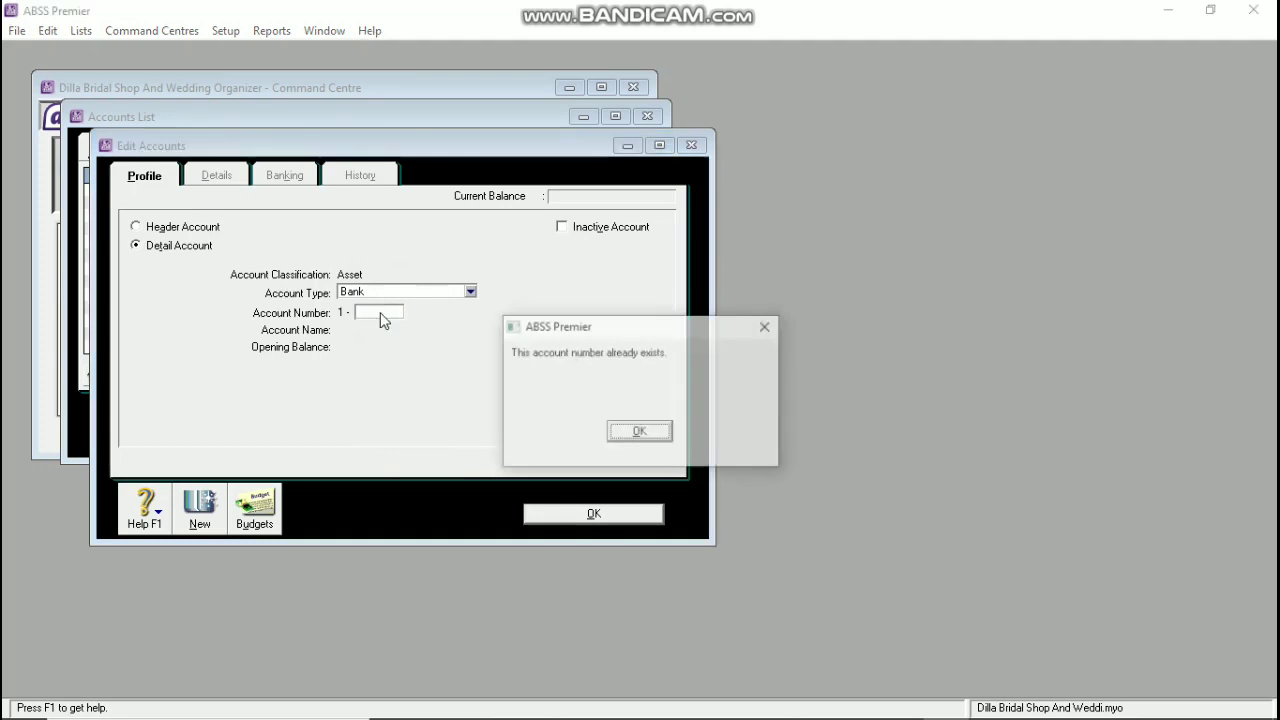
{"action": "left_click", "coordinate": [649, 438]}
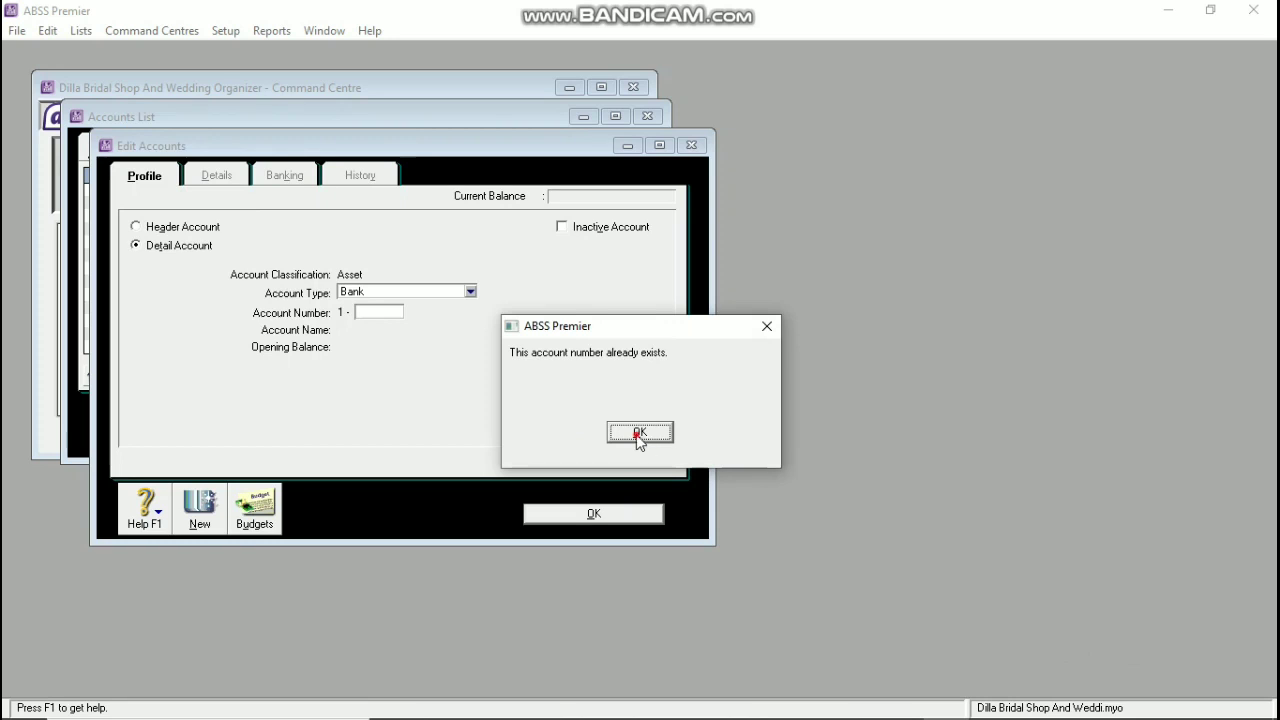
{"action": "type", "text": "21"}
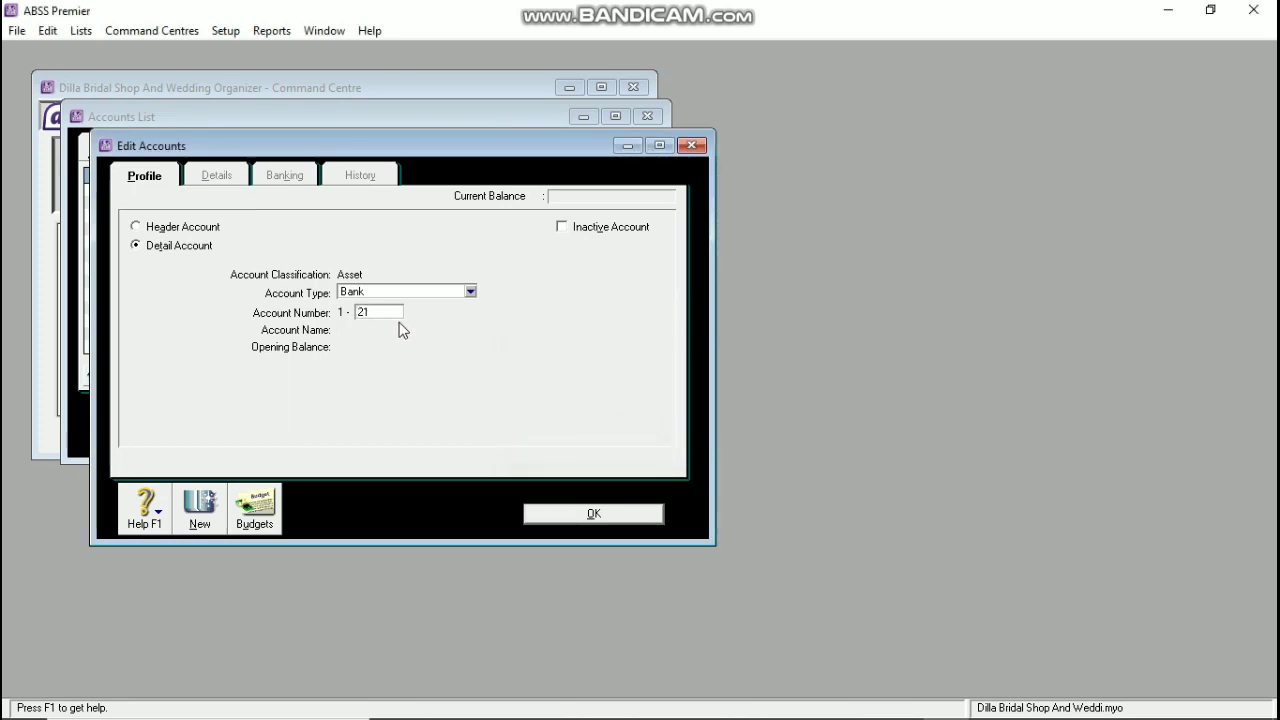
{"action": "type", "text": "00"}
{"action": "key", "text": "Tab"}
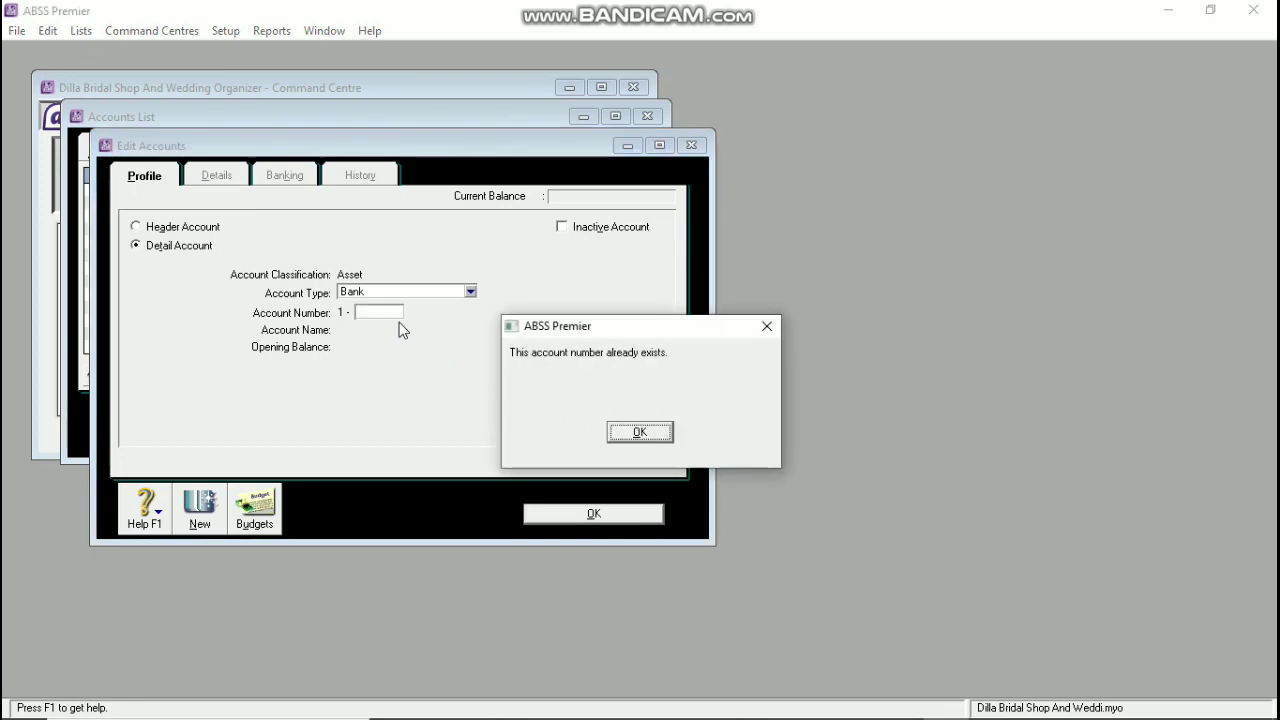
{"action": "left_click", "coordinate": [640, 432]}
{"action": "left_click", "coordinate": [614, 513]}
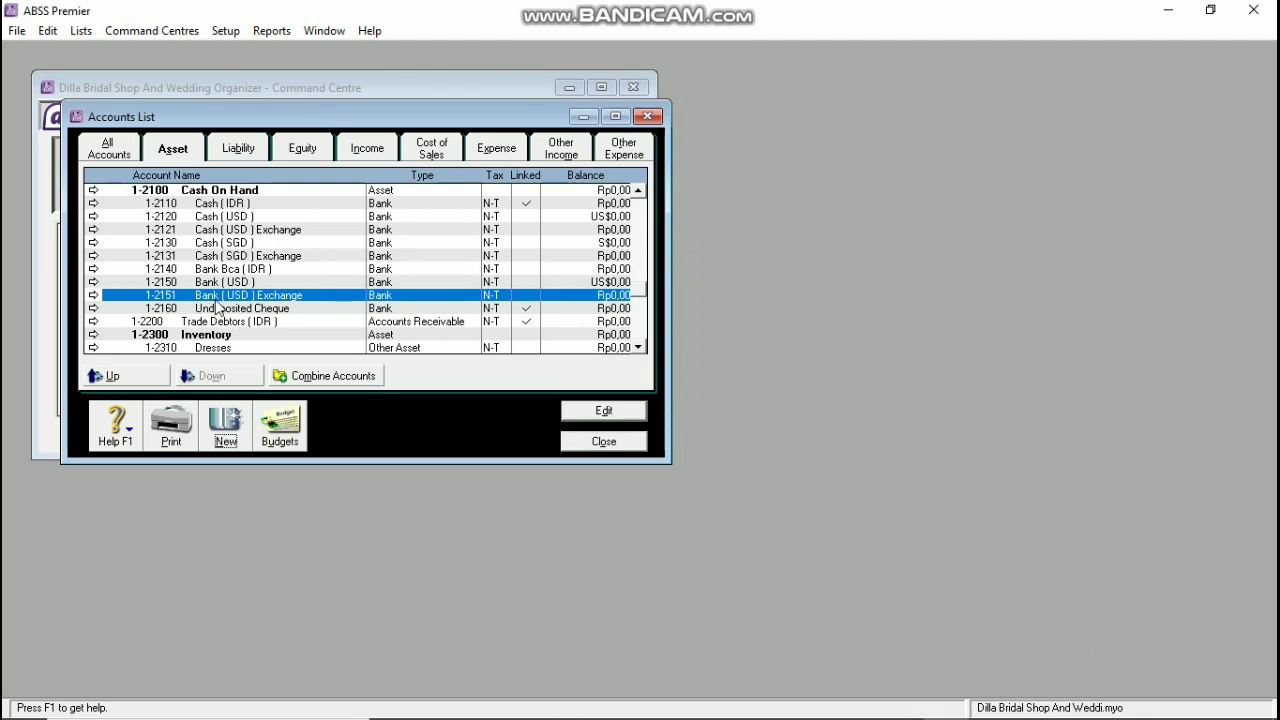
Step: Renumber the Undeposited Cheque account from 1-2160 to 1-3170
{"action": "double_click", "coordinate": [218, 308]}
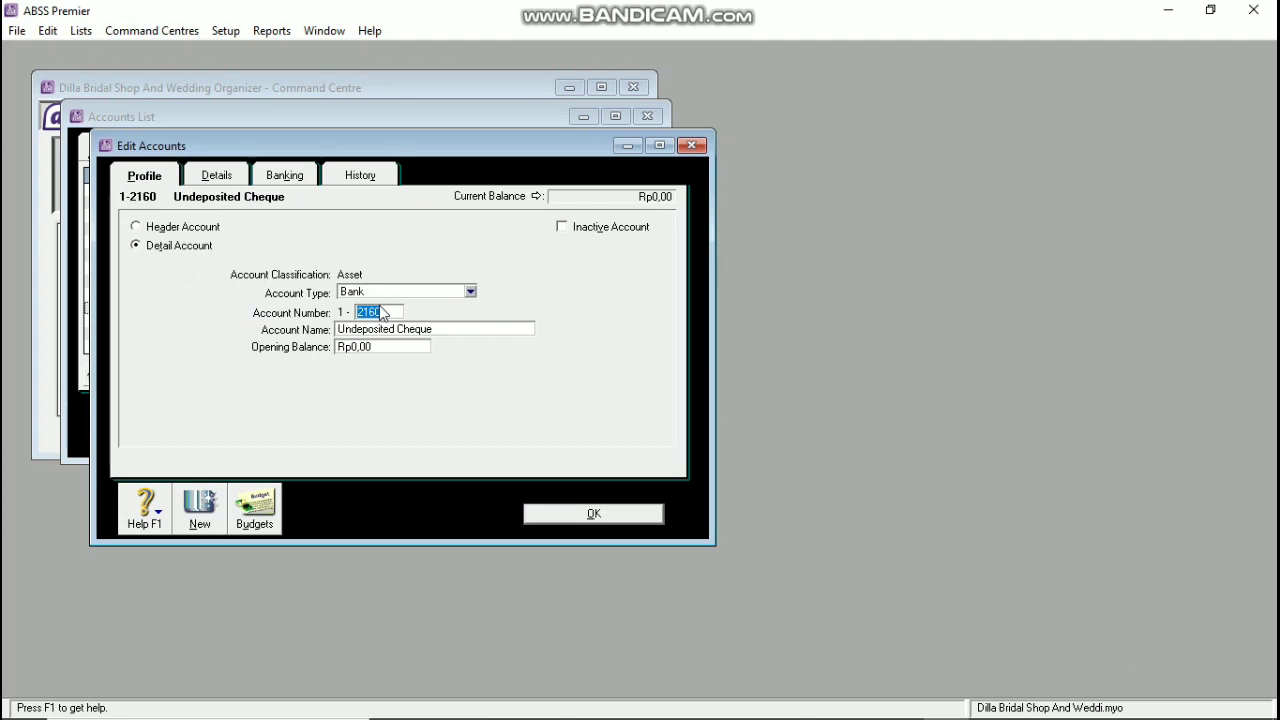
{"action": "type", "text": "317"}
{"action": "left_click", "coordinate": [592, 513]}
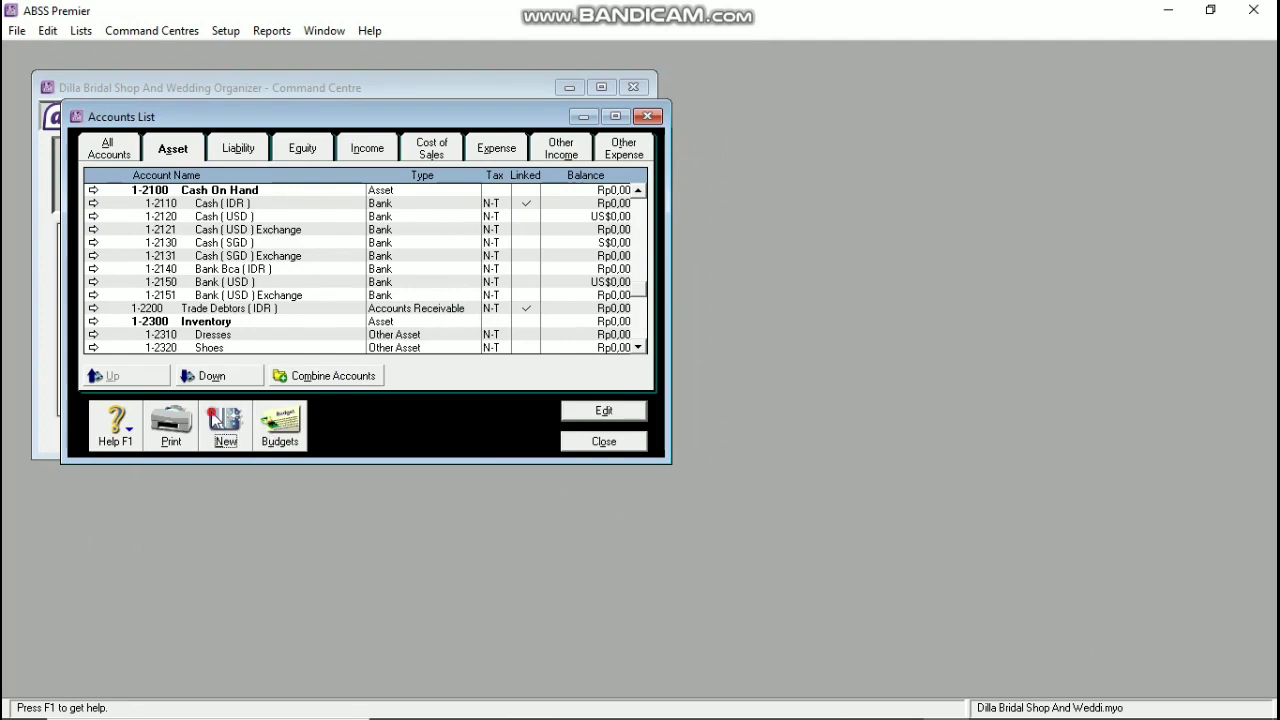
{"action": "left_click", "coordinate": [215, 420]}
Step: Set up a new Bank account numbered 1-2160 named Bank (SGD)
{"action": "left_click", "coordinate": [378, 293]}
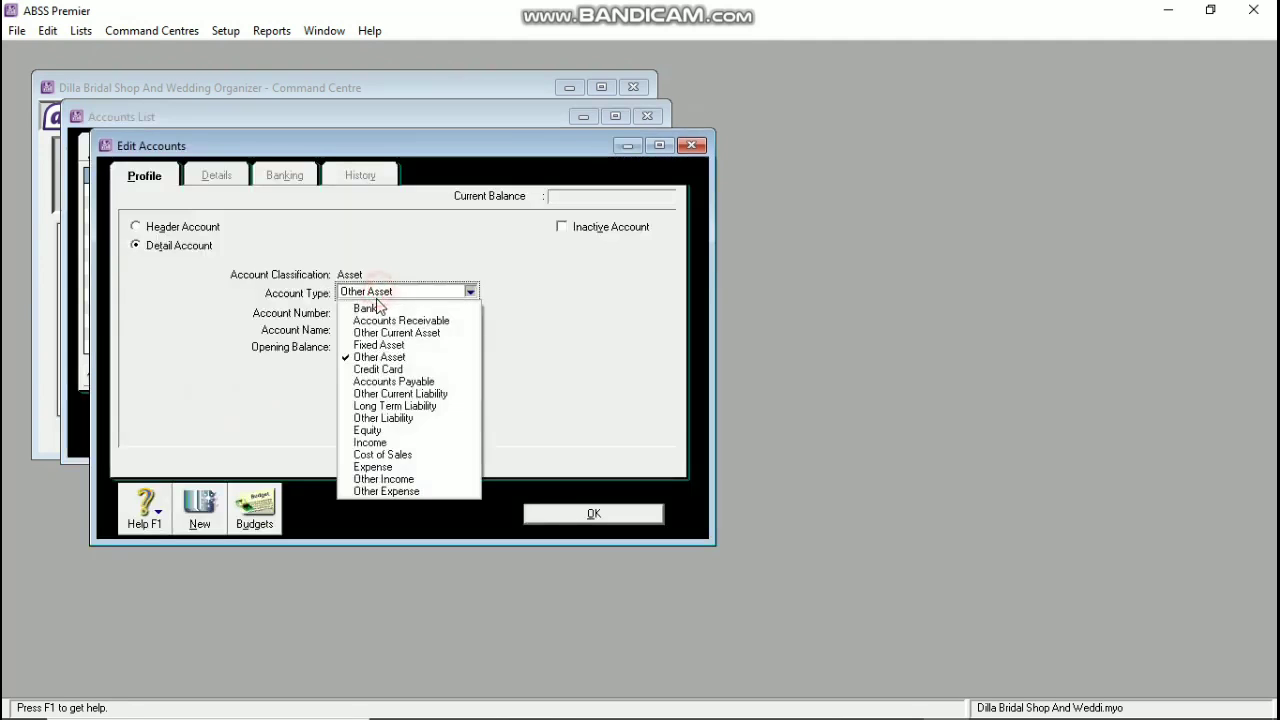
{"action": "left_click", "coordinate": [371, 309]}
{"action": "type", "text": "2"}
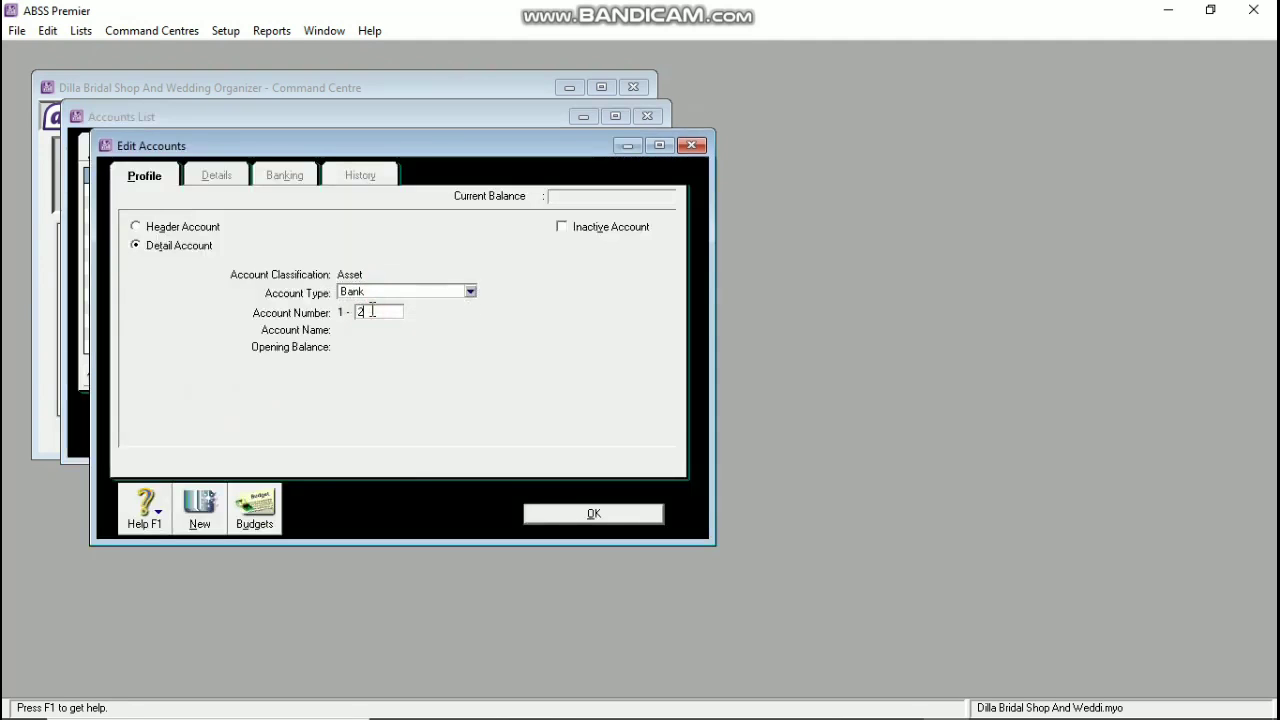
{"action": "type", "text": "160"}
{"action": "key", "text": "Tab"}
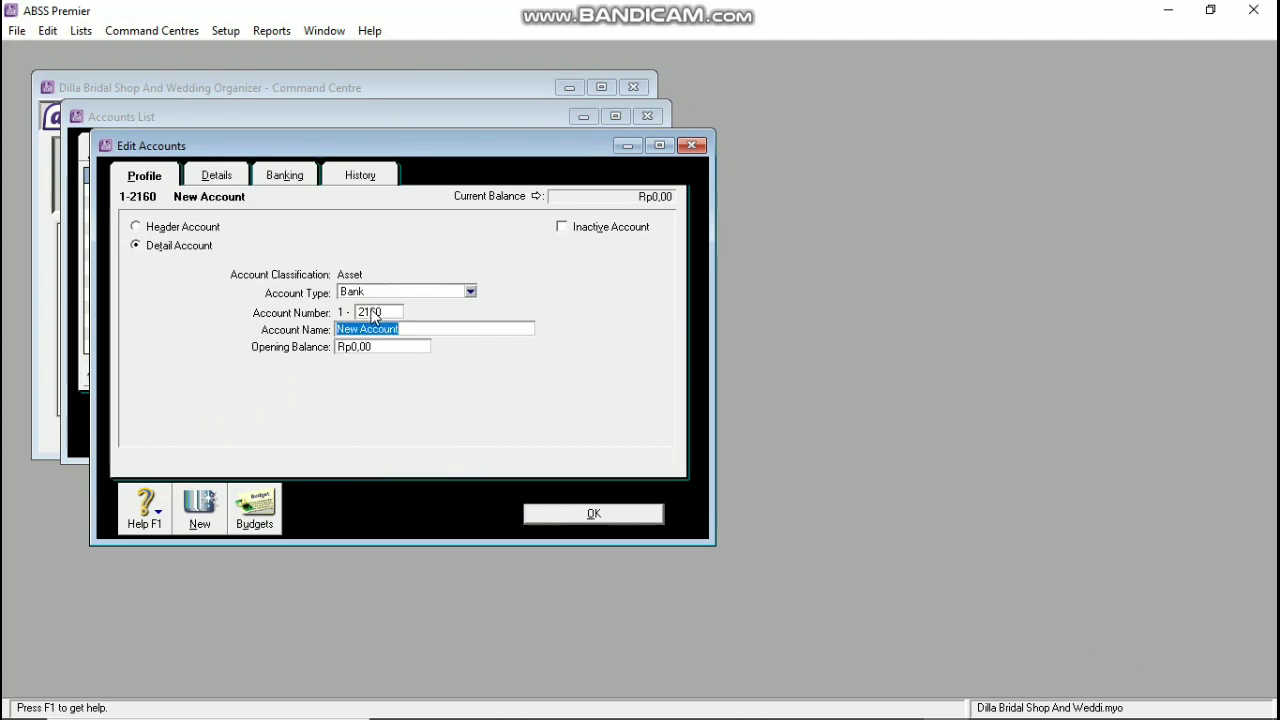
{"action": "type", "text": "Bank ( SGD"}
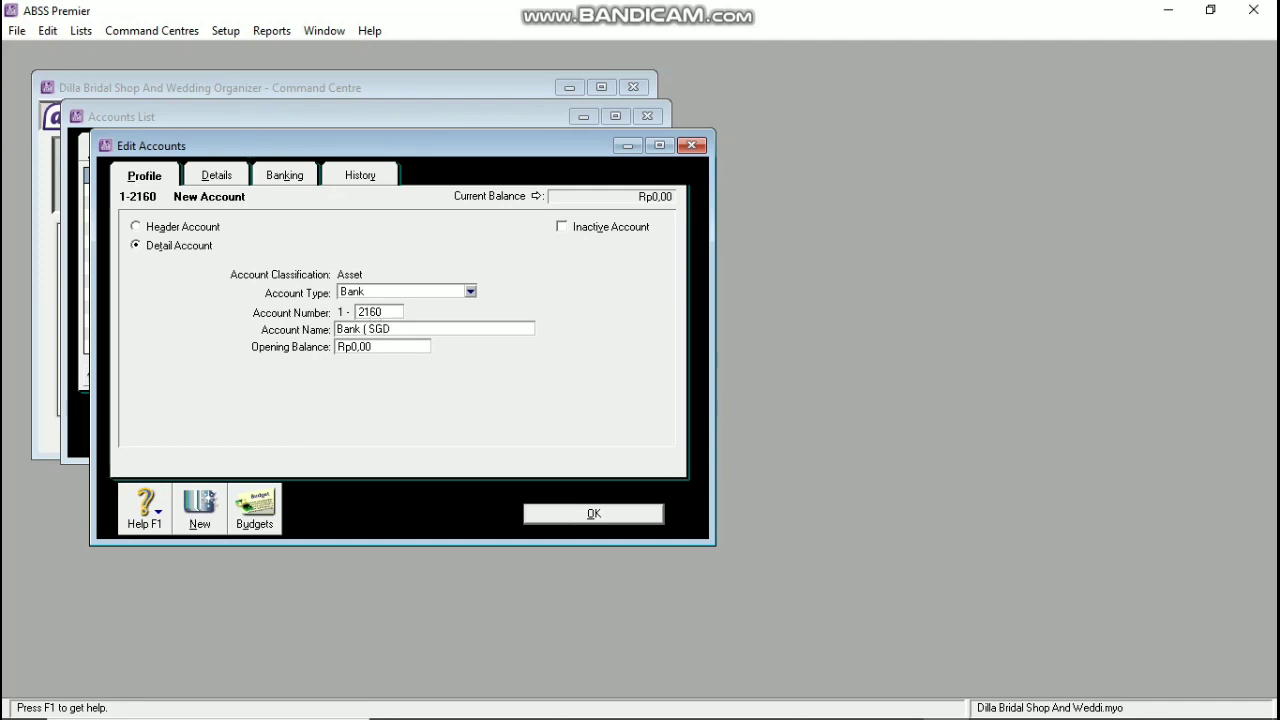
Step: Set Bank (SGD)'s currency to Singapore Dollars, accept the exchange account, and save
{"action": "left_click", "coordinate": [228, 165]}
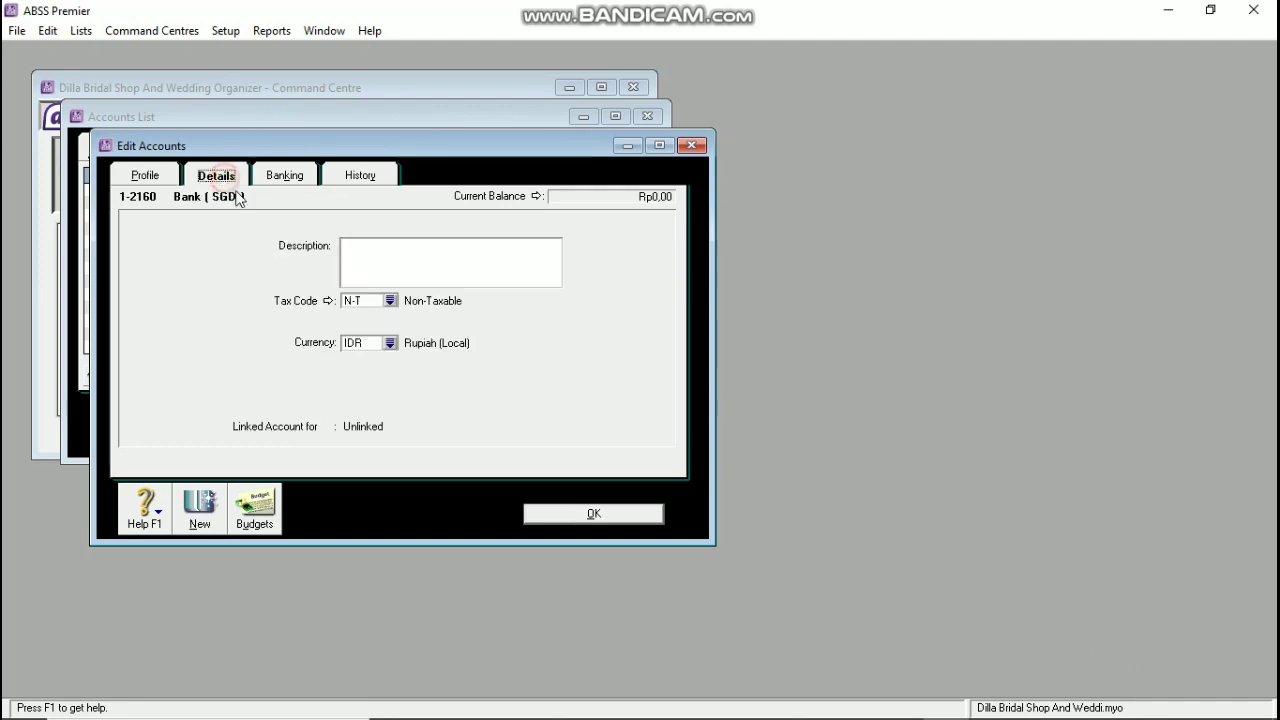
{"action": "left_click", "coordinate": [390, 343]}
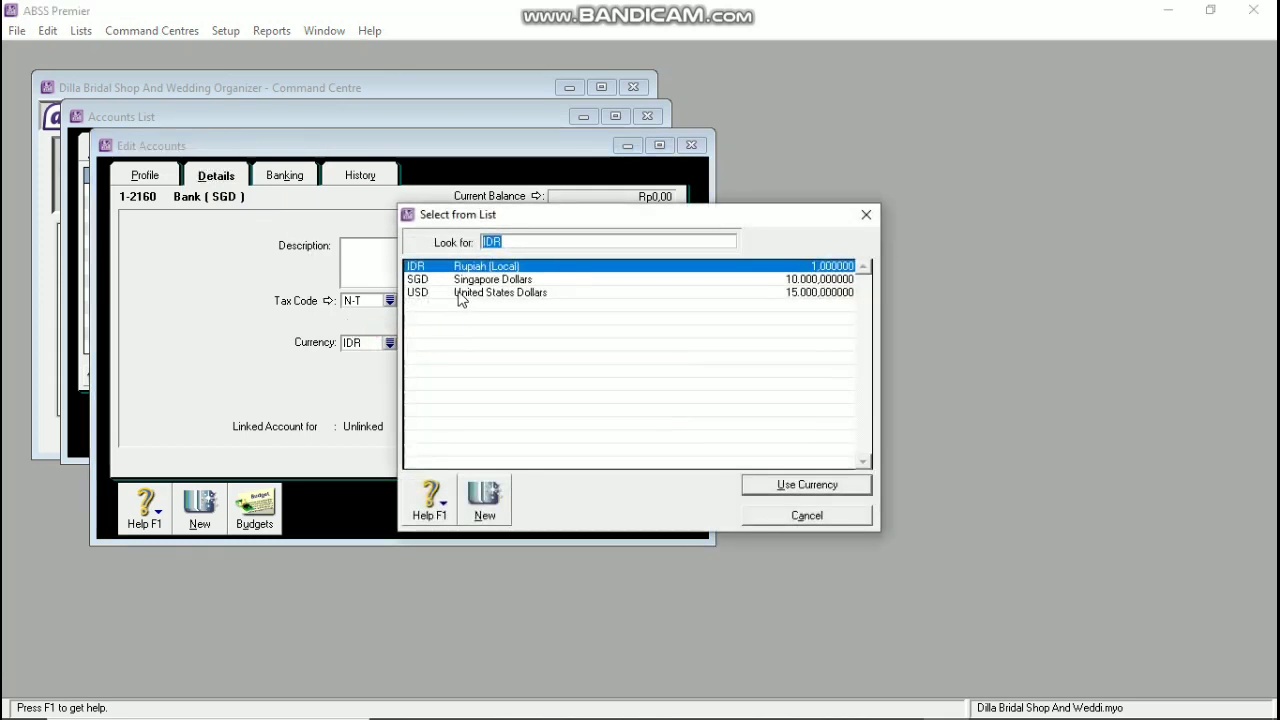
{"action": "left_click", "coordinate": [463, 280]}
{"action": "left_click", "coordinate": [796, 484]}
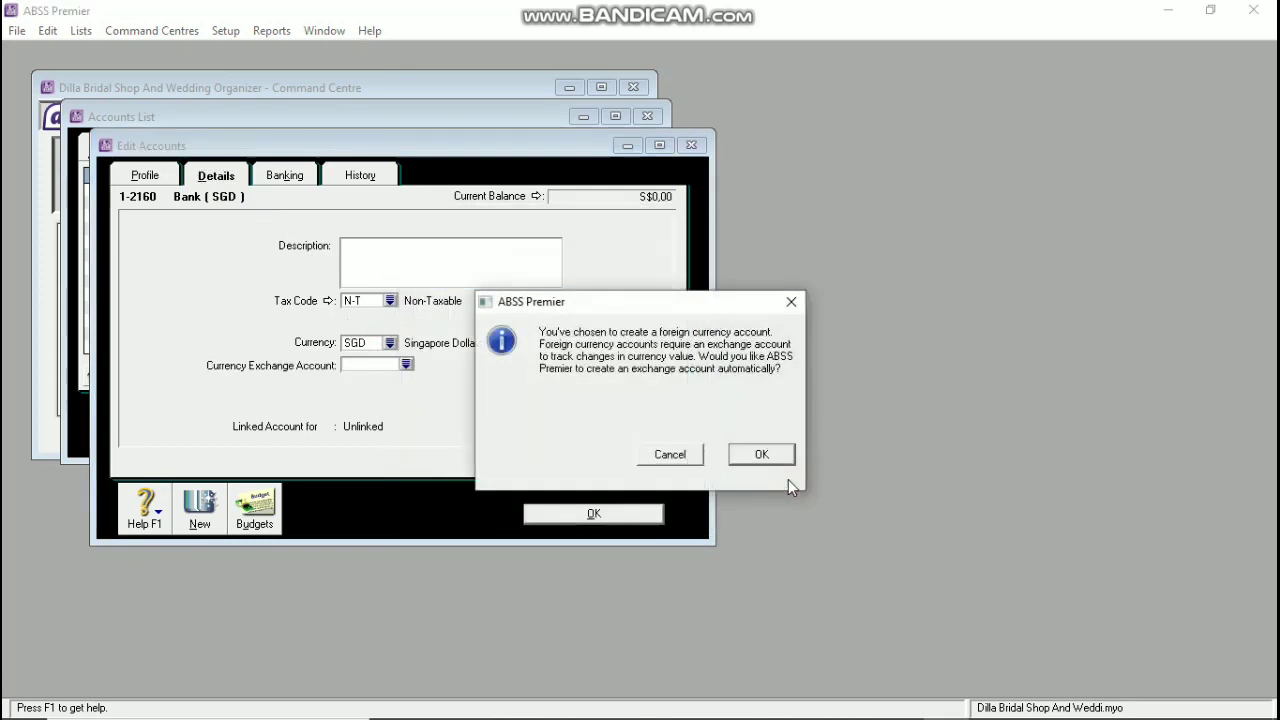
{"action": "left_click", "coordinate": [744, 454]}
{"action": "left_click", "coordinate": [143, 176]}
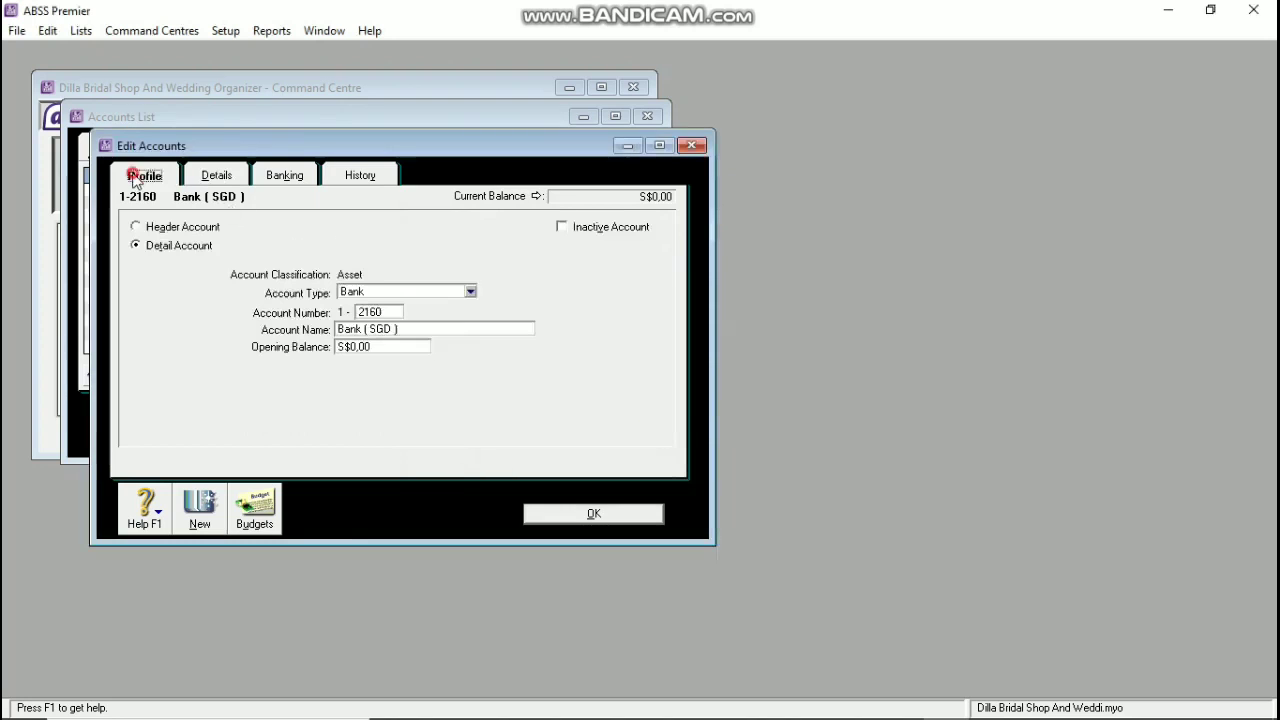
{"action": "left_click", "coordinate": [575, 515]}
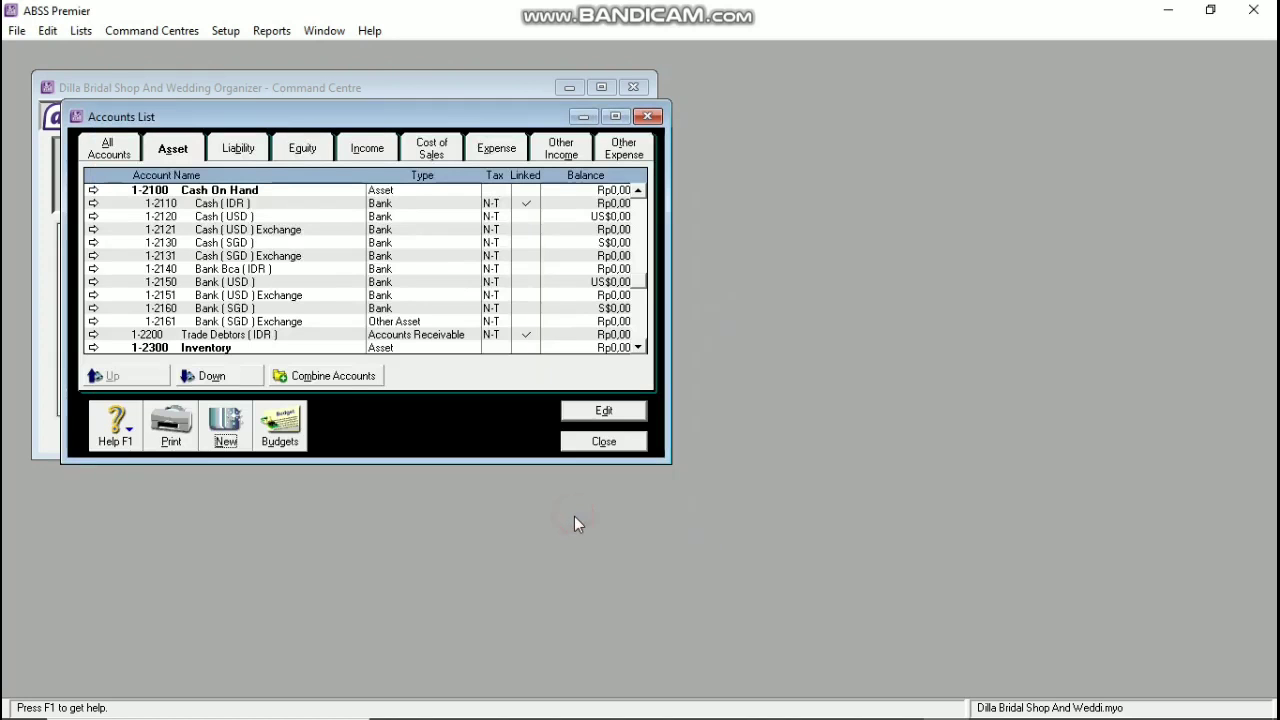
Step: Change the Bank (SGD) Exchange account 1-2161 to account type Bank
{"action": "double_click", "coordinate": [385, 318]}
{"action": "left_click", "coordinate": [400, 291]}
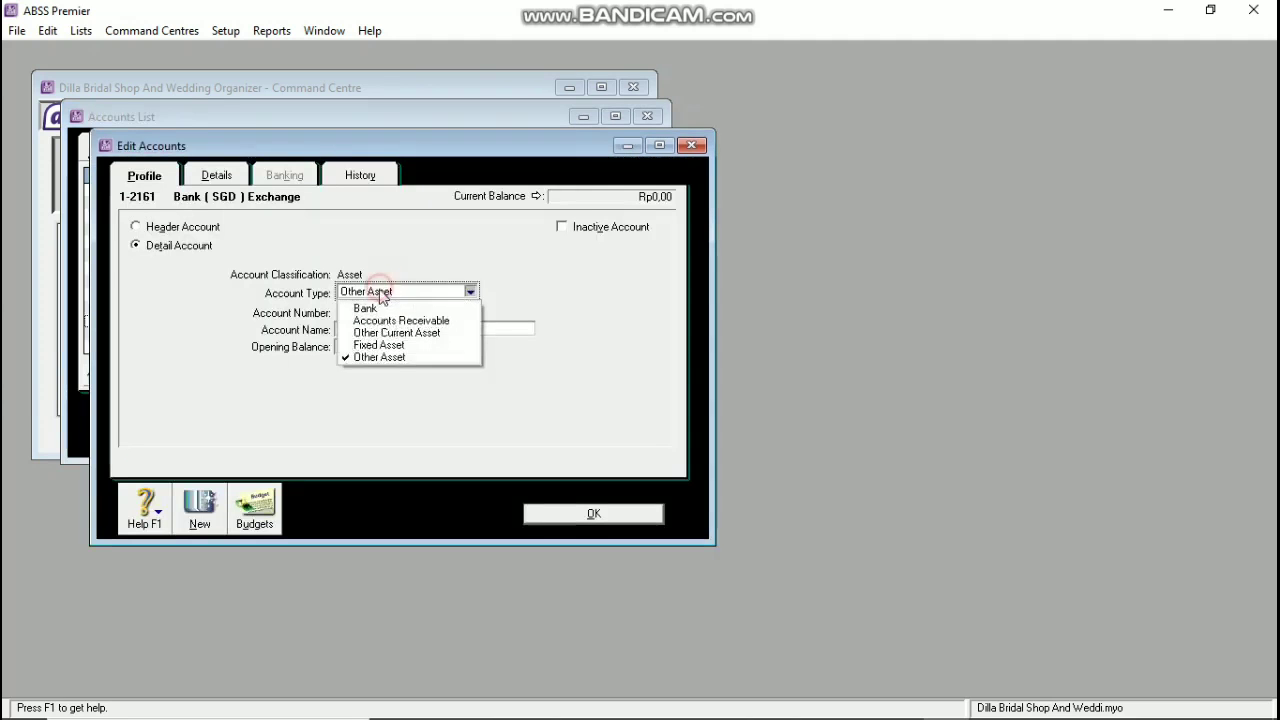
{"action": "left_click", "coordinate": [370, 303]}
{"action": "left_click", "coordinate": [565, 514]}
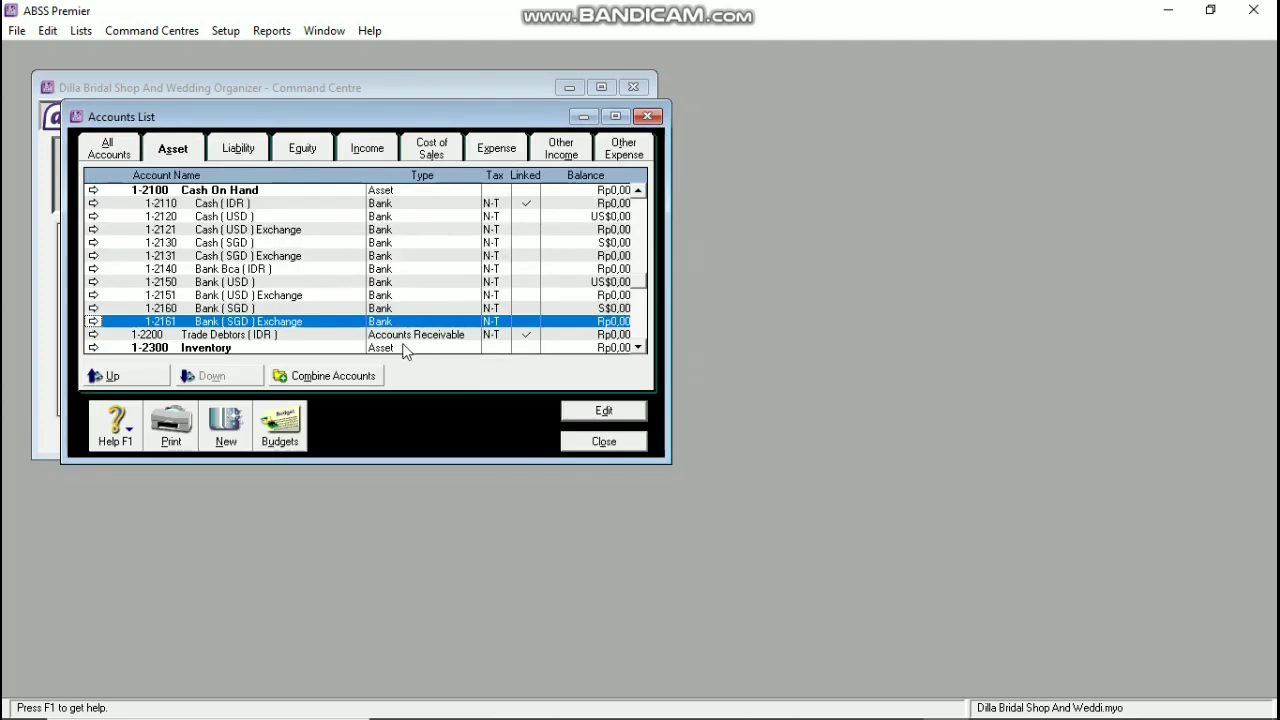
{"action": "scroll", "coordinate": [405, 350], "scroll_direction": "down", "scroll_amount": 2}
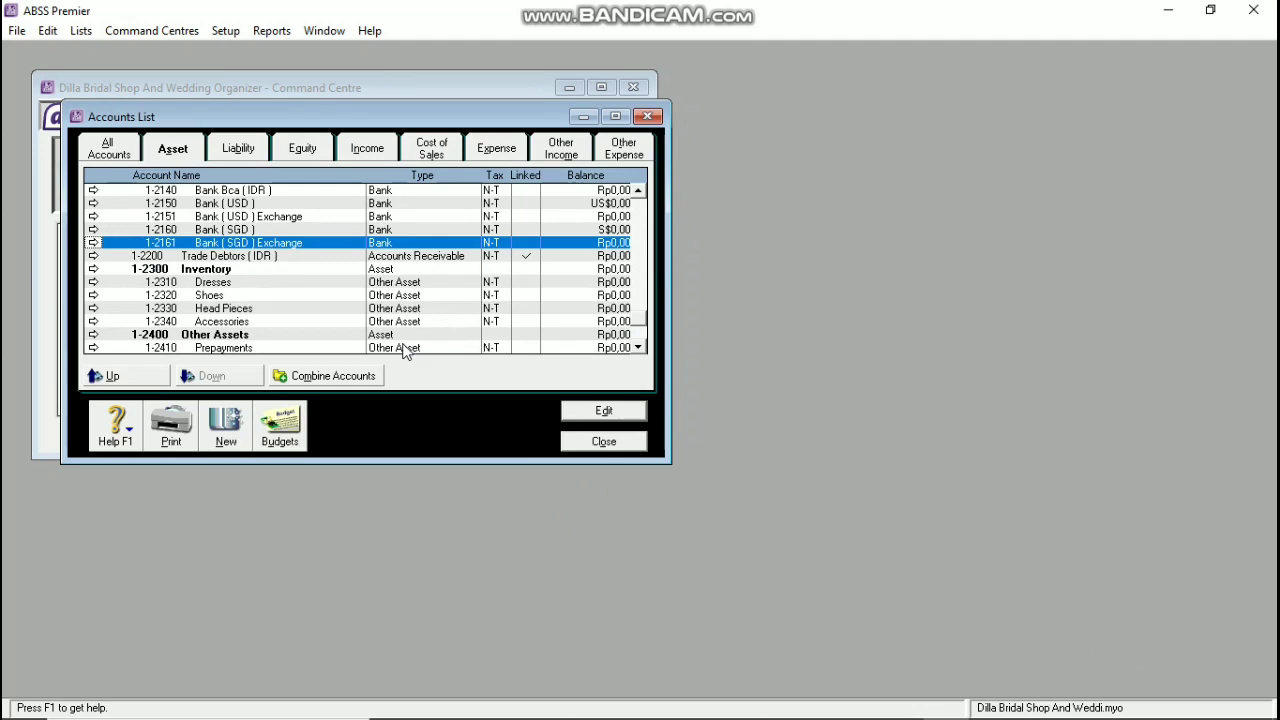
Step: Create an Accounts Receivable account 1-2210 named Trade Debtors (USD)
{"action": "left_click", "coordinate": [210, 442]}
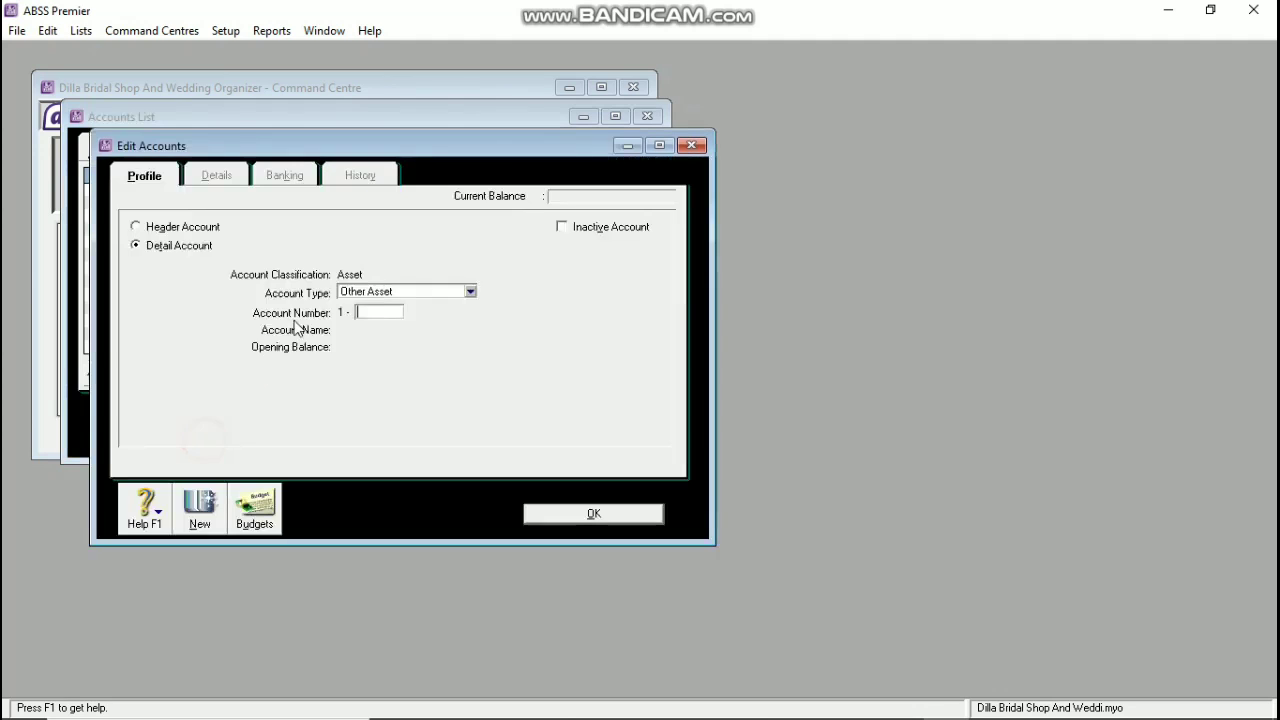
{"action": "left_click", "coordinate": [352, 294]}
{"action": "left_click", "coordinate": [366, 315]}
{"action": "left_click", "coordinate": [370, 312]}
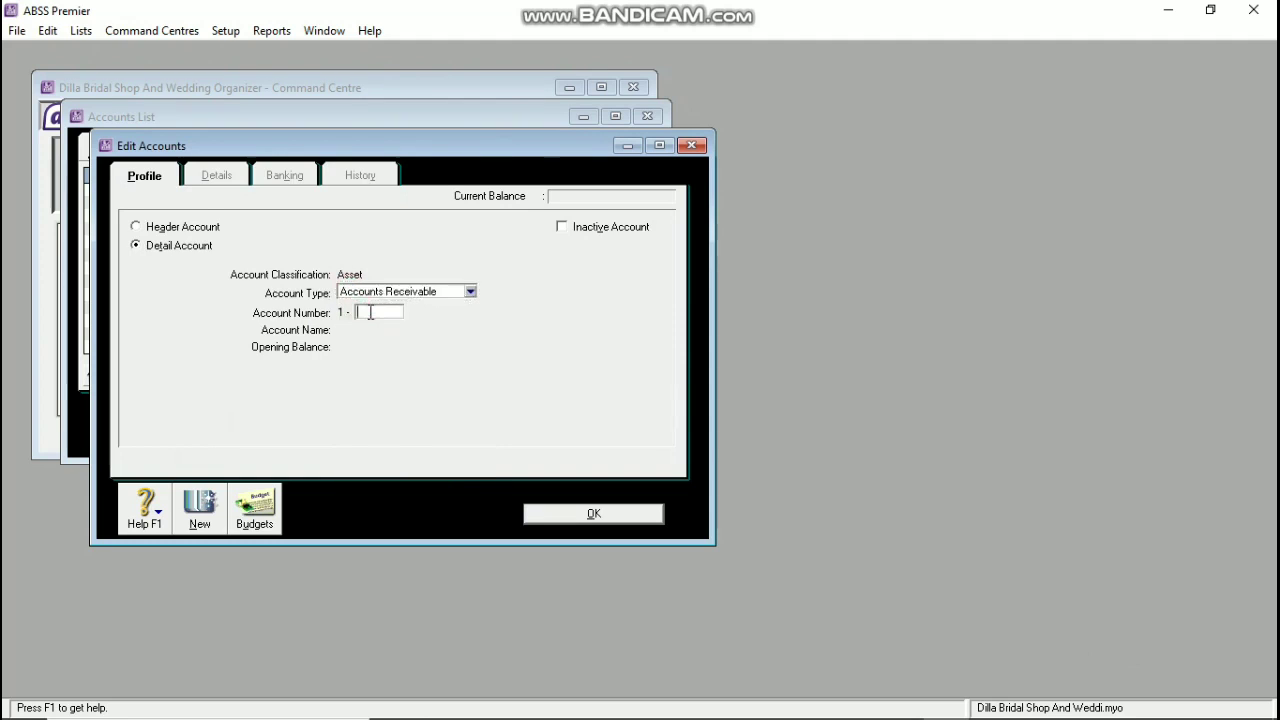
{"action": "key", "text": "Tab"}
{"action": "key", "text": "BackSpace"}
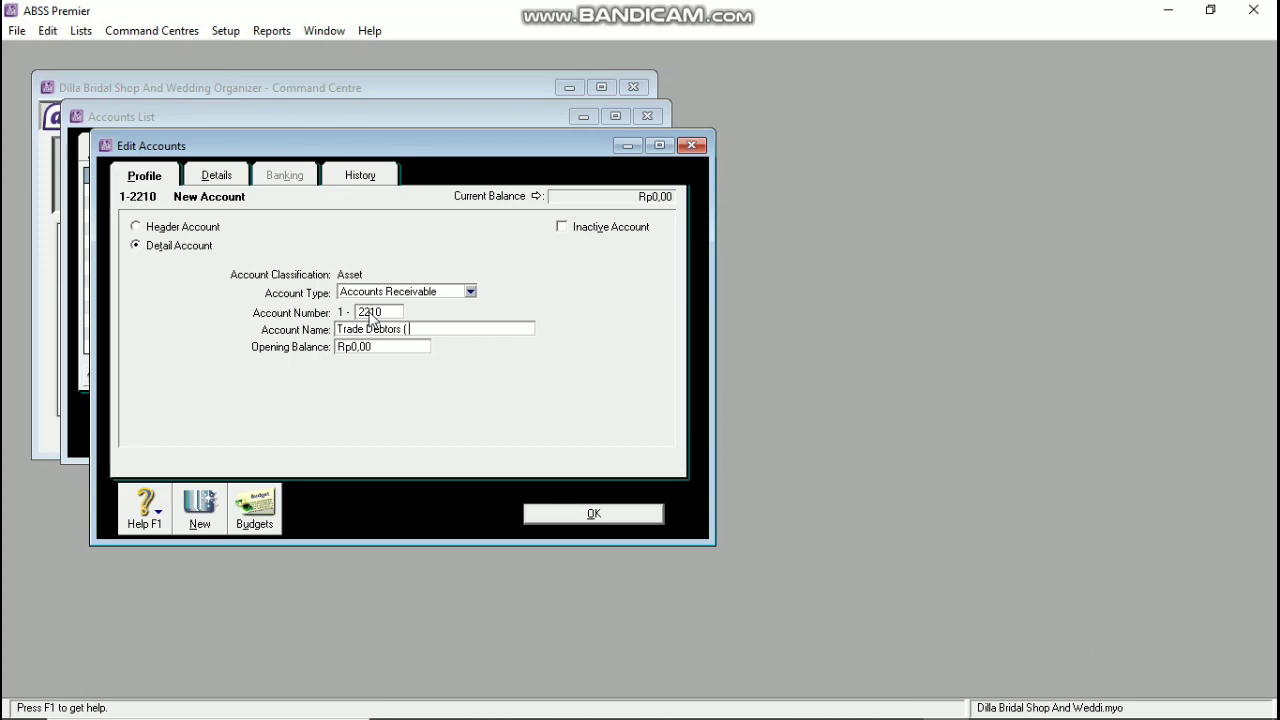
{"action": "type", "text": "Trade Debtors ( USD"}
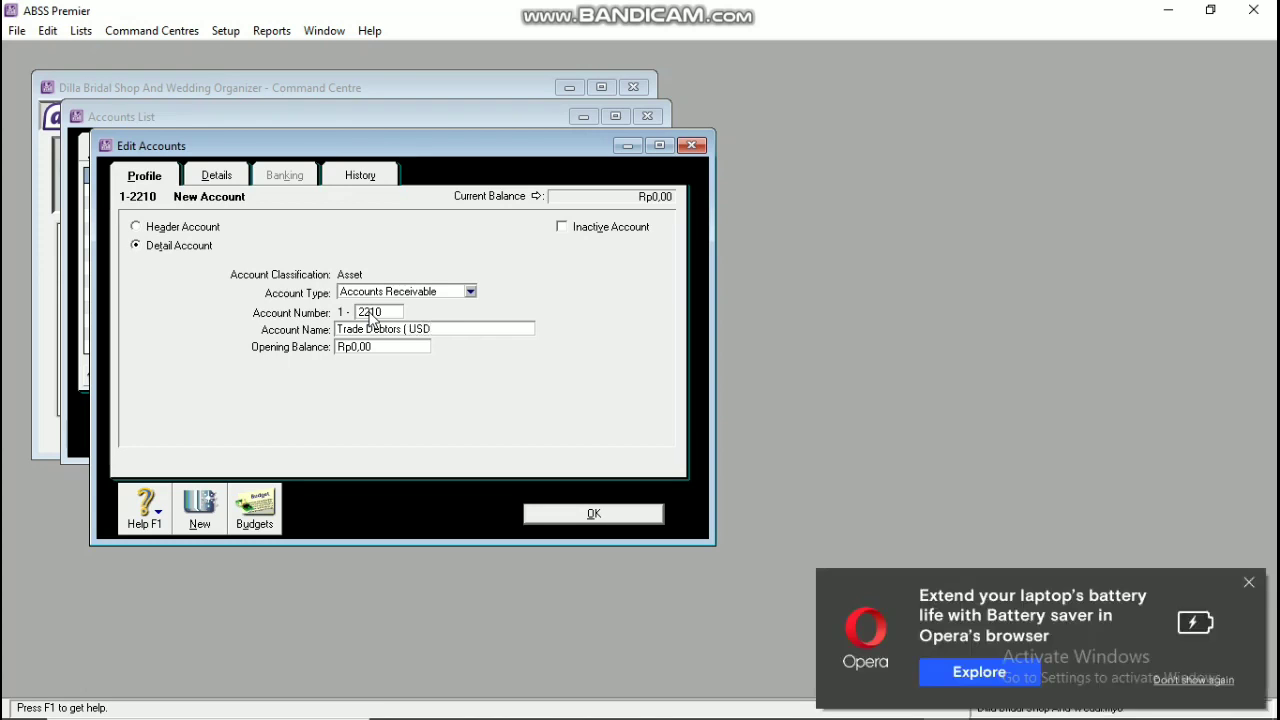
Step: Keep Operating cash flow, set currency to USD, accept the exchange account, and save
{"action": "left_click", "coordinate": [218, 180]}
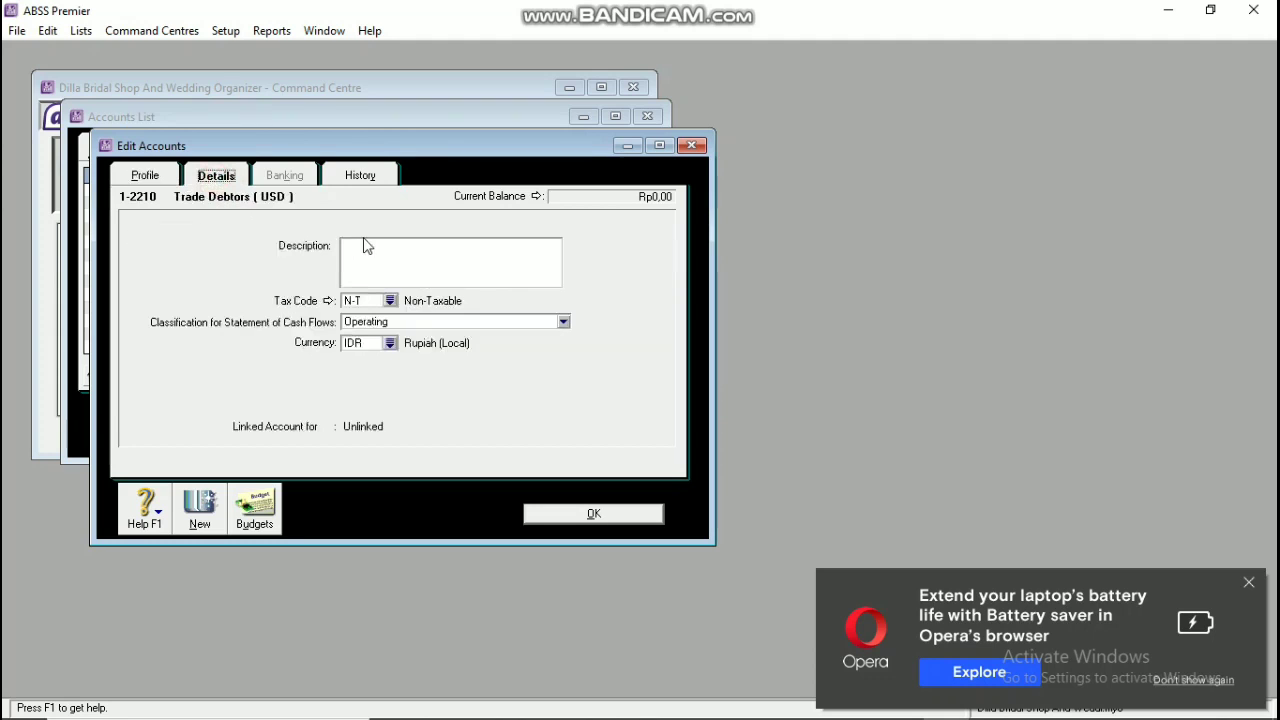
{"action": "left_click", "coordinate": [564, 321]}
{"action": "left_click", "coordinate": [457, 400]}
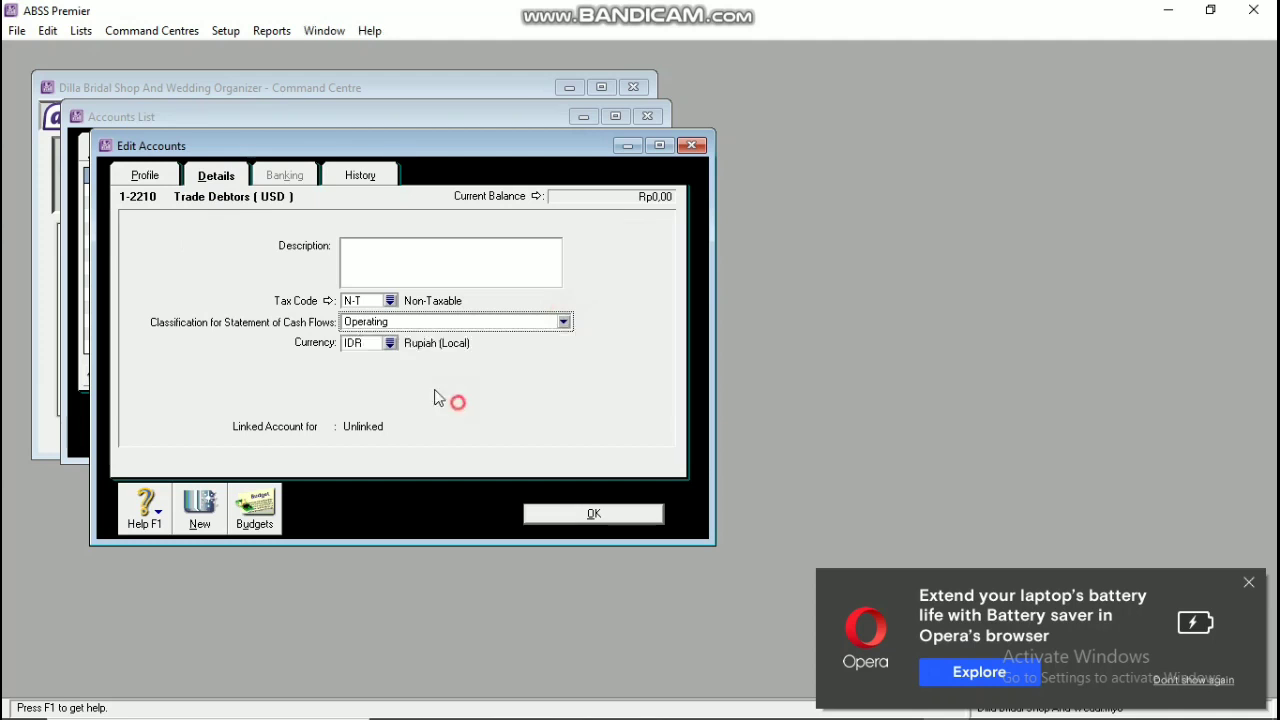
{"action": "left_click", "coordinate": [390, 342]}
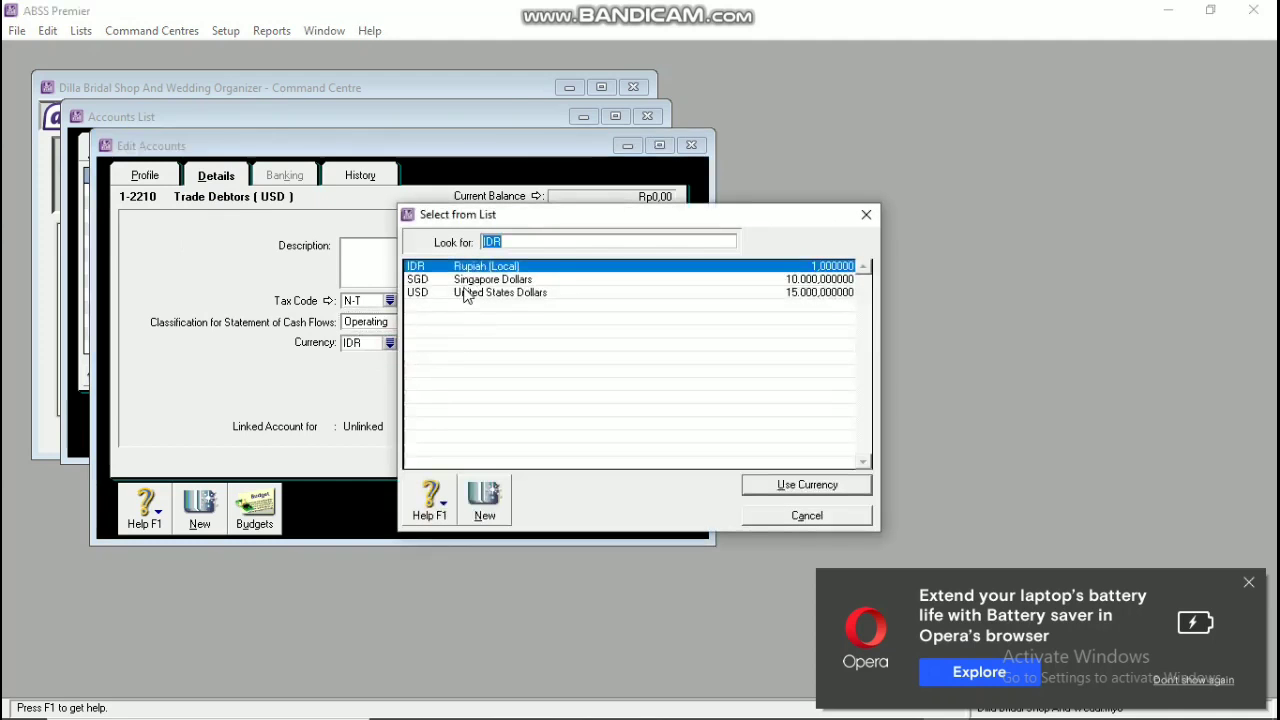
{"action": "left_click", "coordinate": [466, 292]}
{"action": "left_click", "coordinate": [775, 485]}
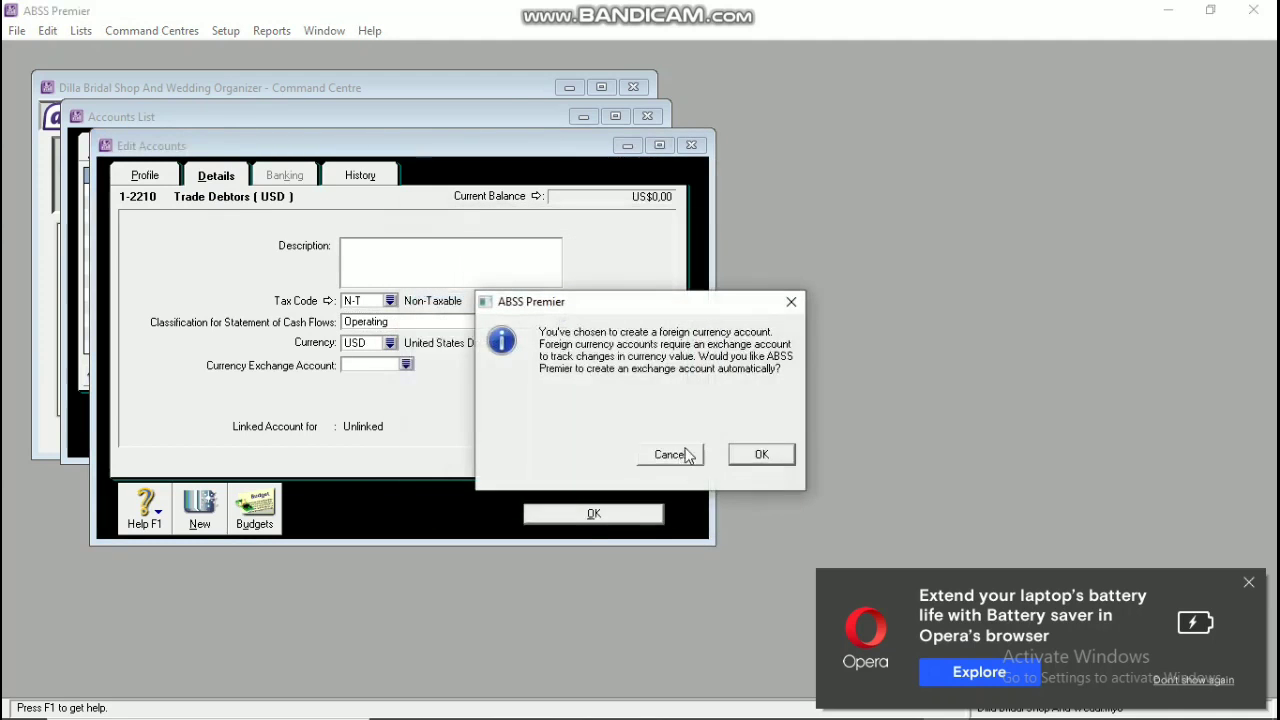
{"action": "left_click", "coordinate": [757, 451]}
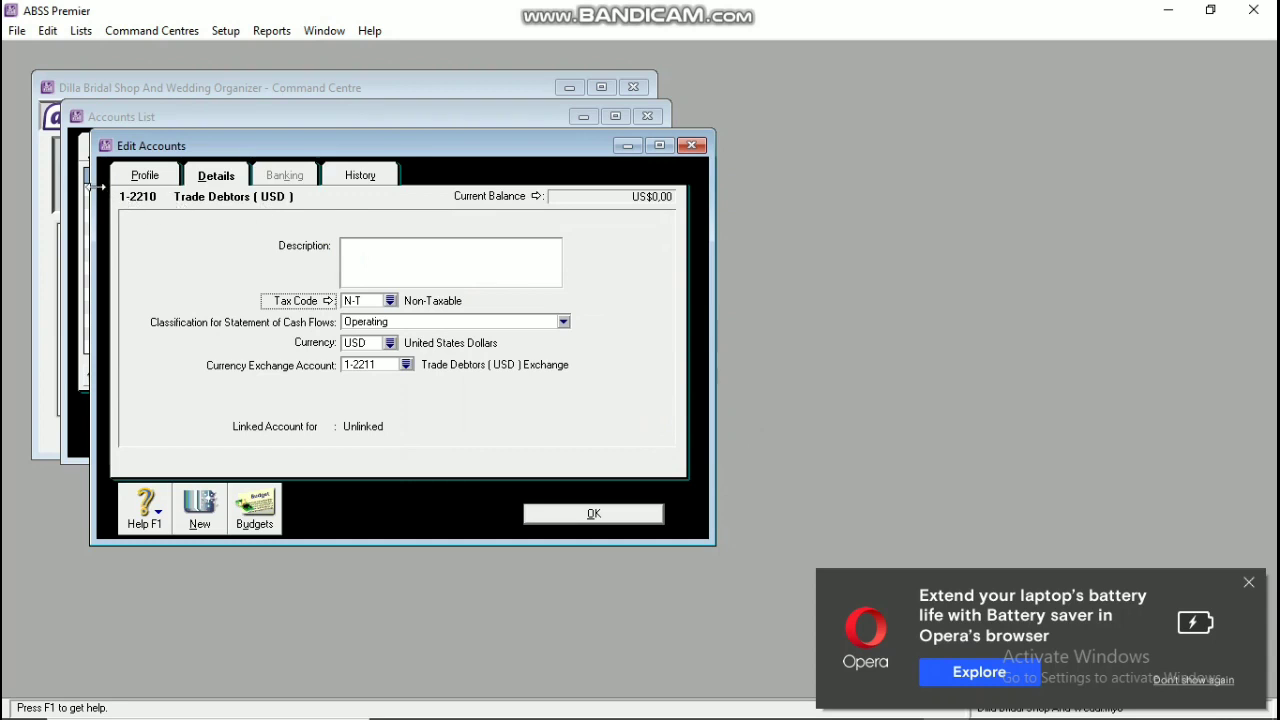
{"action": "left_click", "coordinate": [144, 175]}
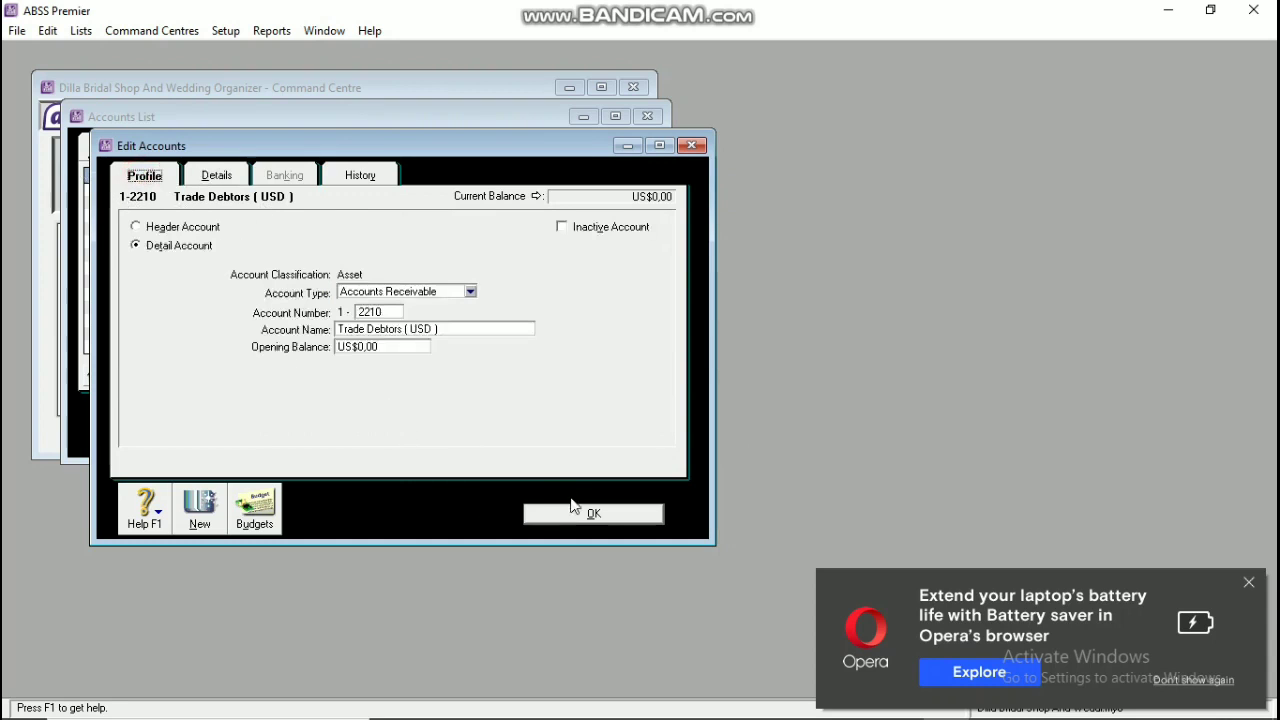
{"action": "left_click", "coordinate": [572, 514]}
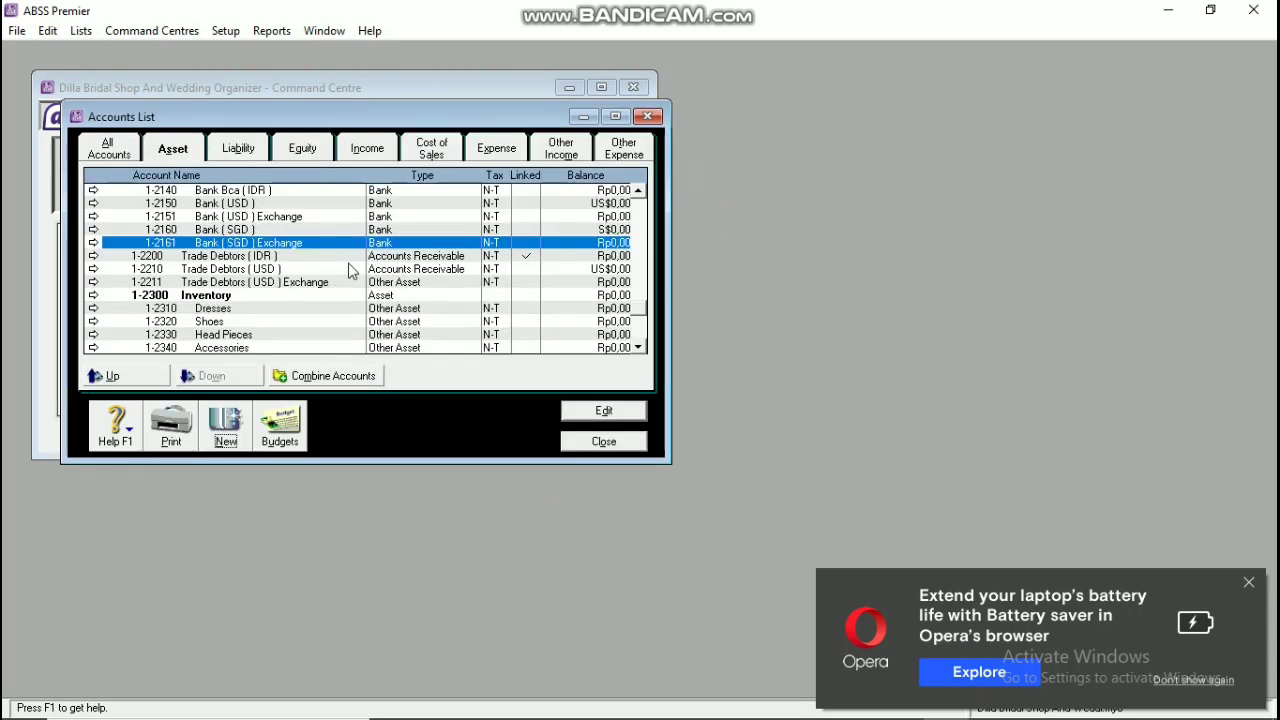
Step: Change the Trade Debtors (USD) Exchange account 1-2211 to Accounts Receivable
{"action": "double_click", "coordinate": [407, 283]}
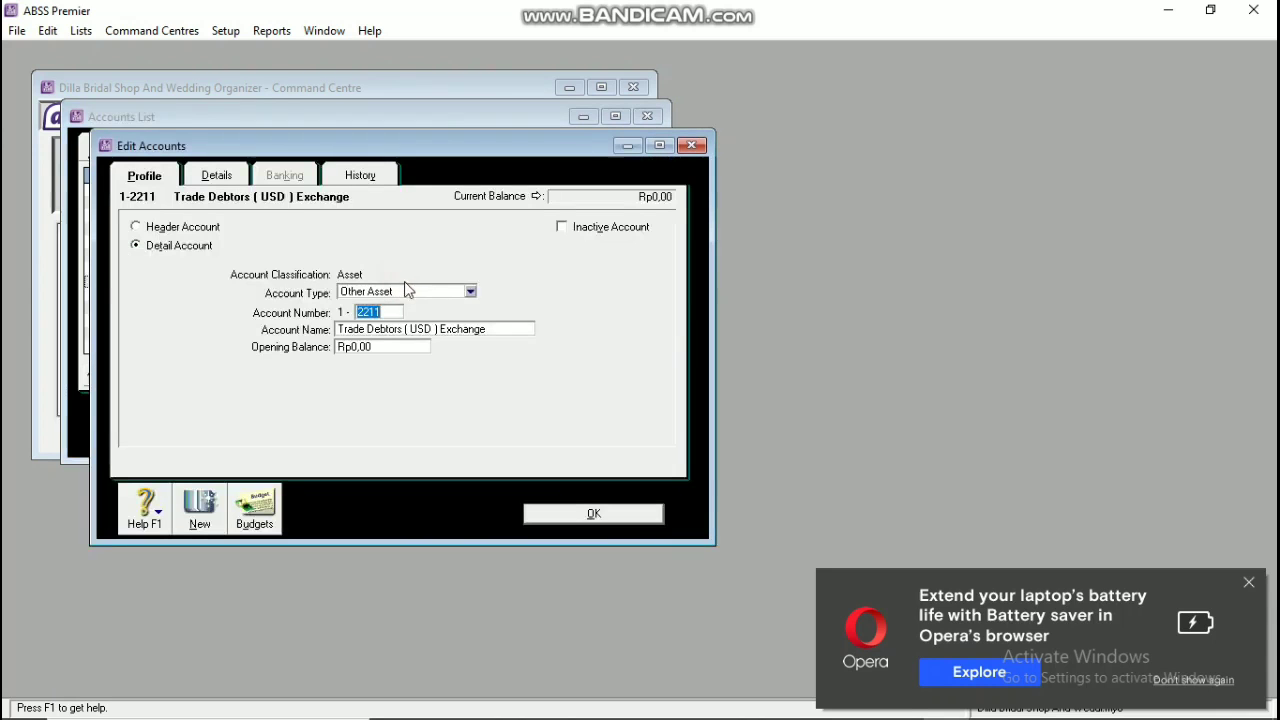
{"action": "left_click", "coordinate": [404, 290]}
{"action": "left_click", "coordinate": [397, 322]}
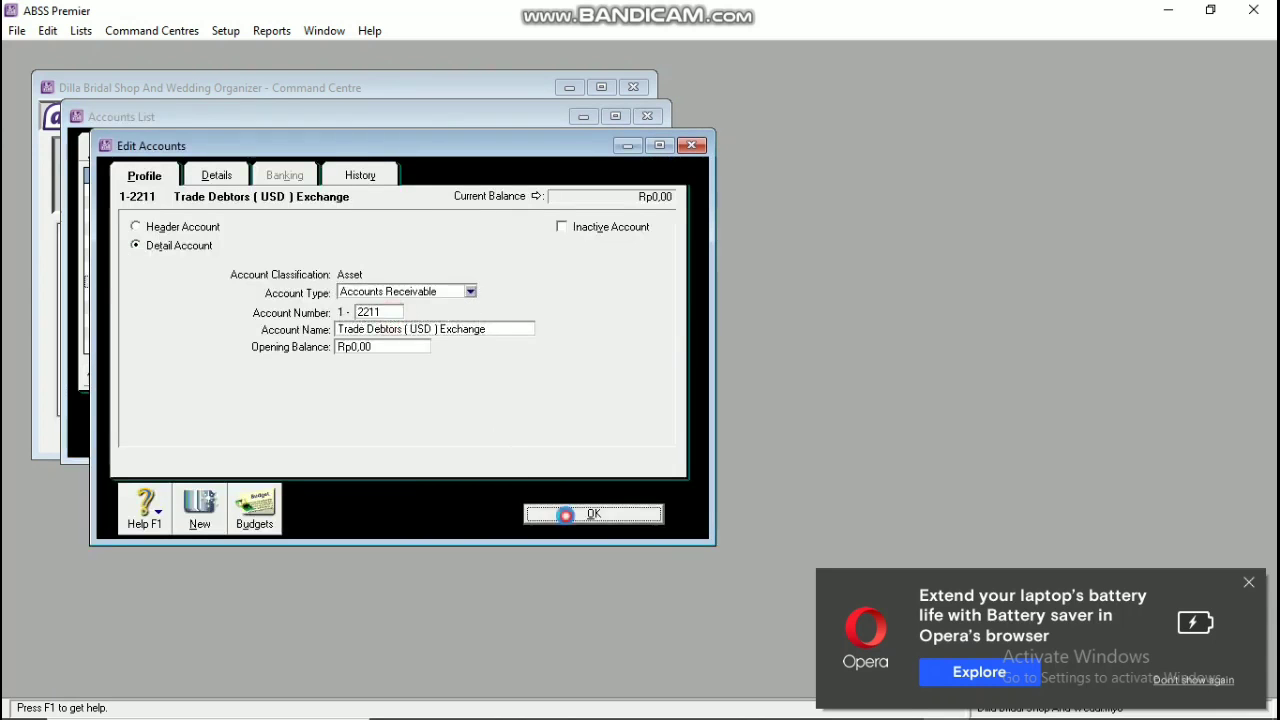
{"action": "left_click", "coordinate": [565, 513]}
{"action": "left_click", "coordinate": [243, 411]}
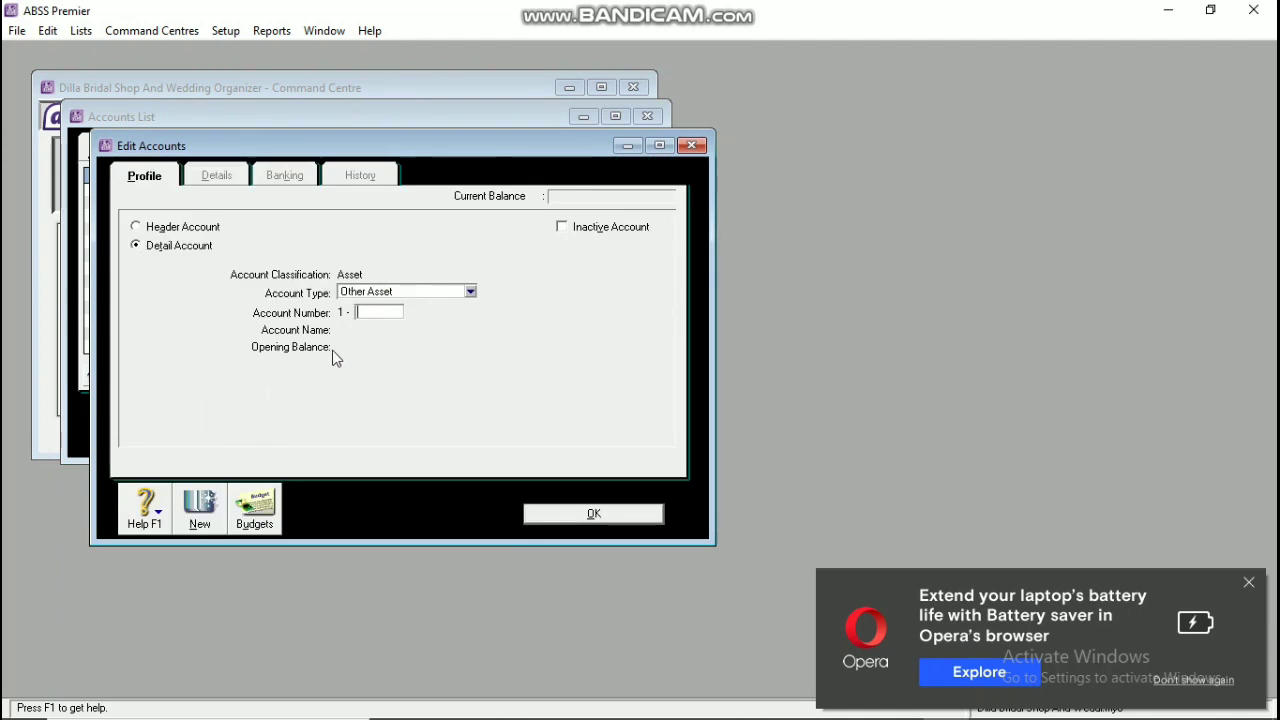
Step: Enter account 1-2220 named Trade Debtors (SGD) with type Accounts Receivable
{"action": "type", "text": "2220"}
{"action": "key", "text": "Tab"}
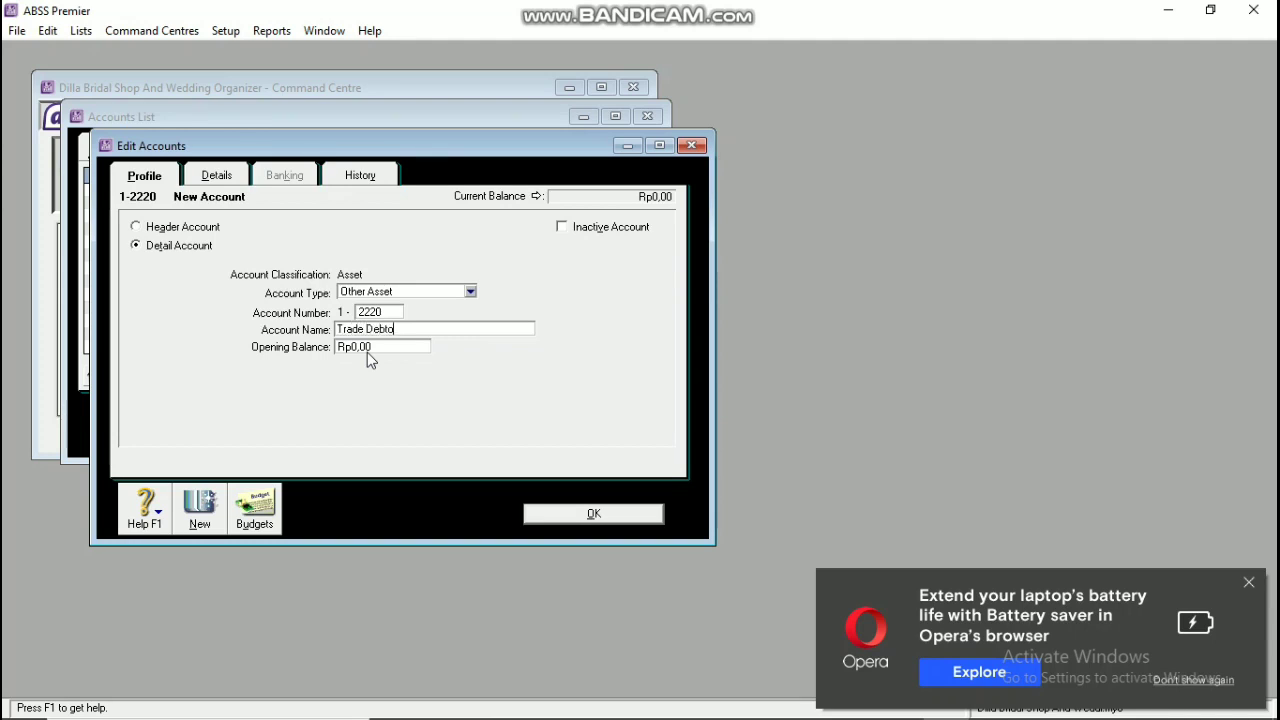
{"action": "key", "text": "BackSpace"}
{"action": "type", "text": "s ( SGD )"}
{"action": "left_click", "coordinate": [452, 291]}
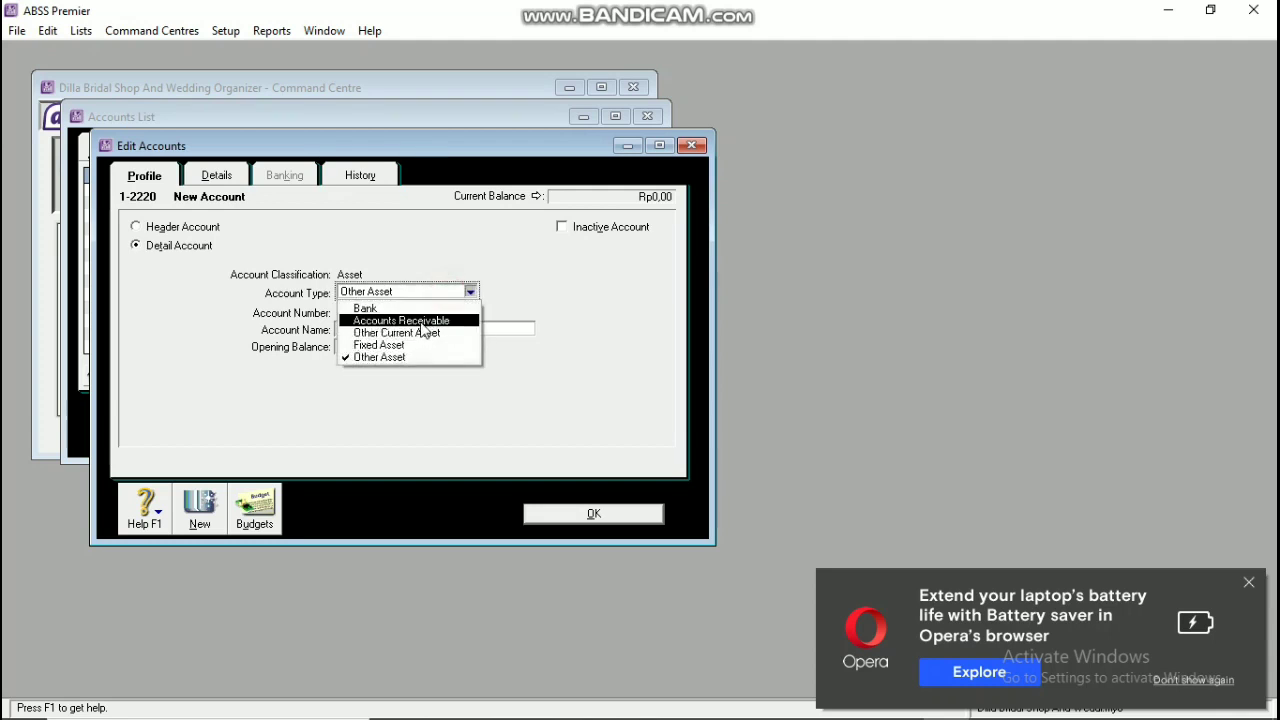
{"action": "left_click", "coordinate": [424, 331]}
{"action": "left_click", "coordinate": [468, 291]}
{"action": "left_click", "coordinate": [430, 321]}
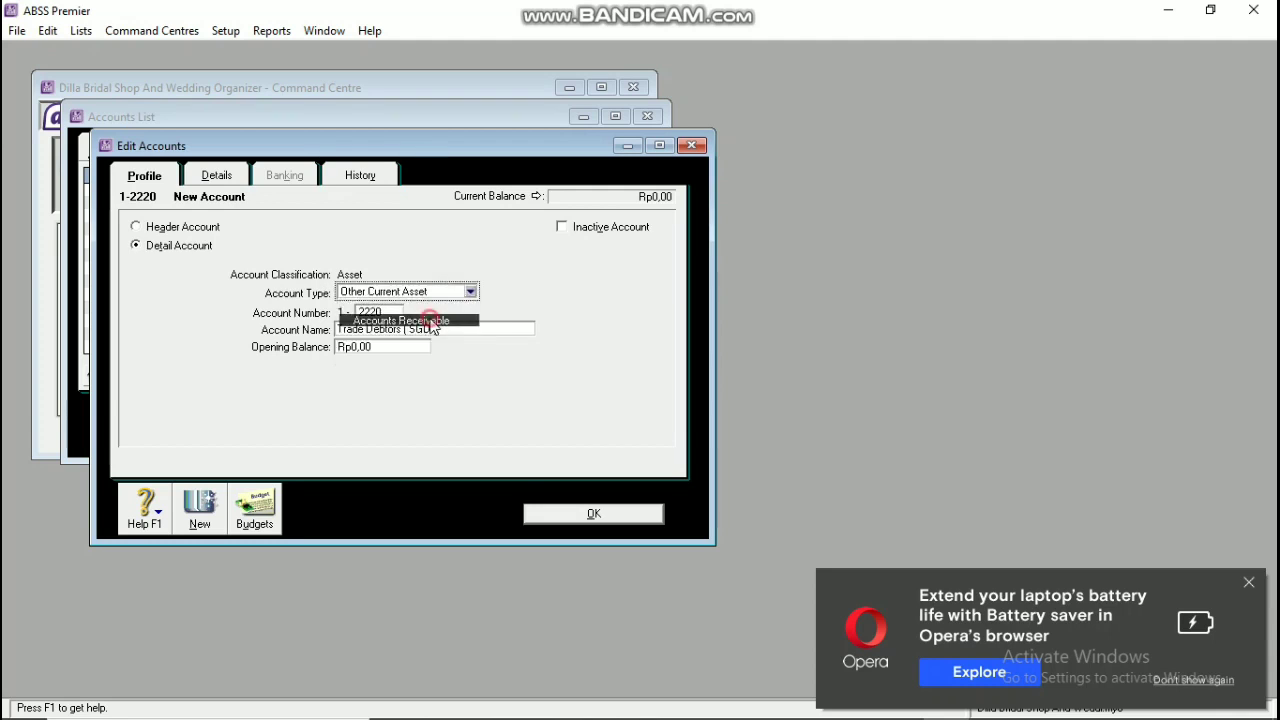
Step: Set Trade Debtors (SGD)'s currency to Singapore Dollars, accept the exchange account, and save
{"action": "left_click", "coordinate": [201, 178]}
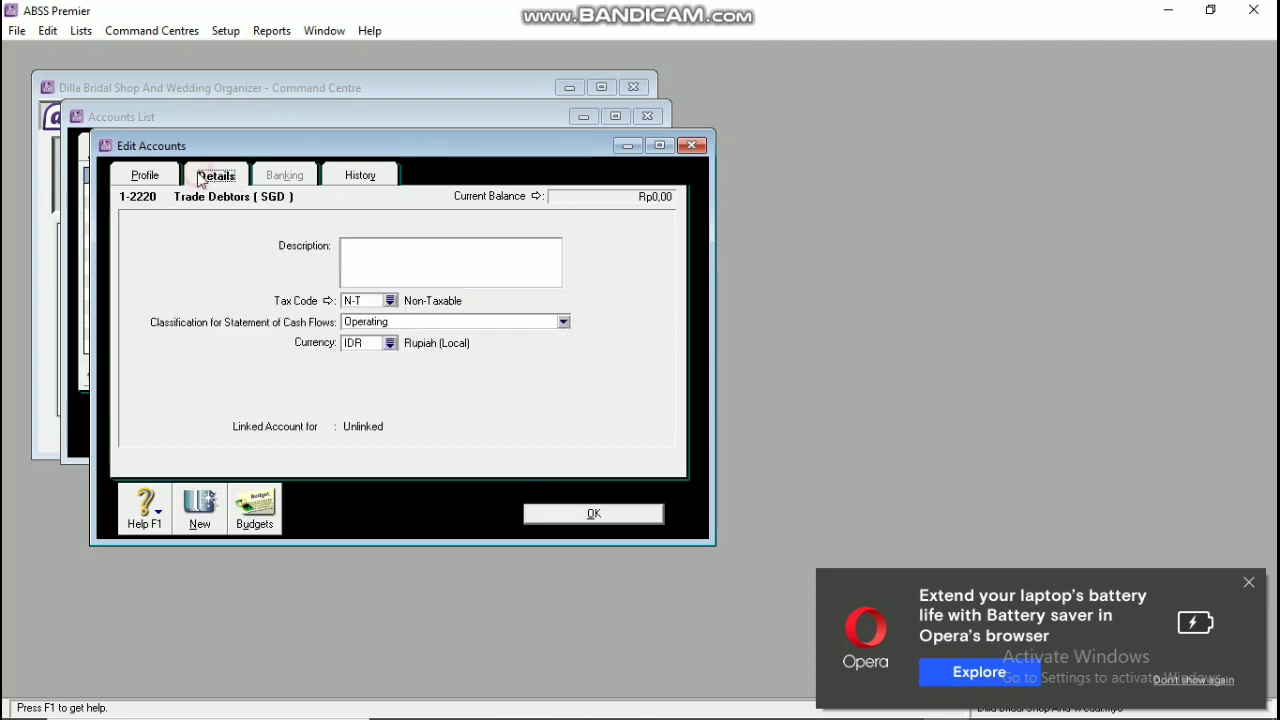
{"action": "left_click", "coordinate": [390, 343]}
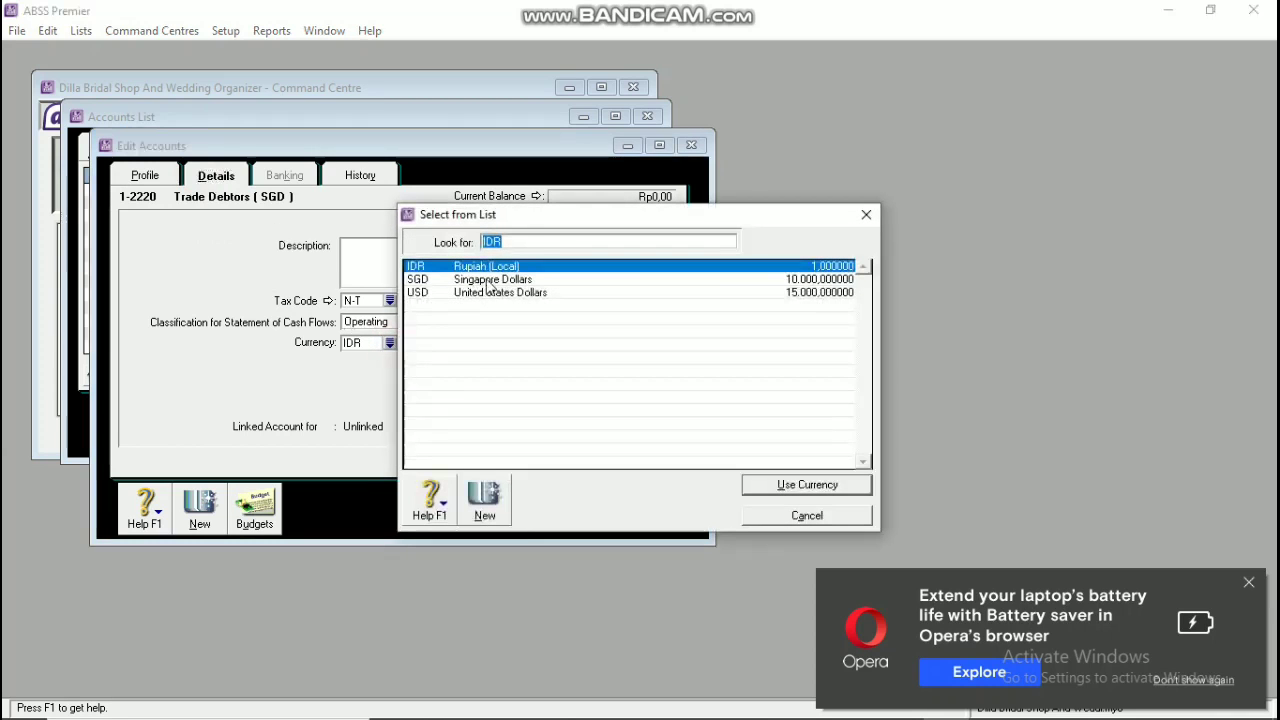
{"action": "left_click", "coordinate": [488, 280]}
{"action": "left_click", "coordinate": [768, 484]}
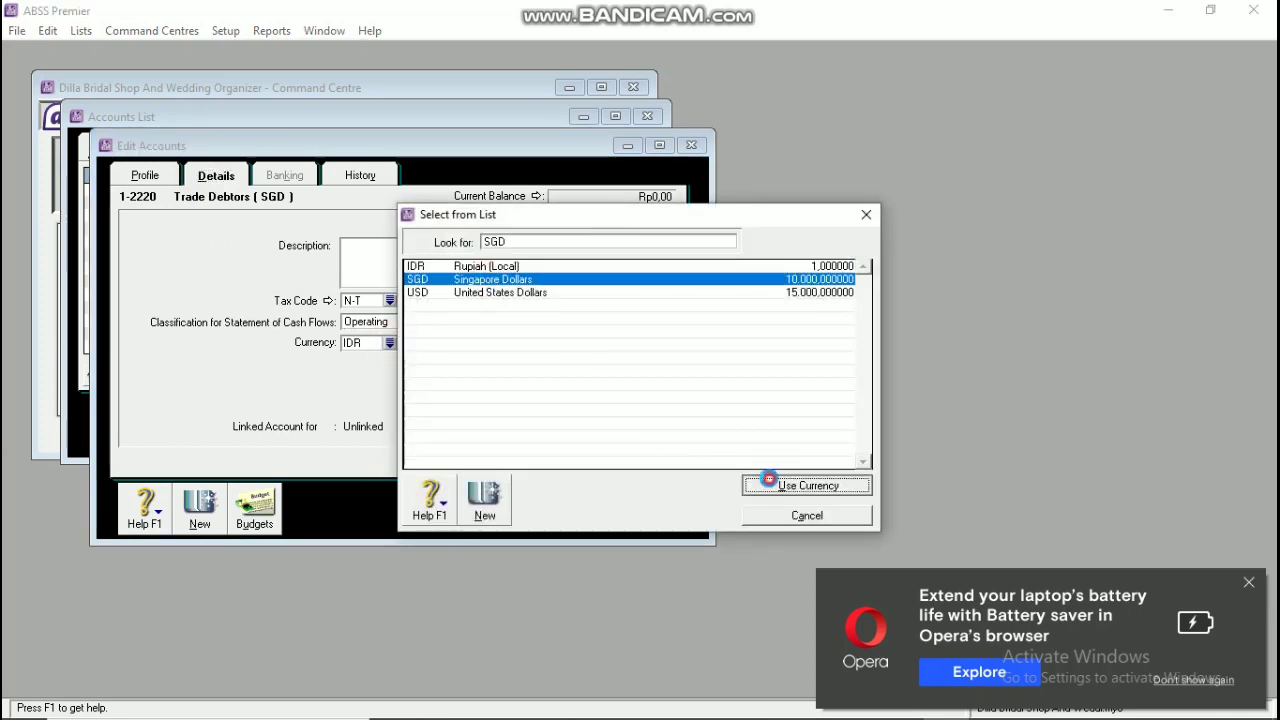
{"action": "left_click", "coordinate": [761, 454]}
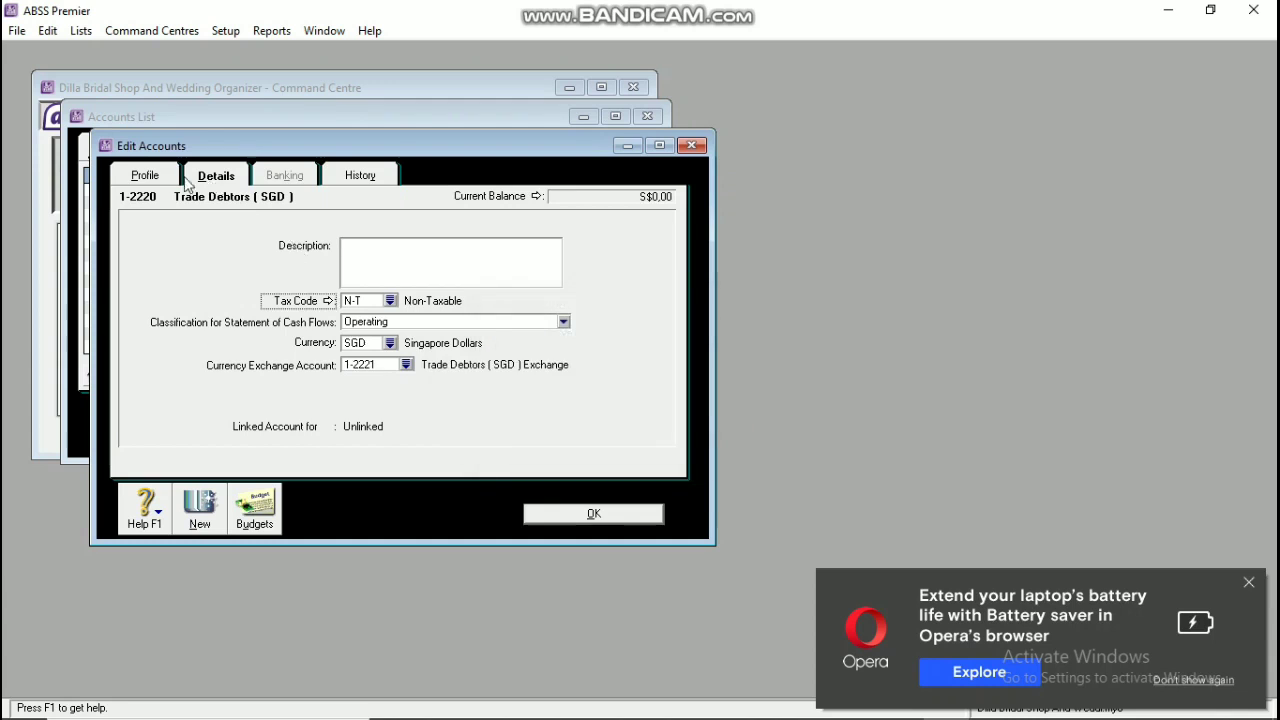
{"action": "left_click", "coordinate": [160, 175]}
{"action": "left_click", "coordinate": [557, 511]}
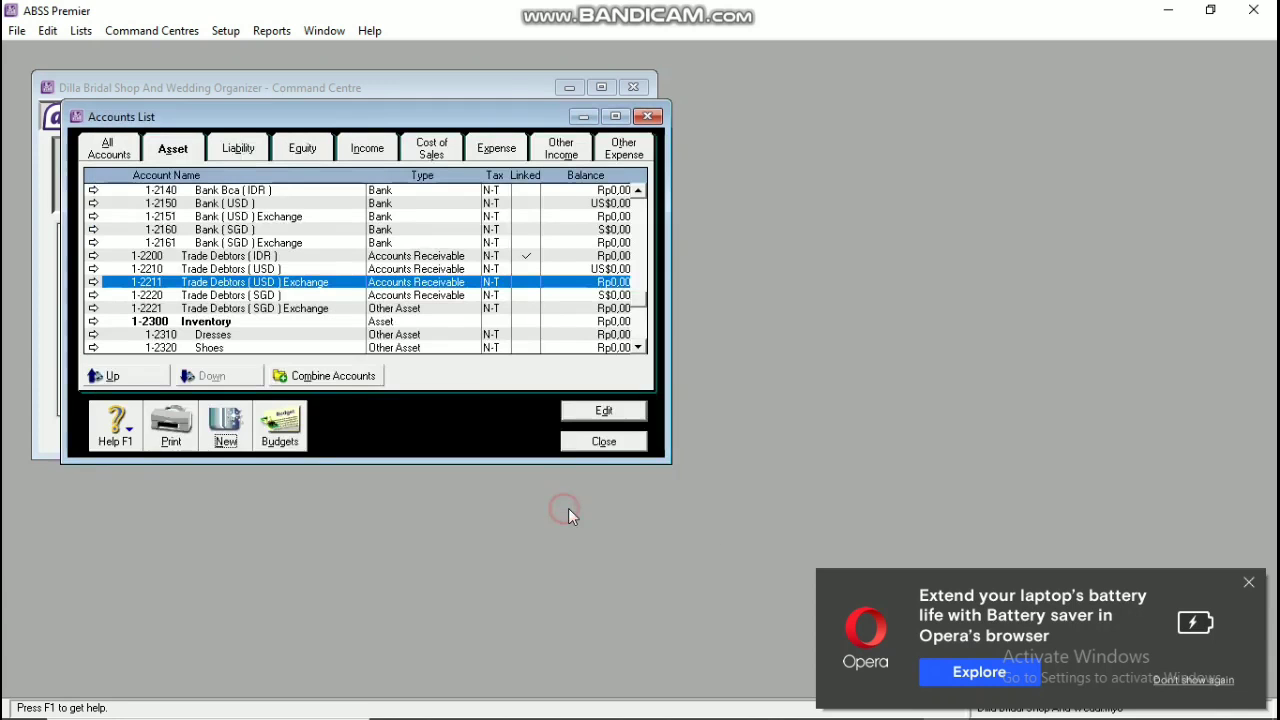
Step: Change the Trade Debtors (SGD) Exchange account 1-2221 to Accounts Receivable
{"action": "double_click", "coordinate": [409, 310]}
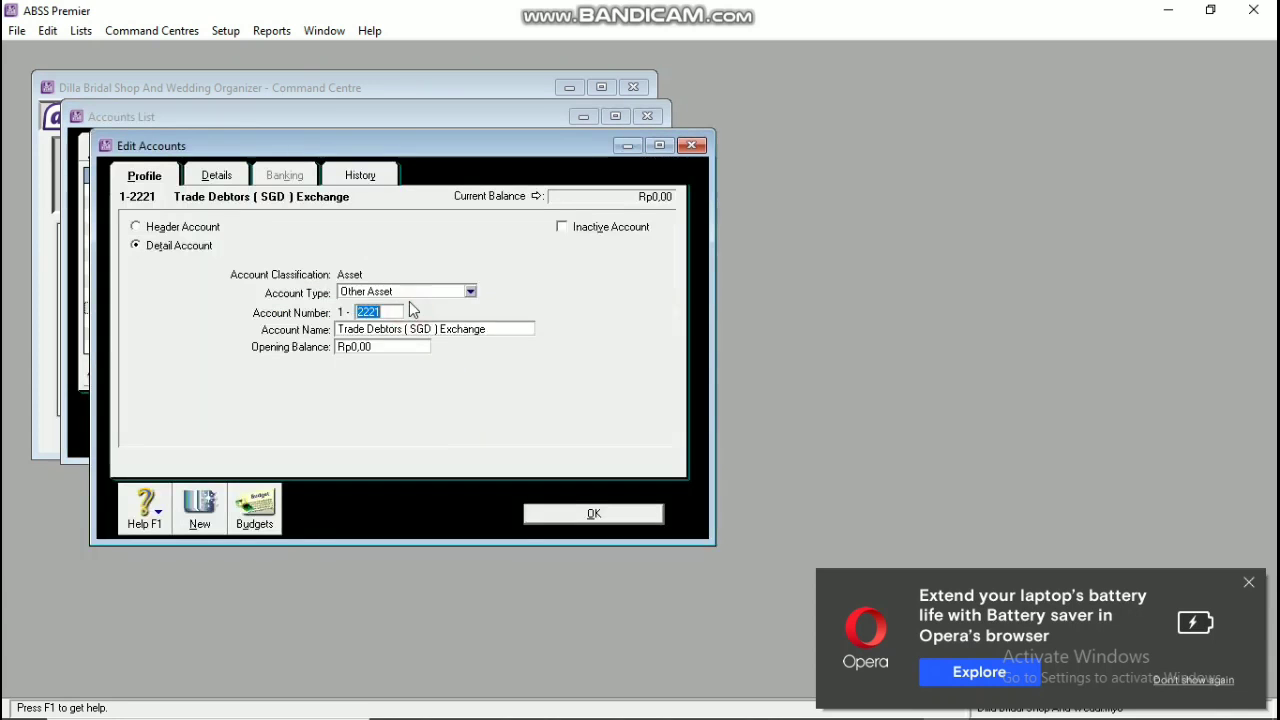
{"action": "left_click", "coordinate": [405, 291]}
{"action": "left_click", "coordinate": [405, 321]}
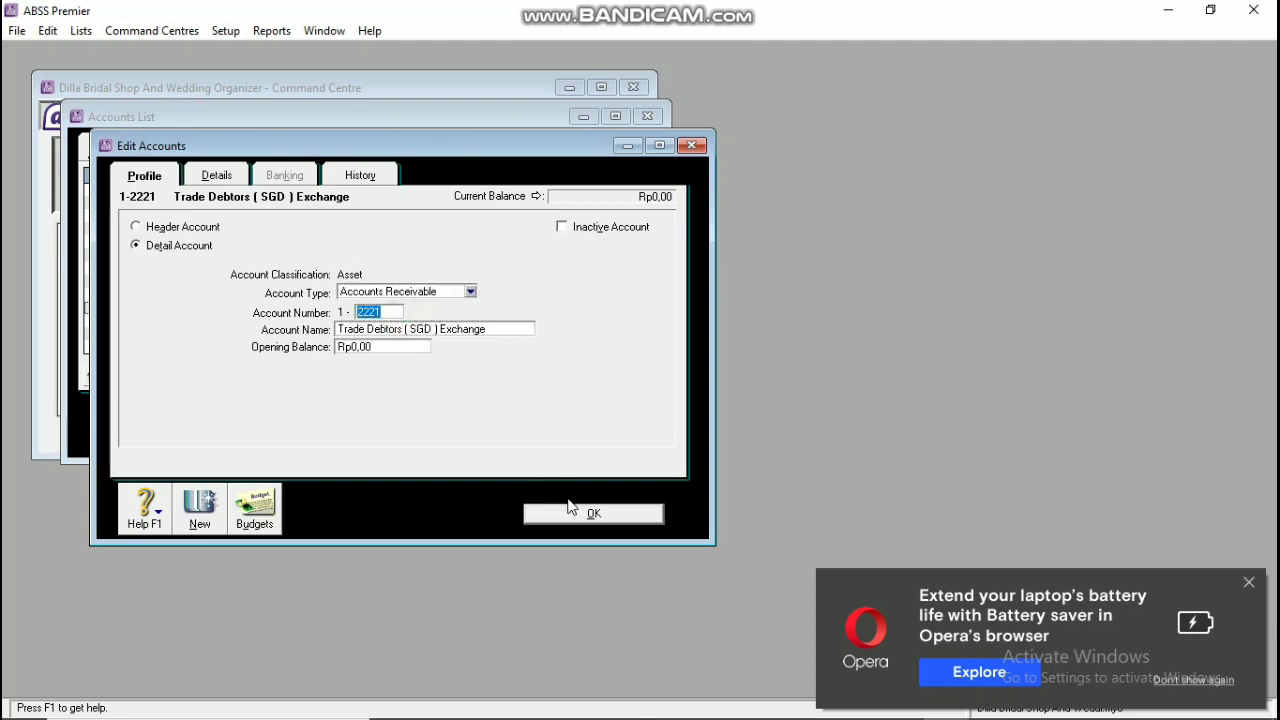
{"action": "left_click", "coordinate": [575, 513]}
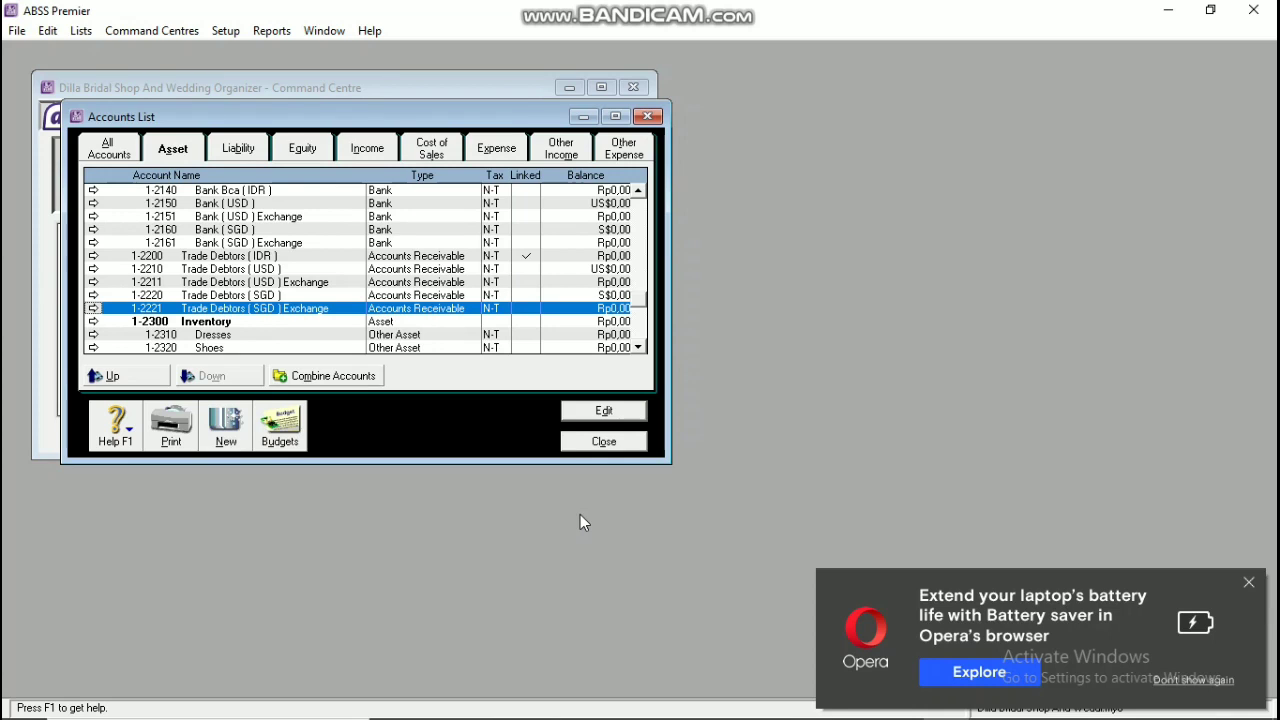
Step: Create a liability Accounts Payable account 2-2220 named Trade Creditors (USD)
{"action": "left_click", "coordinate": [238, 147]}
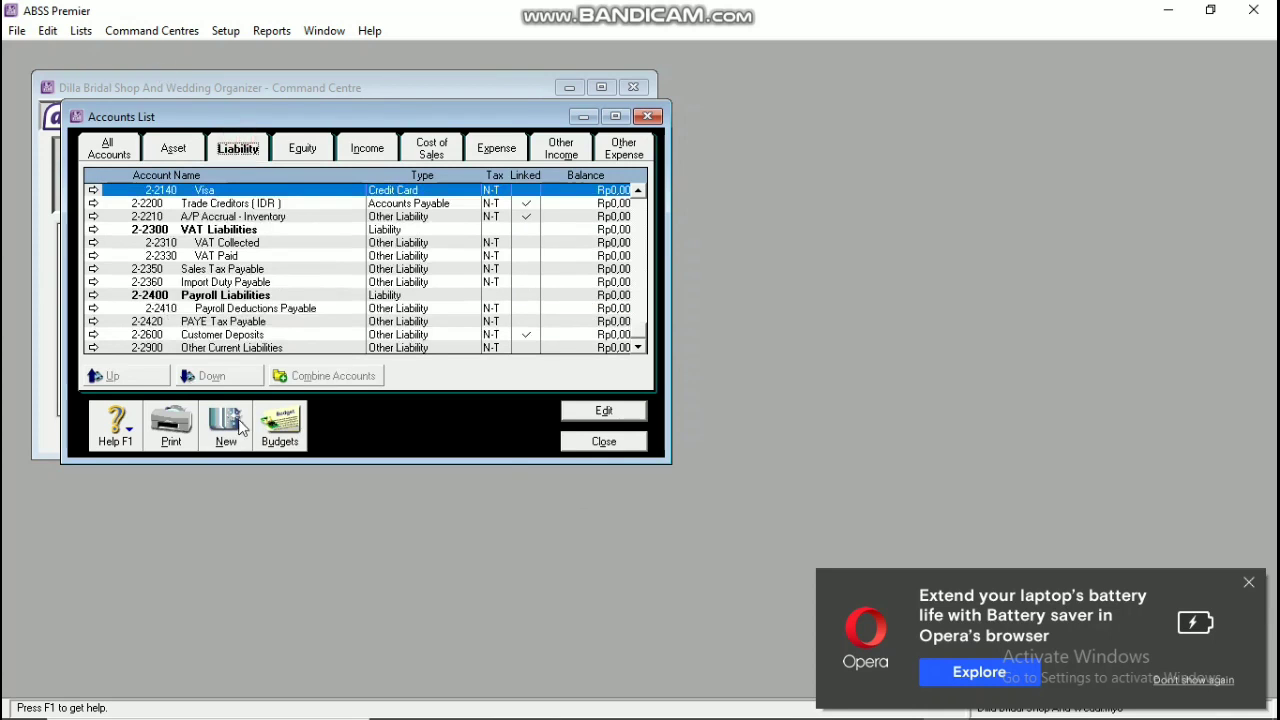
{"action": "left_click", "coordinate": [240, 425]}
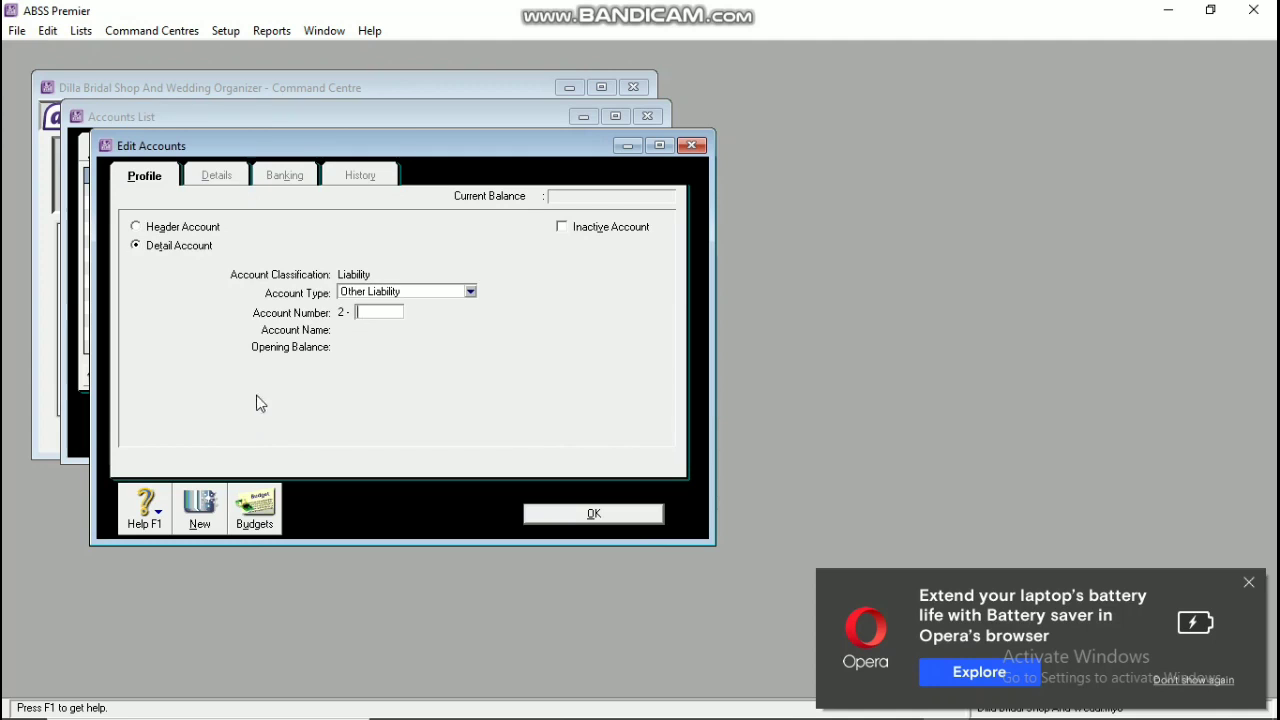
{"action": "left_click", "coordinate": [395, 293]}
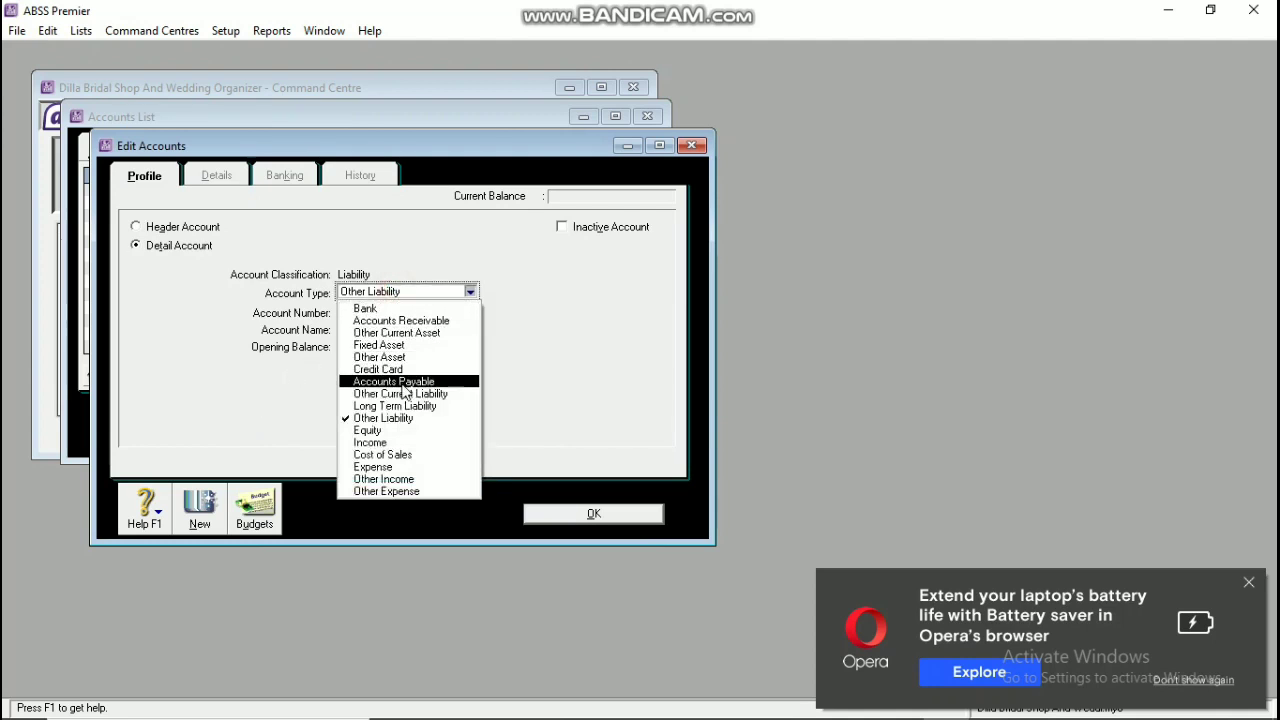
{"action": "left_click", "coordinate": [404, 389]}
{"action": "left_click", "coordinate": [382, 313]}
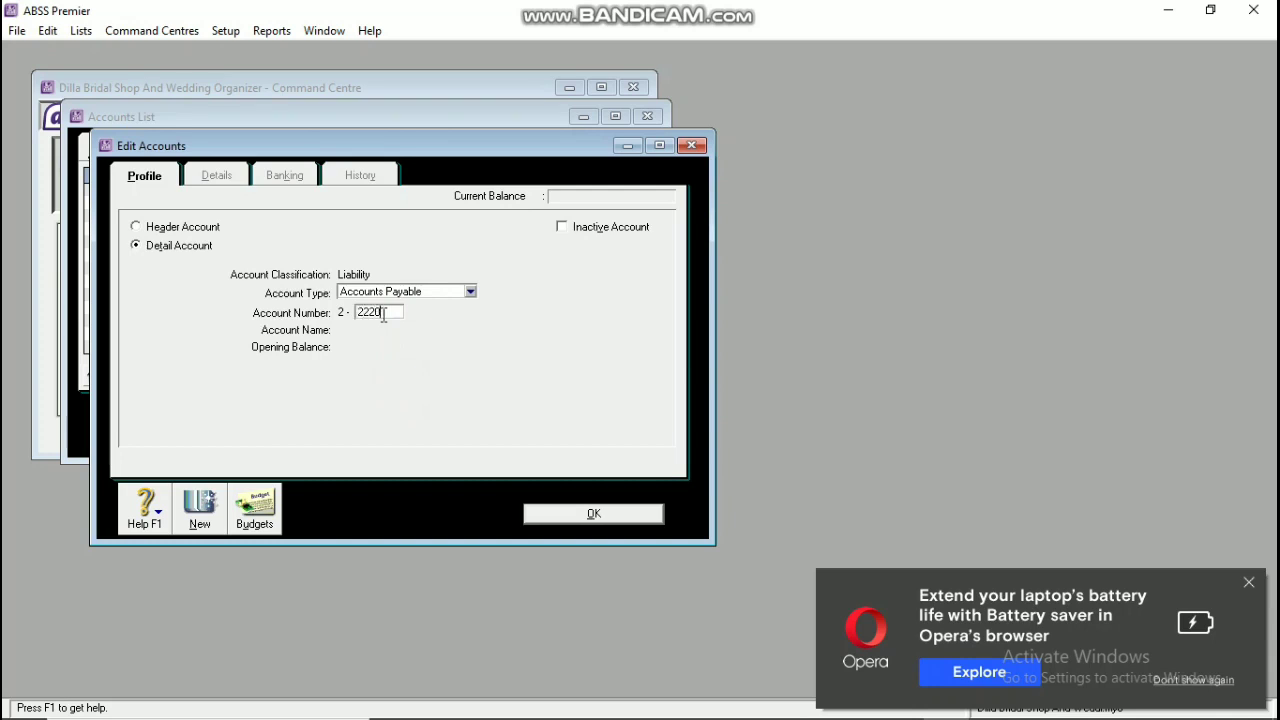
{"action": "key", "text": "Tab"}
{"action": "type", "text": "Tra"}
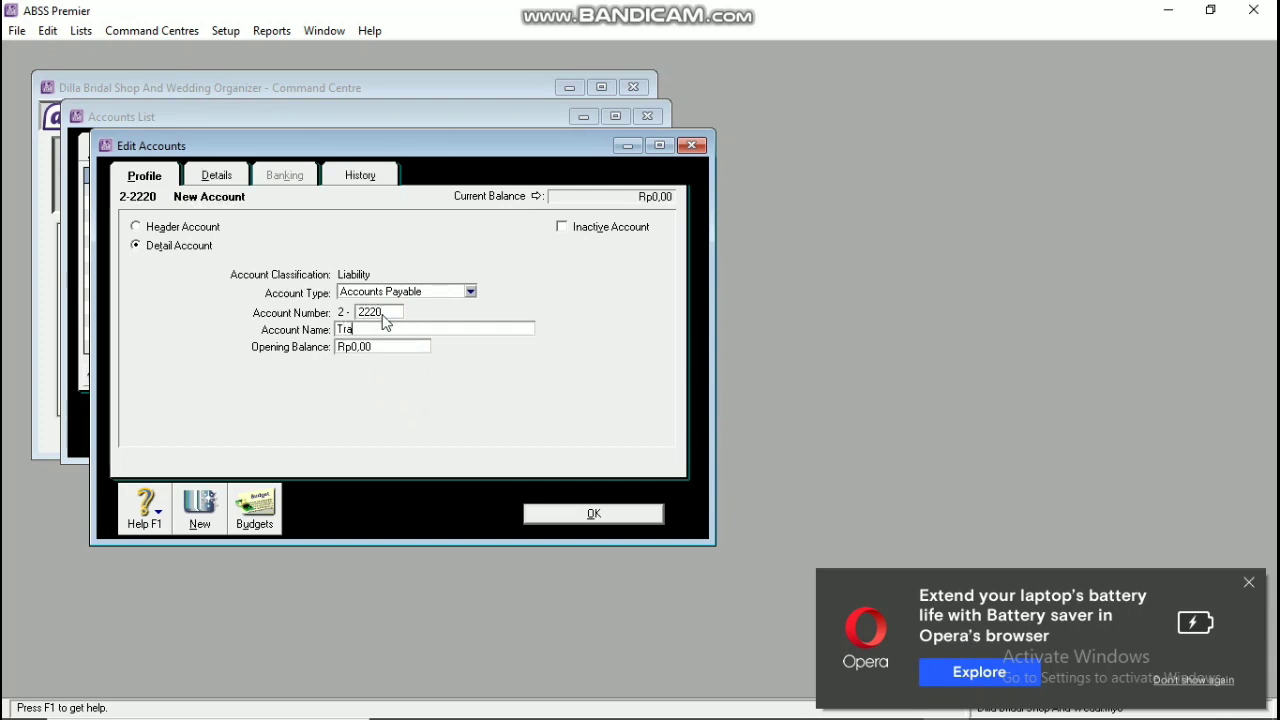
{"action": "type", "text": "de Creditors ( USD"}
Step: Set Trade Creditors' currency to United States Dollars, accept the exchange account, and save
{"action": "left_click", "coordinate": [195, 178]}
{"action": "left_click", "coordinate": [390, 342]}
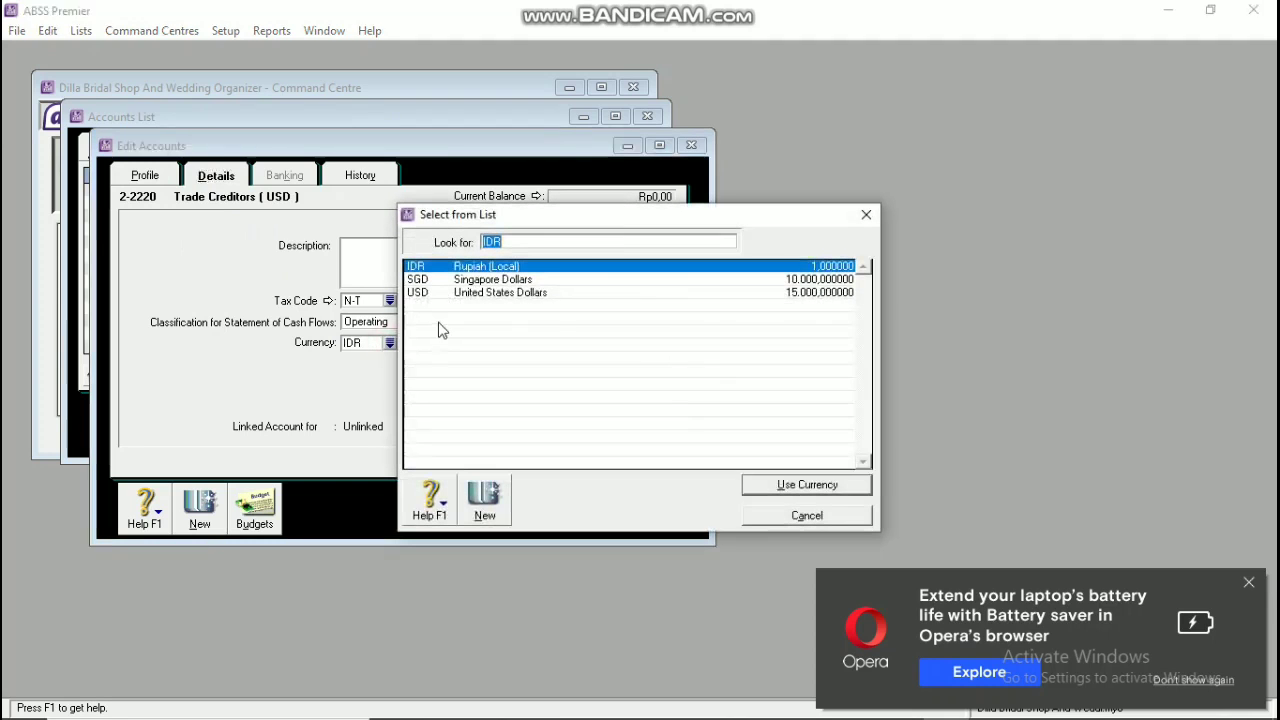
{"action": "left_click", "coordinate": [470, 292]}
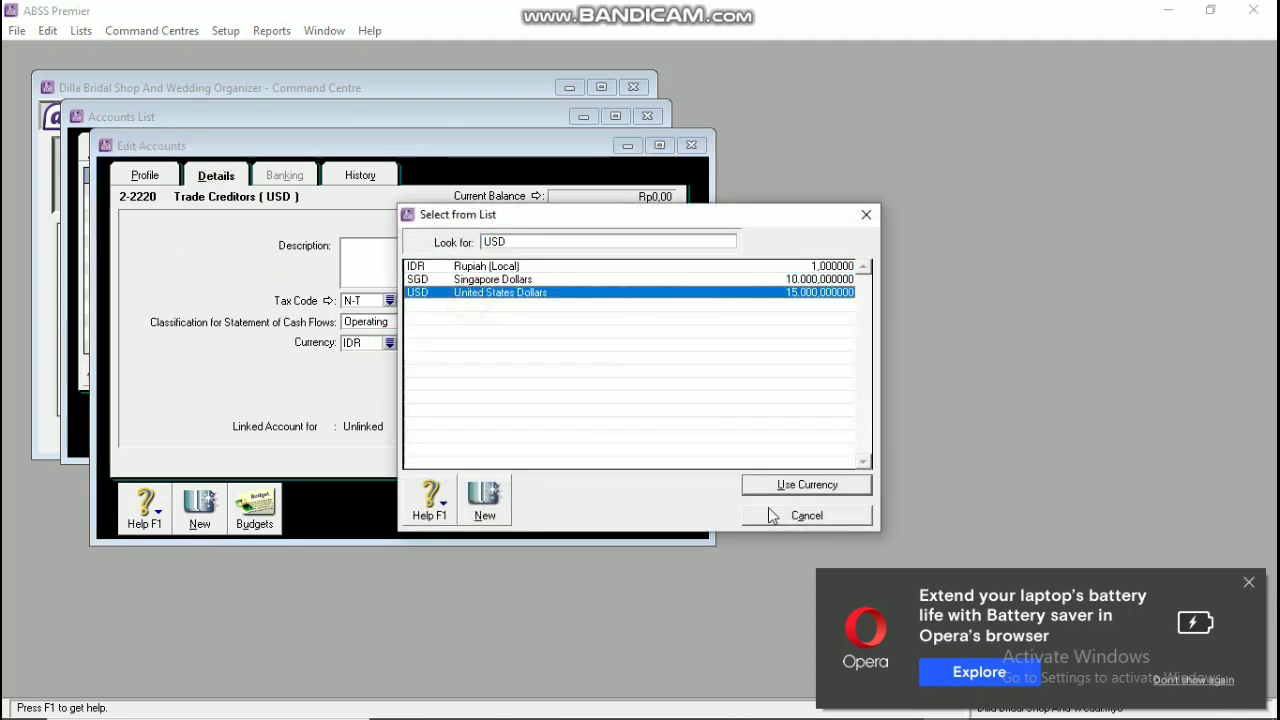
{"action": "left_click", "coordinate": [792, 485]}
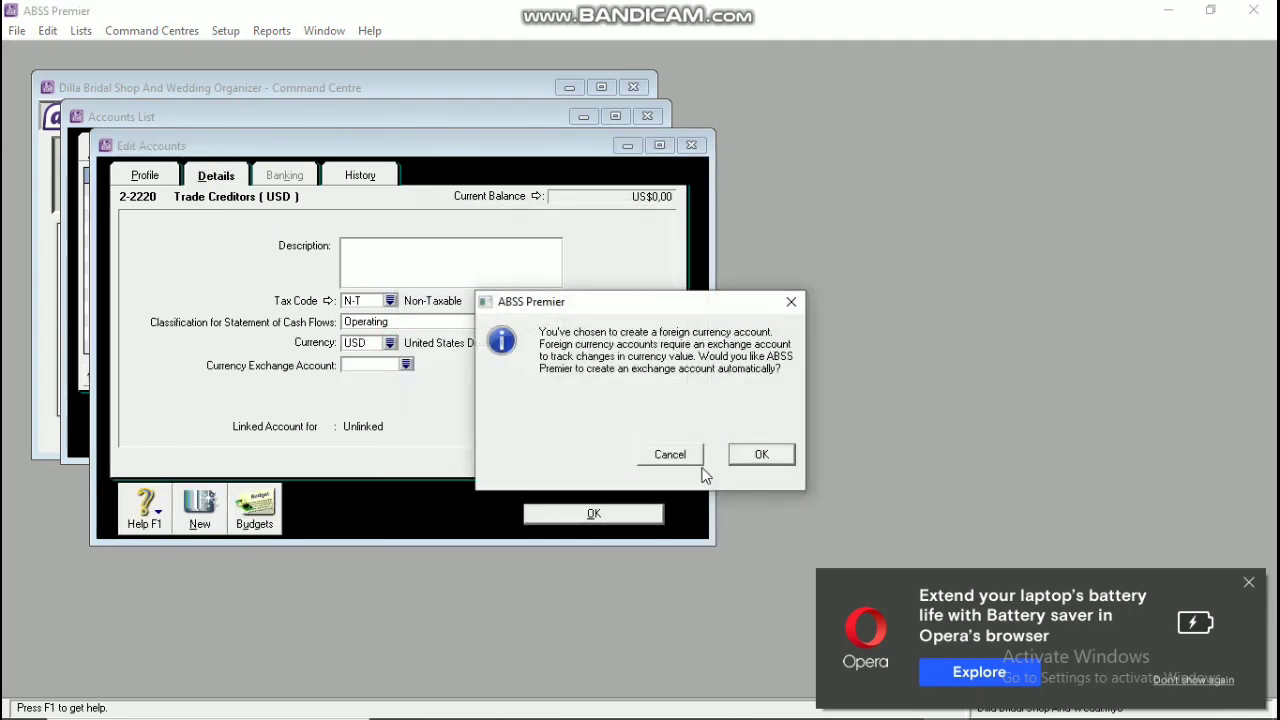
{"action": "left_click", "coordinate": [755, 455]}
{"action": "left_click", "coordinate": [605, 514]}
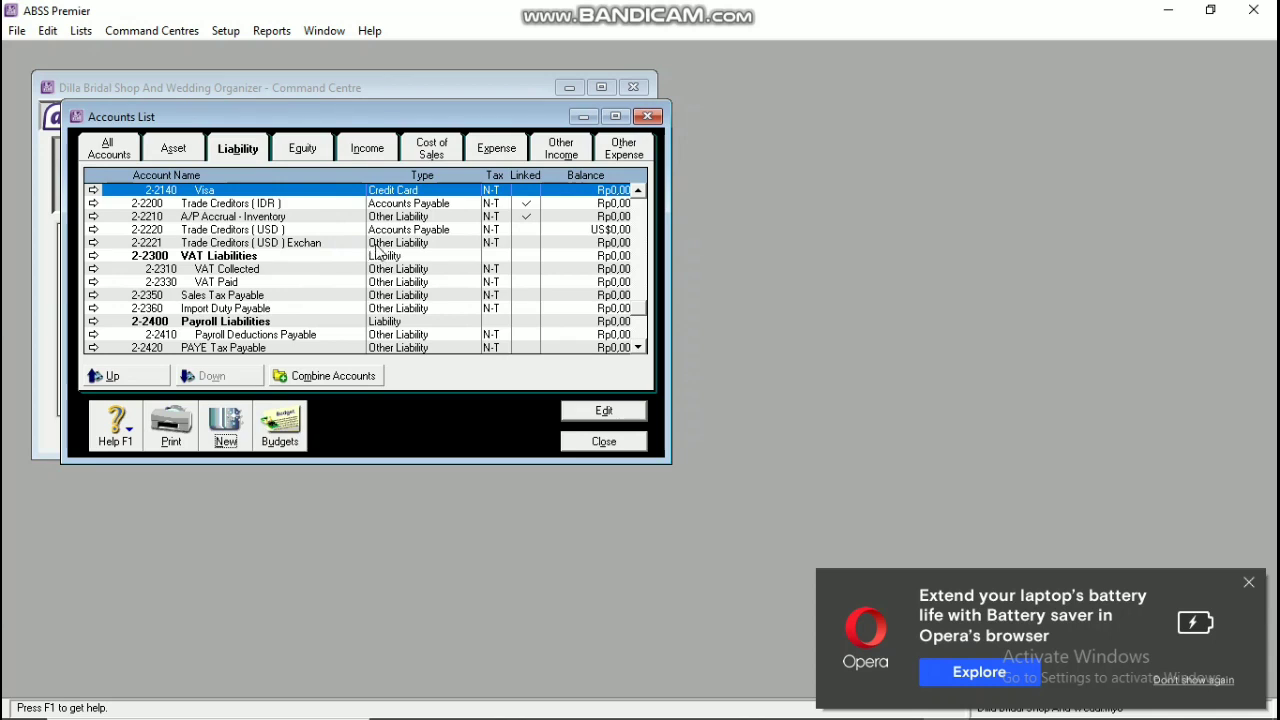
Step: Change the exchange account 2-2221 to account type Accounts Payable
{"action": "double_click", "coordinate": [378, 243]}
{"action": "left_click", "coordinate": [402, 292]}
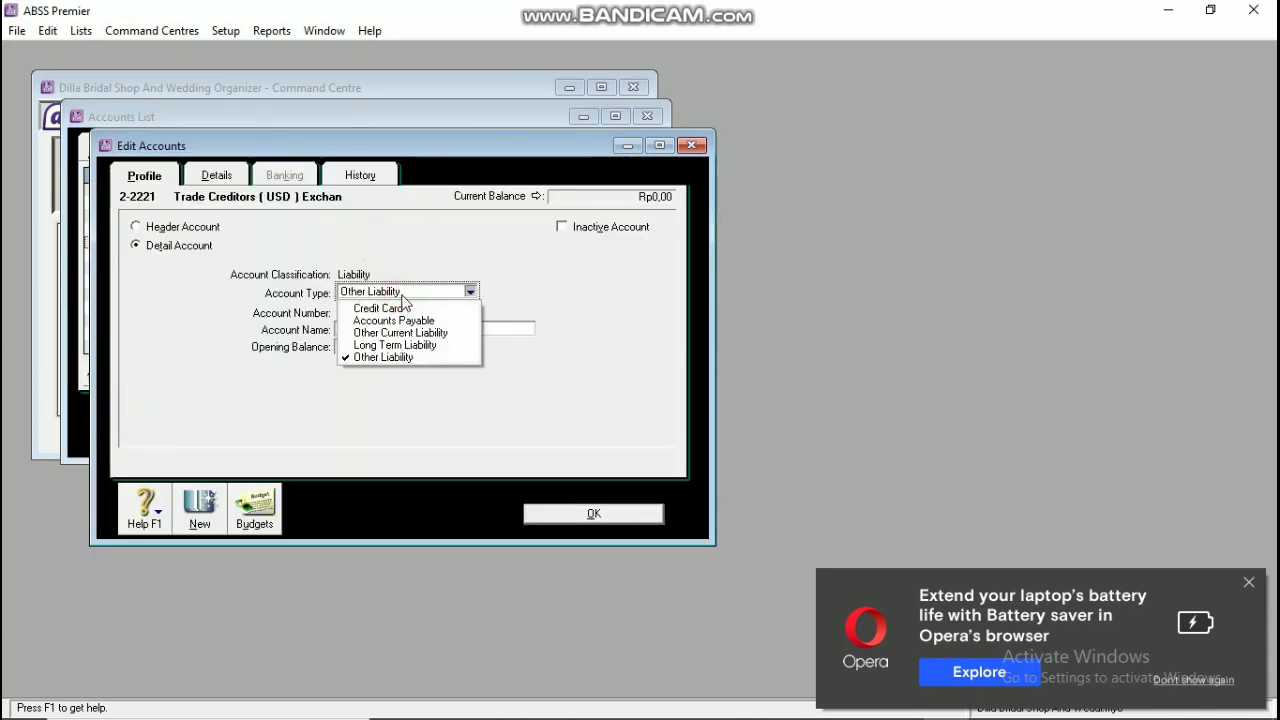
{"action": "left_click", "coordinate": [386, 318]}
{"action": "left_click", "coordinate": [586, 520]}
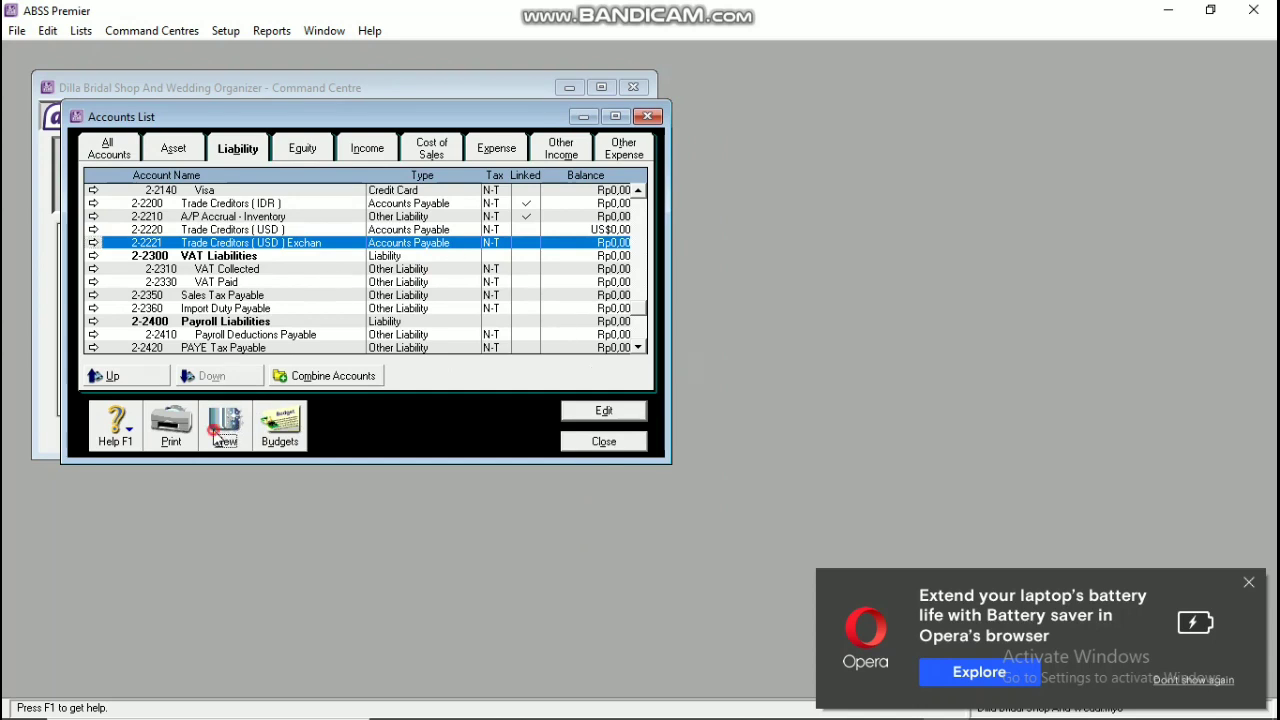
Step: Create liability account 2-2230 Trade Creditors (SGD) in SGD with an auto-created exchange account
{"action": "left_click", "coordinate": [220, 430]}
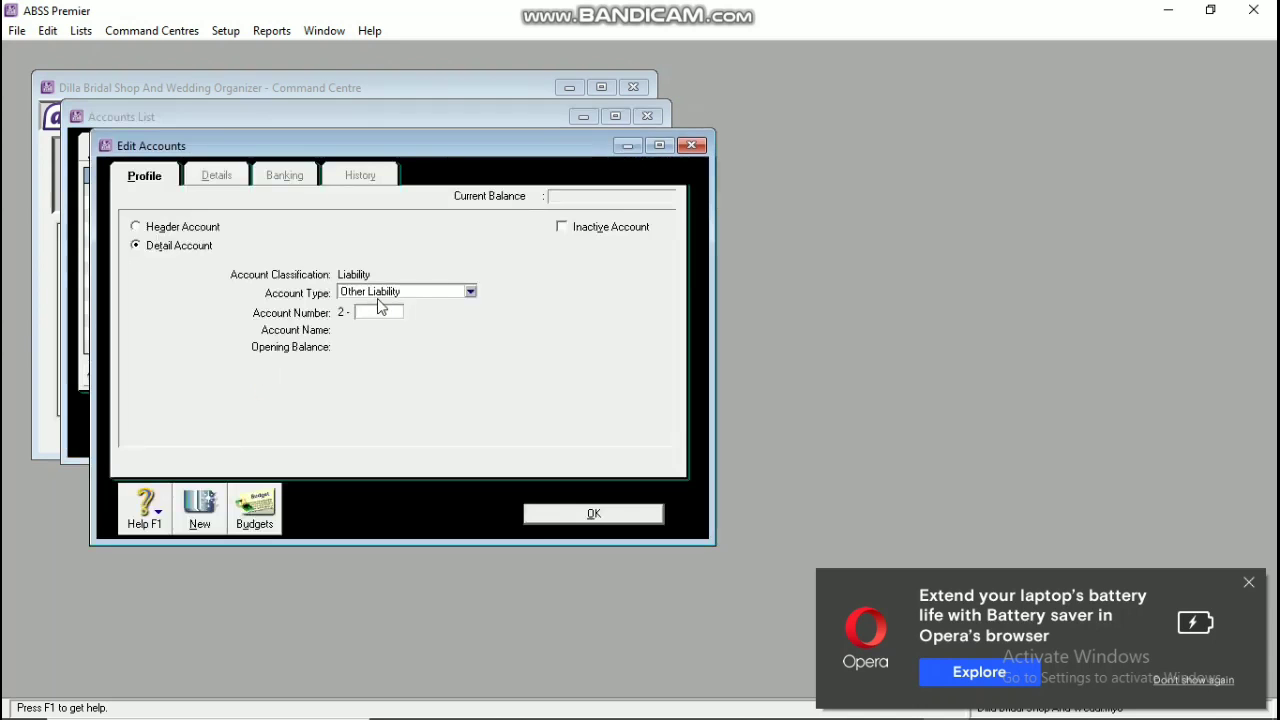
{"action": "type", "text": "2230"}
{"action": "key", "text": "Tab"}
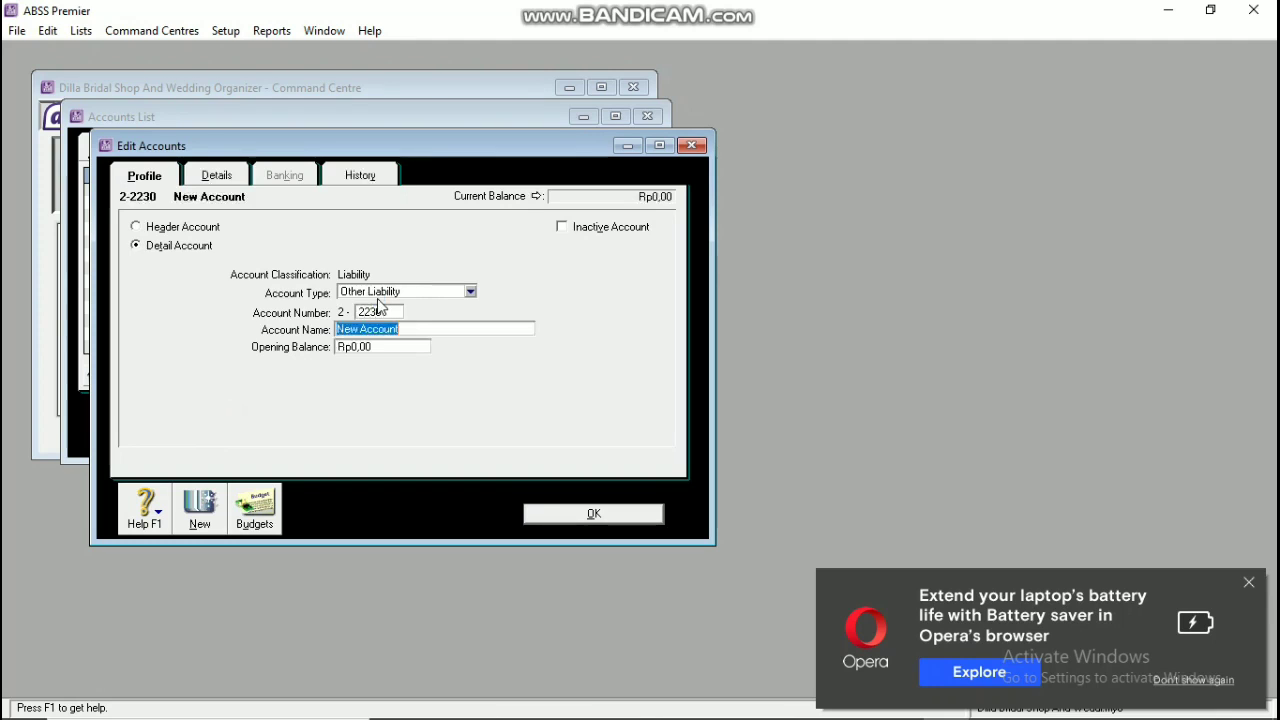
{"action": "type", "text": "Trade Creditor"}
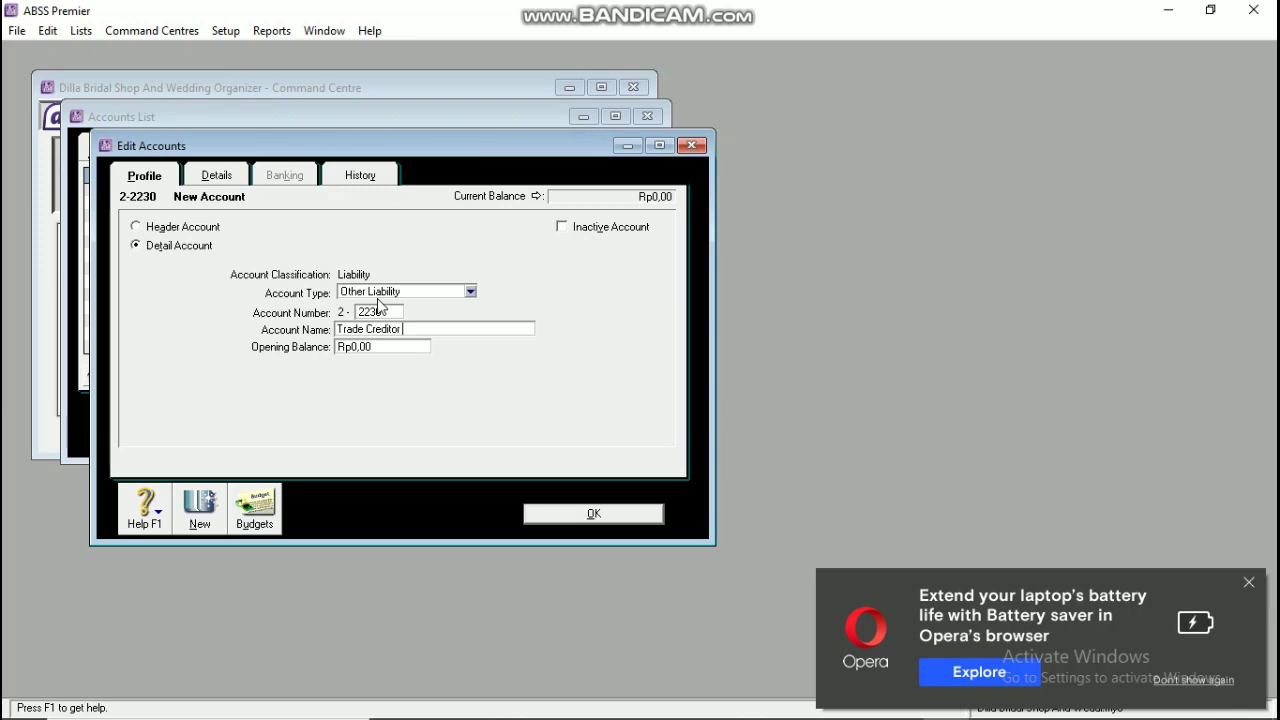
{"action": "type", "text": "s ( SGD"}
{"action": "left_click", "coordinate": [230, 175]}
{"action": "left_click", "coordinate": [390, 342]}
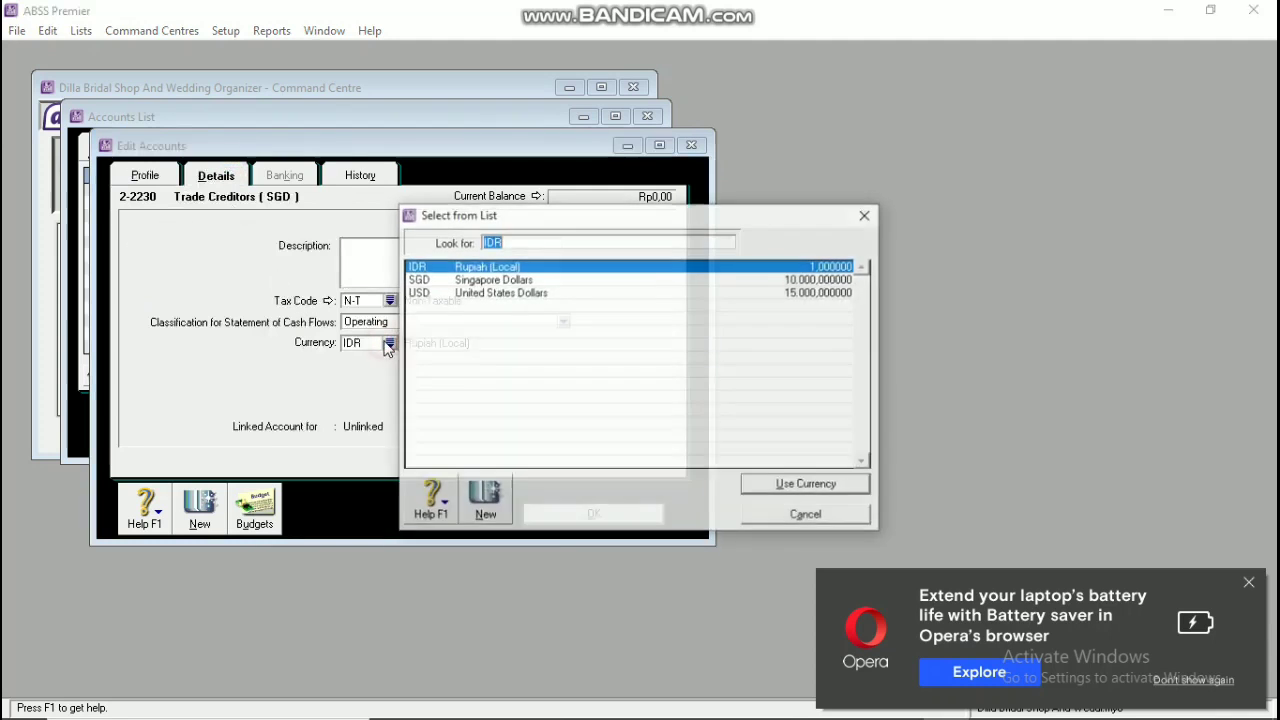
{"action": "type", "text": "SGD"}
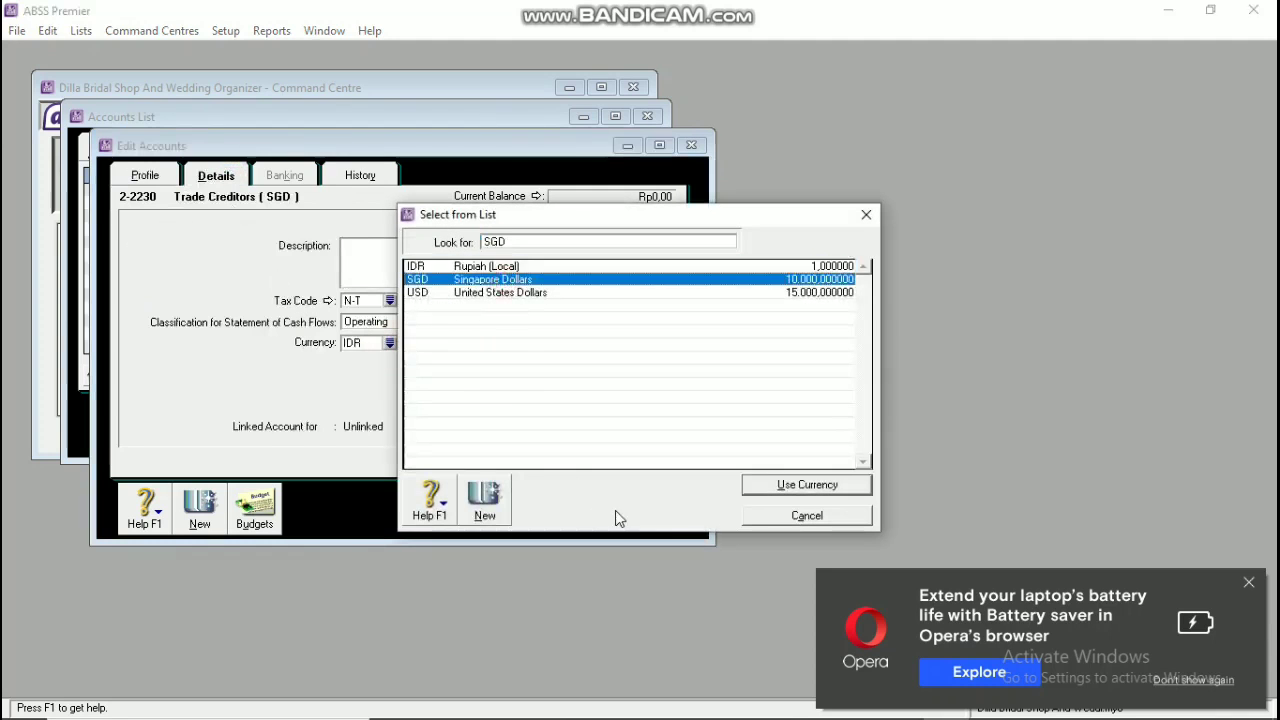
{"action": "left_click", "coordinate": [777, 484]}
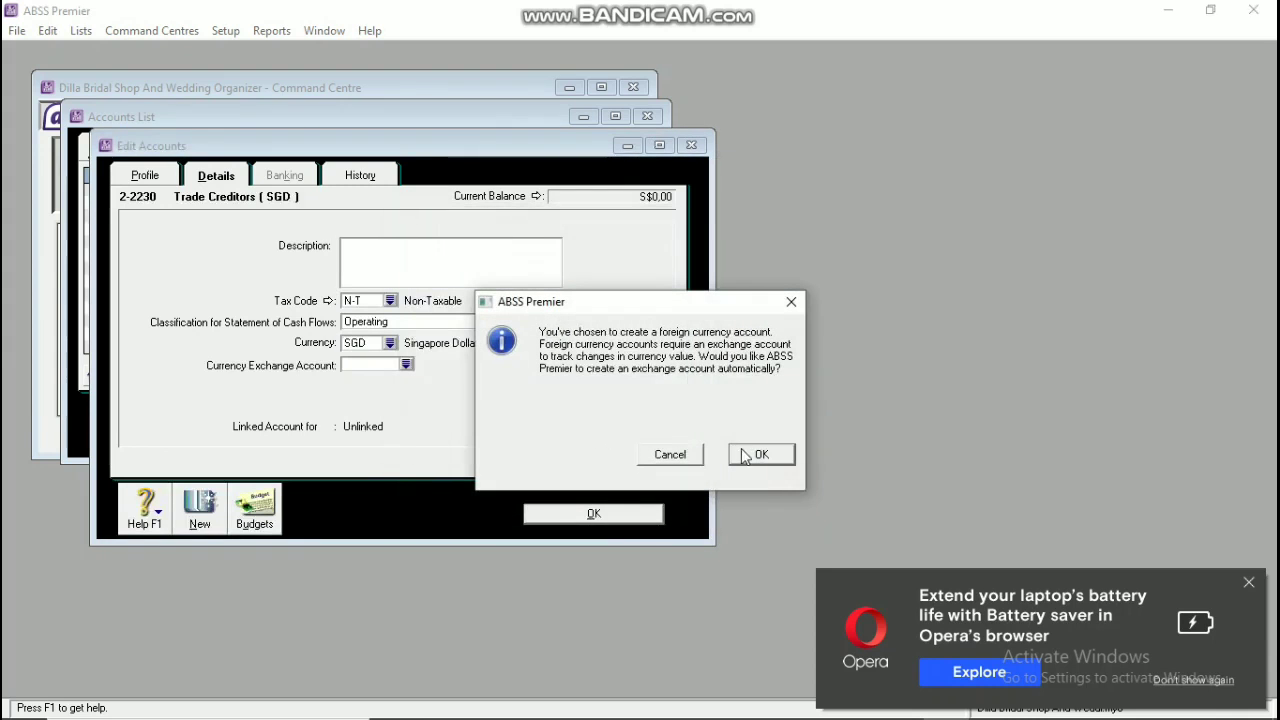
{"action": "left_click", "coordinate": [745, 451]}
{"action": "left_click", "coordinate": [627, 519]}
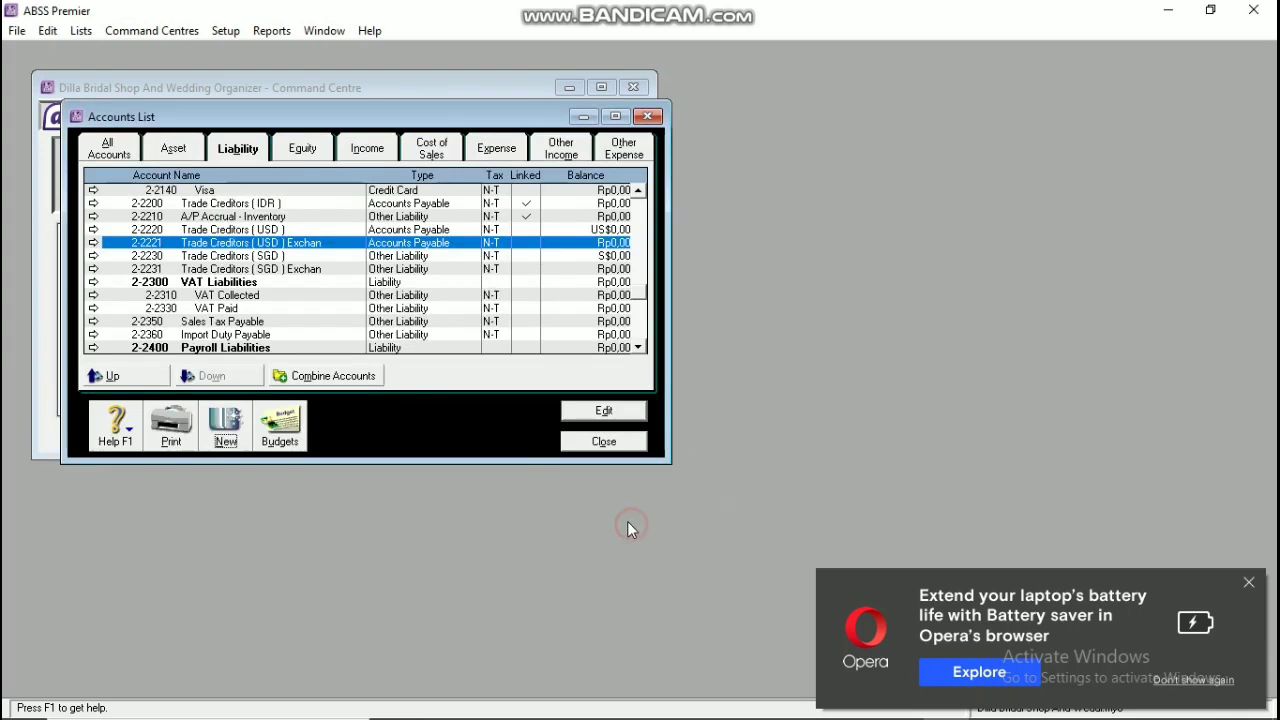
Step: Set exchange account 2-2231 to type Accounts Payable, then go to Setup > Balances
{"action": "double_click", "coordinate": [394, 267]}
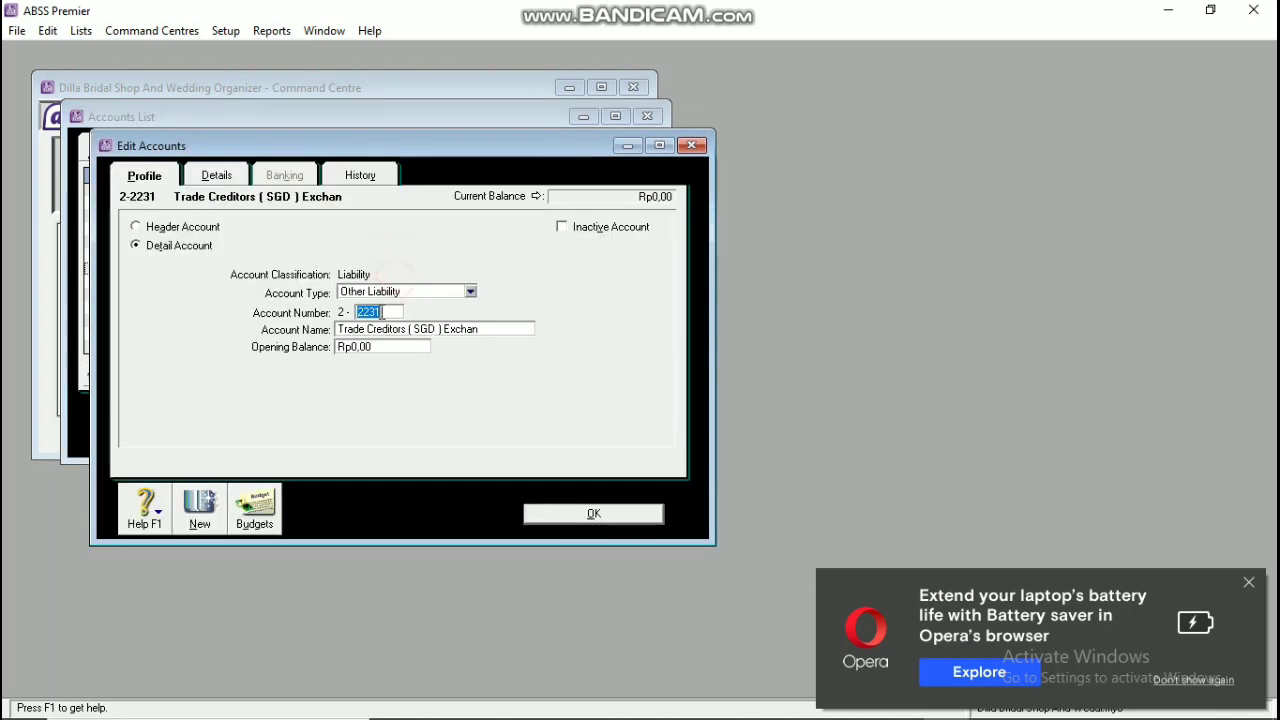
{"action": "left_click", "coordinate": [390, 294]}
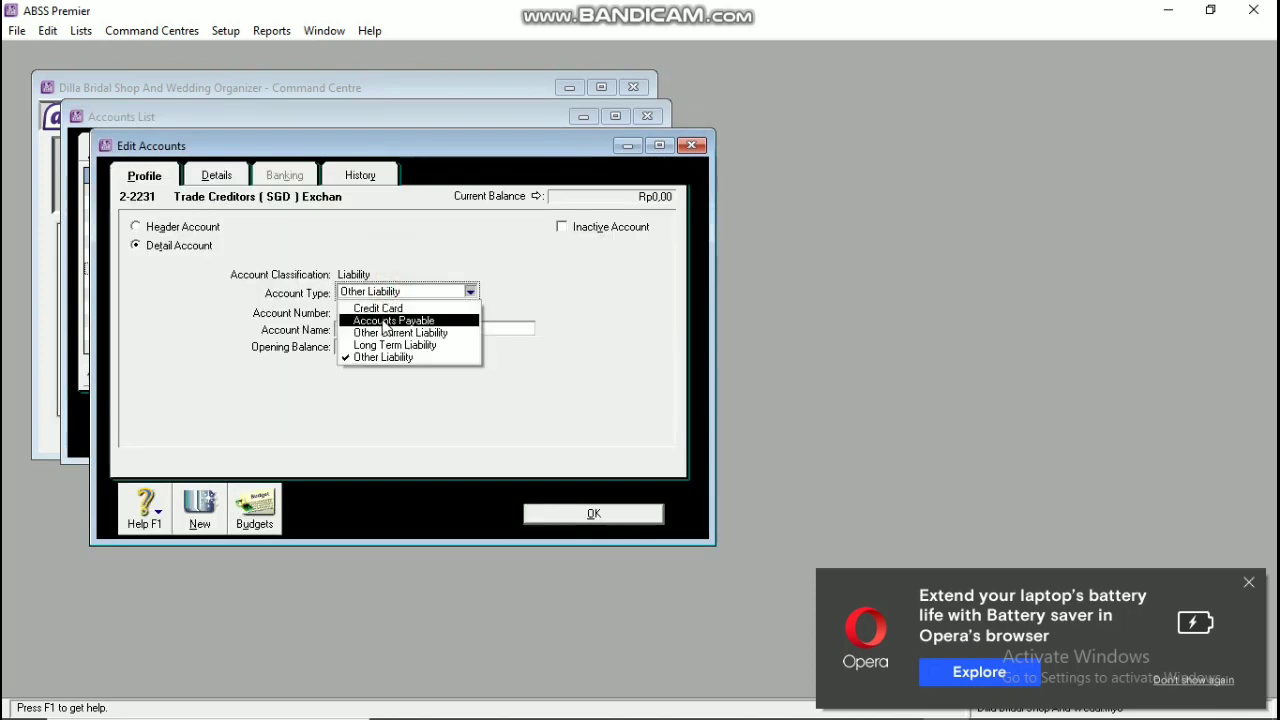
{"action": "left_click", "coordinate": [395, 332]}
{"action": "left_click", "coordinate": [395, 291]}
{"action": "left_click", "coordinate": [388, 320]}
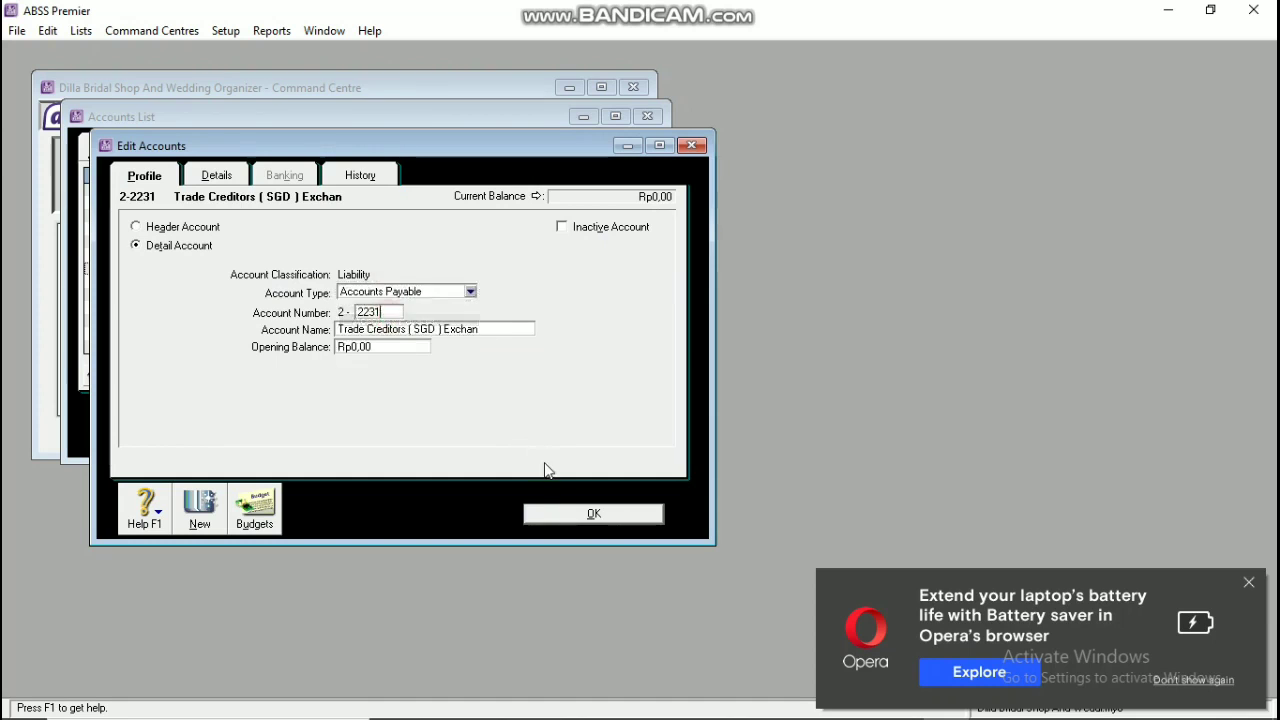
{"action": "left_click", "coordinate": [560, 513]}
{"action": "left_click", "coordinate": [225, 30]}
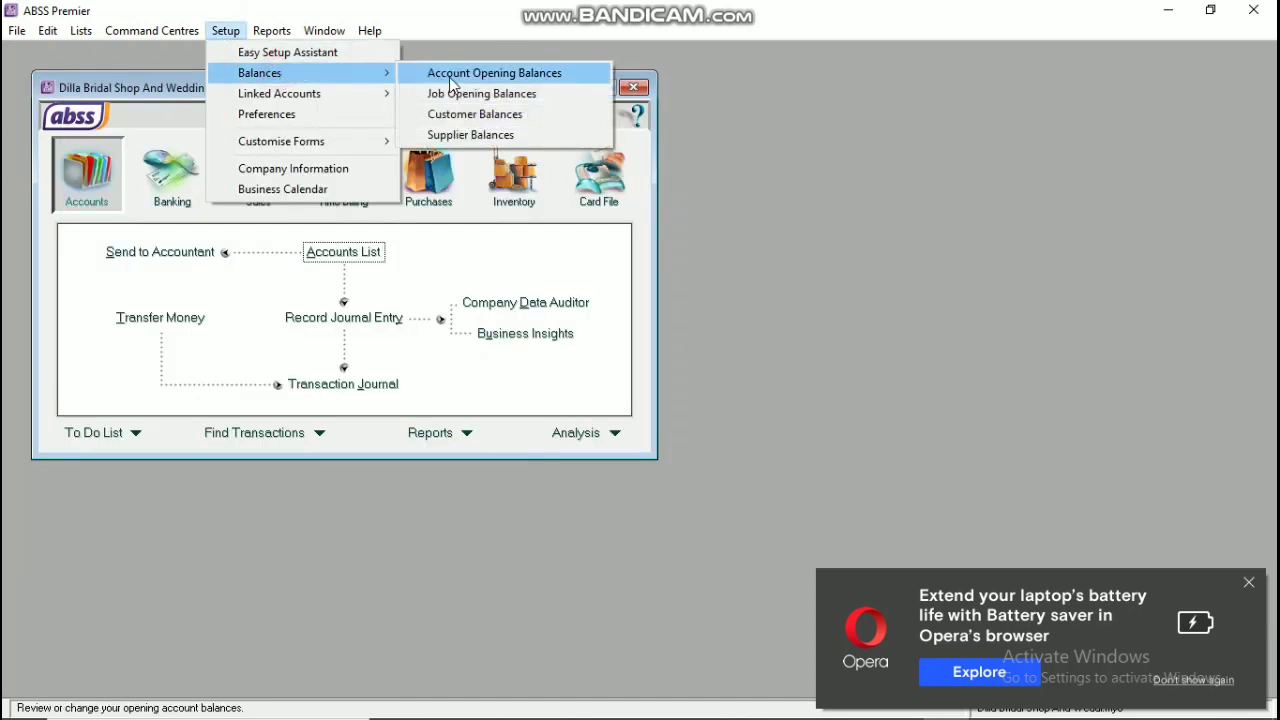
{"action": "left_click", "coordinate": [451, 74]}
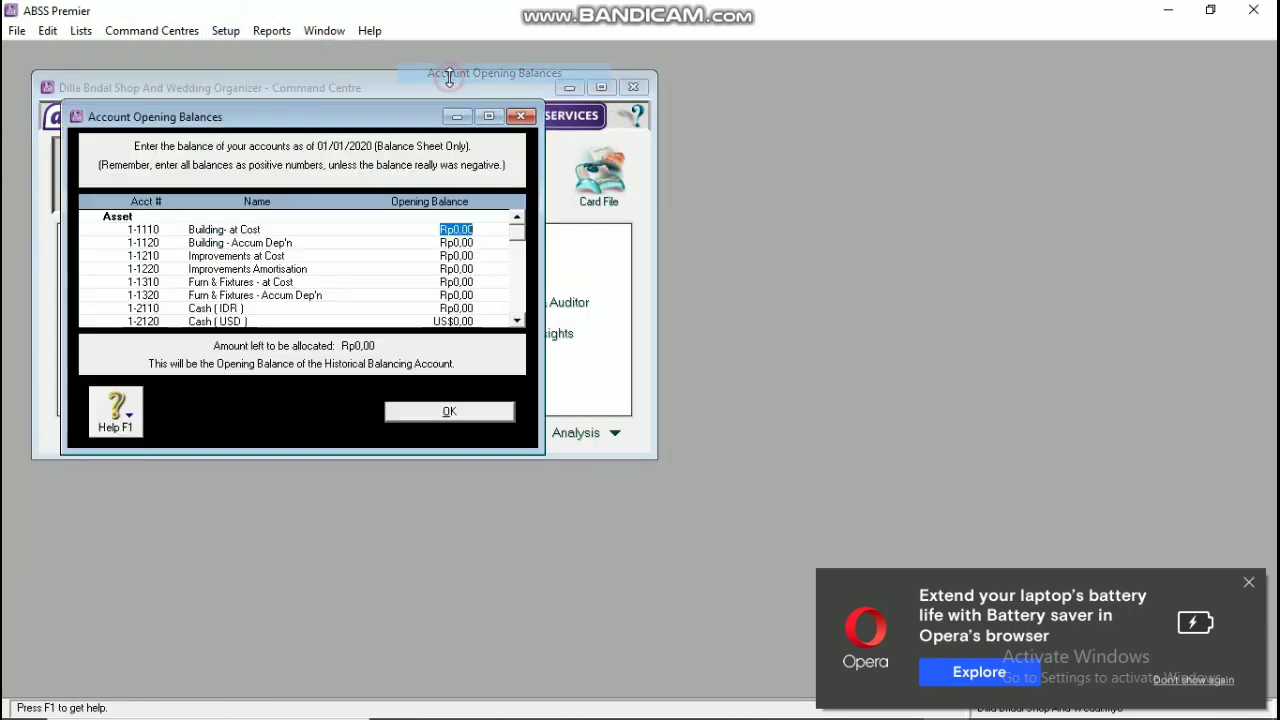
Step: Enter opening balances: Building at Cost 50.000.000, depreciation -100.000.000, Cash (IDR) 25.000.000, Cash (USD) 1000
{"action": "left_click", "coordinate": [1248, 582]}
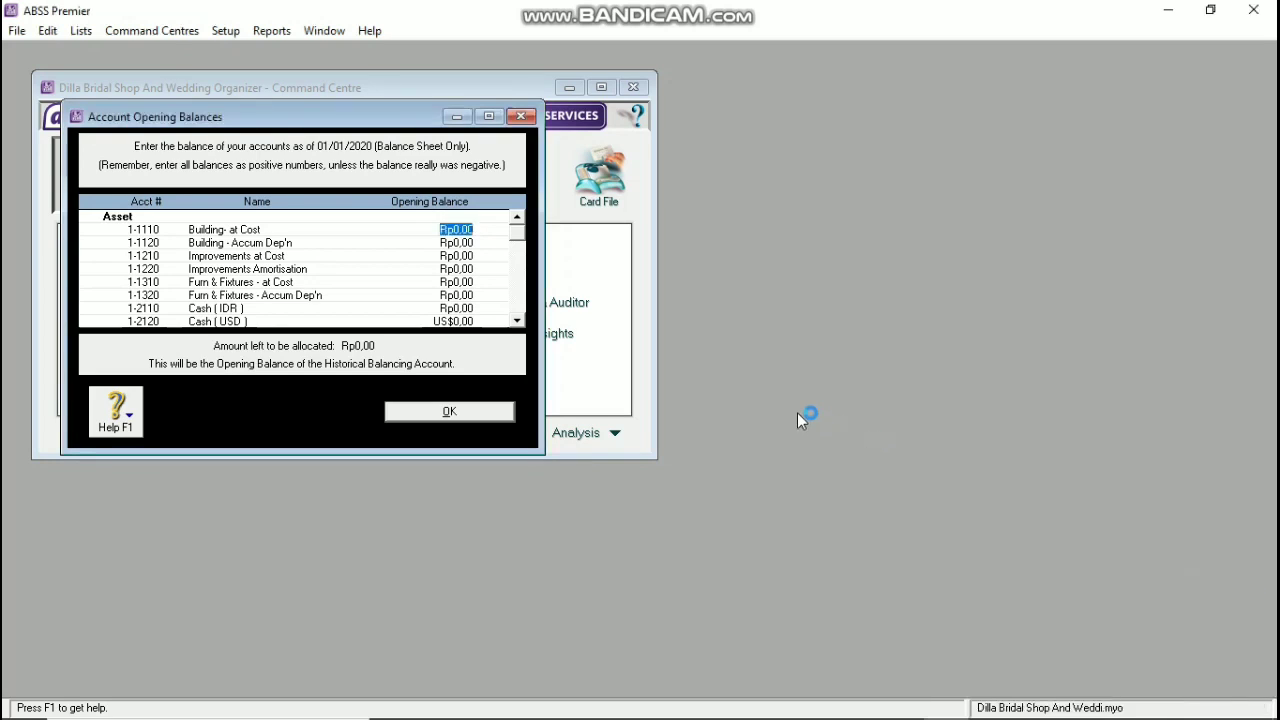
{"action": "type", "text": "50."}
{"action": "type", "text": "000.000"}
{"action": "key", "text": "Tab"}
{"action": "type", "text": "-"}
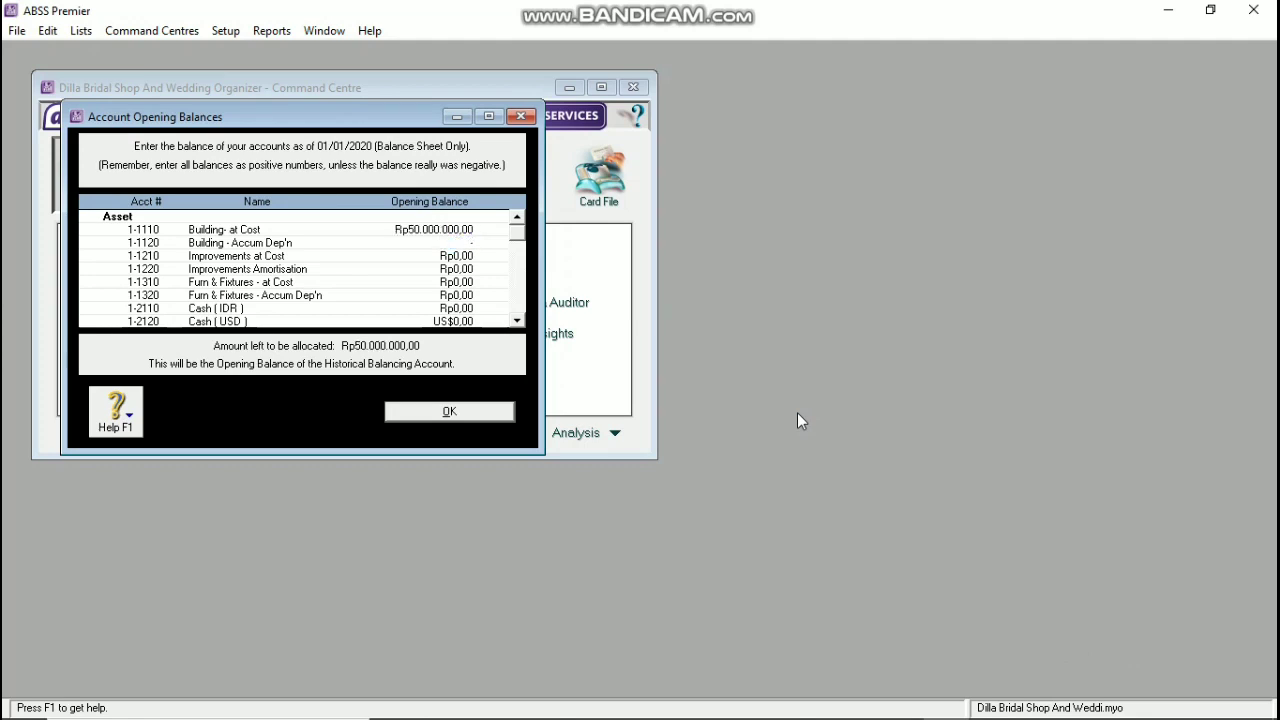
{"action": "type", "text": "Rp100.000.000"}
{"action": "key", "text": "Tab"}
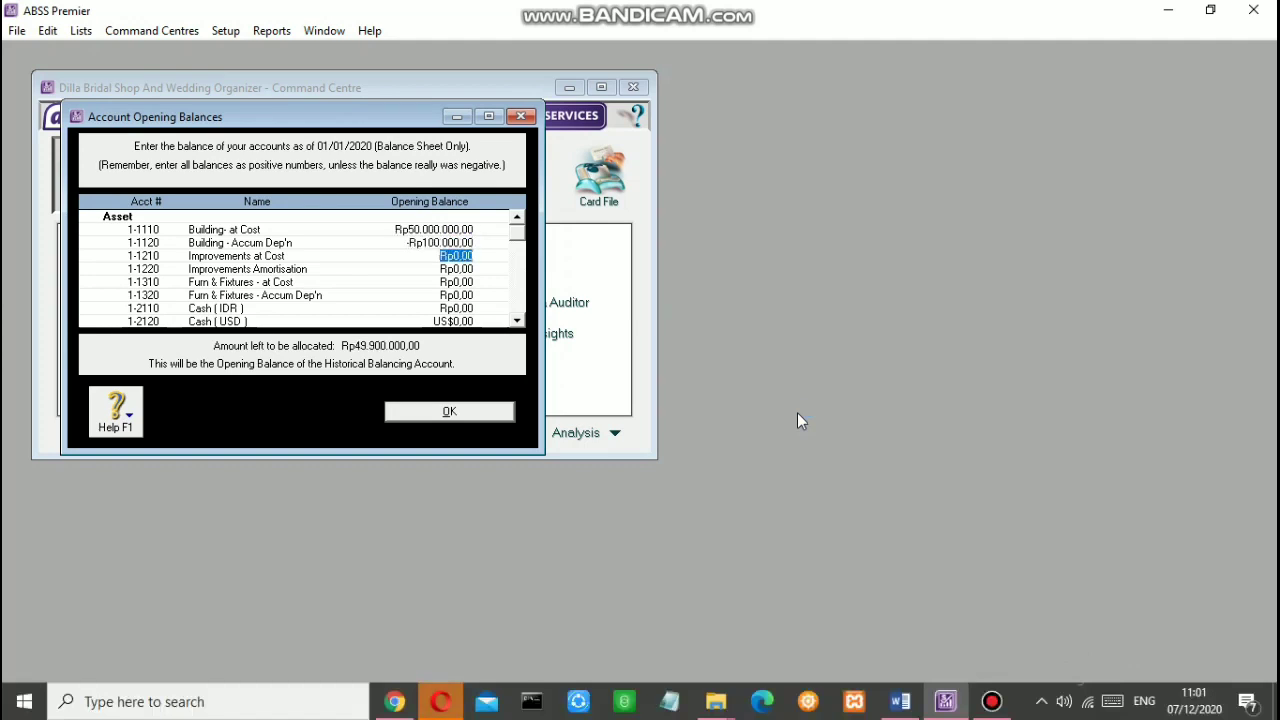
{"action": "key", "text": "Tab"}
{"action": "key", "text": "Tab"}
{"action": "key", "text": "Tab"}
{"action": "key", "text": "Tab"}
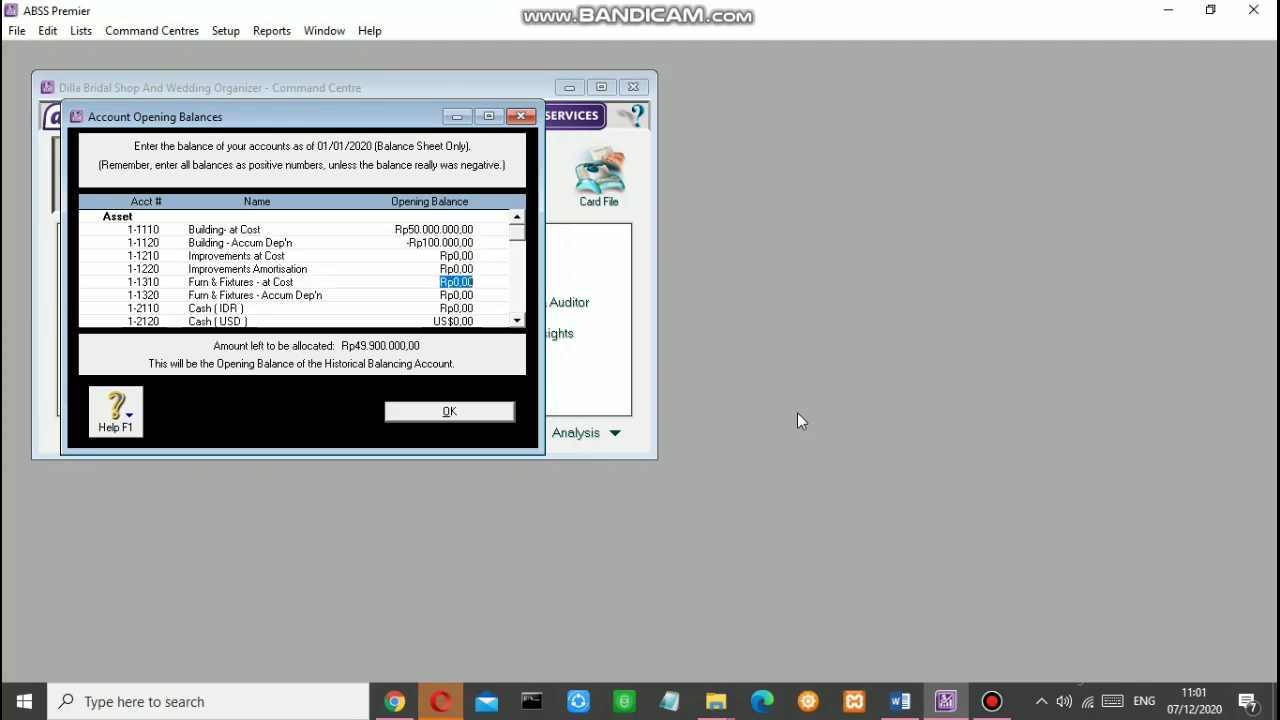
{"action": "type", "text": "25000000"}
{"action": "key", "text": "Tab"}
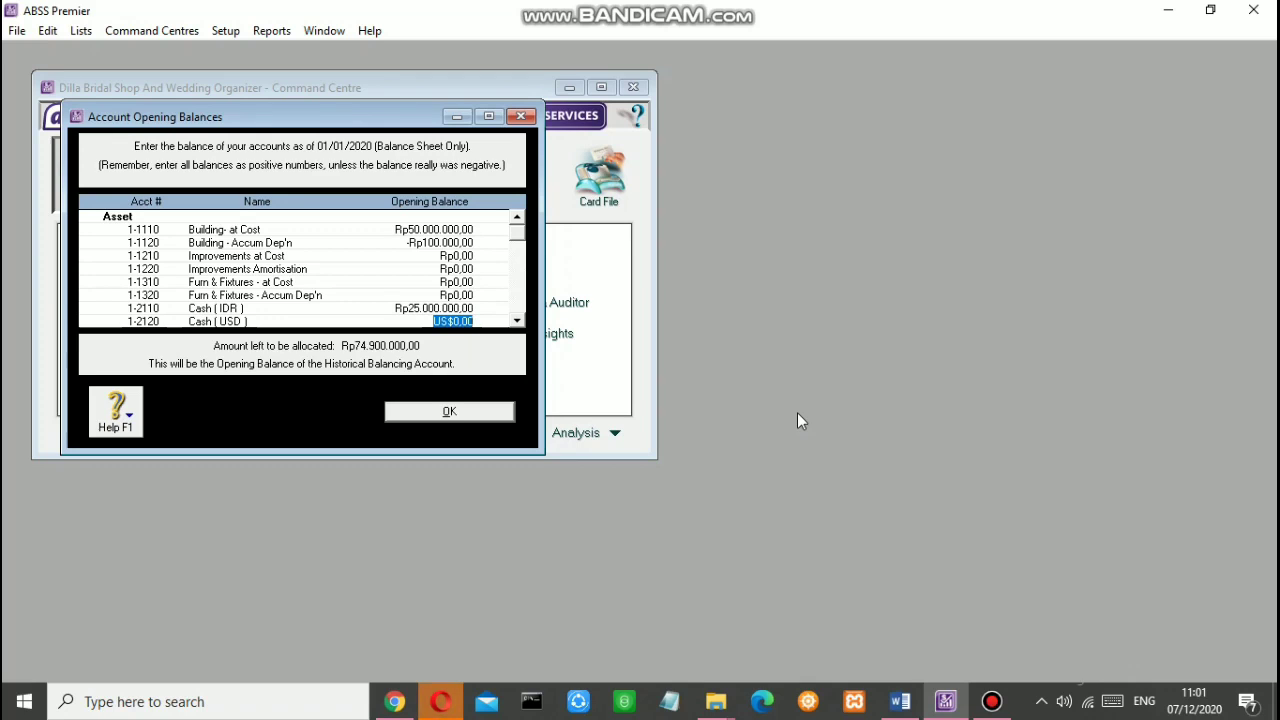
{"action": "type", "text": "1000"}
{"action": "key", "text": "Tab"}
{"action": "left_click", "coordinate": [725, 520]}
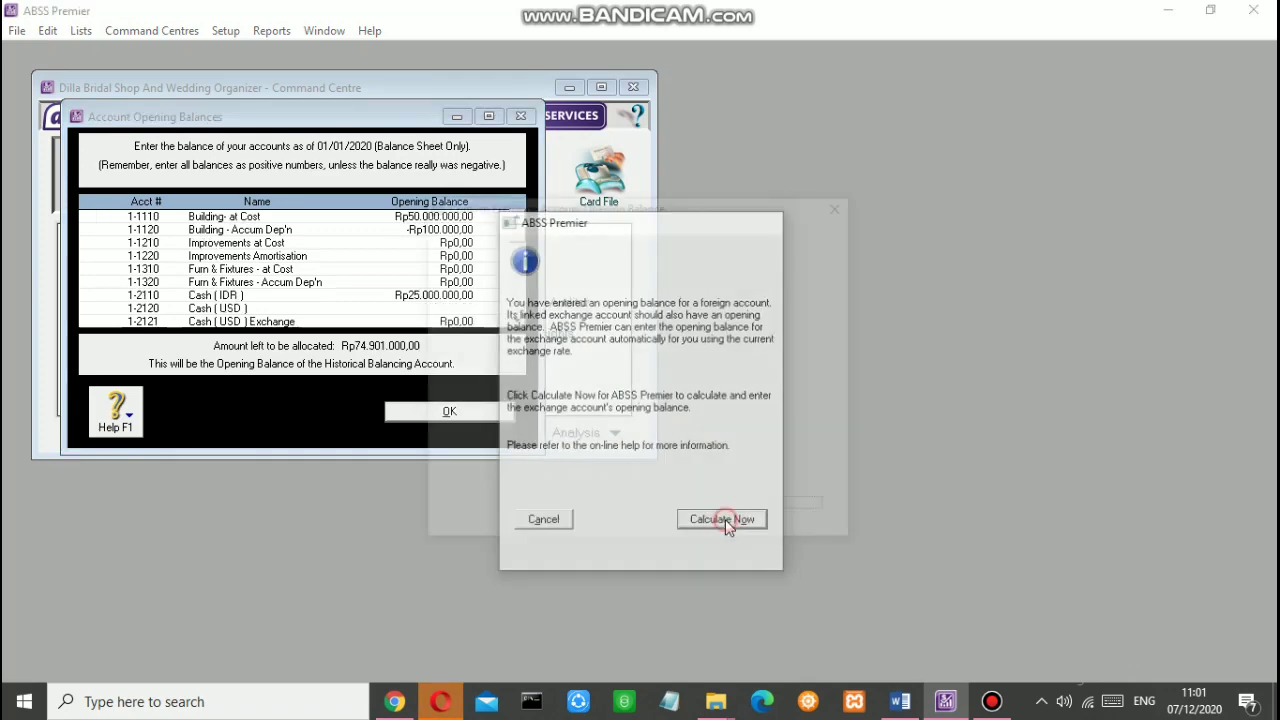
Step: Accept the Cash (USD) exchange balance and enter Cash (SGD) 800 with its calculated exchange balance
{"action": "left_click", "coordinate": [812, 509]}
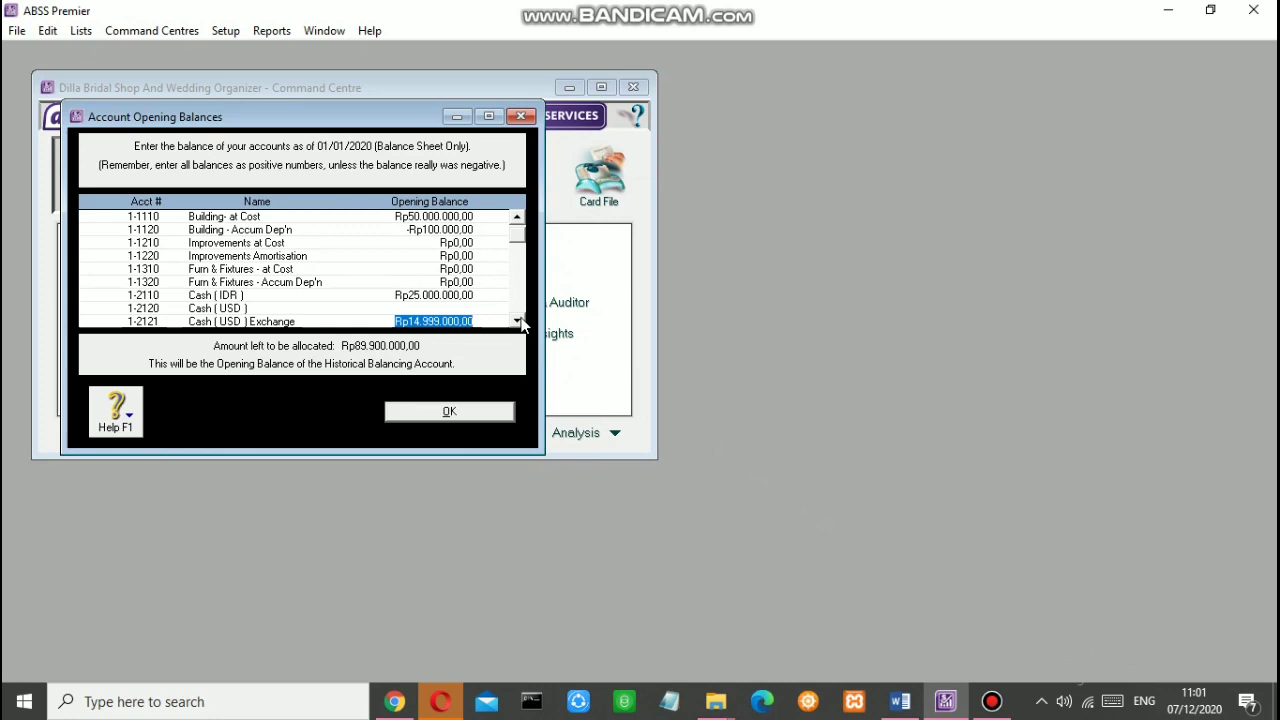
{"action": "key", "text": "Tab"}
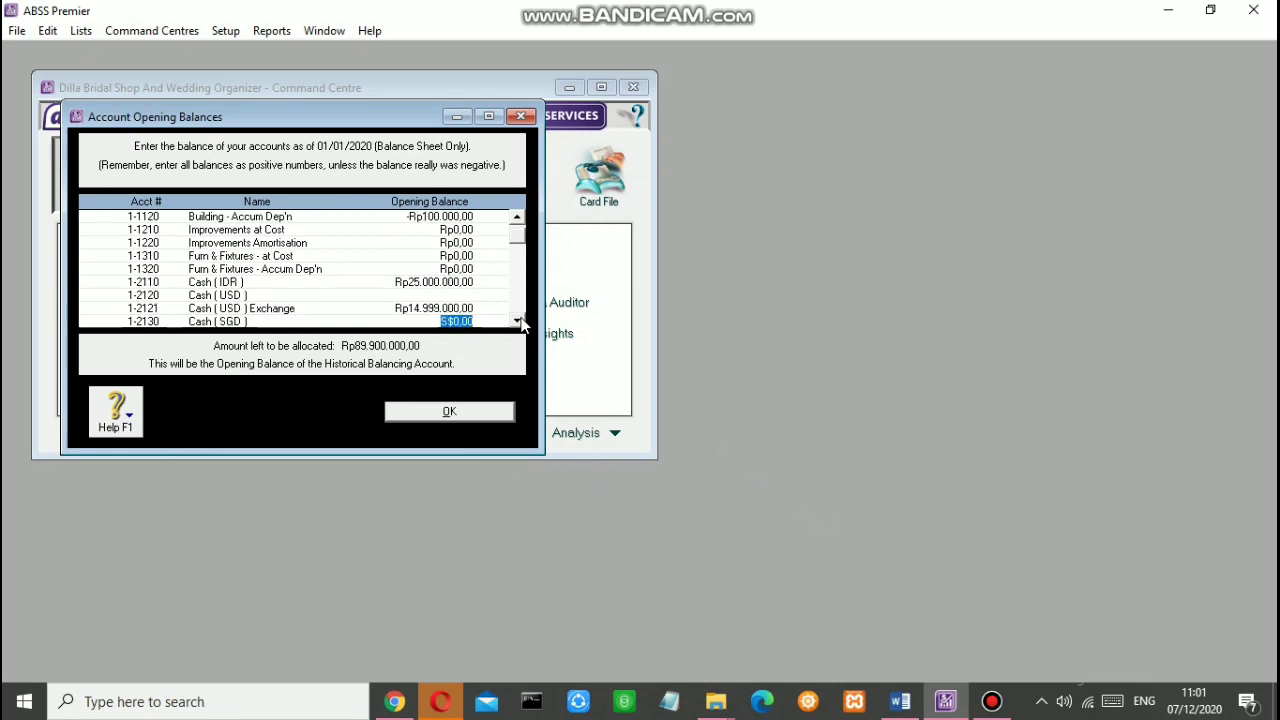
{"action": "type", "text": "800"}
{"action": "key", "text": "Tab"}
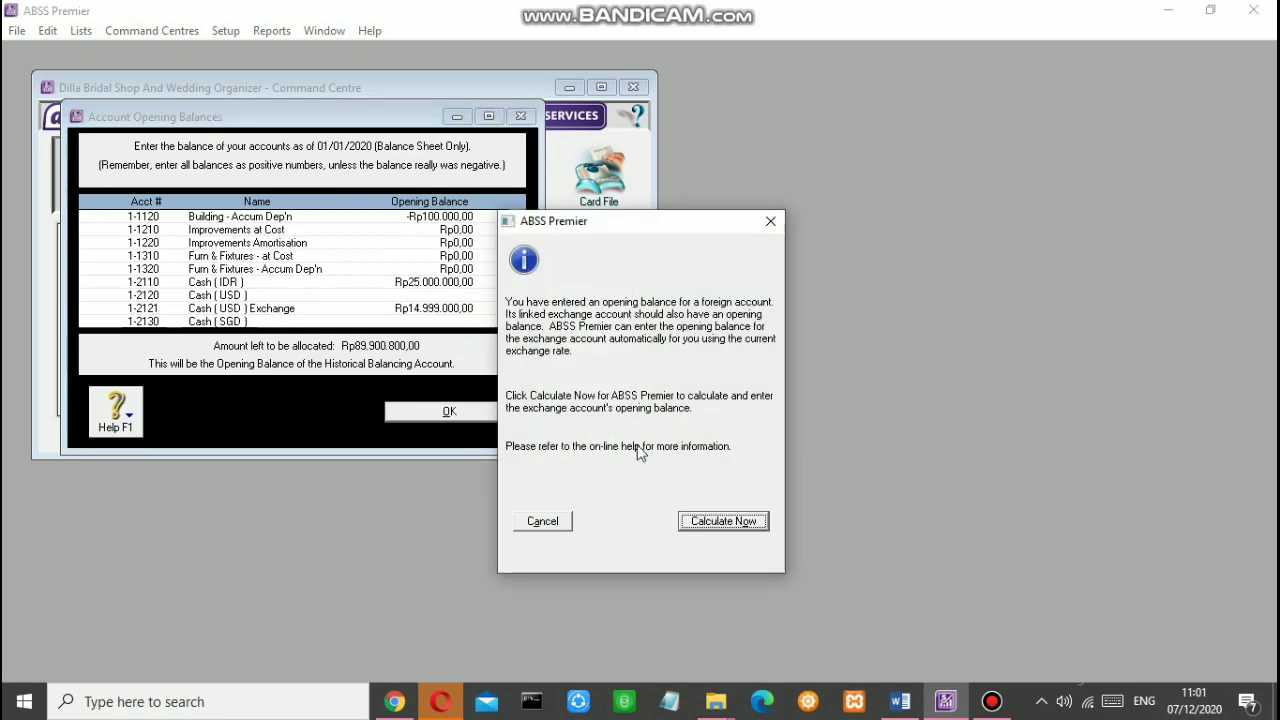
{"action": "left_click", "coordinate": [720, 520]}
{"action": "left_click", "coordinate": [795, 509]}
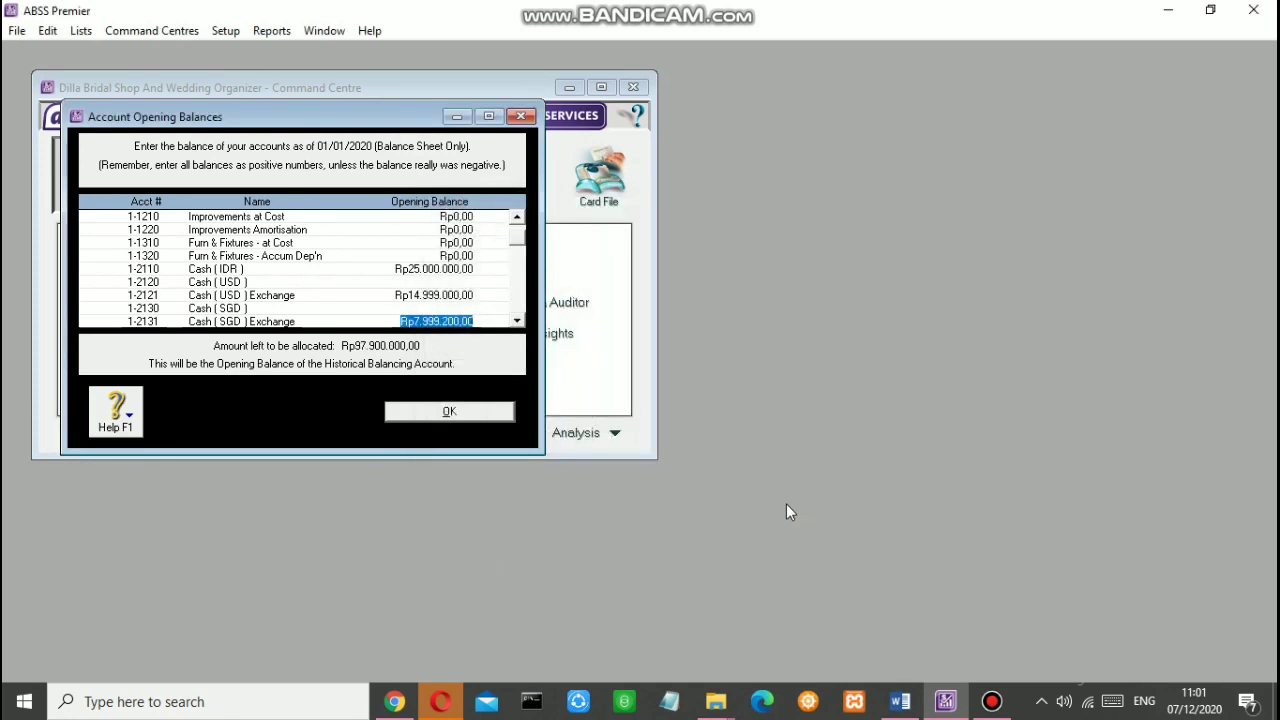
Step: Enter Bank Bca (IDR) 40.000.000 and Bank (USD) 1500, accepting the Rp22.498.500 exchange balance
{"action": "key", "text": "Tab"}
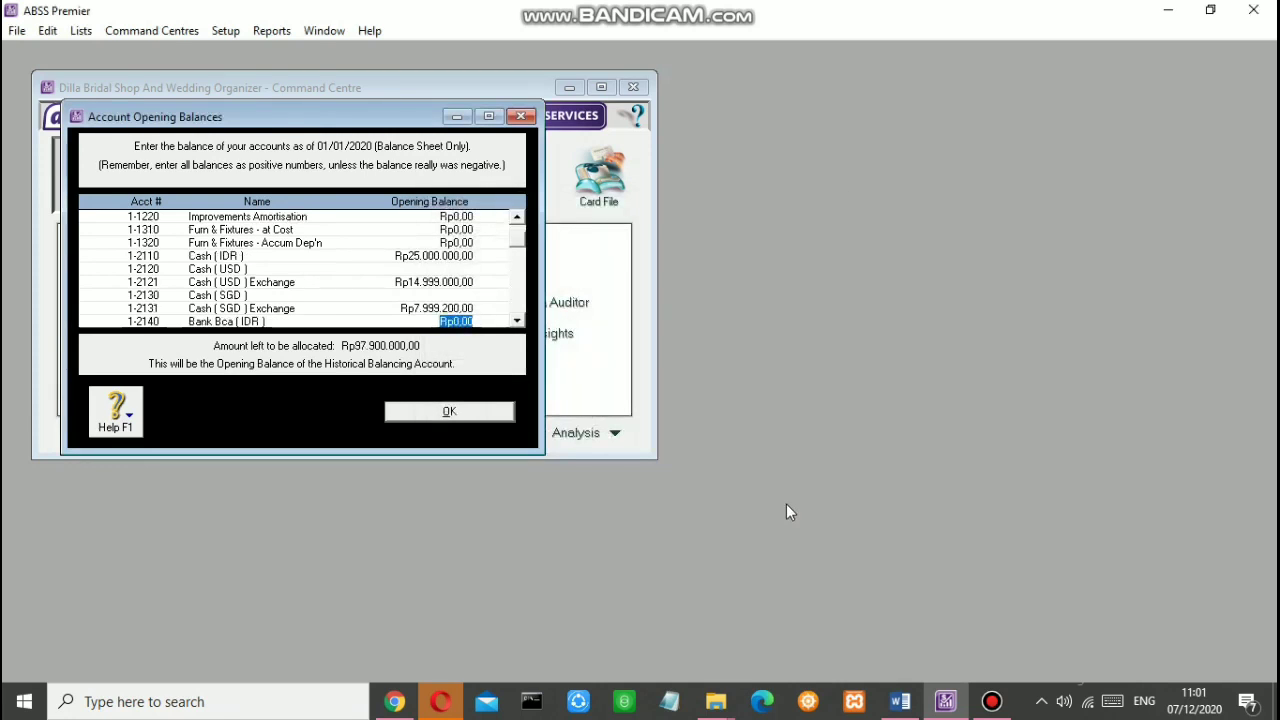
{"action": "type", "text": "40000000"}
{"action": "key", "text": "Tab"}
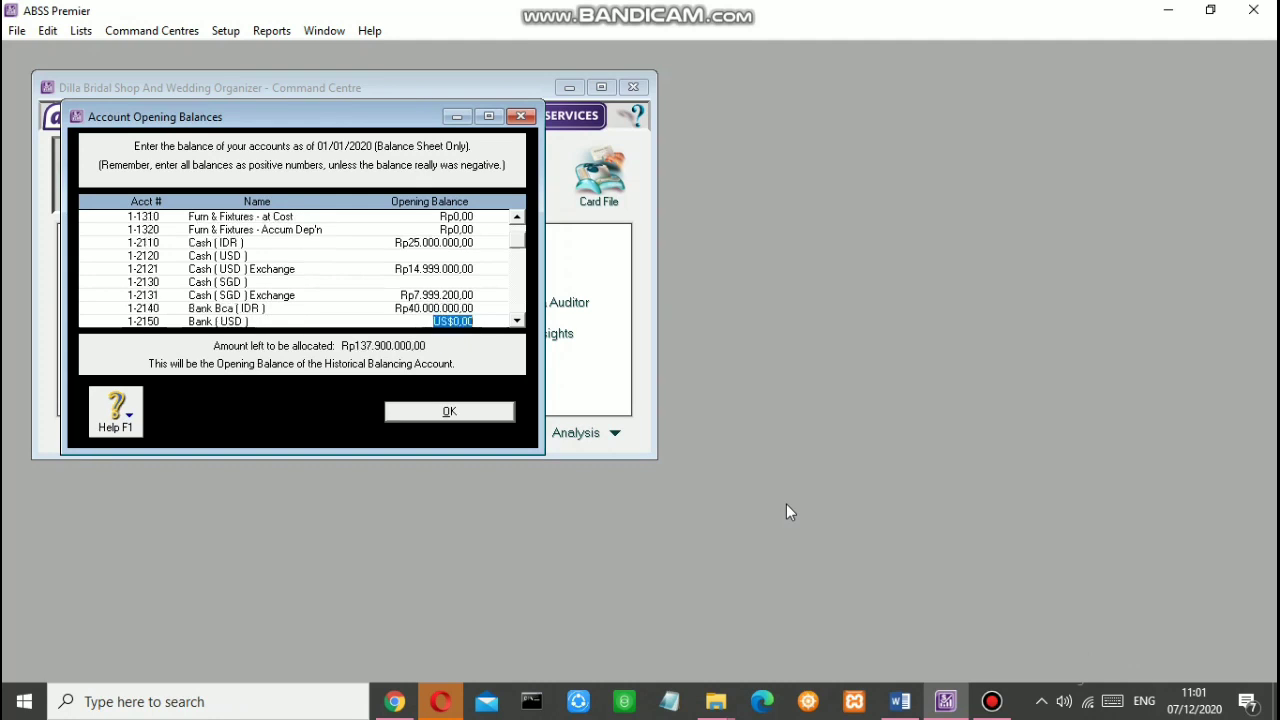
{"action": "type", "text": "1500"}
{"action": "key", "text": "Tab"}
{"action": "left_click", "coordinate": [745, 530]}
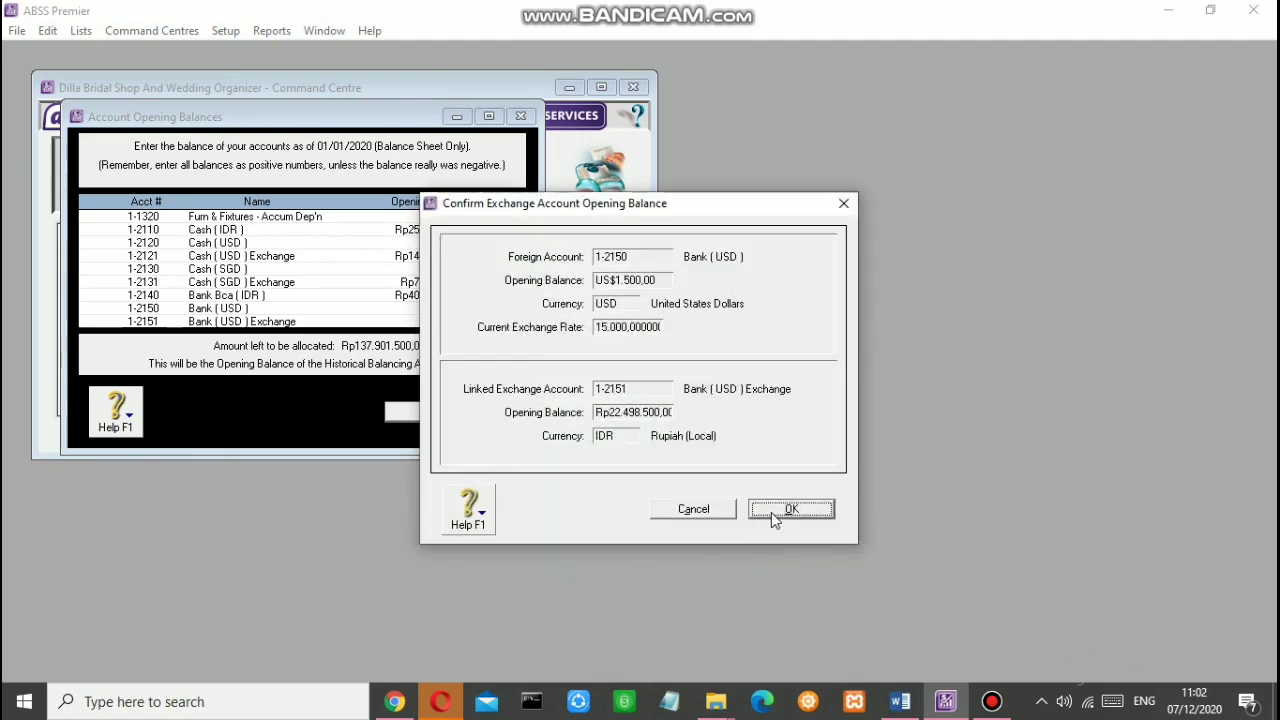
{"action": "left_click", "coordinate": [775, 512]}
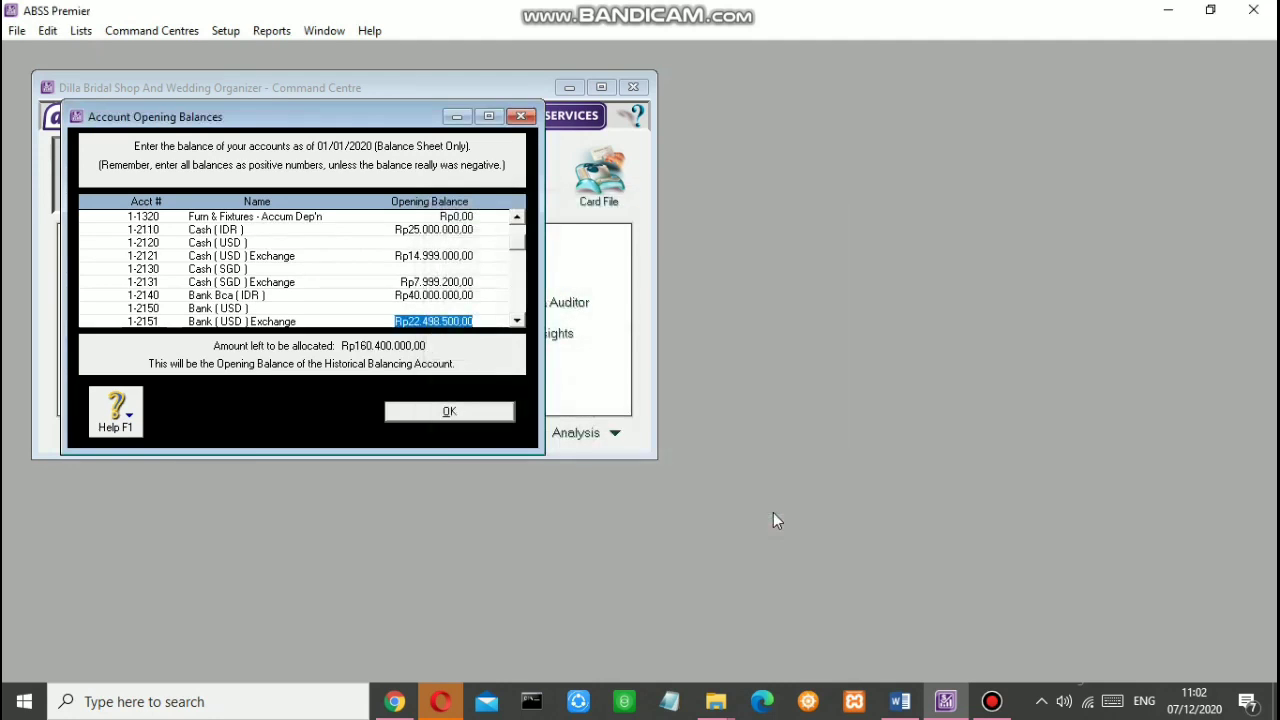
Step: Enter Bank (SGD) 2500 and accept its Rp24.997.500 exchange balance
{"action": "key", "text": "Tab"}
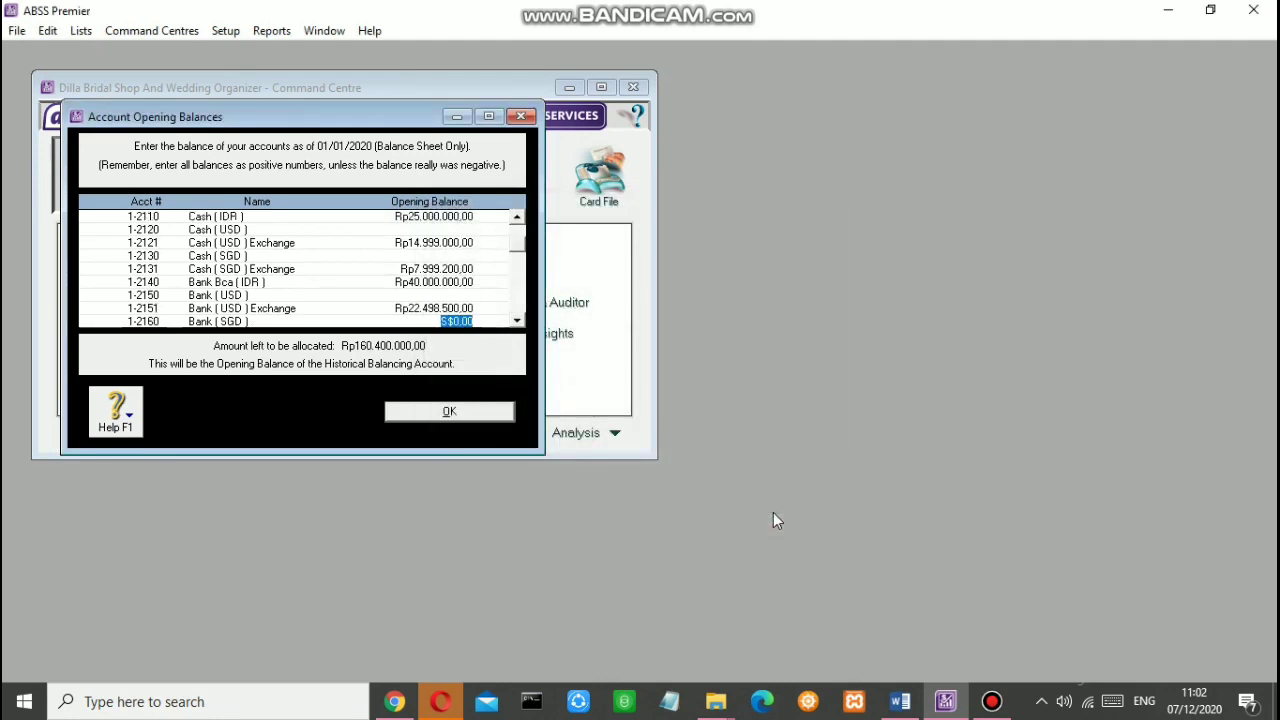
{"action": "type", "text": "2500"}
{"action": "key", "text": "Tab"}
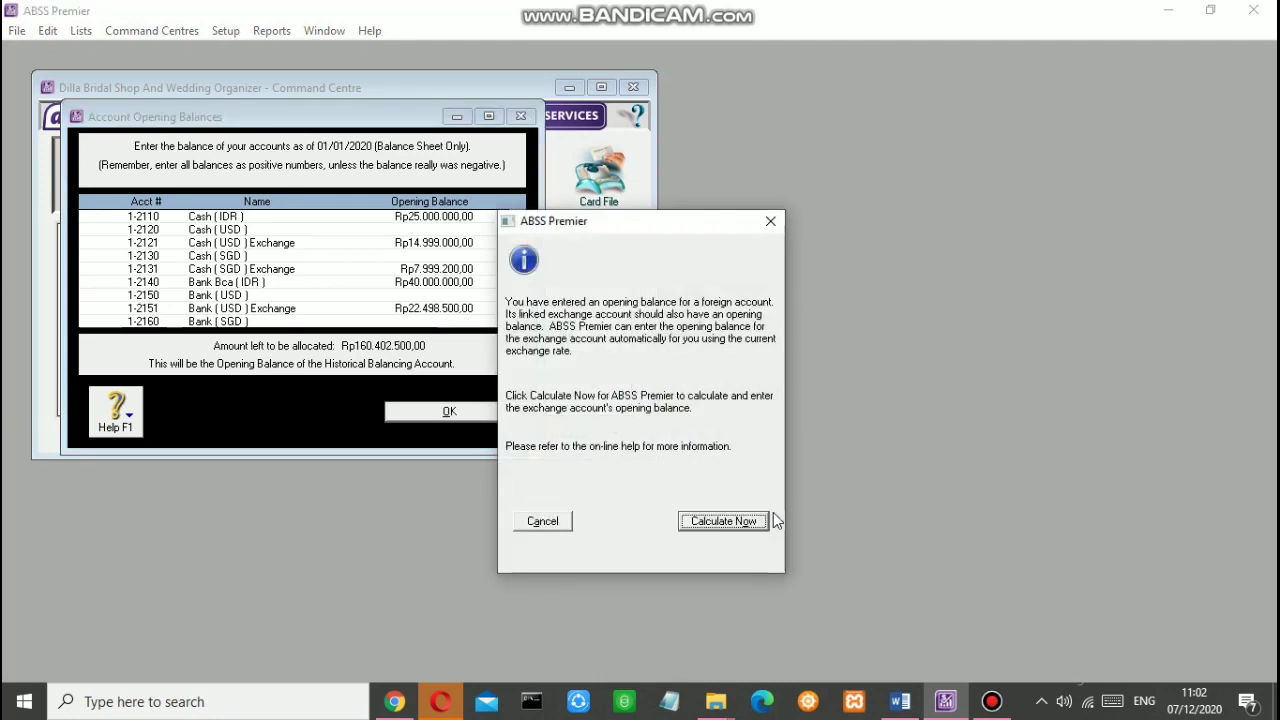
{"action": "left_click", "coordinate": [774, 515]}
{"action": "left_click", "coordinate": [790, 510]}
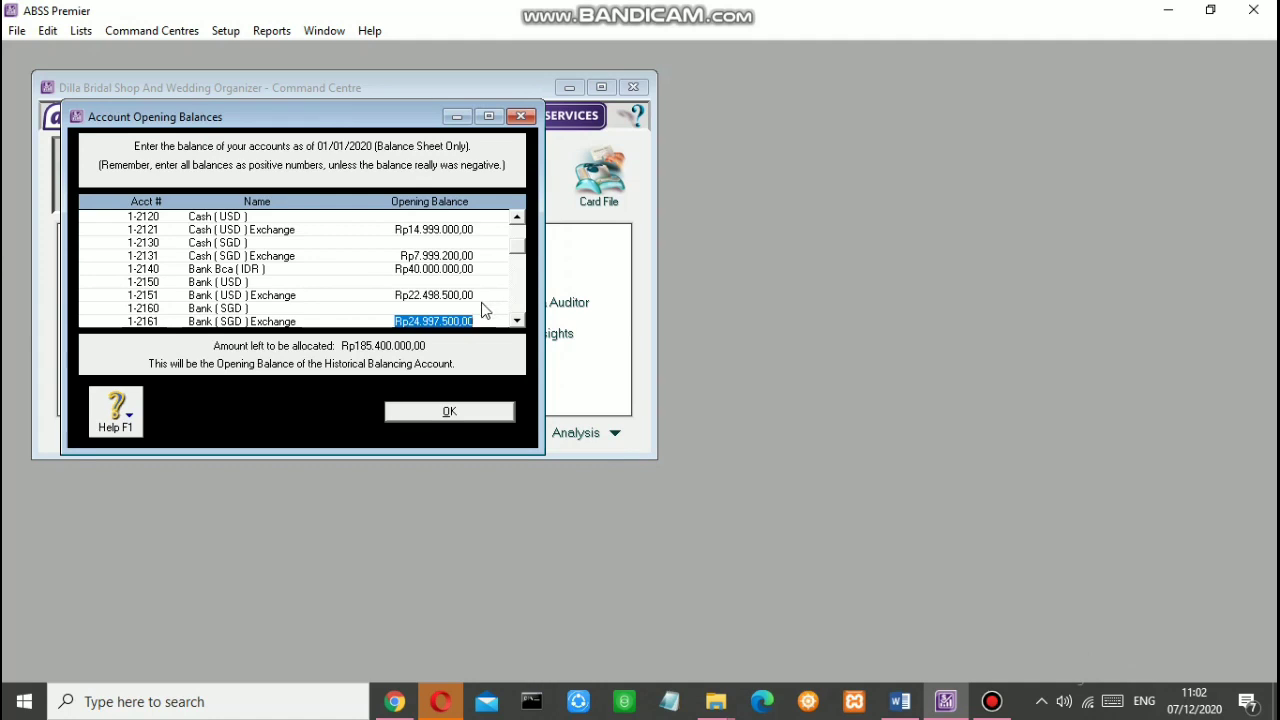
Step: Enter Trade Debtors (IDR) 2.000.000 and Trade Debtors (USD) 150 with its calculated exchange balance
{"action": "key", "text": "Tab"}
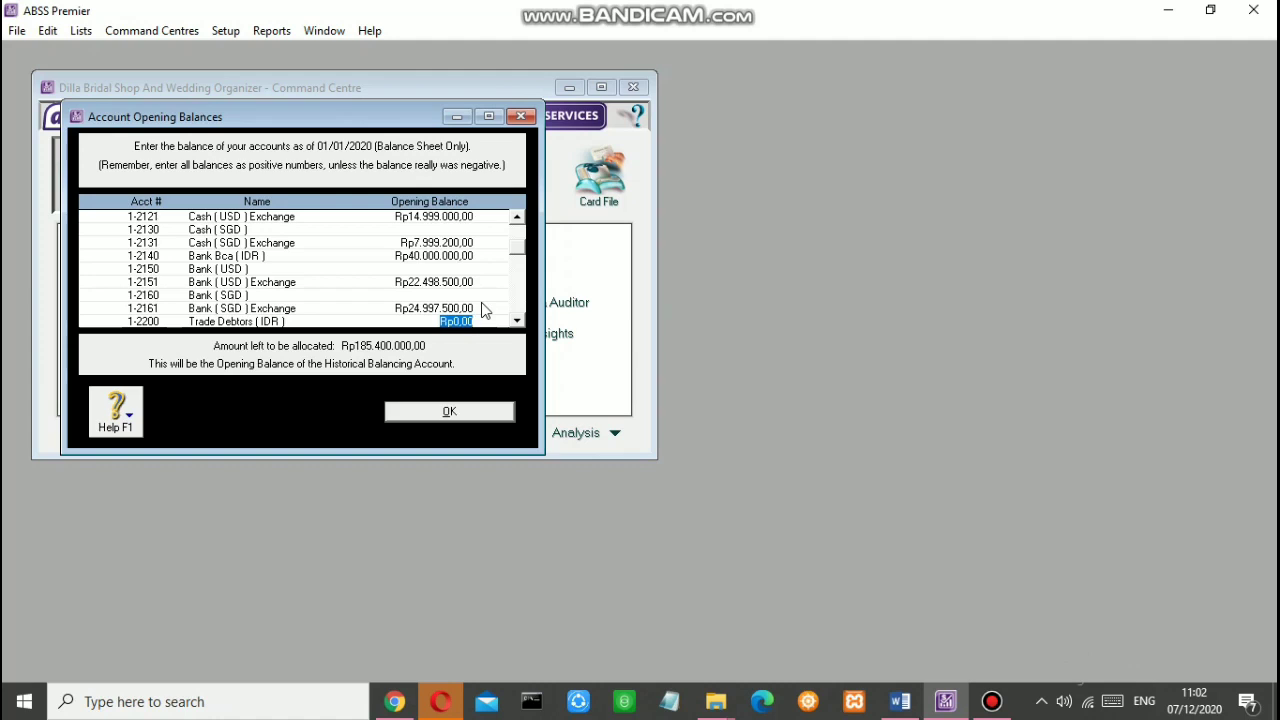
{"action": "type", "text": "2000000"}
{"action": "key", "text": "Tab"}
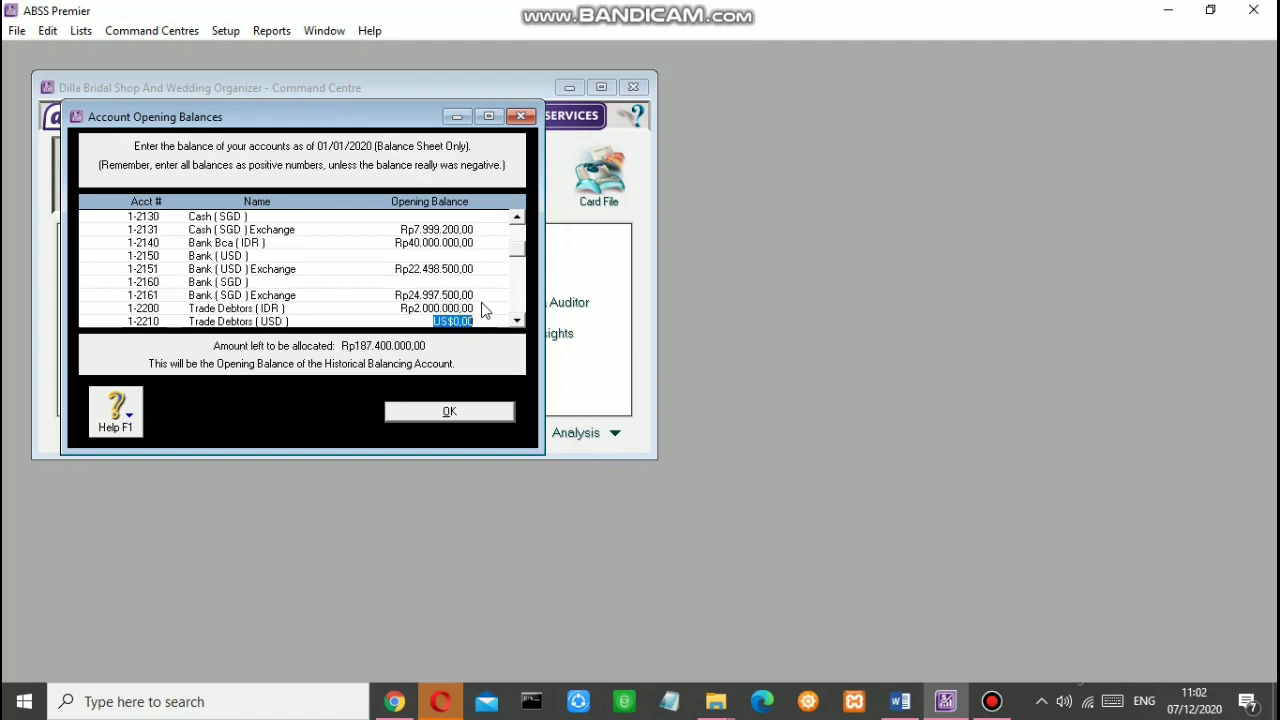
{"action": "type", "text": "150"}
{"action": "key", "text": "Tab"}
{"action": "left_click", "coordinate": [725, 513]}
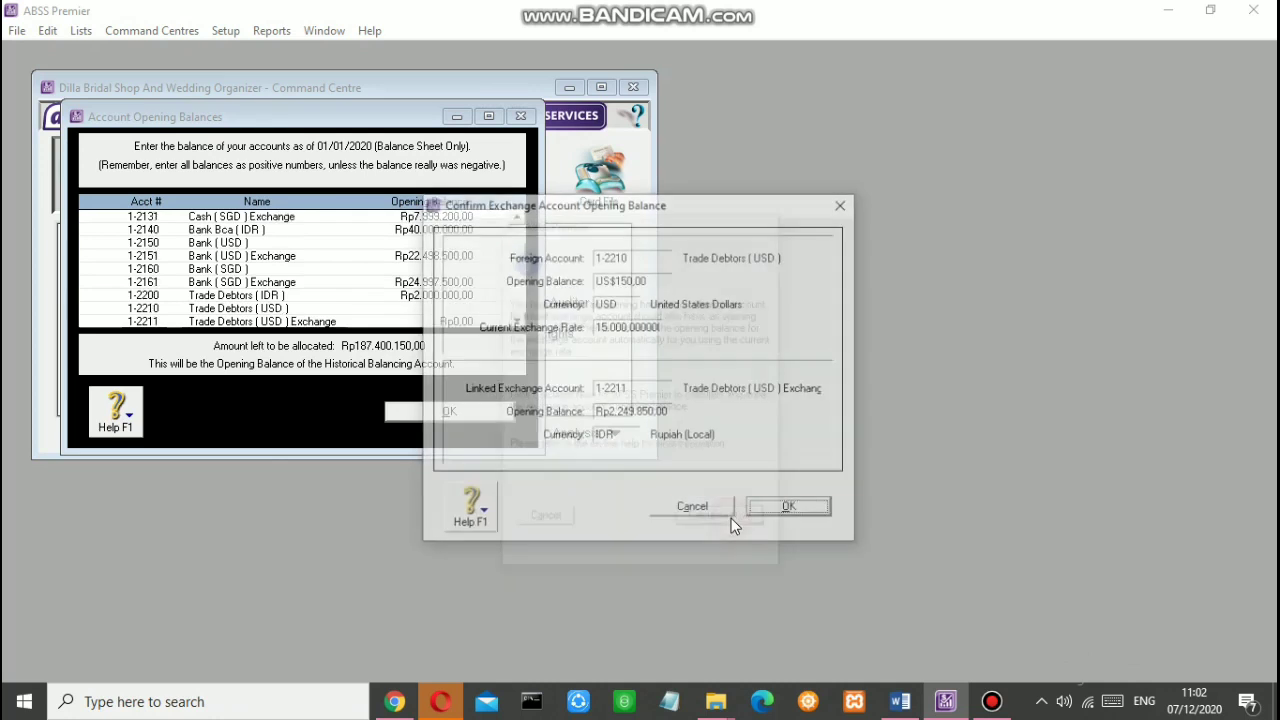
{"action": "left_click", "coordinate": [822, 508]}
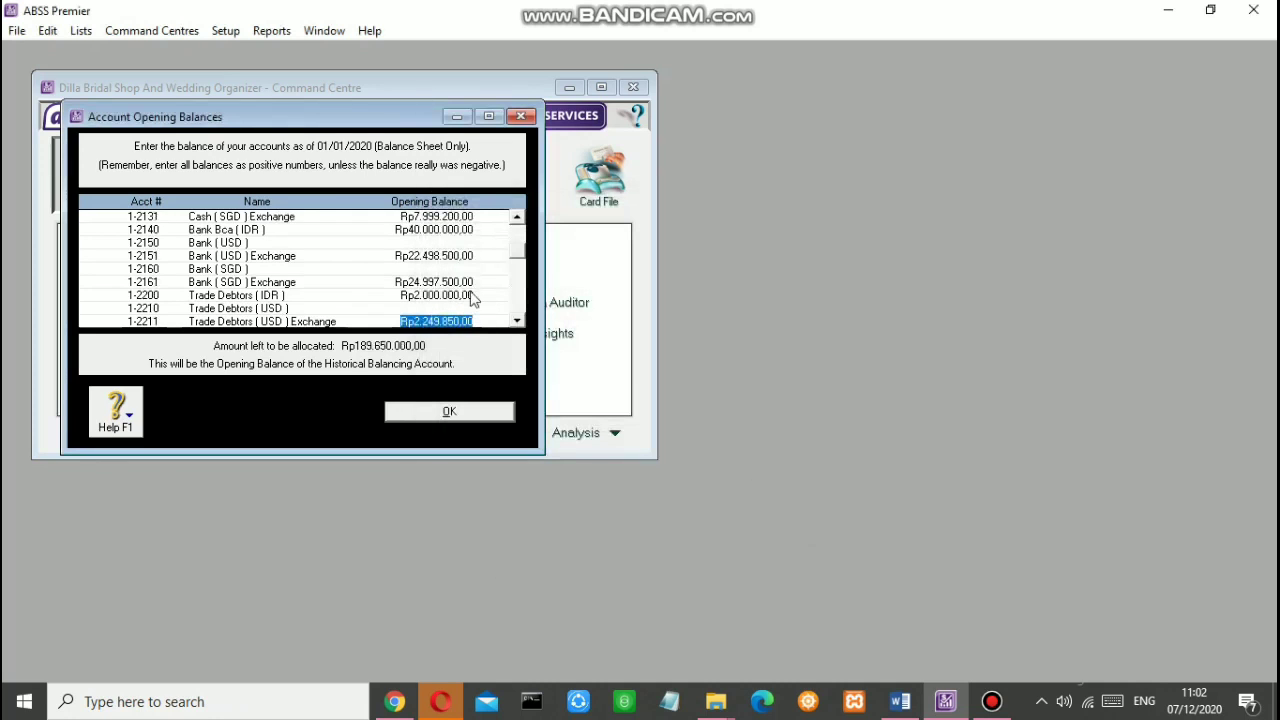
Step: Enter Trade Debtors (SGD) 170 and accept the Rp1.699.830,00 exchange balance
{"action": "key", "text": "Tab"}
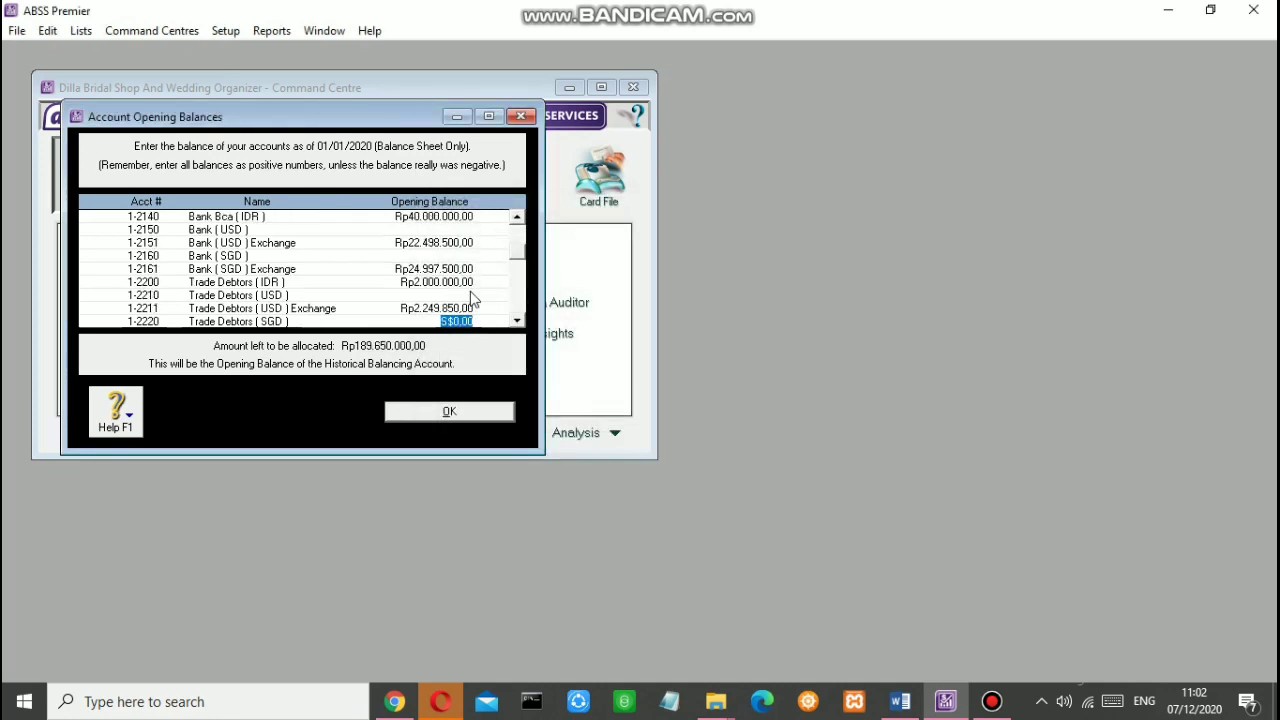
{"action": "type", "text": "170"}
{"action": "key", "text": "Tab"}
{"action": "left_click", "coordinate": [741, 524]}
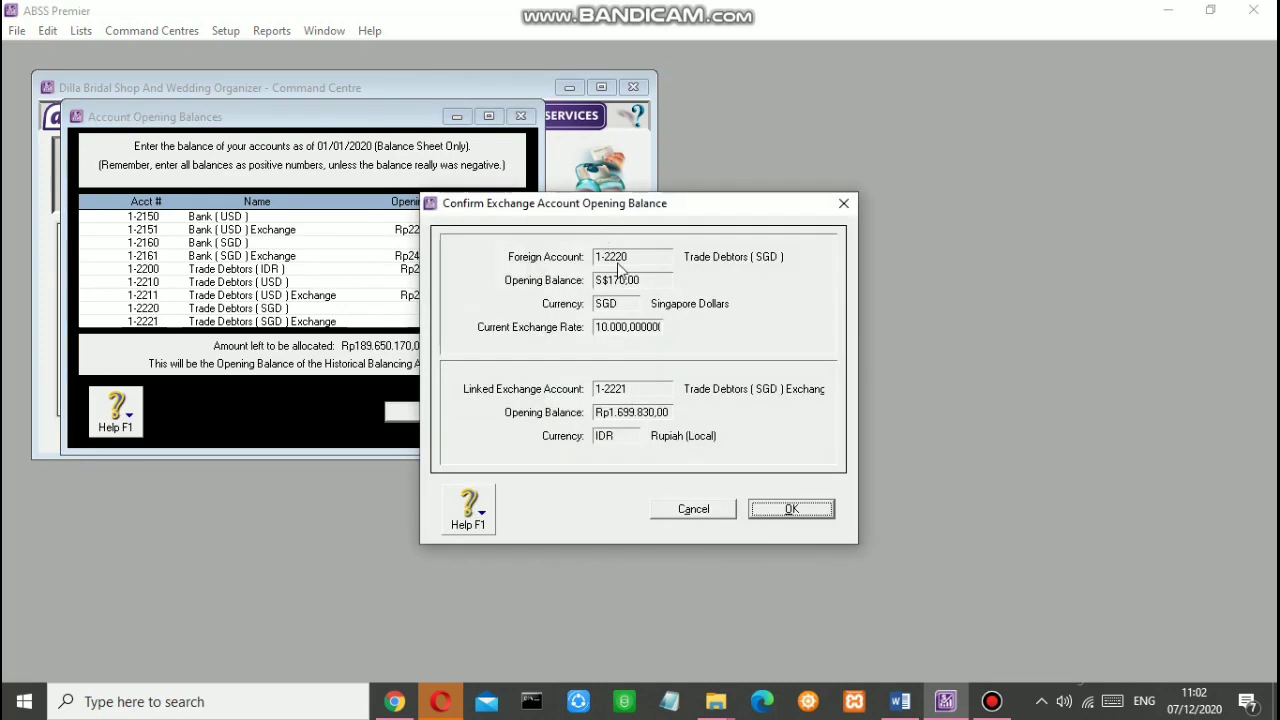
{"action": "left_click", "coordinate": [820, 507]}
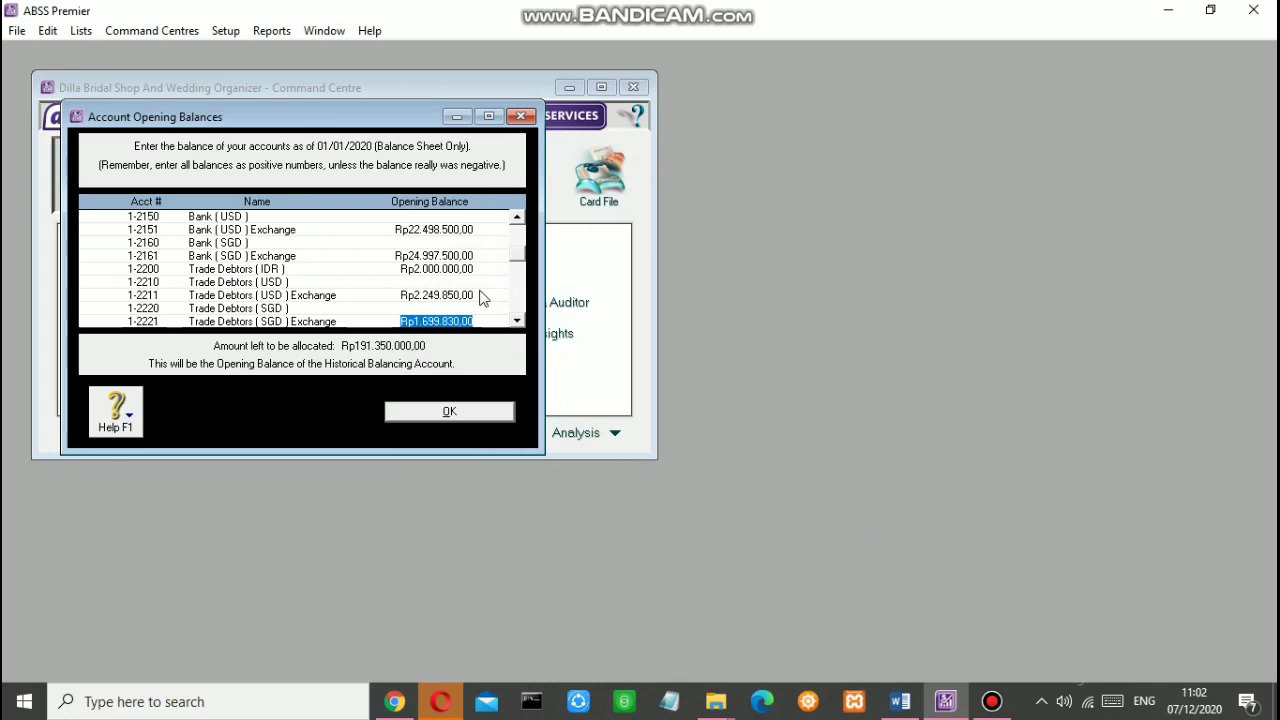
Step: Enter Dresses Rp11.200.000, Shoes Rp10.800.000 and Accessories Rp14.000.000, leaving Head Pieces at zero
{"action": "key", "text": "Tab"}
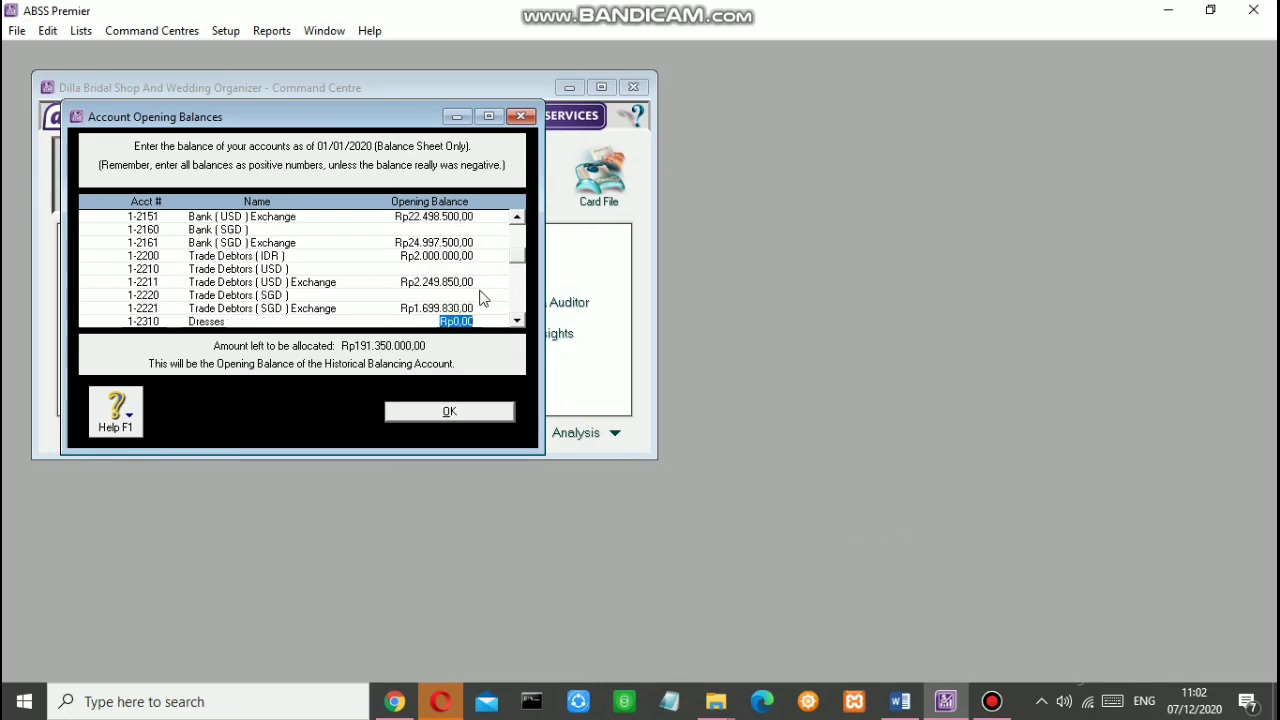
{"action": "type", "text": "112000001"}
{"action": "key", "text": "BackSpace"}
{"action": "key", "text": "Tab"}
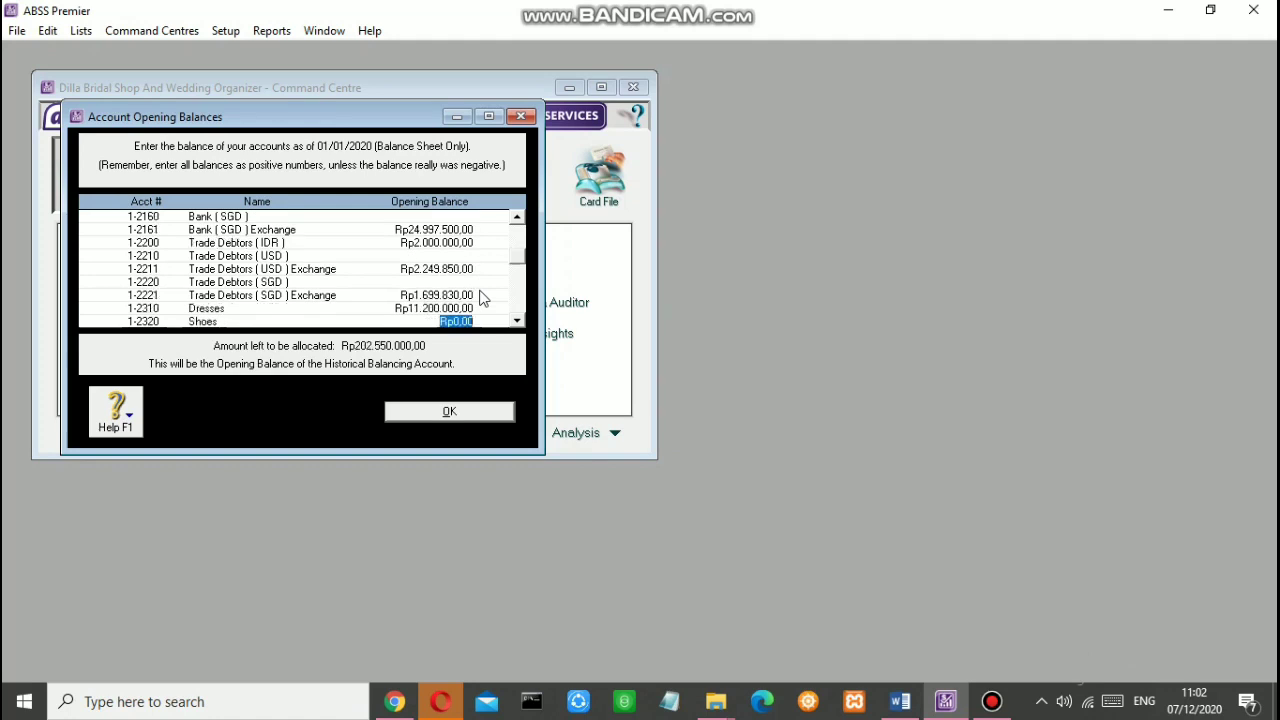
{"action": "type", "text": "10800000"}
{"action": "key", "text": "Tab"}
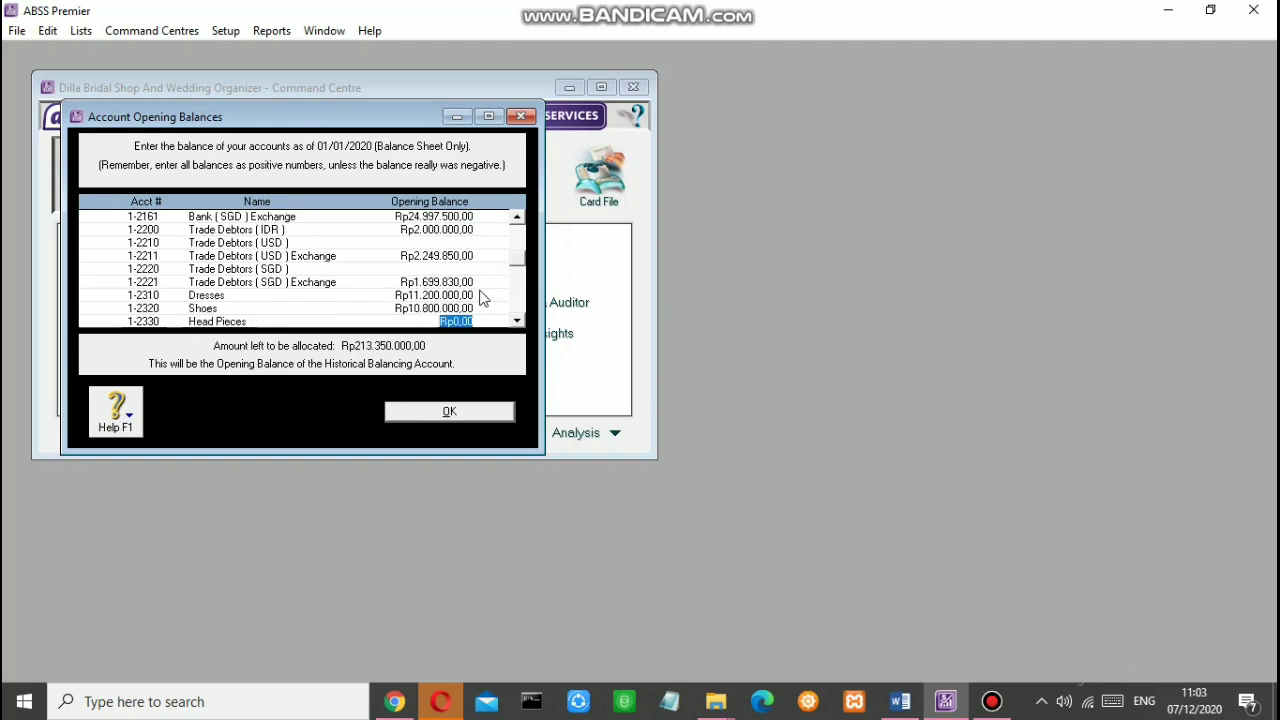
{"action": "key", "text": "Tab"}
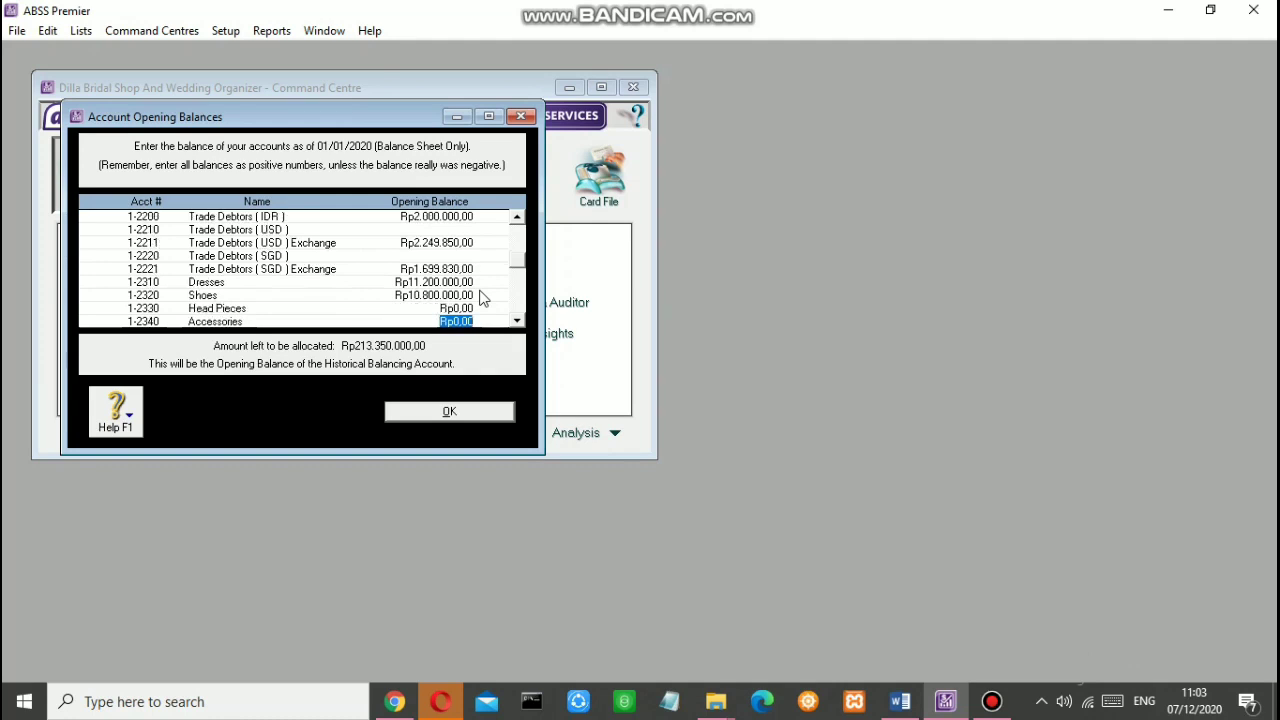
{"action": "type", "text": "14000000"}
{"action": "key", "text": "Tab"}
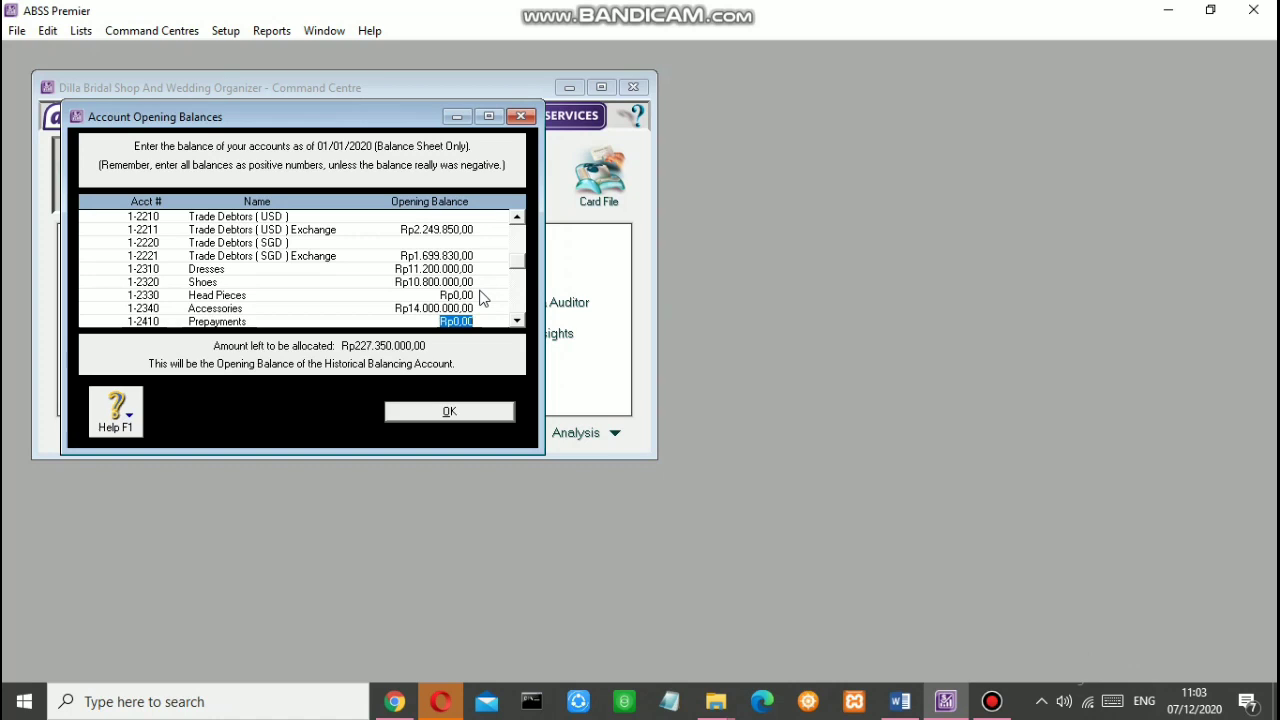
Step: Move down past Prepayments and the liability accounts to the Trade Creditors (IDR) balance
{"action": "key", "text": "Tab"}
{"action": "key", "text": "Tab"}
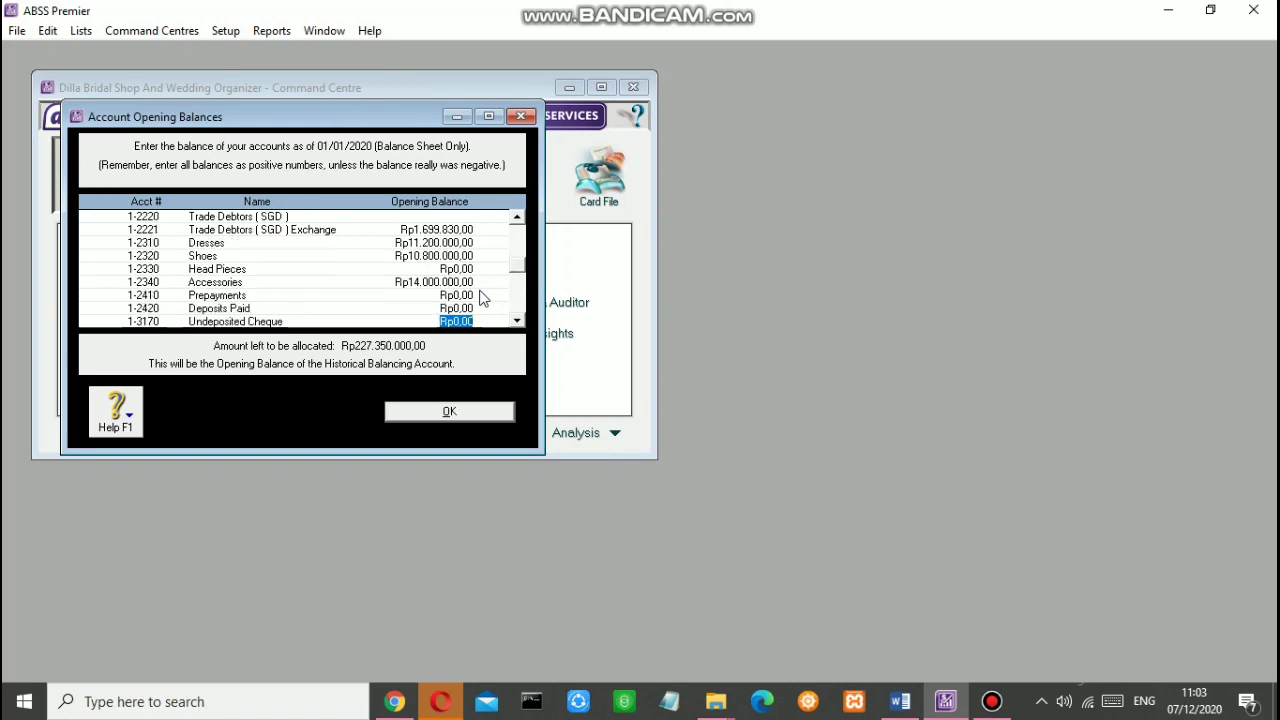
{"action": "key", "text": "Tab"}
{"action": "key", "text": "Tab"}
{"action": "key", "text": "Tab"}
{"action": "key", "text": "Tab"}
{"action": "key", "text": "Tab"}
{"action": "key", "text": "Tab"}
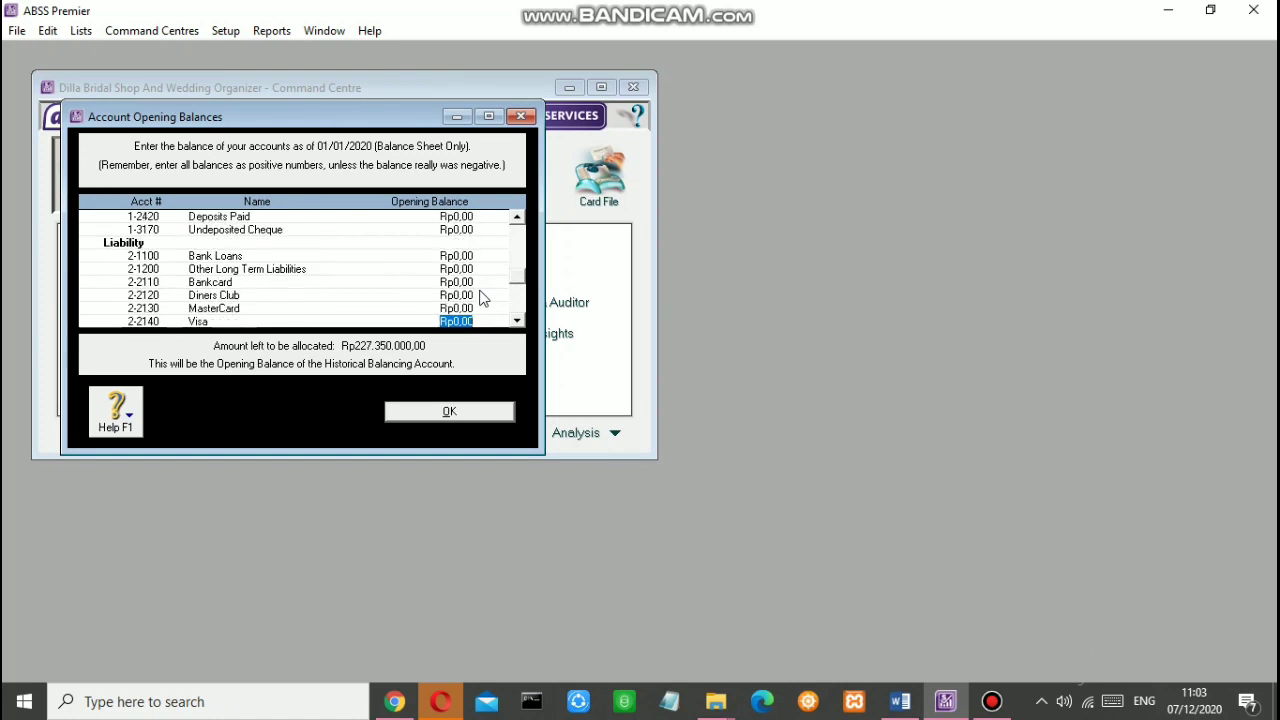
{"action": "key", "text": "Tab"}
{"action": "key", "text": "Tab"}
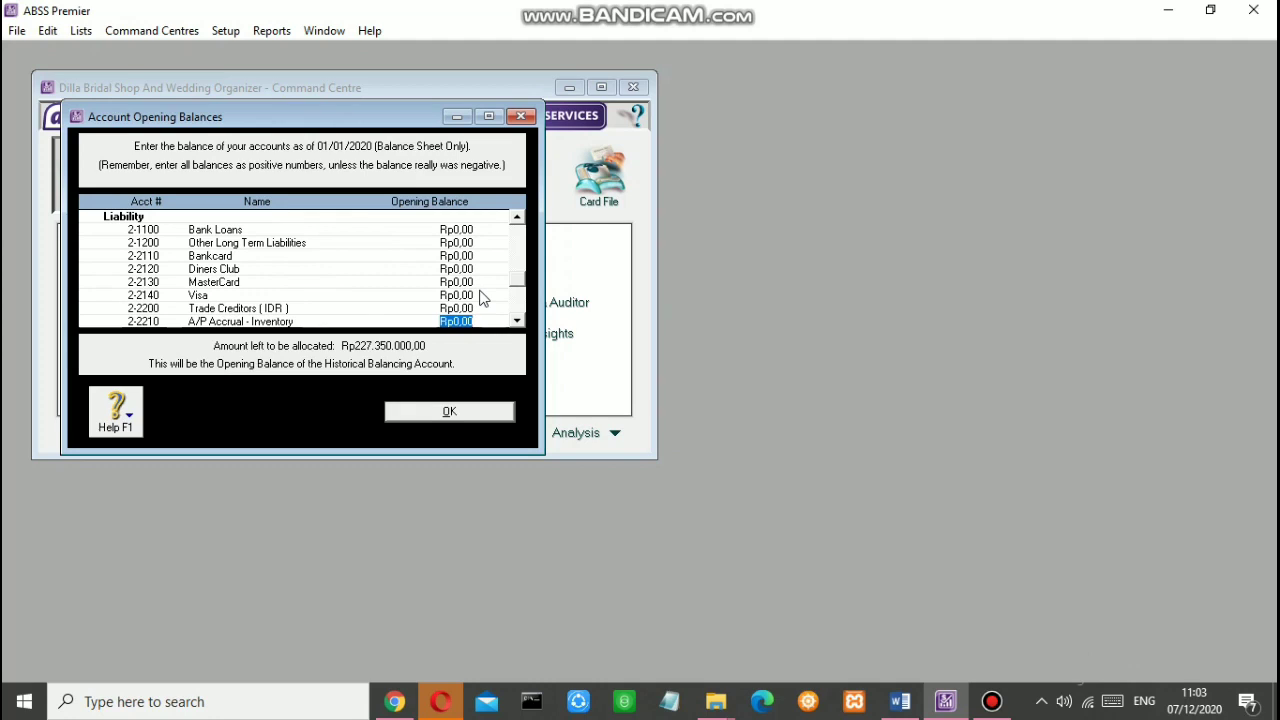
{"action": "left_click", "coordinate": [458, 308]}
Step: Enter Trade Creditors (IDR) Rp3.000.000 and a first US$50 Trade Creditors (USD) amount
{"action": "type", "text": "3.000.000.000"}
{"action": "key", "text": "Tab"}
{"action": "scroll", "coordinate": [323, 316], "scroll_direction": "down", "scroll_amount": 2}
{"action": "left_click", "coordinate": [455, 256]}
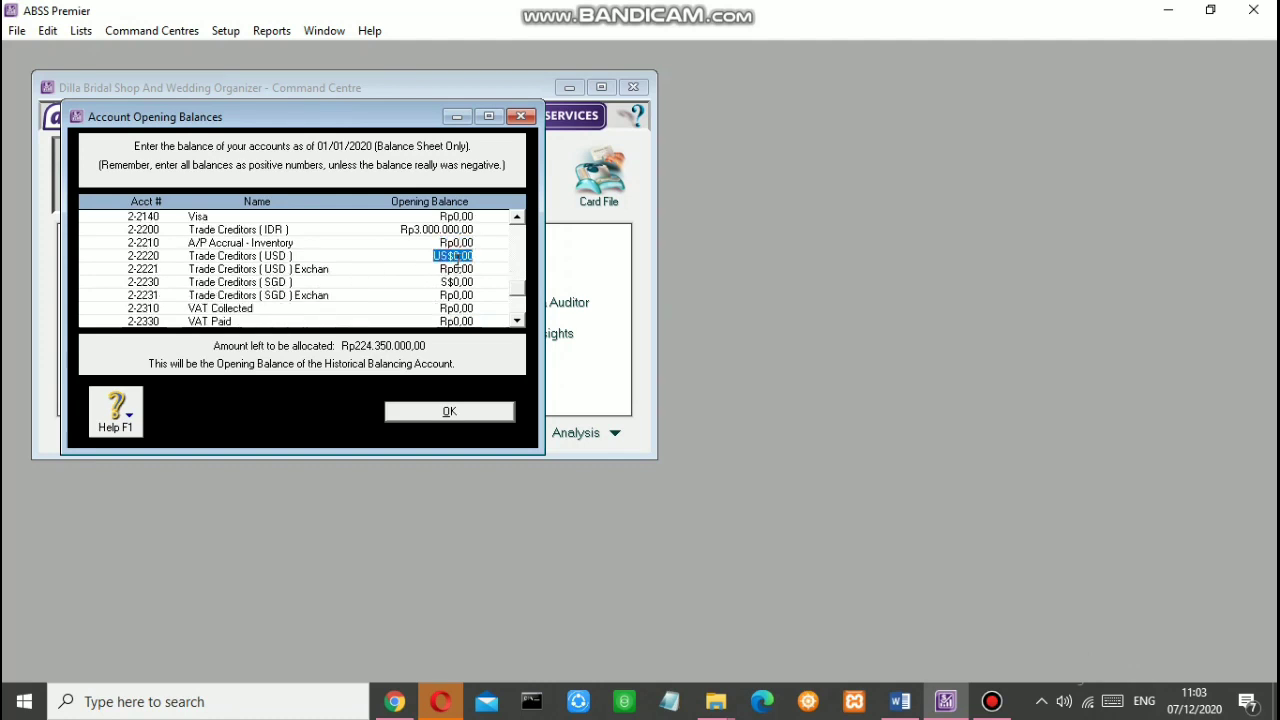
{"action": "type", "text": "50"}
{"action": "left_click", "coordinate": [459, 268]}
{"action": "left_click", "coordinate": [722, 517]}
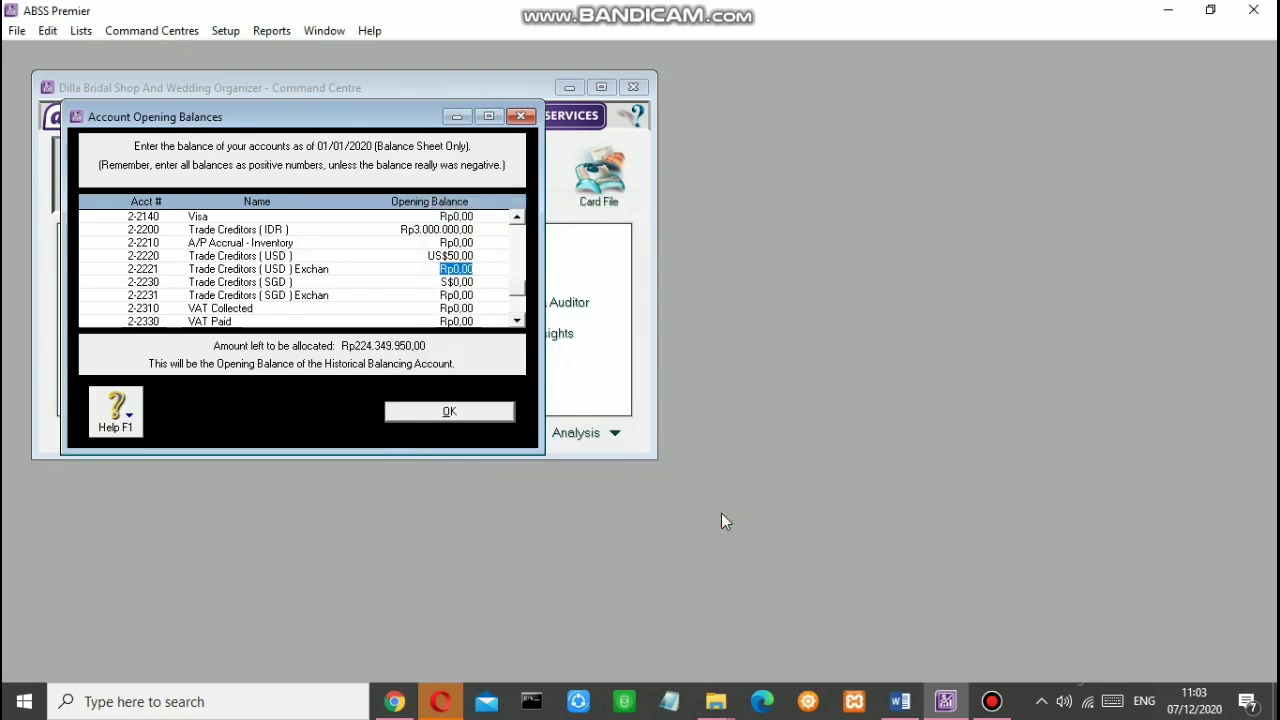
Step: Correct Trade Creditors (USD) to US$150 and accept the Rp2.249.850,00 exchange balance
{"action": "left_click", "coordinate": [457, 255]}
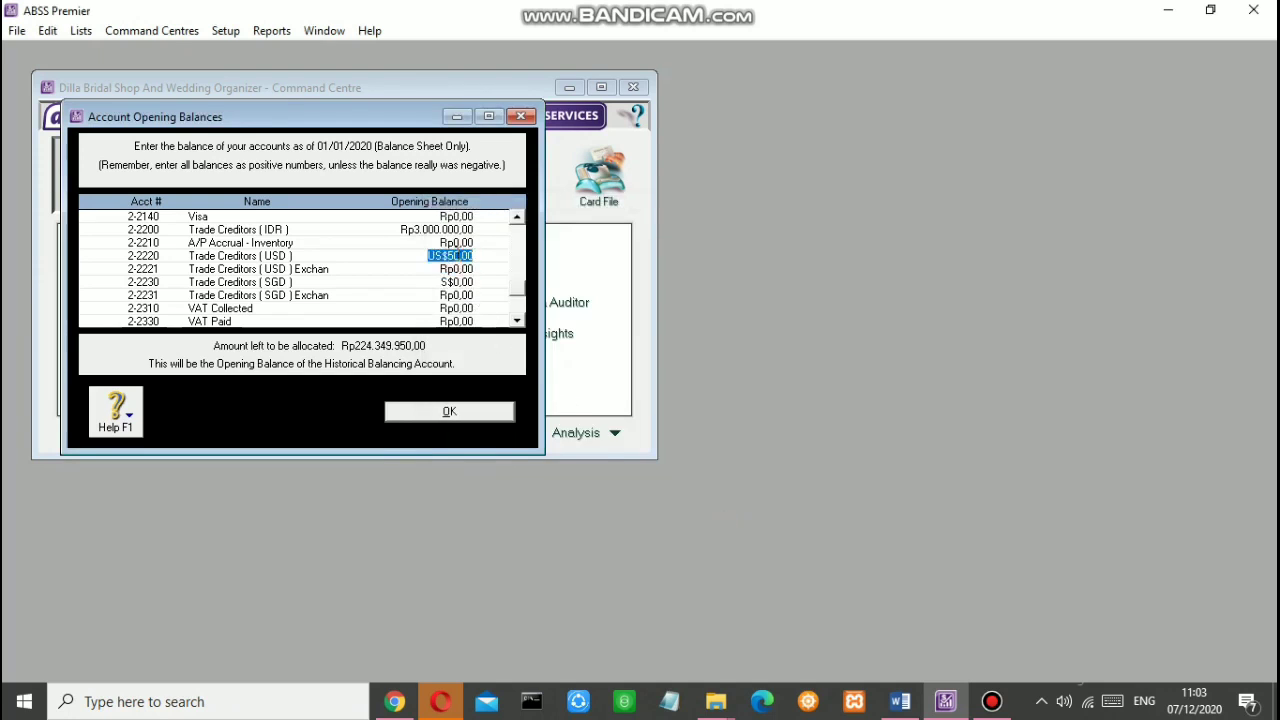
{"action": "key", "text": "BackSpace"}
{"action": "type", "text": "15.0"}
{"action": "key", "text": "Tab"}
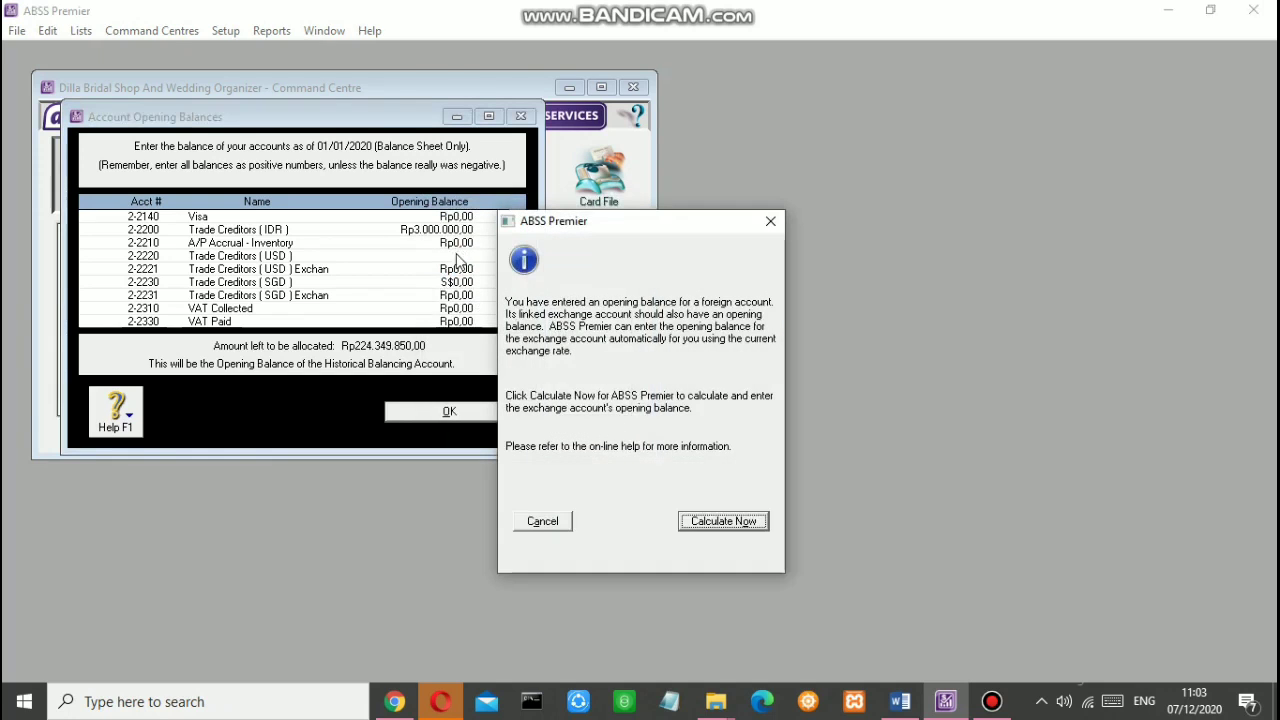
{"action": "left_click", "coordinate": [716, 517]}
{"action": "left_click", "coordinate": [796, 514]}
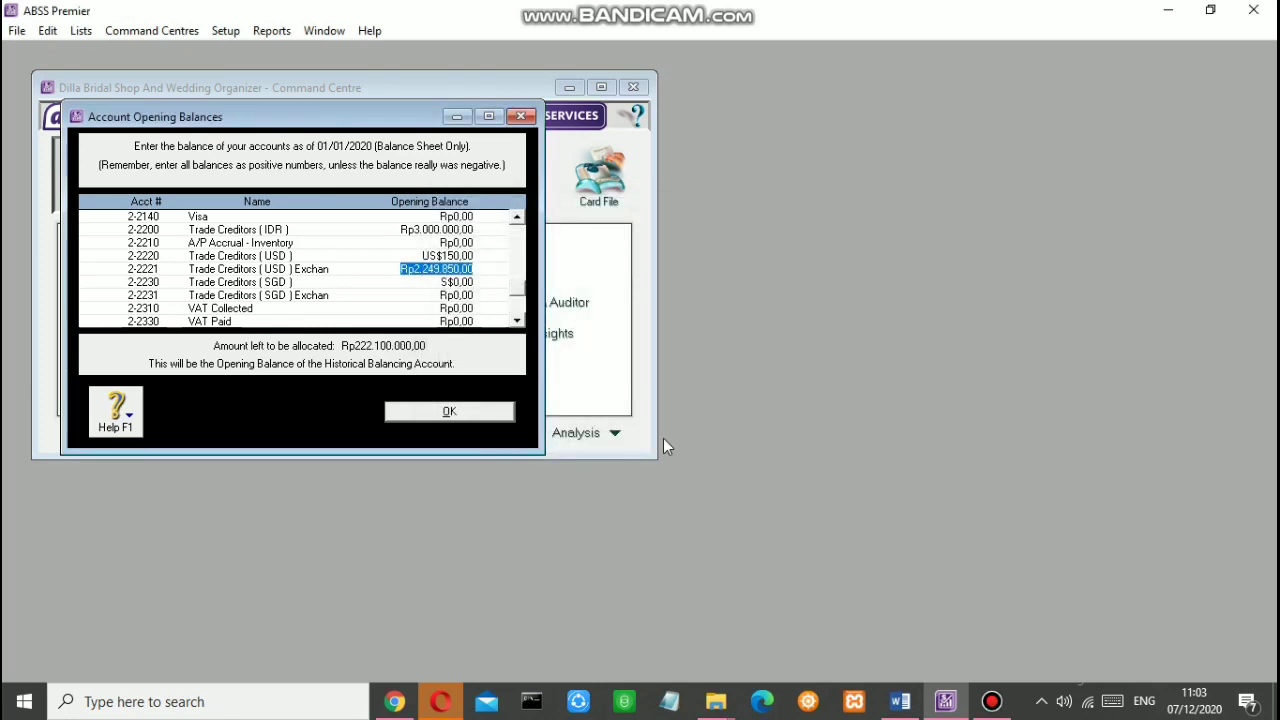
Step: Re-edit Trade Creditors (USD) and close the opening balances, accepting the calculated exchange balance
{"action": "left_click", "coordinate": [463, 256]}
{"action": "type", "text": "59"}
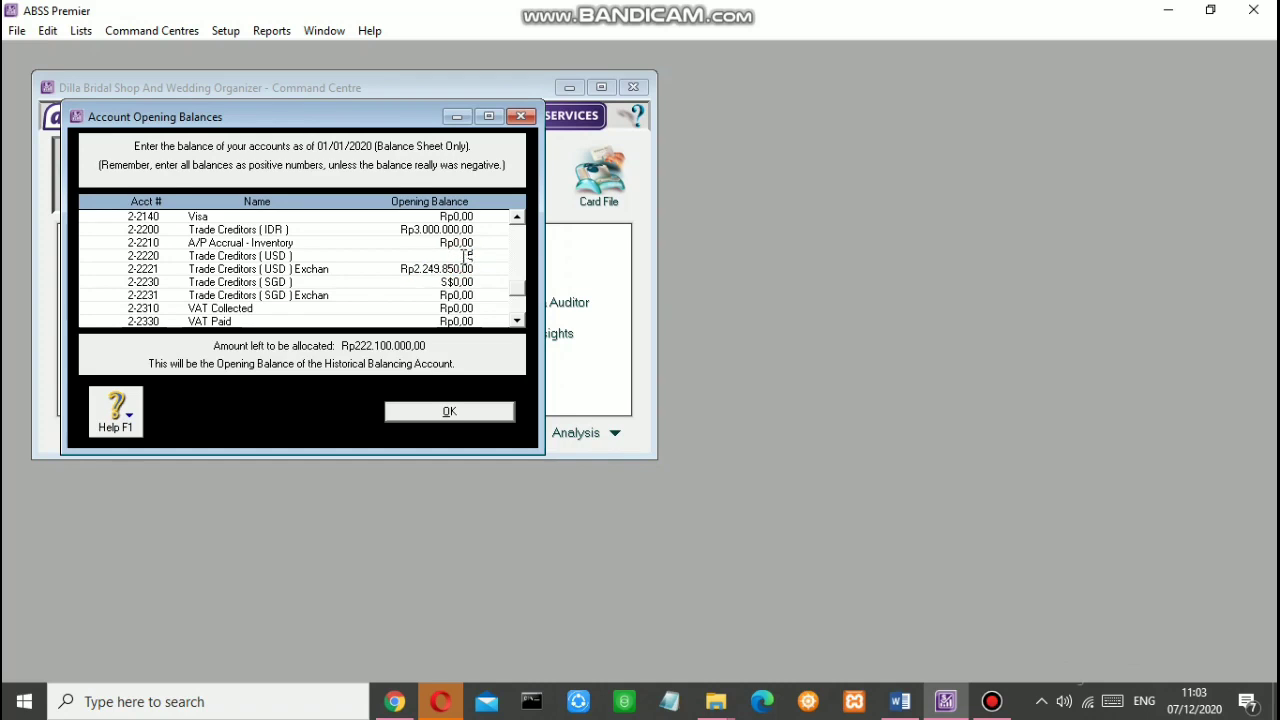
{"action": "left_click", "coordinate": [449, 411]}
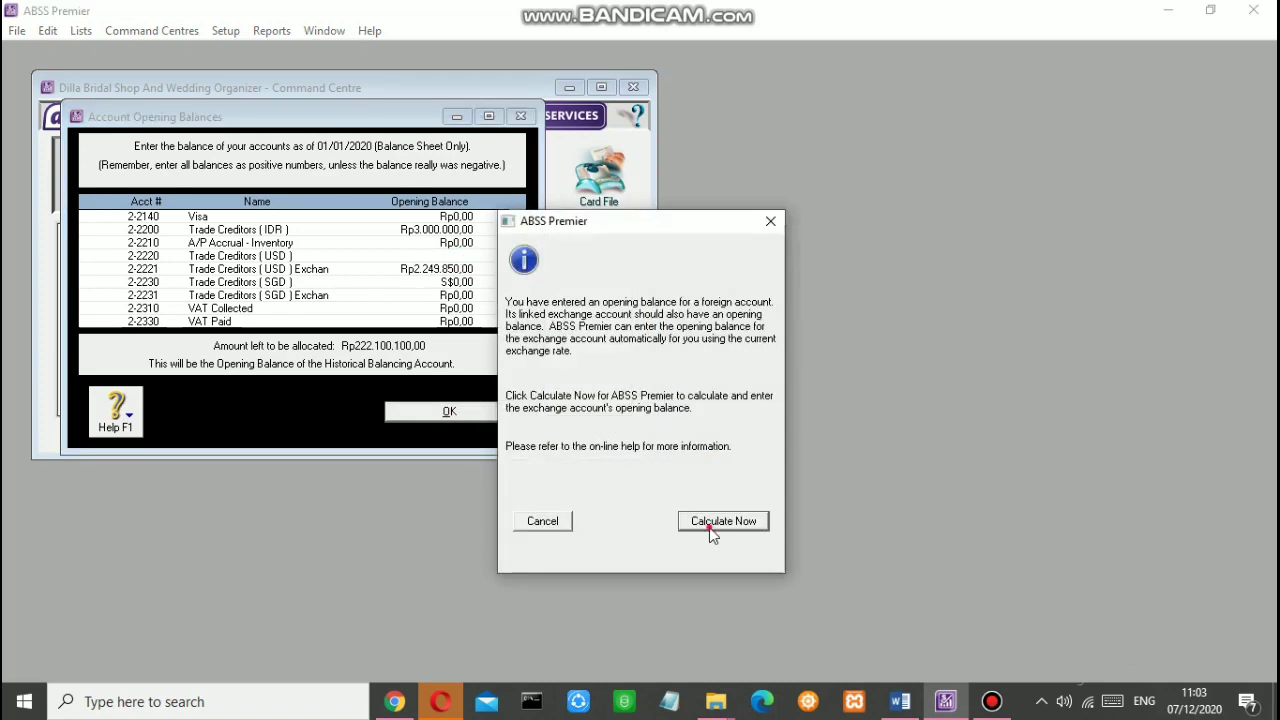
{"action": "left_click", "coordinate": [712, 522]}
{"action": "left_click", "coordinate": [782, 509]}
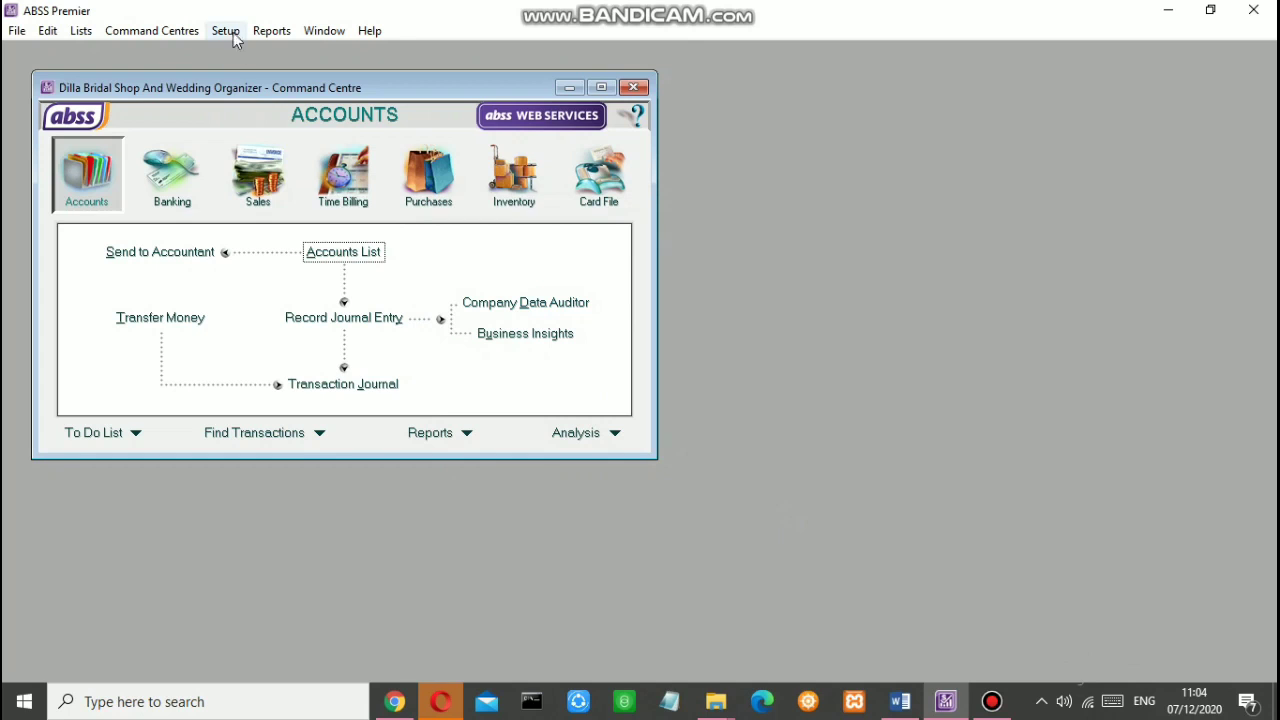
Step: Reopen Account Opening Balances and enter Trade Creditors (SGD) S$150 with its Rp1.499.850,00 exchange balance
{"action": "left_click", "coordinate": [225, 31]}
{"action": "mouse_move", "coordinate": [303, 73]}
{"action": "left_click", "coordinate": [466, 74]}
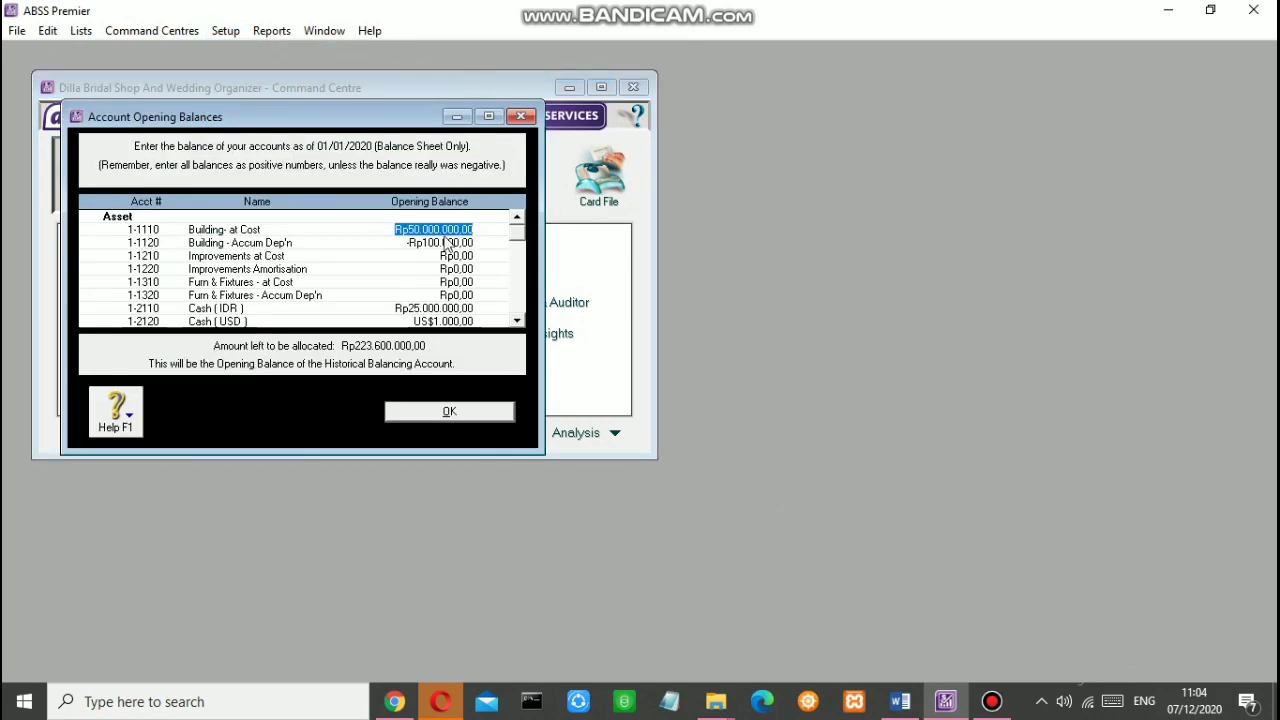
{"action": "key", "text": "Tab"}
{"action": "key", "text": "Tab"}
{"action": "key", "text": "Tab"}
{"action": "key", "text": "Tab"}
{"action": "key", "text": "Tab"}
{"action": "key", "text": "Tab"}
{"action": "key", "text": "Tab"}
{"action": "key", "text": "Tab"}
{"action": "key", "text": "Tab"}
{"action": "key", "text": "Tab"}
{"action": "key", "text": "Tab"}
{"action": "key", "text": "Tab"}
{"action": "key", "text": "Tab"}
{"action": "key", "text": "Tab"}
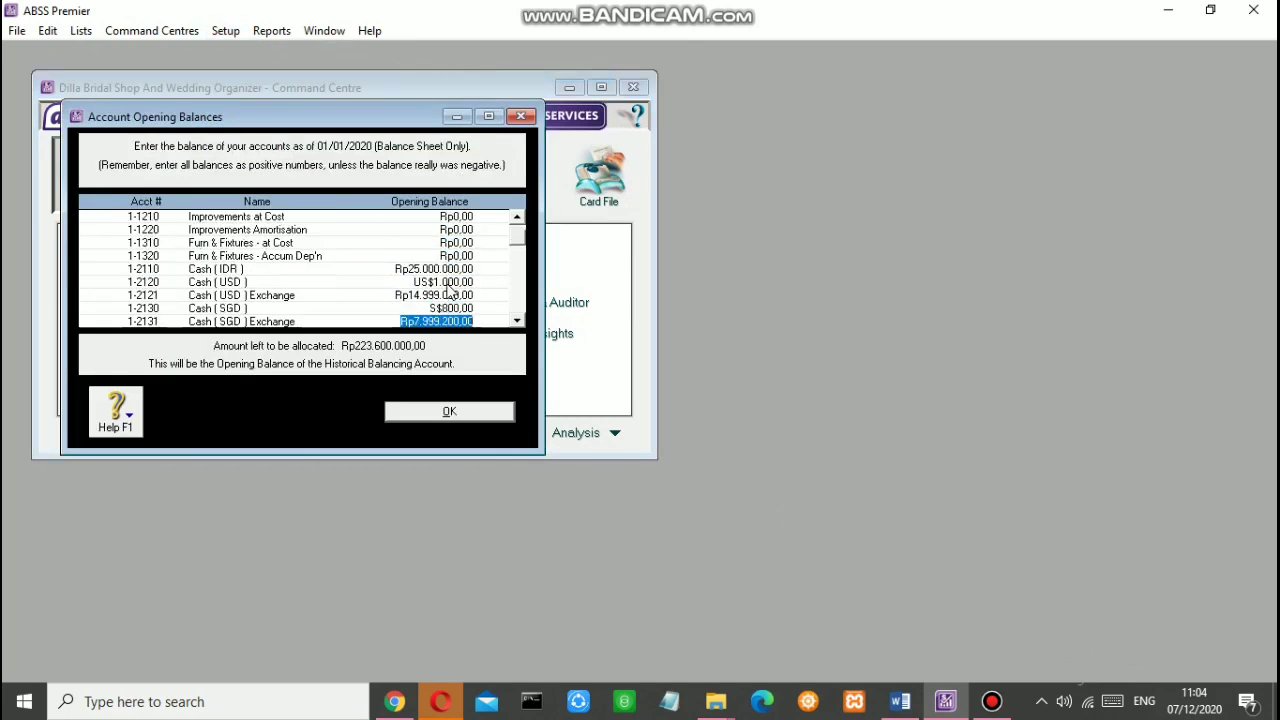
{"action": "key", "text": "Tab"}
{"action": "key", "text": "Tab"}
{"action": "key", "text": "Tab"}
{"action": "key", "text": "Tab"}
{"action": "key", "text": "Tab"}
{"action": "key", "text": "Tab"}
{"action": "key", "text": "Tab"}
{"action": "key", "text": "Tab"}
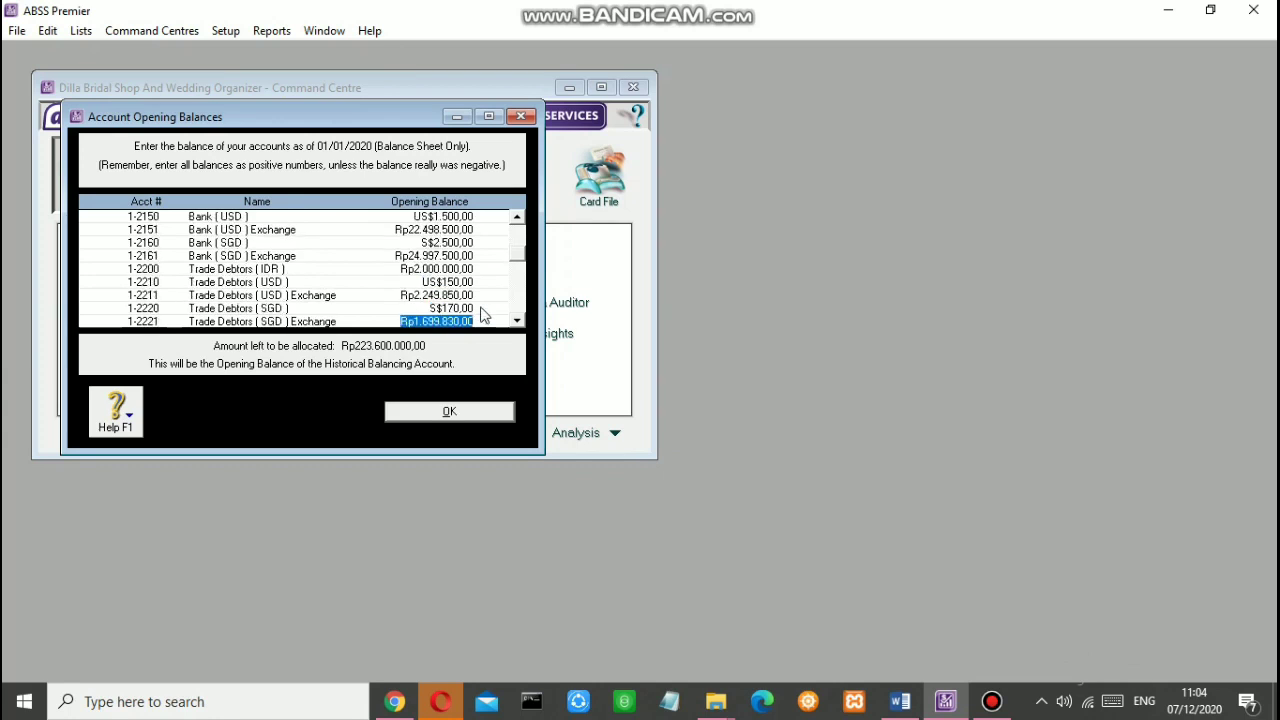
{"action": "key", "text": "Tab"}
{"action": "key", "text": "Tab"}
{"action": "key", "text": "Tab"}
{"action": "key", "text": "Tab"}
{"action": "key", "text": "Tab"}
{"action": "key", "text": "Tab"}
{"action": "key", "text": "Tab"}
{"action": "key", "text": "Tab"}
{"action": "key", "text": "Tab"}
{"action": "key", "text": "Tab"}
{"action": "key", "text": "Tab"}
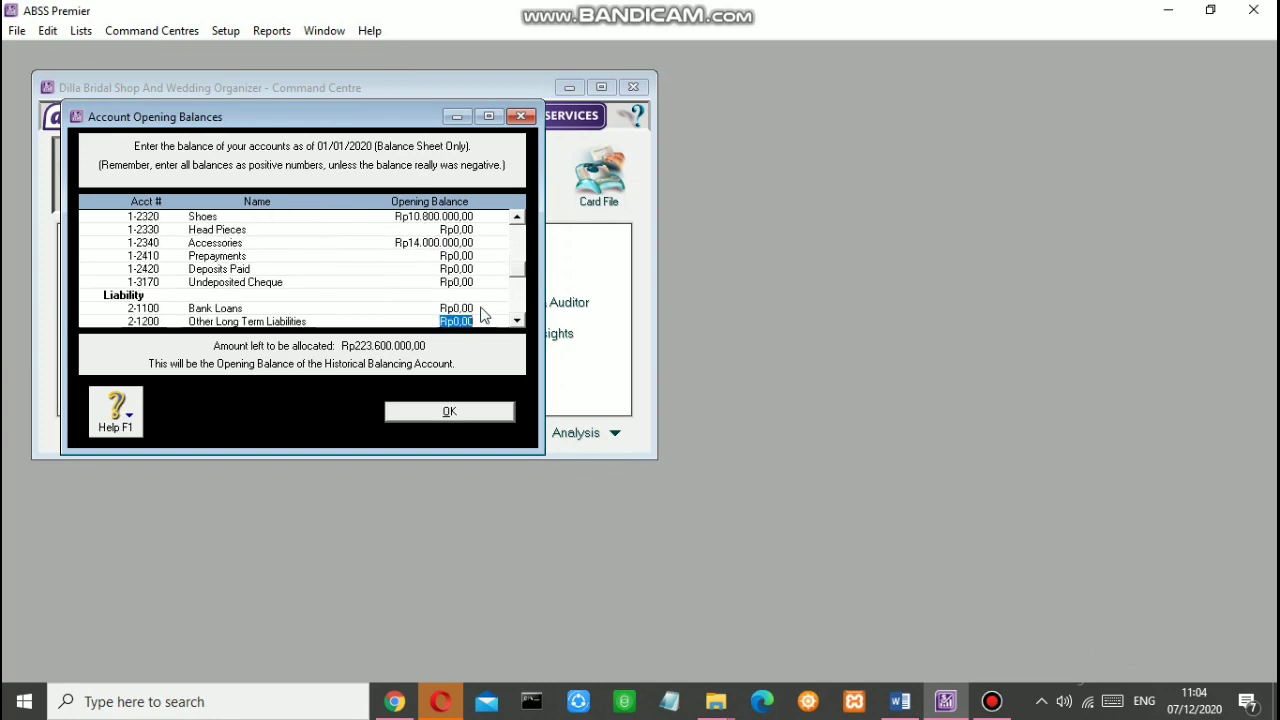
{"action": "key", "text": "Tab"}
{"action": "key", "text": "Tab"}
{"action": "key", "text": "Tab"}
{"action": "key", "text": "Tab"}
{"action": "key", "text": "Tab"}
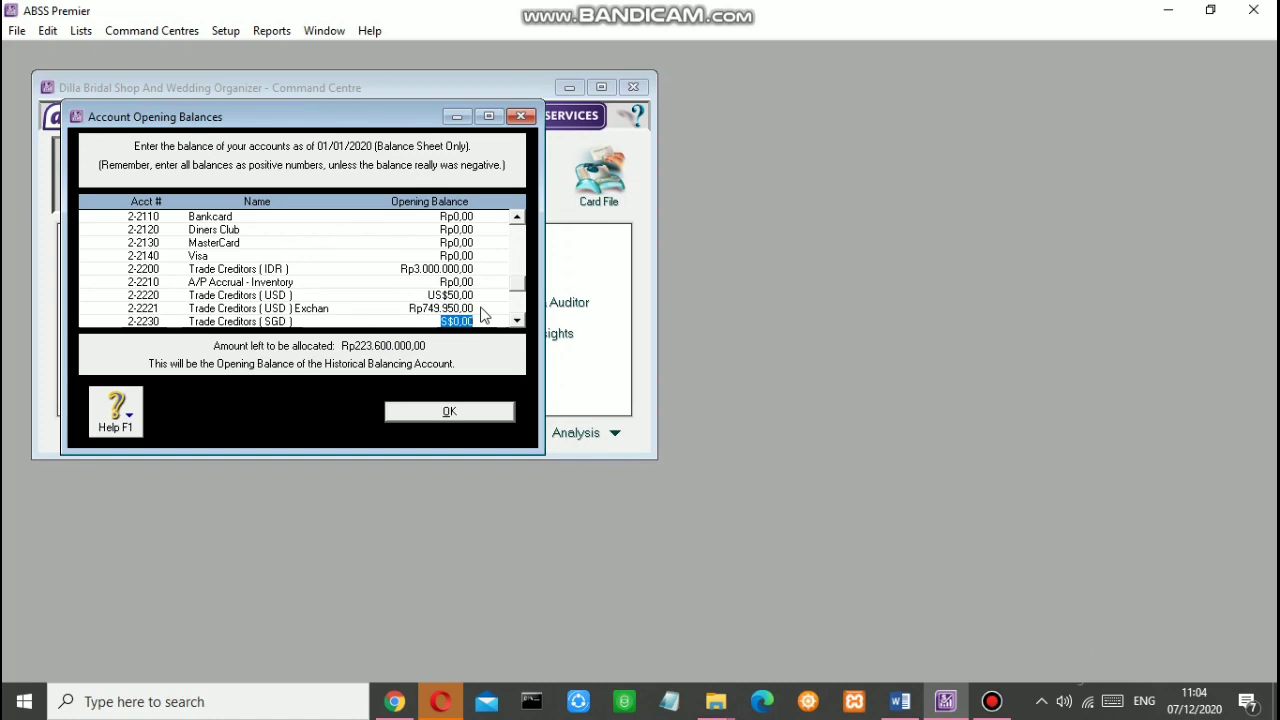
{"action": "type", "text": "150"}
{"action": "key", "text": "Tab"}
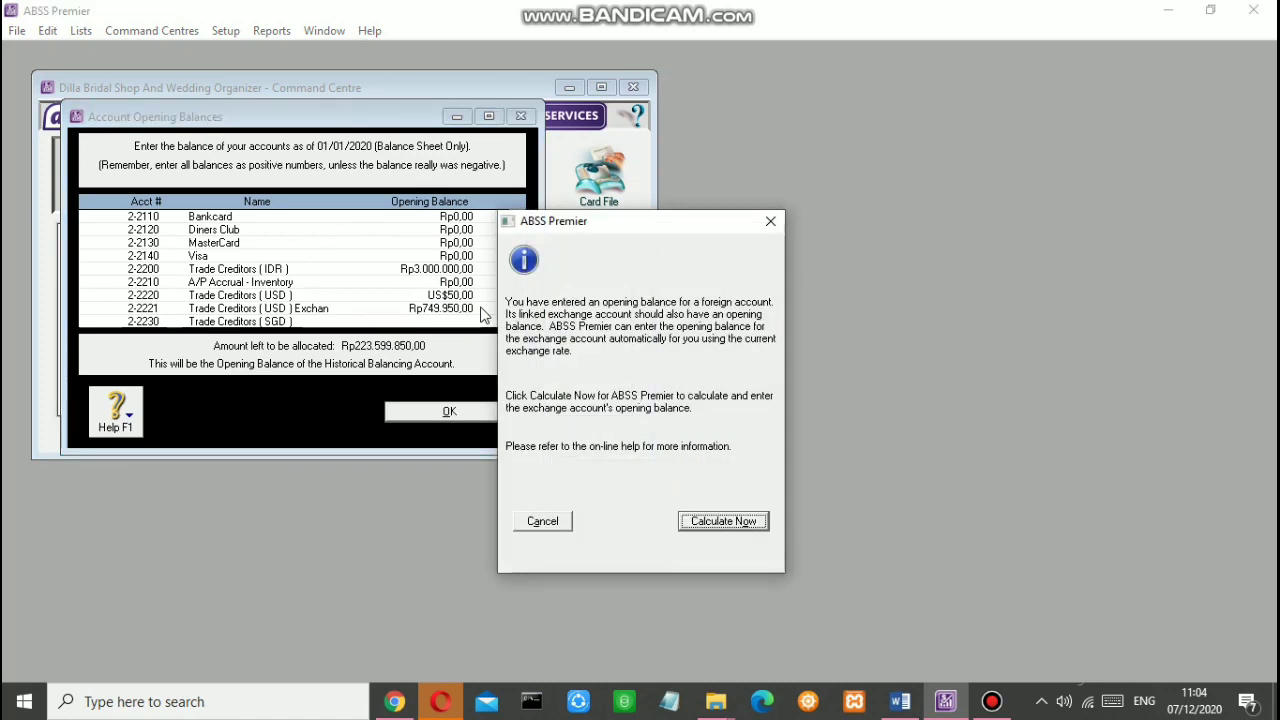
{"action": "left_click", "coordinate": [750, 518]}
{"action": "left_click", "coordinate": [784, 509]}
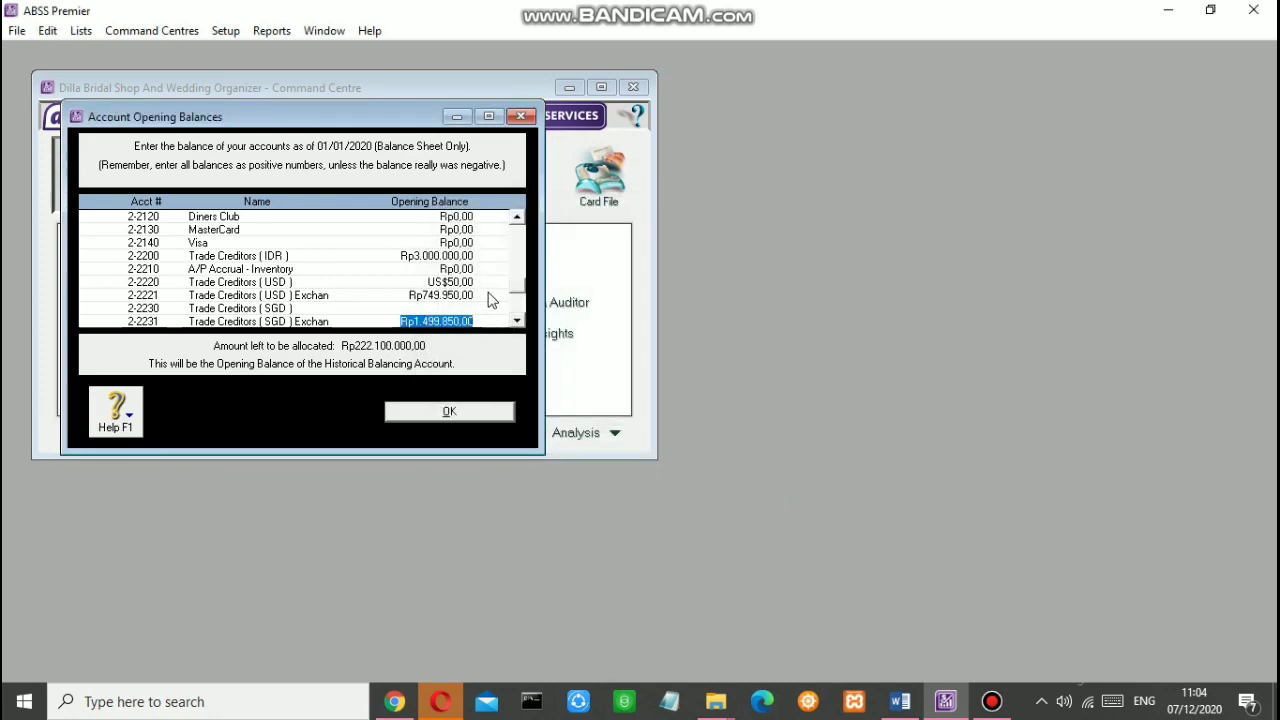
Step: Enter the VAT Collected 500.000 and VAT Paid opening balances
{"action": "key", "text": "Tab"}
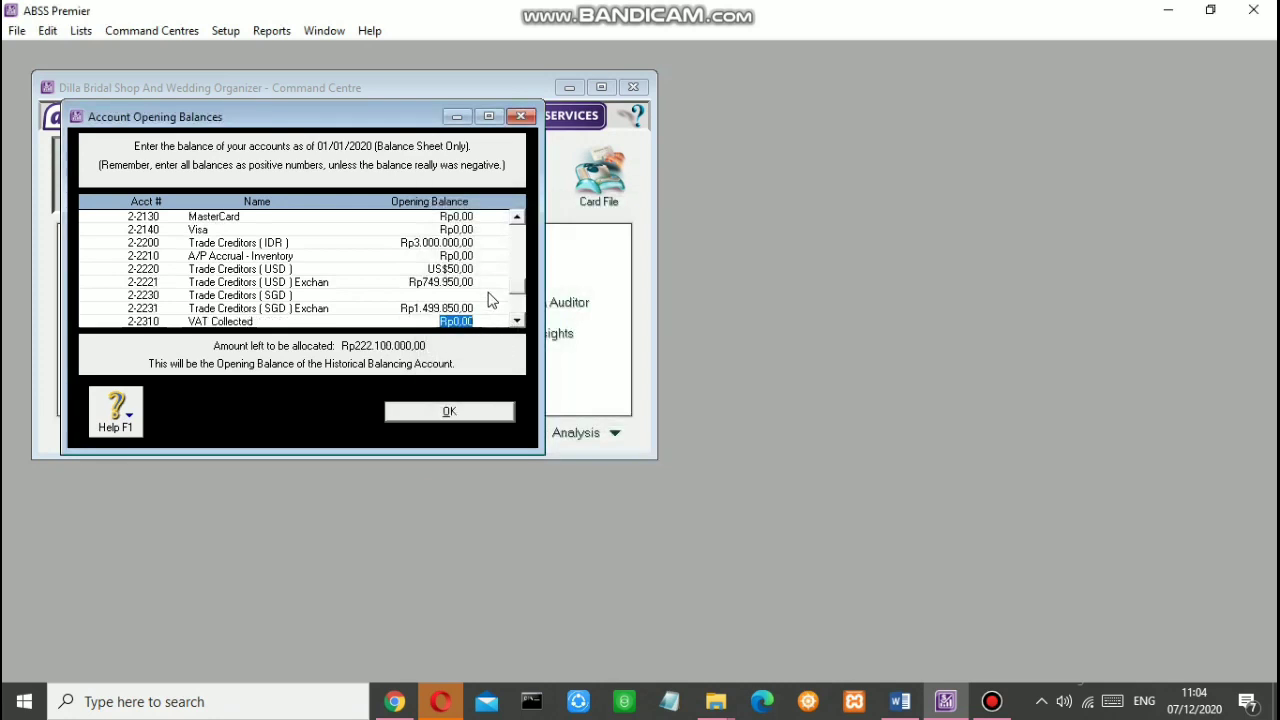
{"action": "type", "text": "500.000"}
{"action": "key", "text": "Tab"}
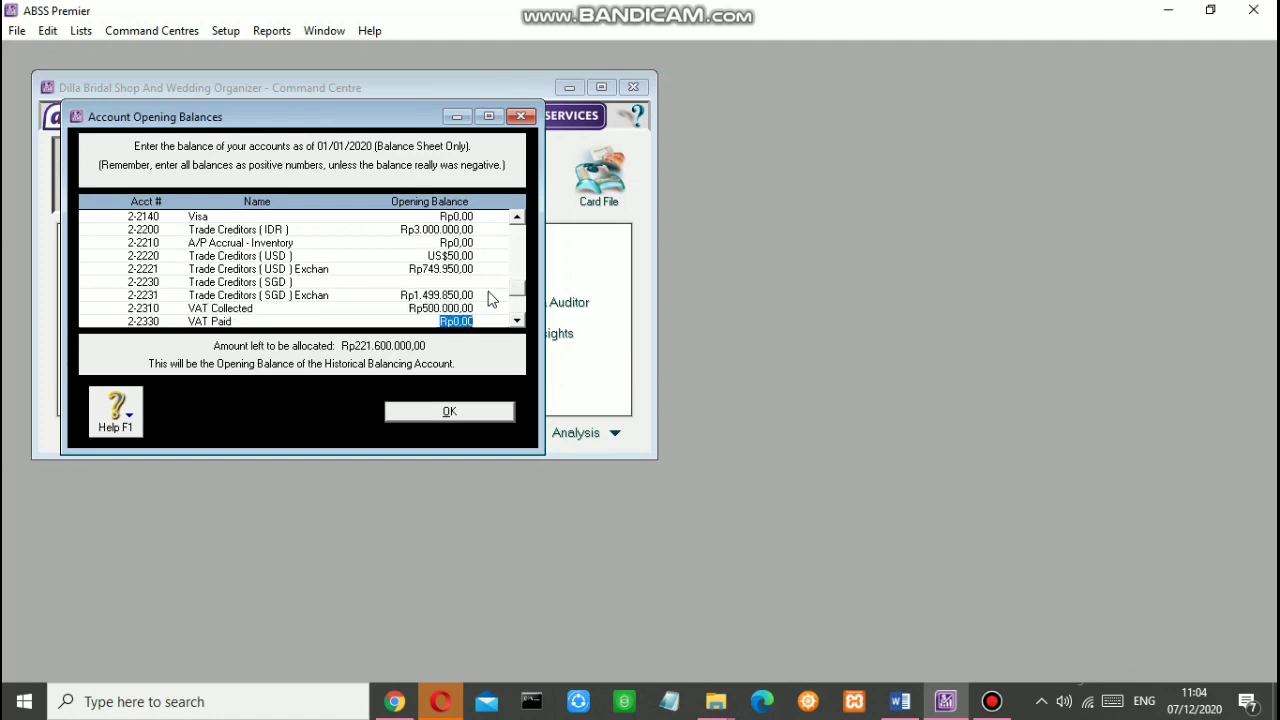
{"action": "type", "text": "-Rp200.0"}
{"action": "type", "text": "00.000"}
{"action": "key", "text": "Tab"}
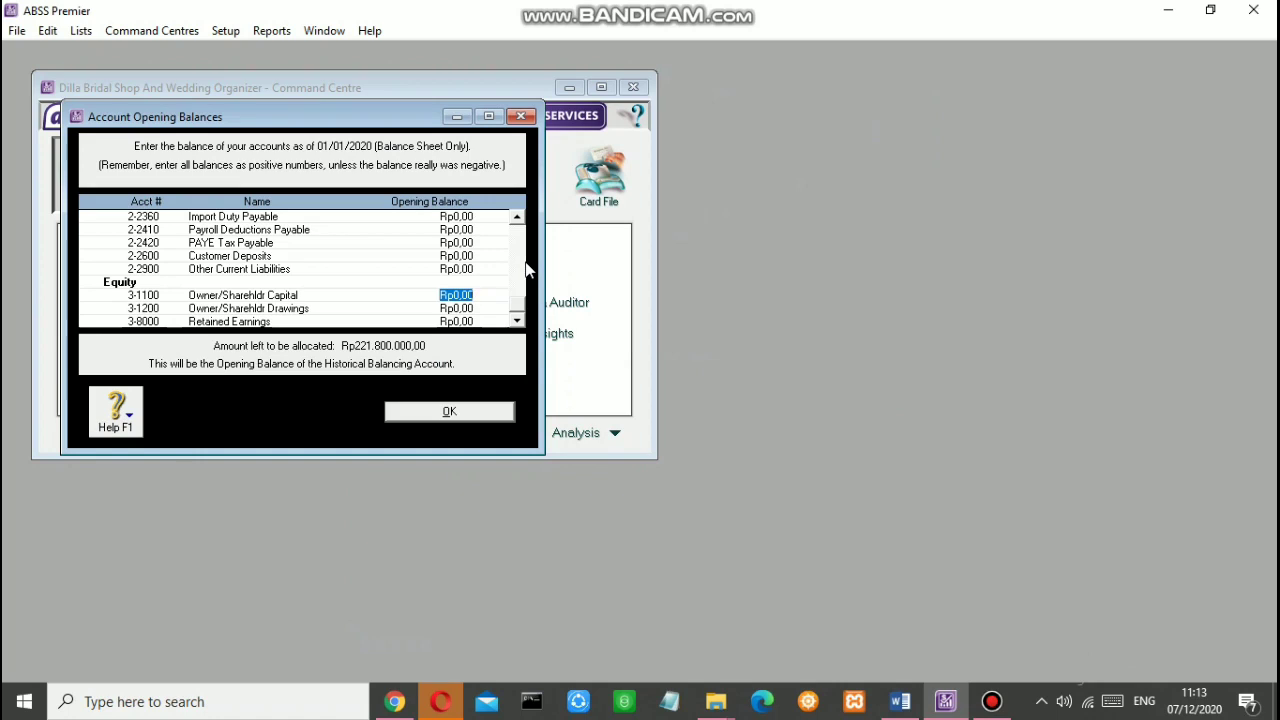
Step: Enter owner's capital Rp207.000.000, drawings Rp8.800.000 and retained earnings Rp6.000.000
{"action": "type", "text": "207.00"}
{"action": "type", "text": "0.000,0"}
{"action": "key", "text": "Tab"}
{"action": "type", "text": "6"}
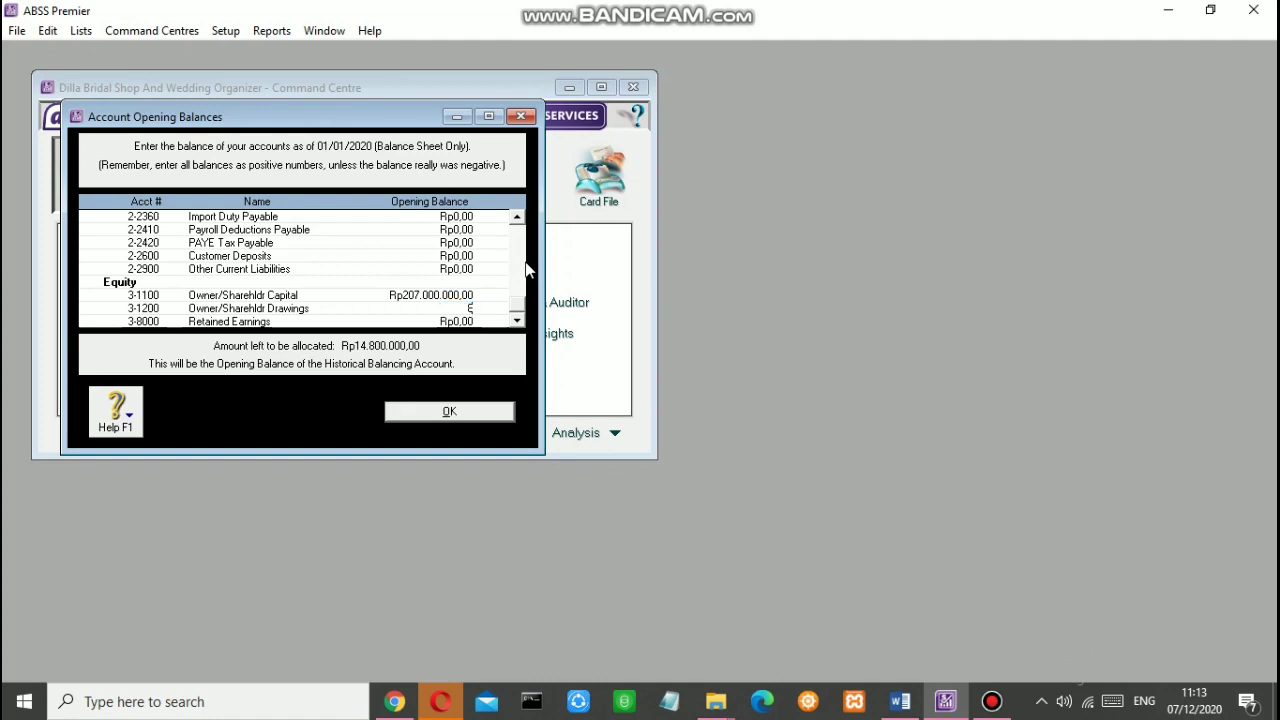
{"action": "type", "text": "800000"}
{"action": "key", "text": "Tab"}
{"action": "type", "text": "6000000"}
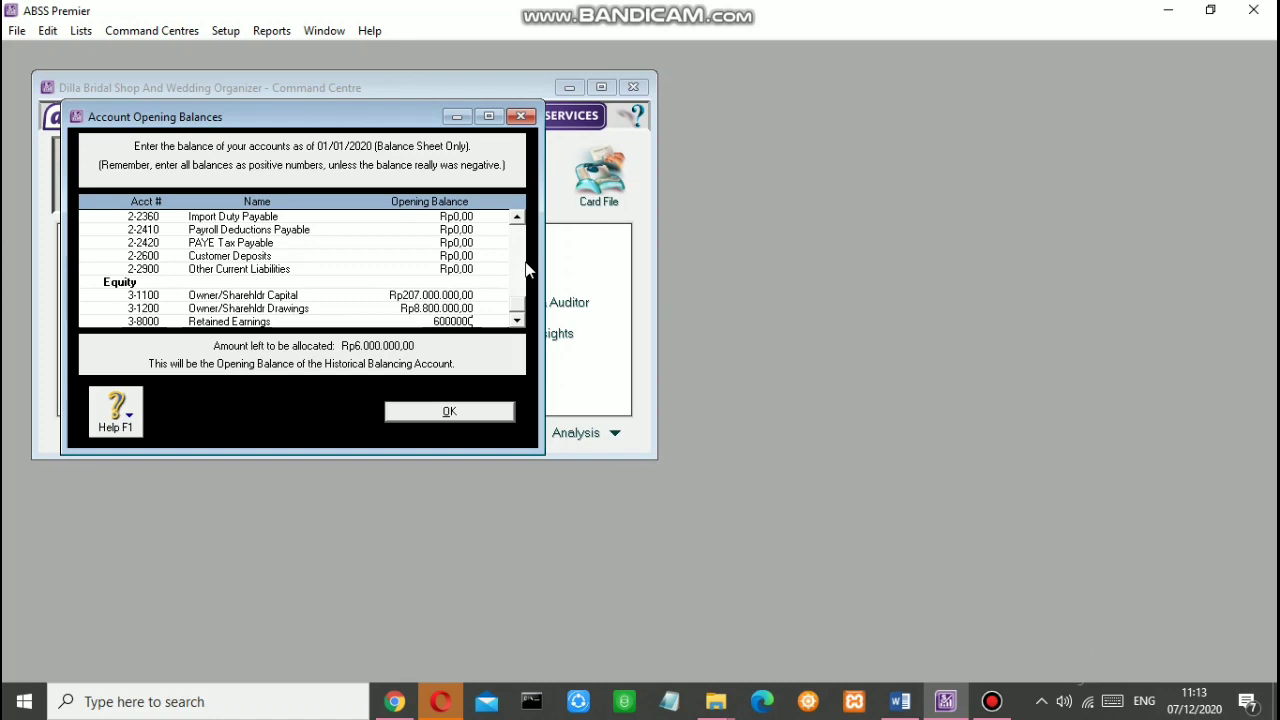
{"action": "key", "text": "Tab"}
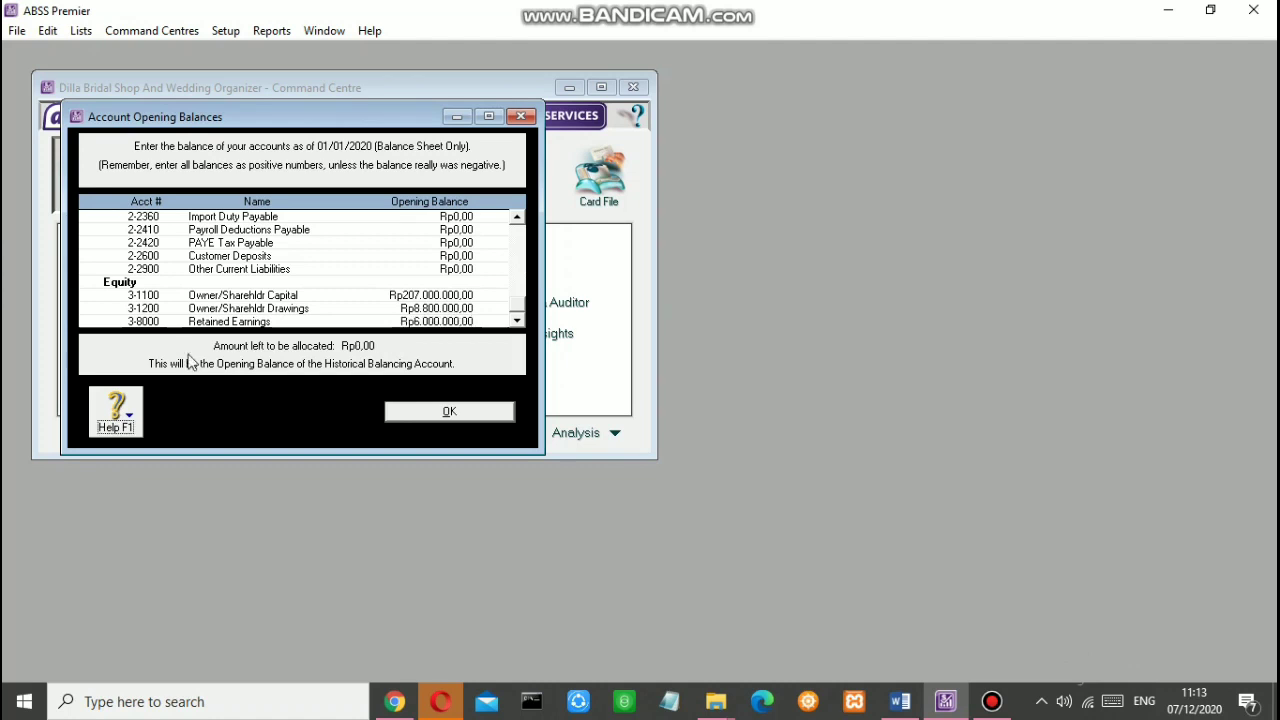
Step: Close the opening balances and set the VAT tax code rate to 10% in the Tax Code List
{"action": "left_click", "coordinate": [445, 411]}
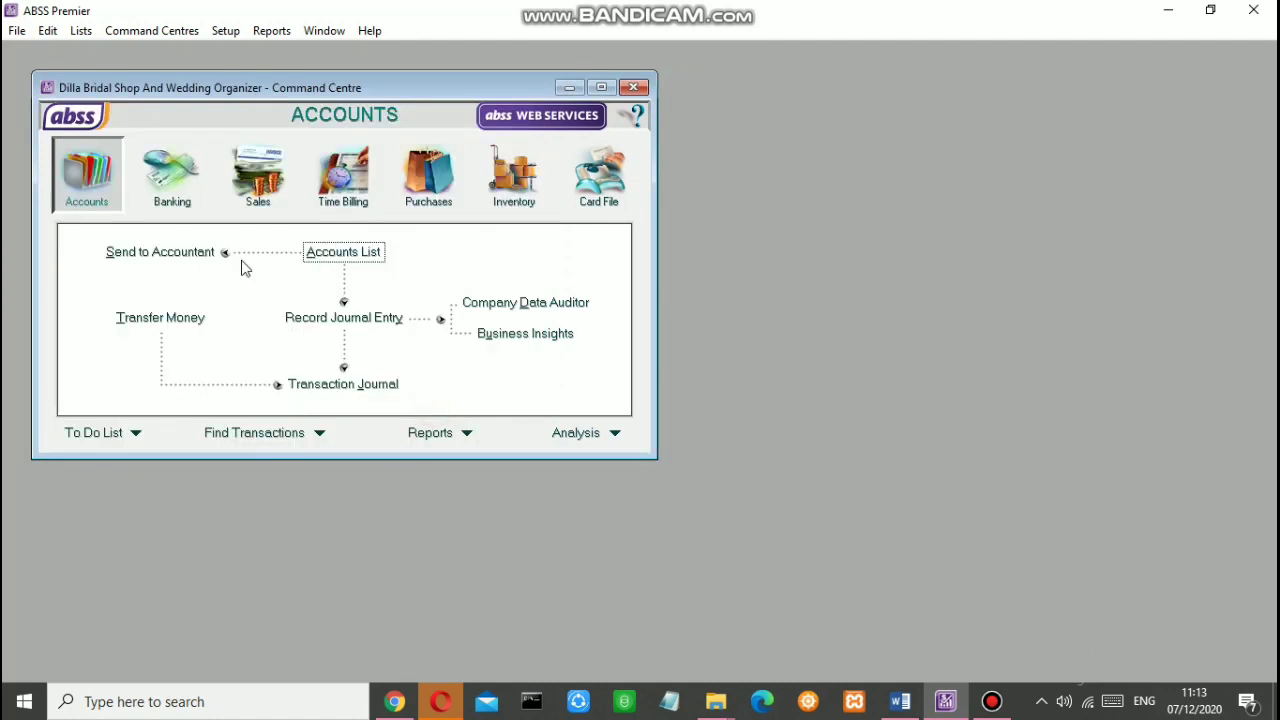
{"action": "left_click", "coordinate": [81, 30]}
{"action": "left_click", "coordinate": [137, 204]}
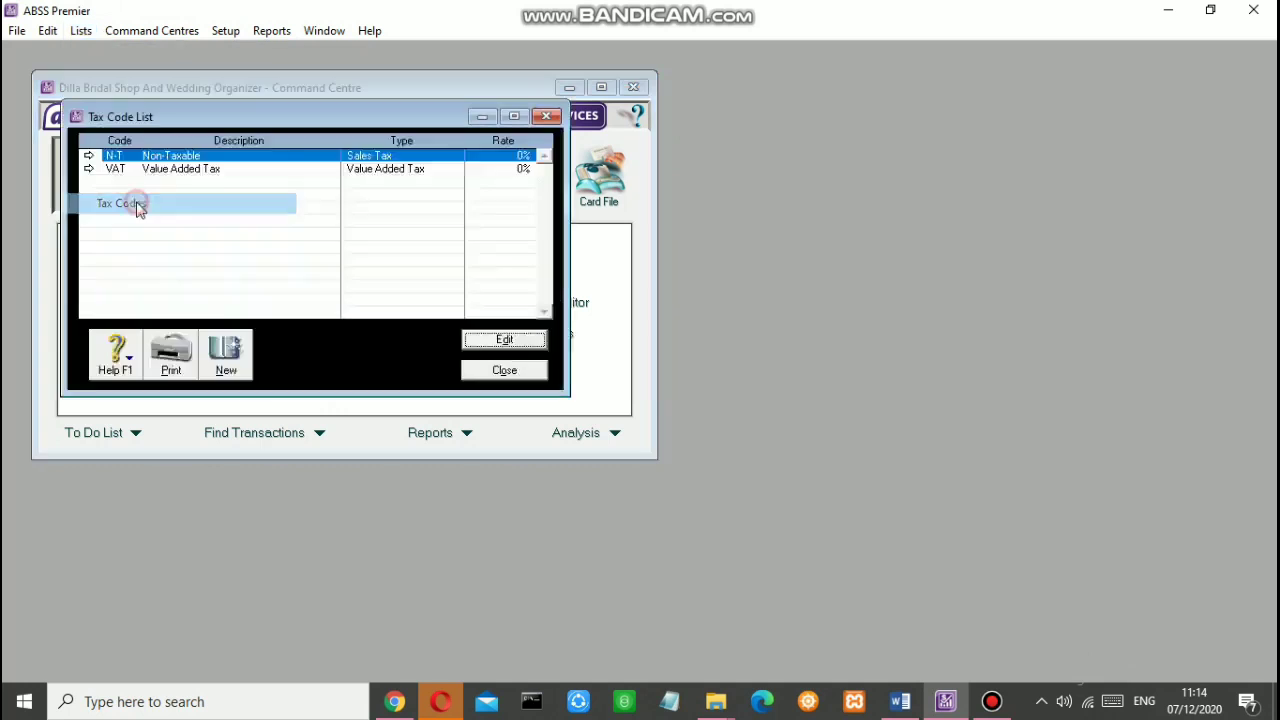
{"action": "double_click", "coordinate": [143, 171]}
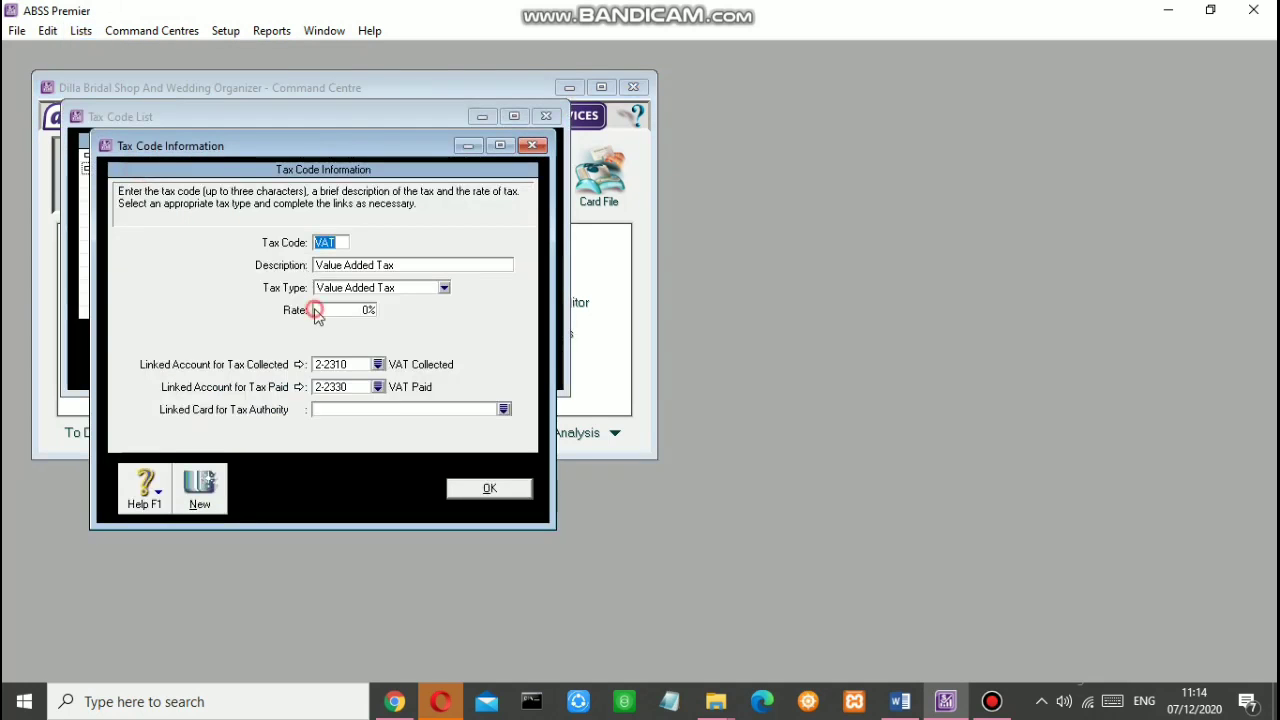
{"action": "left_click", "coordinate": [322, 310]}
{"action": "type", "text": "10"}
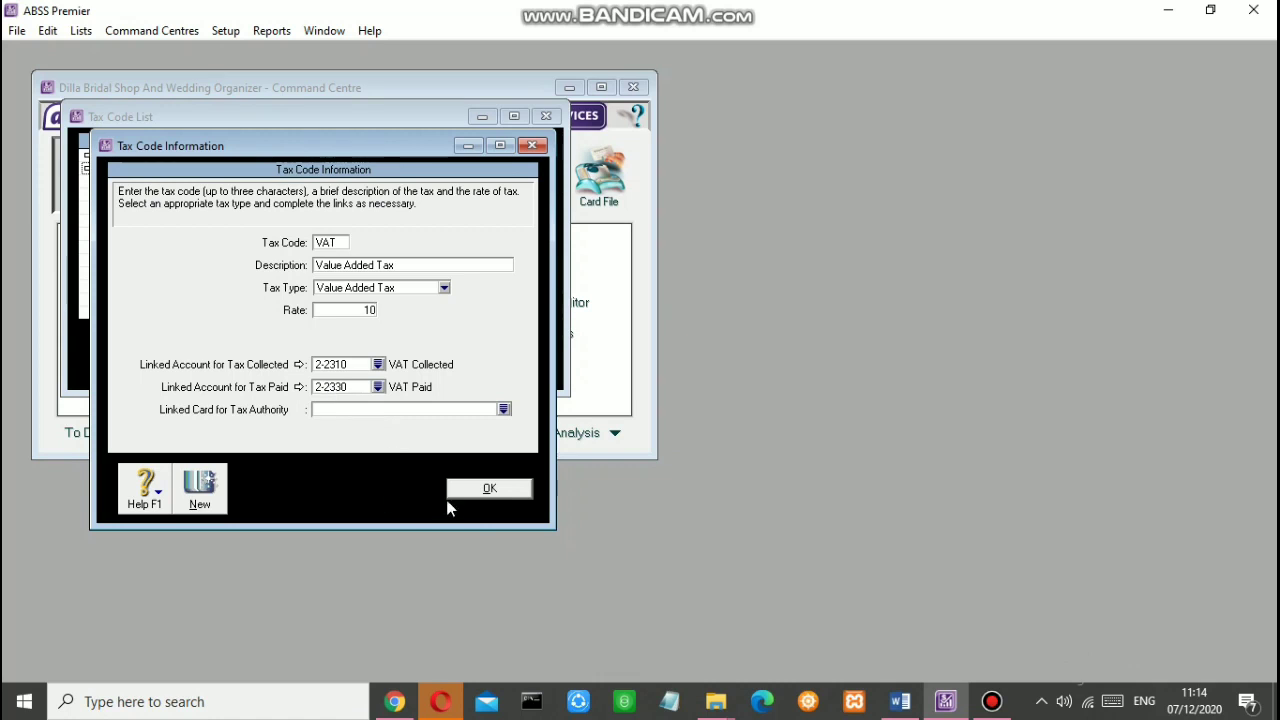
{"action": "left_click", "coordinate": [489, 488]}
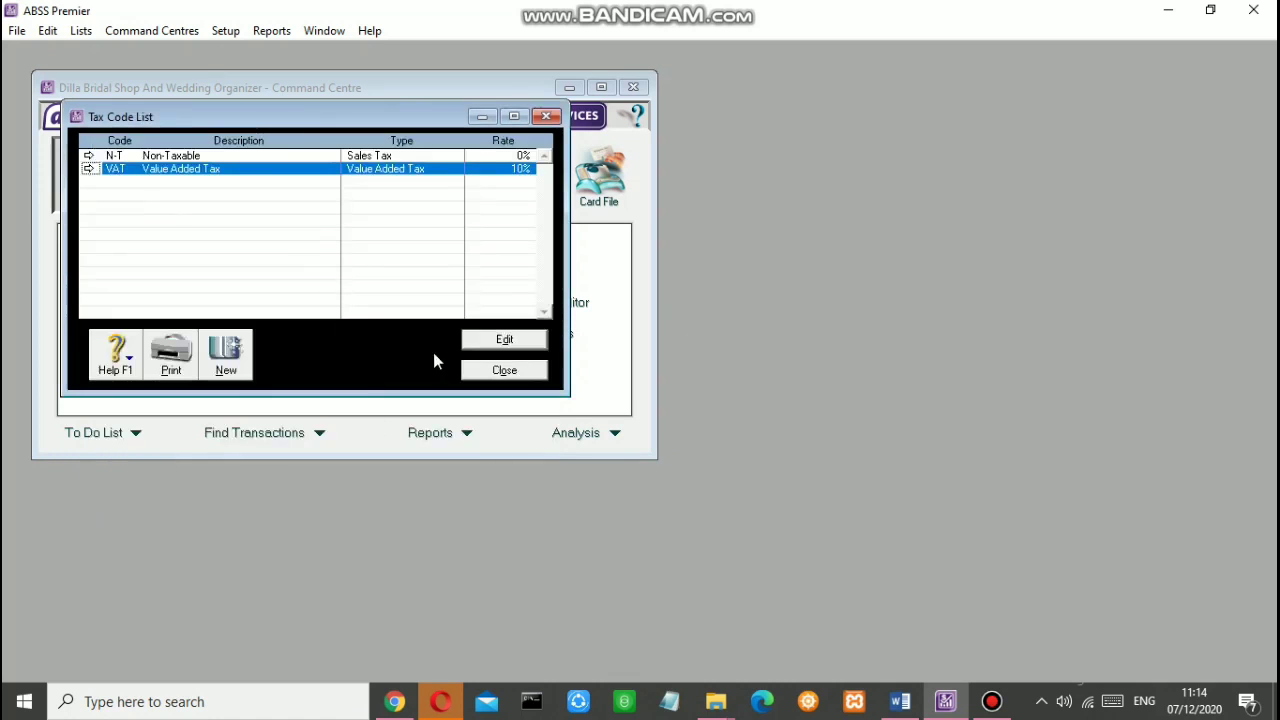
{"action": "left_click", "coordinate": [482, 370]}
{"action": "left_click", "coordinate": [81, 30]}
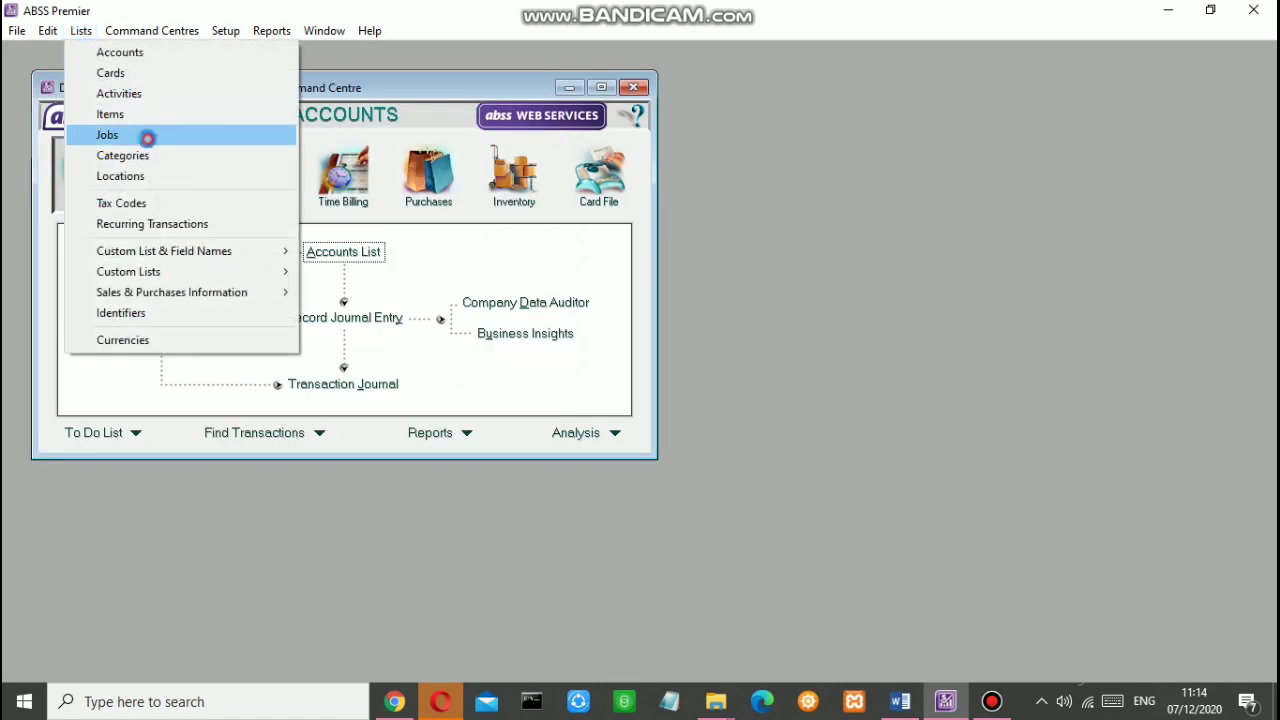
Step: Create jobs DS Dresses and AC Accesories in the Jobs List
{"action": "left_click", "coordinate": [140, 133]}
{"action": "left_click", "coordinate": [283, 360]}
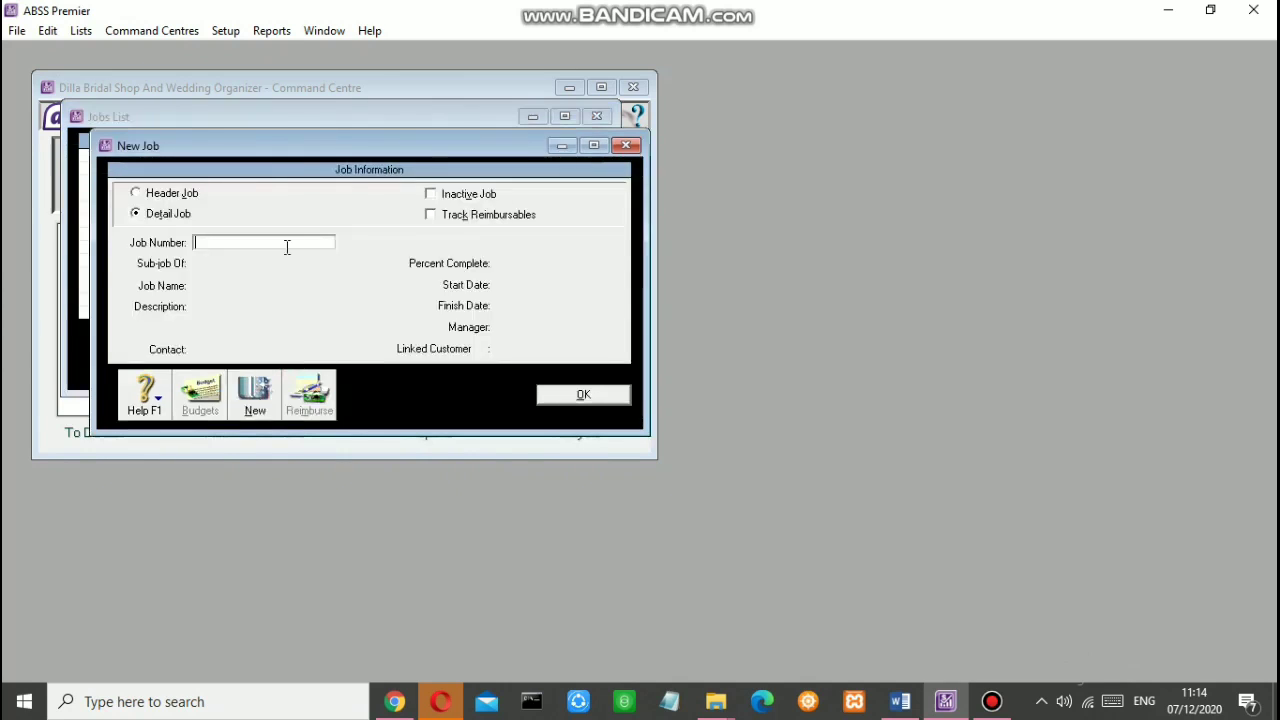
{"action": "type", "text": "DS"}
{"action": "key", "text": "Tab"}
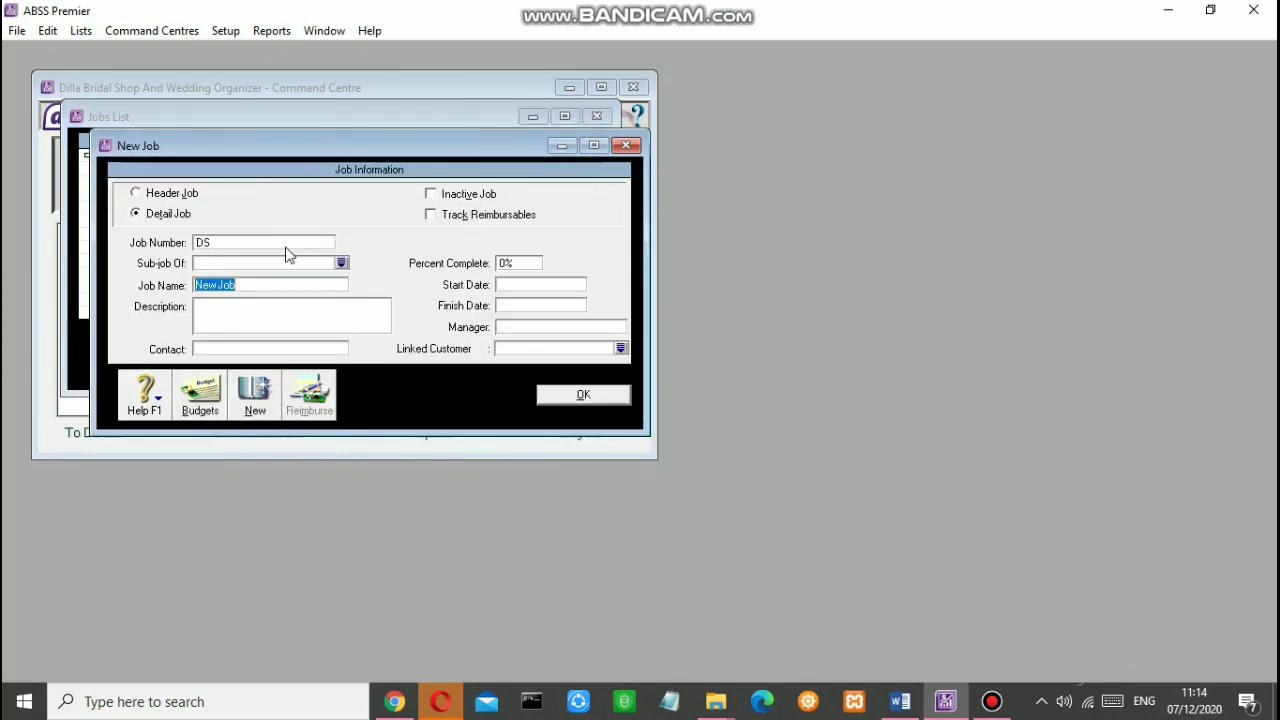
{"action": "type", "text": "Dresses"}
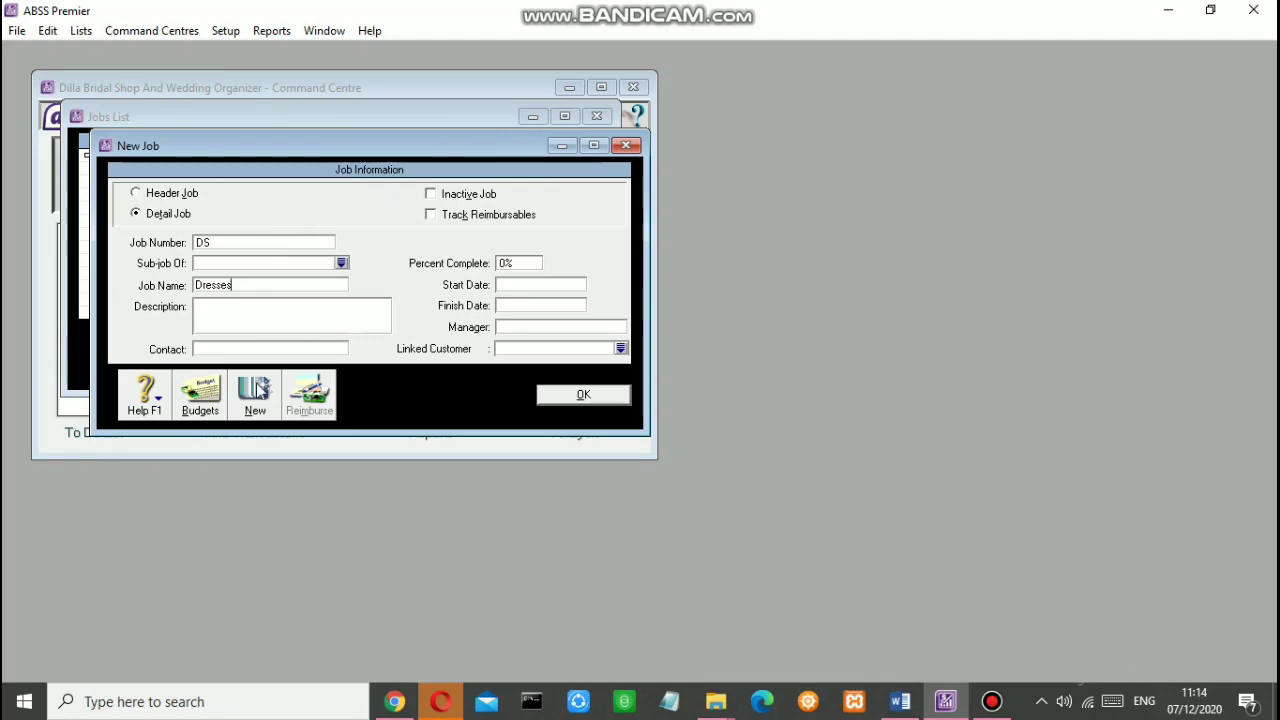
{"action": "left_click", "coordinate": [252, 414]}
{"action": "type", "text": "AC"}
{"action": "key", "text": "Tab"}
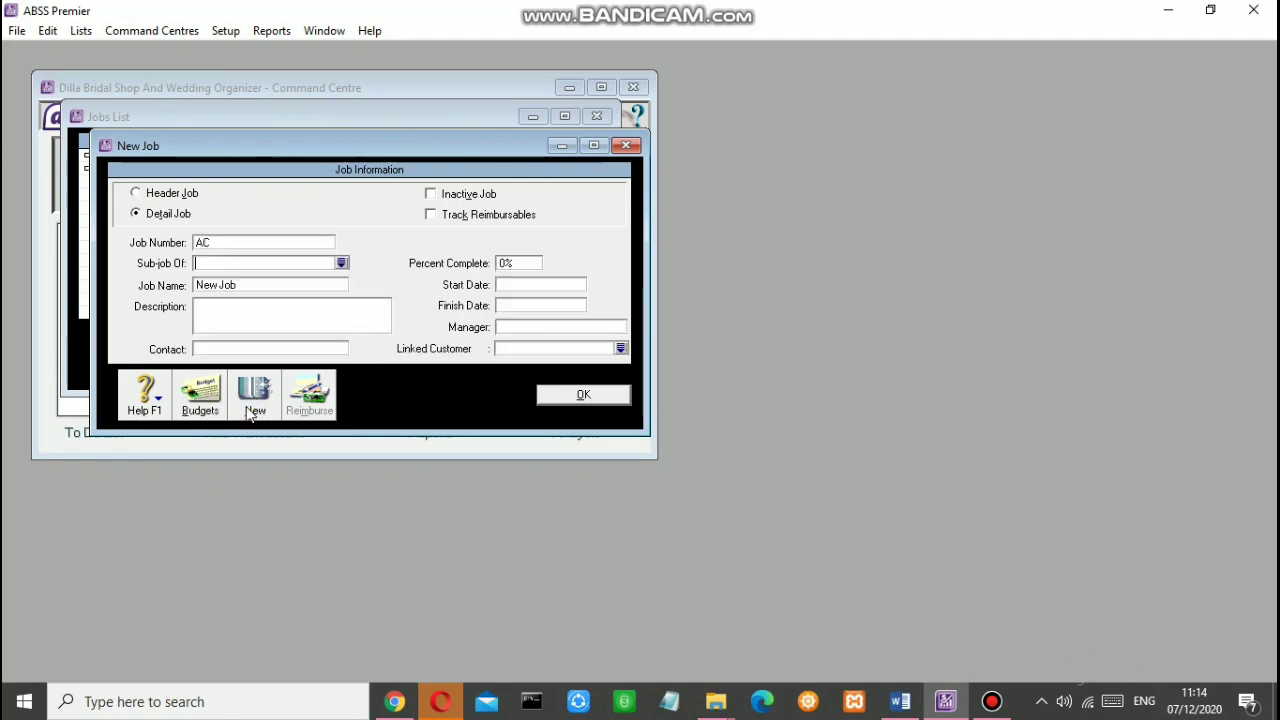
{"action": "type", "text": "Accesories"}
{"action": "left_click", "coordinate": [252, 414]}
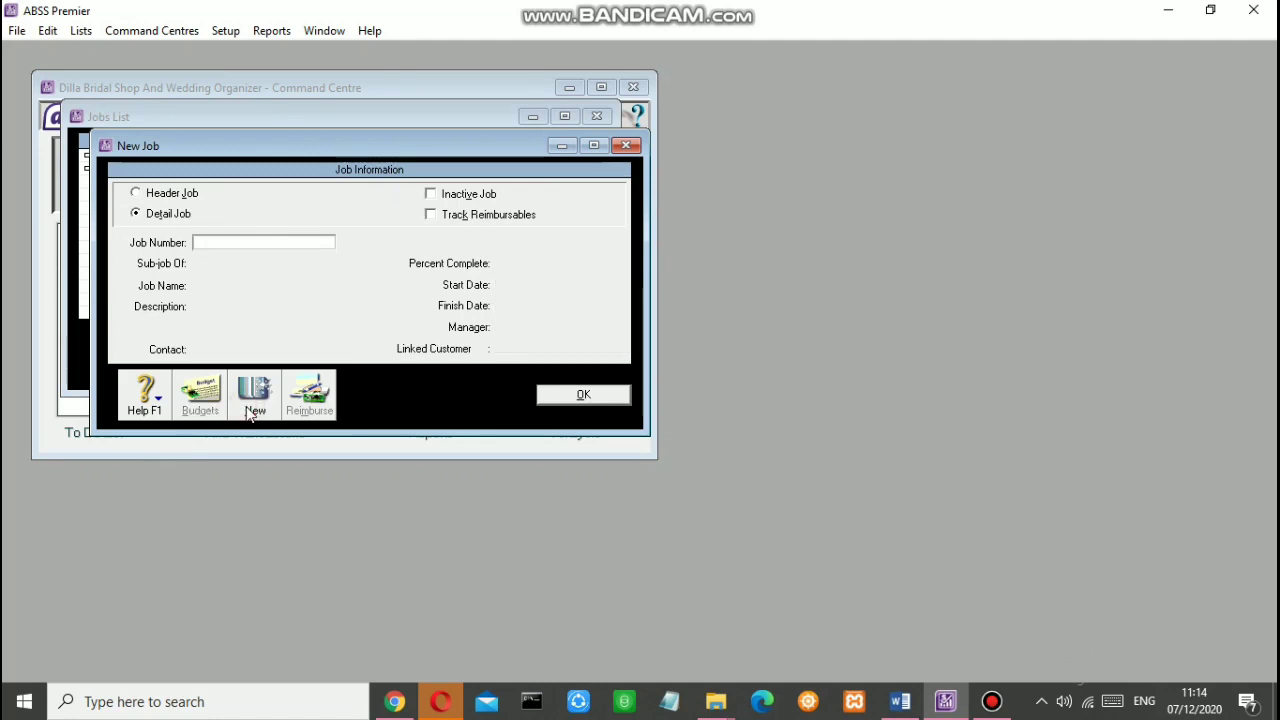
Step: Add jobs SS Shoes and SV Service, then close the Jobs List
{"action": "type", "text": "SS"}
{"action": "key", "text": "Tab"}
{"action": "type", "text": "S"}
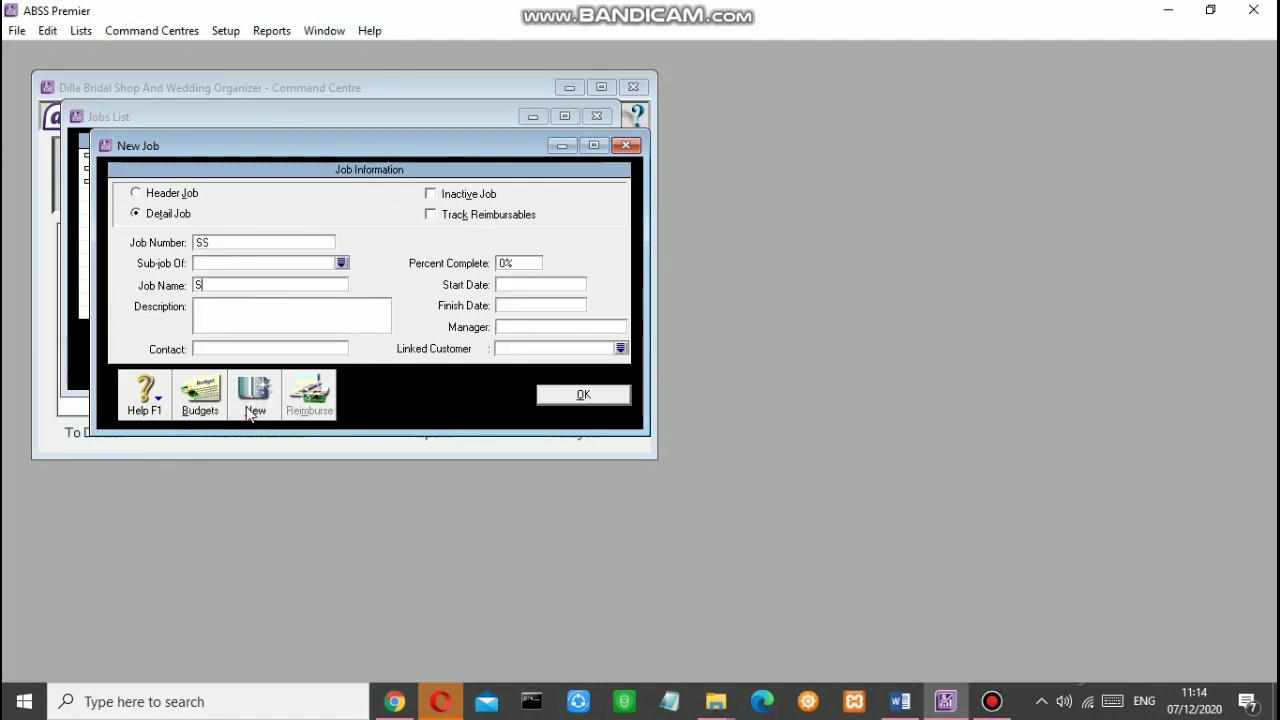
{"action": "type", "text": "hoes"}
{"action": "left_click", "coordinate": [252, 412]}
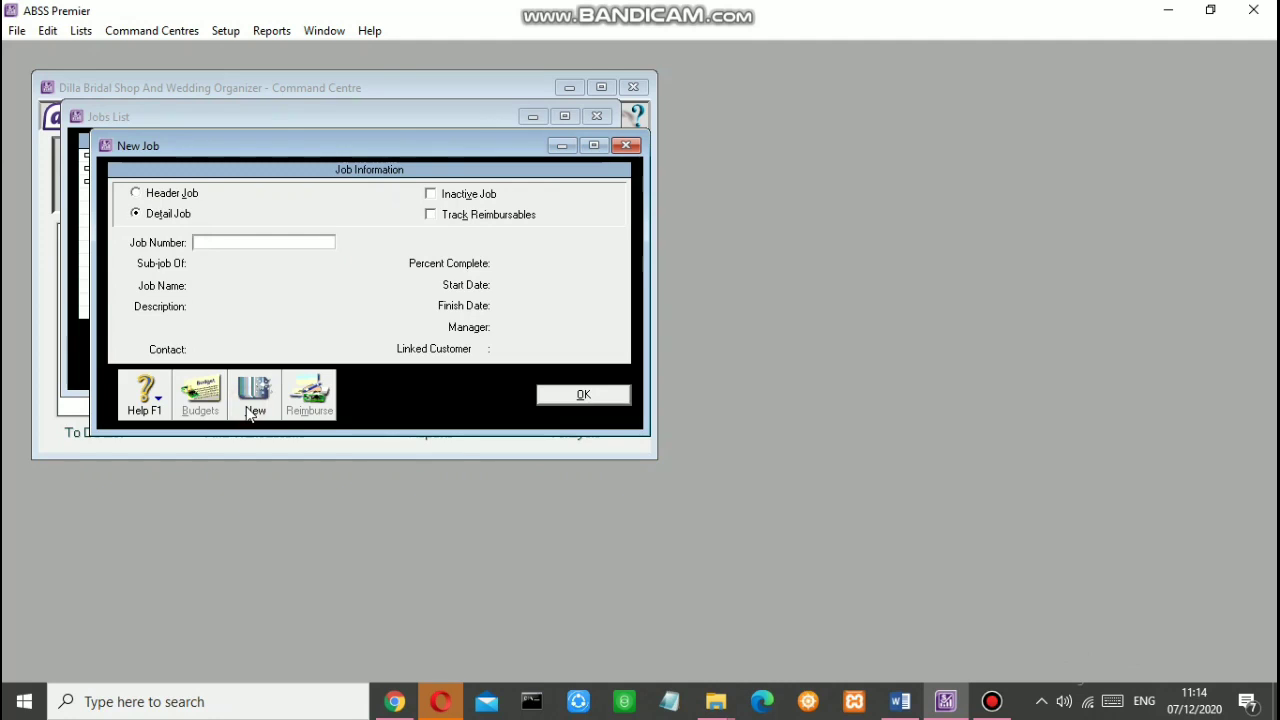
{"action": "type", "text": "S"}
{"action": "key", "text": "Tab"}
{"action": "key", "text": "Tab"}
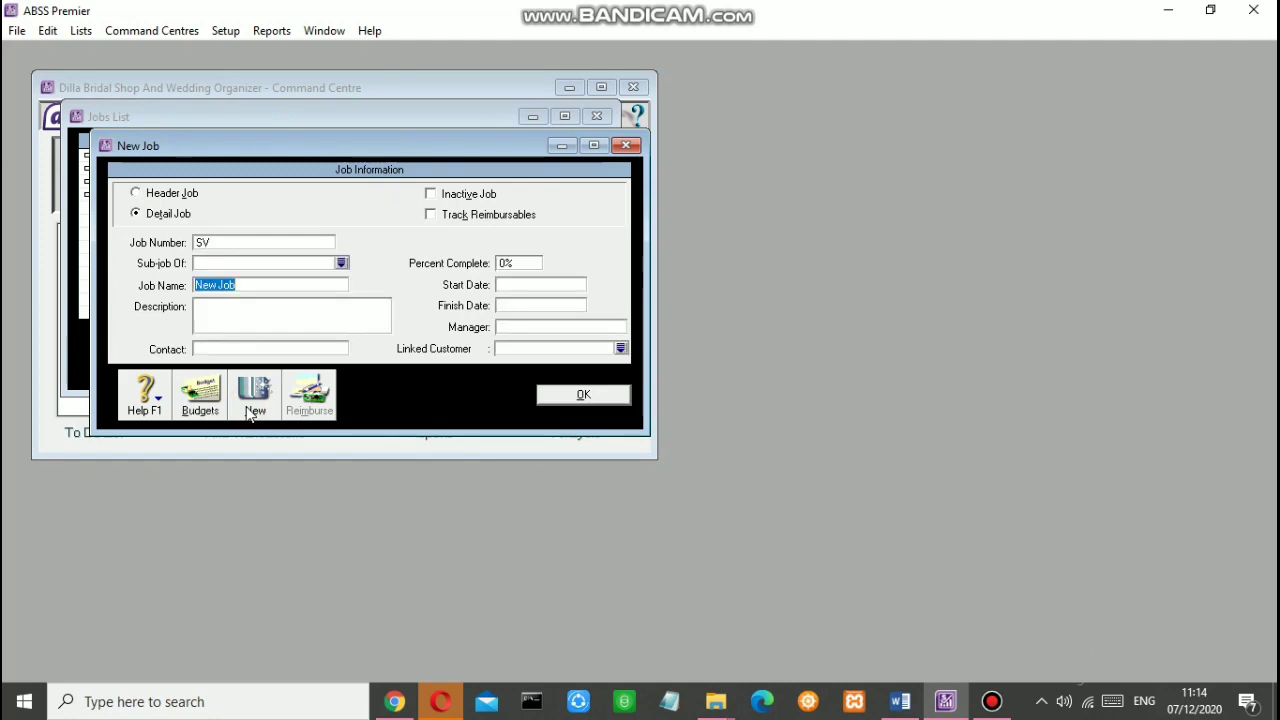
{"action": "type", "text": "Servic"}
{"action": "type", "text": "e"}
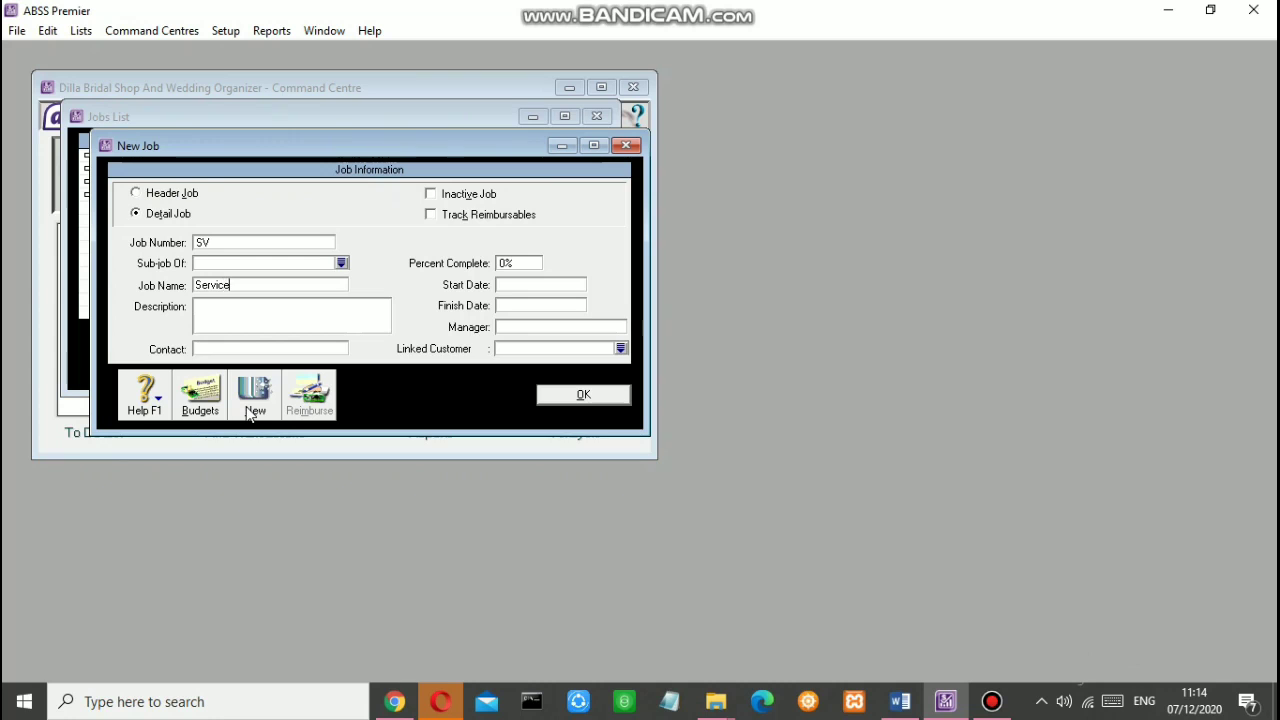
{"action": "left_click", "coordinate": [563, 397]}
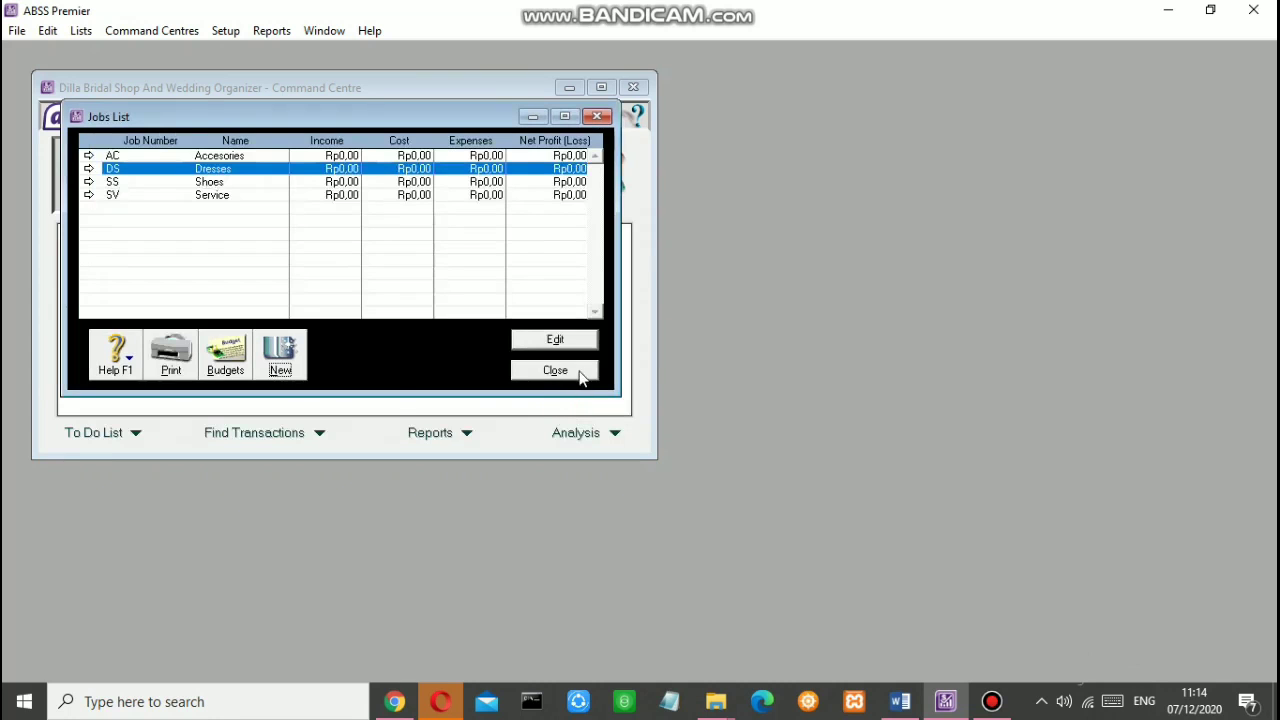
{"action": "left_click", "coordinate": [578, 374]}
{"action": "left_click", "coordinate": [81, 31]}
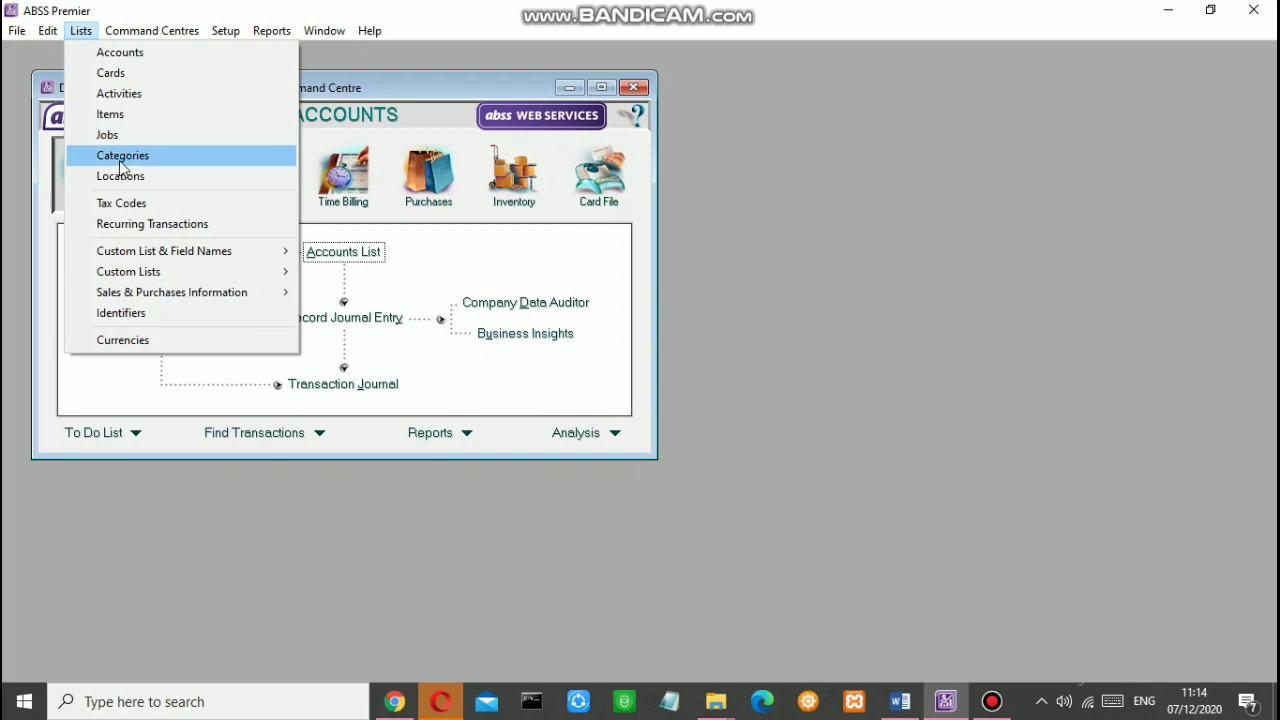
Step: Add the categories JKT Jakarta and TNG Tangerang
{"action": "left_click", "coordinate": [122, 156]}
{"action": "left_click", "coordinate": [238, 392]}
{"action": "type", "text": "JKT"}
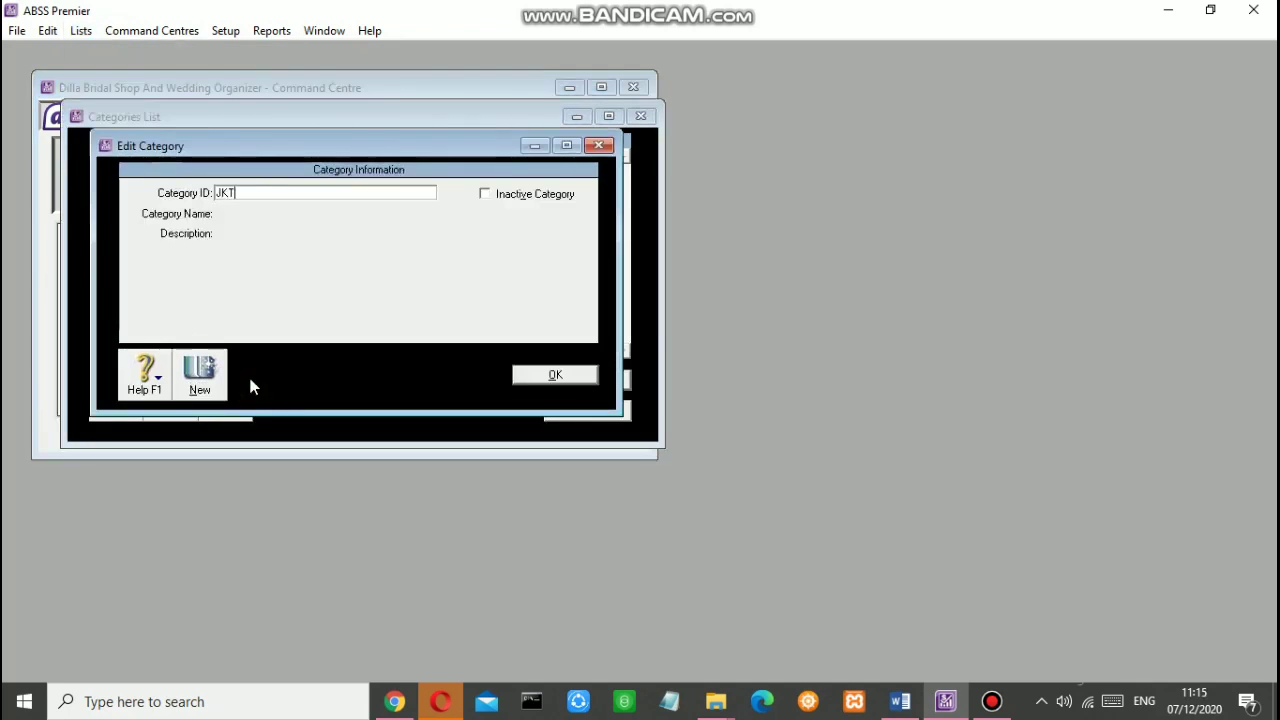
{"action": "key", "text": "Tab"}
{"action": "type", "text": "Jakarta"}
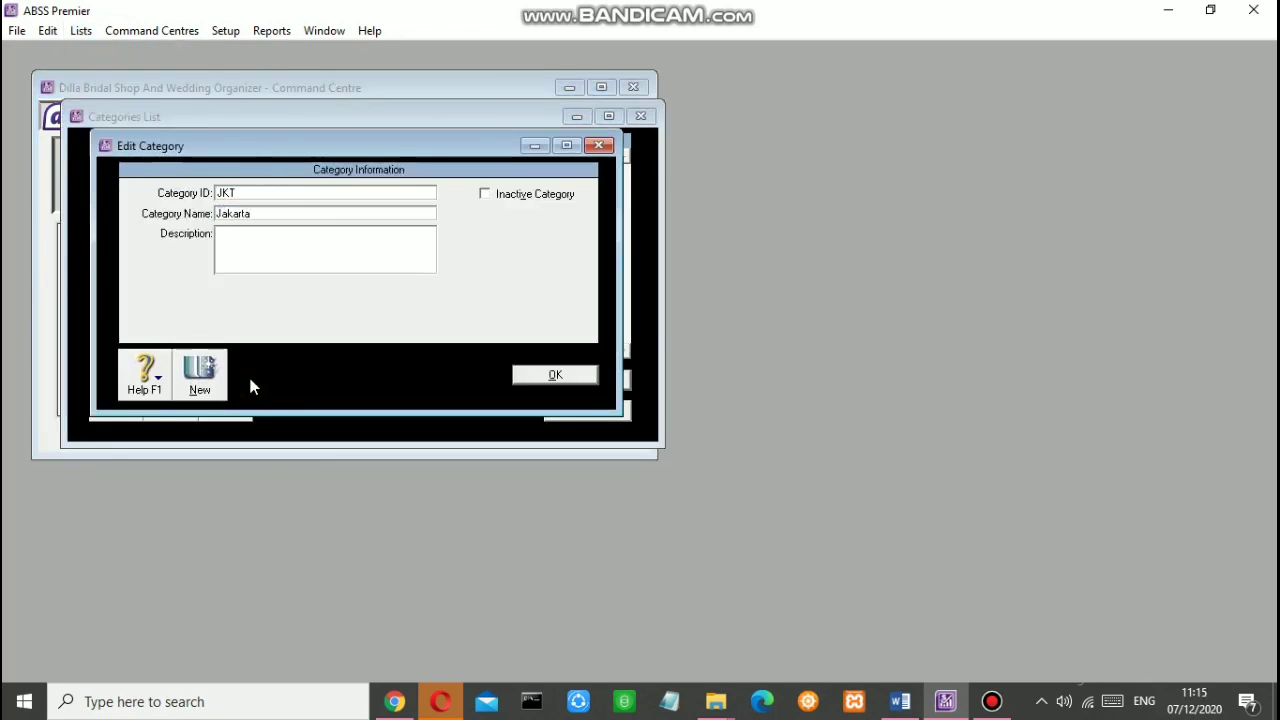
{"action": "left_click", "coordinate": [204, 376]}
{"action": "type", "text": "TNG"}
{"action": "key", "text": "Tab"}
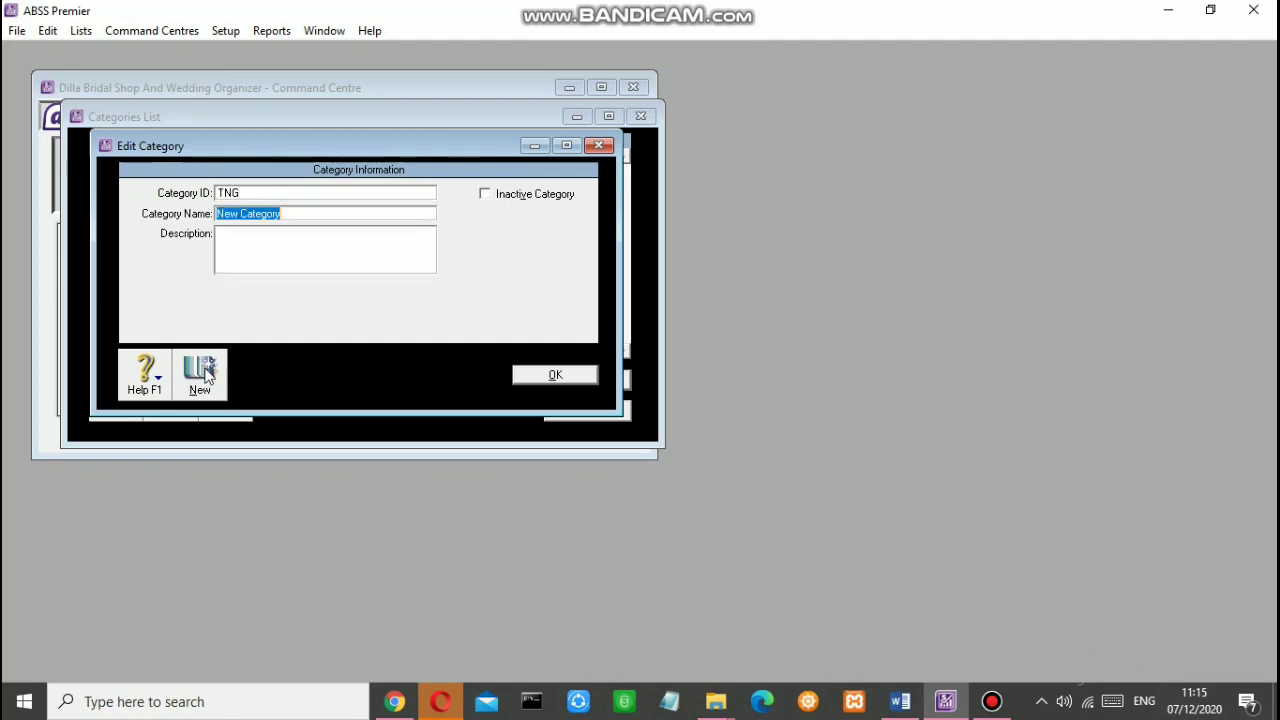
{"action": "type", "text": "Tangerang"}
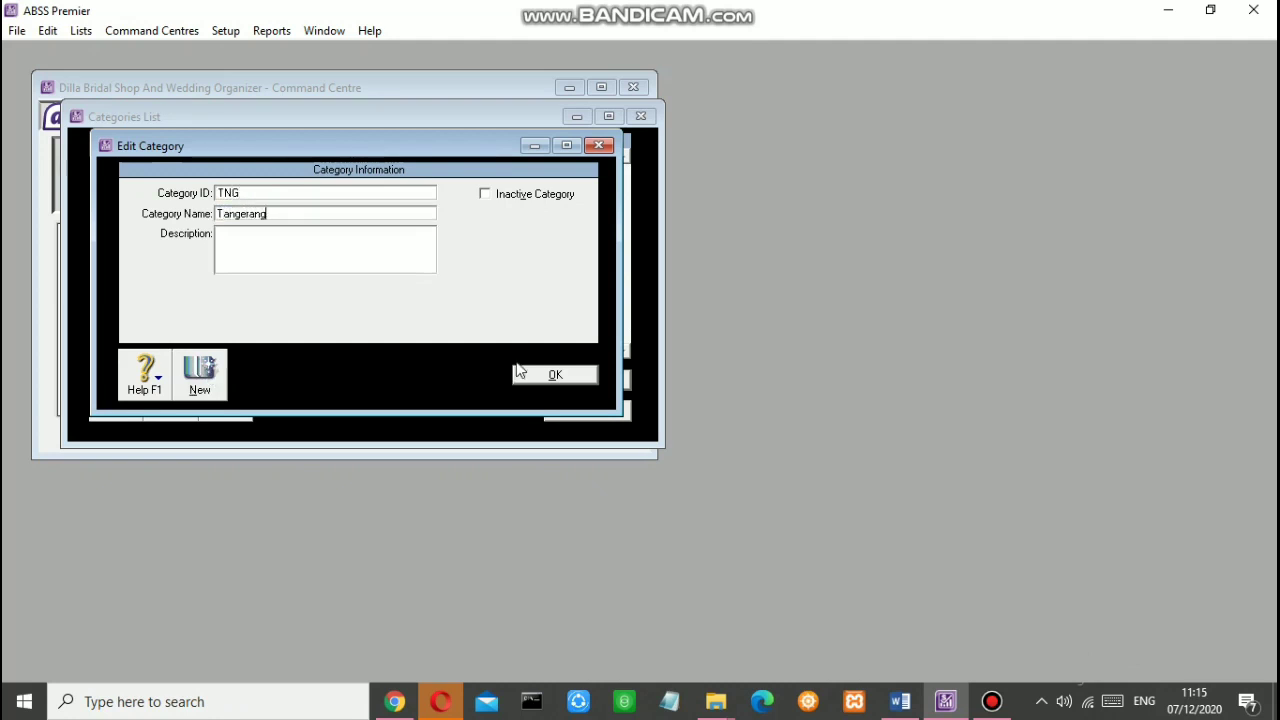
{"action": "left_click", "coordinate": [520, 372]}
{"action": "left_click", "coordinate": [586, 409]}
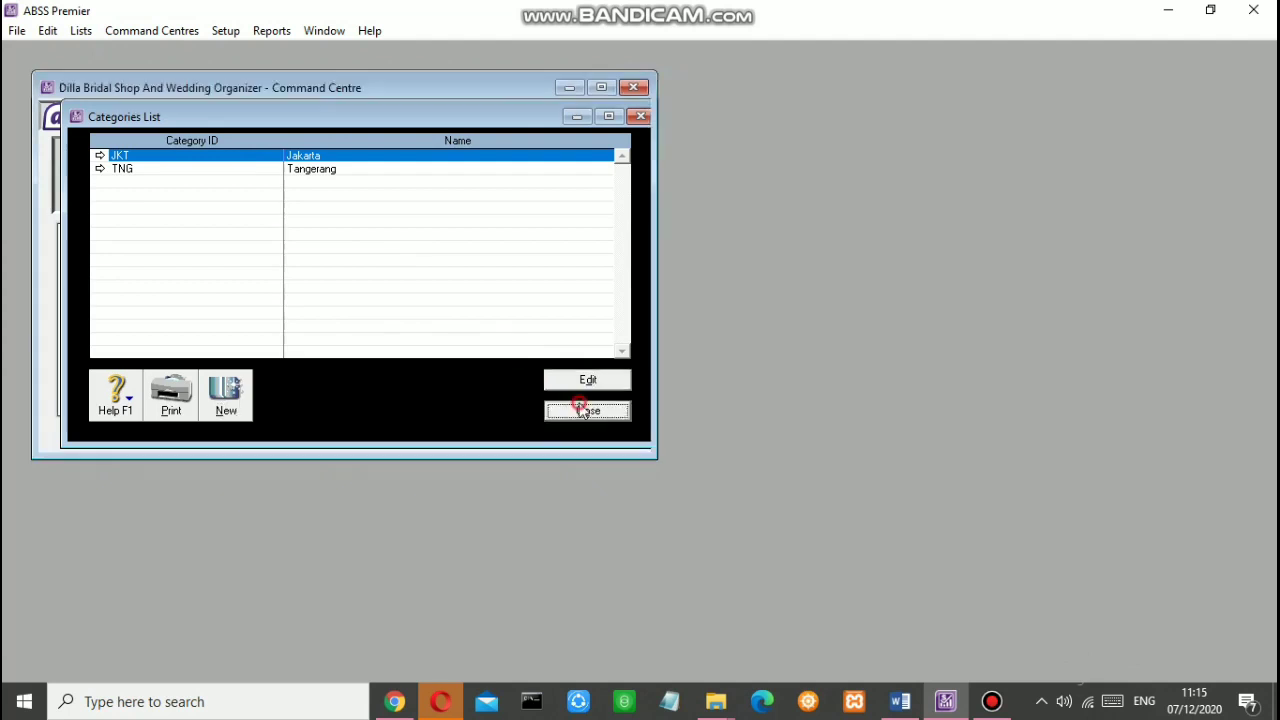
Step: Rename price levels A, B and C to IDR, USD and SGD
{"action": "left_click", "coordinate": [82, 32]}
{"action": "mouse_move", "coordinate": [170, 252]}
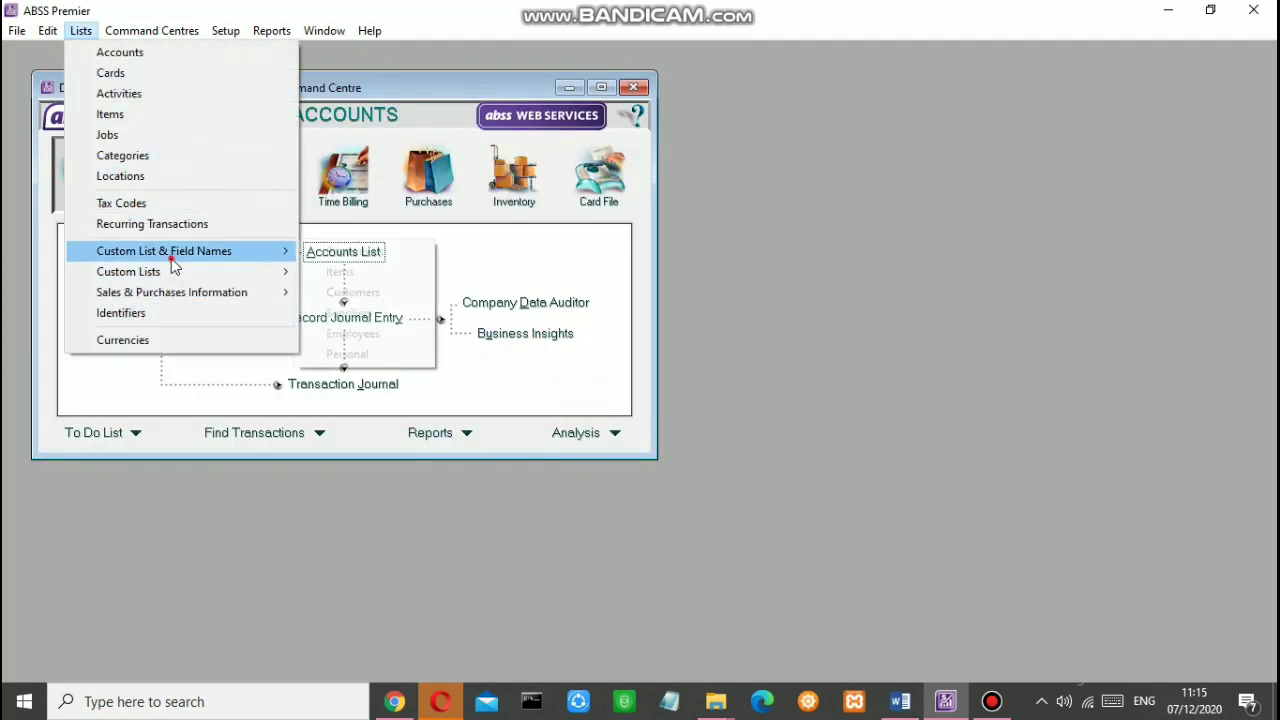
{"action": "left_click", "coordinate": [340, 249]}
{"action": "type", "text": "IDR"}
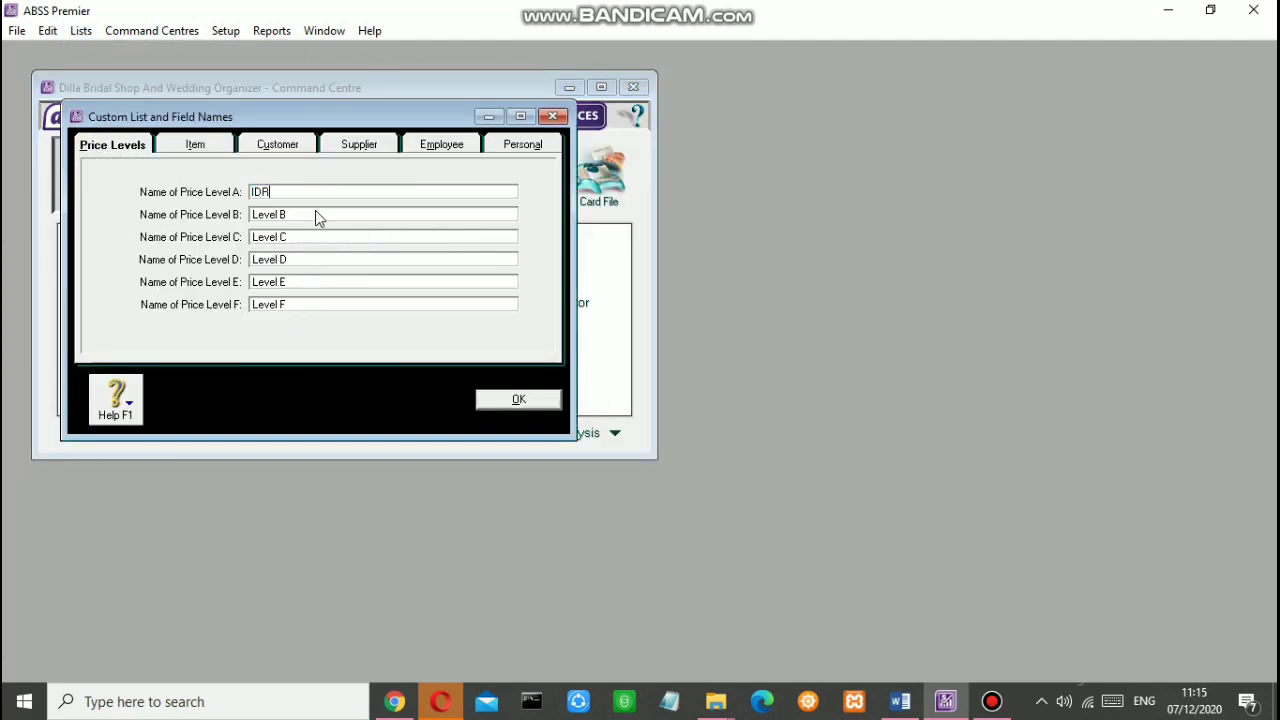
{"action": "key", "text": "Tab"}
{"action": "type", "text": "USD"}
{"action": "key", "text": "Tab"}
{"action": "type", "text": "SGD"}
{"action": "left_click", "coordinate": [503, 403]}
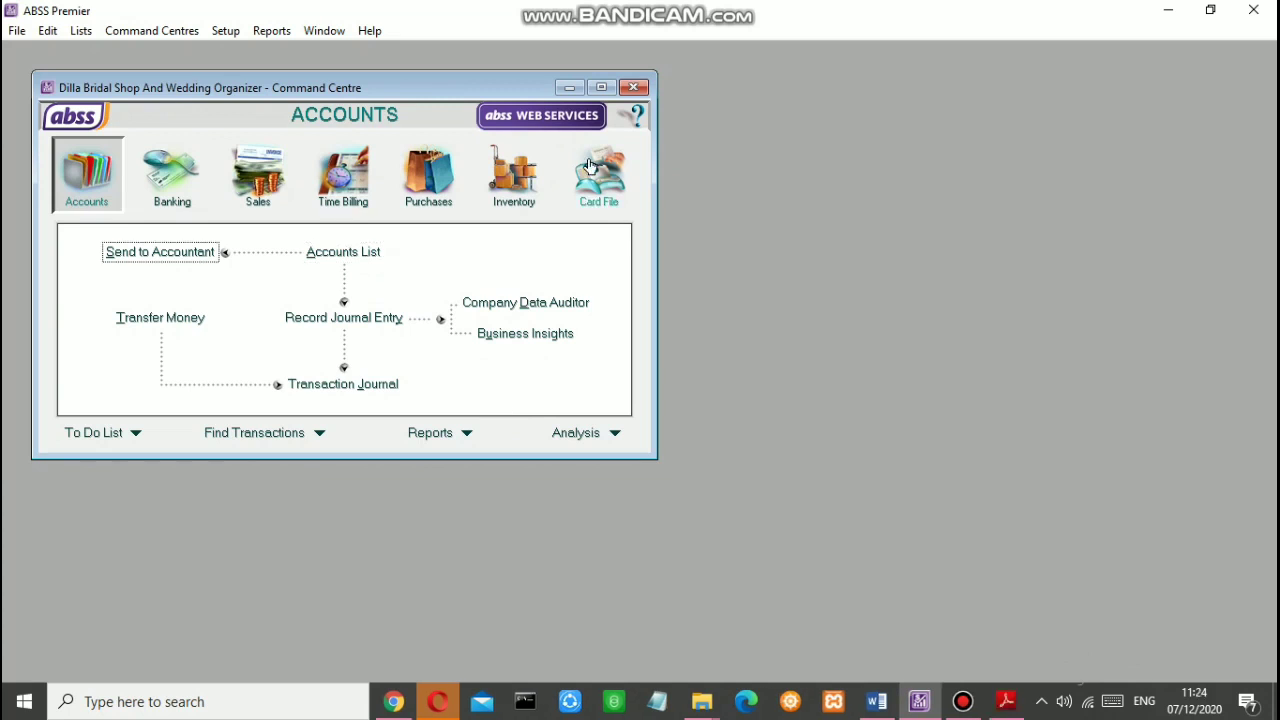
Step: Create customer card 'Pt. Kencana ( IDR )' with a C card ID and VAT tax code
{"action": "left_click", "coordinate": [599, 175]}
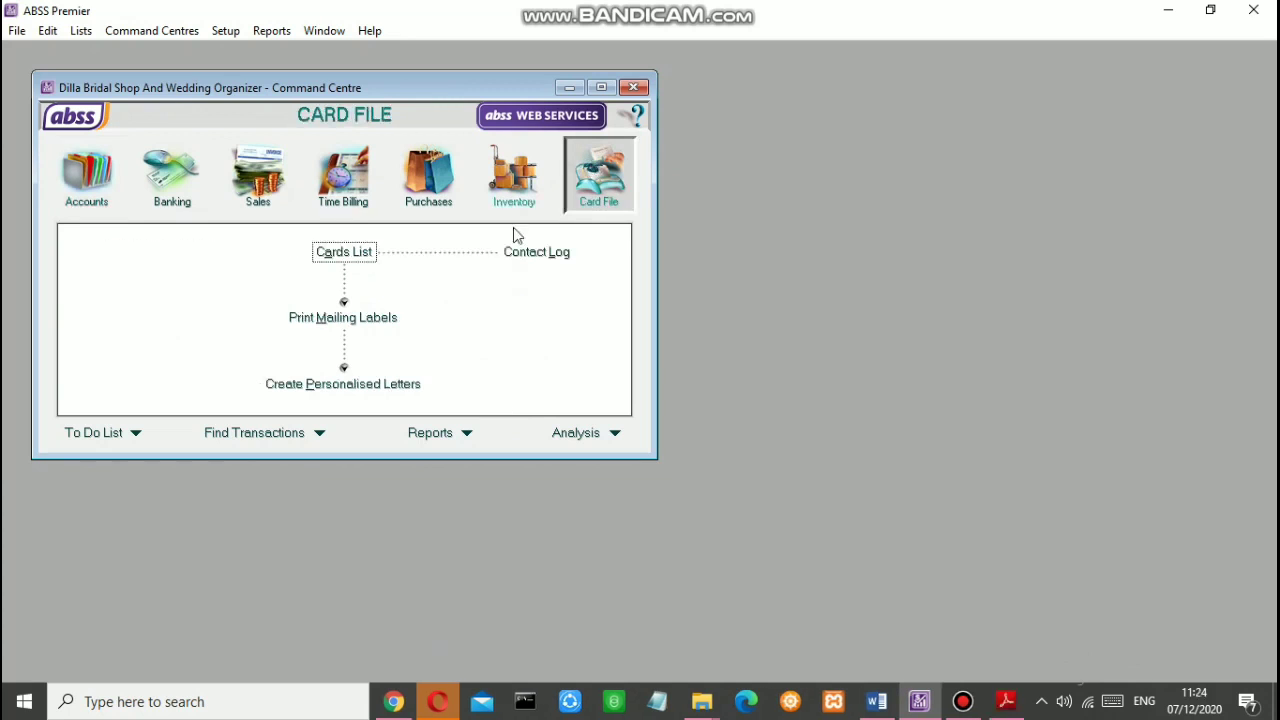
{"action": "left_click", "coordinate": [355, 253]}
{"action": "left_click", "coordinate": [210, 462]}
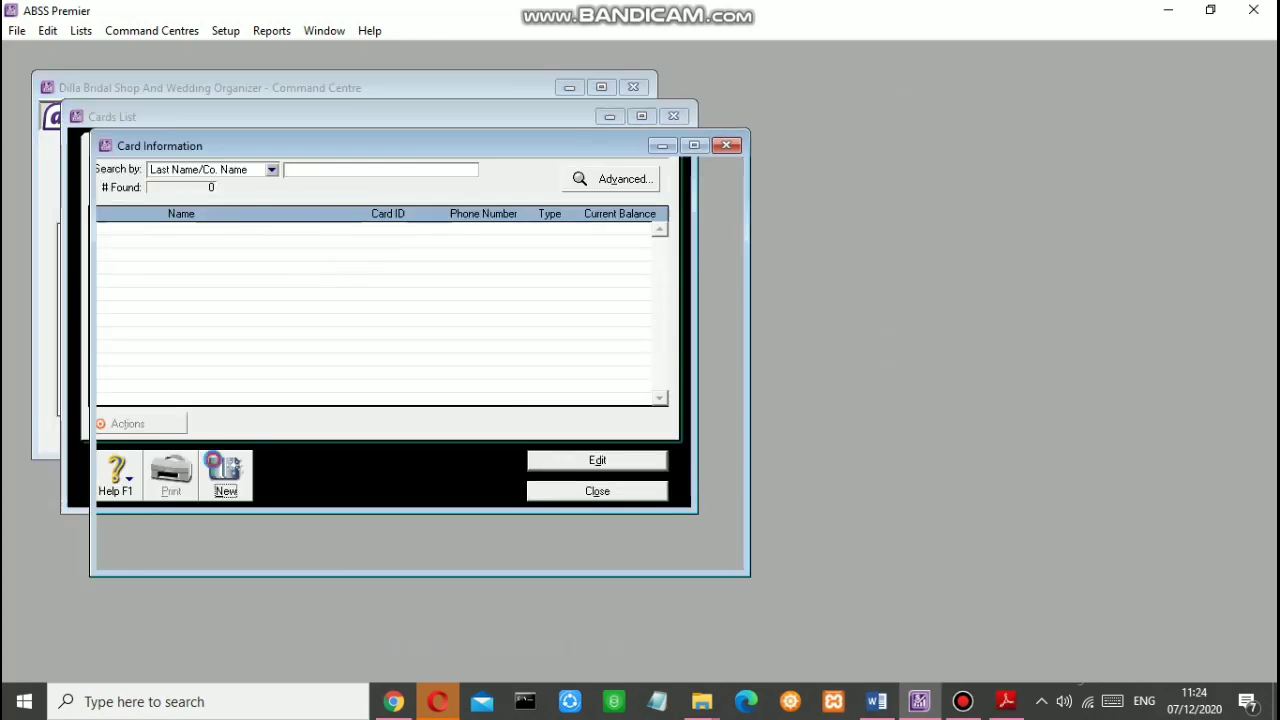
{"action": "type", "text": "P"}
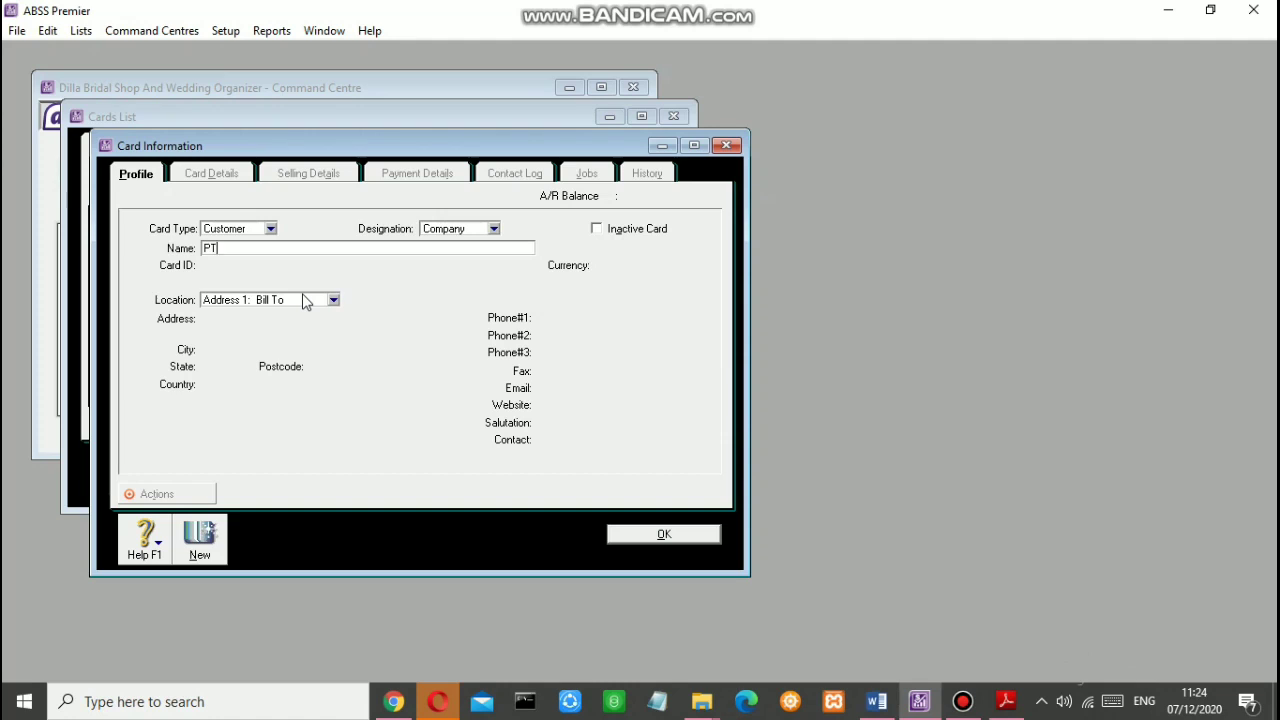
{"action": "type", "text": "t. Kencana ( IDR )"}
{"action": "key", "text": "Tab"}
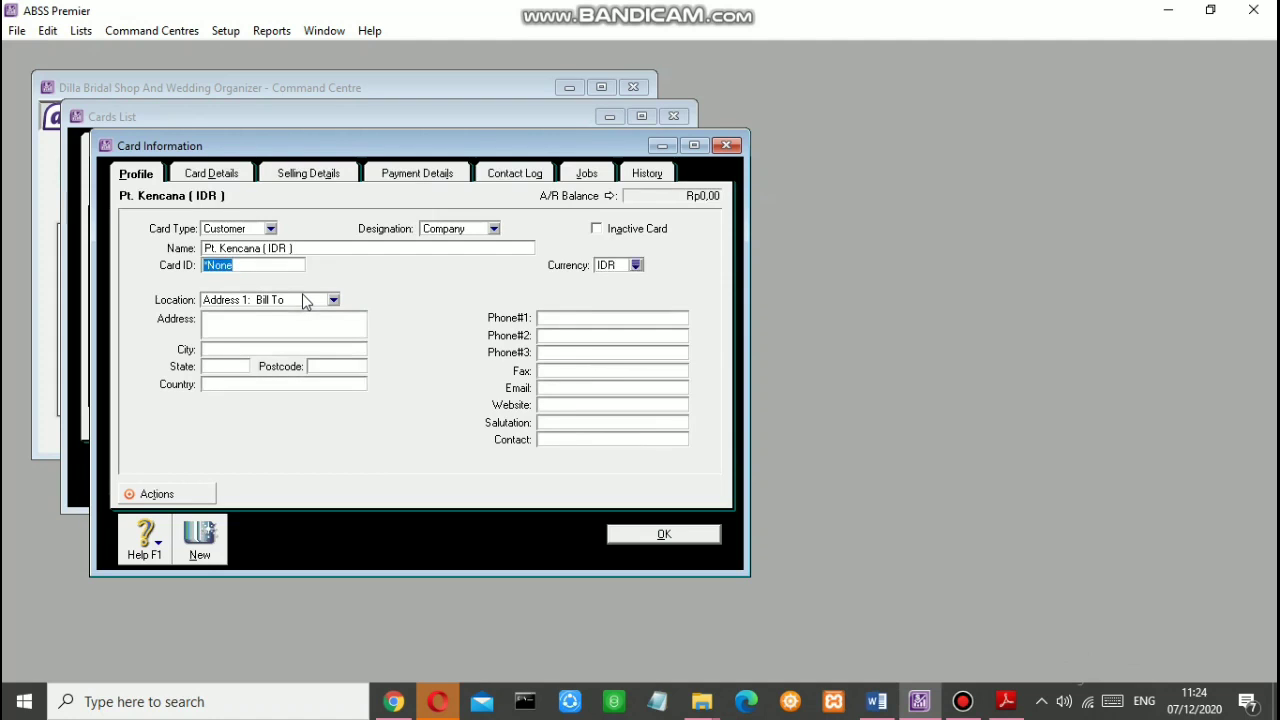
{"action": "type", "text": "C001"}
{"action": "left_click", "coordinate": [308, 178]}
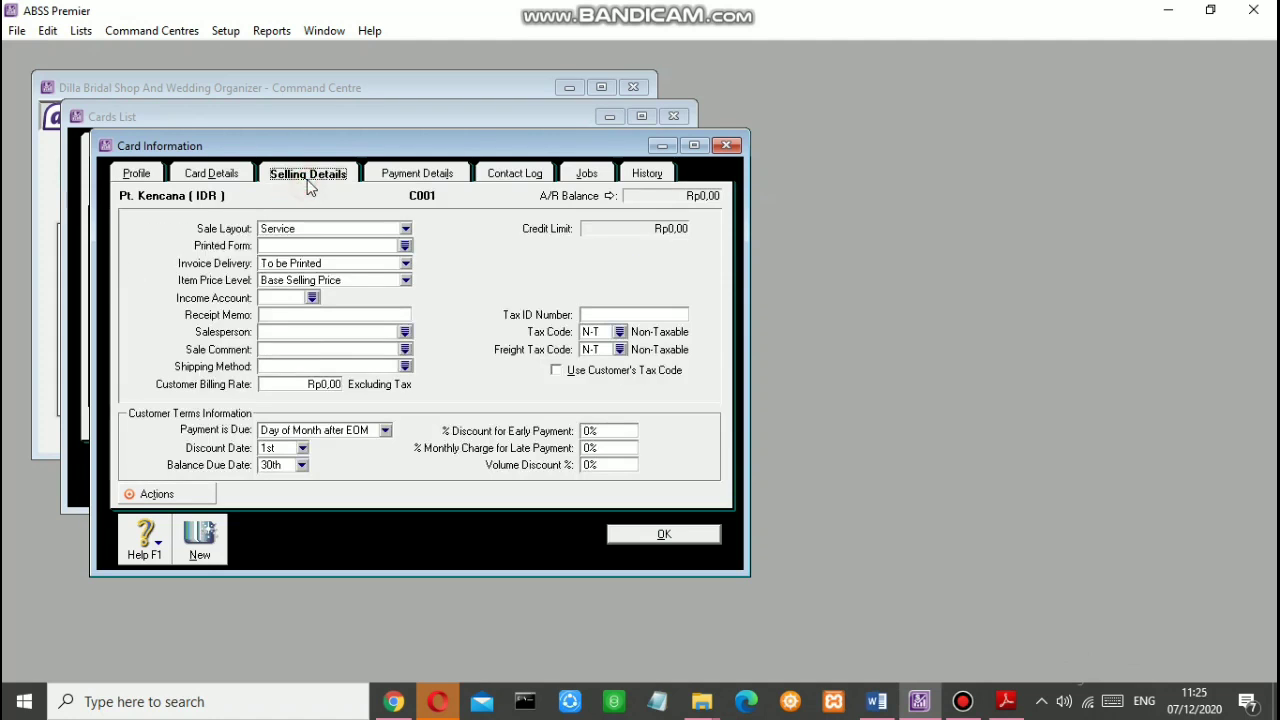
{"action": "left_click", "coordinate": [625, 336]}
{"action": "left_click", "coordinate": [571, 280]}
{"action": "left_click", "coordinate": [860, 487]}
{"action": "left_click", "coordinate": [147, 176]}
{"action": "left_click", "coordinate": [663, 538]}
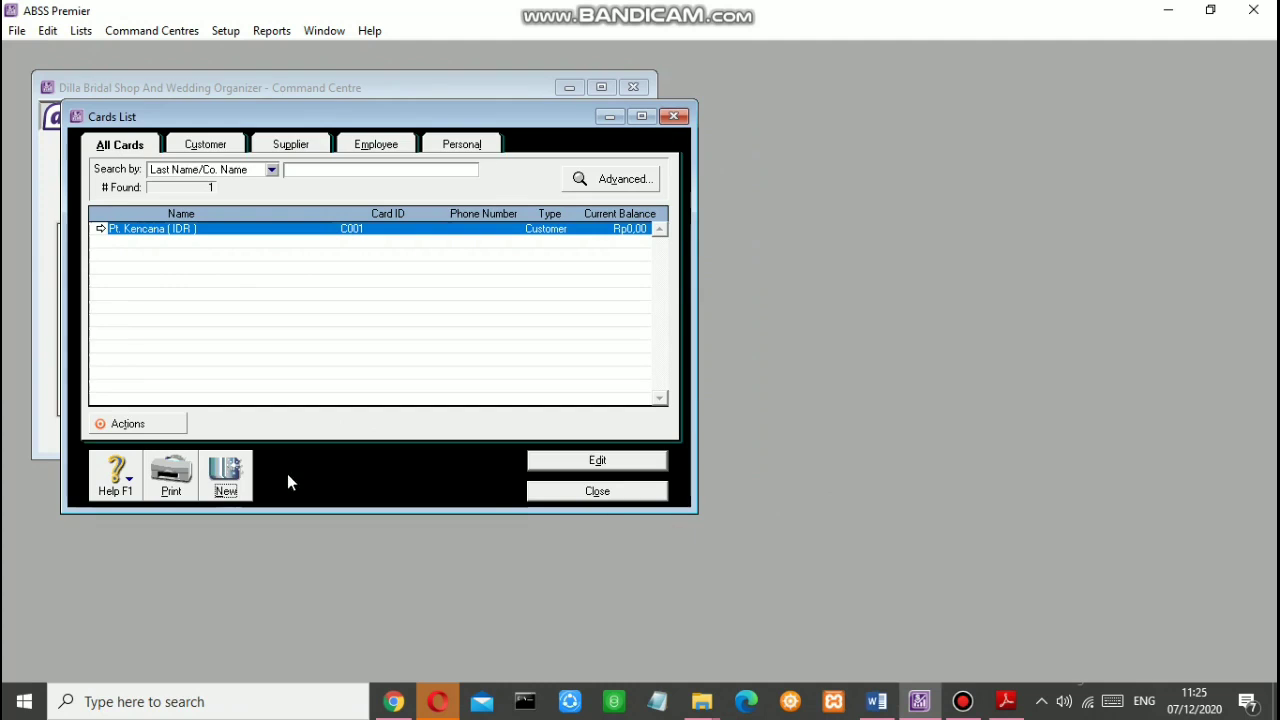
Step: Add customer card 'CV. Larasati' in USD currency with VAT tax code
{"action": "left_click", "coordinate": [241, 460]}
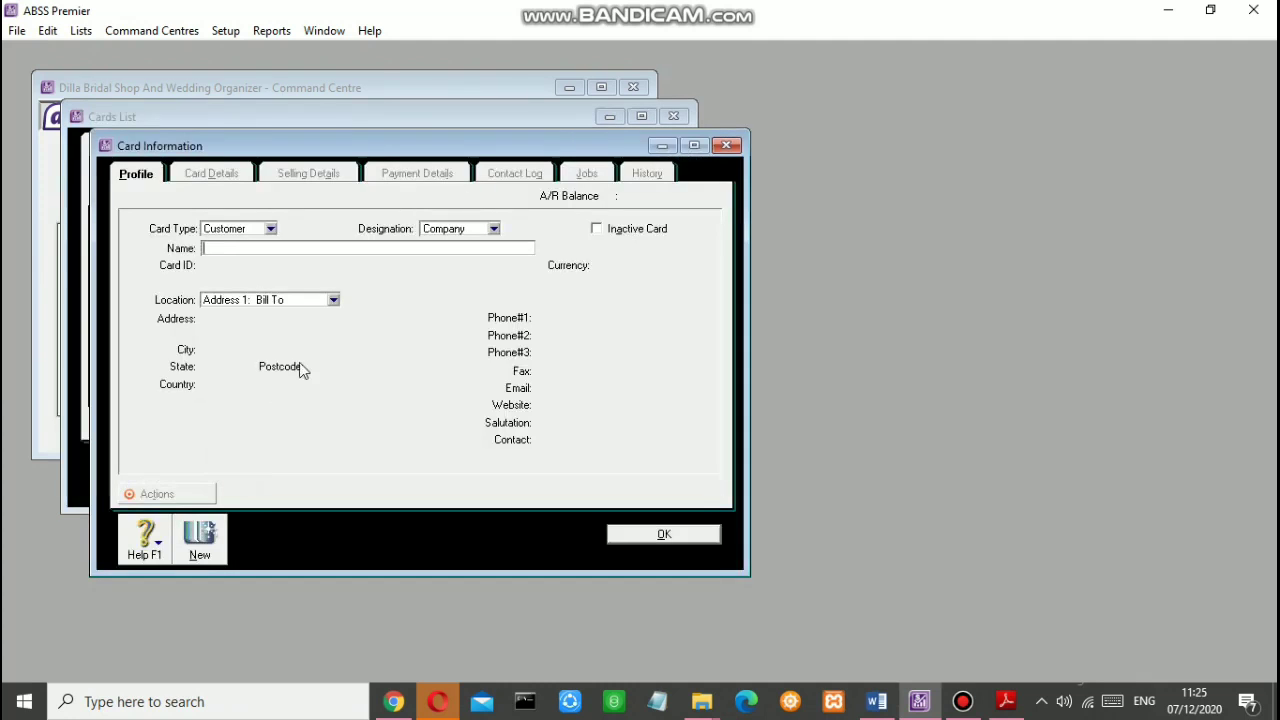
{"action": "type", "text": "CV. Larasati"}
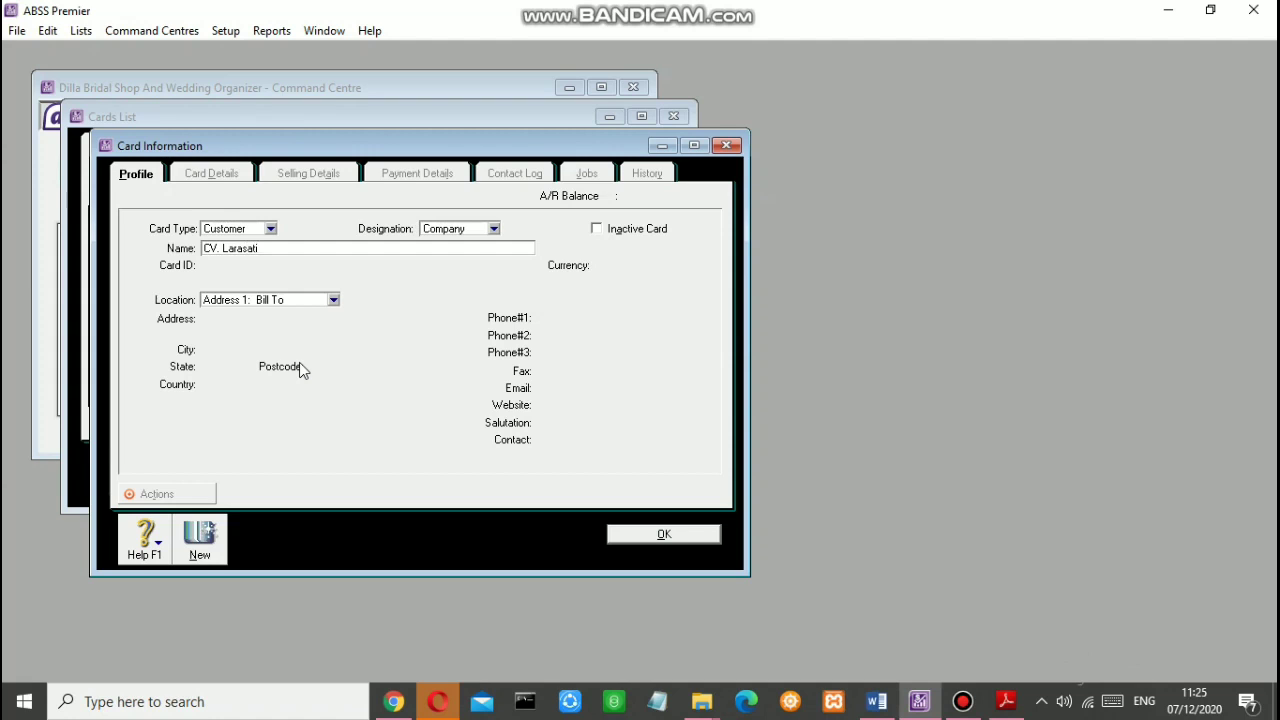
{"action": "key", "text": "Tab"}
{"action": "type", "text": "C0"}
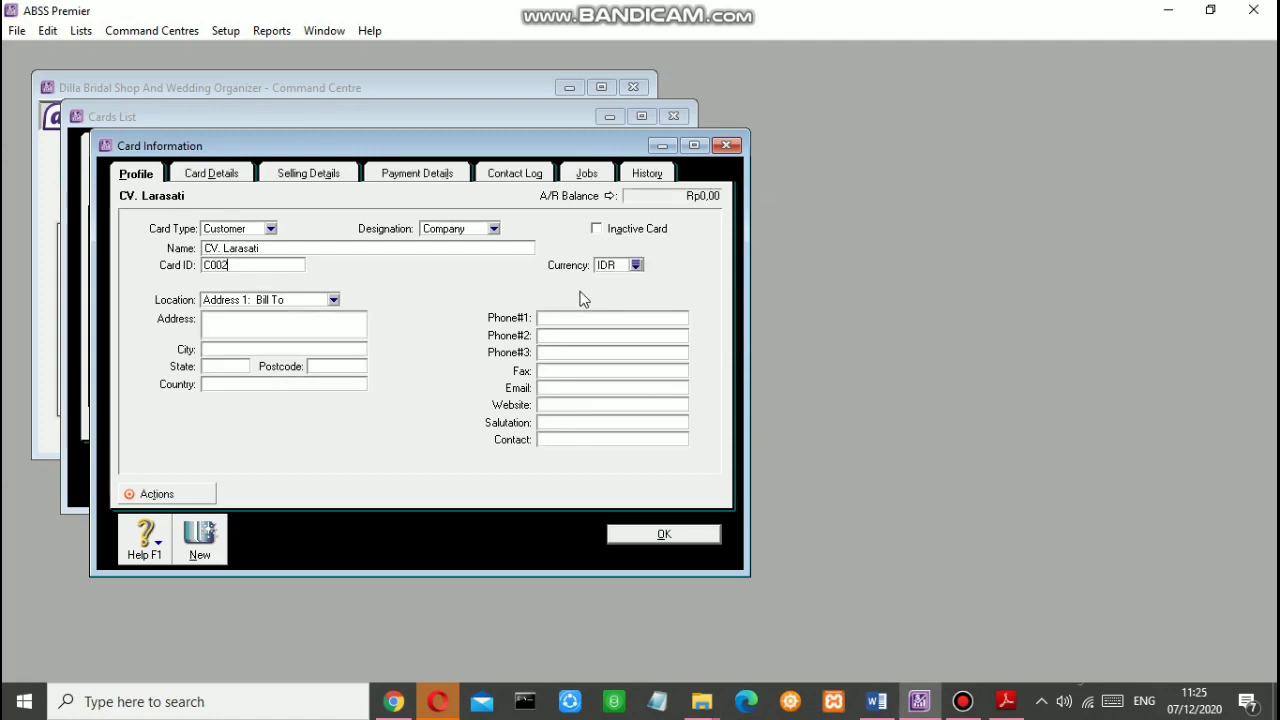
{"action": "left_click", "coordinate": [636, 265]}
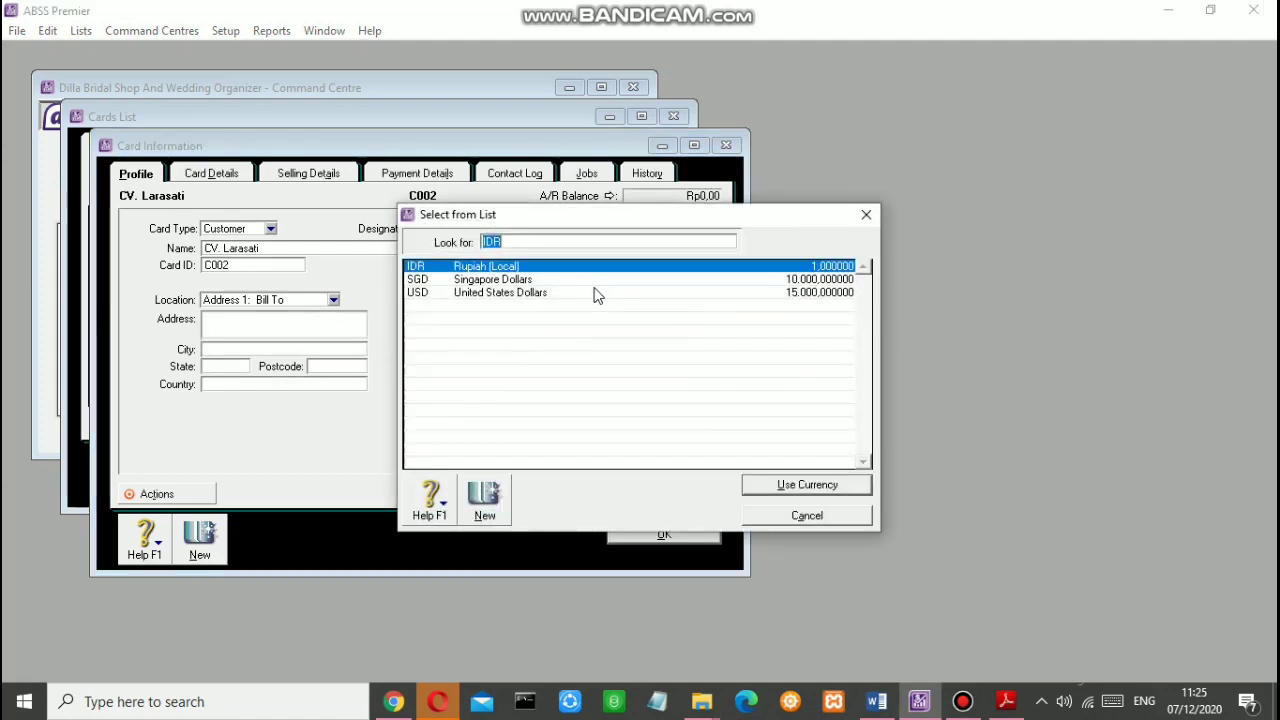
{"action": "left_click", "coordinate": [537, 300]}
{"action": "left_click", "coordinate": [782, 486]}
{"action": "left_click", "coordinate": [308, 173]}
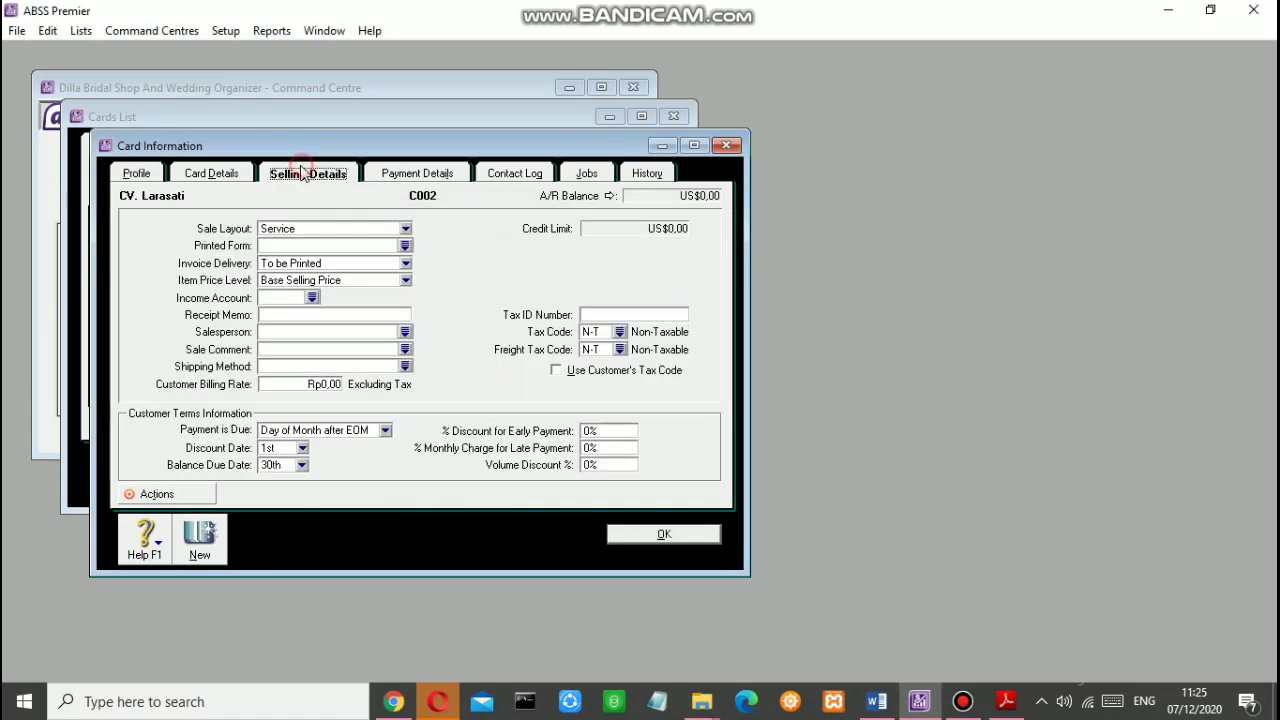
{"action": "left_click", "coordinate": [635, 340]}
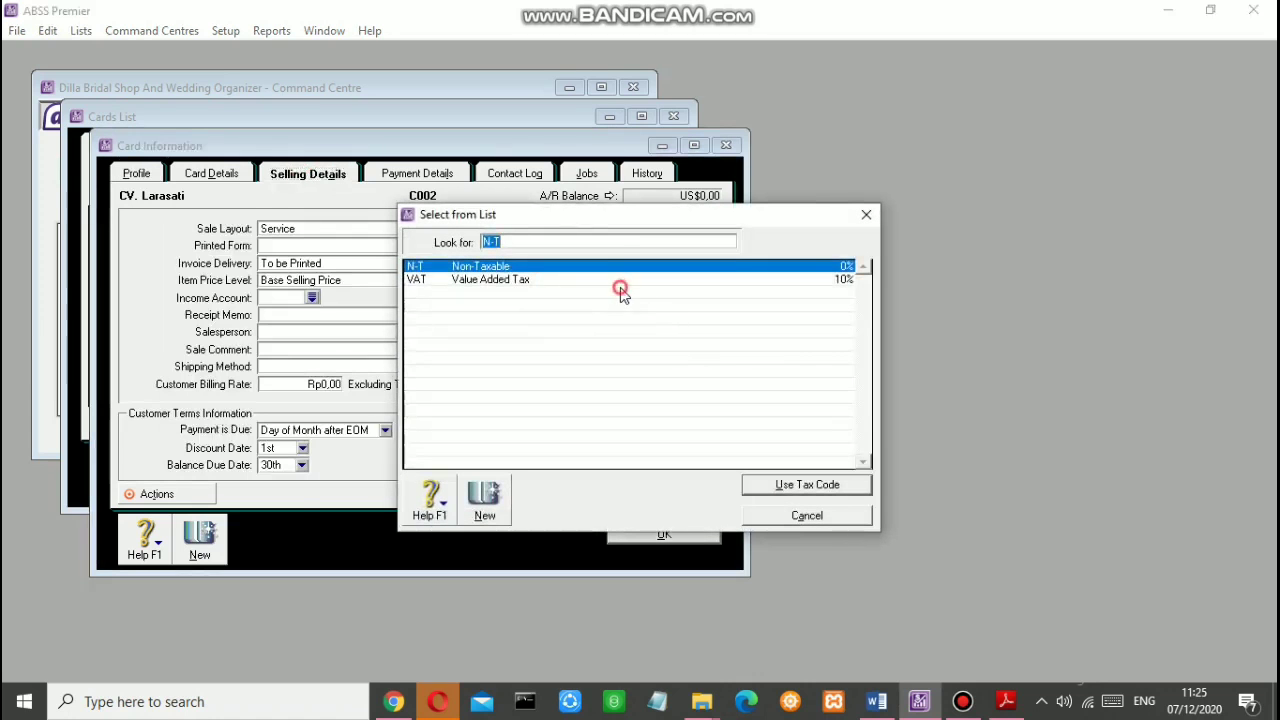
{"action": "left_click", "coordinate": [620, 280]}
{"action": "left_click", "coordinate": [820, 484]}
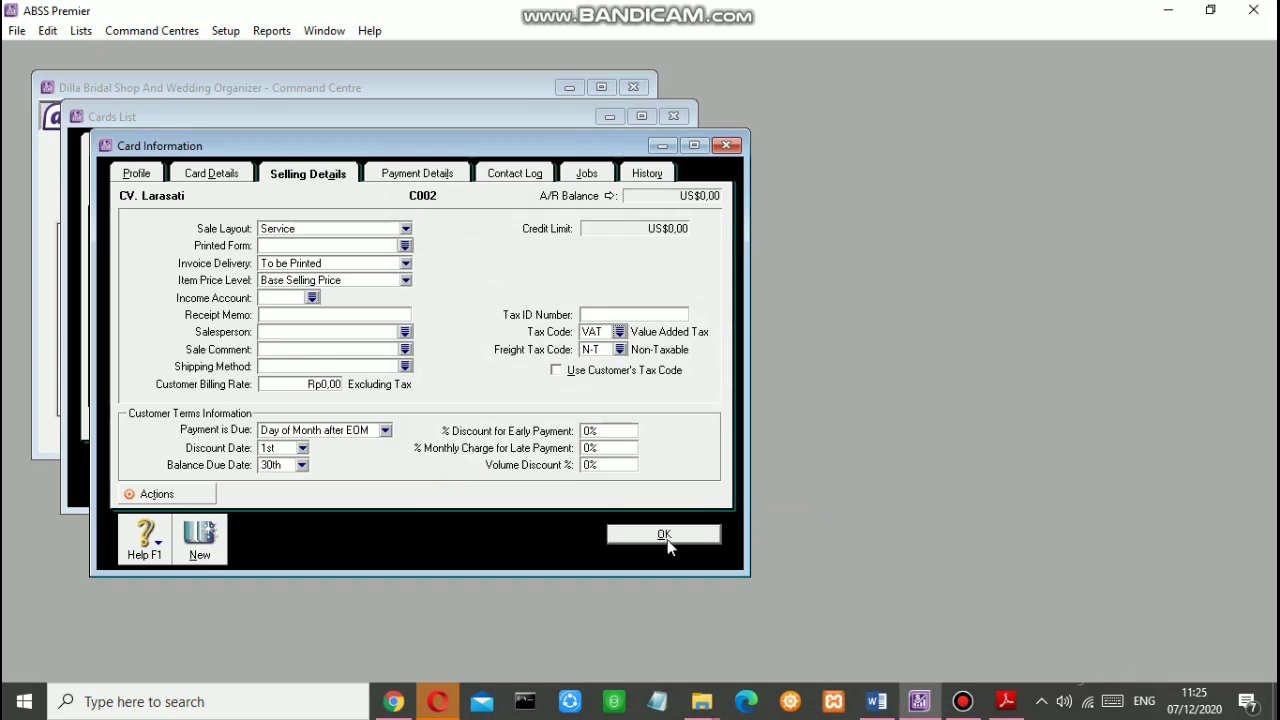
{"action": "left_click", "coordinate": [197, 558]}
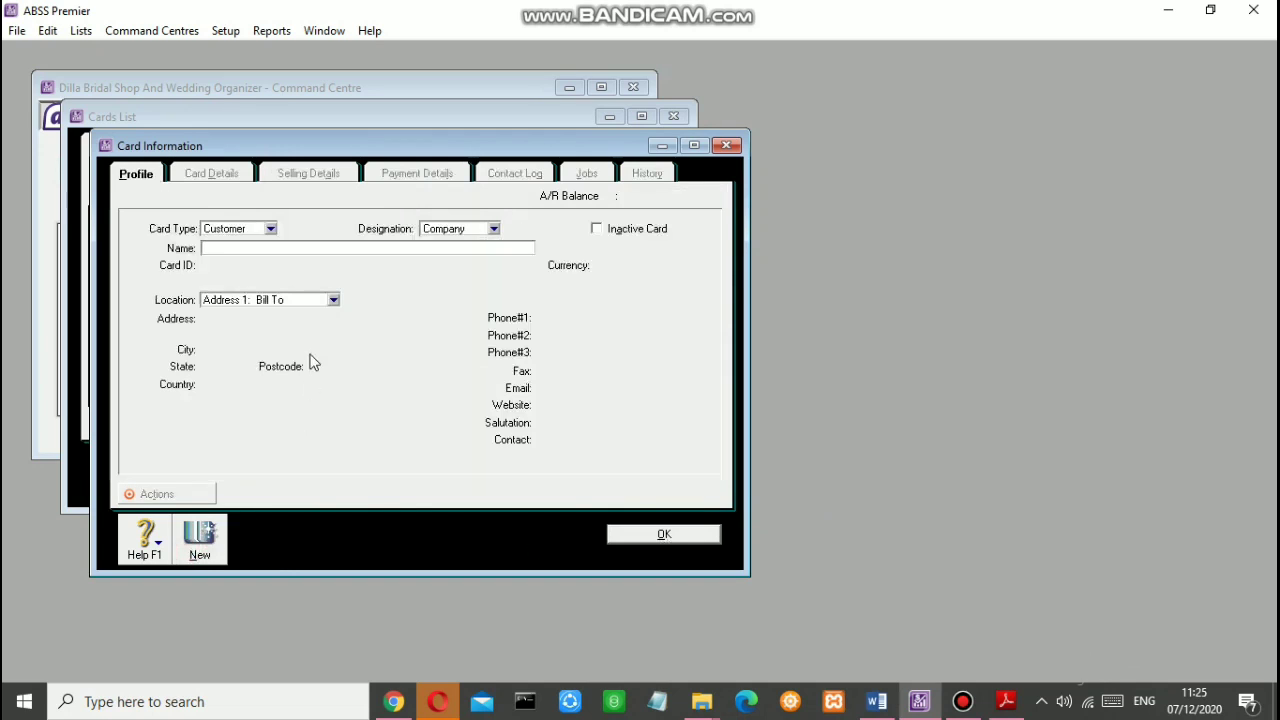
Step: Add customer card 'Lucky Wedding', ID C003, in SGD with VAT tax code
{"action": "type", "text": "Lucky Wedding"}
{"action": "key", "text": "Tab"}
{"action": "type", "text": "C003"}
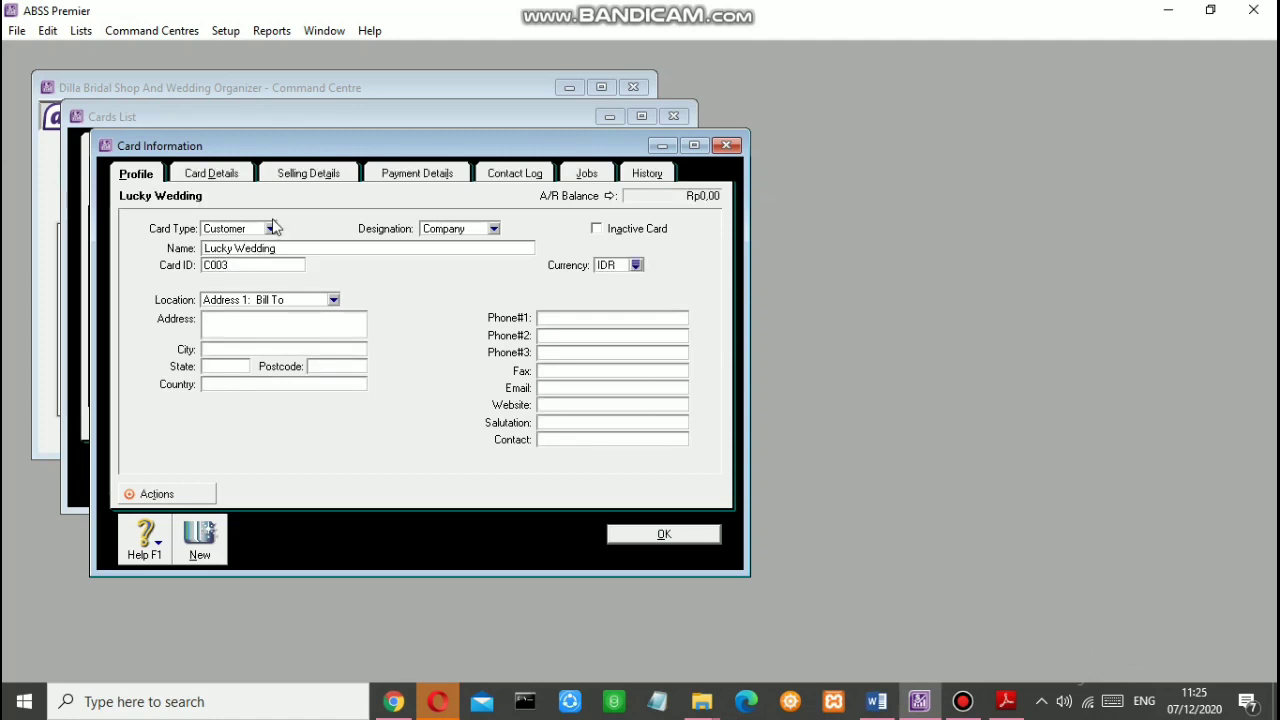
{"action": "left_click", "coordinate": [635, 265]}
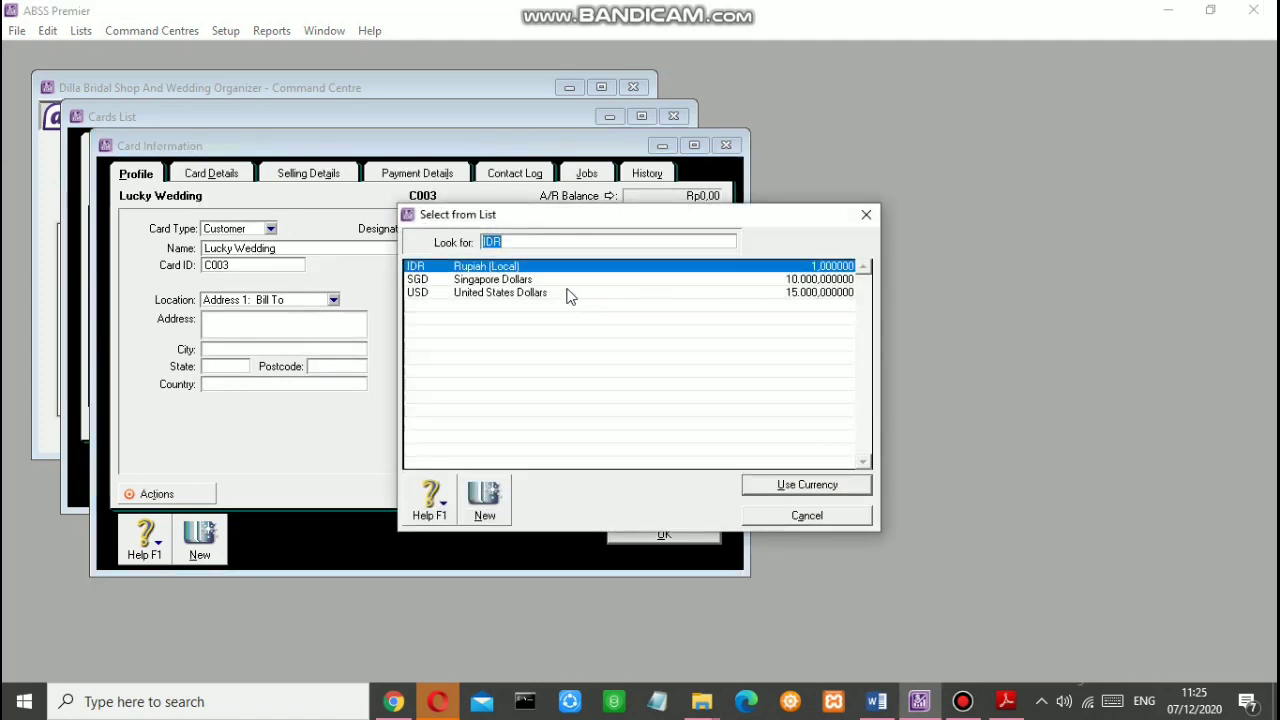
{"action": "left_click", "coordinate": [565, 281]}
{"action": "left_click", "coordinate": [765, 490]}
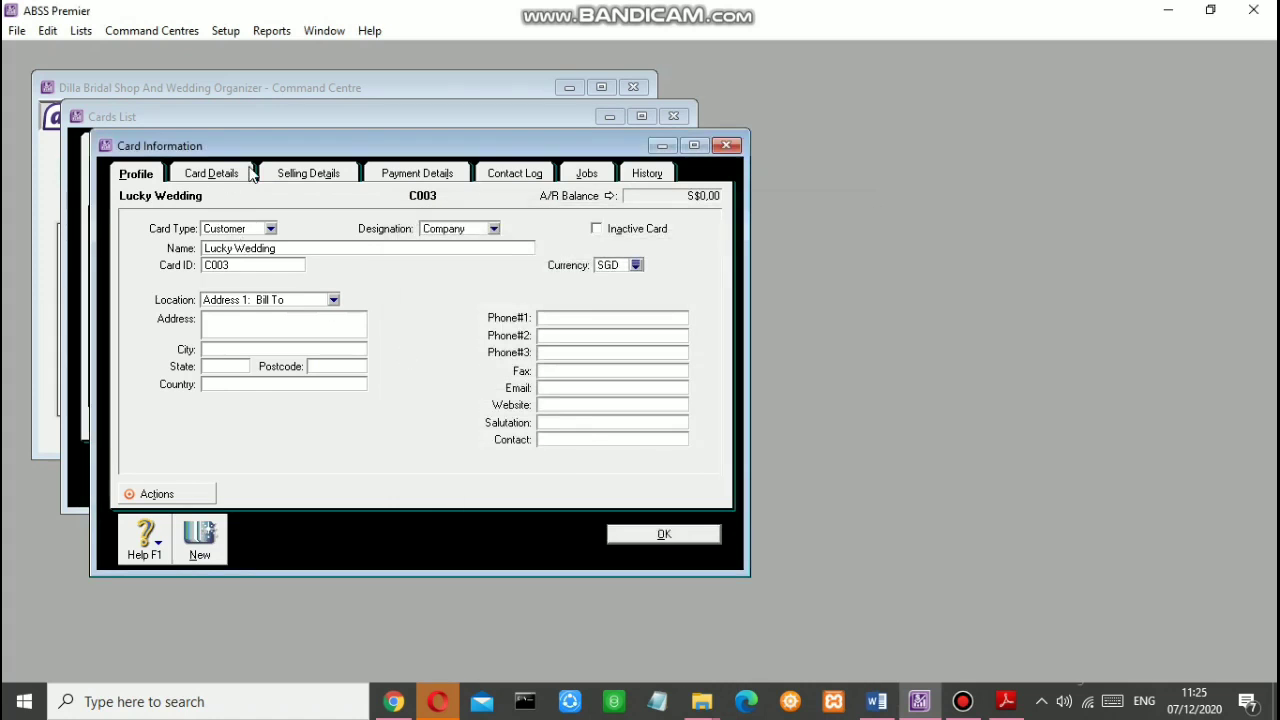
{"action": "left_click", "coordinate": [258, 172]}
{"action": "left_click", "coordinate": [616, 340]}
{"action": "left_click", "coordinate": [528, 282]}
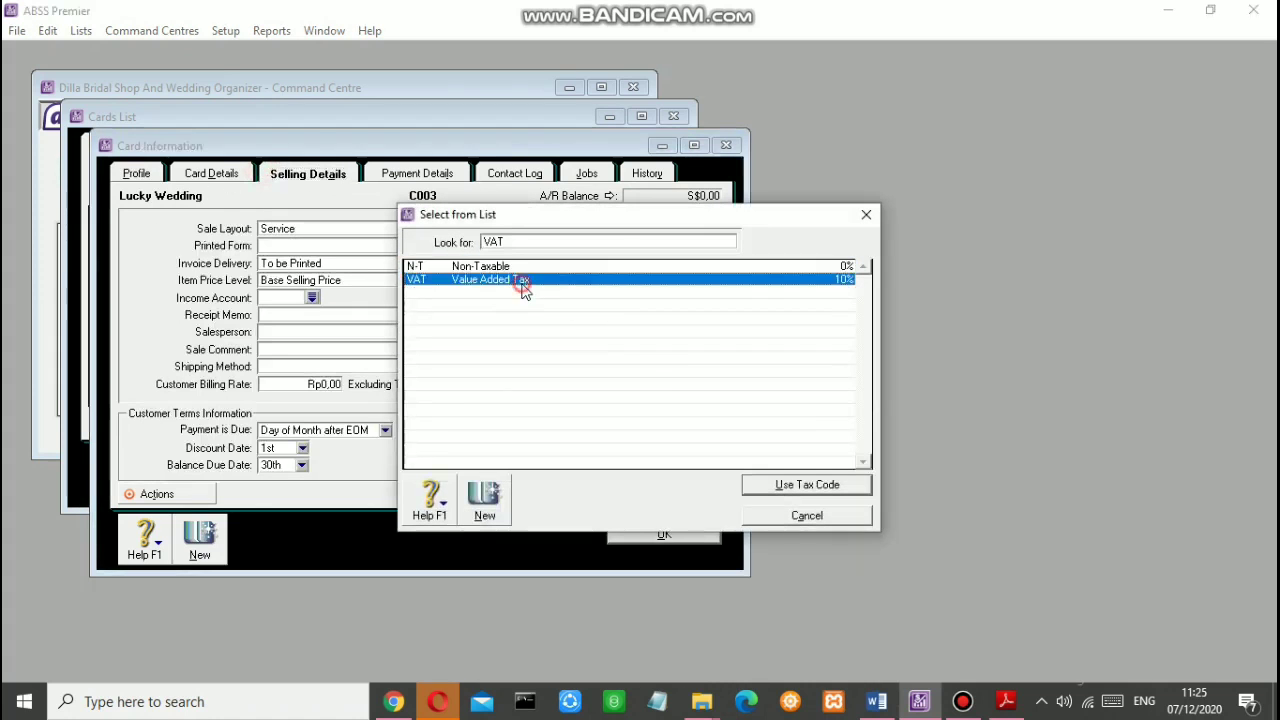
{"action": "left_click", "coordinate": [780, 484]}
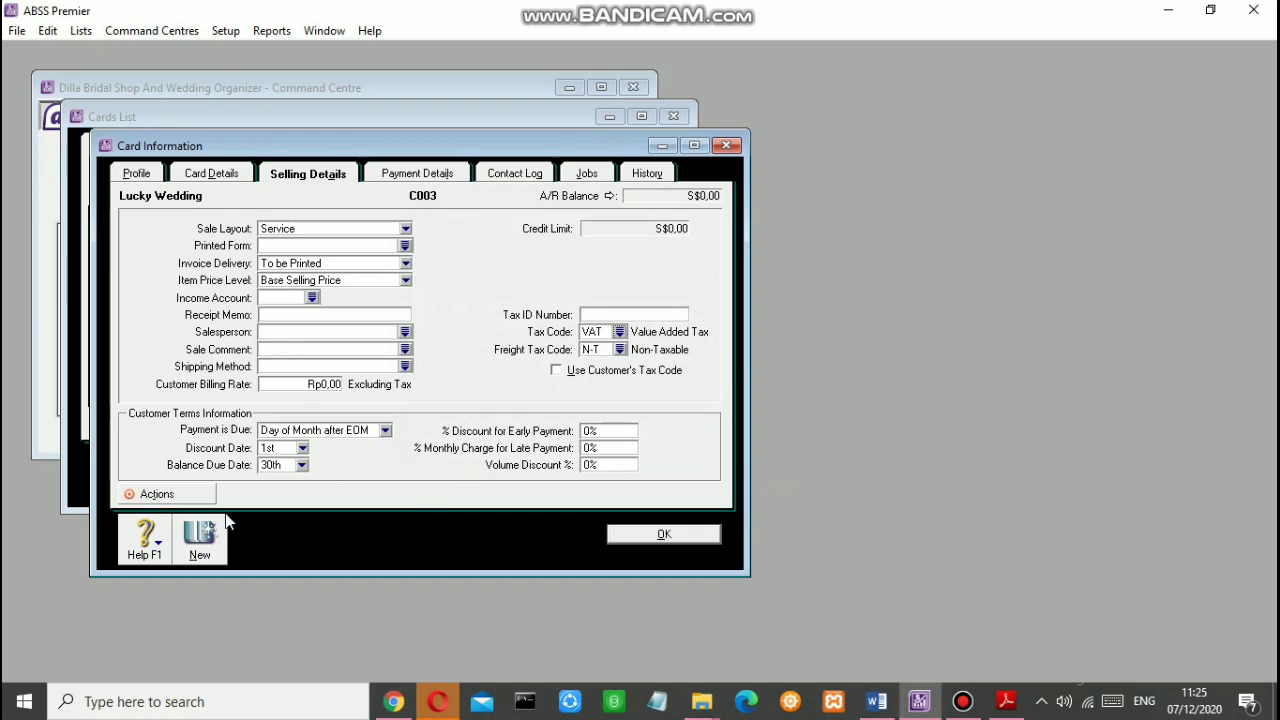
{"action": "left_click", "coordinate": [203, 533]}
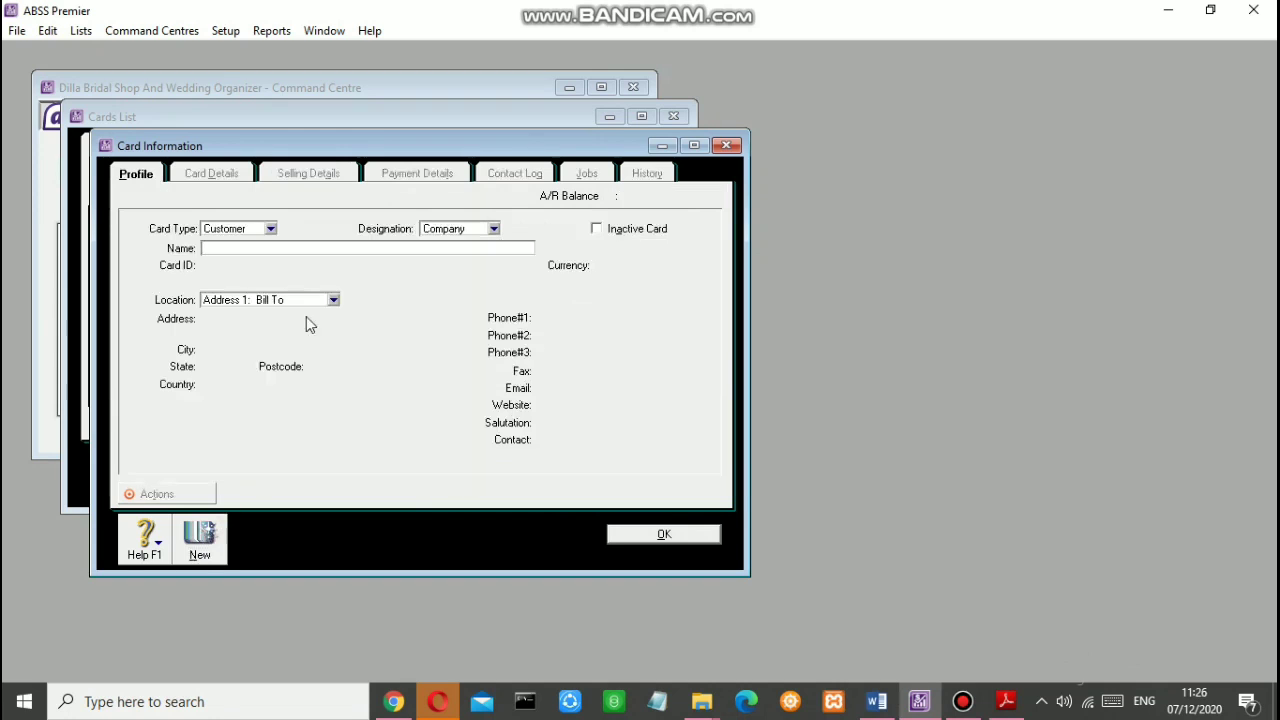
Step: Create supplier card Pt. Cantika with an S00 card ID and VAT tax code
{"action": "left_click", "coordinate": [270, 229]}
{"action": "left_click", "coordinate": [250, 259]}
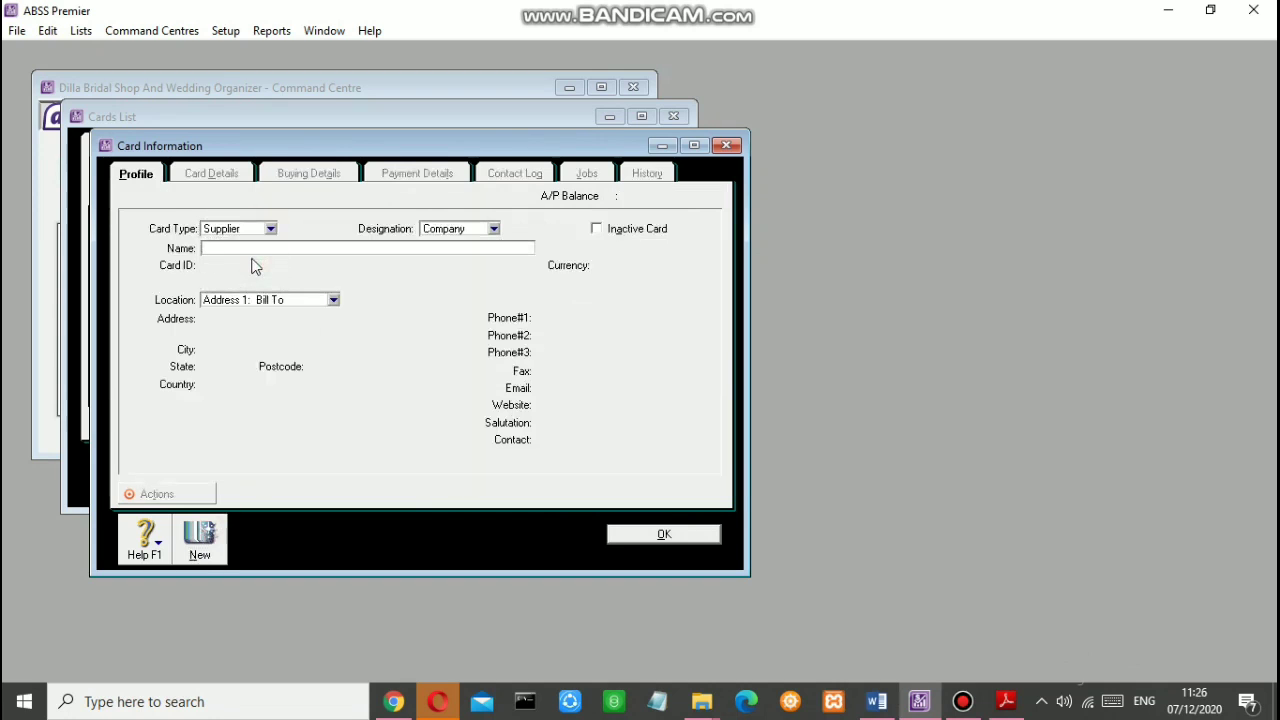
{"action": "type", "text": "Pt. Cantika"}
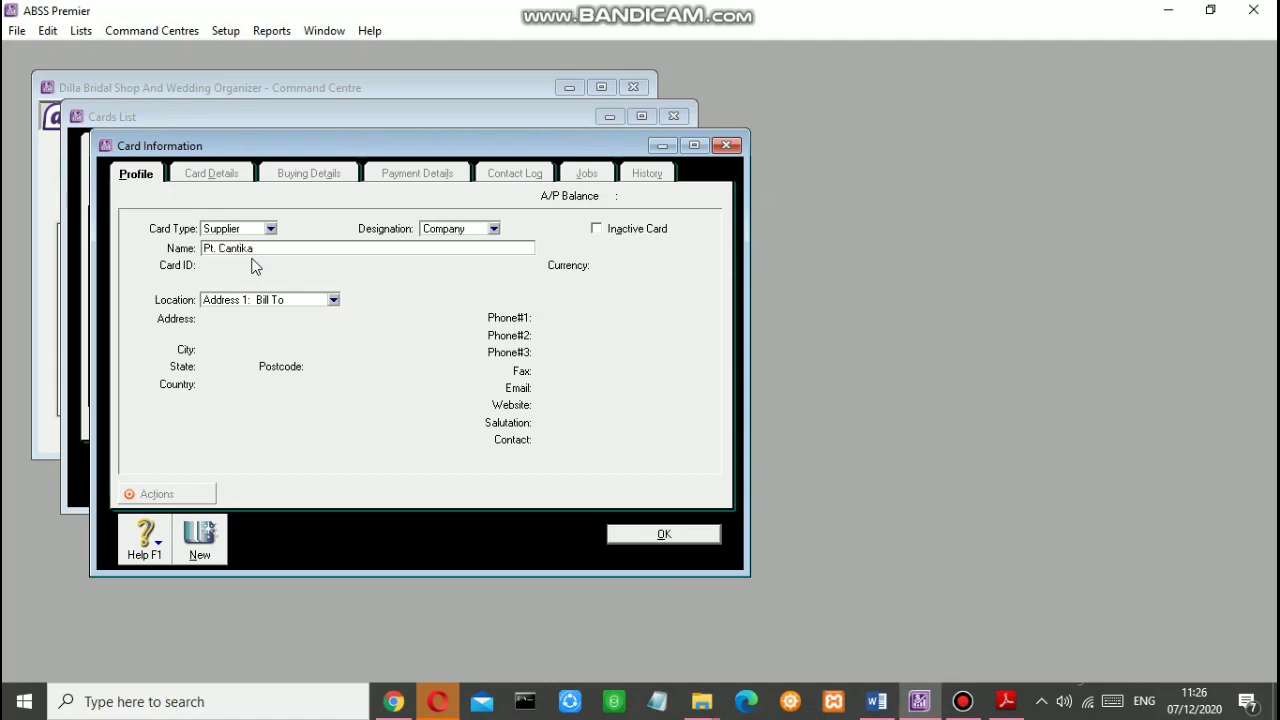
{"action": "key", "text": "Tab"}
{"action": "type", "text": "S00"}
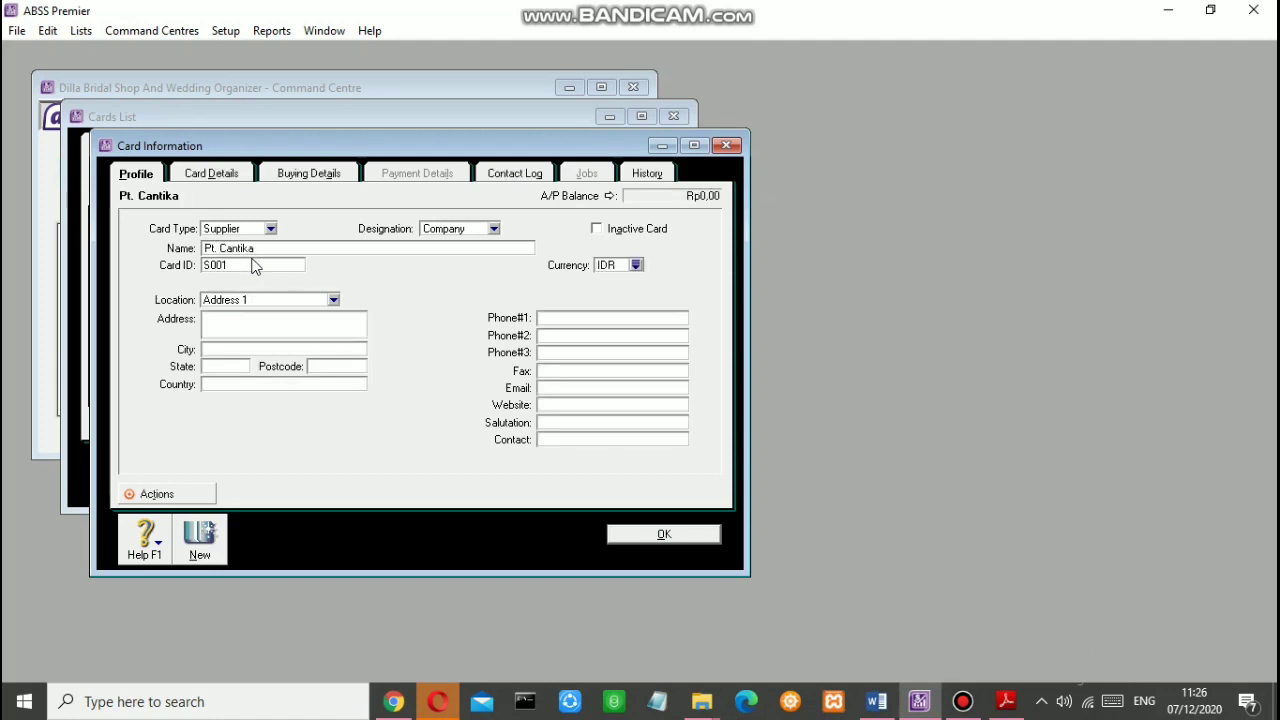
{"action": "left_click", "coordinate": [308, 174]}
{"action": "left_click", "coordinate": [609, 327]}
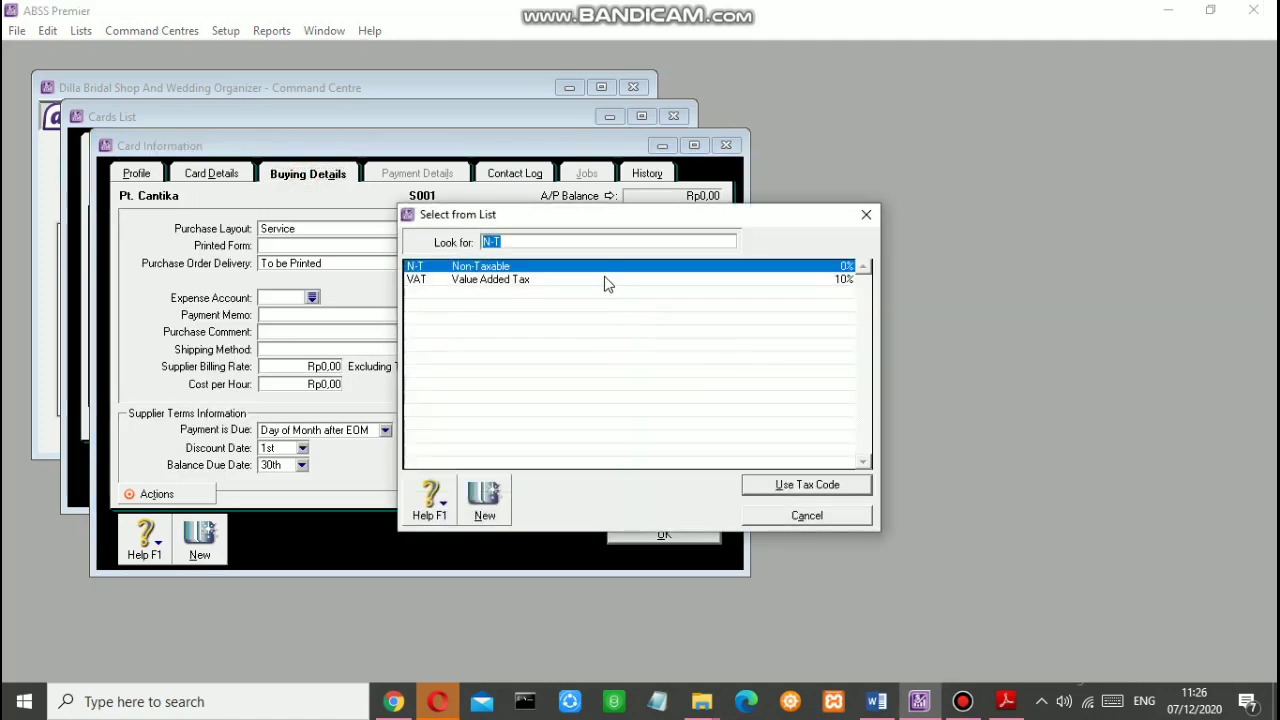
{"action": "left_click", "coordinate": [607, 280]}
{"action": "left_click", "coordinate": [796, 490]}
{"action": "left_click", "coordinate": [199, 538]}
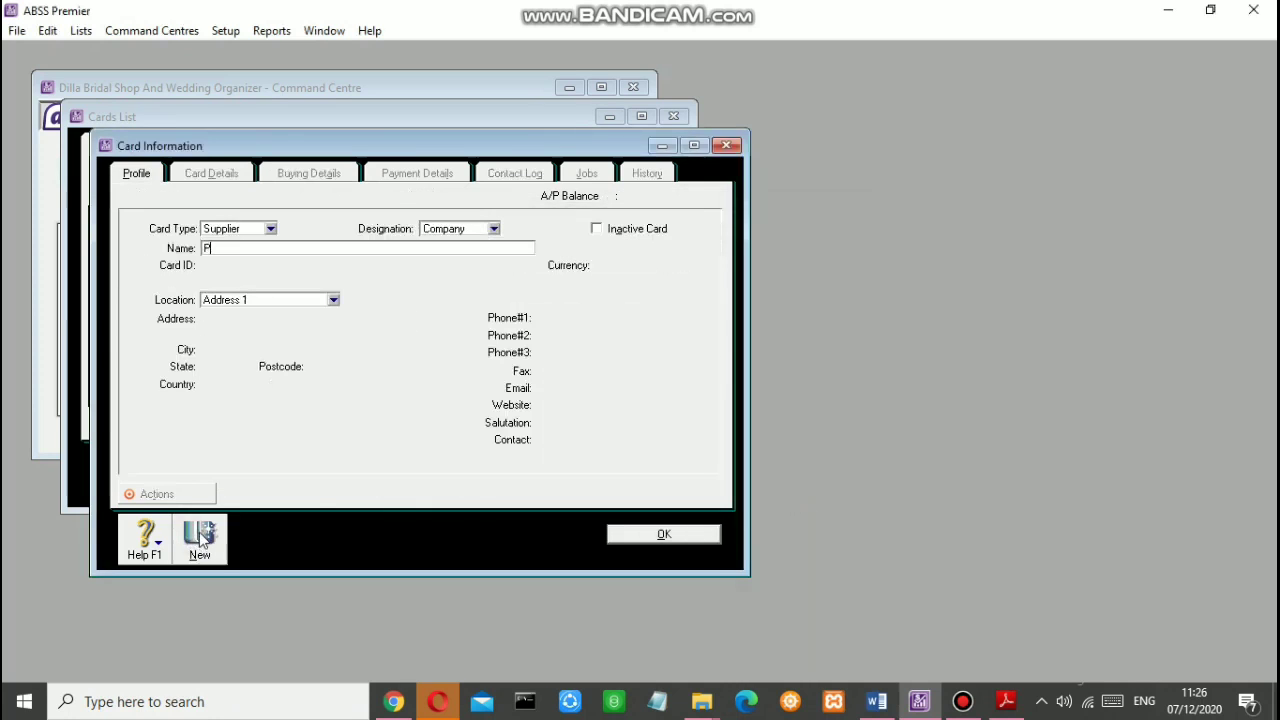
Step: Add supplier card Pt. Sumber Ayu, ID S002, in USD with VAT tax code
{"action": "type", "text": "Pt. Sumber Ayu ( USD"}
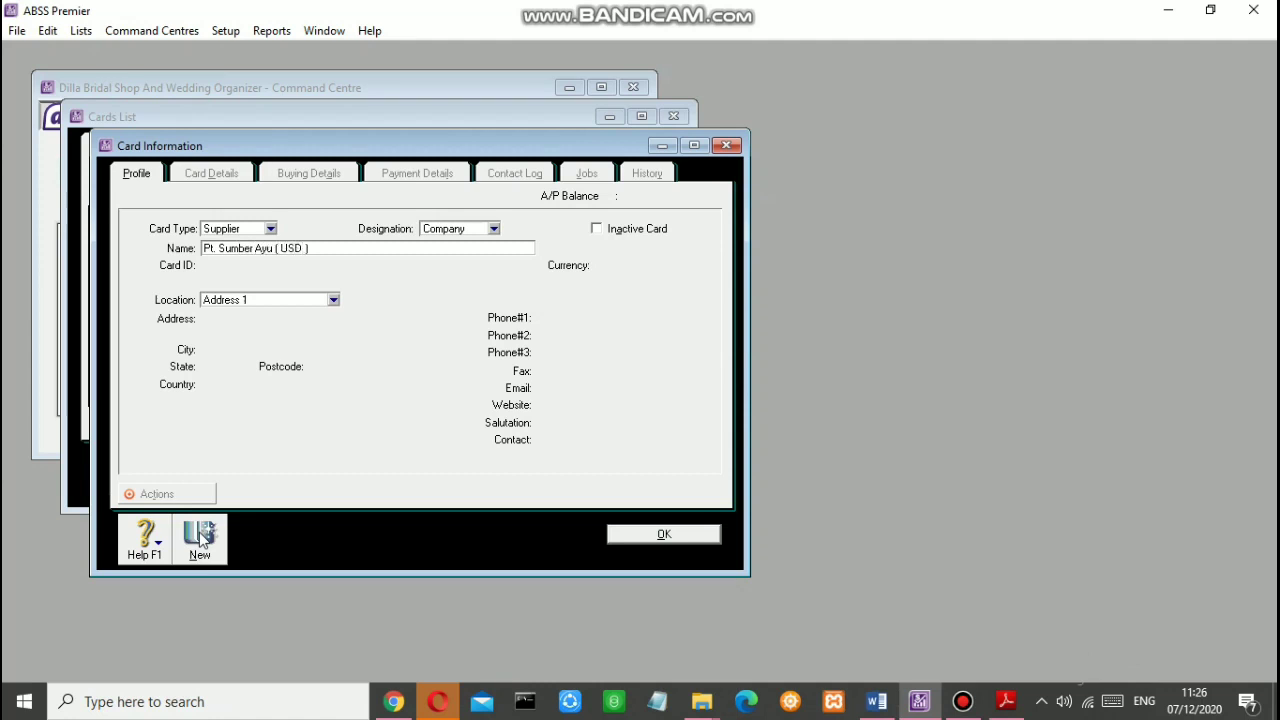
{"action": "key", "text": "Tab"}
{"action": "type", "text": "S002"}
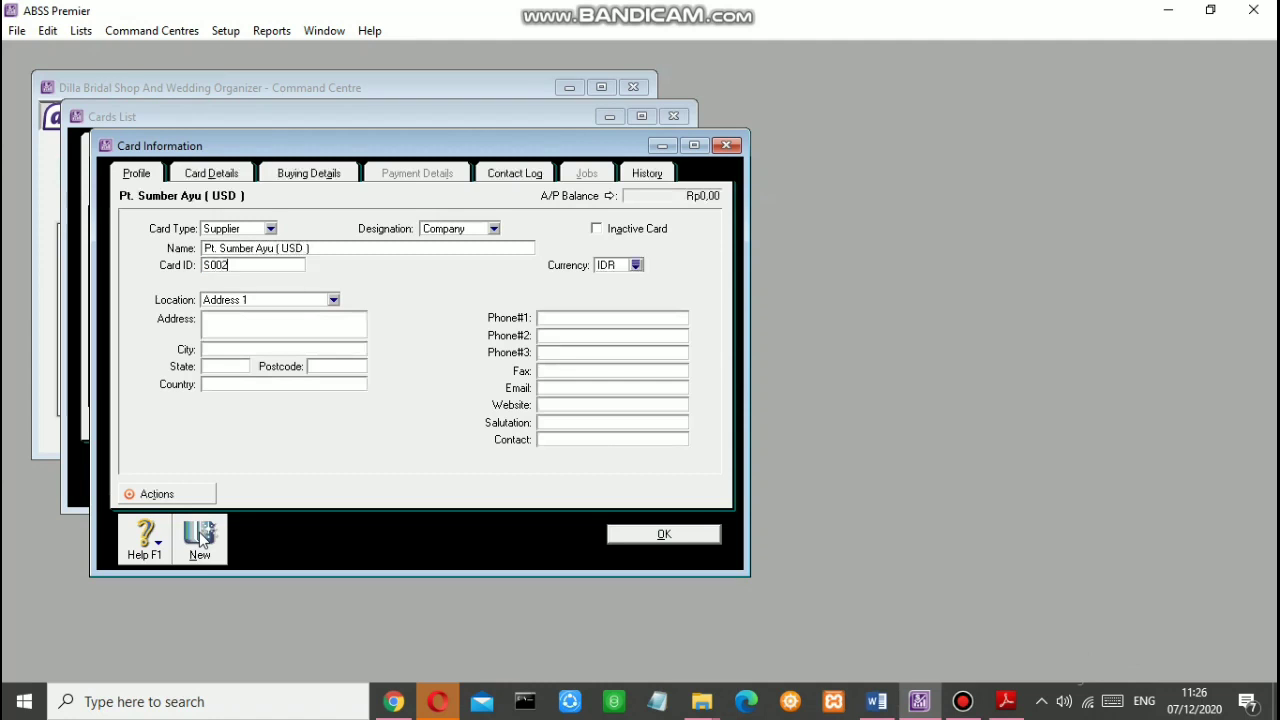
{"action": "left_click", "coordinate": [636, 265]}
{"action": "left_click", "coordinate": [553, 292]}
{"action": "left_click", "coordinate": [752, 488]}
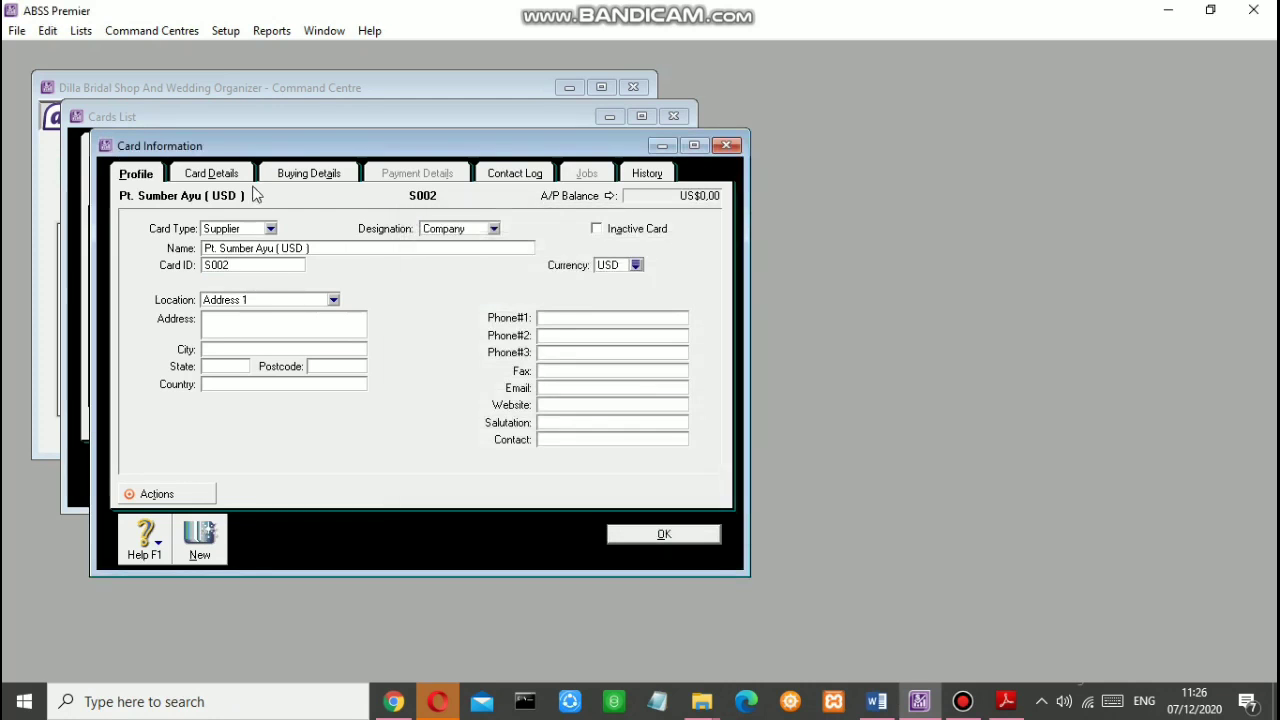
{"action": "left_click", "coordinate": [294, 174]}
{"action": "left_click", "coordinate": [620, 331]}
{"action": "left_click", "coordinate": [523, 280]}
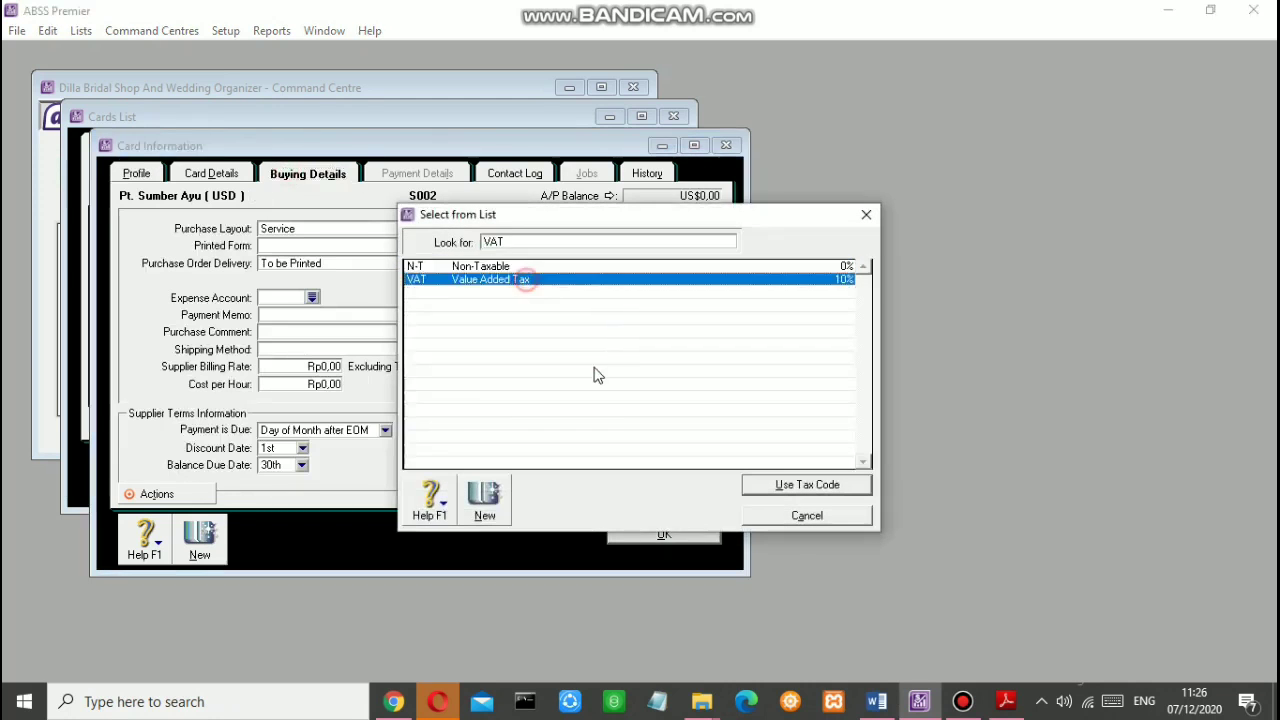
{"action": "left_click", "coordinate": [757, 485]}
{"action": "left_click", "coordinate": [205, 555]}
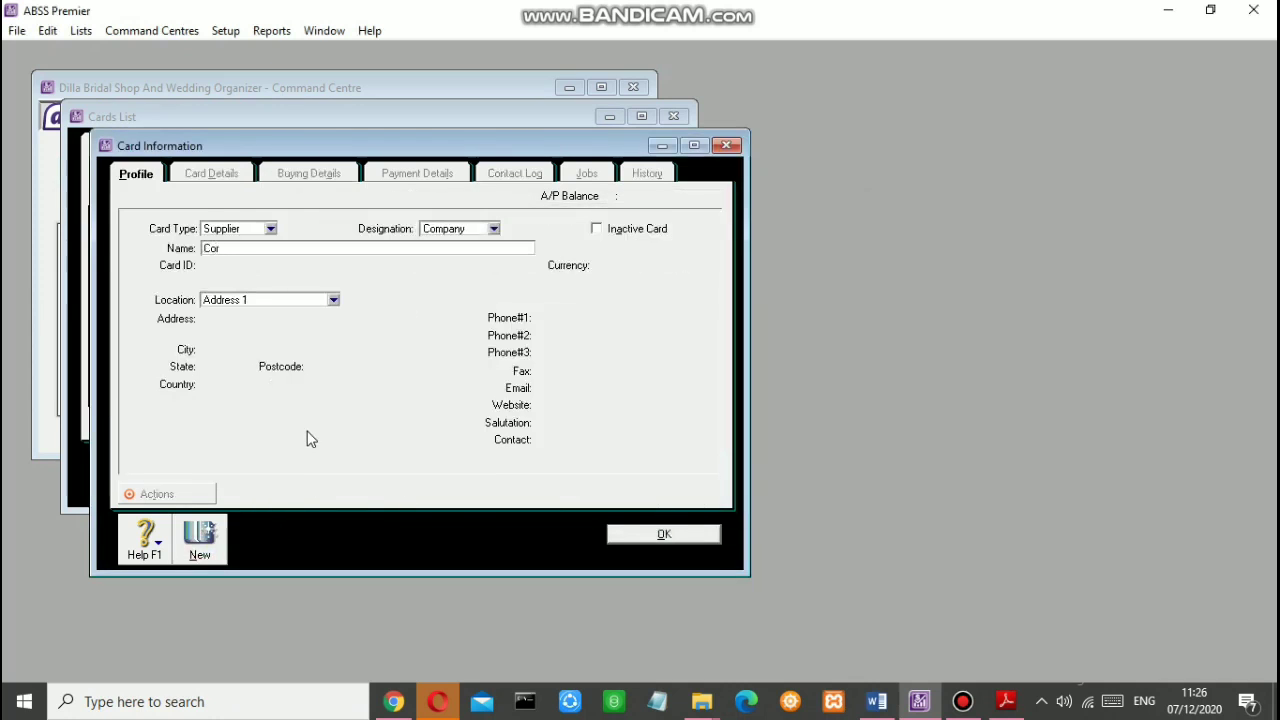
Step: Add supplier card Corp Solusion, ID S003, in Singapore Dollars with VAT tax code
{"action": "type", "text": "Corp Solusion ( SGD"}
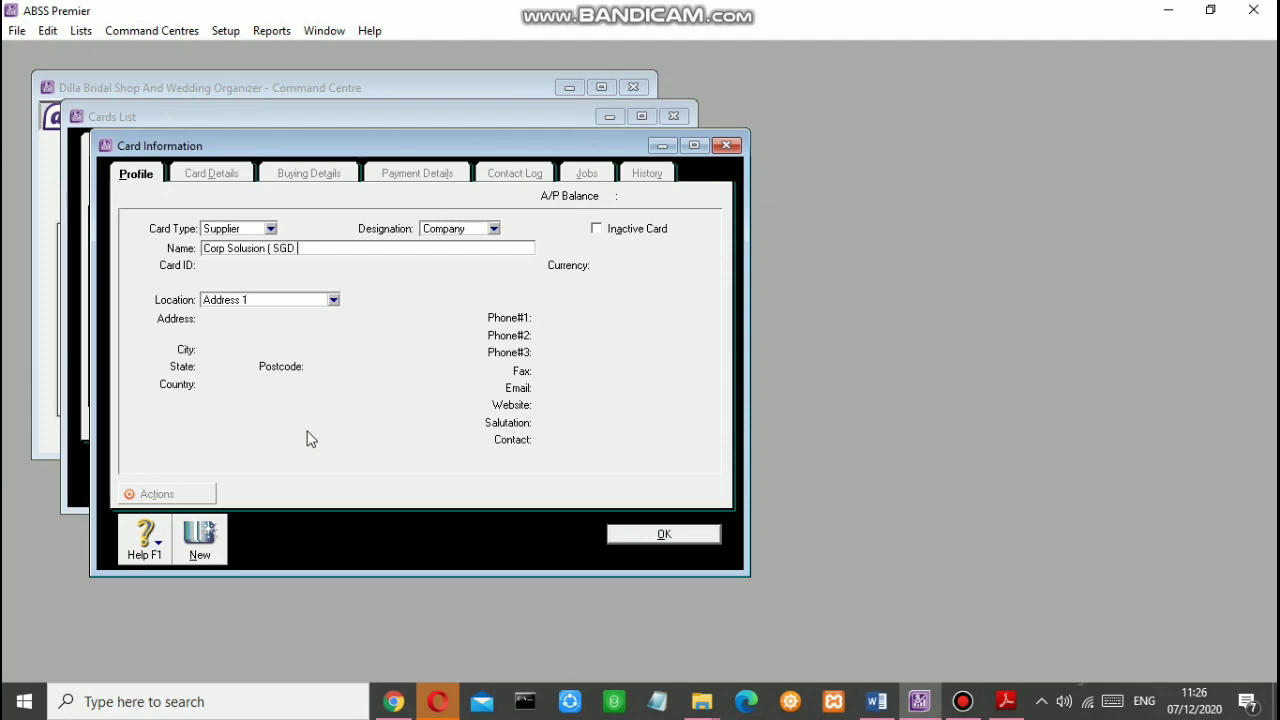
{"action": "key", "text": "Tab"}
{"action": "type", "text": "S"}
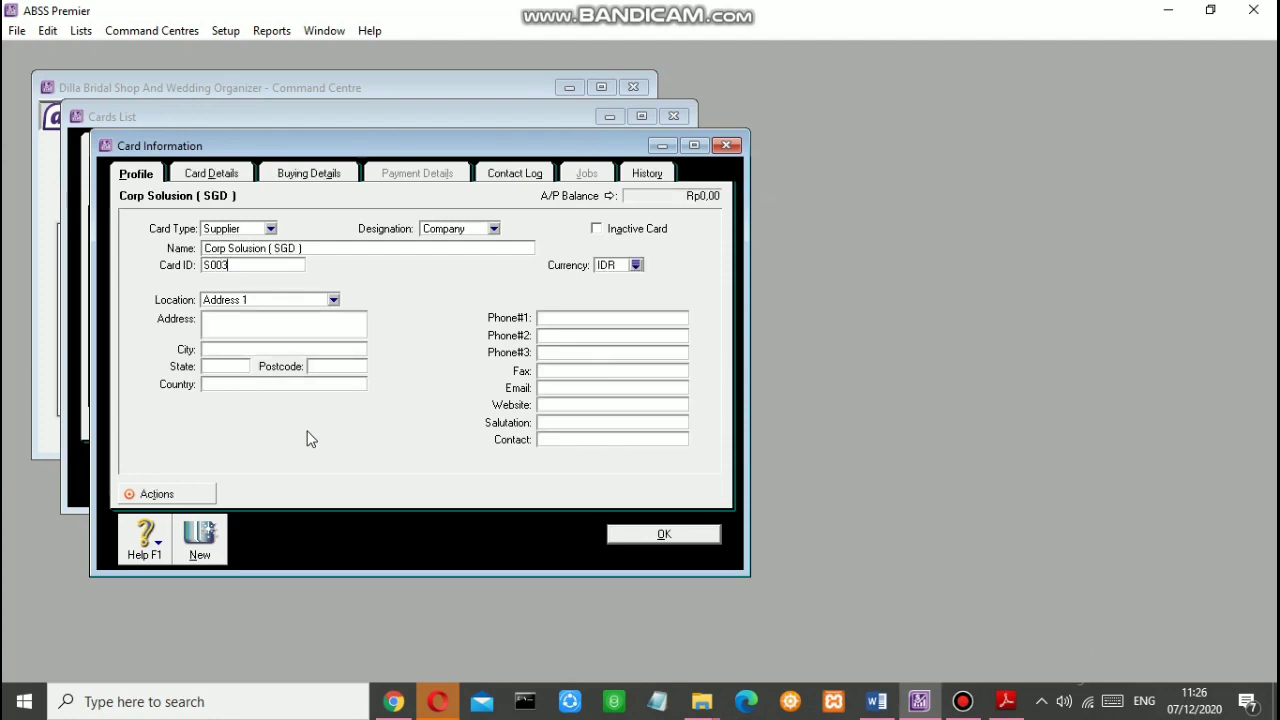
{"action": "left_click", "coordinate": [636, 265]}
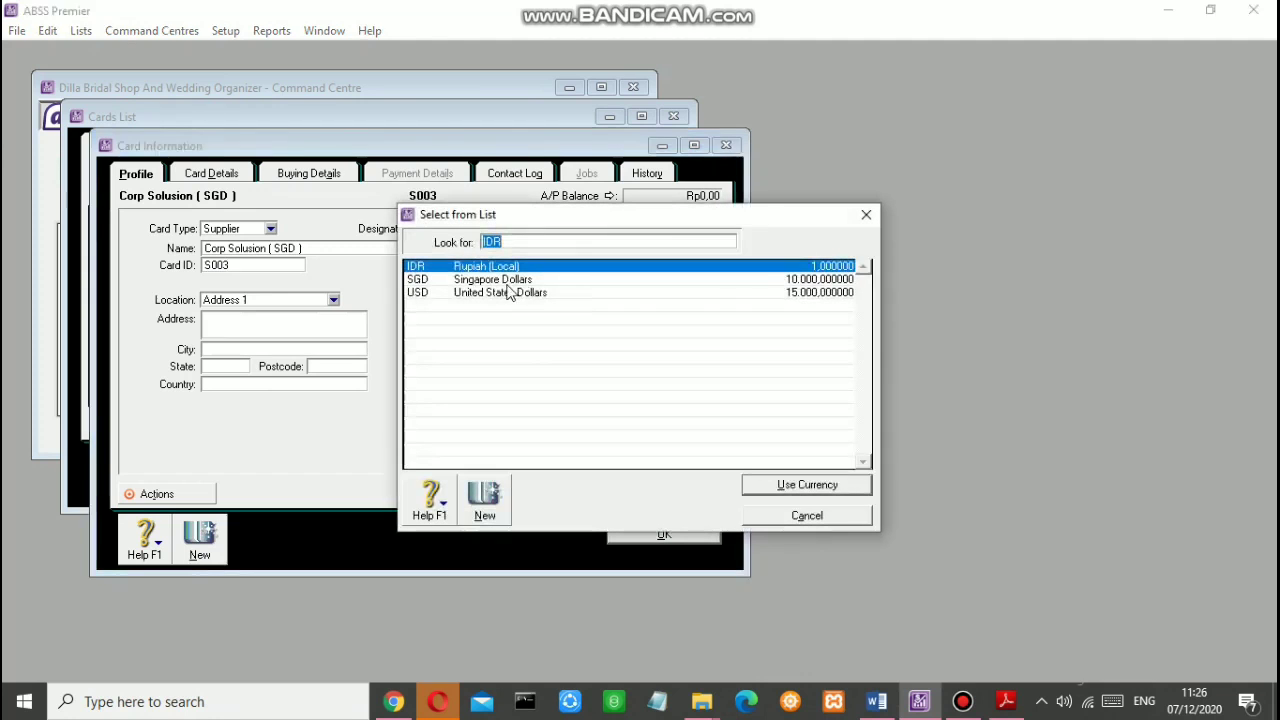
{"action": "left_click", "coordinate": [505, 280]}
{"action": "left_click", "coordinate": [766, 485]}
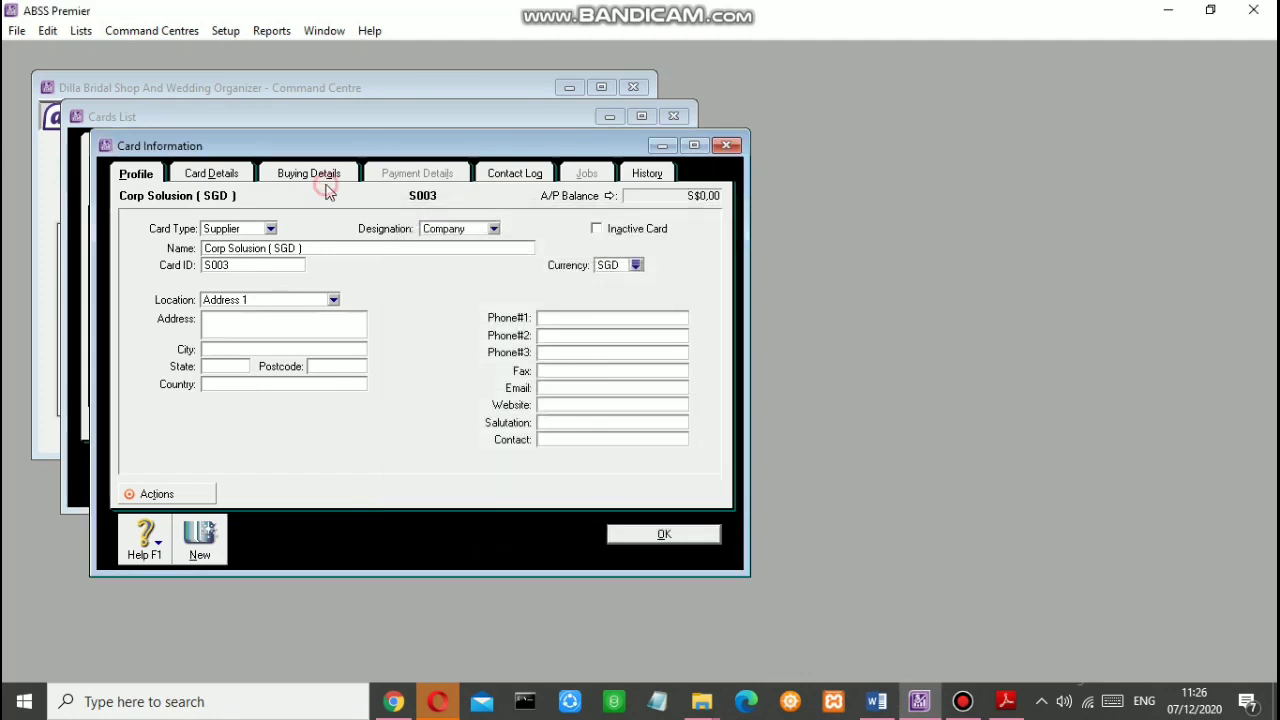
{"action": "left_click", "coordinate": [326, 186]}
{"action": "left_click", "coordinate": [624, 334]}
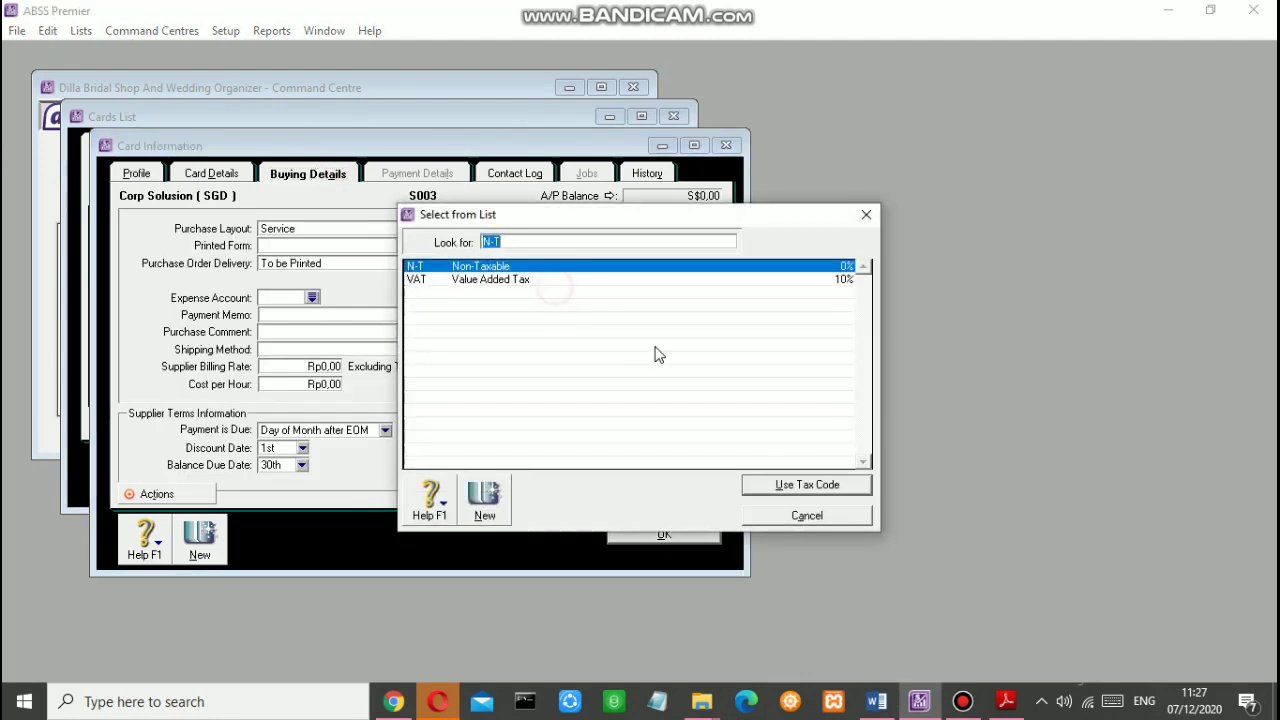
{"action": "left_click", "coordinate": [604, 280]}
{"action": "left_click", "coordinate": [786, 484]}
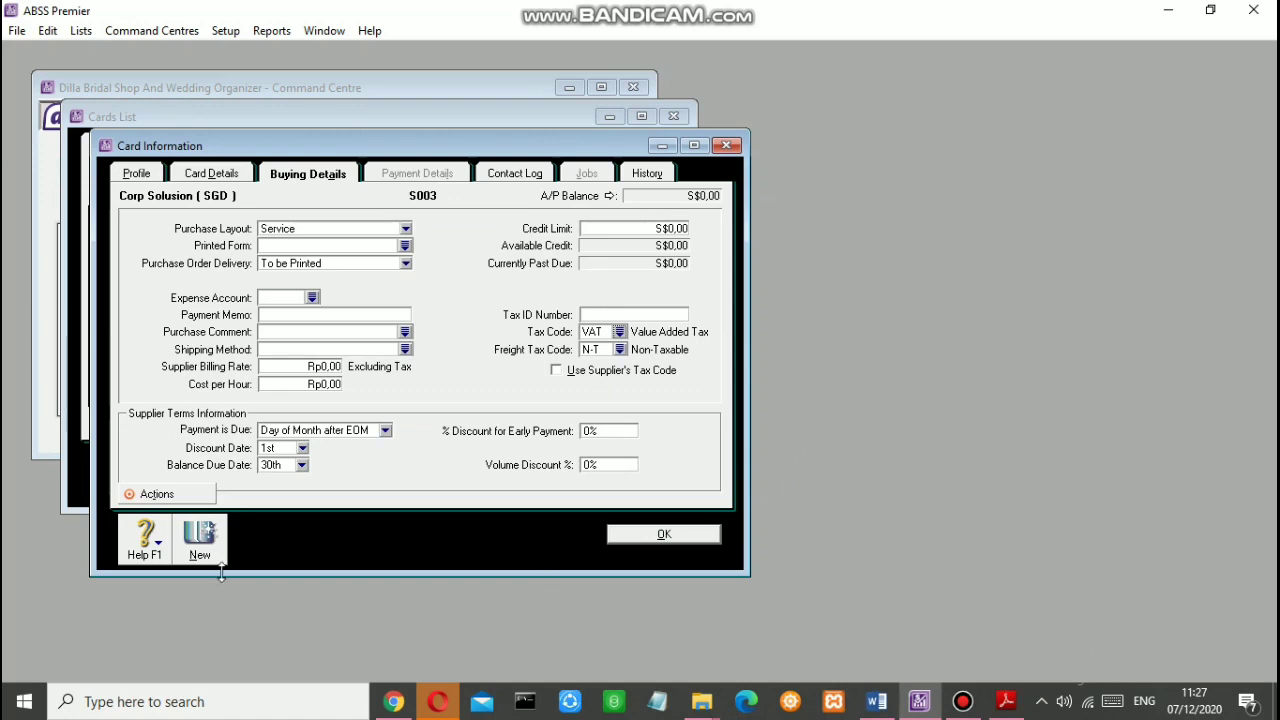
{"action": "left_click", "coordinate": [200, 543]}
Step: Create the first employee card, entering the employee's last name and card ID E001
{"action": "left_click", "coordinate": [268, 231]}
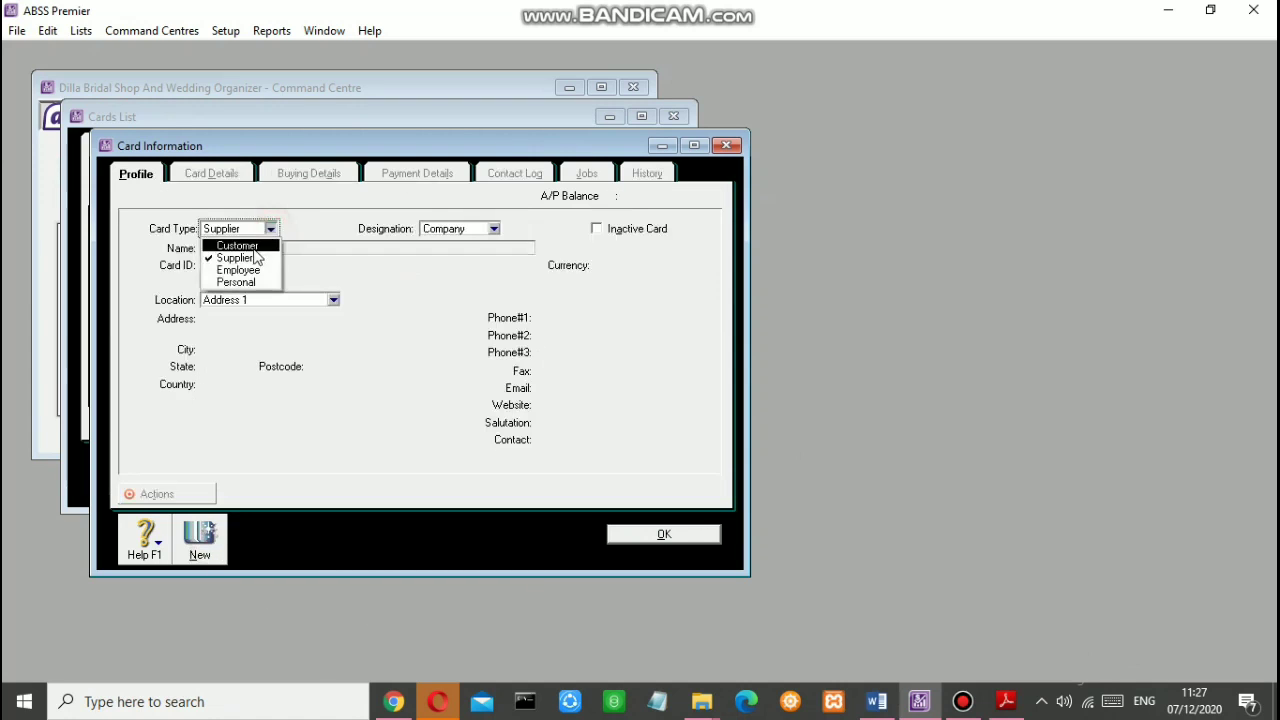
{"action": "left_click", "coordinate": [238, 270]}
{"action": "left_click", "coordinate": [248, 254]}
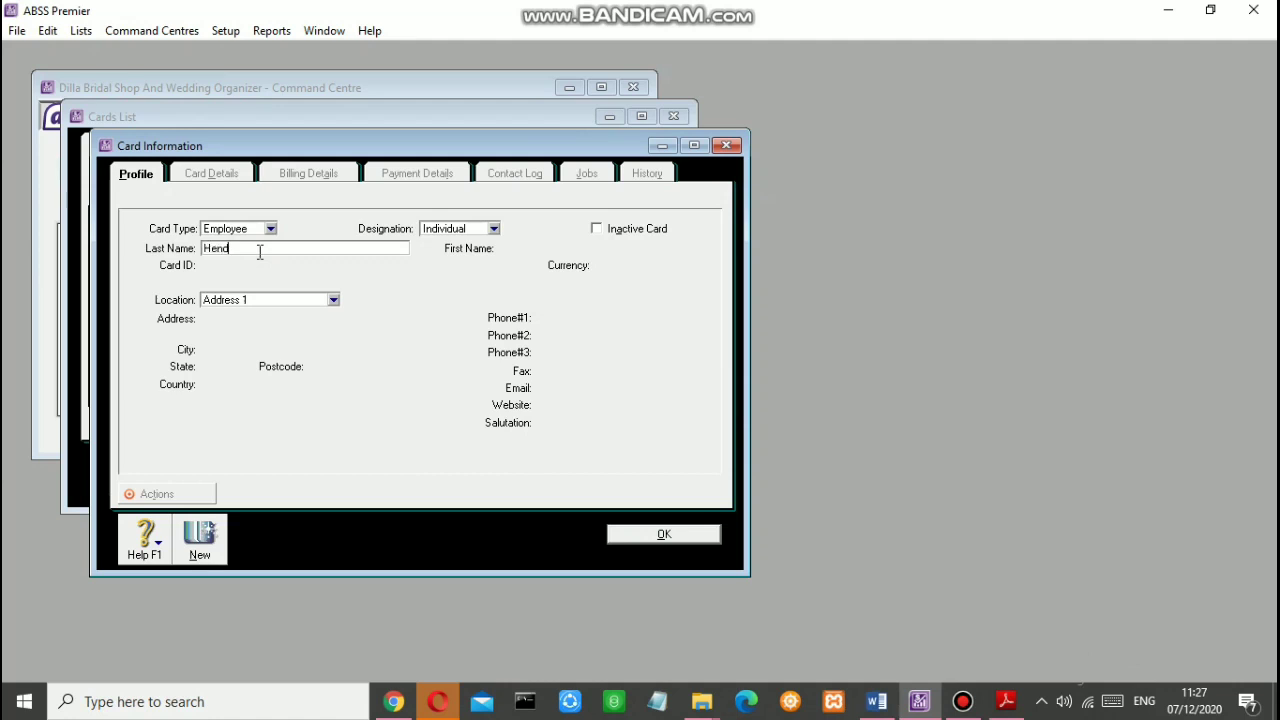
{"action": "type", "text": "Hendra"}
{"action": "key", "text": "Tab"}
{"action": "left_click", "coordinate": [256, 264]}
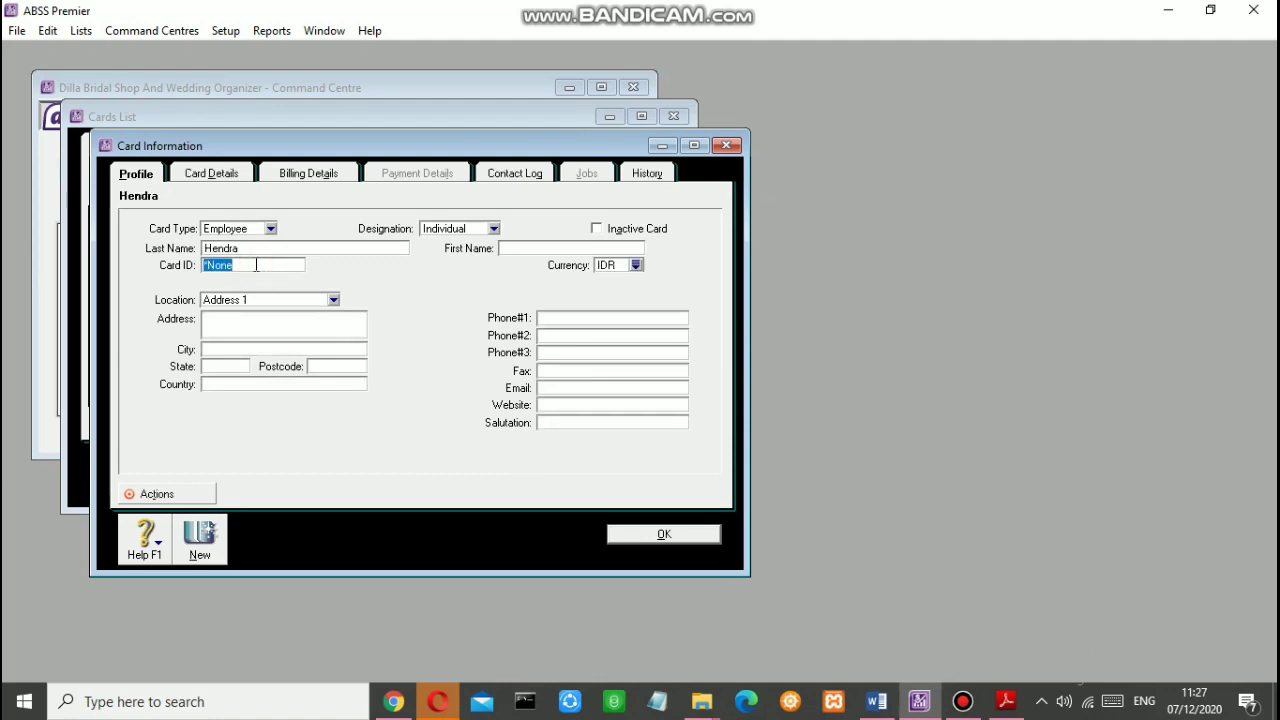
{"action": "type", "text": "E001"}
{"action": "left_click", "coordinate": [190, 535]}
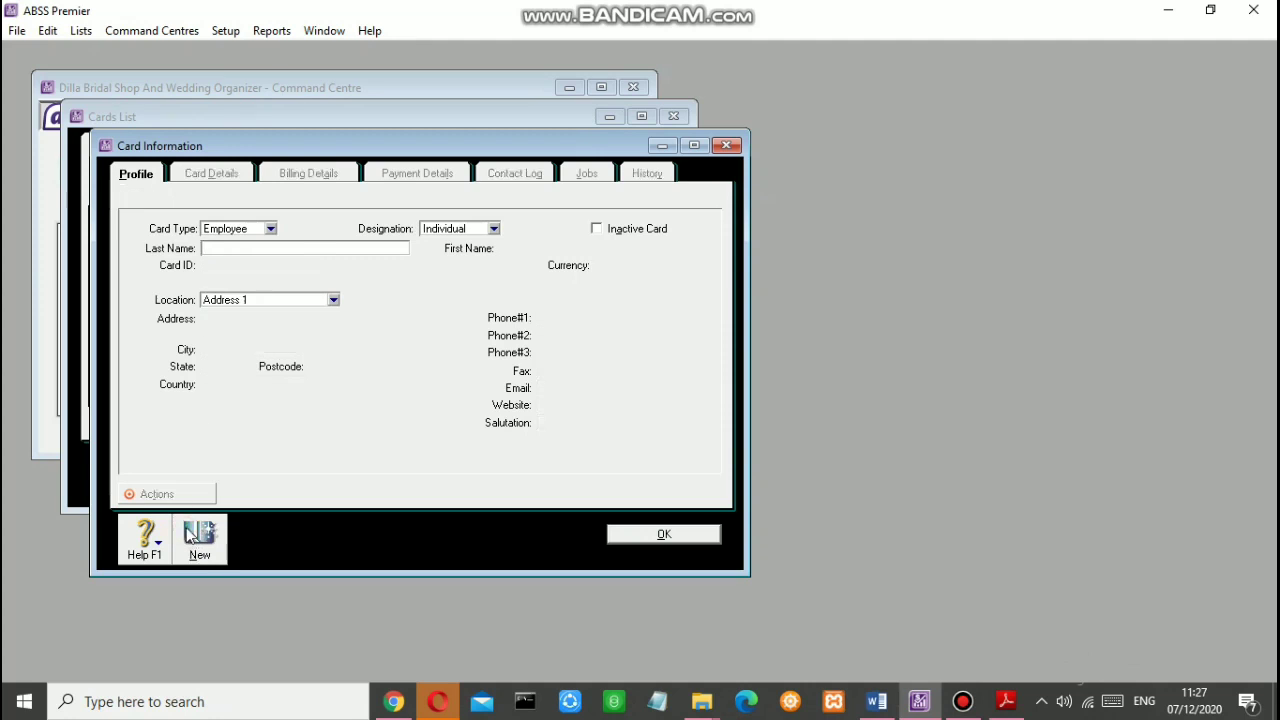
Step: Add the second employee card with its last name and card ID E002
{"action": "type", "text": "Hana"}
{"action": "key", "text": "Tab"}
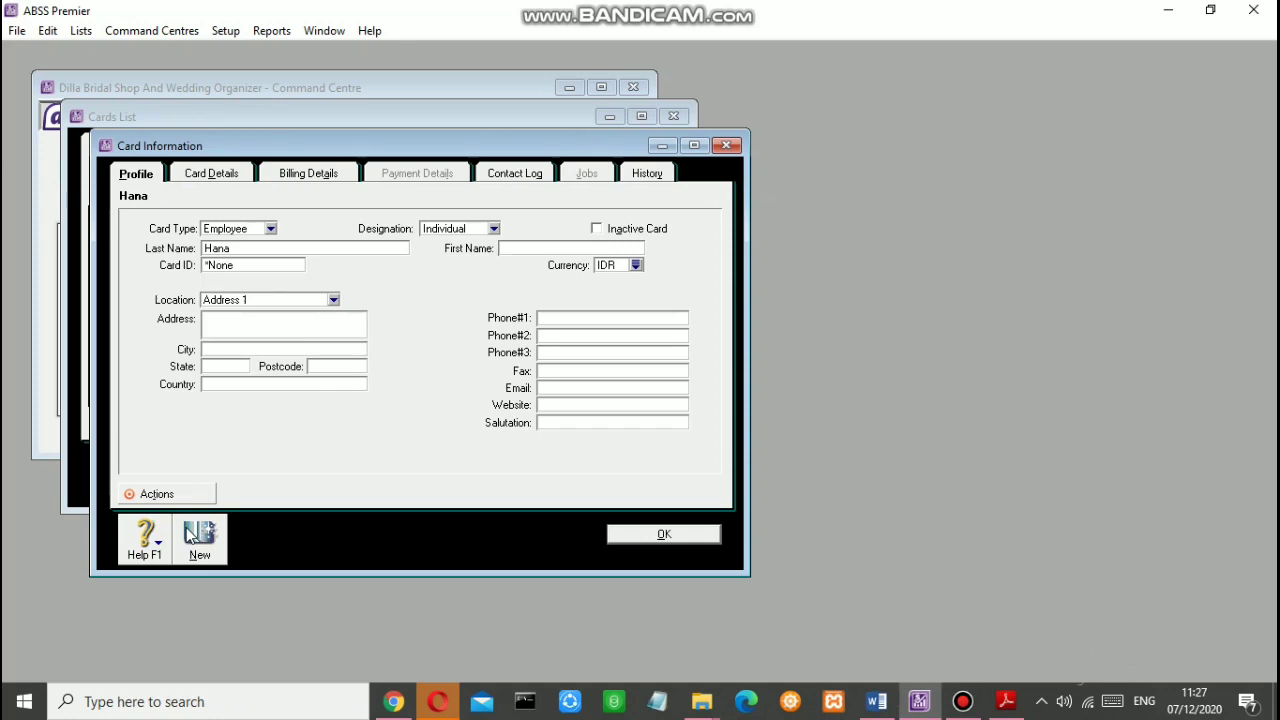
{"action": "left_click", "coordinate": [261, 266]}
{"action": "type", "text": "E002"}
{"action": "left_click", "coordinate": [695, 535]}
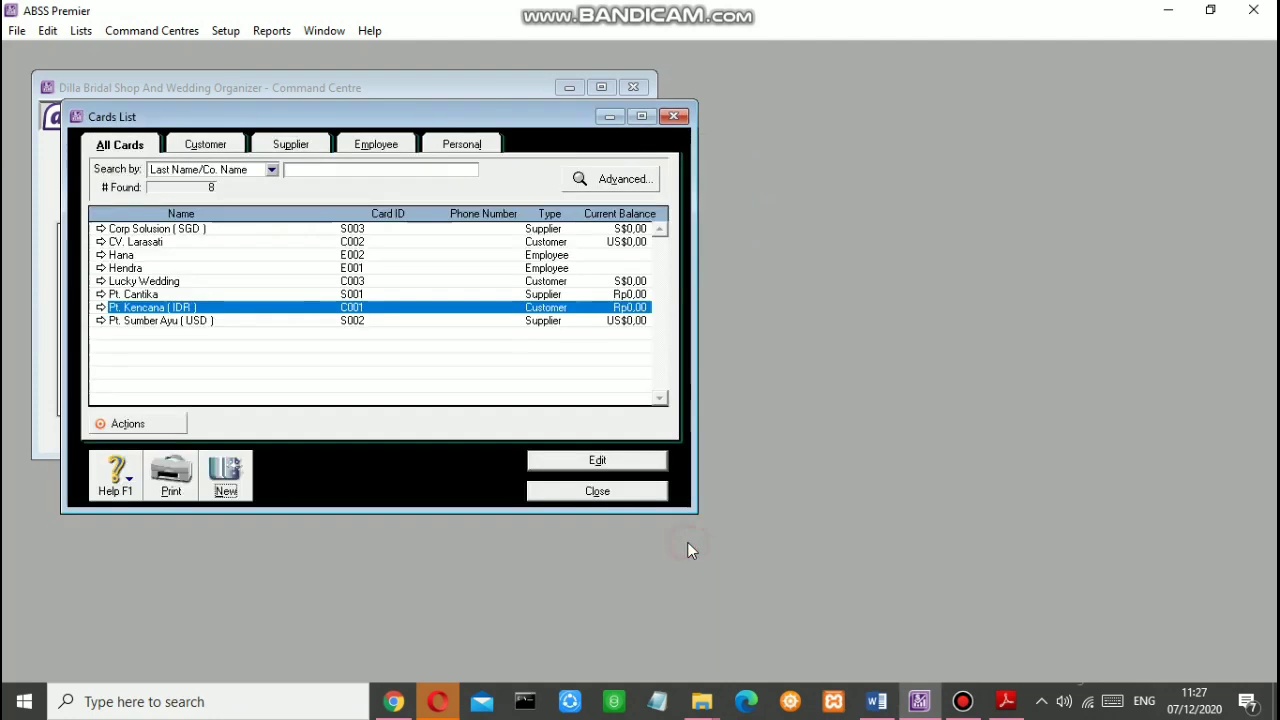
Step: Append (USD), (SGD) and (IDR) to CV. Larasati, Lucky Wedding and Pt. Cantika names, then close the list
{"action": "left_click", "coordinate": [250, 242]}
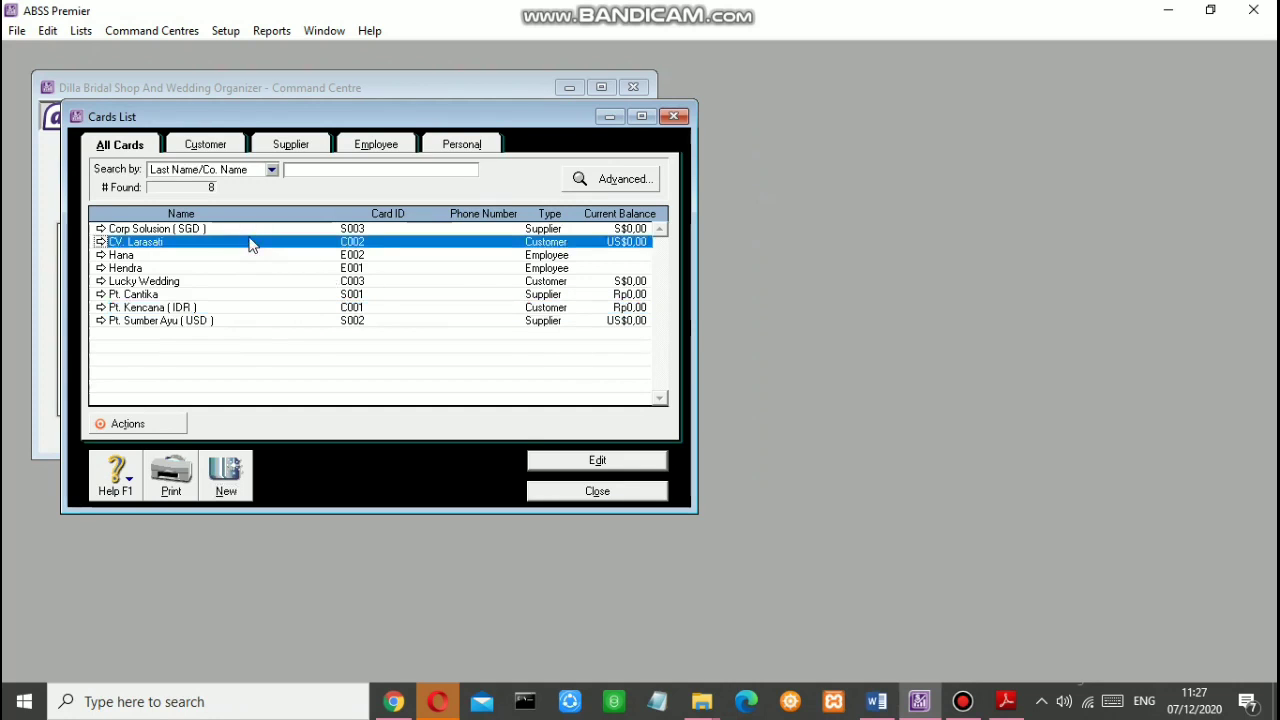
{"action": "double_click", "coordinate": [250, 242]}
{"action": "left_click", "coordinate": [273, 249]}
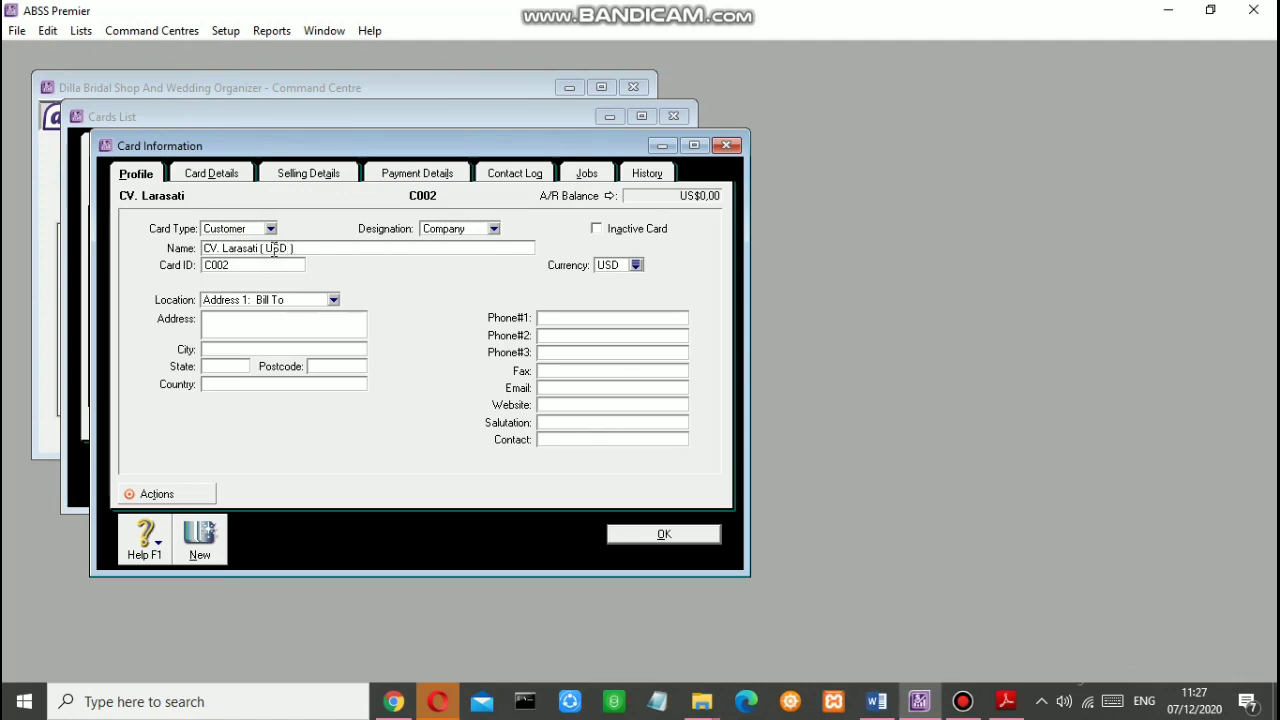
{"action": "left_click", "coordinate": [662, 533]}
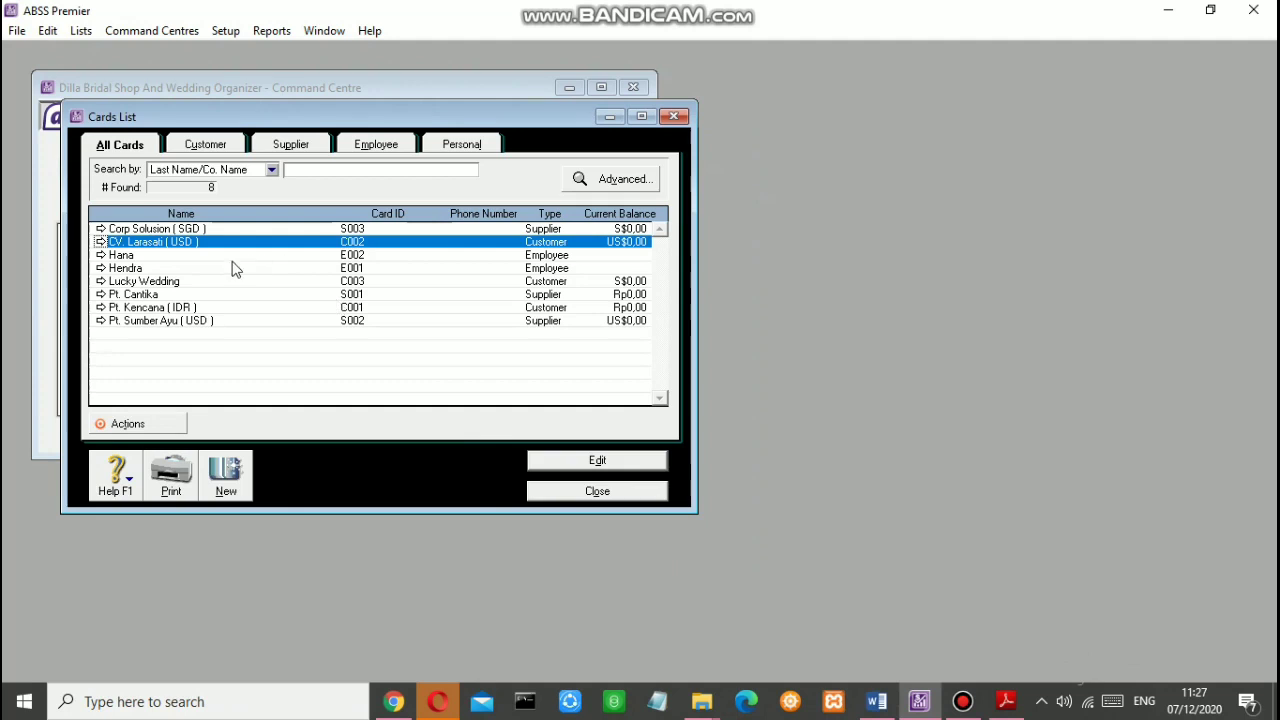
{"action": "double_click", "coordinate": [201, 284]}
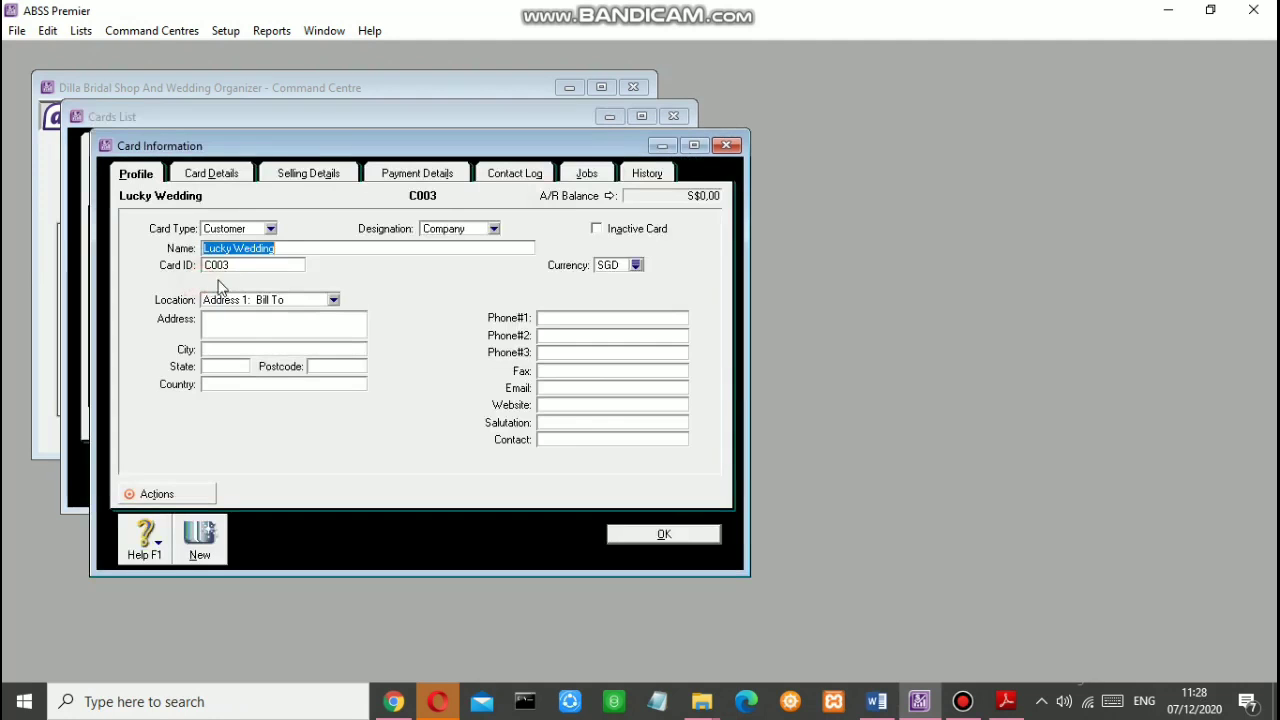
{"action": "left_click", "coordinate": [363, 249]}
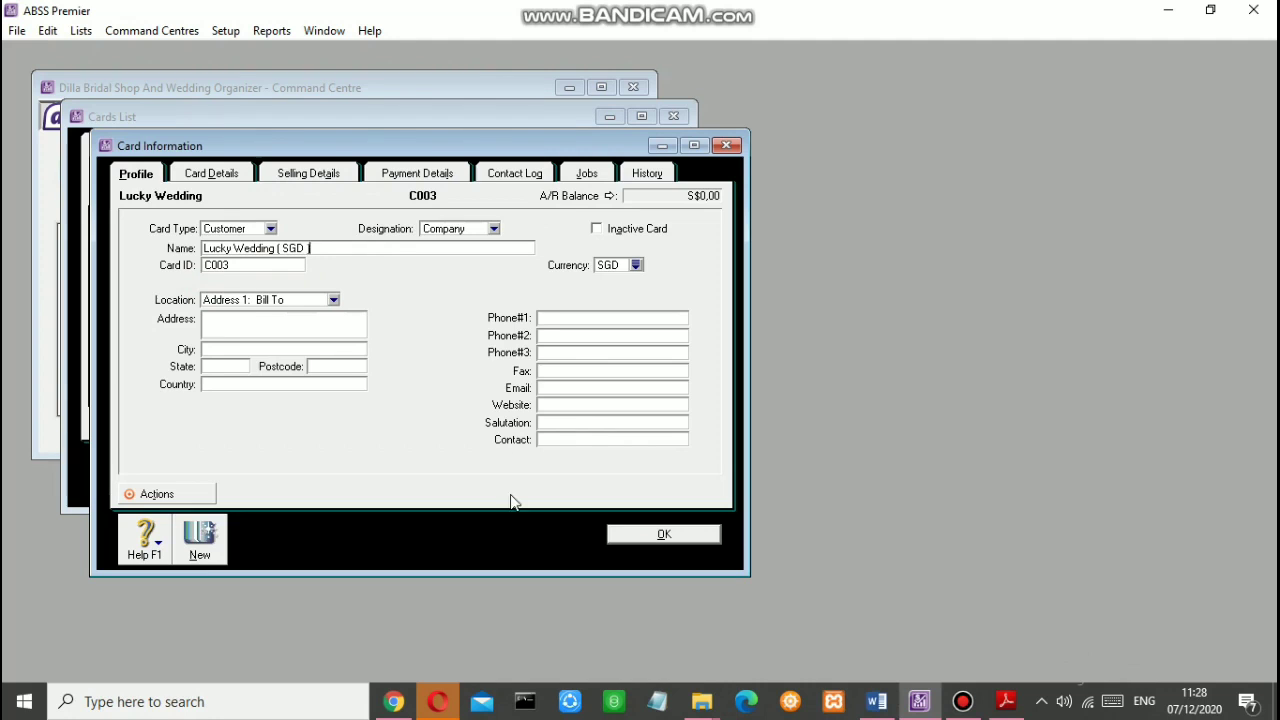
{"action": "left_click", "coordinate": [652, 534]}
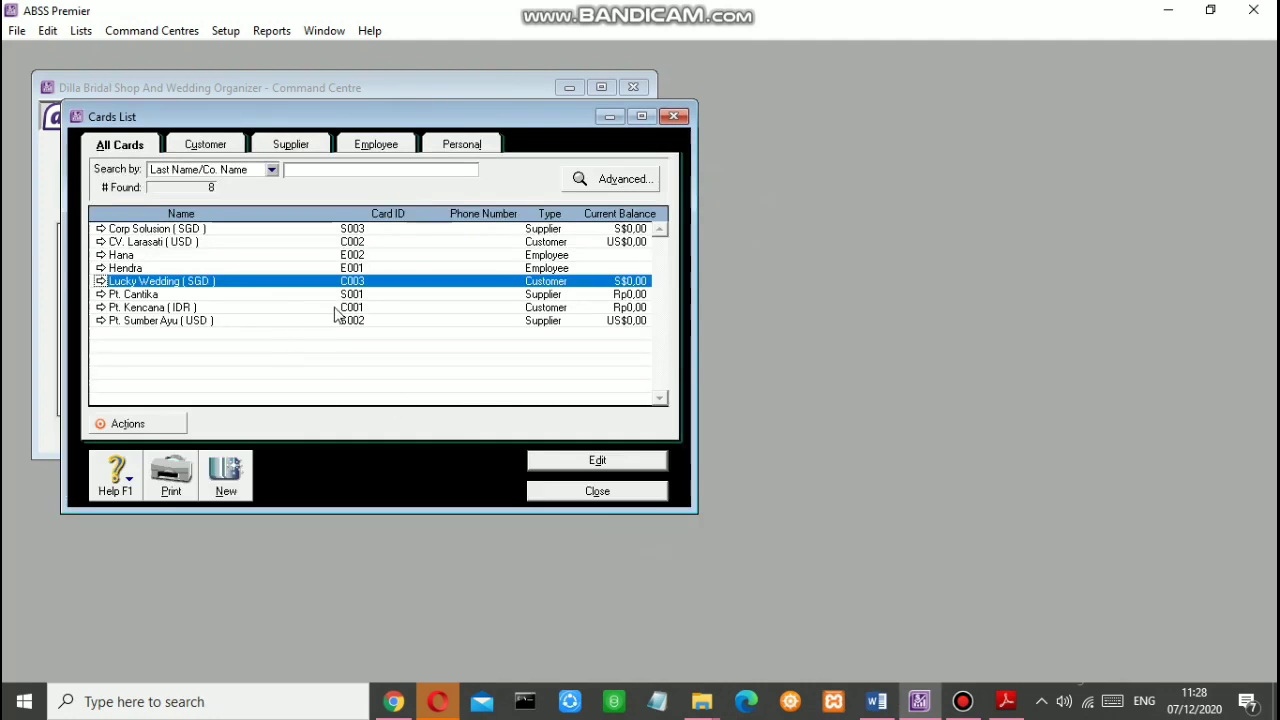
{"action": "double_click", "coordinate": [196, 296]}
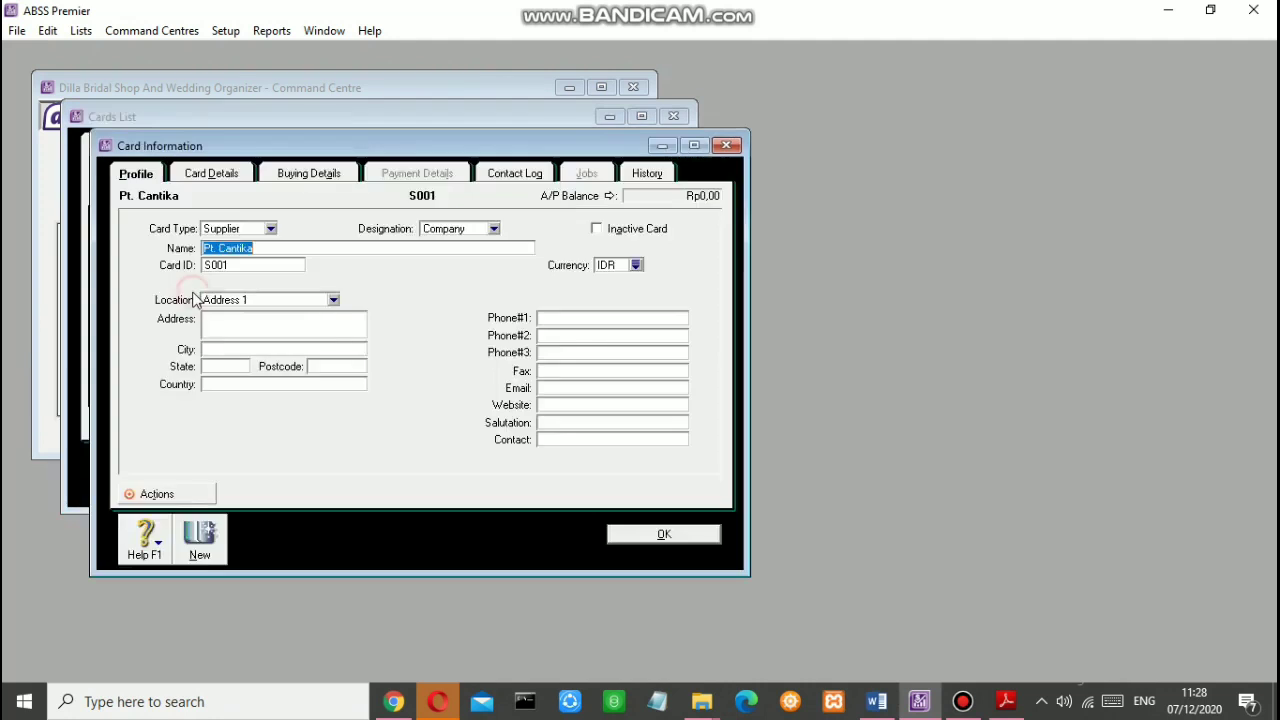
{"action": "left_click", "coordinate": [256, 250]}
{"action": "type", "text": "( IDR"}
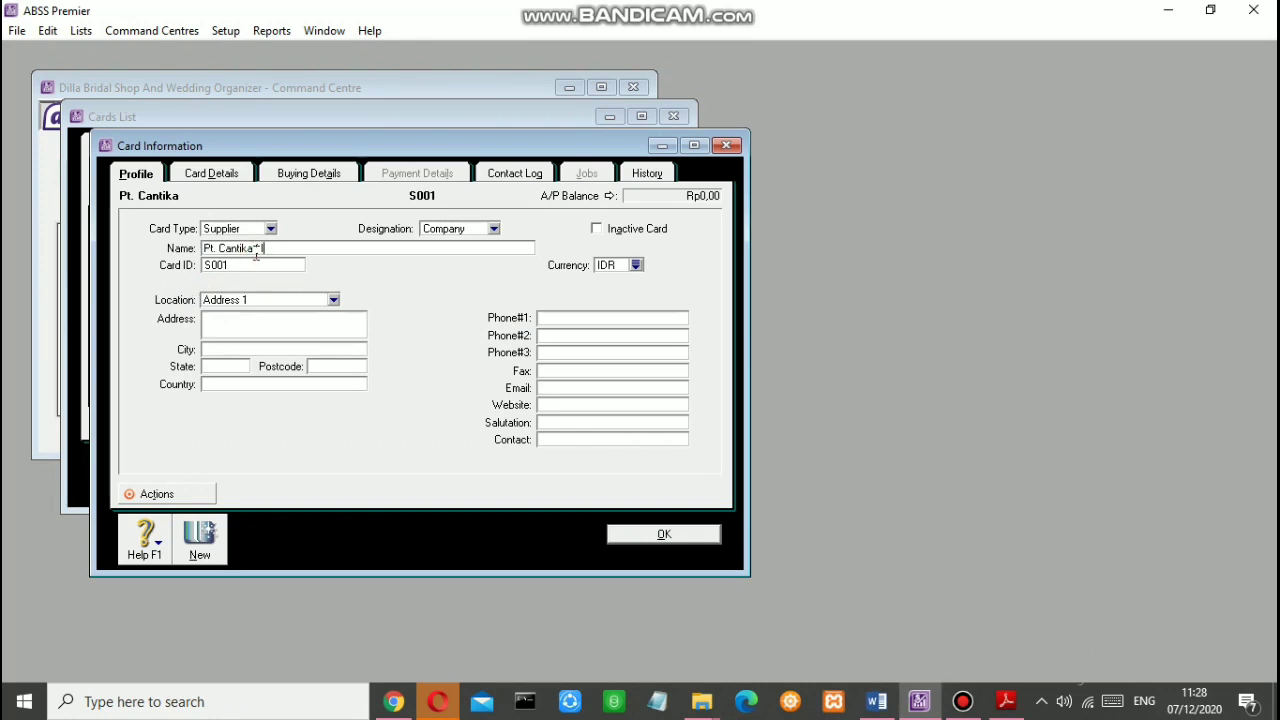
{"action": "left_click", "coordinate": [646, 534]}
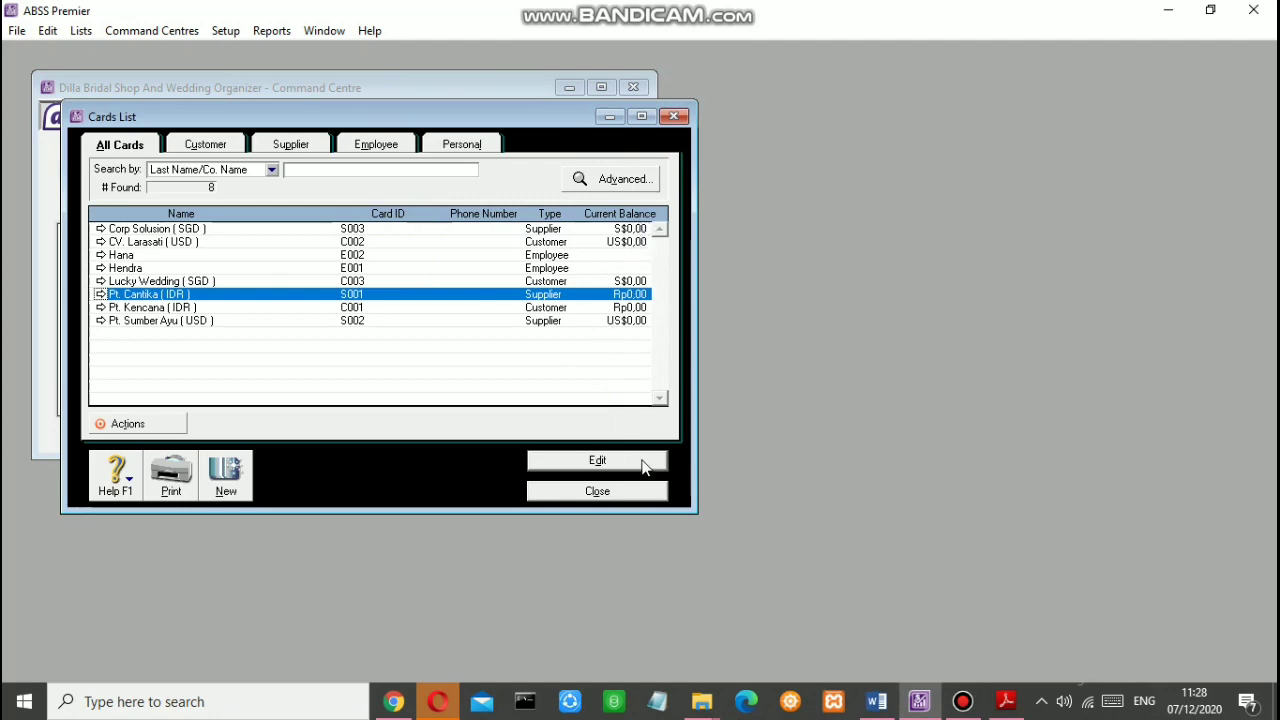
{"action": "left_click", "coordinate": [587, 492]}
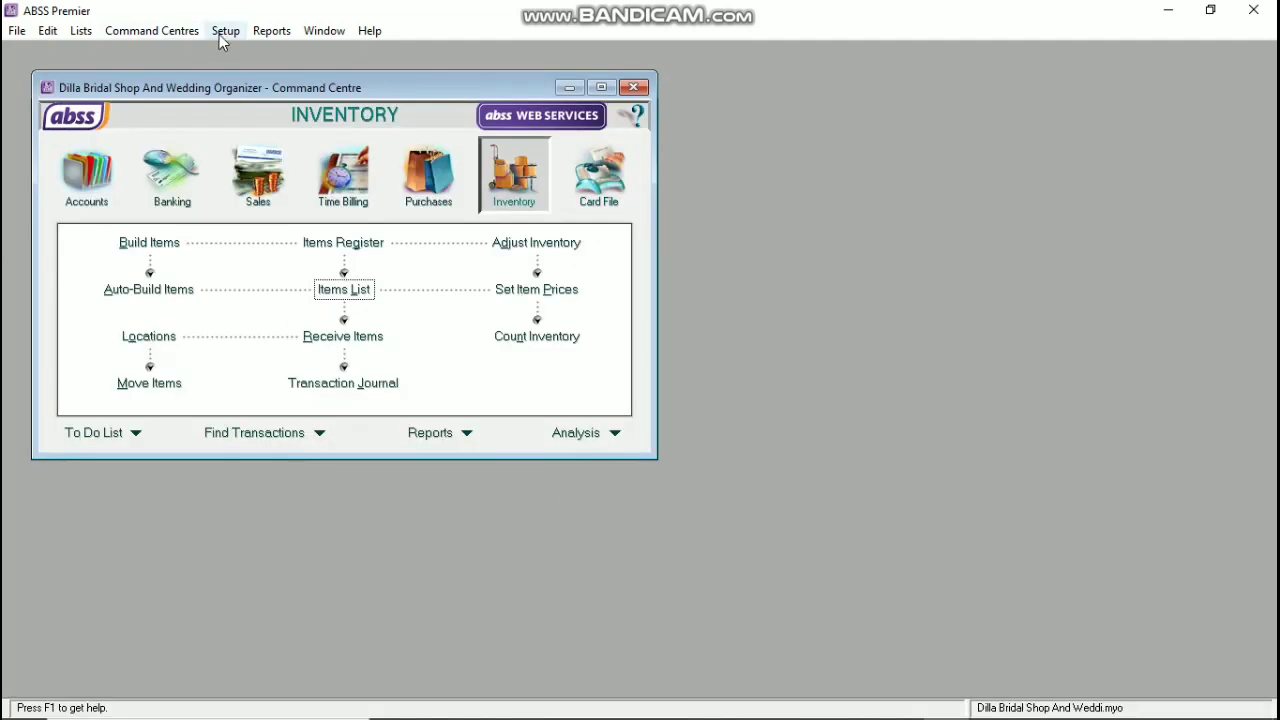
Step: Start a new historical sale for Pt. Kencana from the customer opening balances
{"action": "left_click", "coordinate": [220, 34]}
{"action": "left_click", "coordinate": [275, 48]}
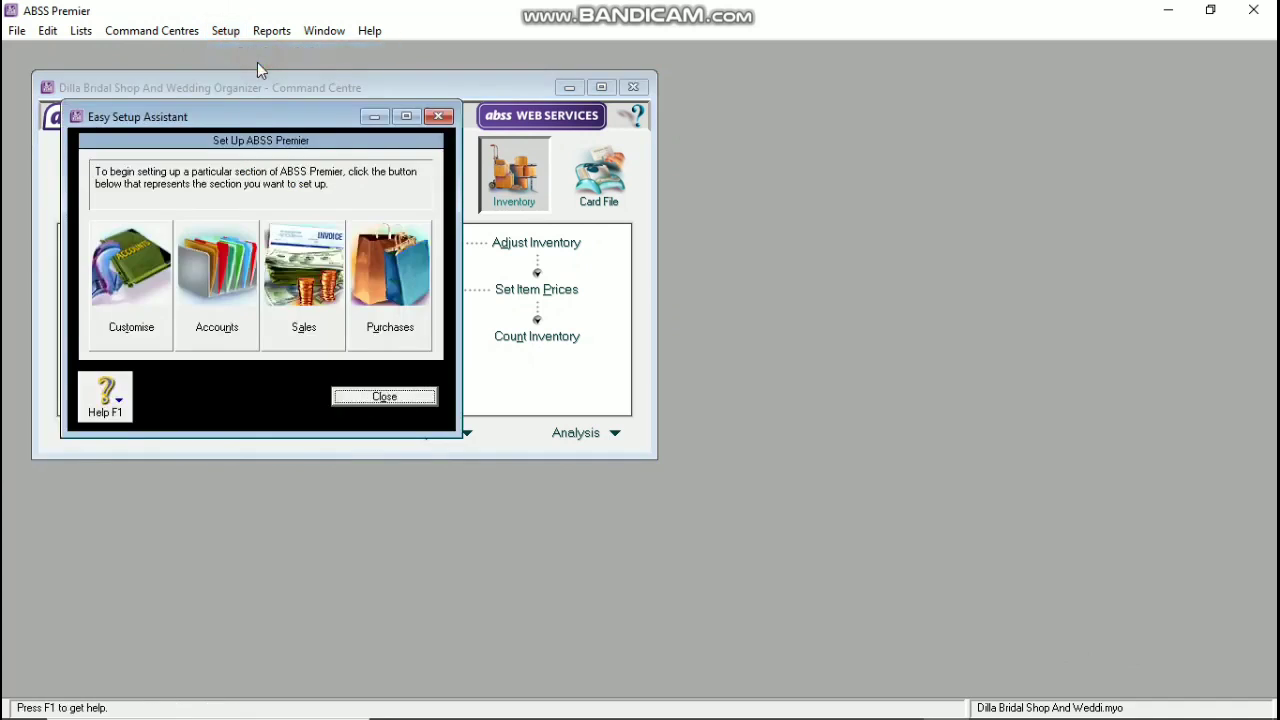
{"action": "left_click", "coordinate": [442, 117]}
{"action": "left_click", "coordinate": [226, 31]}
{"action": "mouse_move", "coordinate": [270, 73]}
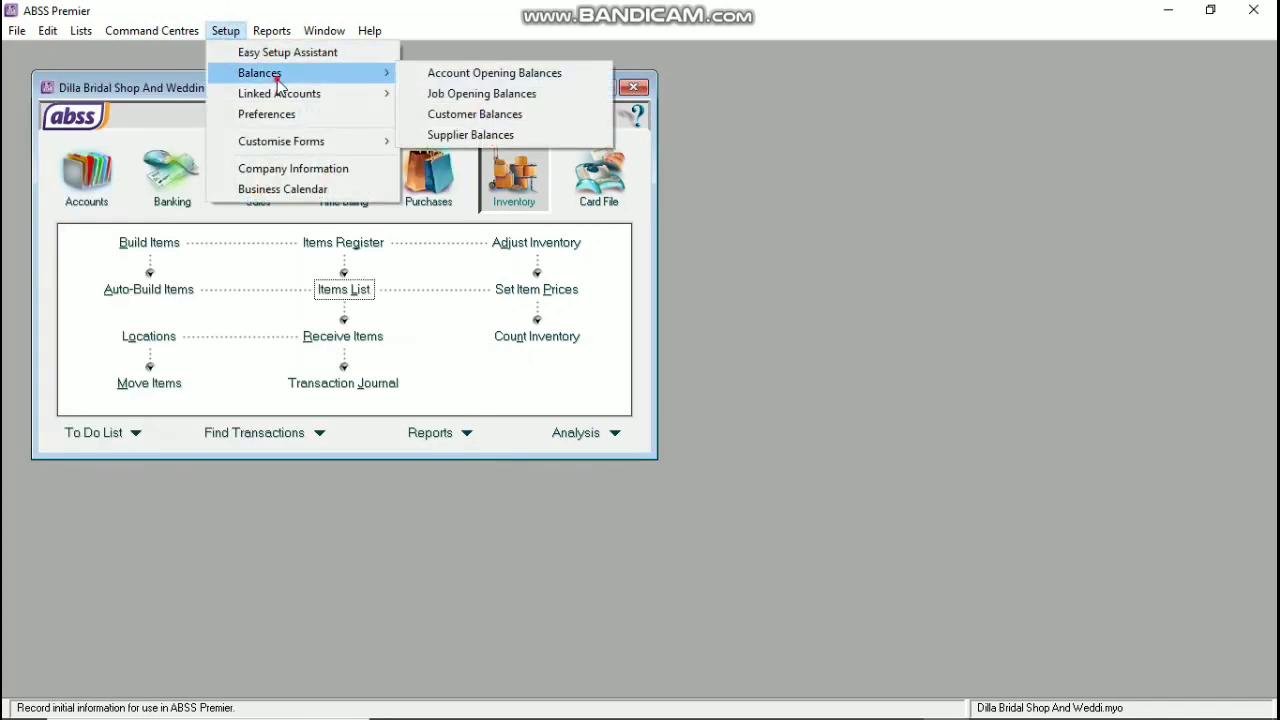
{"action": "left_click", "coordinate": [452, 114]}
{"action": "left_click", "coordinate": [440, 203]}
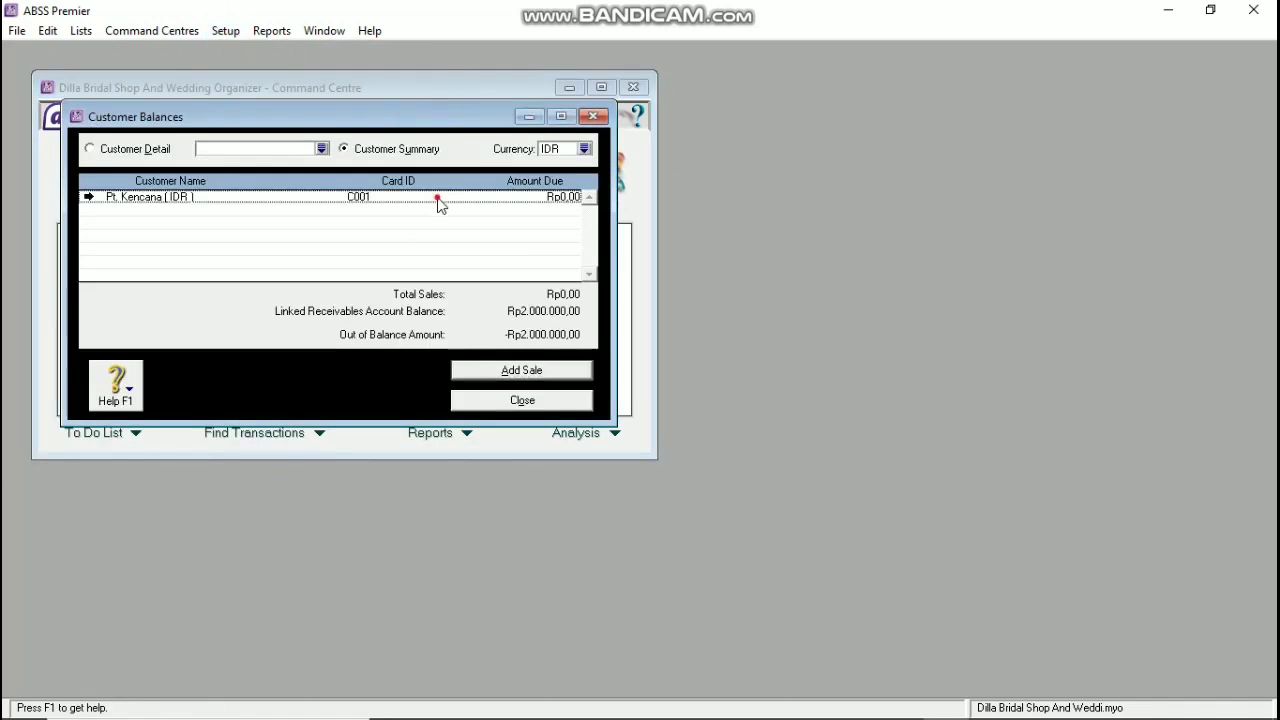
{"action": "double_click", "coordinate": [440, 203]}
{"action": "left_click", "coordinate": [486, 368]}
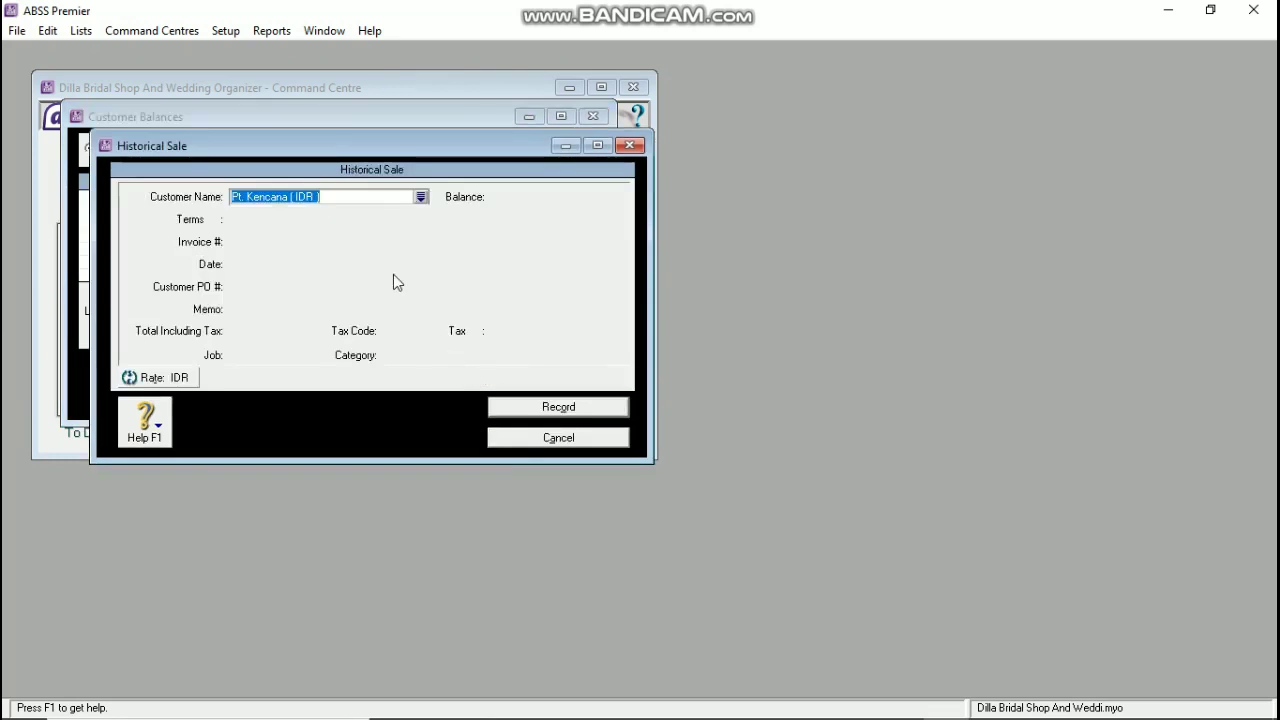
{"action": "key", "text": "Tab"}
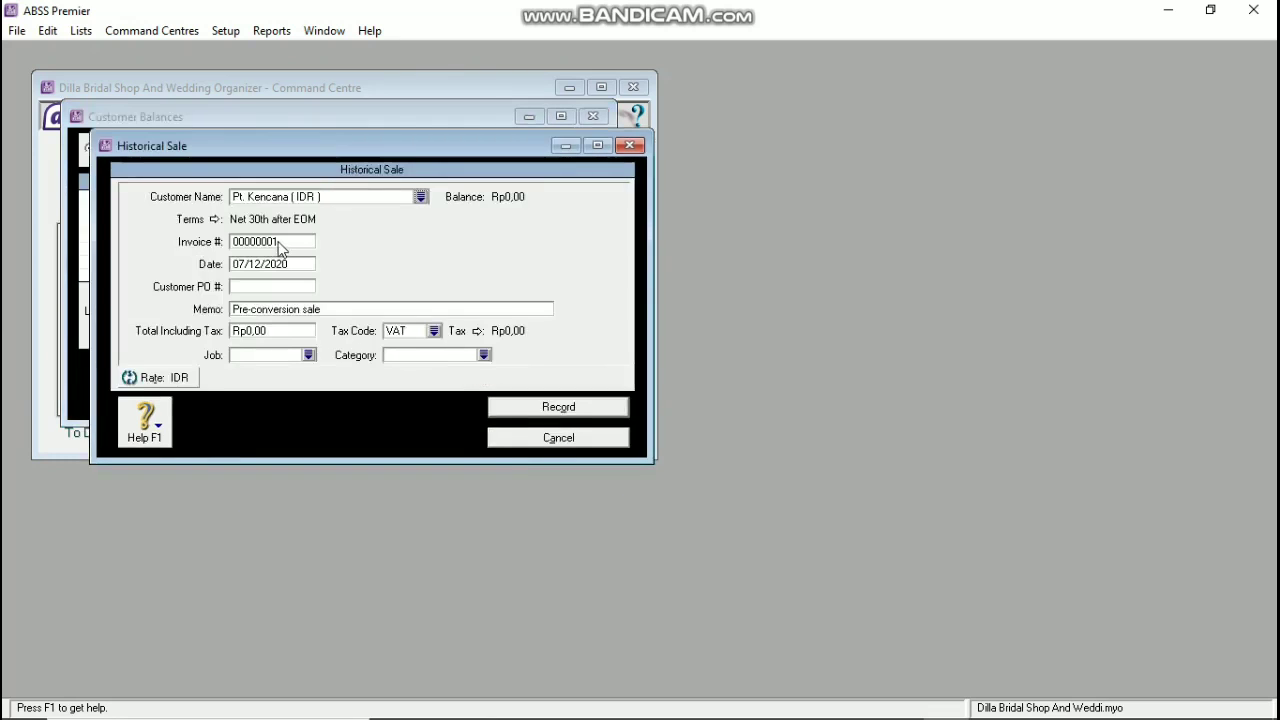
Step: Enter invoice S-180001 dated 21/12/2019, PO BJ-180001, total 2.000.000
{"action": "left_click", "coordinate": [280, 243]}
{"action": "type", "text": "S"}
{"action": "type", "text": "-1888"}
{"action": "key", "text": "BackSpace"}
{"action": "key", "text": "BackSpace"}
{"action": "type", "text": "0001"}
{"action": "key", "text": "Tab"}
{"action": "type", "text": "21"}
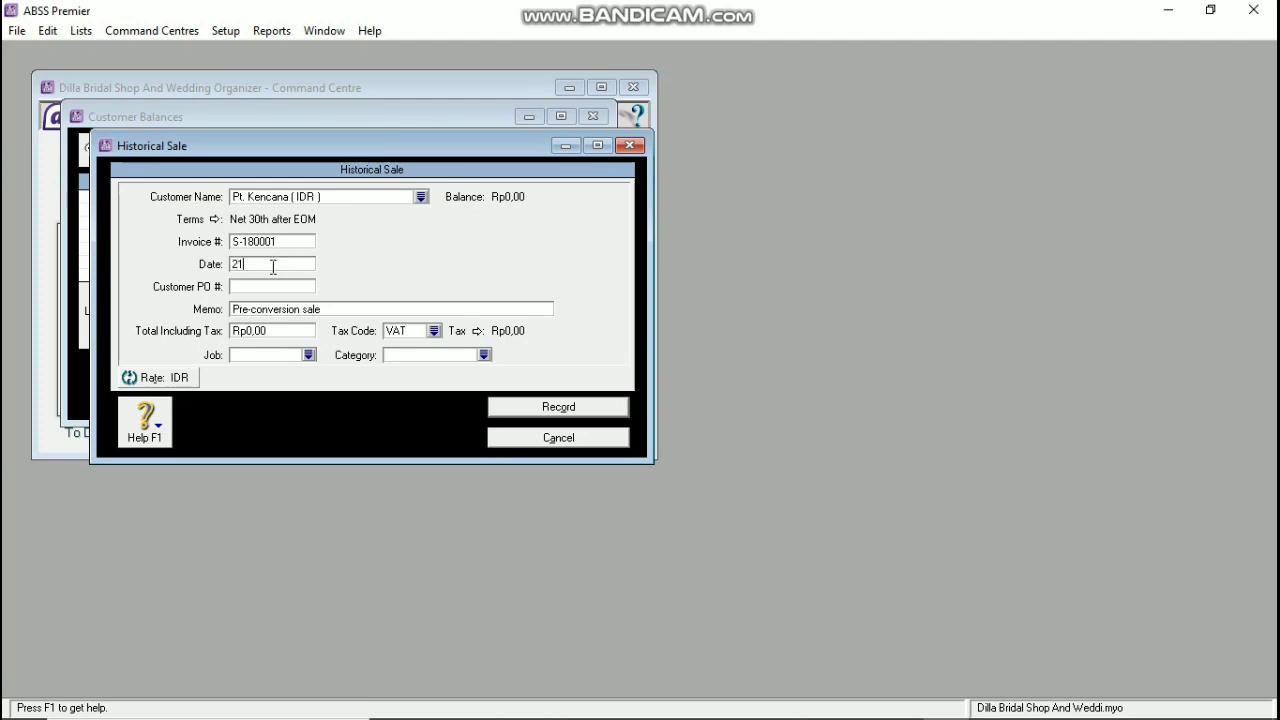
{"action": "type", "text": "/12/2019"}
{"action": "key", "text": "Tab"}
{"action": "type", "text": "BJ-180001"}
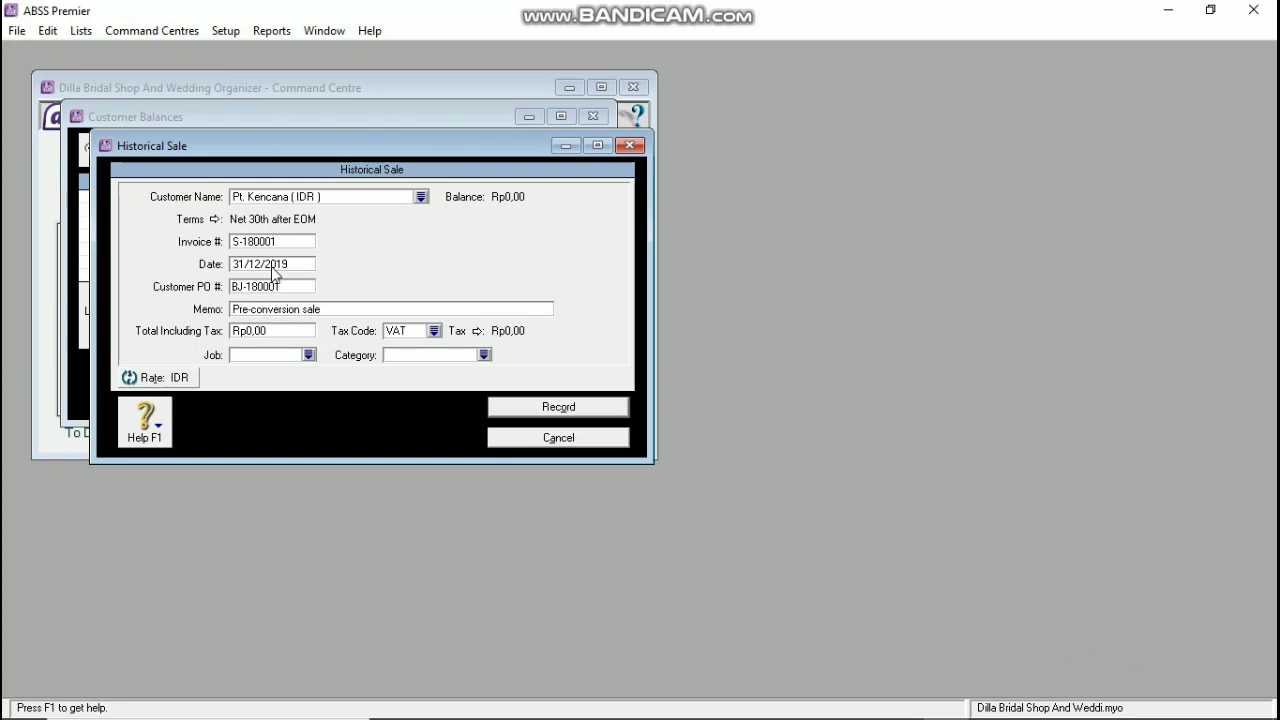
{"action": "key", "text": "Tab"}
{"action": "key", "text": "Tab"}
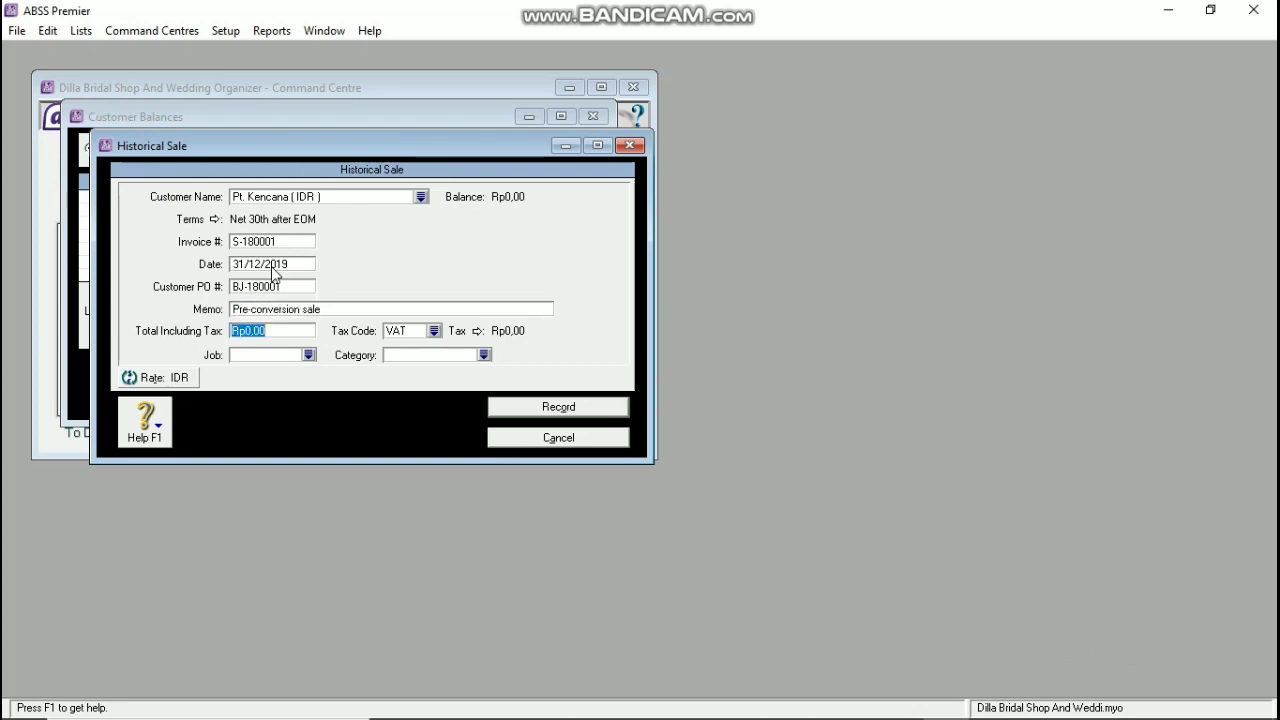
{"action": "type", "text": "2.000.000"}
{"action": "key", "text": "Tab"}
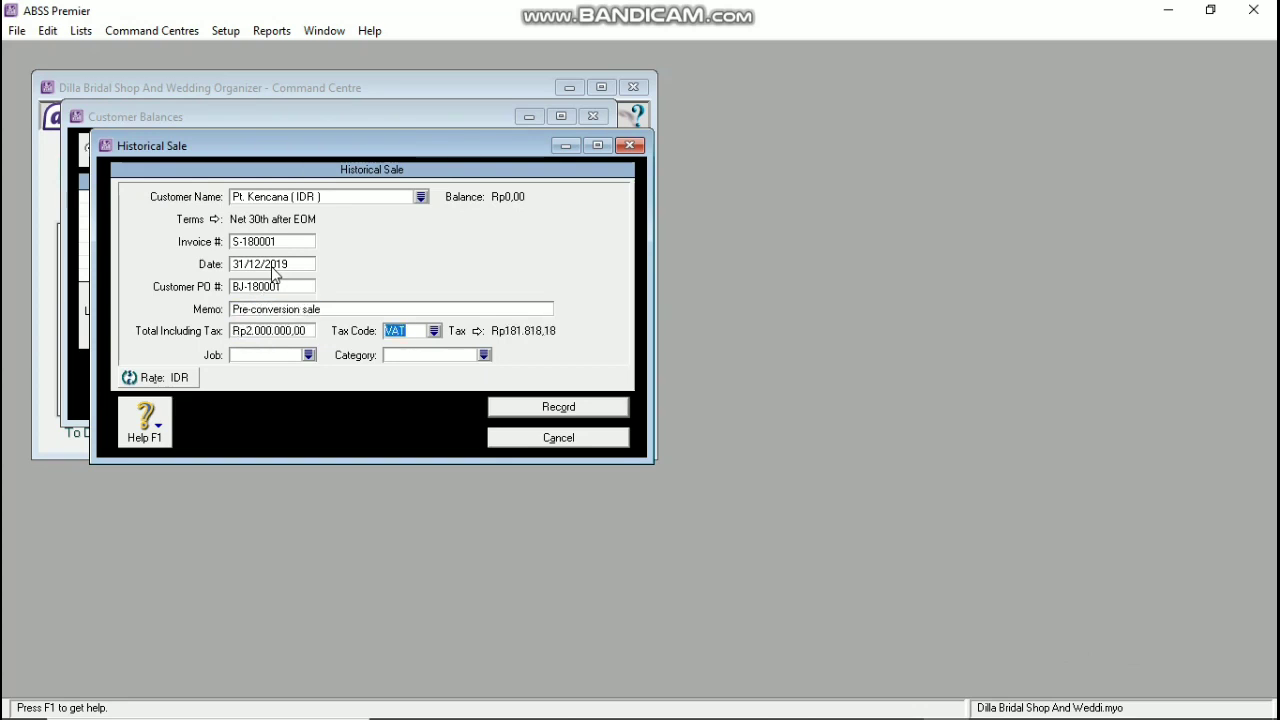
Step: Set category JKT and tax code N-T, then record the historical sale past the job warning
{"action": "left_click", "coordinate": [433, 331]}
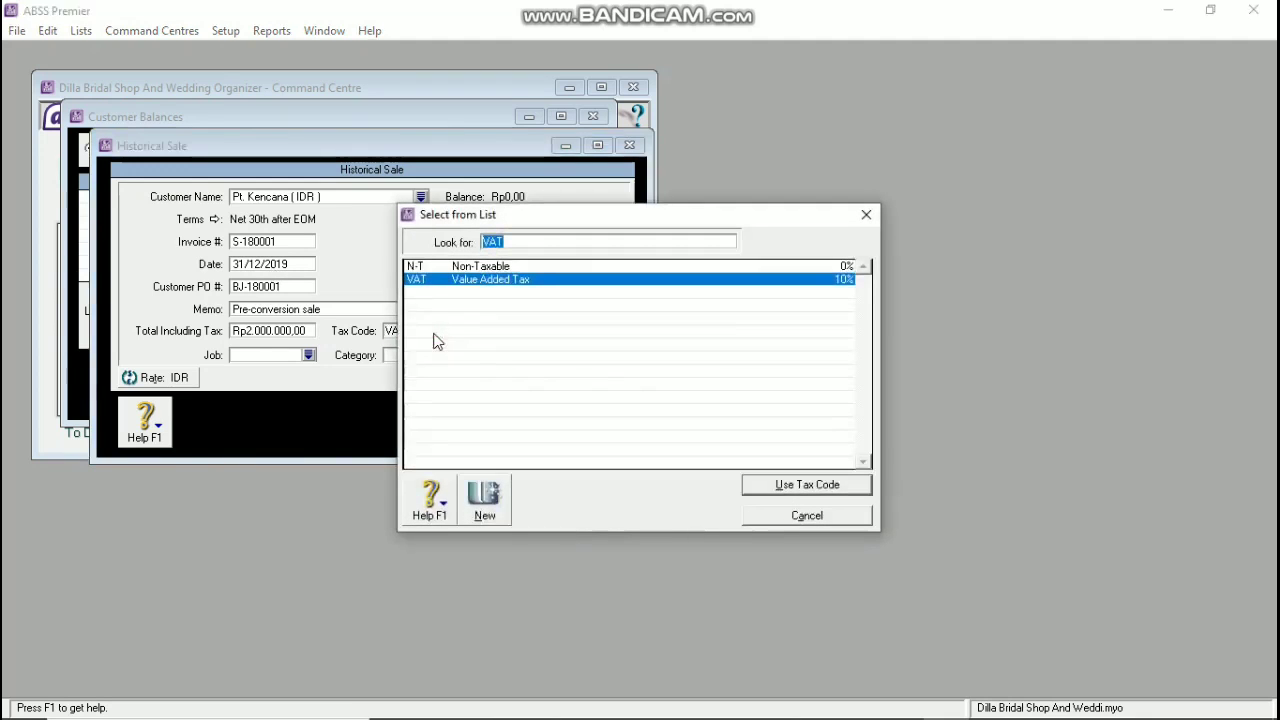
{"action": "left_click", "coordinate": [770, 514]}
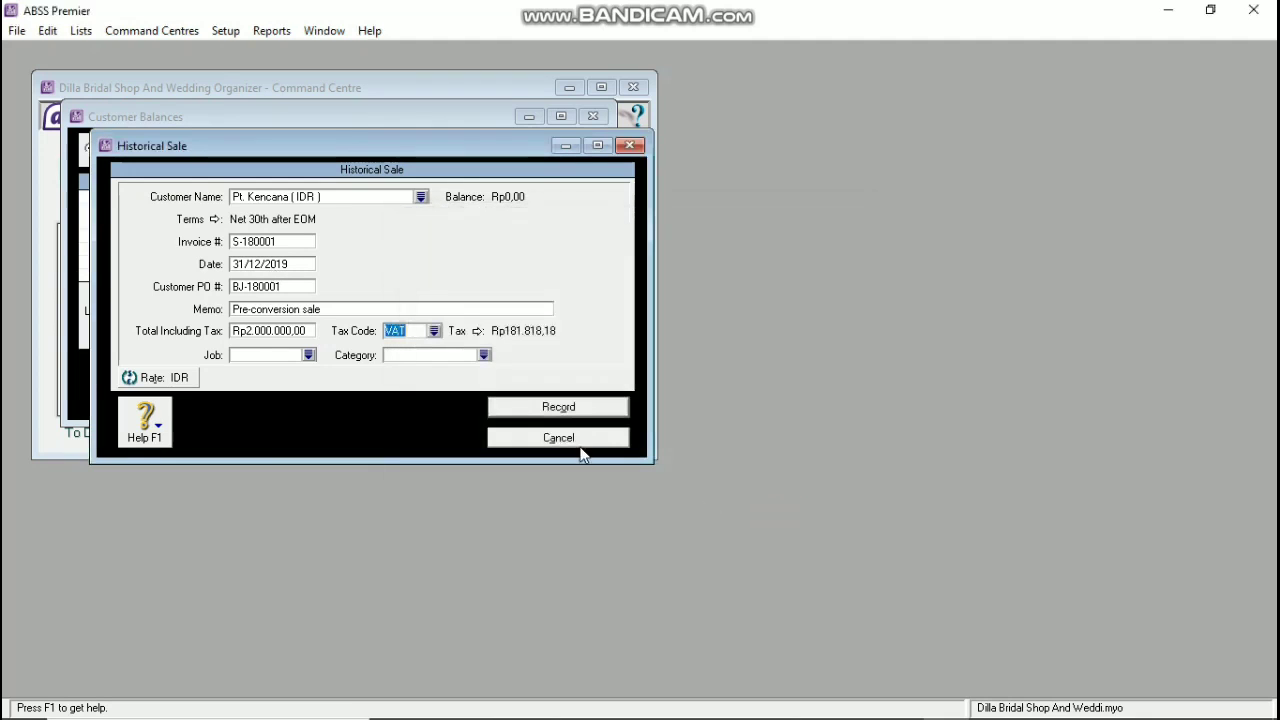
{"action": "left_click", "coordinate": [483, 355]}
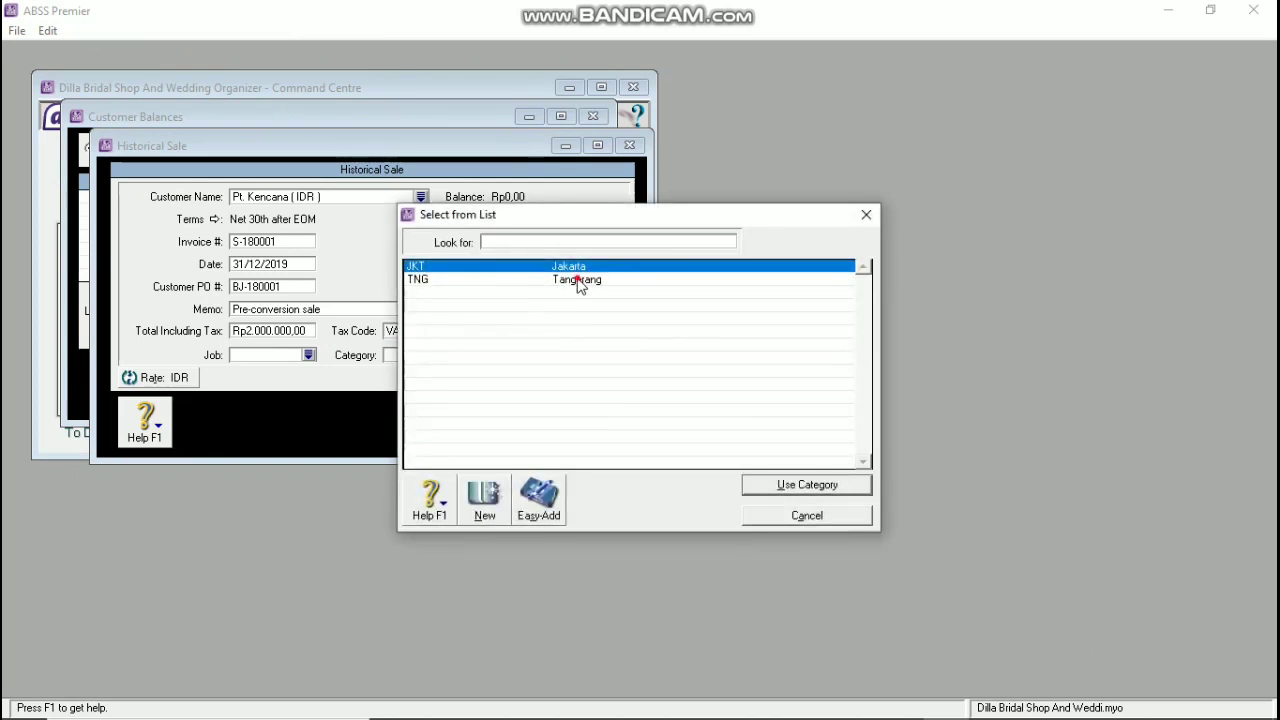
{"action": "left_click", "coordinate": [615, 279]}
{"action": "left_click", "coordinate": [610, 266]}
{"action": "left_click", "coordinate": [806, 484]}
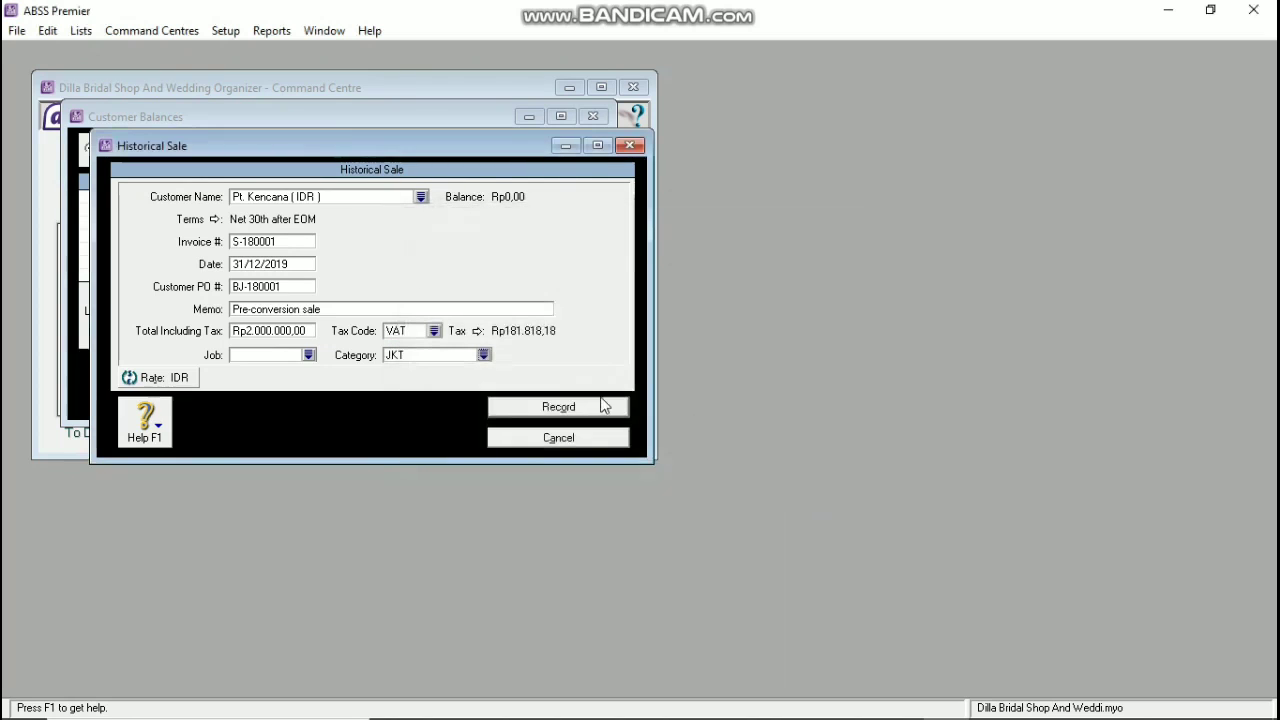
{"action": "left_click", "coordinate": [433, 330]}
{"action": "left_click", "coordinate": [476, 267]}
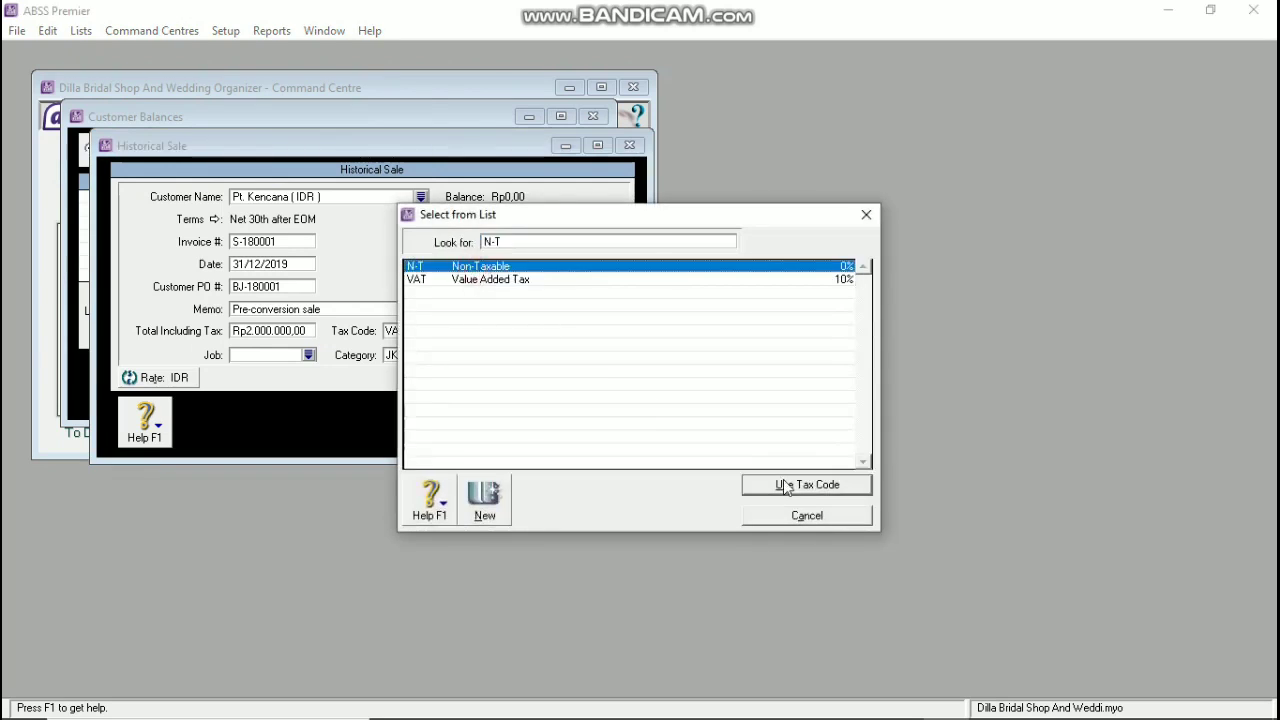
{"action": "left_click", "coordinate": [783, 485]}
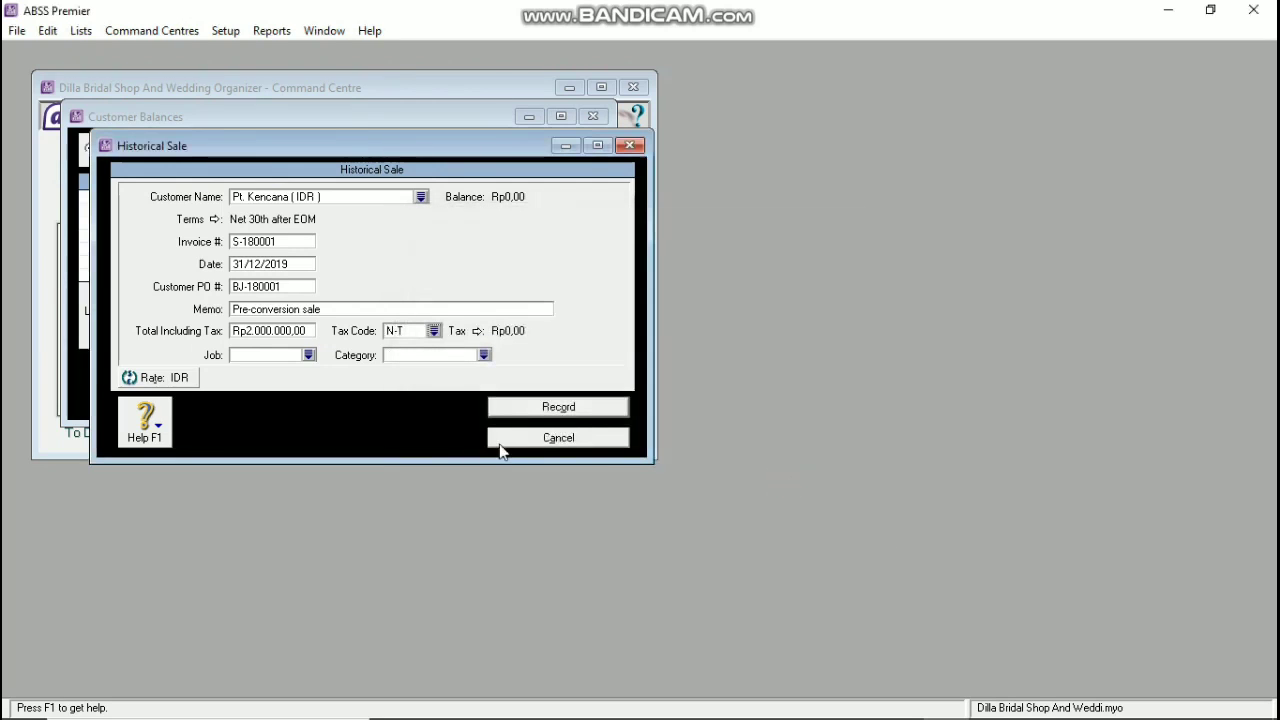
{"action": "left_click", "coordinate": [544, 412]}
{"action": "left_click", "coordinate": [738, 445]}
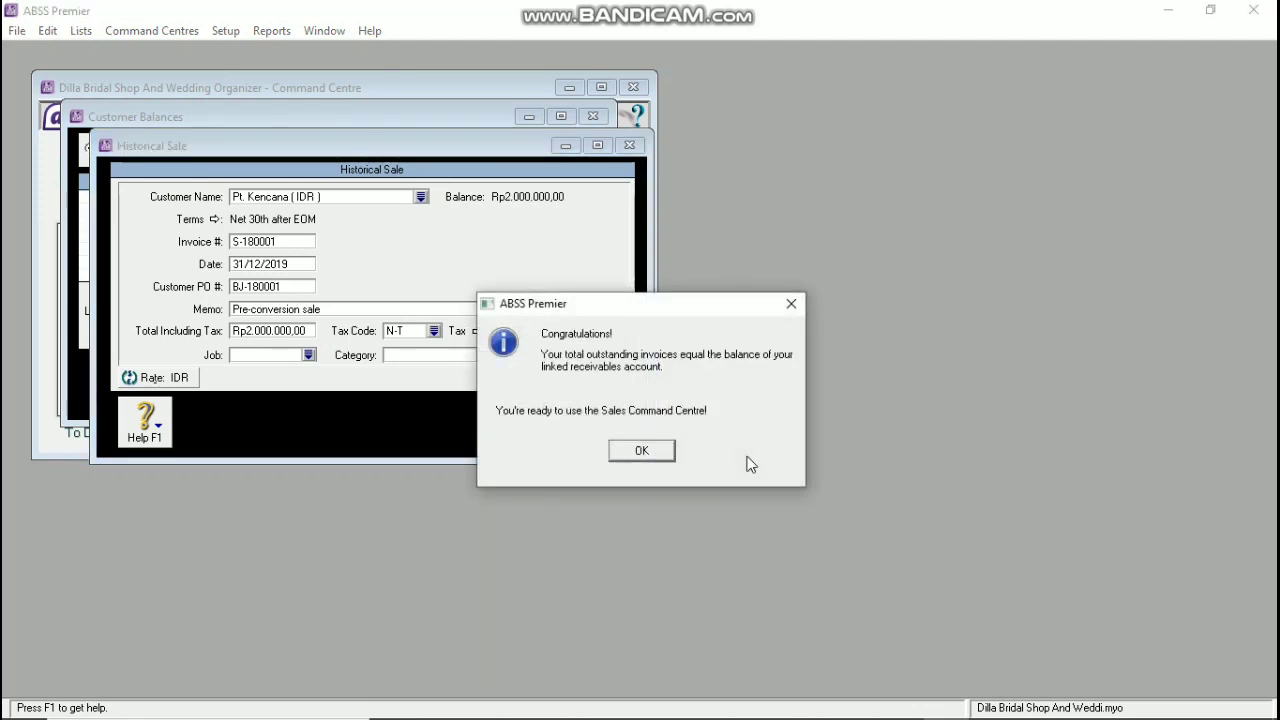
{"action": "left_click", "coordinate": [641, 450]}
Step: Start a historical sale for CV. Larasati with invoice S-180002, PO LE-180001 and total 150
{"action": "left_click", "coordinate": [321, 148]}
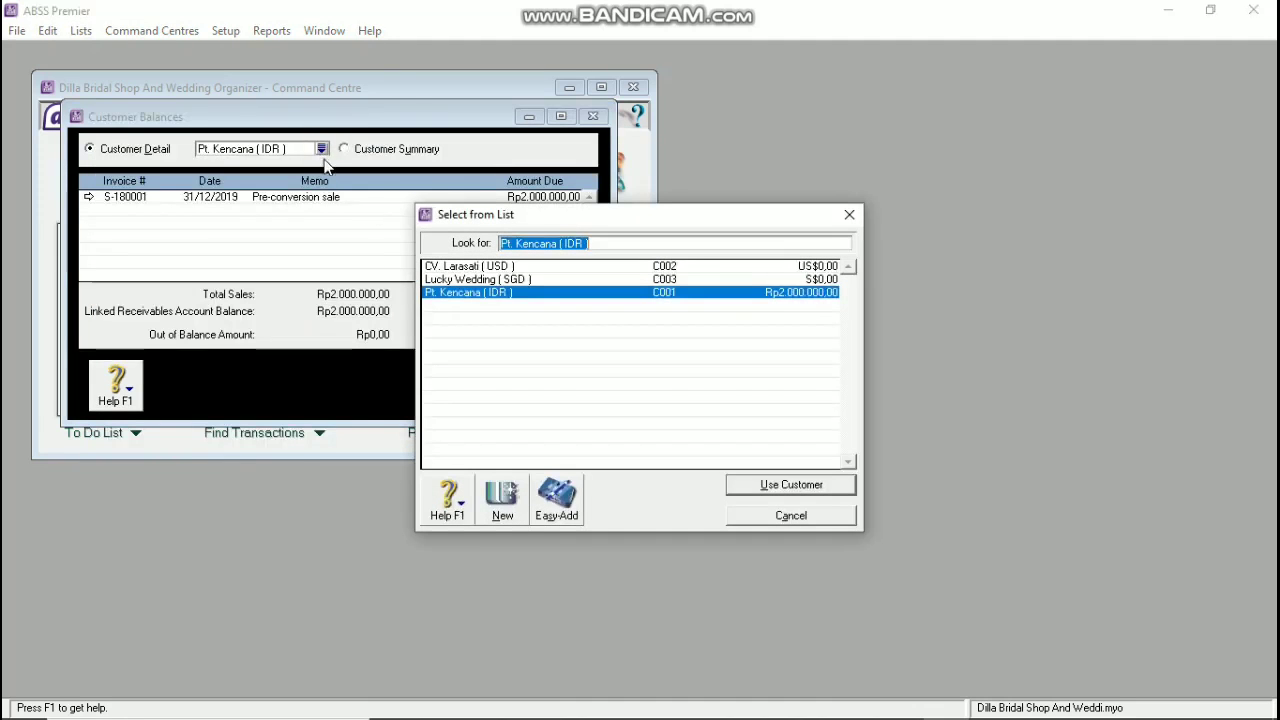
{"action": "left_click", "coordinate": [462, 266]}
{"action": "left_click", "coordinate": [805, 483]}
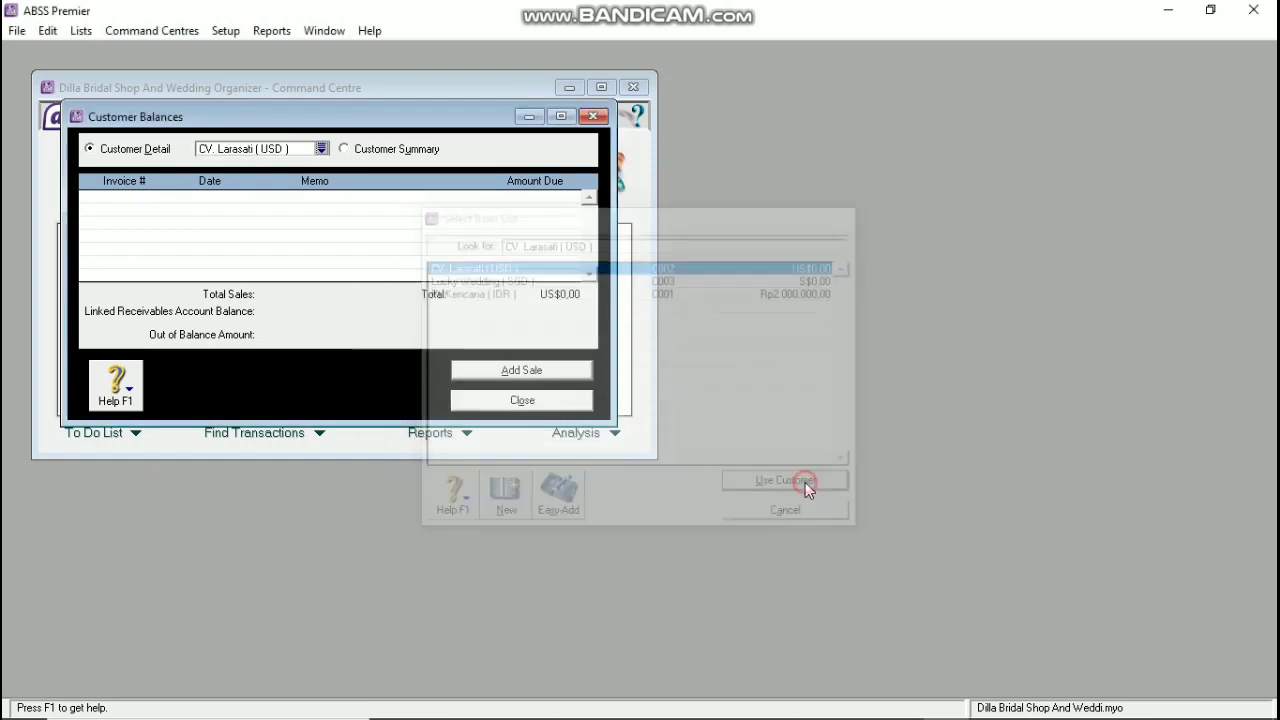
{"action": "left_click", "coordinate": [570, 371]}
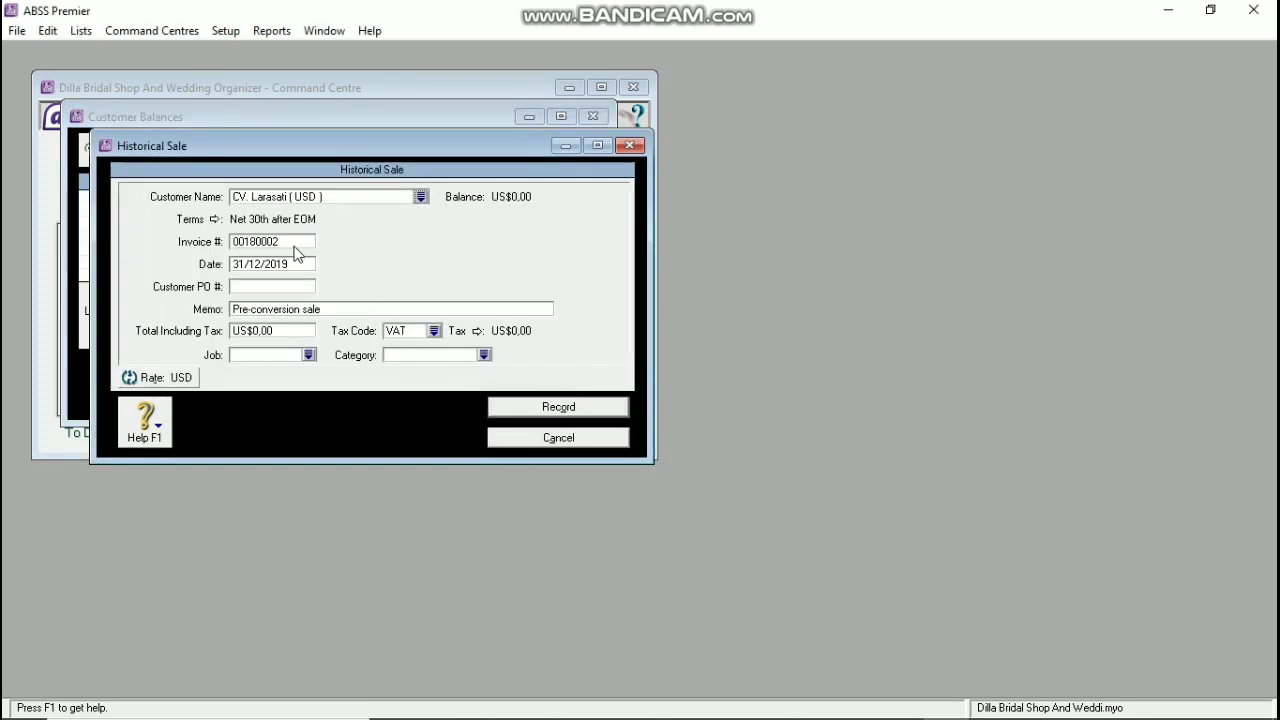
{"action": "left_click", "coordinate": [287, 243]}
{"action": "type", "text": "S-1800"}
{"action": "key", "text": "Tab"}
{"action": "key", "text": "Tab"}
{"action": "type", "text": "LE-18000"}
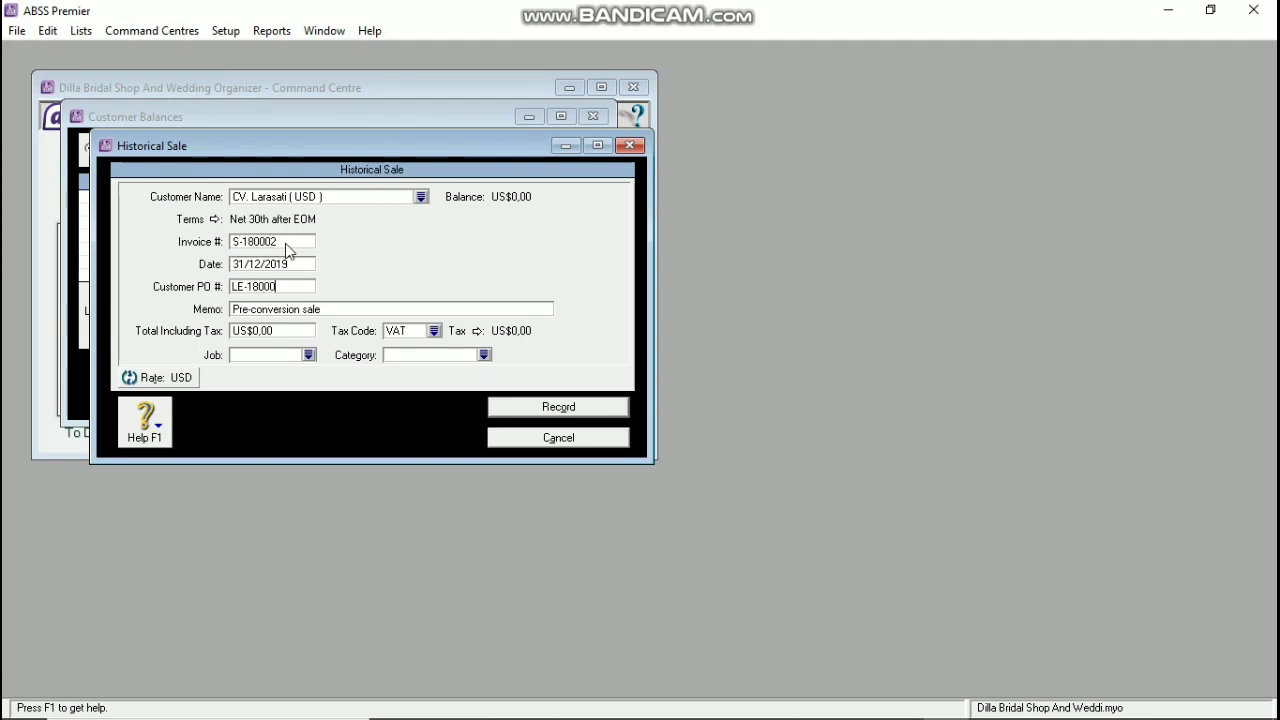
{"action": "type", "text": "1"}
{"action": "key", "text": "Tab"}
{"action": "key", "text": "Tab"}
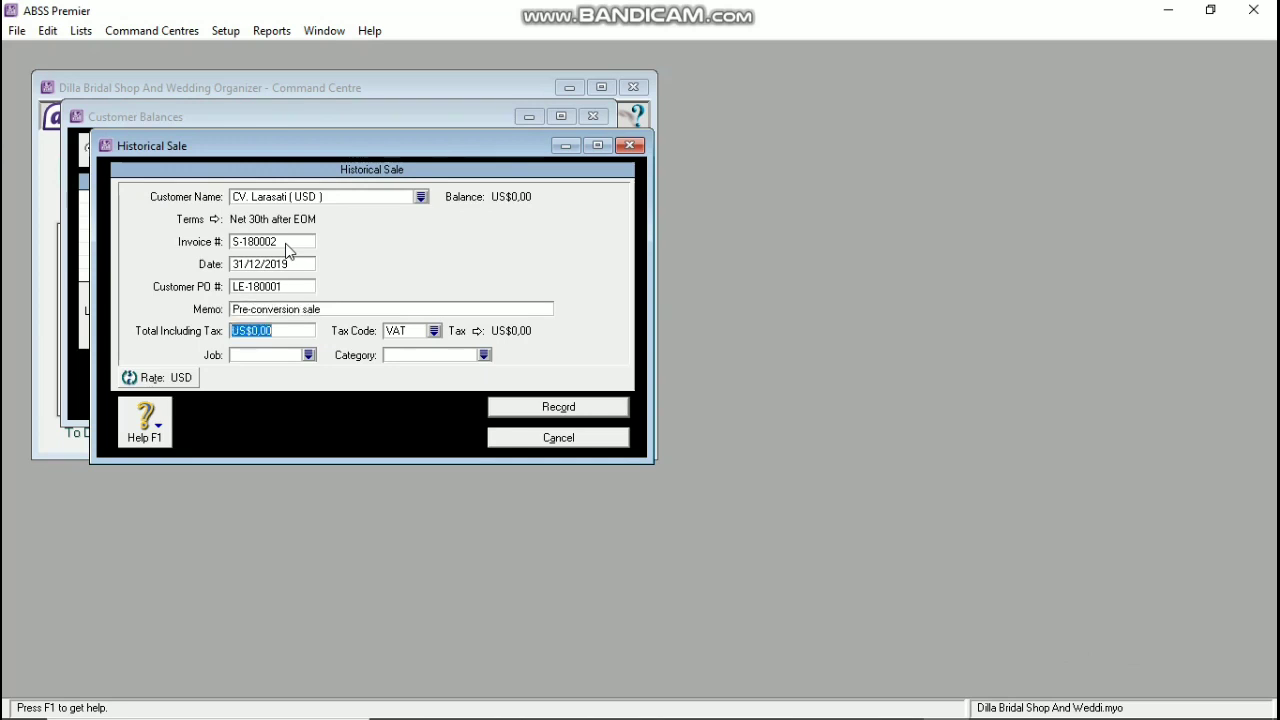
{"action": "type", "text": "150"}
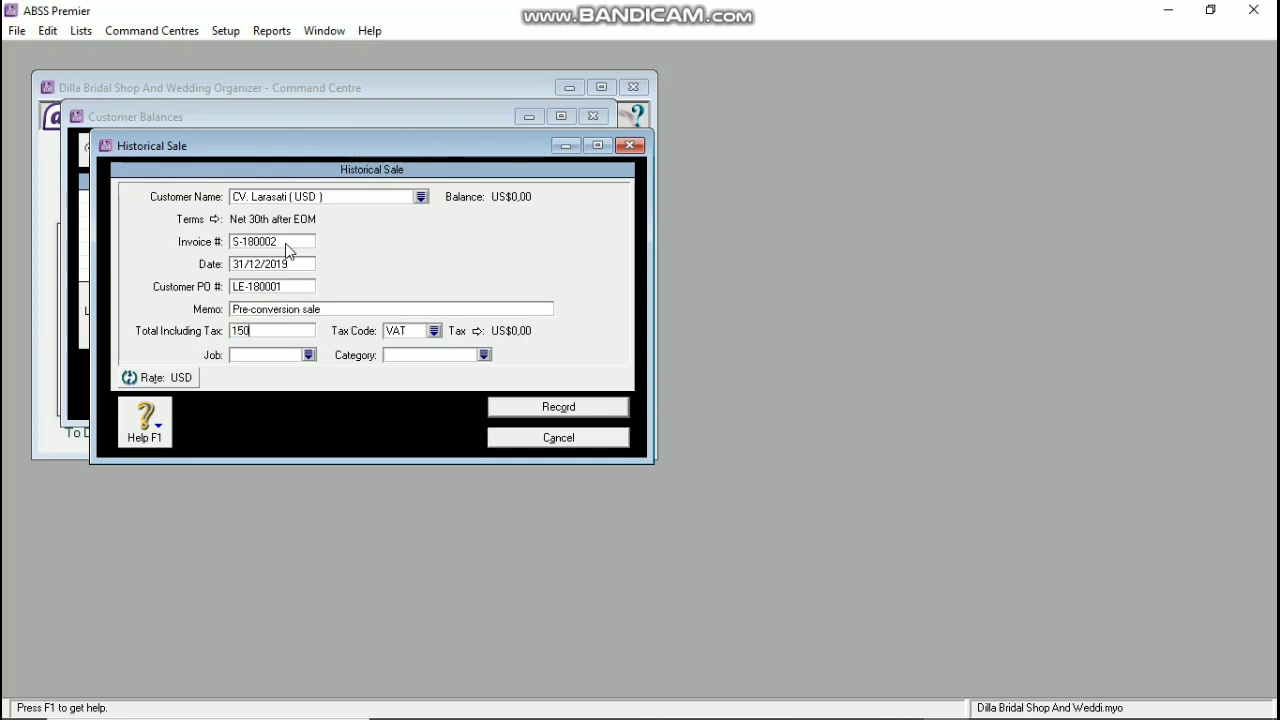
{"action": "key", "text": "Tab"}
Step: Set the sale's tax code to N-T and category to TNG, then try to record it
{"action": "left_click", "coordinate": [434, 330]}
{"action": "left_click", "coordinate": [477, 260]}
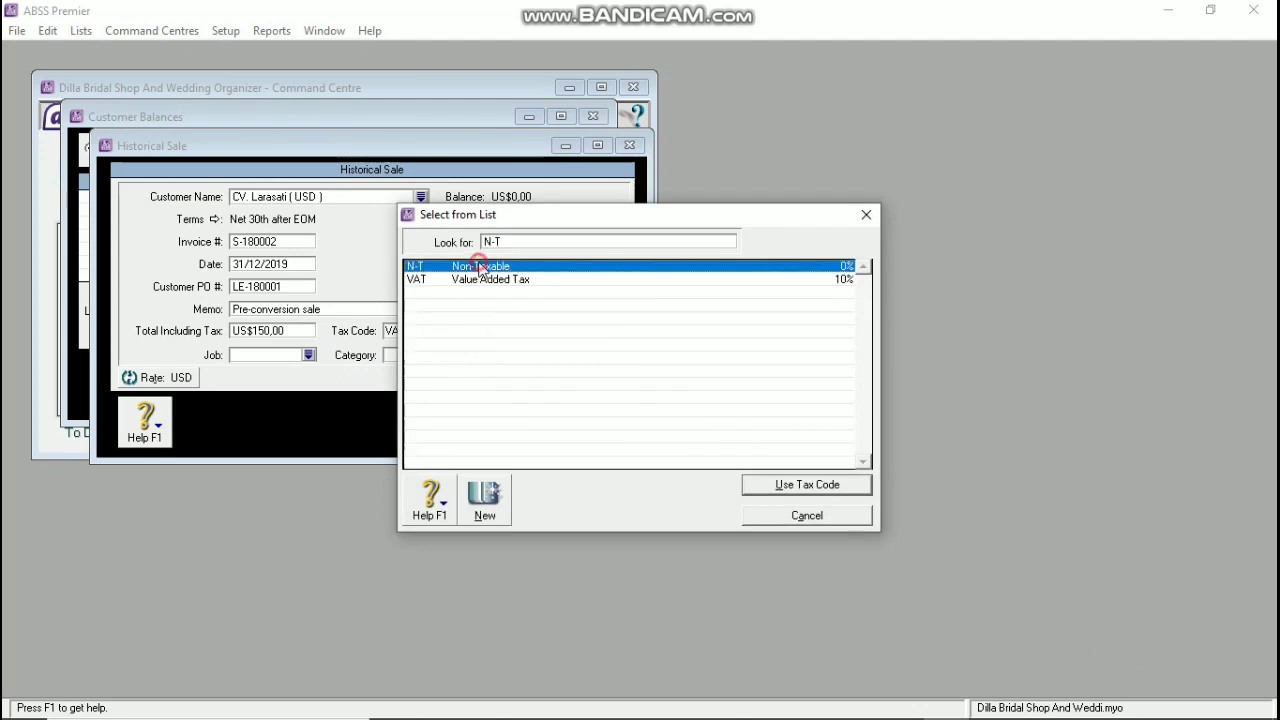
{"action": "left_click", "coordinate": [822, 481]}
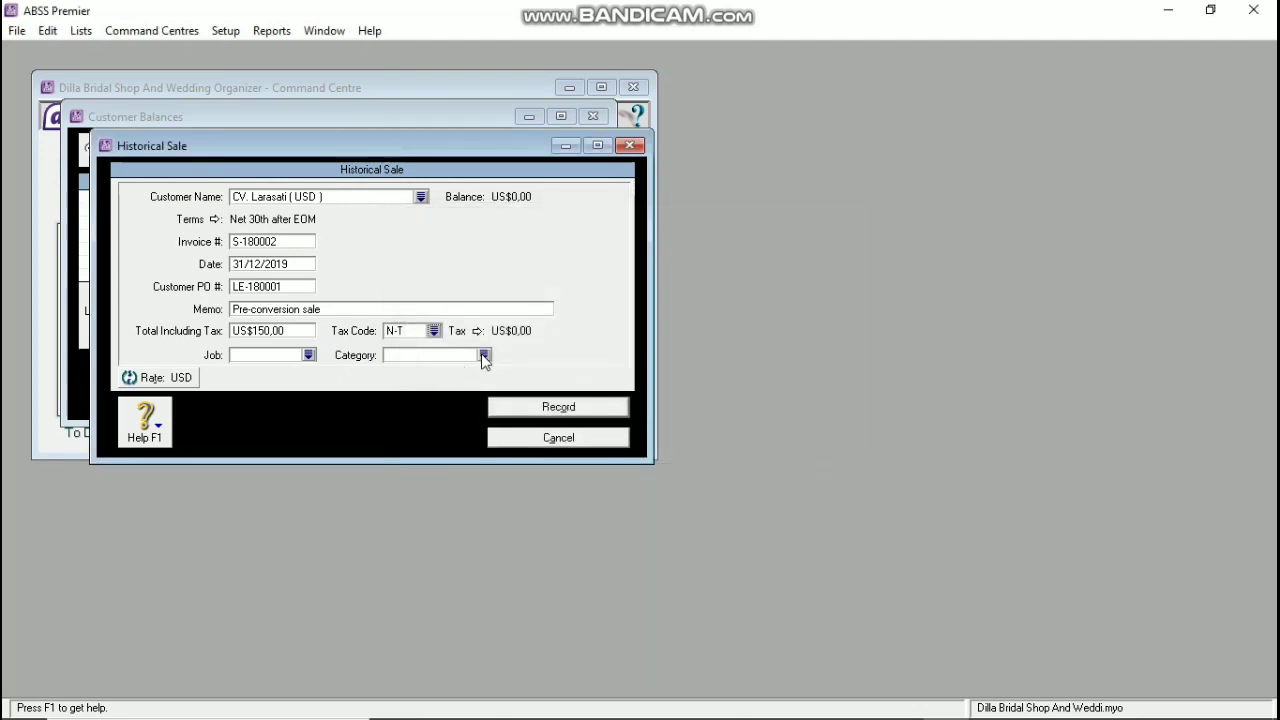
{"action": "left_click", "coordinate": [484, 355]}
{"action": "left_click", "coordinate": [577, 283]}
{"action": "left_click", "coordinate": [751, 480]}
{"action": "left_click", "coordinate": [556, 412]}
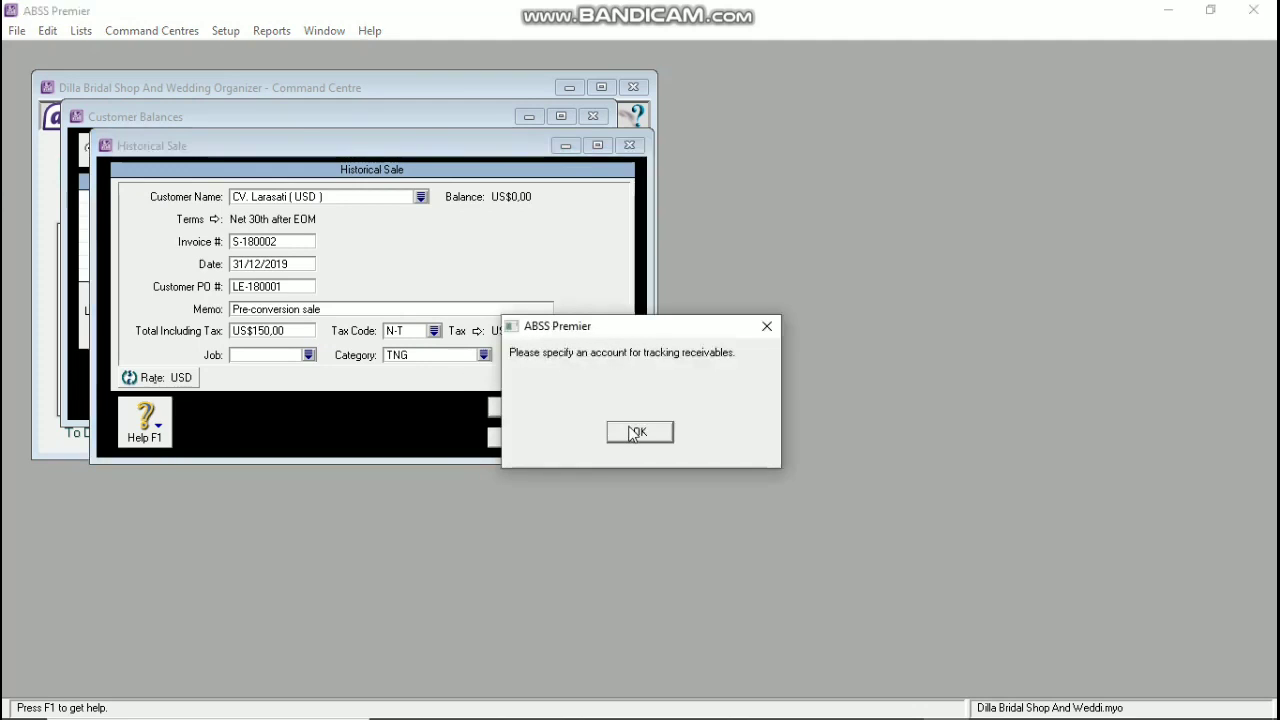
Step: Link USD receivables to 1-2210 Trade Debtors (USD) and customer receipts to 1-2120 Cash (USD)
{"action": "left_click", "coordinate": [632, 432]}
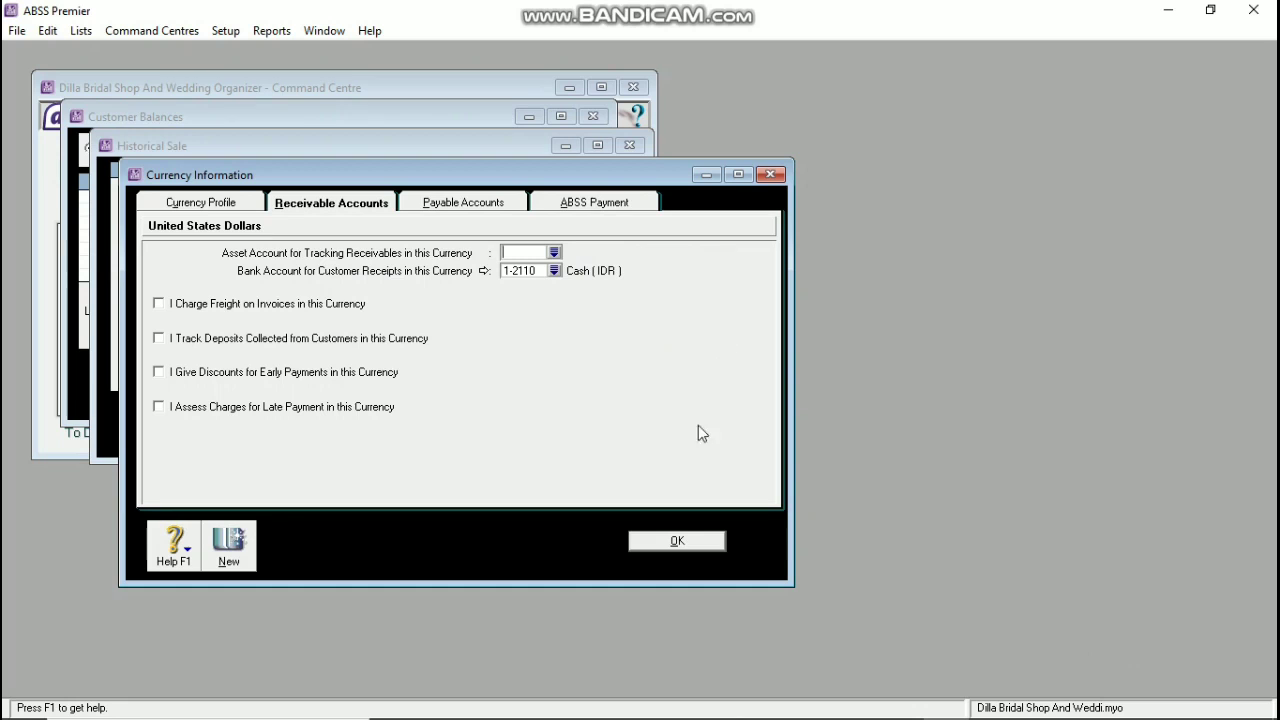
{"action": "left_click", "coordinate": [554, 253]}
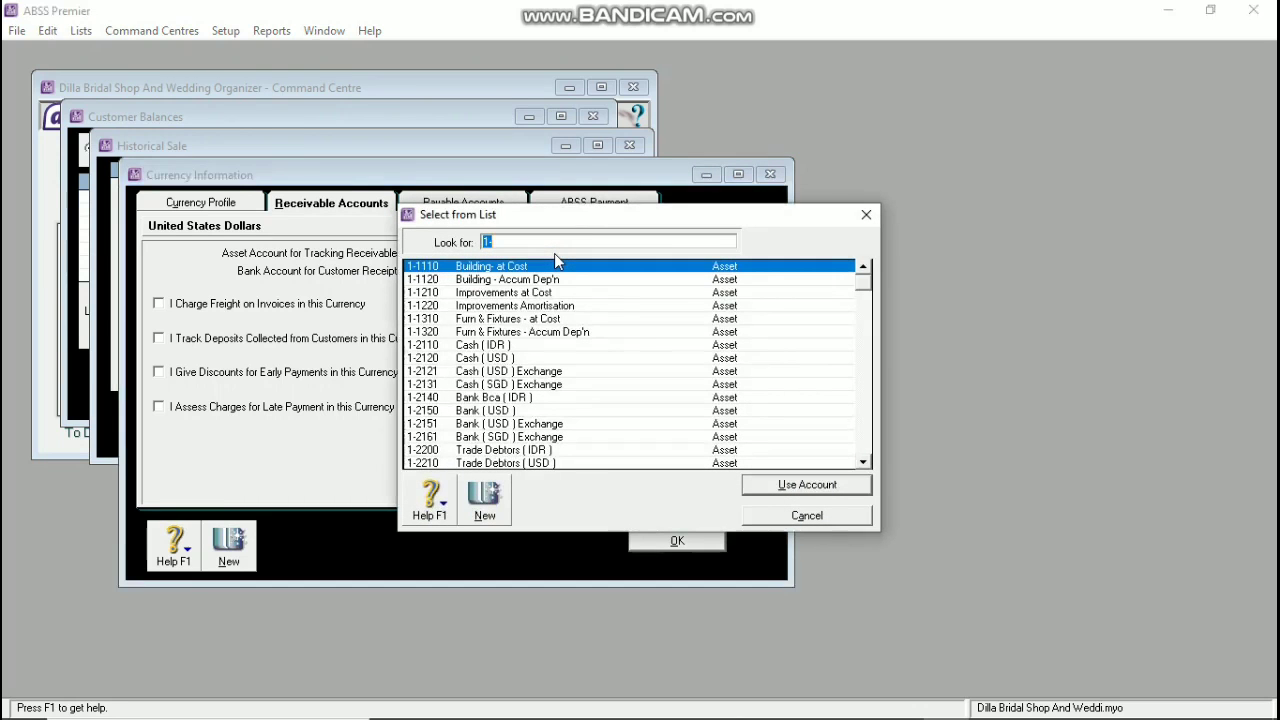
{"action": "scroll", "coordinate": [524, 400], "scroll_direction": "down", "scroll_amount": 3}
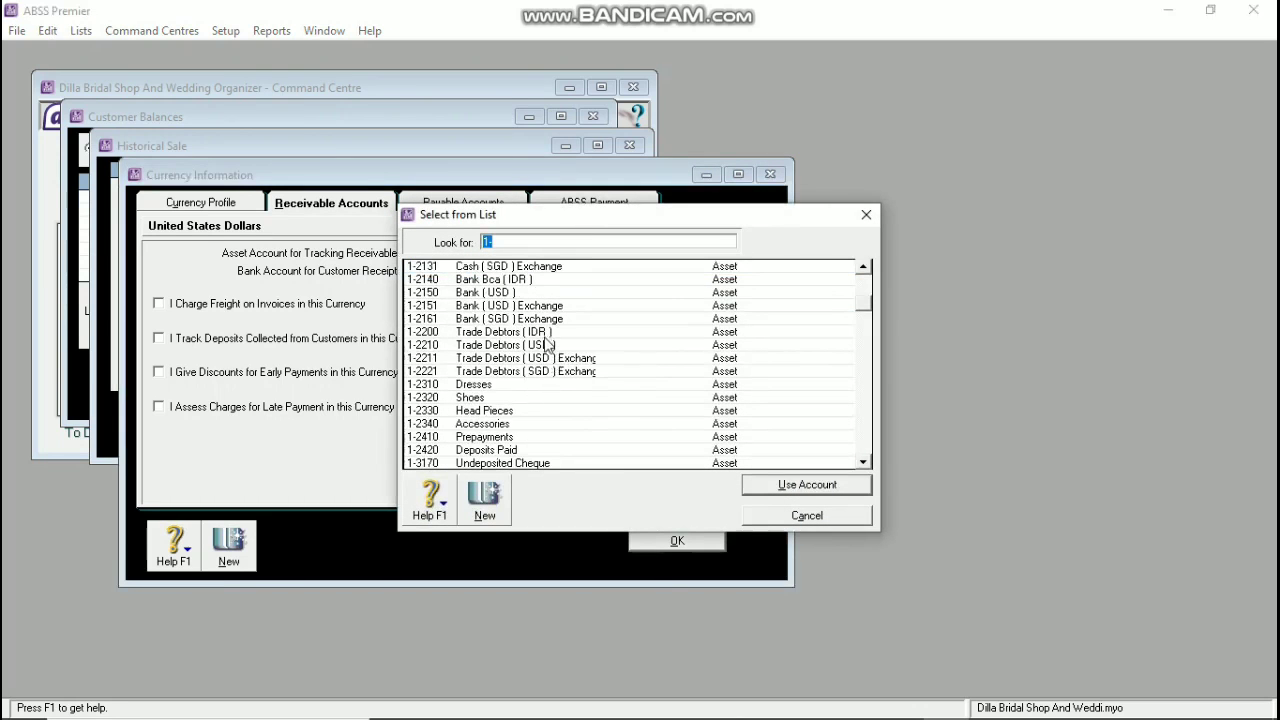
{"action": "left_click", "coordinate": [537, 350]}
{"action": "left_click", "coordinate": [752, 484]}
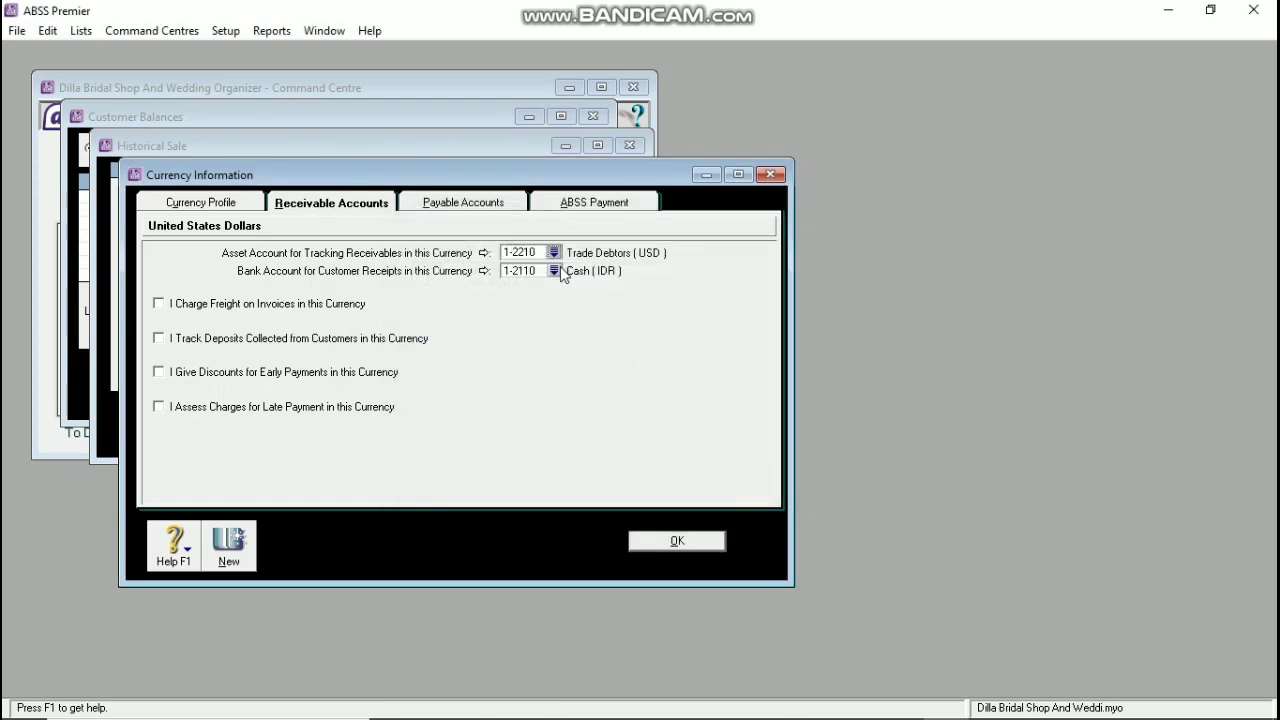
{"action": "left_click", "coordinate": [556, 271]}
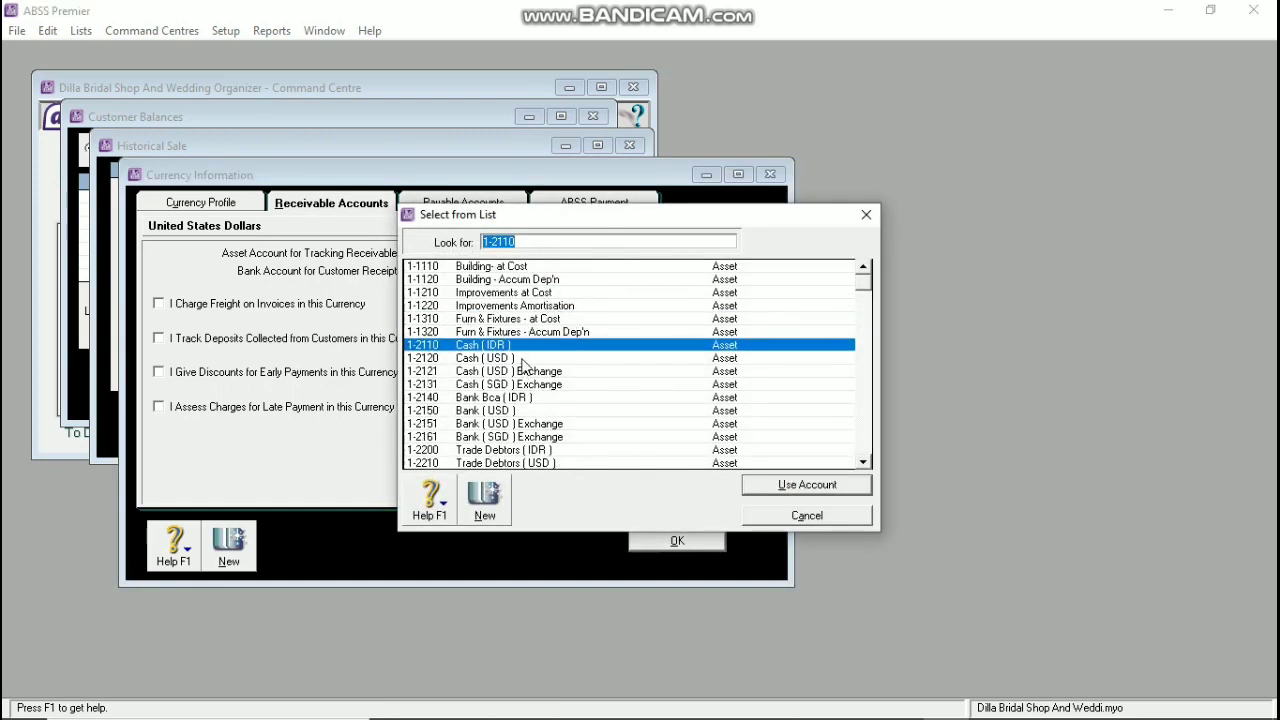
{"action": "left_click", "coordinate": [512, 358]}
{"action": "left_click", "coordinate": [771, 486]}
{"action": "left_click", "coordinate": [680, 541]}
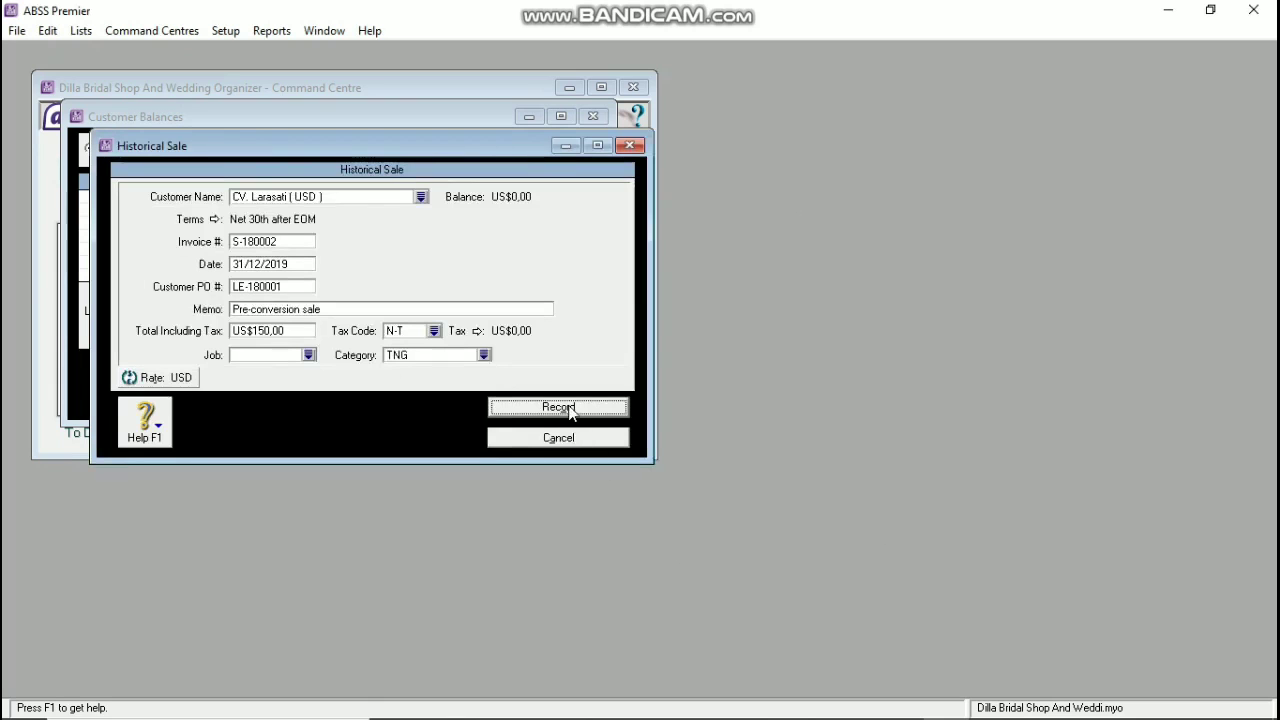
Step: Record CV. Larasati's US$150,00 historical sale and dismiss the confirmation messages
{"action": "left_click", "coordinate": [559, 407]}
{"action": "left_click", "coordinate": [742, 458]}
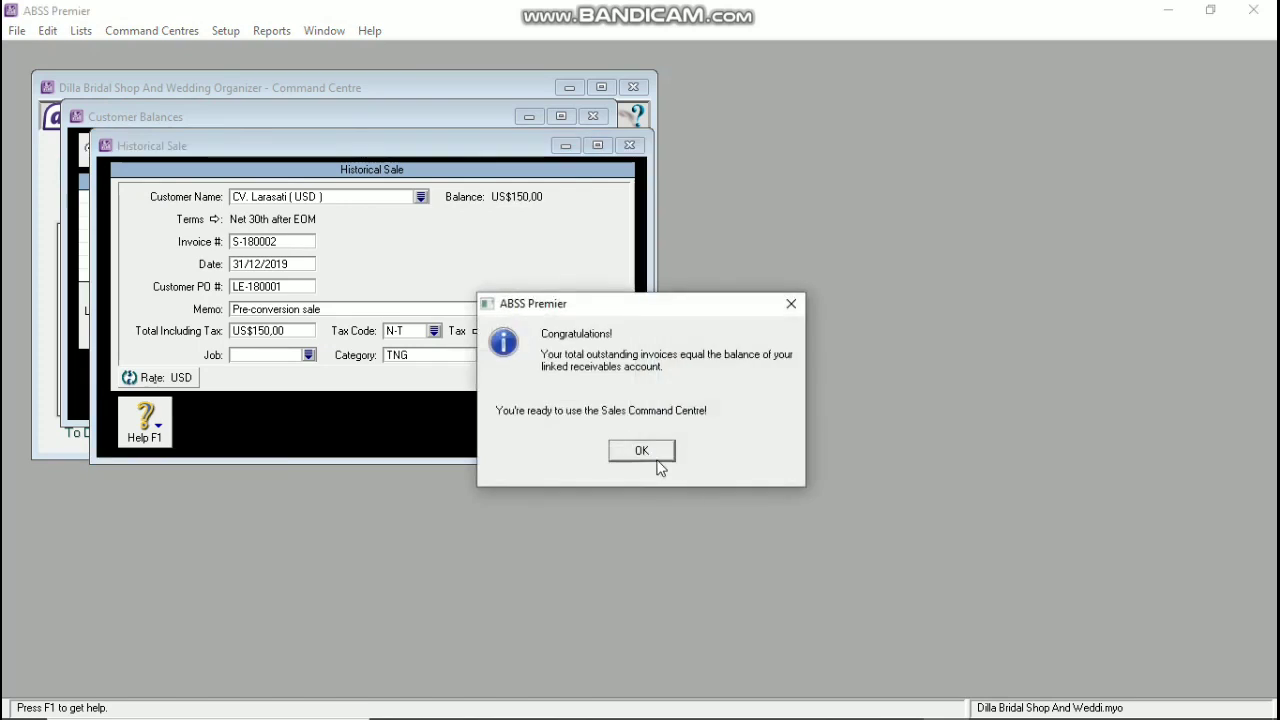
{"action": "left_click", "coordinate": [653, 452]}
{"action": "left_click", "coordinate": [321, 148]}
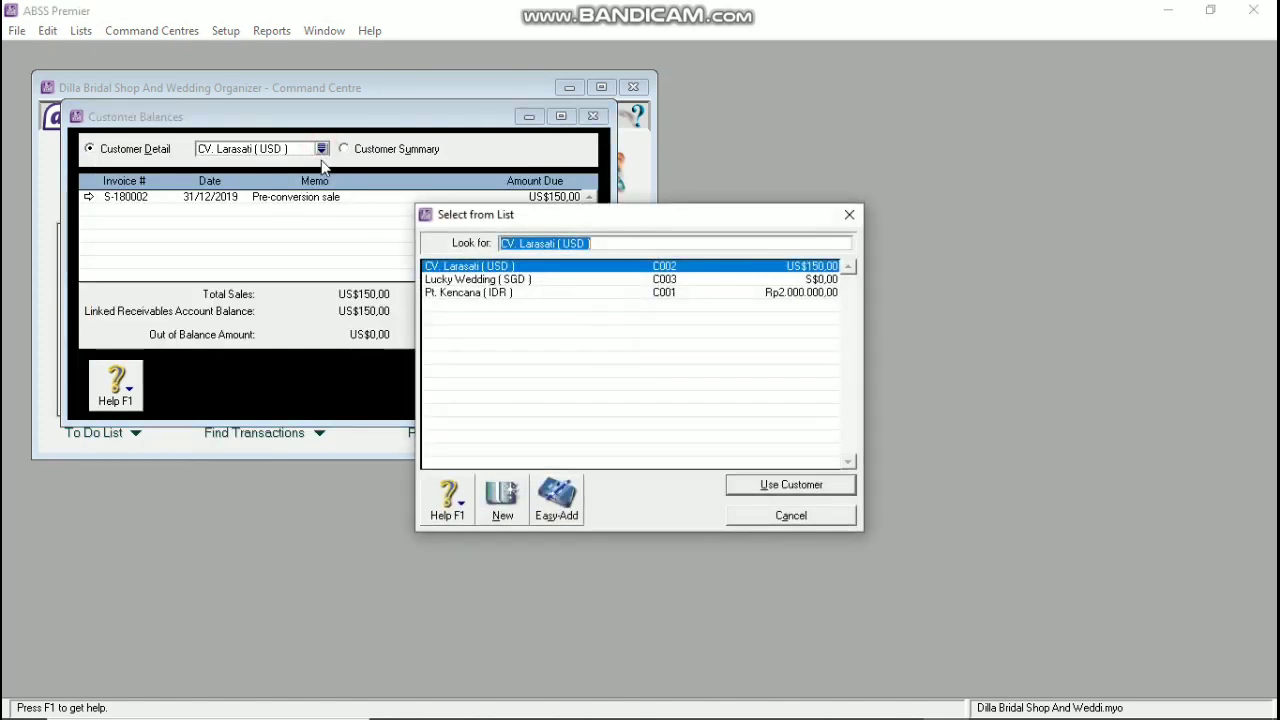
Step: Start a historical sale for Lucky Wedding with invoice S-180003, PO LC-180001 and total 170
{"action": "left_click", "coordinate": [510, 280]}
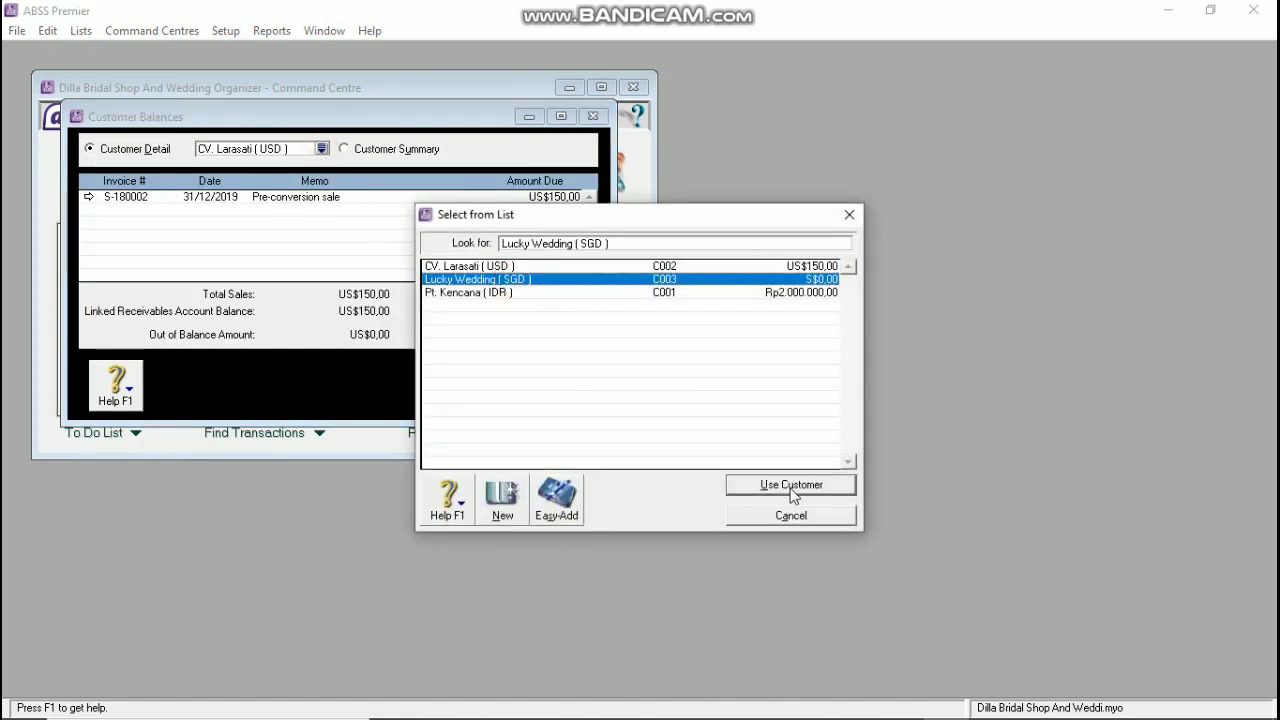
{"action": "left_click", "coordinate": [791, 485]}
{"action": "left_click", "coordinate": [527, 375]}
{"action": "key", "text": "Tab"}
{"action": "key", "text": "Tab"}
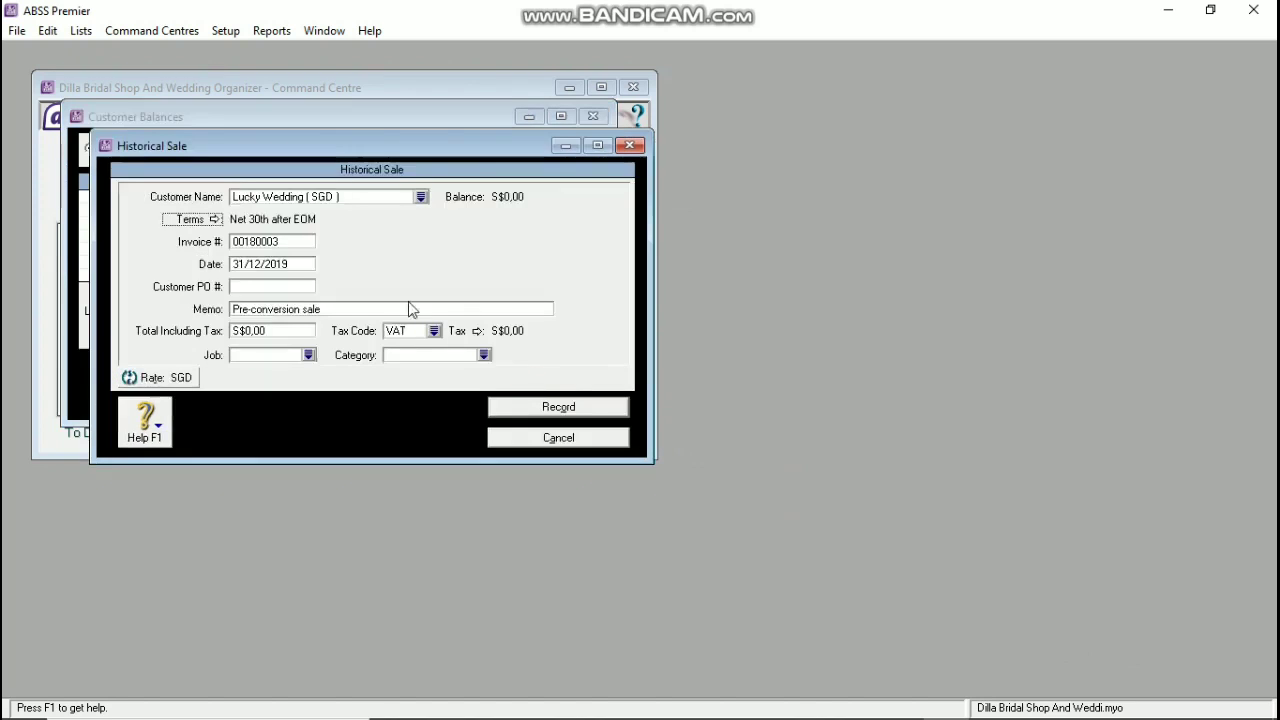
{"action": "key", "text": "Tab"}
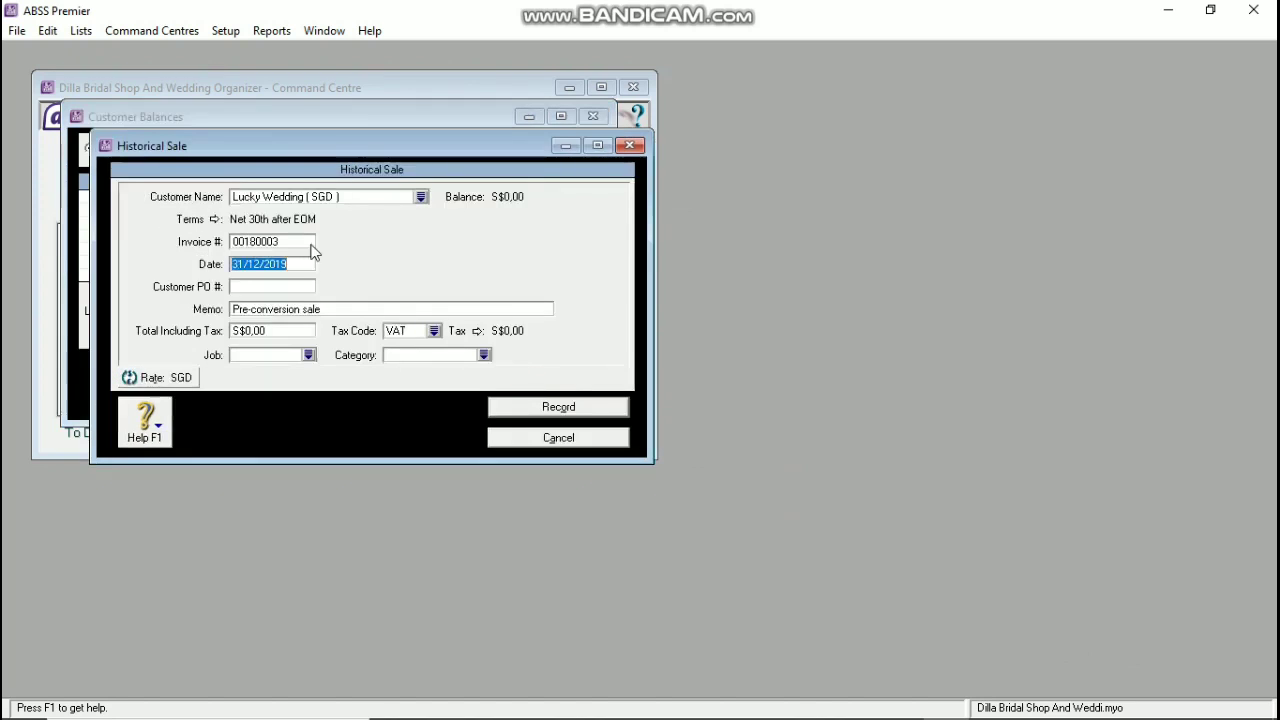
{"action": "double_click", "coordinate": [275, 243]}
{"action": "type", "text": "S-"}
{"action": "type", "text": "18"}
{"action": "type", "text": "LC-180003"}
{"action": "key", "text": "BackSpace"}
{"action": "type", "text": "1"}
{"action": "key", "text": "Tab"}
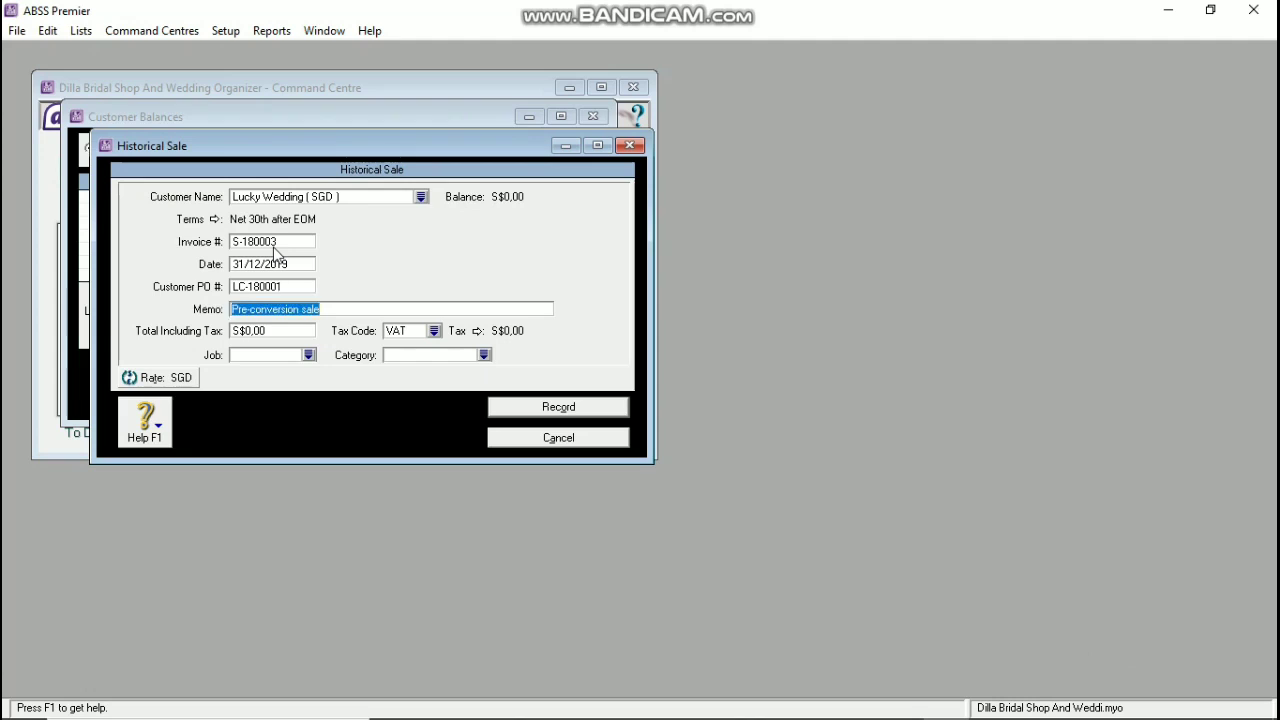
{"action": "key", "text": "Tab"}
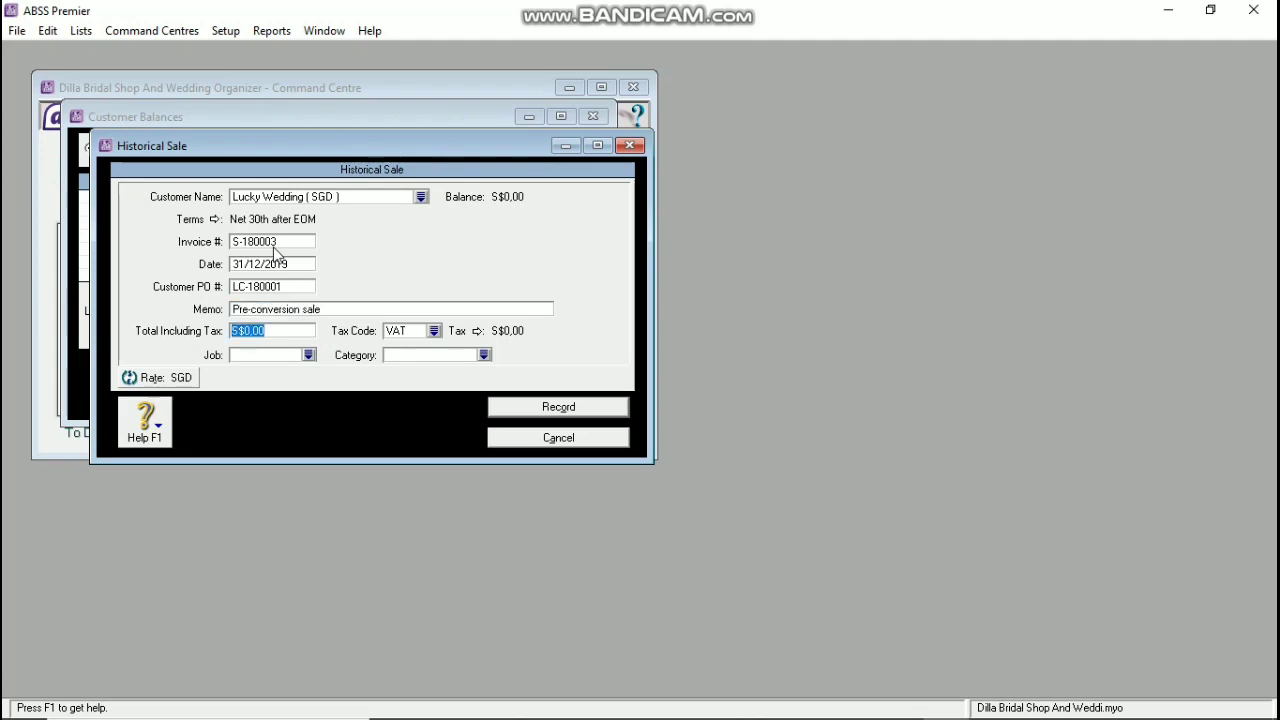
{"action": "type", "text": "170"}
{"action": "key", "text": "Tab"}
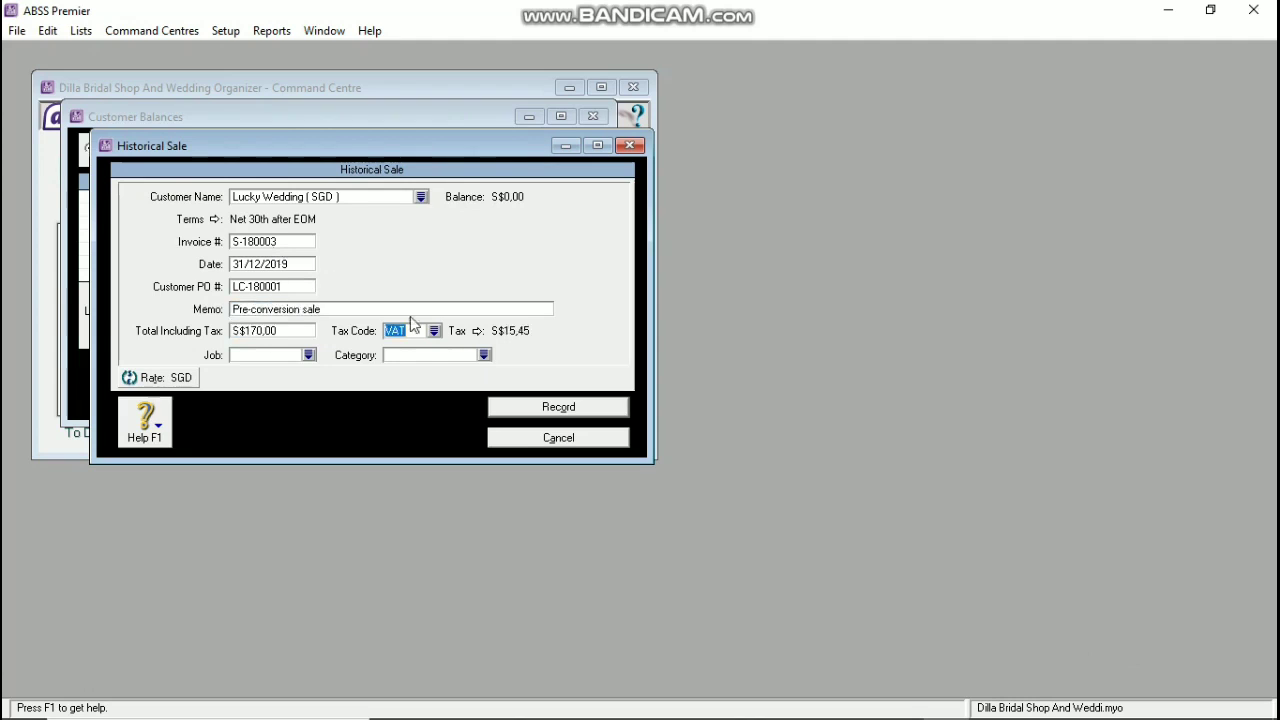
Step: Set the sale's tax code to N-T and category to JKT, then try to record it
{"action": "left_click", "coordinate": [433, 330]}
{"action": "left_click", "coordinate": [520, 260]}
{"action": "left_click", "coordinate": [790, 485]}
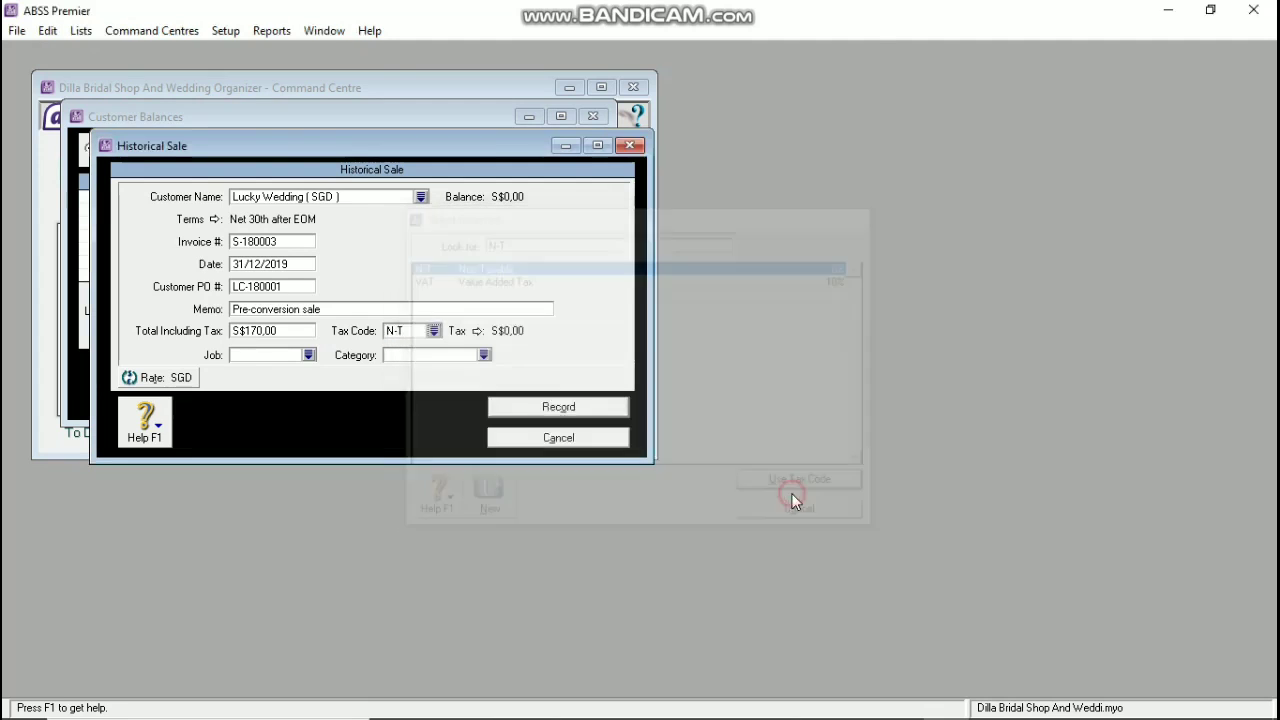
{"action": "left_click", "coordinate": [483, 355]}
{"action": "left_click", "coordinate": [500, 266]}
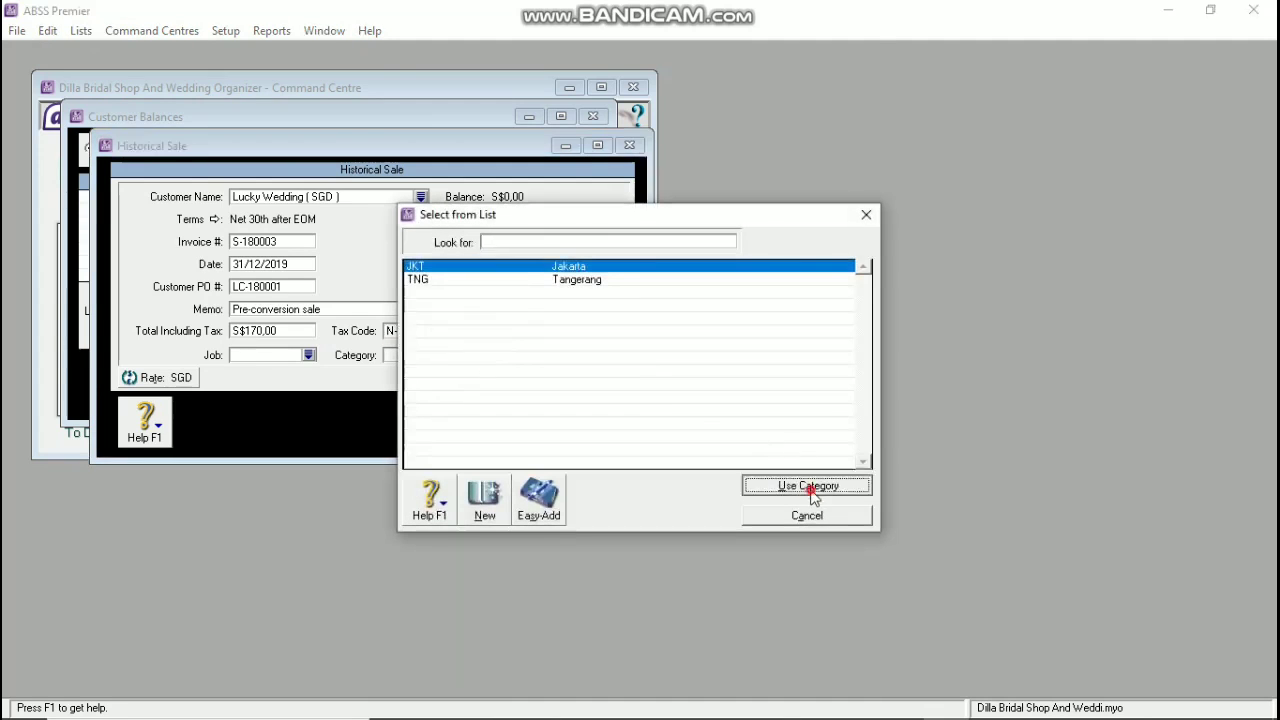
{"action": "left_click", "coordinate": [812, 489]}
{"action": "left_click", "coordinate": [558, 407]}
Step: Link SGD receivables to 1-2220 Trade Debtors (SGD) and customer receipts to 1-2130 Cash (SGD)
{"action": "left_click", "coordinate": [640, 430]}
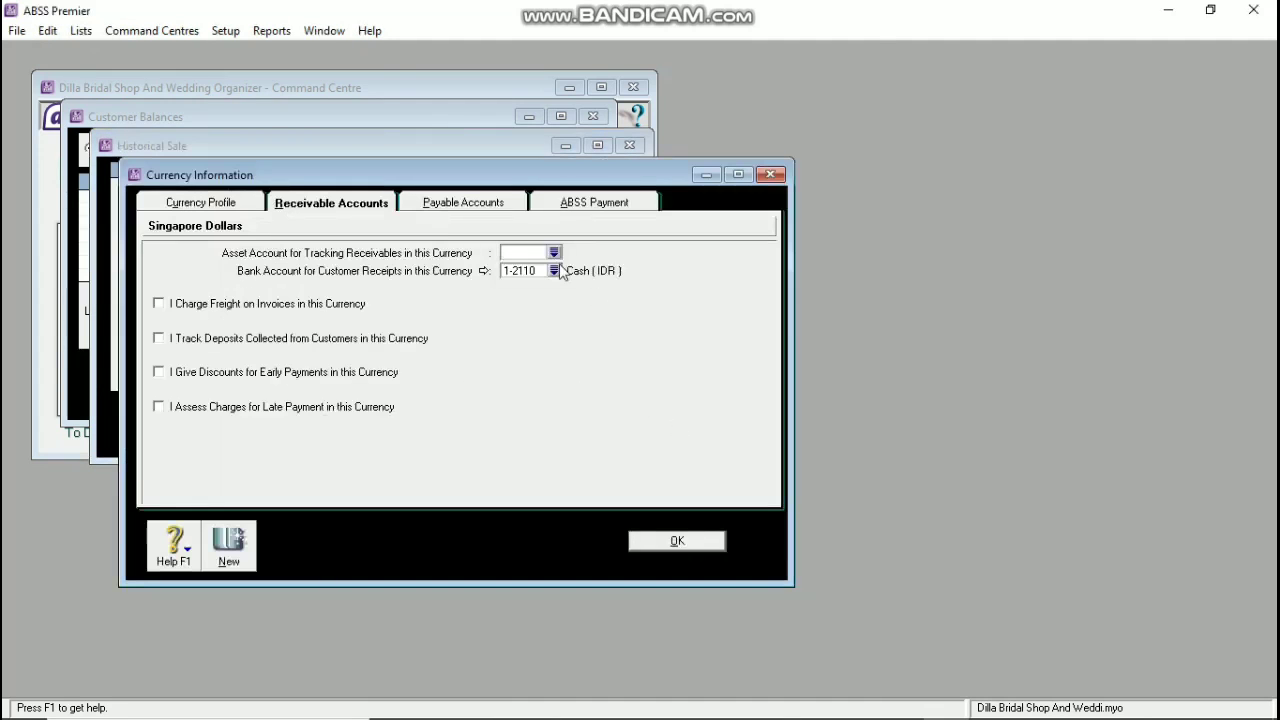
{"action": "left_click", "coordinate": [558, 250]}
{"action": "scroll", "coordinate": [524, 430], "scroll_direction": "down", "scroll_amount": 3}
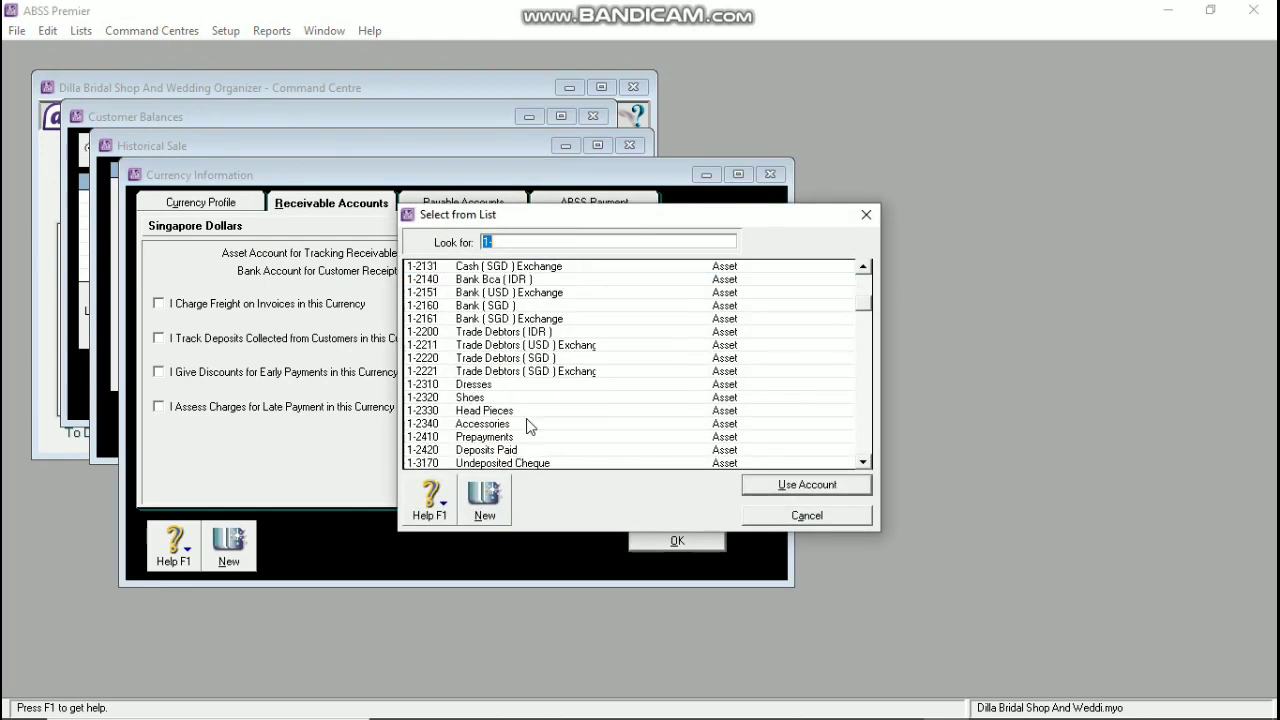
{"action": "left_click", "coordinate": [555, 358]}
{"action": "left_click", "coordinate": [770, 490]}
{"action": "left_click", "coordinate": [560, 272]}
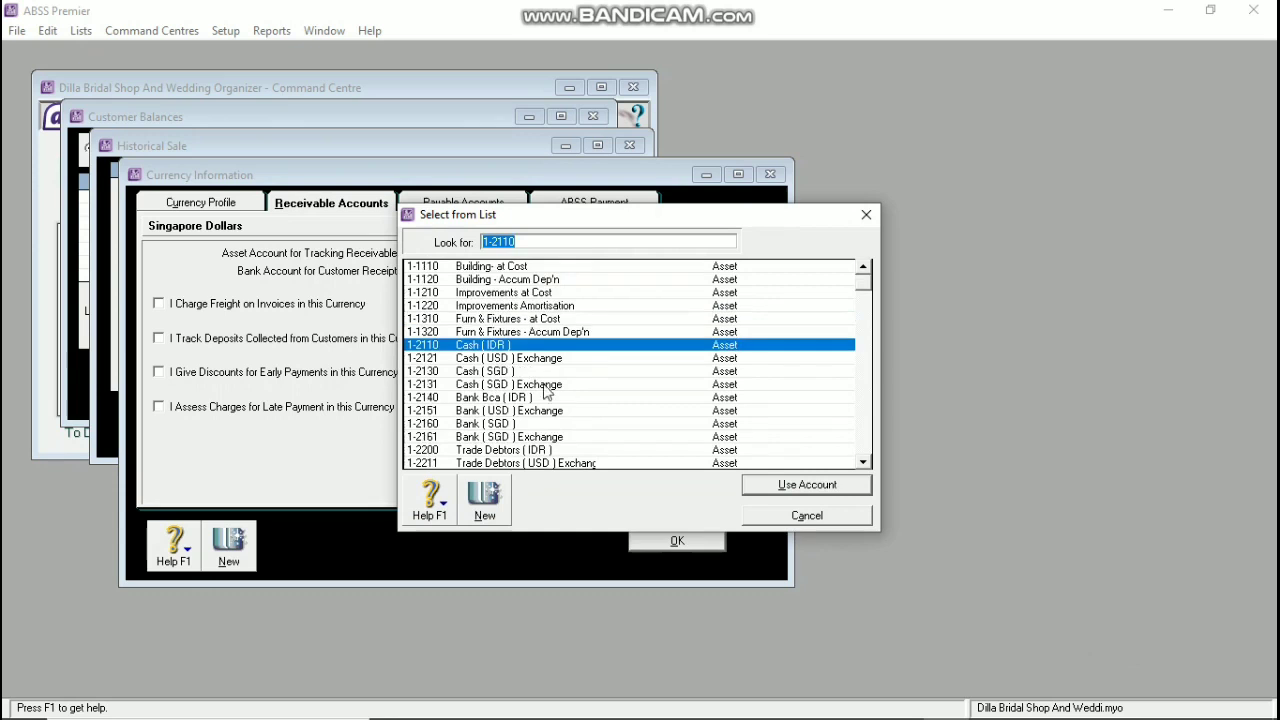
{"action": "left_click", "coordinate": [500, 372]}
{"action": "left_click", "coordinate": [803, 488]}
{"action": "left_click", "coordinate": [677, 540]}
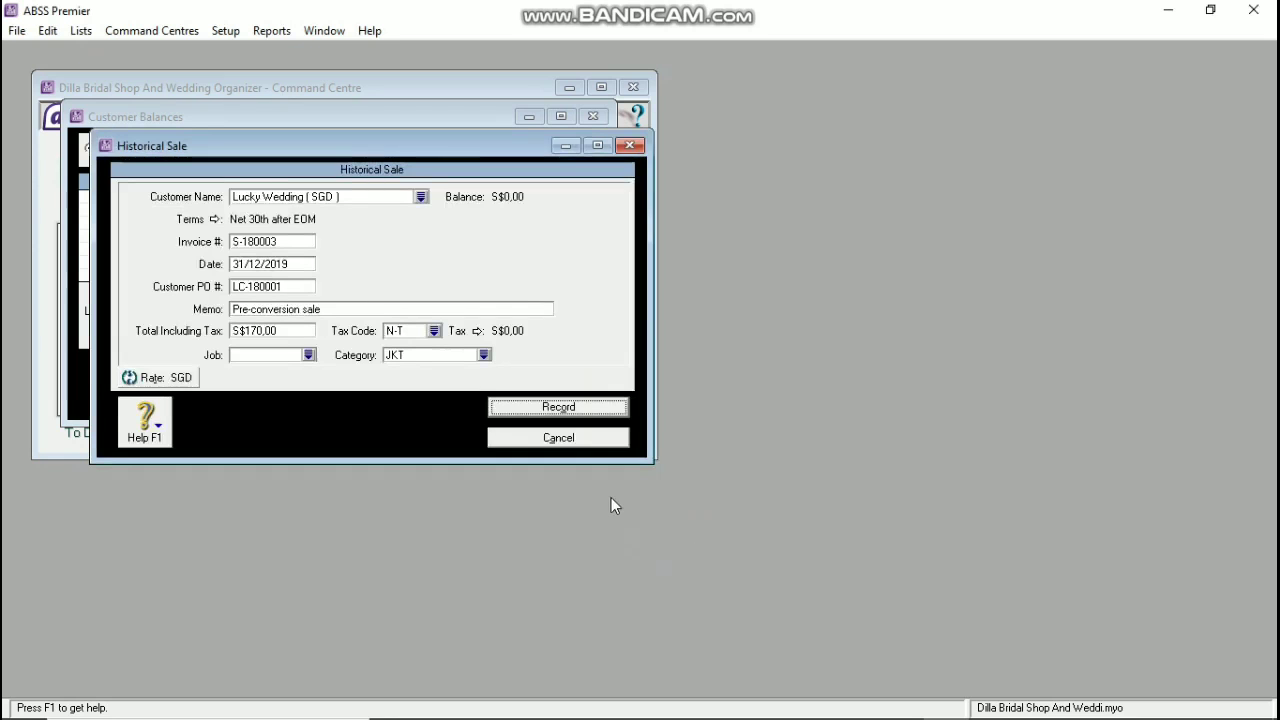
Step: Record Lucky Wedding's S$170,00 sale, accepting it without job numbers
{"action": "left_click", "coordinate": [570, 411]}
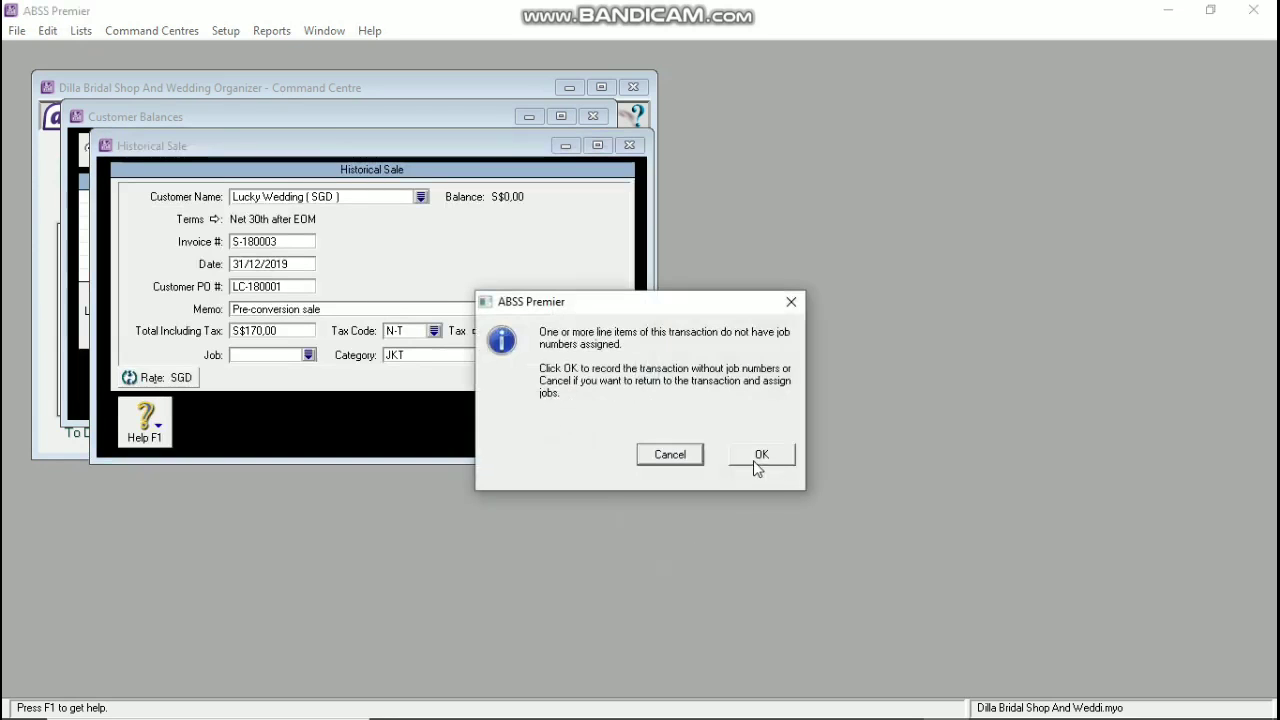
{"action": "left_click", "coordinate": [760, 455]}
{"action": "left_click", "coordinate": [646, 451]}
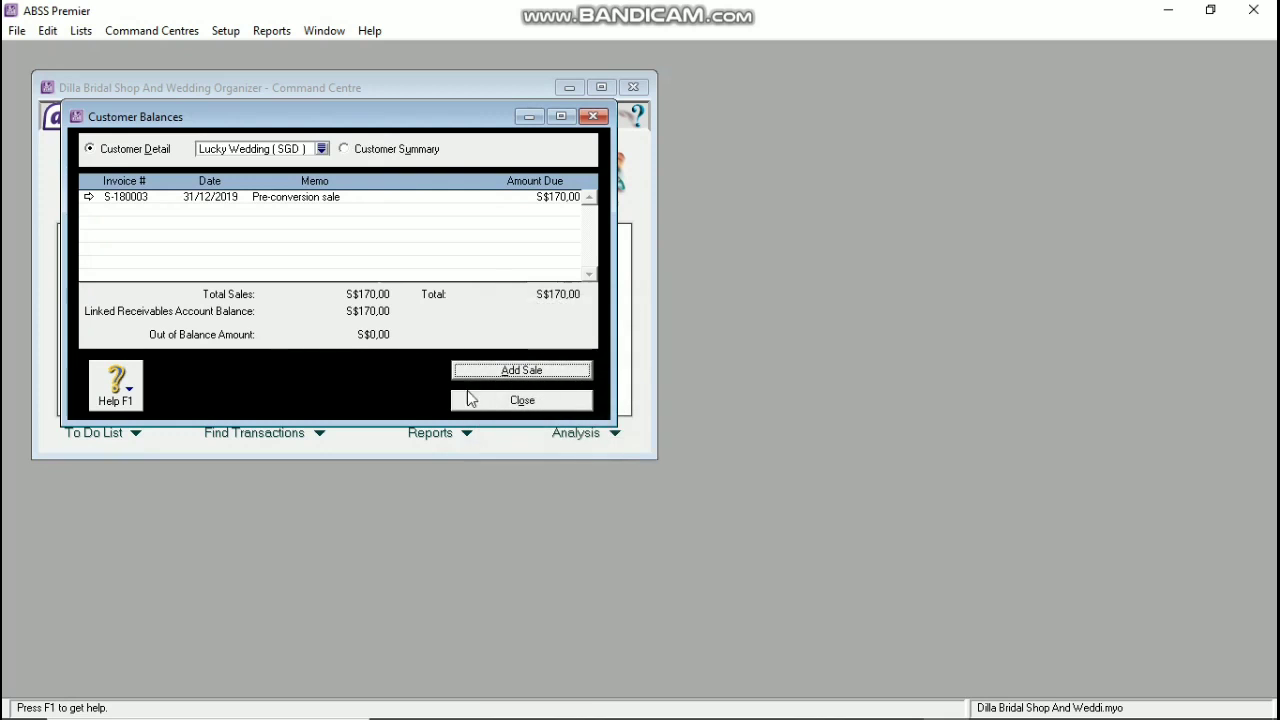
Step: Switch to Supplier Balances and start a historical purchase for Pt. Cantika
{"action": "left_click", "coordinate": [510, 404]}
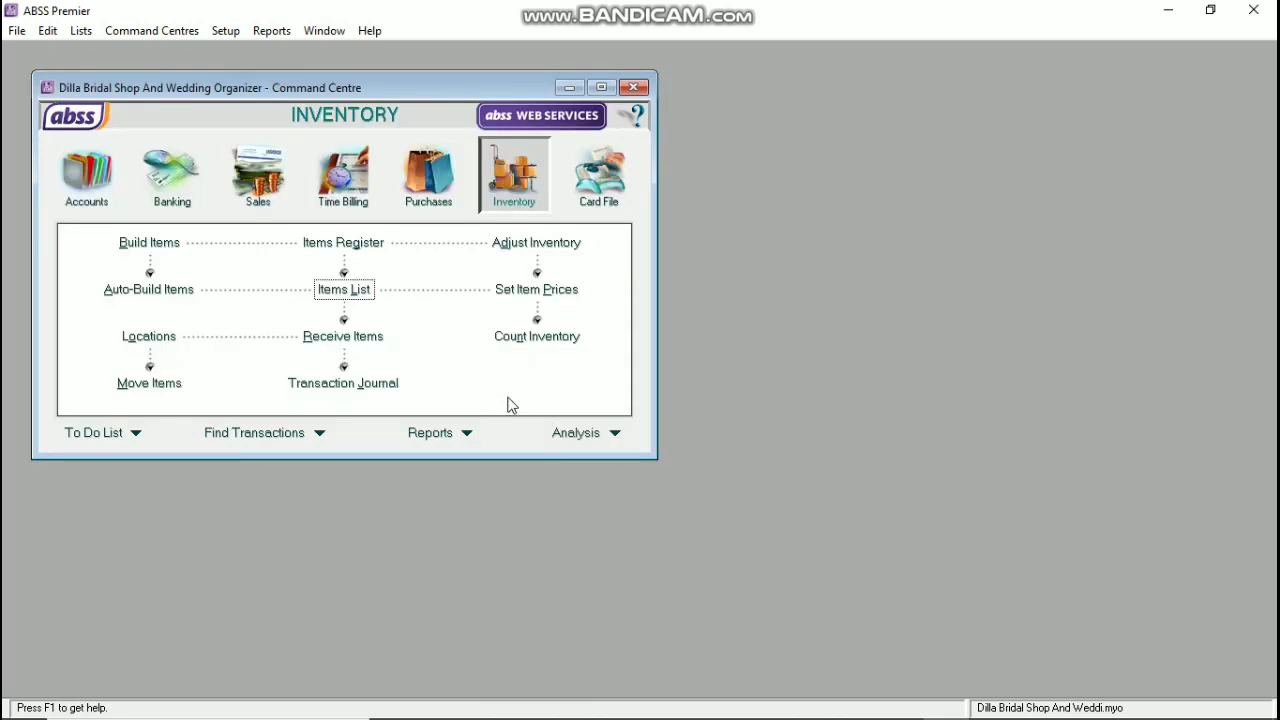
{"action": "left_click", "coordinate": [226, 31]}
{"action": "mouse_move", "coordinate": [300, 73]}
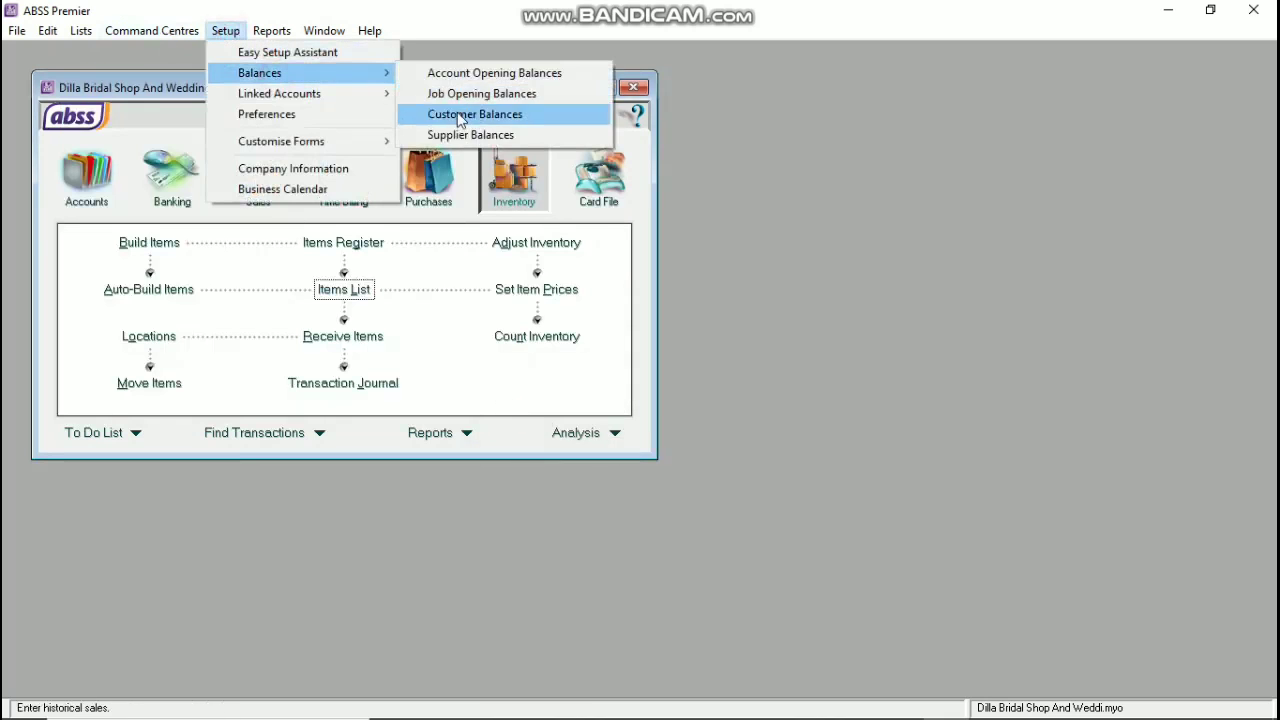
{"action": "left_click", "coordinate": [470, 135]}
{"action": "double_click", "coordinate": [346, 192]}
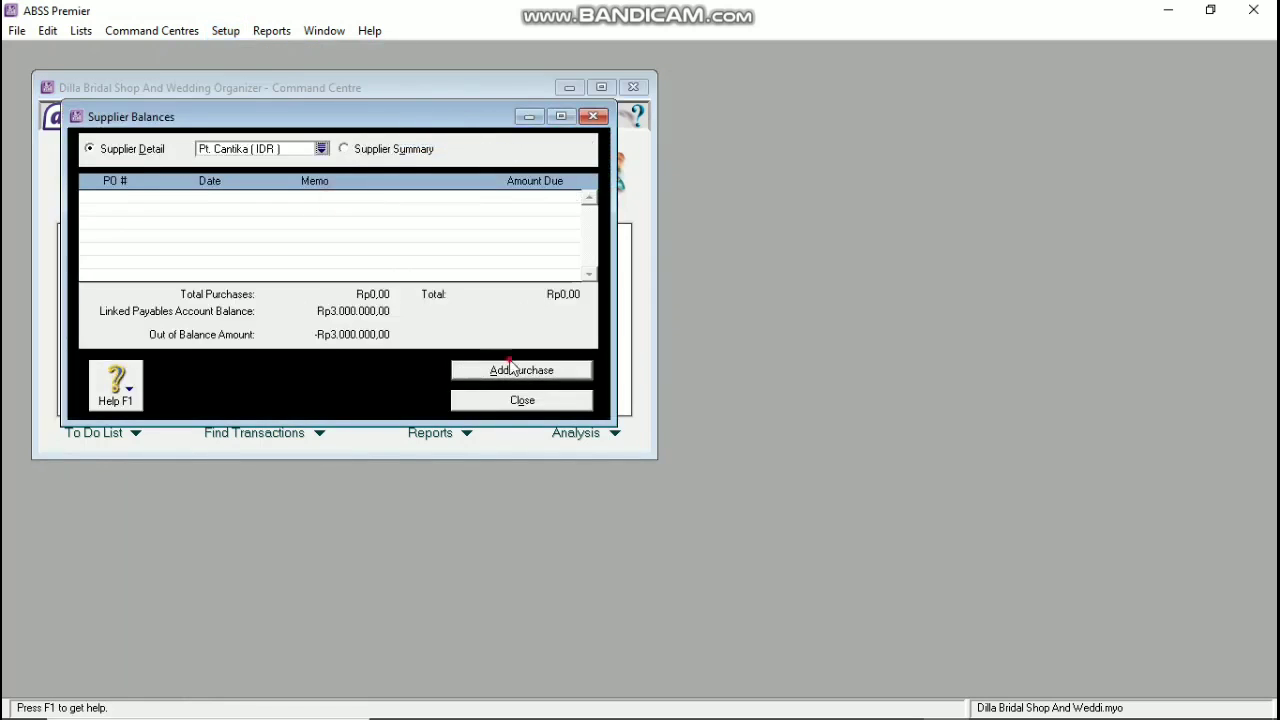
{"action": "left_click", "coordinate": [511, 368]}
Step: Enter purchase P-180001 dated 31/12/2019 with its supplier invoice number and total 3.000.000
{"action": "left_click", "coordinate": [297, 242]}
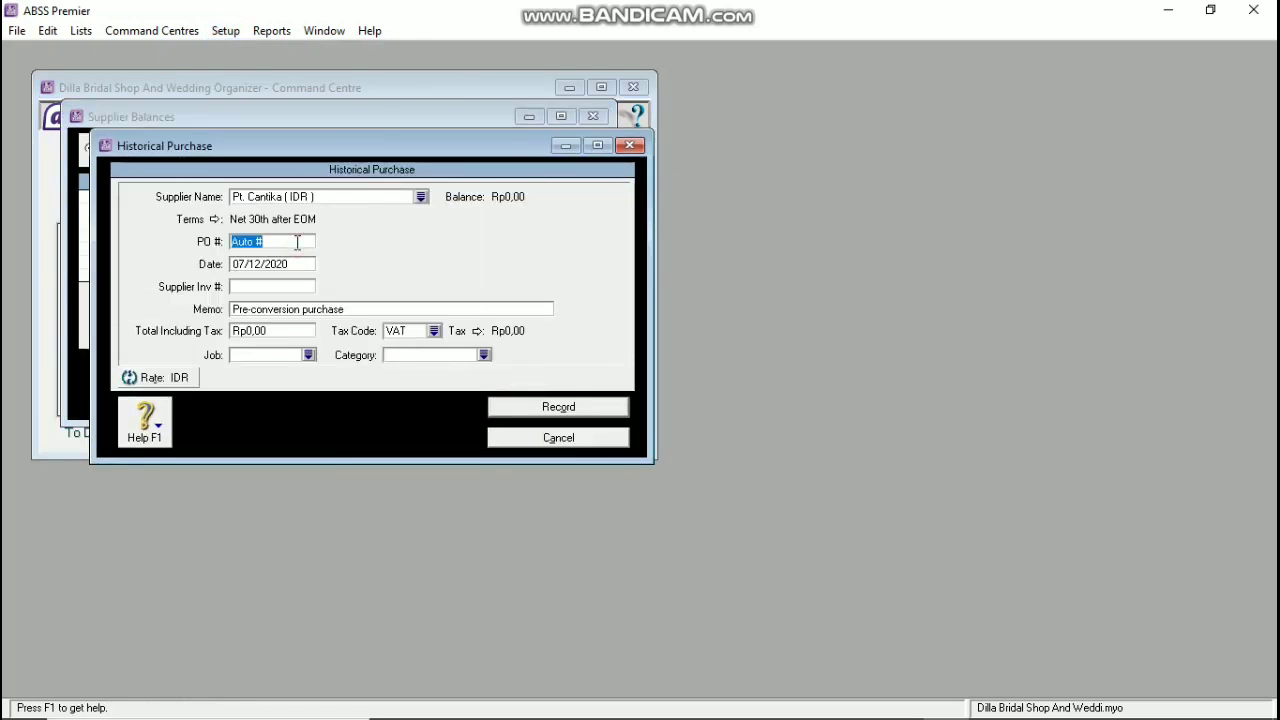
{"action": "type", "text": "P-180001"}
{"action": "key", "text": "Tab"}
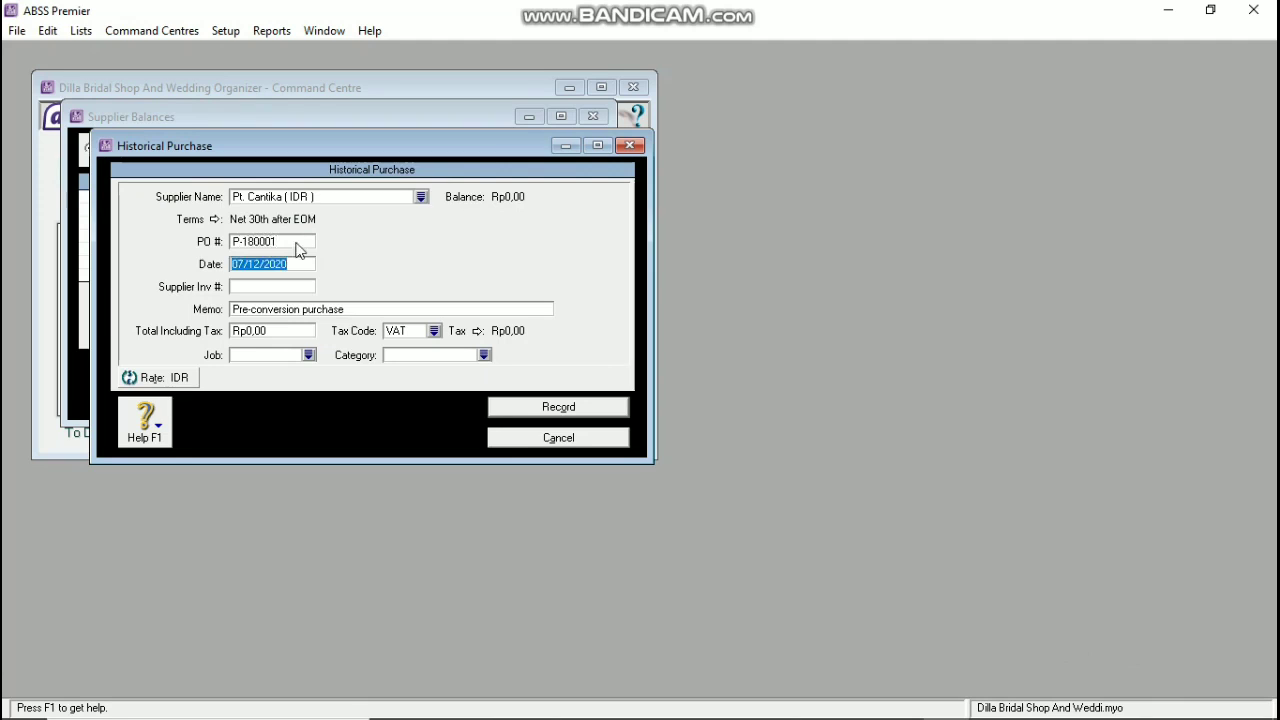
{"action": "type", "text": "31/12/2019"}
{"action": "key", "text": "Tab"}
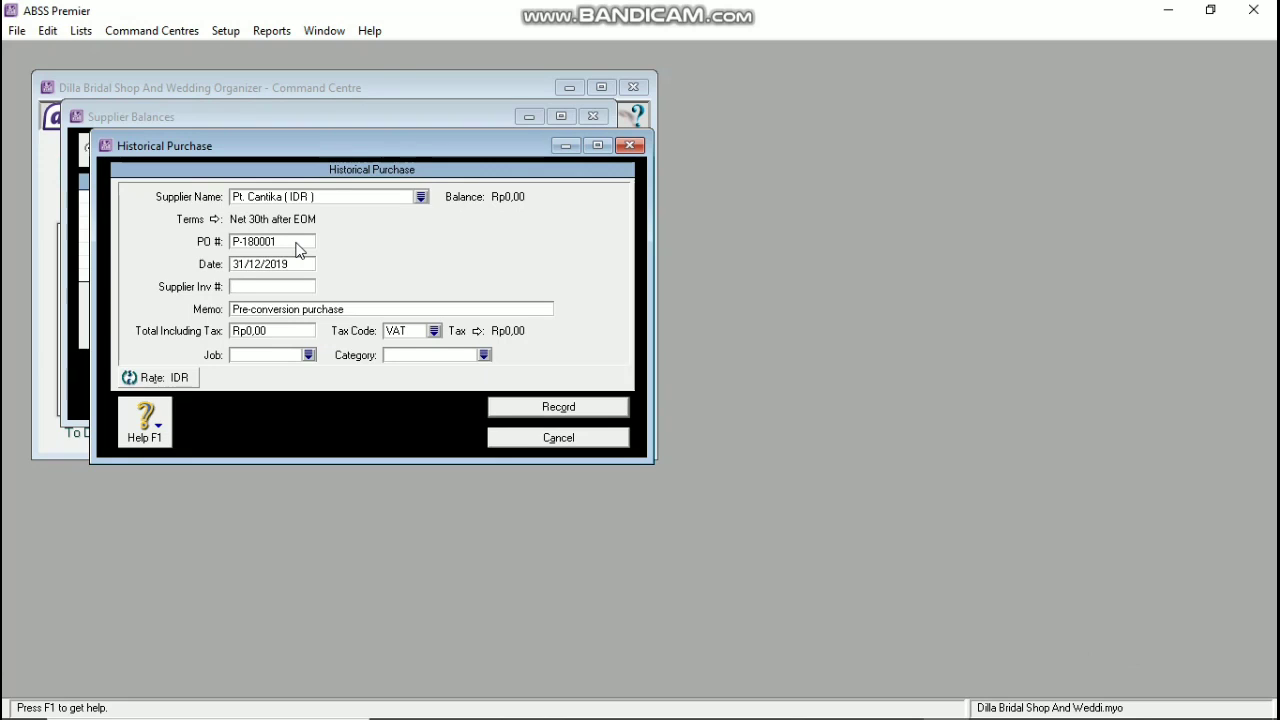
{"action": "type", "text": "LJ-18001"}
{"action": "key", "text": "Tab"}
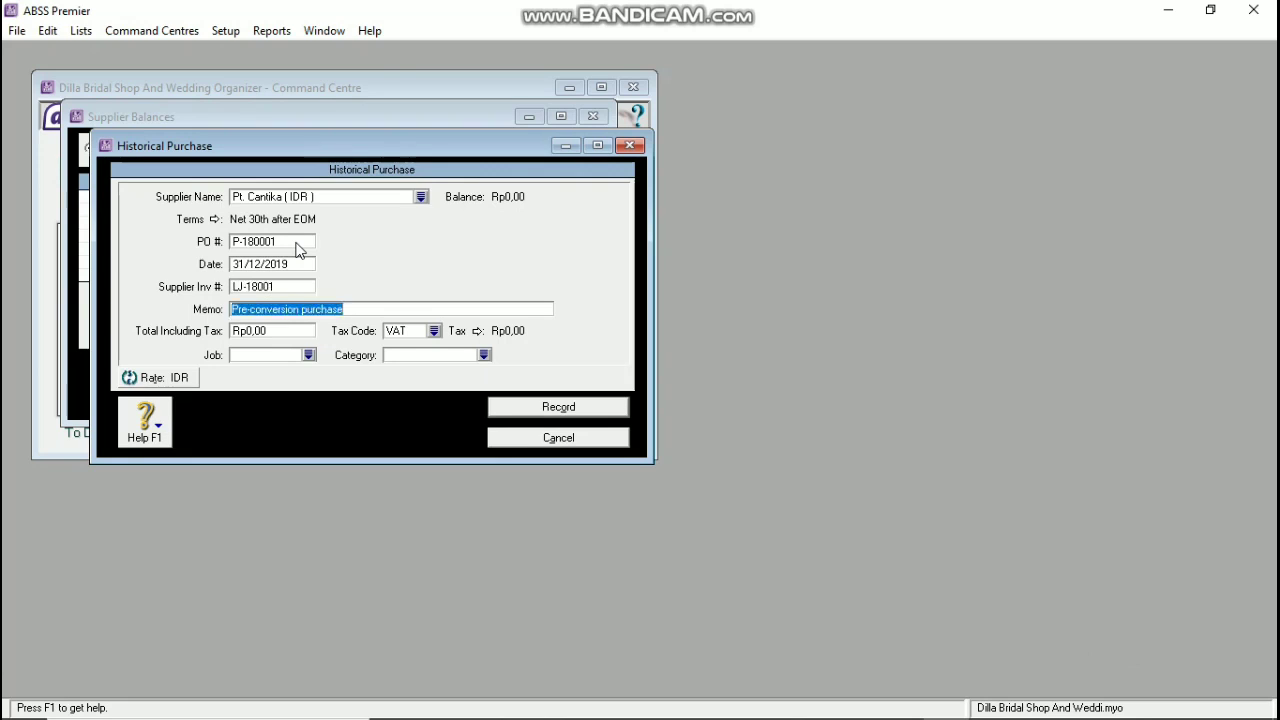
{"action": "left_click", "coordinate": [282, 286]}
{"action": "key", "text": "BackSpace"}
{"action": "key", "text": "Tab"}
{"action": "key", "text": "Tab"}
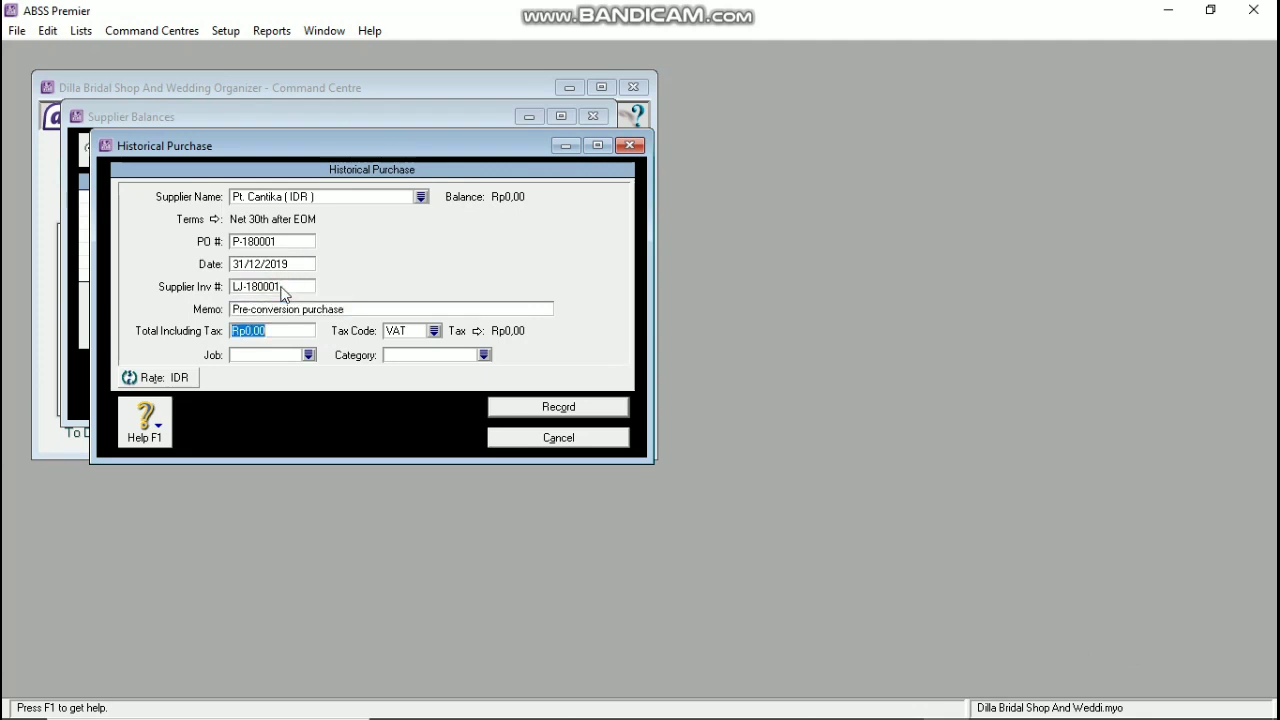
{"action": "type", "text": "3.0"}
{"action": "type", "text": "00.000"}
{"action": "key", "text": "Tab"}
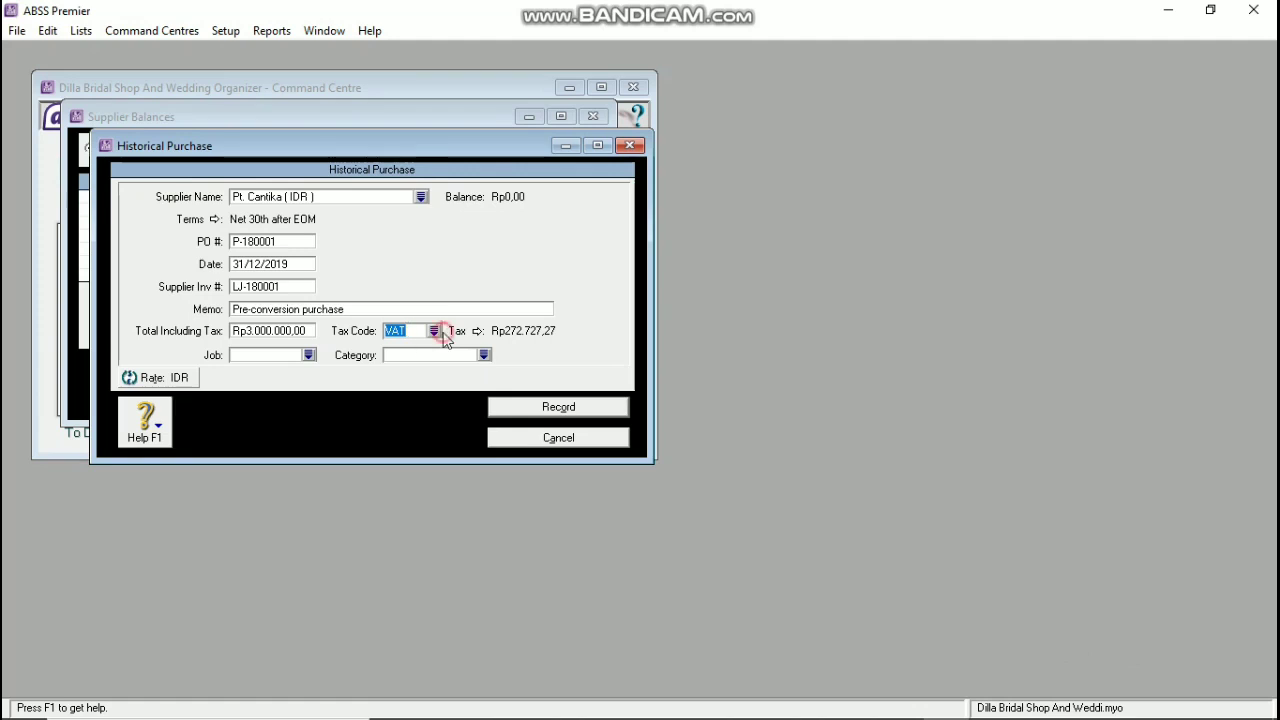
Step: Set tax code N-T and category JKT, then record the purchase without job numbers
{"action": "left_click", "coordinate": [434, 331]}
{"action": "left_click", "coordinate": [469, 272]}
{"action": "left_click", "coordinate": [775, 485]}
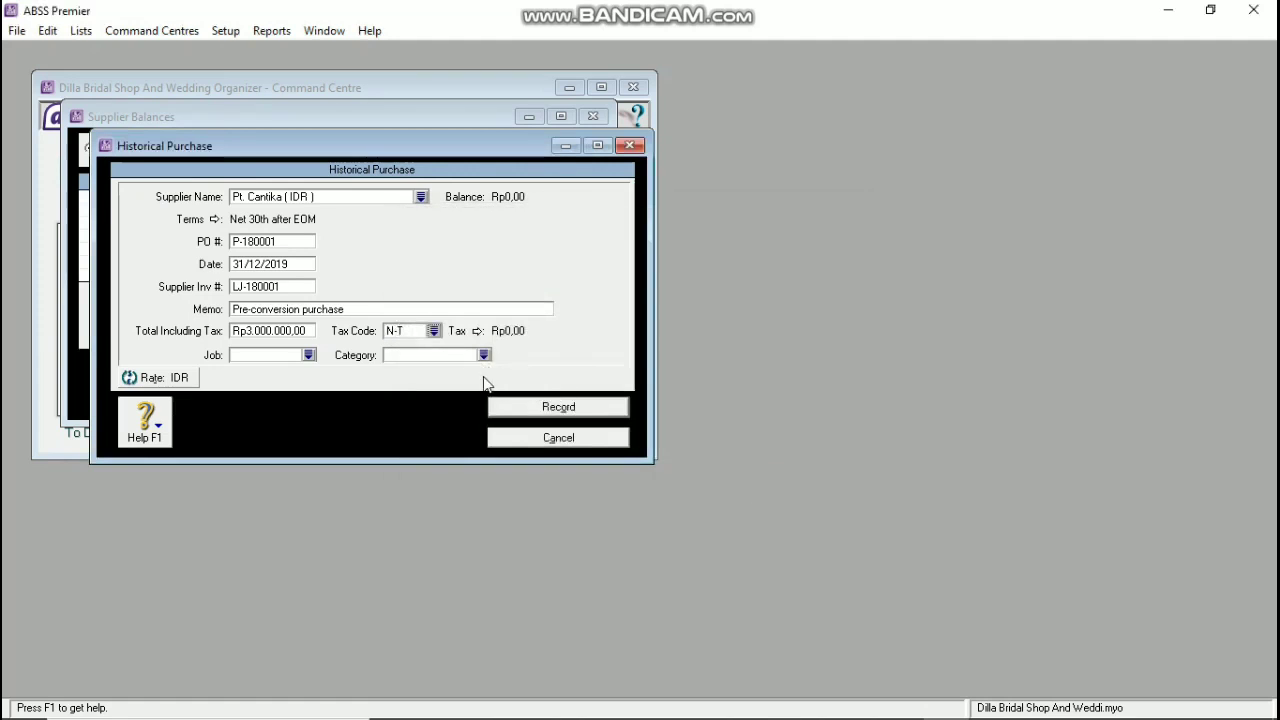
{"action": "left_click", "coordinate": [483, 355]}
{"action": "left_click", "coordinate": [807, 485]}
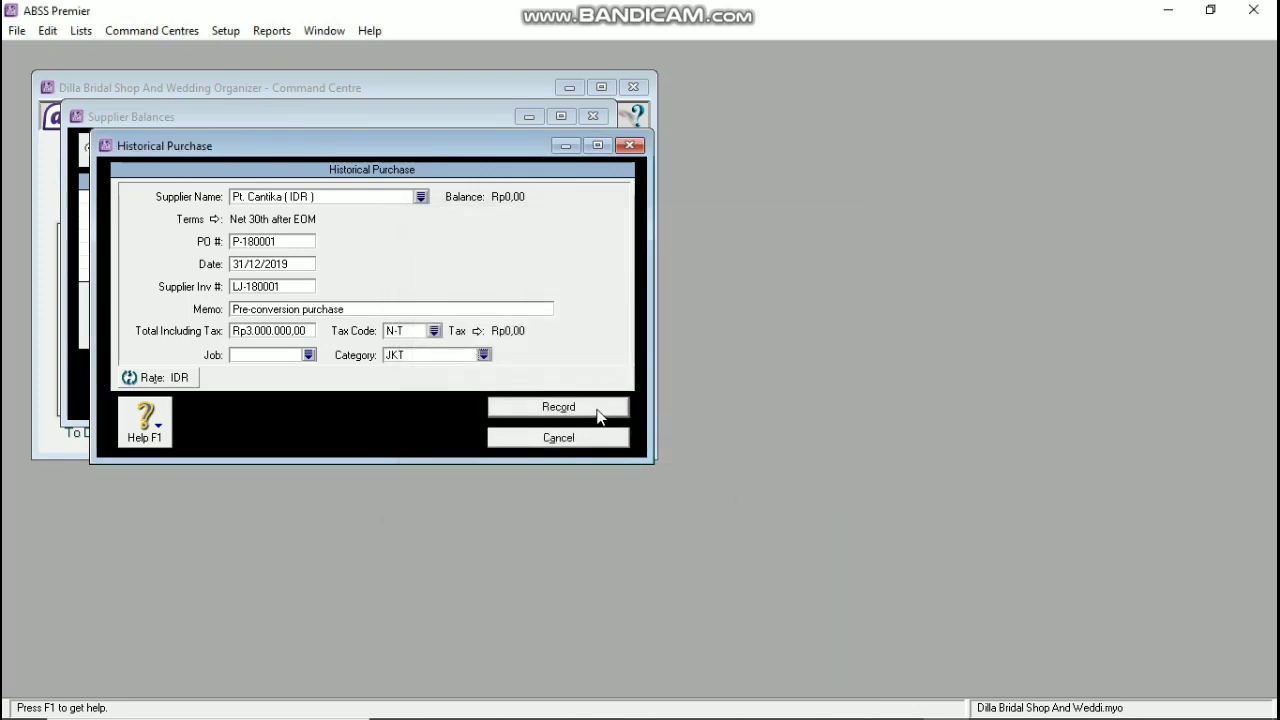
{"action": "left_click", "coordinate": [600, 410]}
{"action": "left_click", "coordinate": [680, 452]}
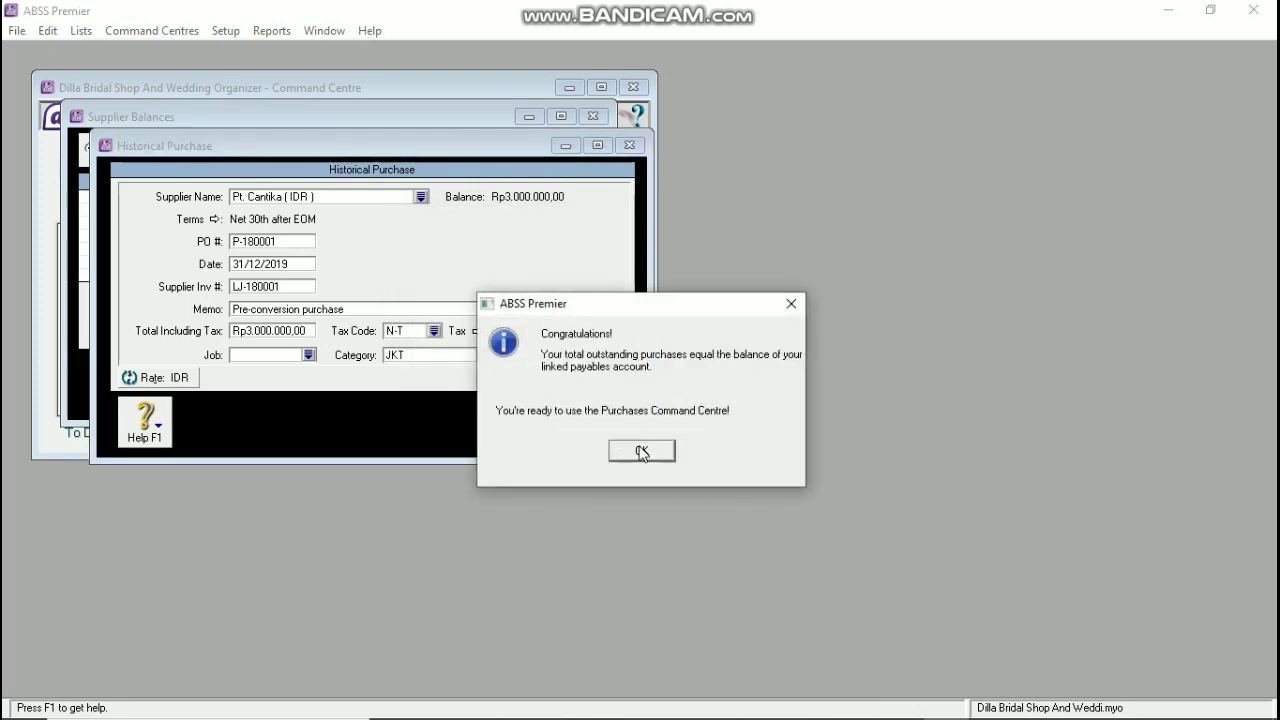
{"action": "left_click", "coordinate": [643, 452]}
{"action": "left_click", "coordinate": [321, 148]}
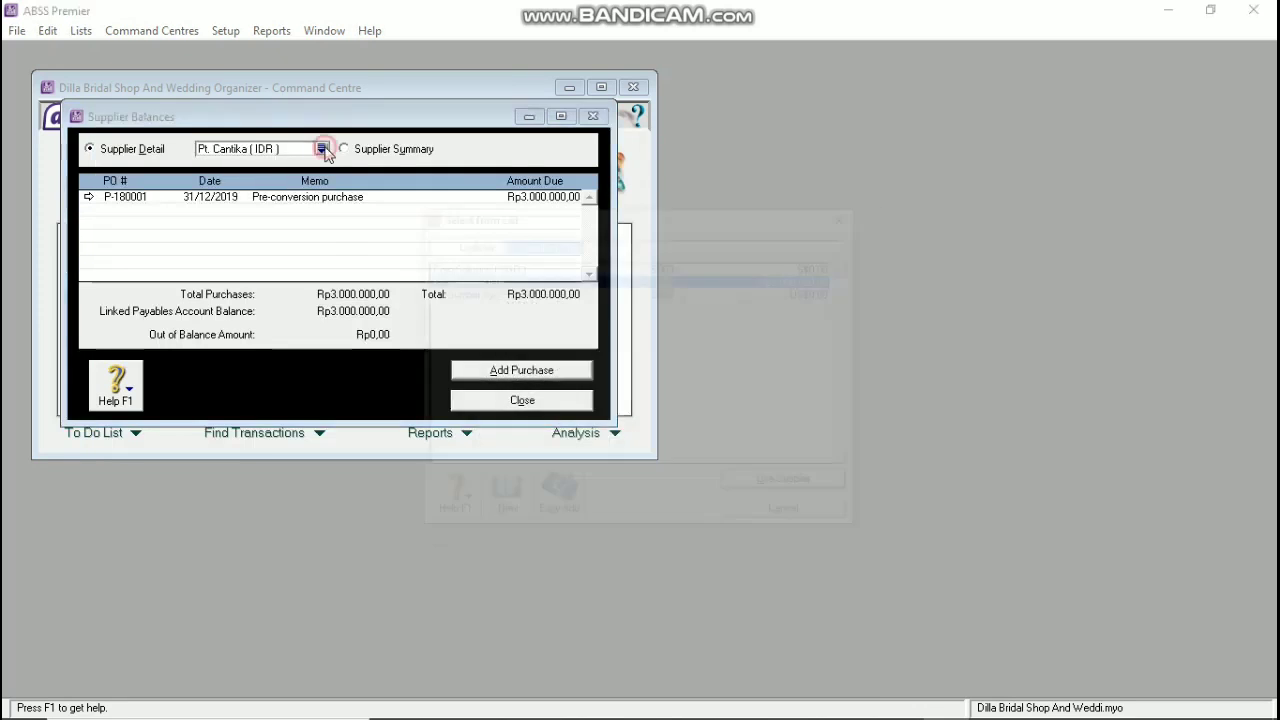
Step: Start a historical purchase for Pt. Sumber Ayu: P-180002, supplier invoice PB-180001, total 50
{"action": "left_click", "coordinate": [484, 294]}
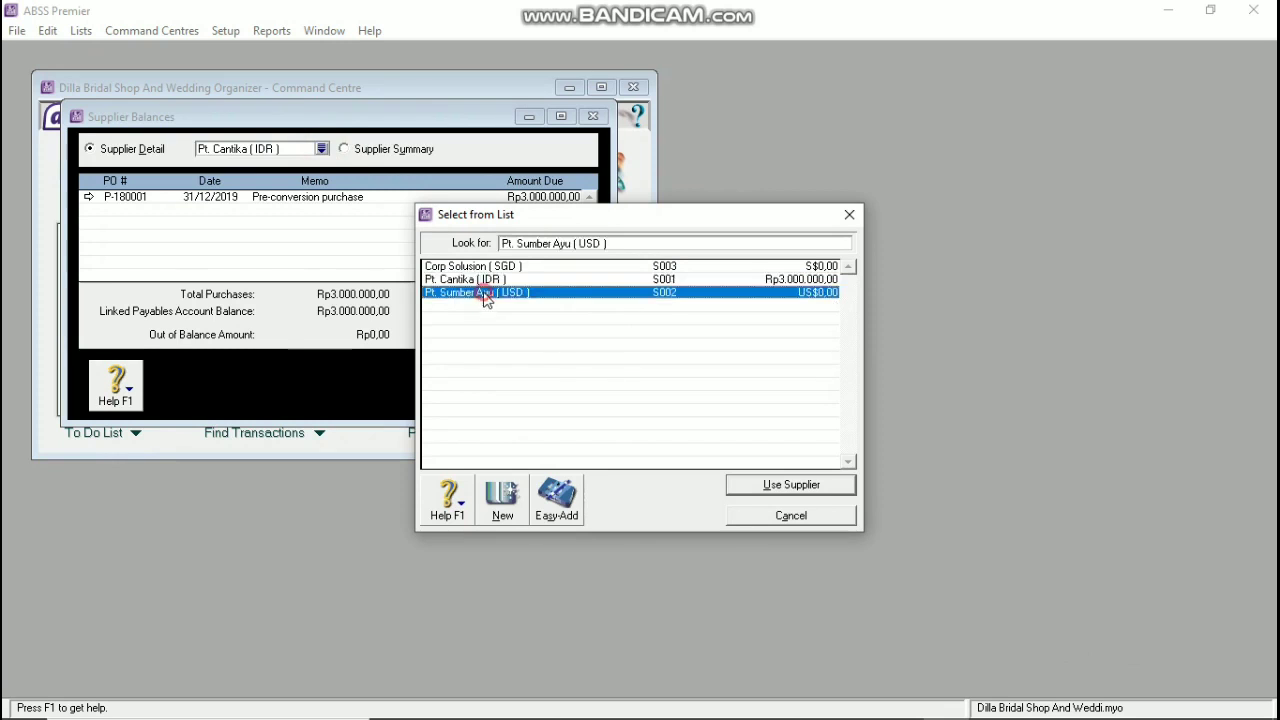
{"action": "left_click", "coordinate": [768, 486]}
{"action": "left_click", "coordinate": [482, 372]}
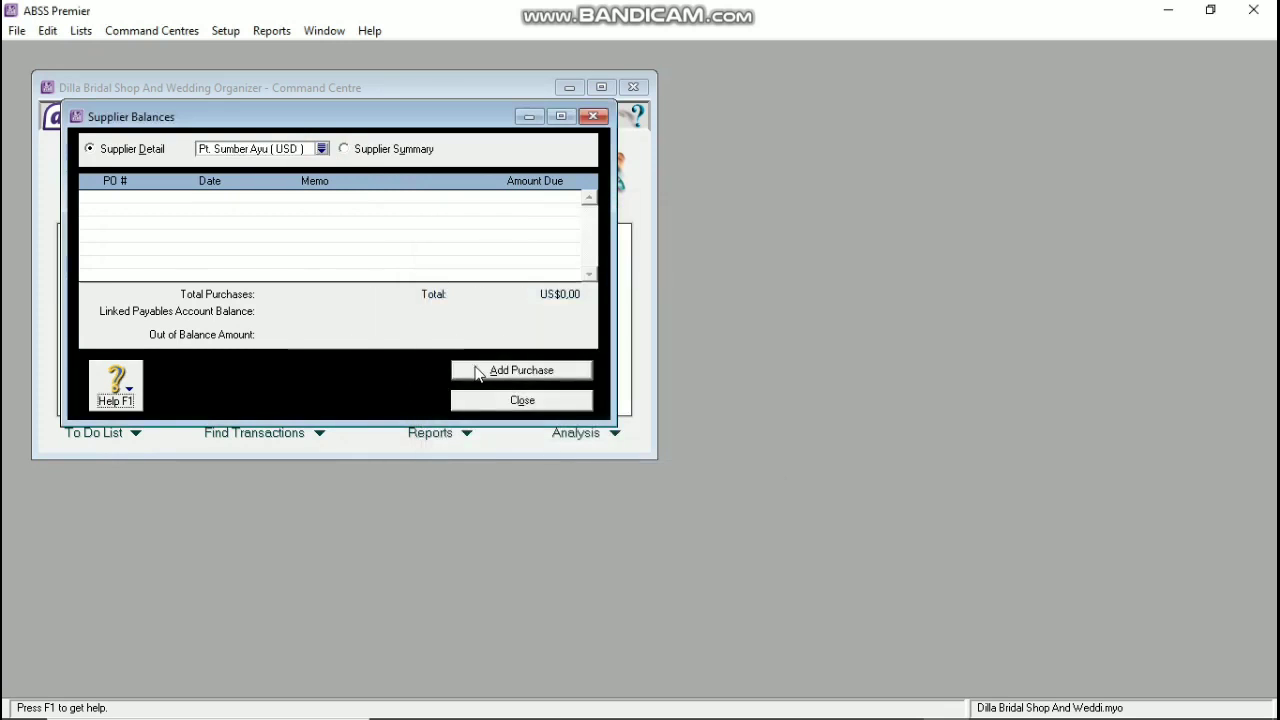
{"action": "left_click", "coordinate": [308, 242]}
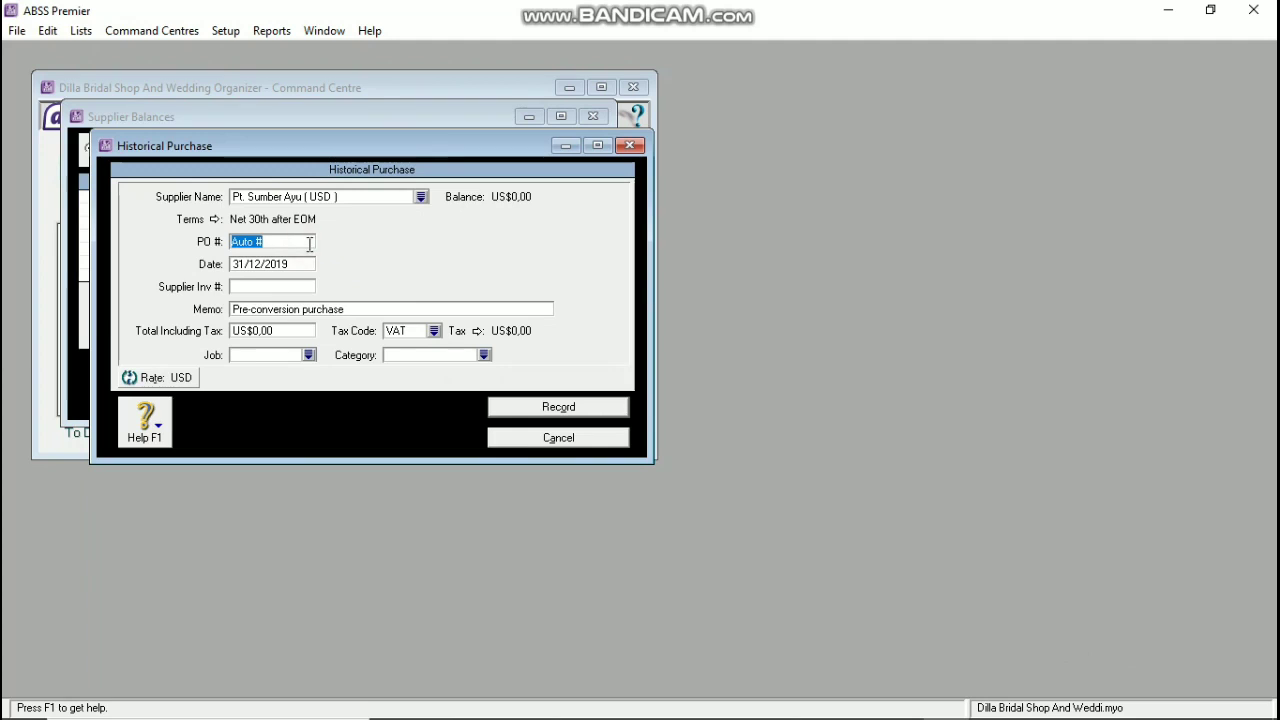
{"action": "type", "text": "P-18"}
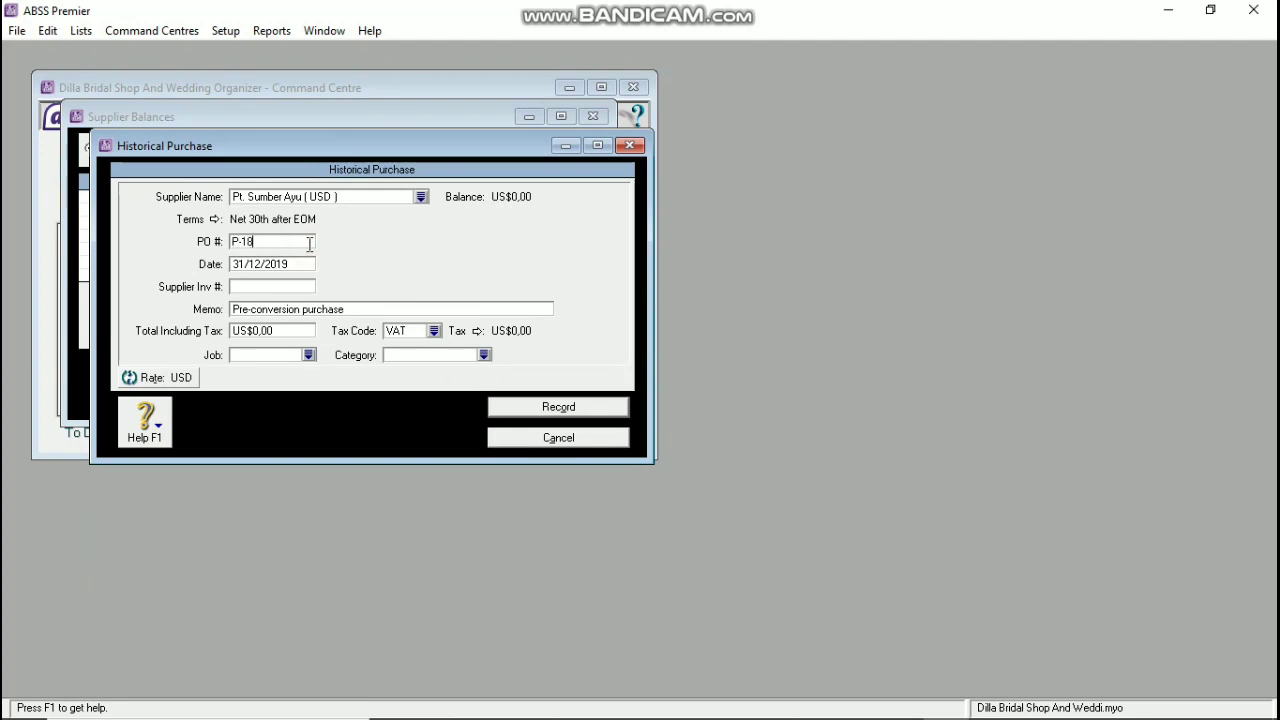
{"action": "key", "text": "Tab"}
{"action": "key", "text": "Tab"}
{"action": "type", "text": "PB-180001"}
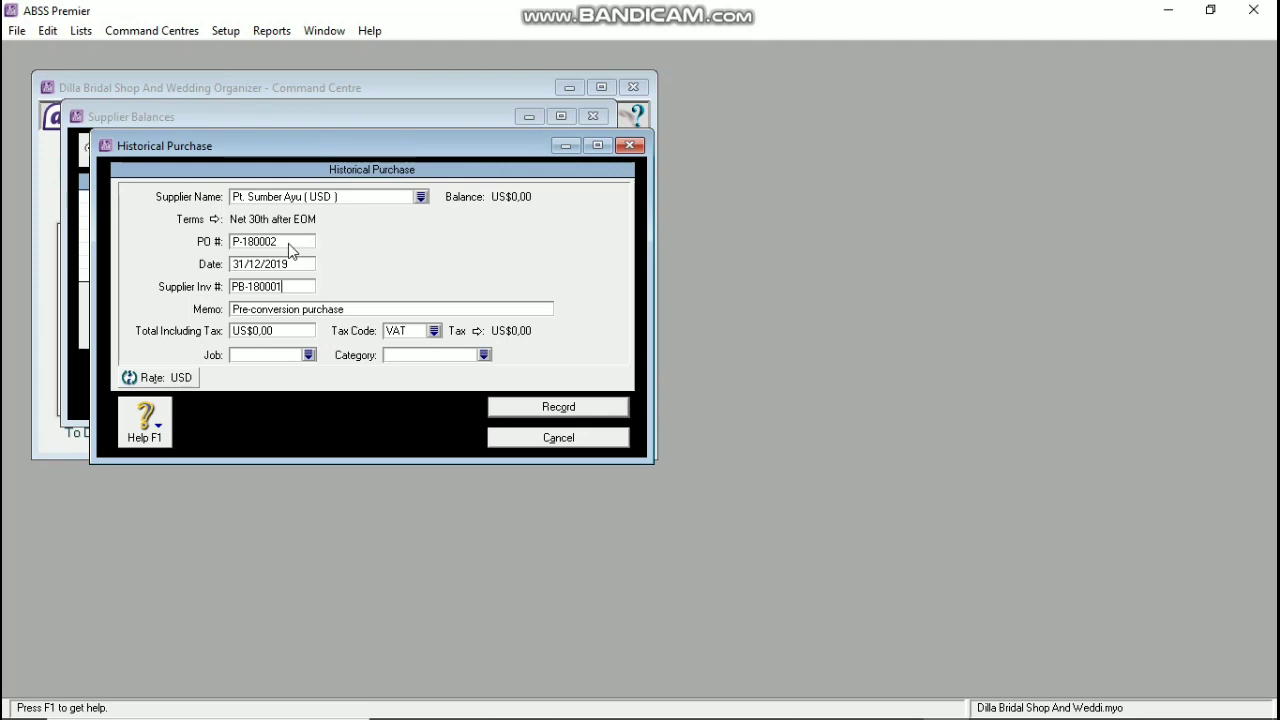
{"action": "key", "text": "Tab"}
{"action": "key", "text": "Tab"}
{"action": "type", "text": "50"}
{"action": "key", "text": "Tab"}
Step: Set the purchase's tax code to N-T and category to TNG, then try to record it
{"action": "left_click", "coordinate": [433, 332]}
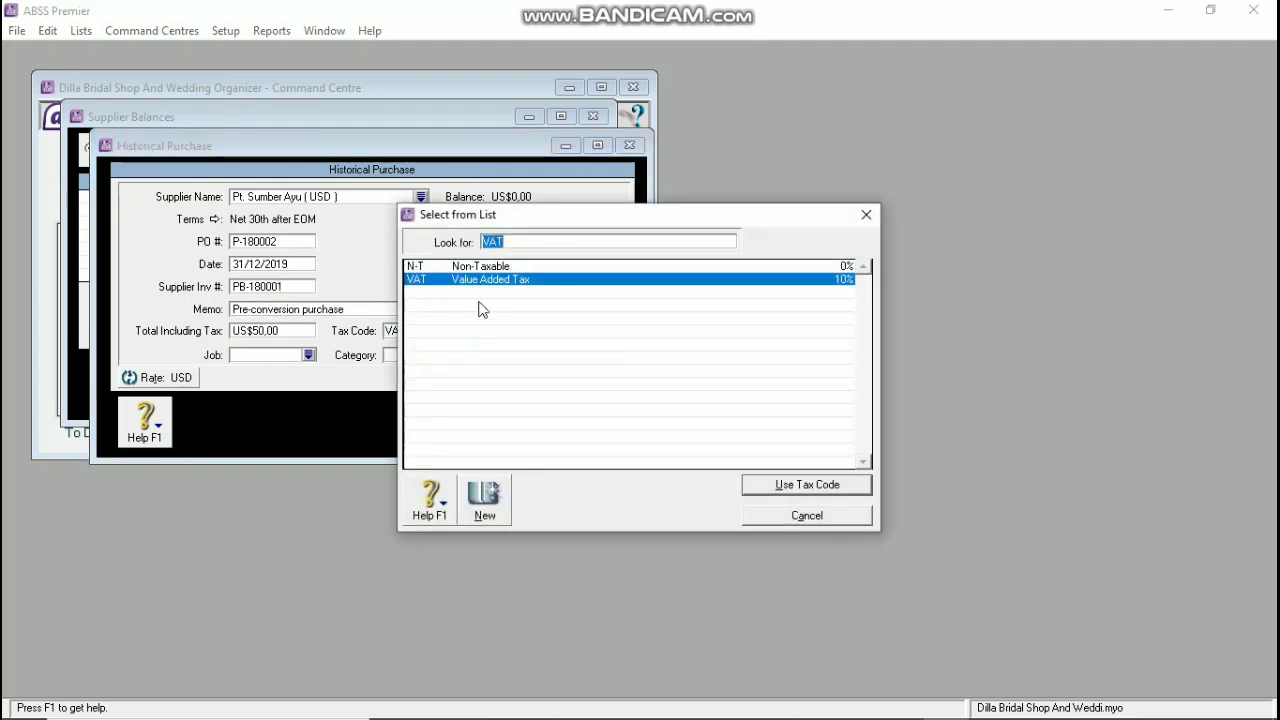
{"action": "left_click", "coordinate": [492, 265]}
{"action": "left_click", "coordinate": [810, 481]}
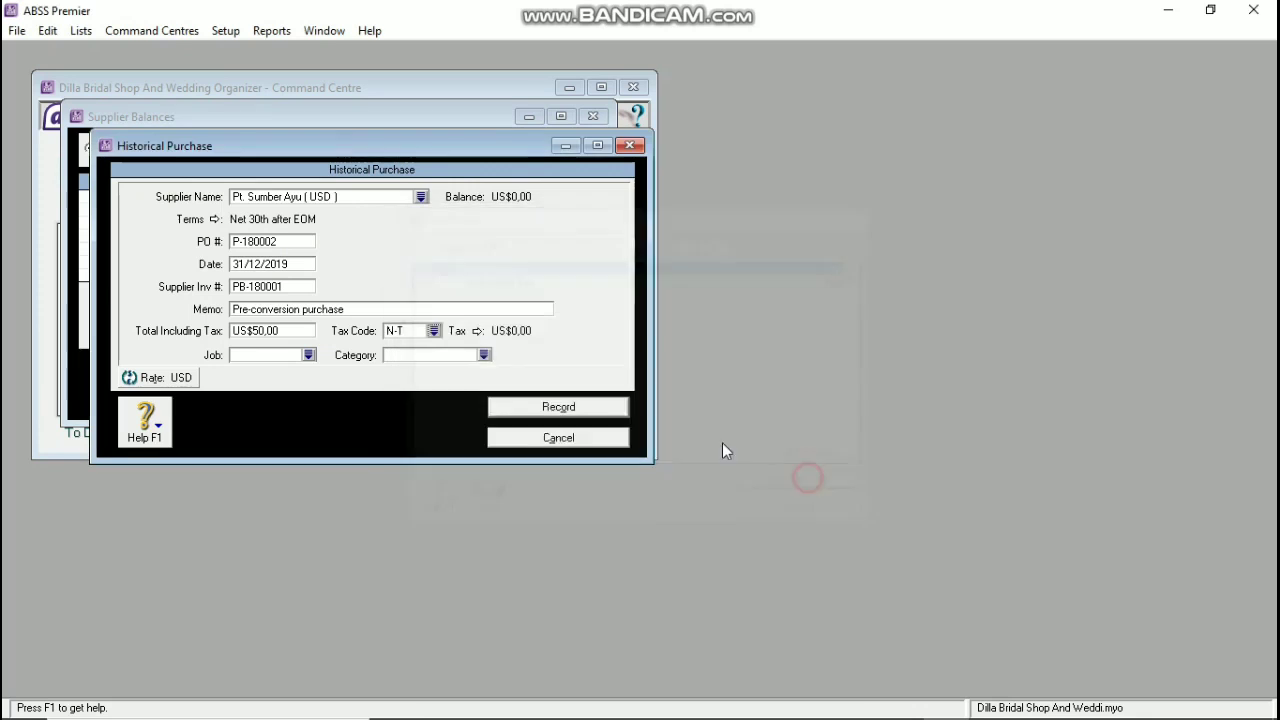
{"action": "left_click", "coordinate": [483, 355]}
{"action": "left_click", "coordinate": [491, 282]}
{"action": "left_click", "coordinate": [790, 484]}
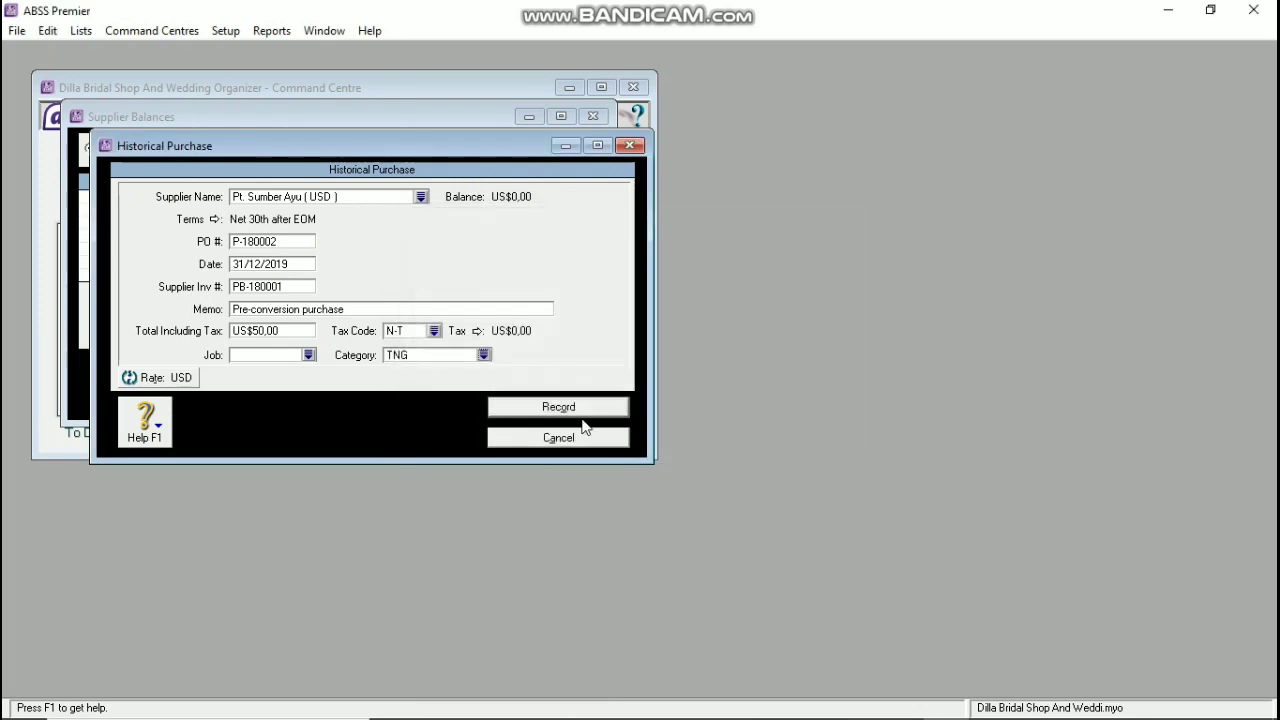
{"action": "left_click", "coordinate": [583, 410]}
Step: Link USD payables to 2-2220 Trade Creditors (USD) and bill payments to 1-2120 Cash (USD)
{"action": "left_click", "coordinate": [626, 432]}
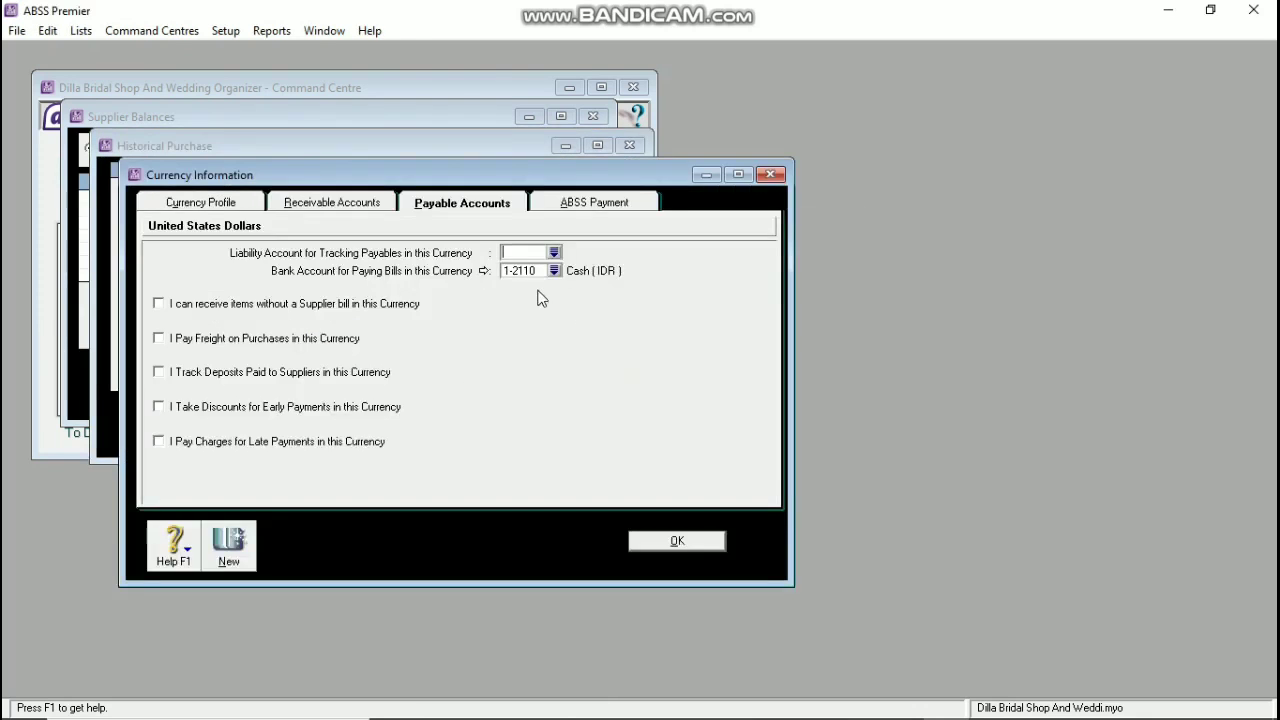
{"action": "left_click", "coordinate": [554, 252]}
{"action": "type", "text": "2-2220"}
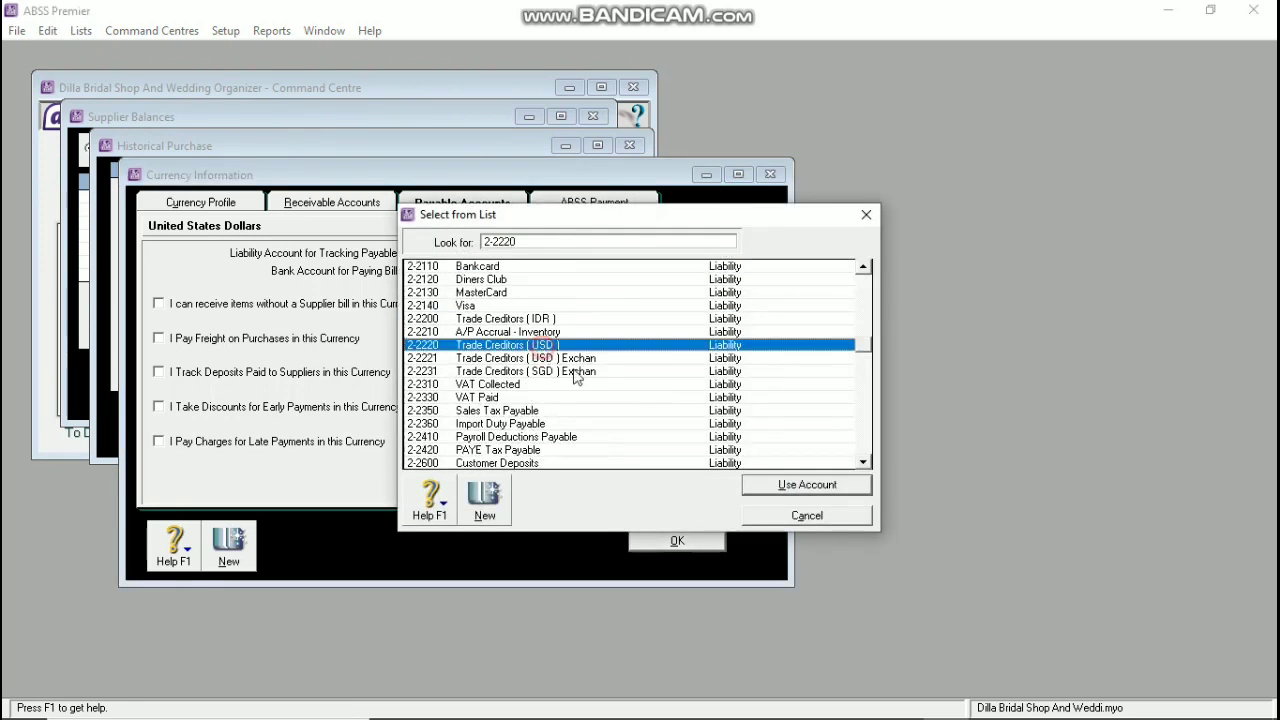
{"action": "left_click", "coordinate": [765, 486]}
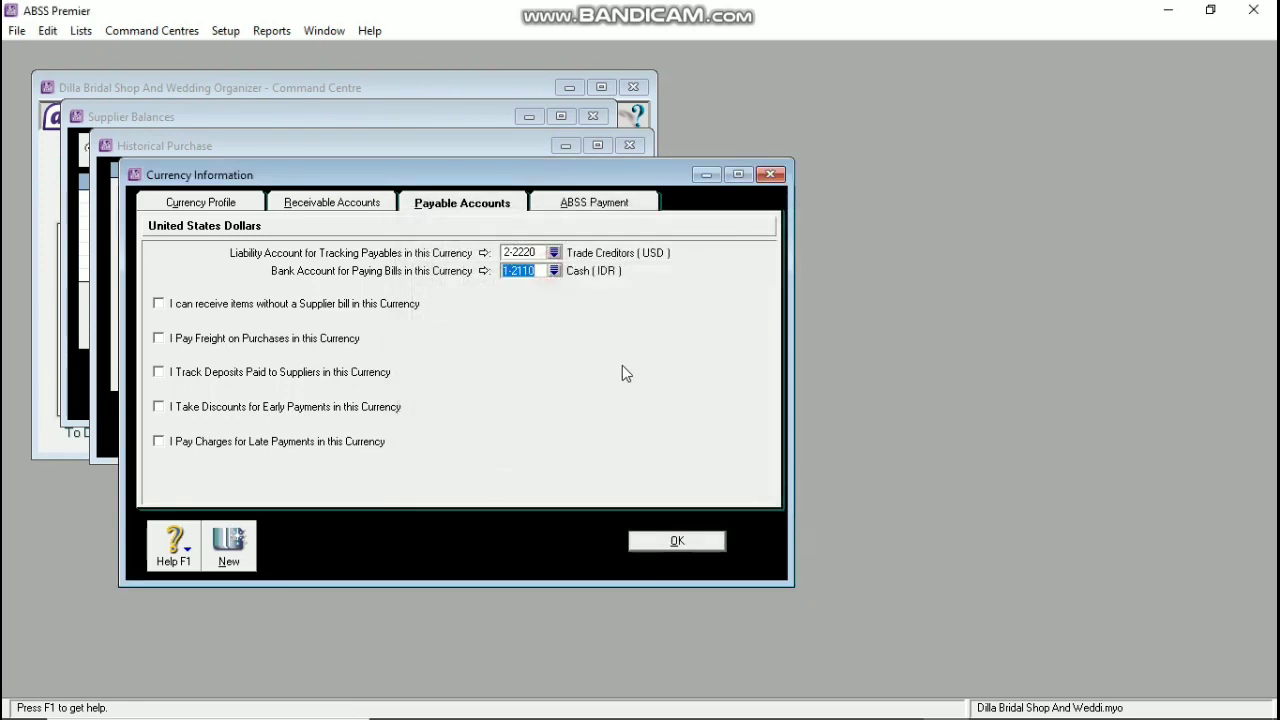
{"action": "left_click", "coordinate": [554, 271]}
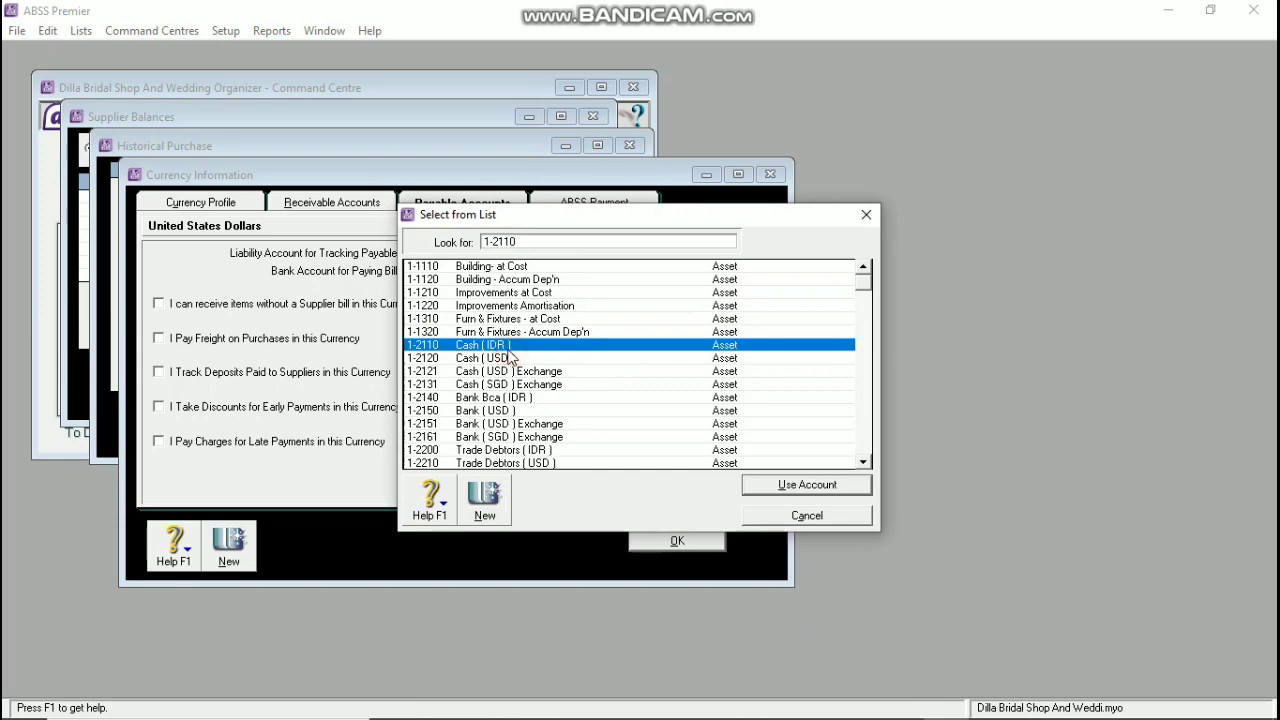
{"action": "left_click", "coordinate": [505, 358]}
{"action": "left_click", "coordinate": [798, 490]}
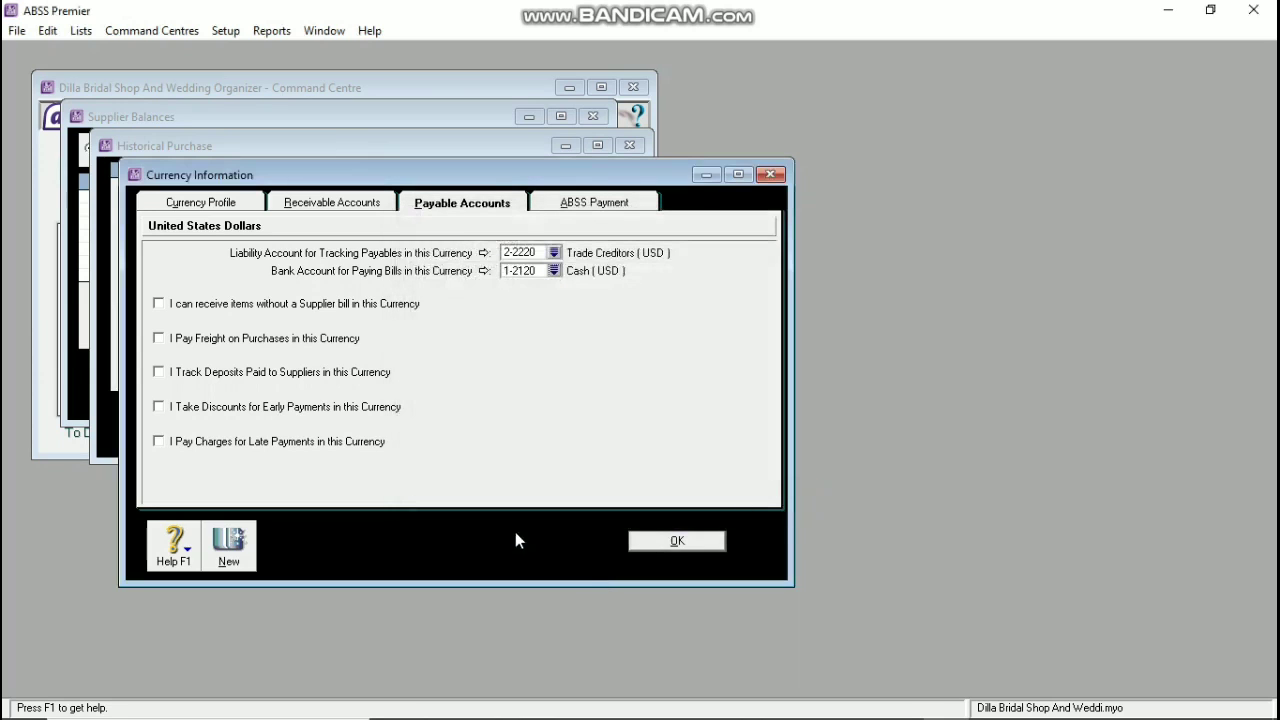
Step: Confirm the USD currency accounts and record historical purchase P-180002, acknowledging the follow-up messages
{"action": "left_click", "coordinate": [667, 543]}
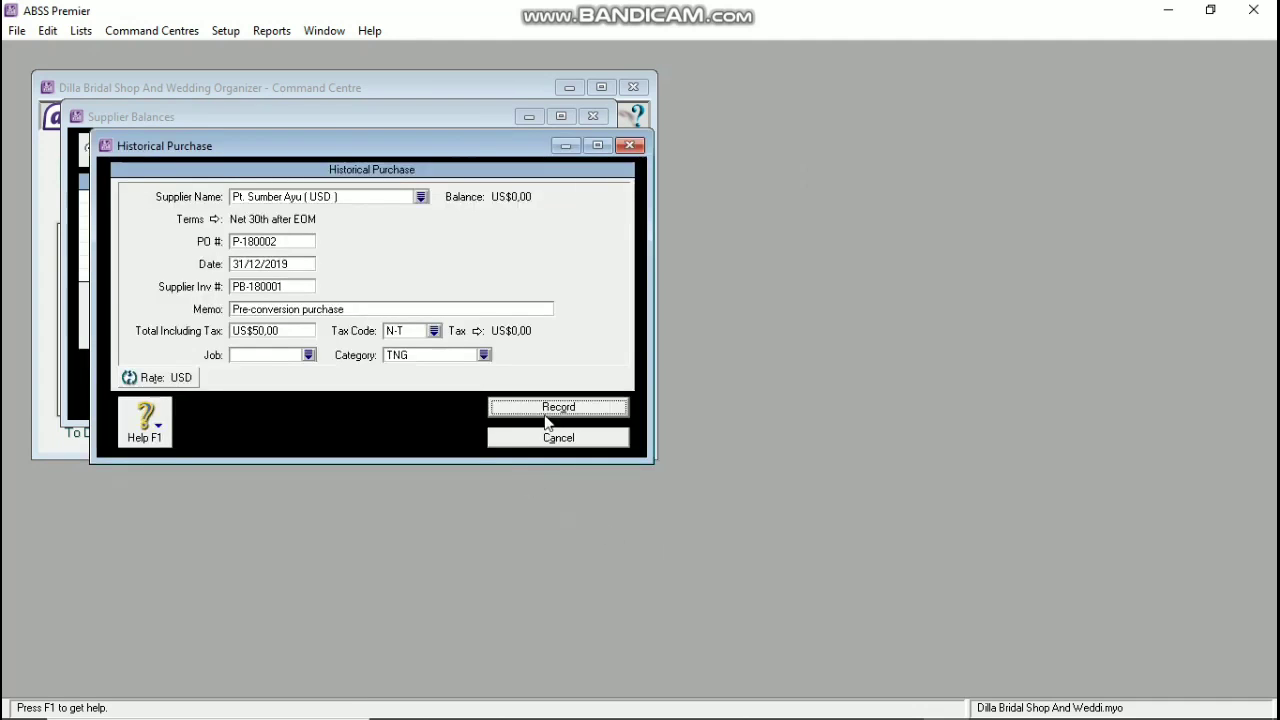
{"action": "left_click", "coordinate": [546, 418]}
{"action": "left_click", "coordinate": [752, 451]}
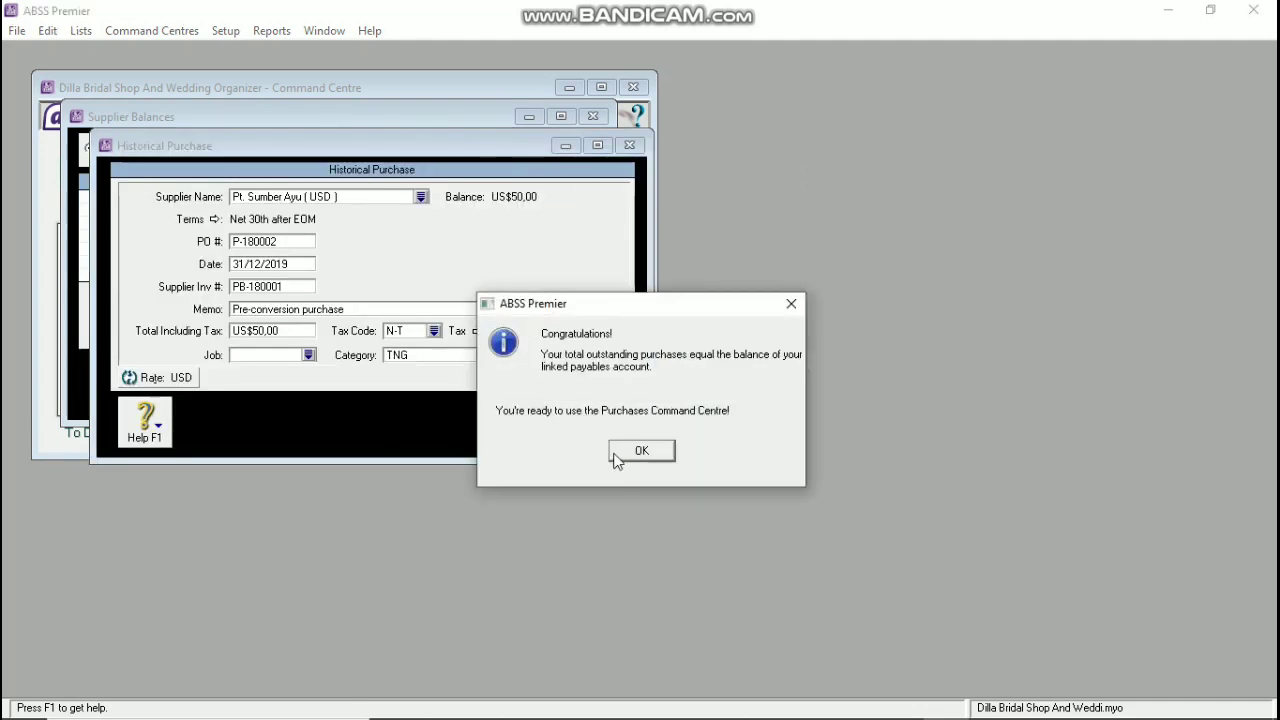
{"action": "left_click", "coordinate": [616, 458]}
Step: Start a historical purchase for Corp Solusion: P-180003, supplier invoice CS-180001, total 150
{"action": "left_click", "coordinate": [322, 149]}
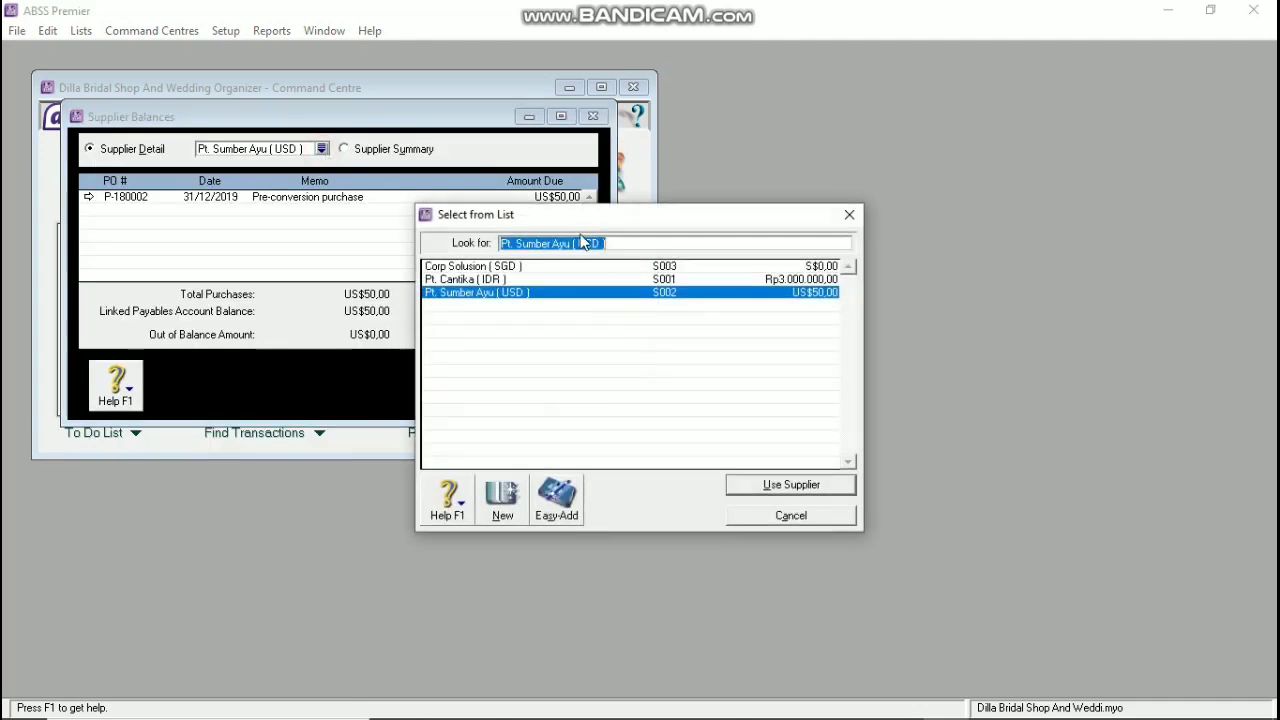
{"action": "left_click", "coordinate": [494, 268]}
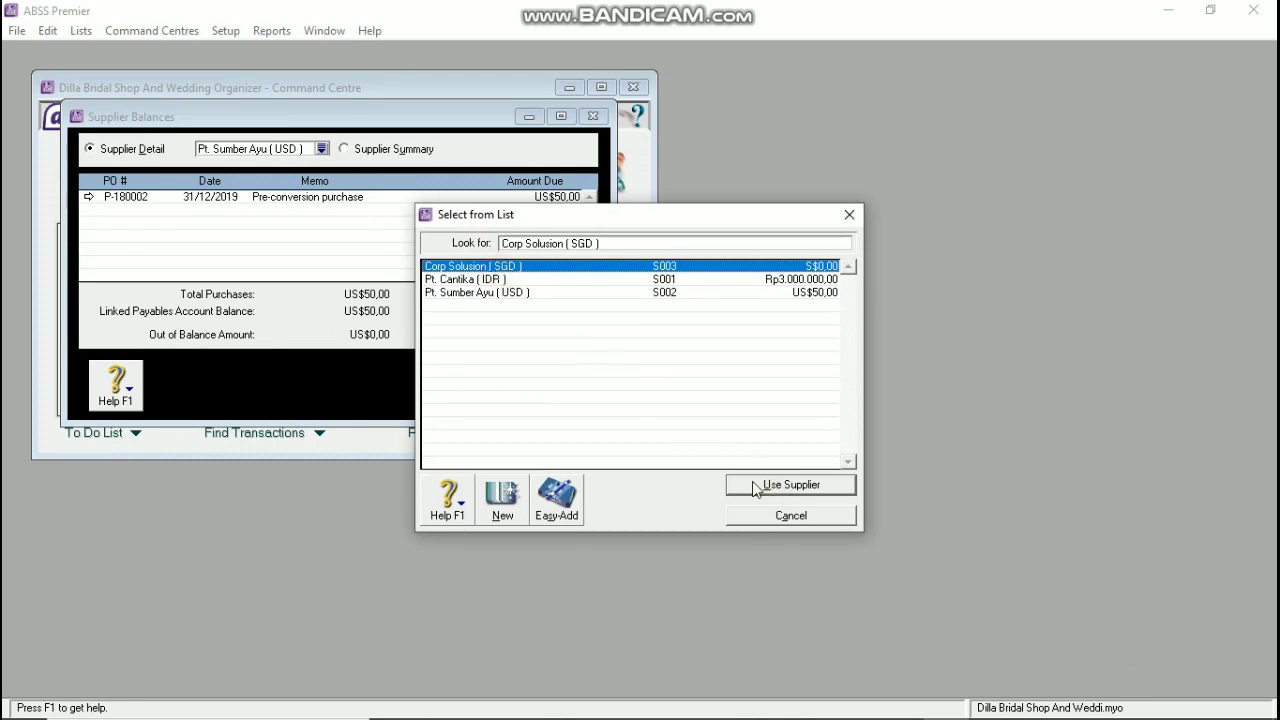
{"action": "left_click", "coordinate": [755, 488]}
{"action": "left_click", "coordinate": [534, 367]}
{"action": "left_click", "coordinate": [279, 243]}
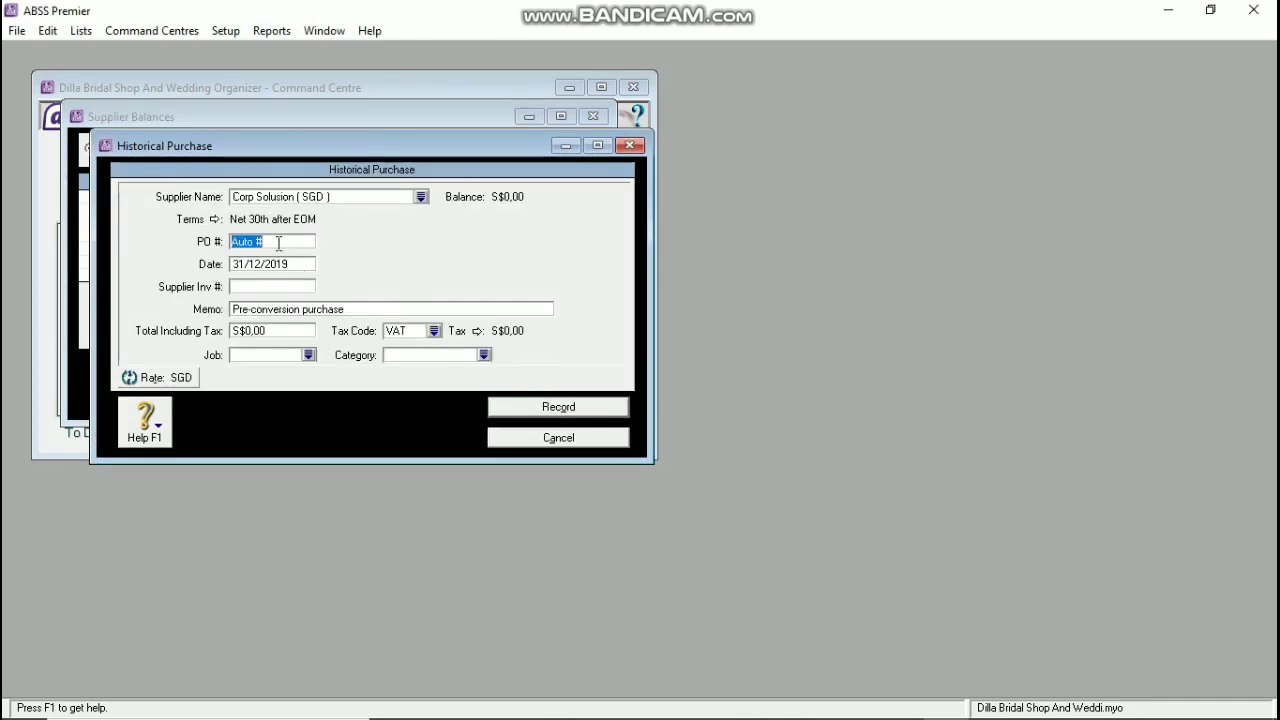
{"action": "type", "text": "P-1800"}
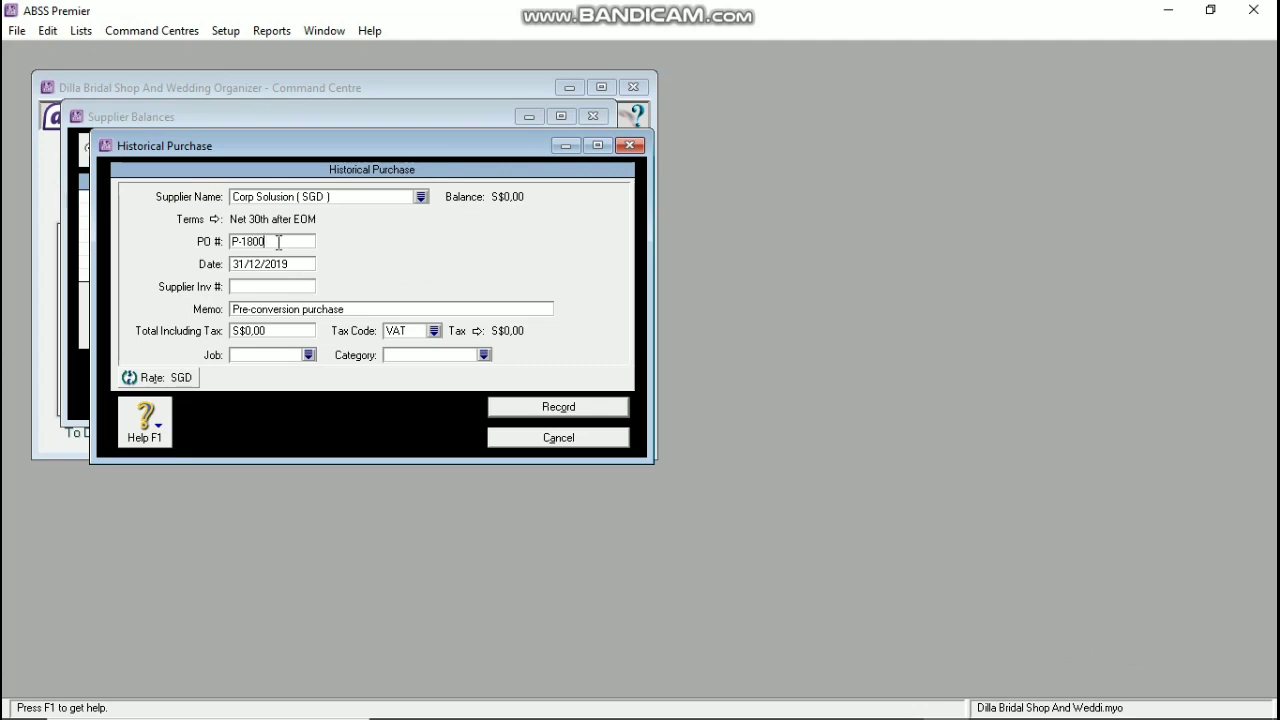
{"action": "key", "text": "Tab"}
{"action": "type", "text": "CS-180001"}
{"action": "key", "text": "Tab"}
{"action": "key", "text": "Tab"}
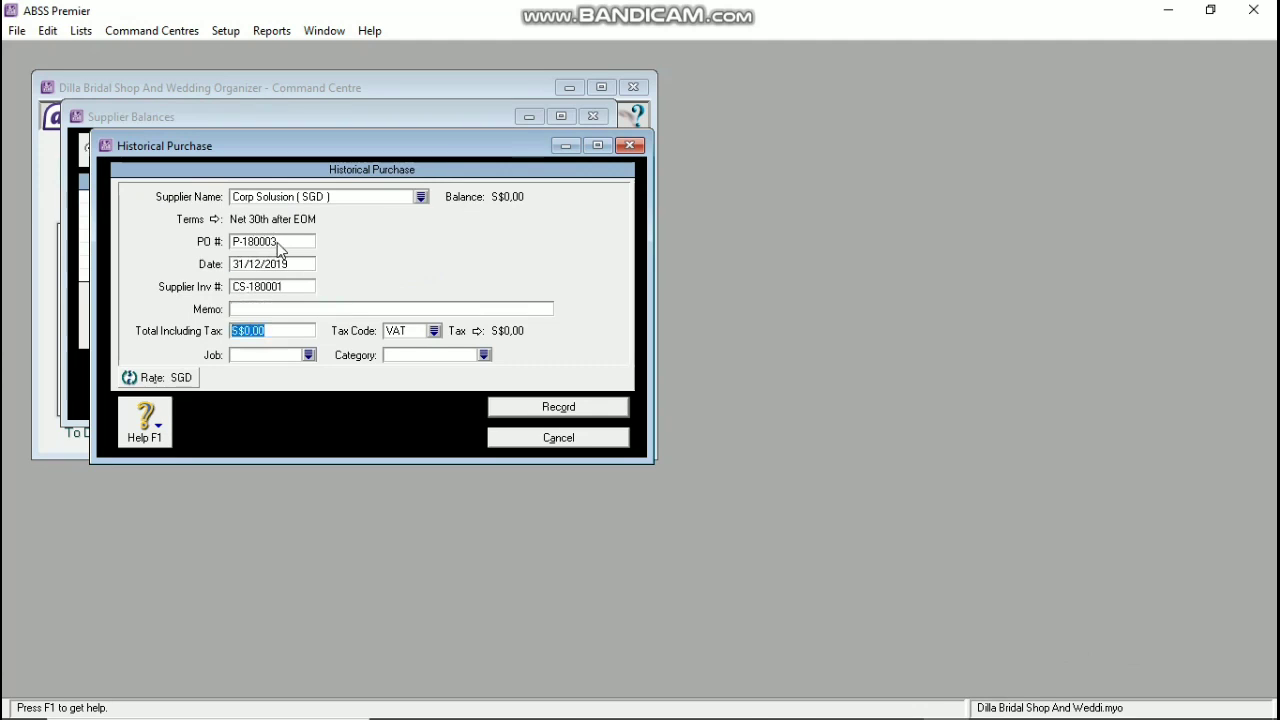
{"action": "type", "text": "150"}
{"action": "key", "text": "Tab"}
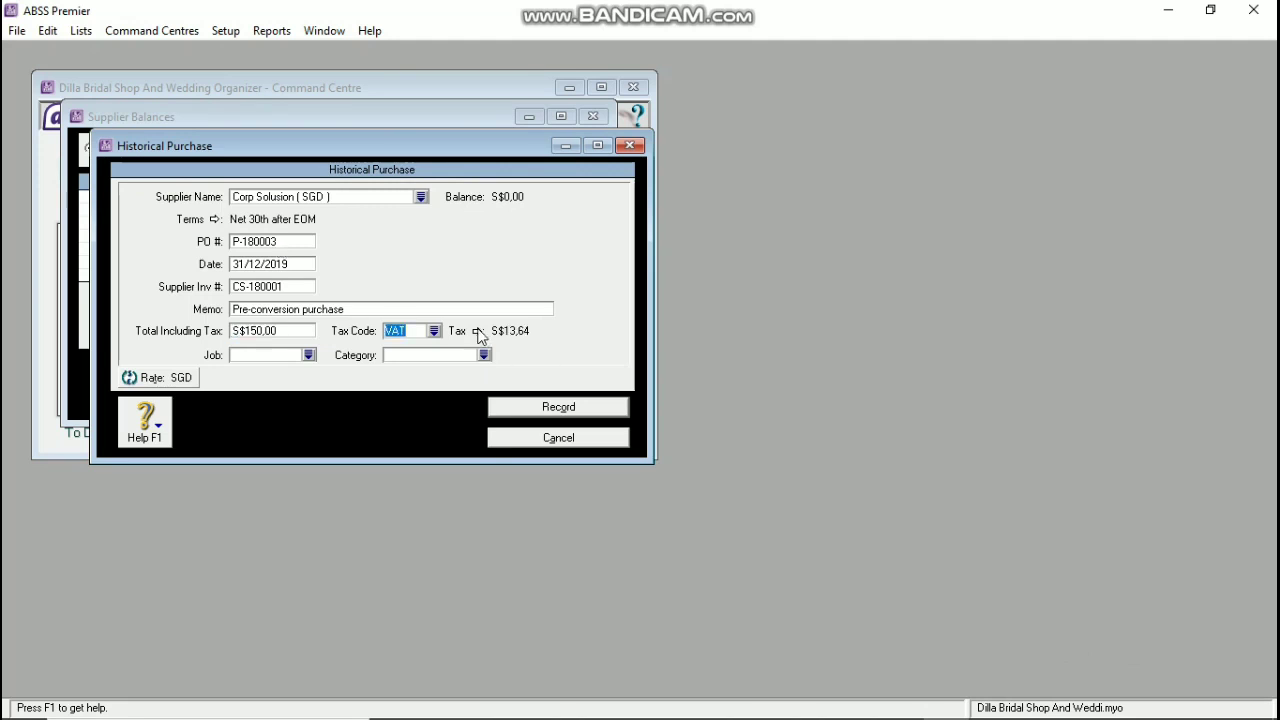
Step: Set the purchase's tax code to N-T and category to JKT, then try to record it
{"action": "left_click", "coordinate": [434, 330]}
{"action": "left_click", "coordinate": [508, 266]}
{"action": "left_click", "coordinate": [752, 487]}
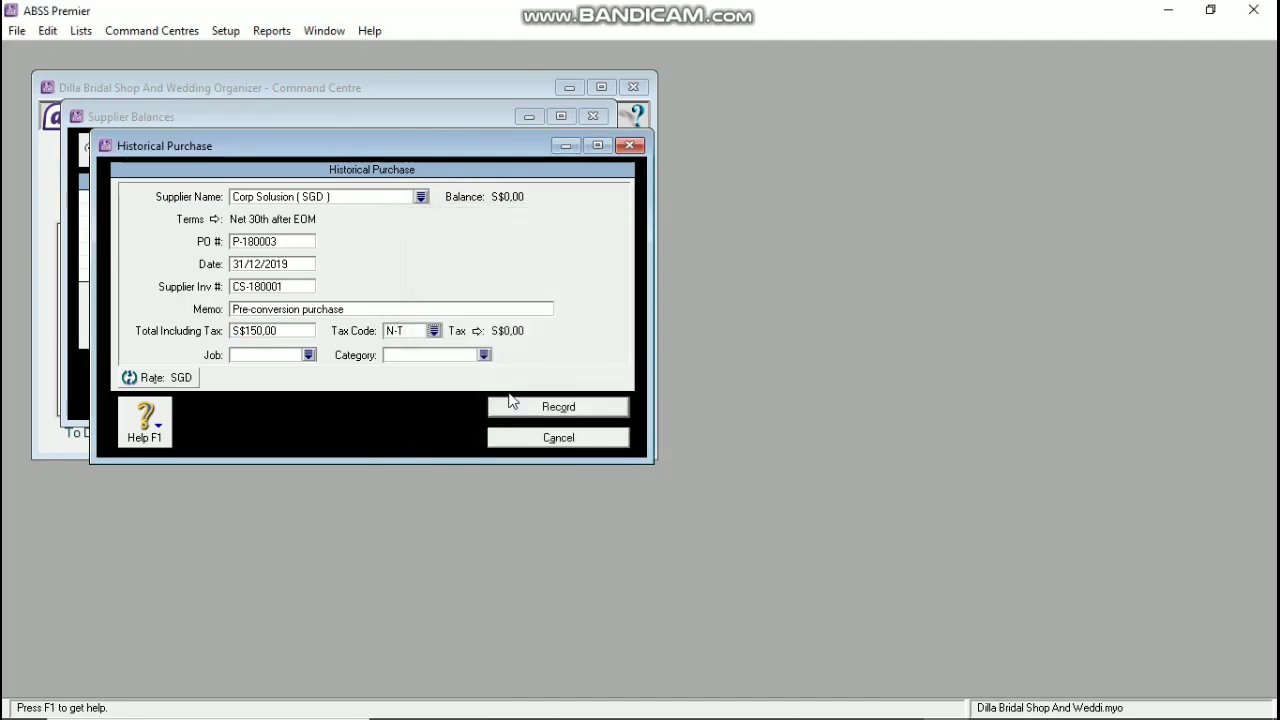
{"action": "left_click", "coordinate": [484, 355]}
{"action": "key", "text": "Return"}
{"action": "left_click", "coordinate": [565, 406]}
{"action": "left_click", "coordinate": [614, 429]}
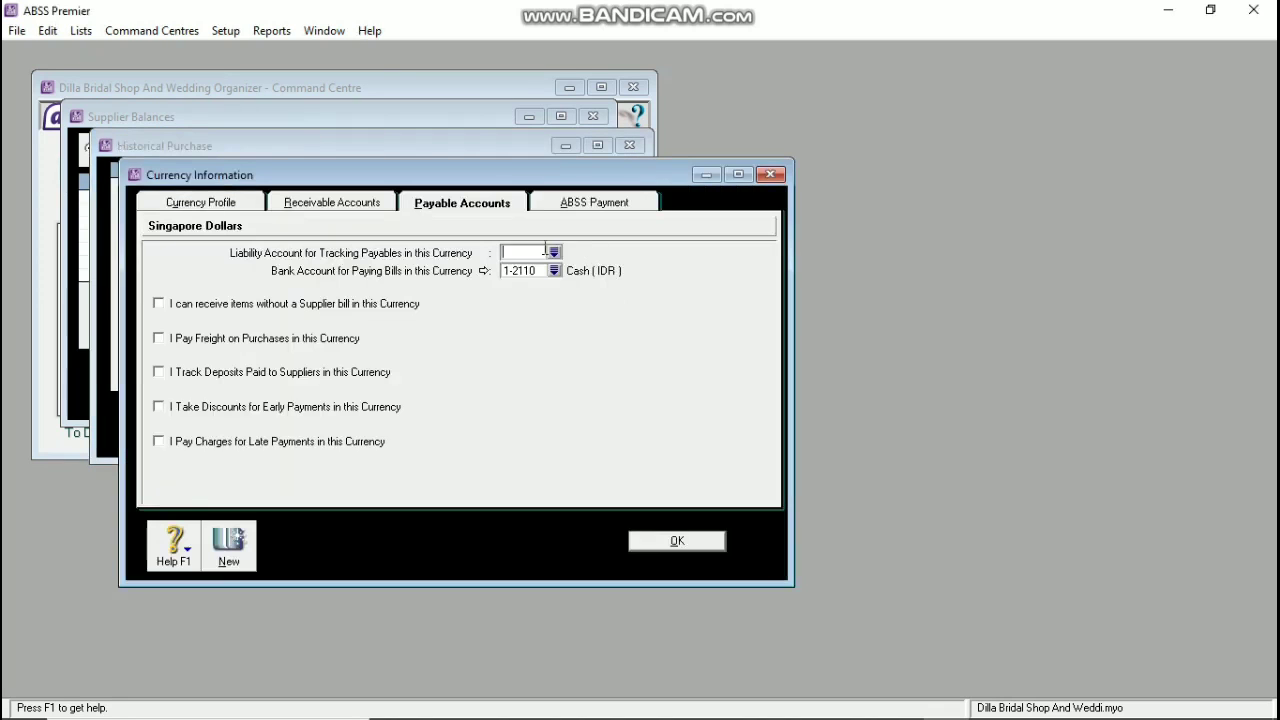
Step: Link SGD payables to 2-2230 Trade Creditors (SGD) and bill payments to 1-2130 Cash (SGD)
{"action": "left_click", "coordinate": [554, 252]}
{"action": "left_click", "coordinate": [529, 437]}
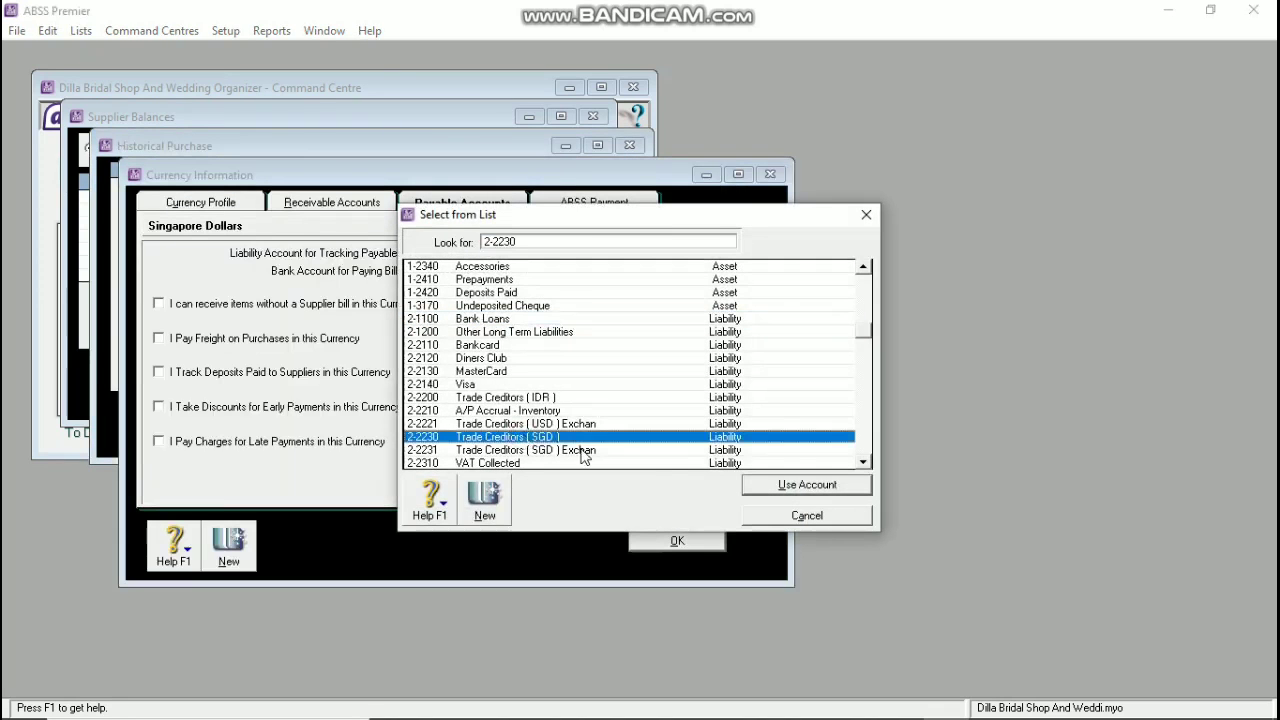
{"action": "left_click", "coordinate": [807, 484]}
{"action": "left_click", "coordinate": [555, 273]}
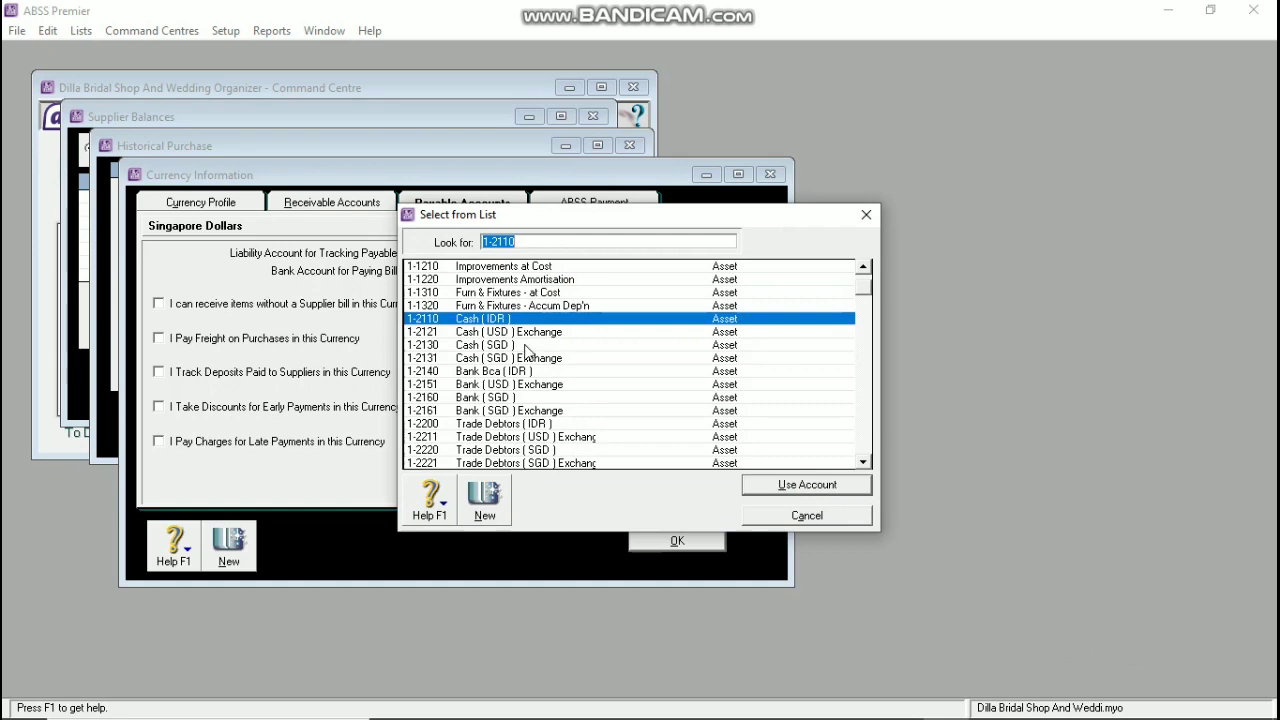
{"action": "left_click", "coordinate": [518, 397]}
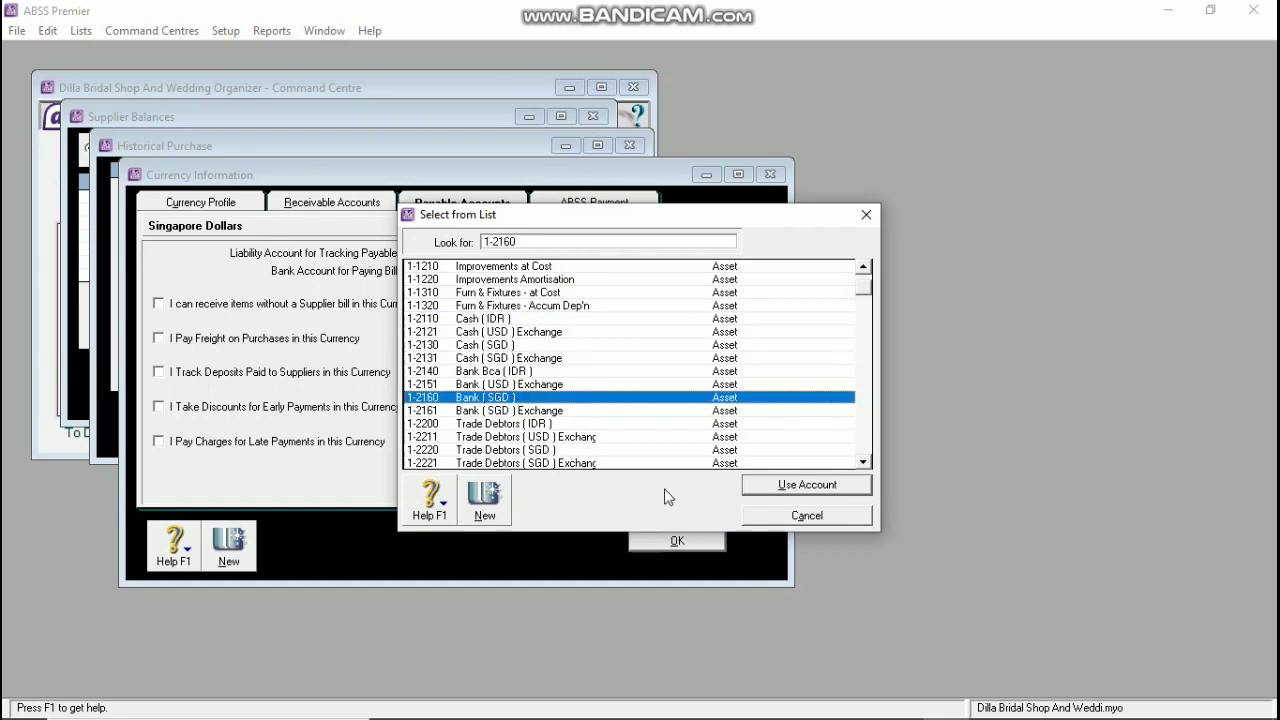
{"action": "left_click", "coordinate": [512, 345]}
{"action": "left_click", "coordinate": [778, 488]}
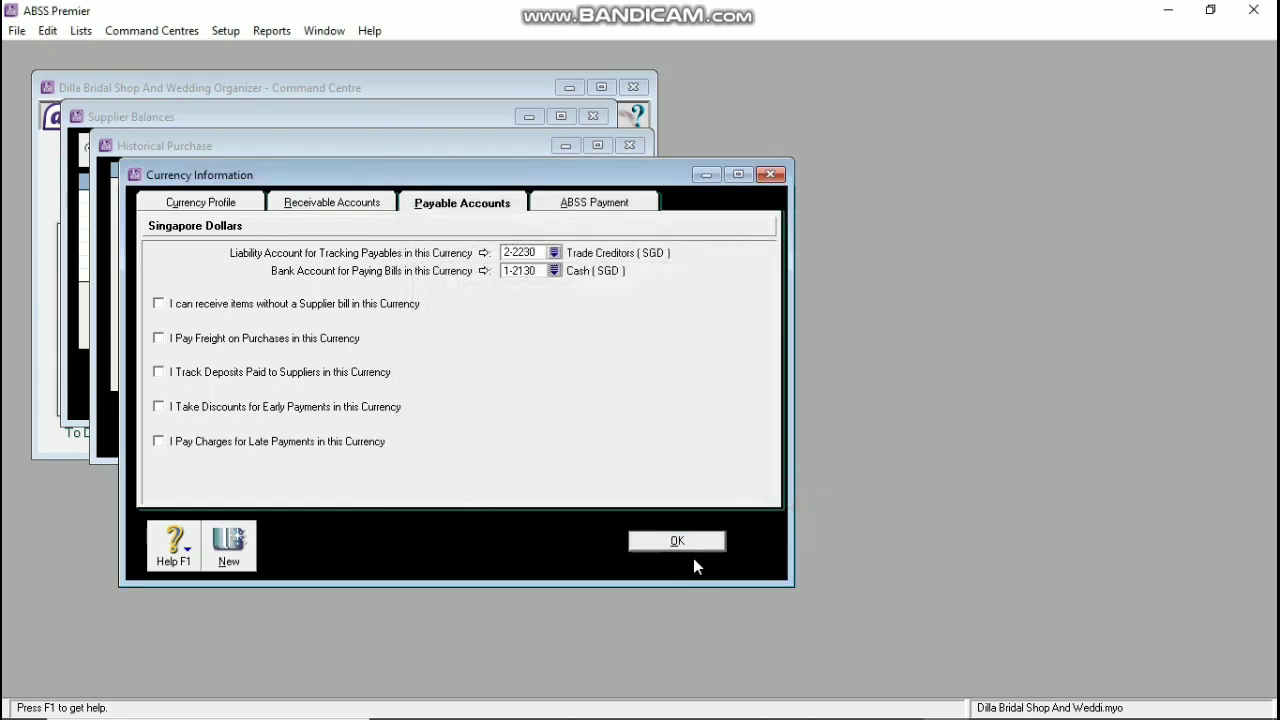
{"action": "left_click", "coordinate": [677, 541]}
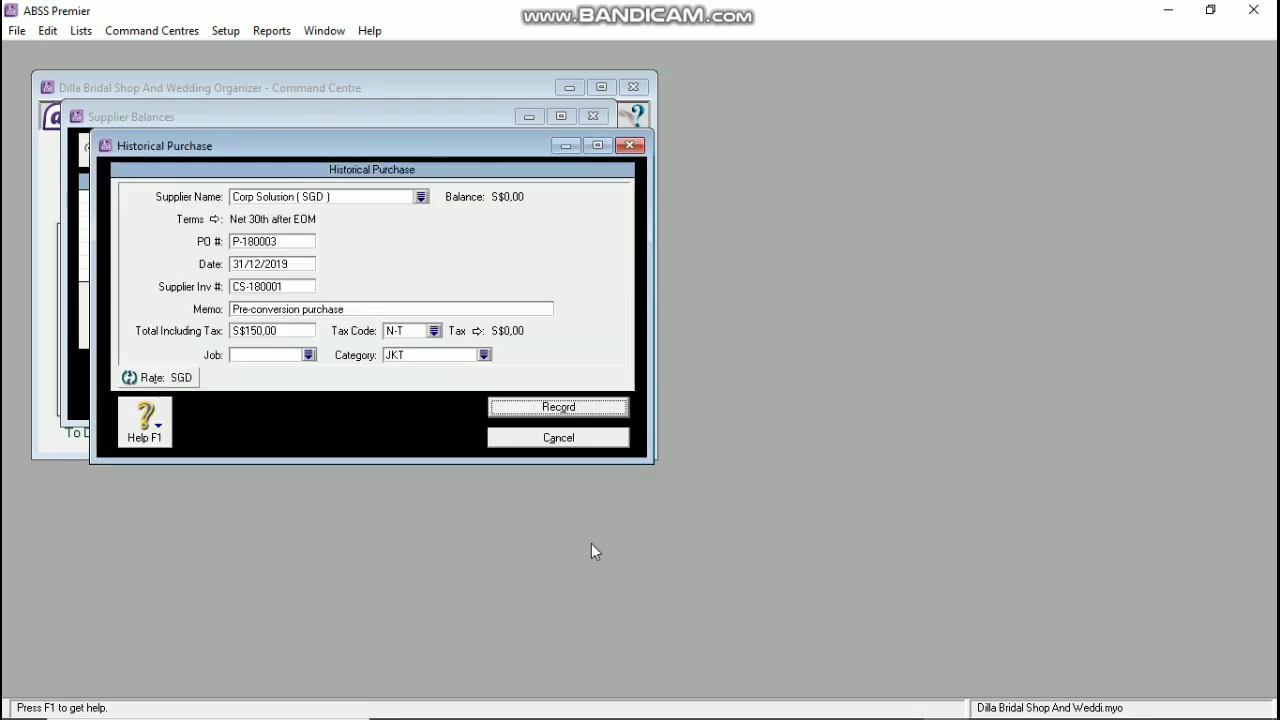
Step: Record the S$150 Corp Solusion purchase, dismiss the messages, and close the supplier balances window
{"action": "left_click", "coordinate": [573, 414]}
{"action": "left_click", "coordinate": [762, 455]}
{"action": "left_click", "coordinate": [734, 460]}
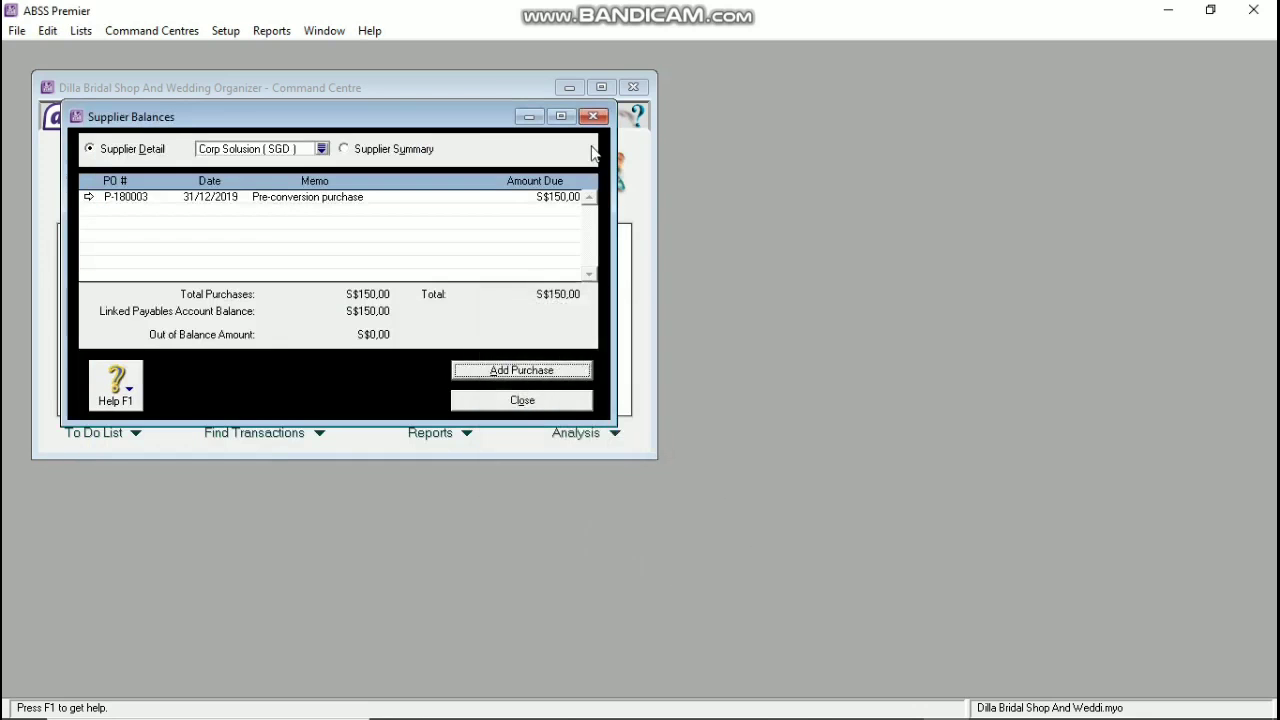
{"action": "left_click", "coordinate": [548, 402]}
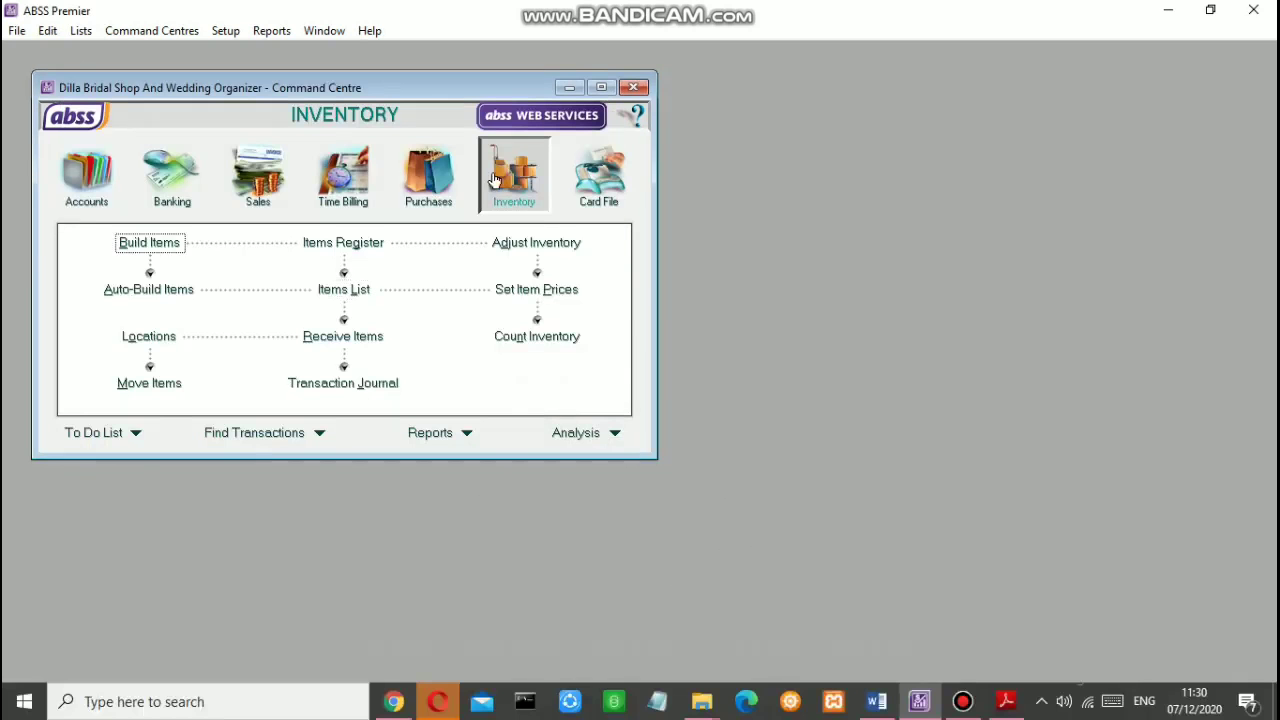
Step: Create new item GP 'Gaun Pengantin' marked as bought, sold and inventoried
{"action": "left_click", "coordinate": [344, 290]}
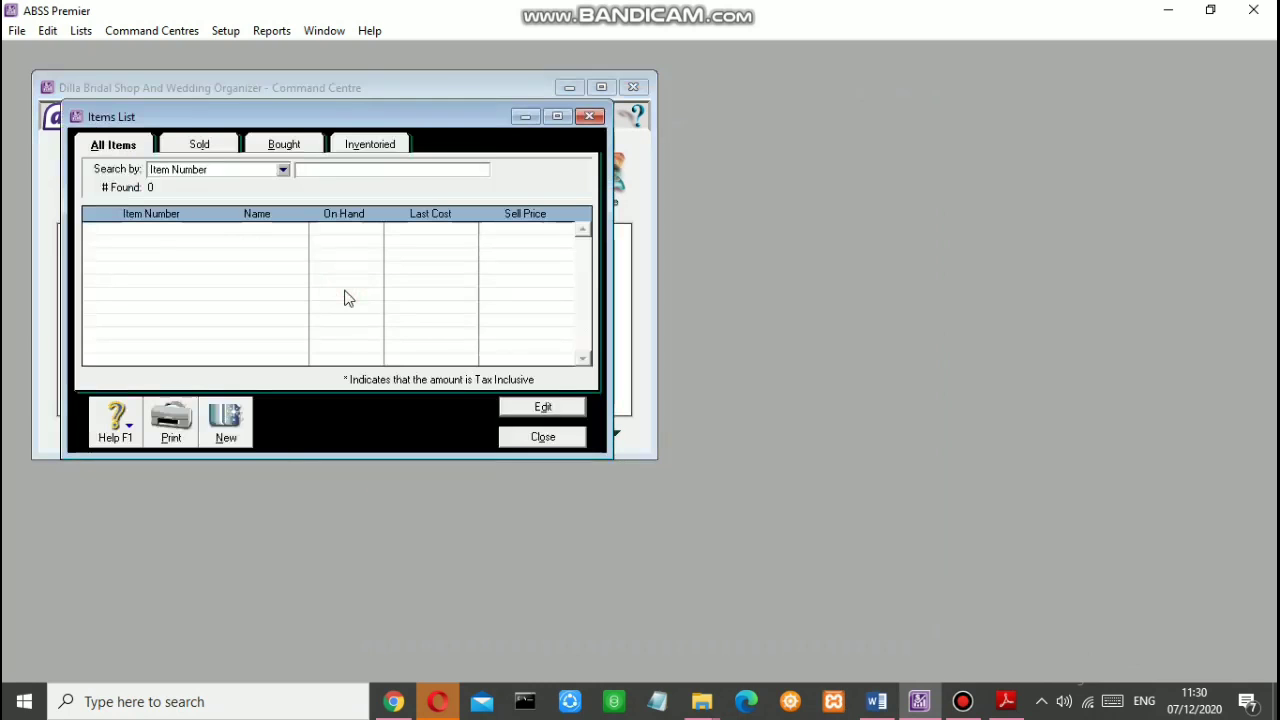
{"action": "left_click", "coordinate": [226, 440]}
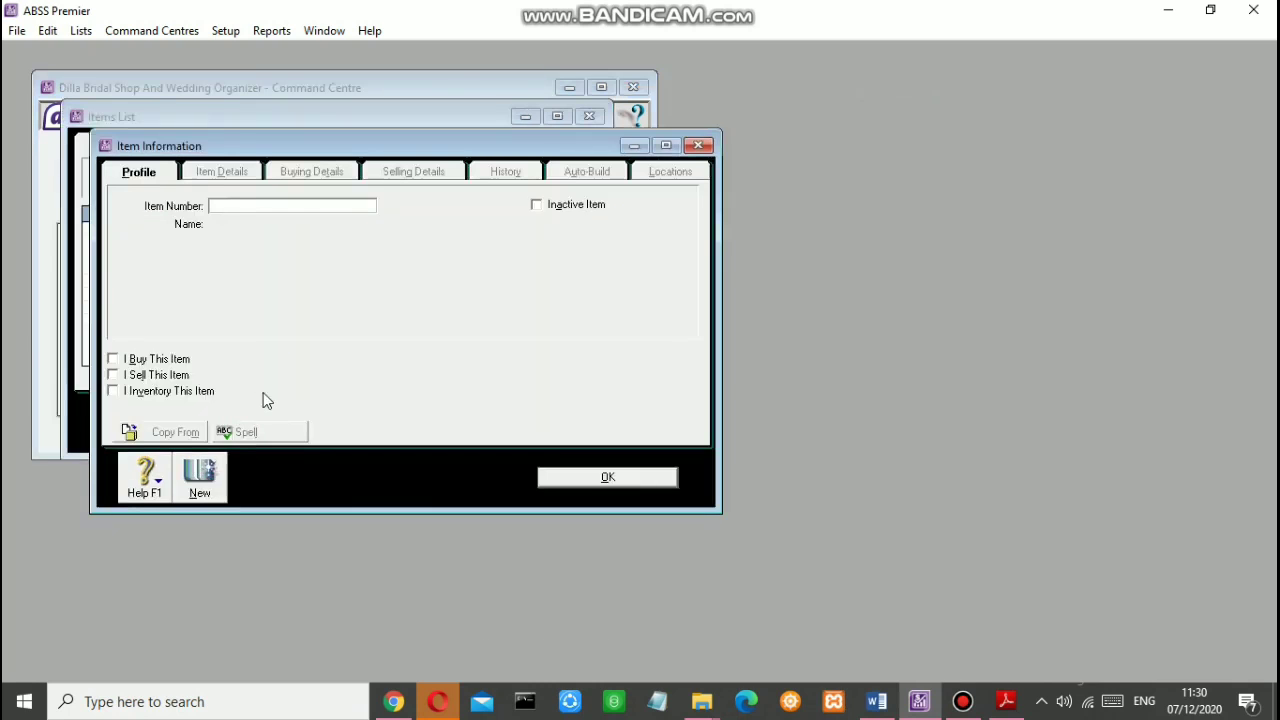
{"action": "type", "text": "GP"}
{"action": "key", "text": "Tab"}
{"action": "type", "text": "Gaun"}
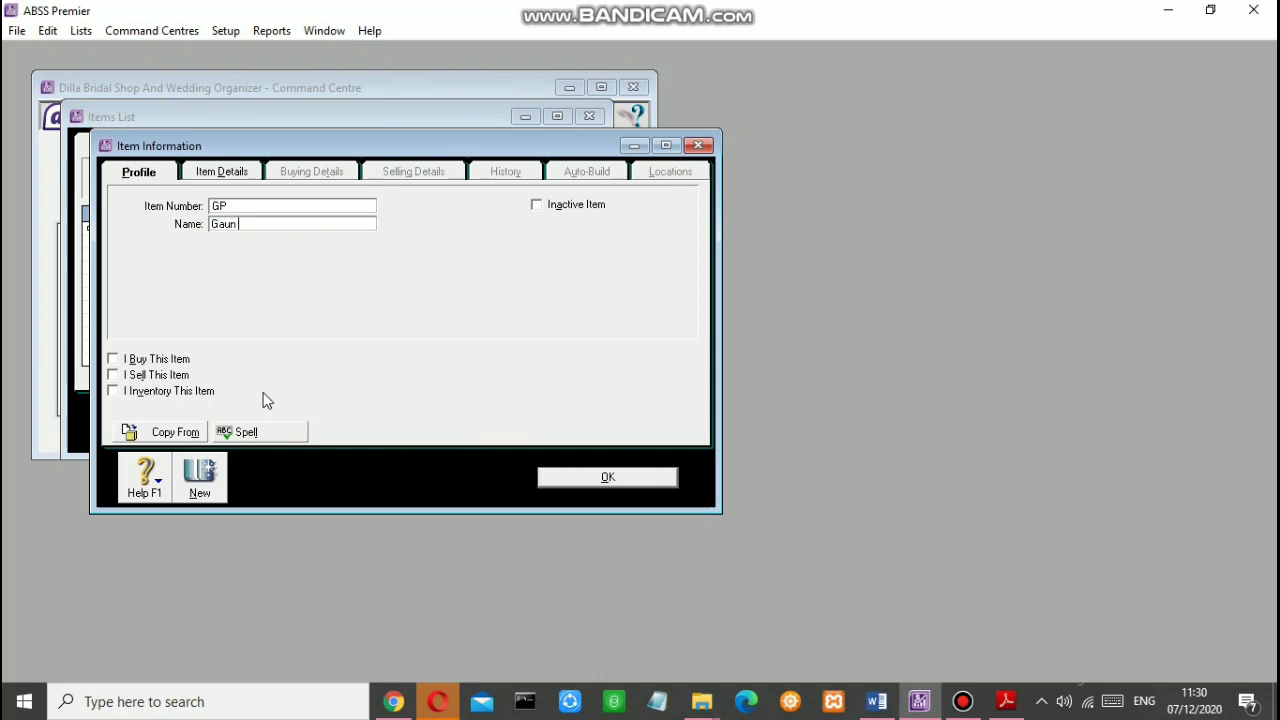
{"action": "type", "text": " Pengantin"}
{"action": "left_click", "coordinate": [127, 359]}
{"action": "left_click", "coordinate": [127, 375]}
{"action": "left_click", "coordinate": [127, 388]}
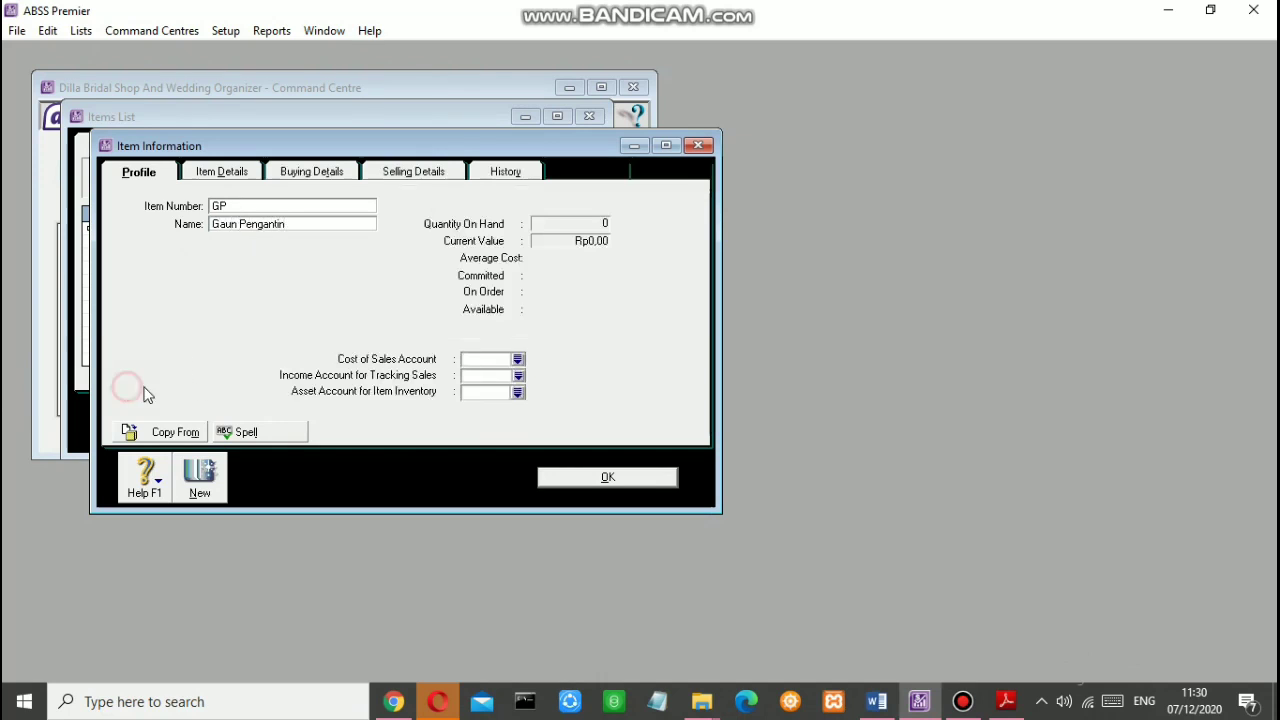
Step: Link the item to 5-1100 Dress Purchases, 4-1100 Dress Sales and 1-2310 Dresses
{"action": "left_click", "coordinate": [517, 360]}
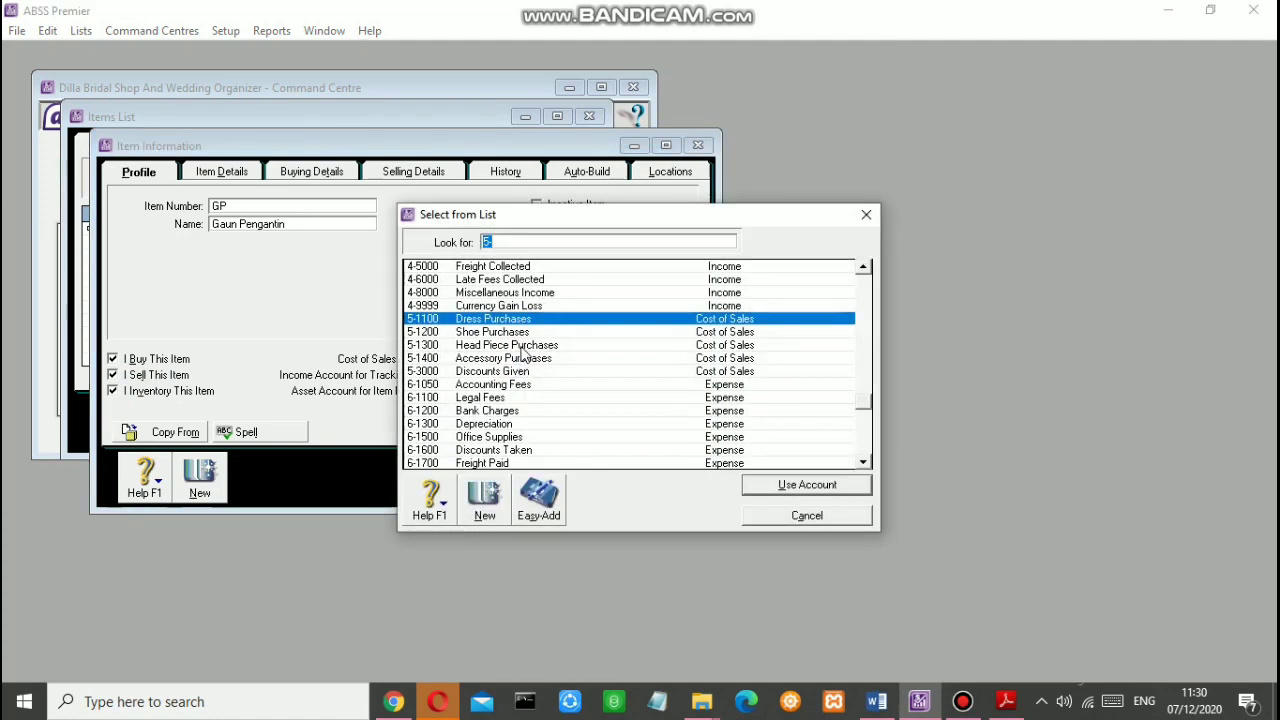
{"action": "key", "text": "Return"}
{"action": "left_click", "coordinate": [520, 377]}
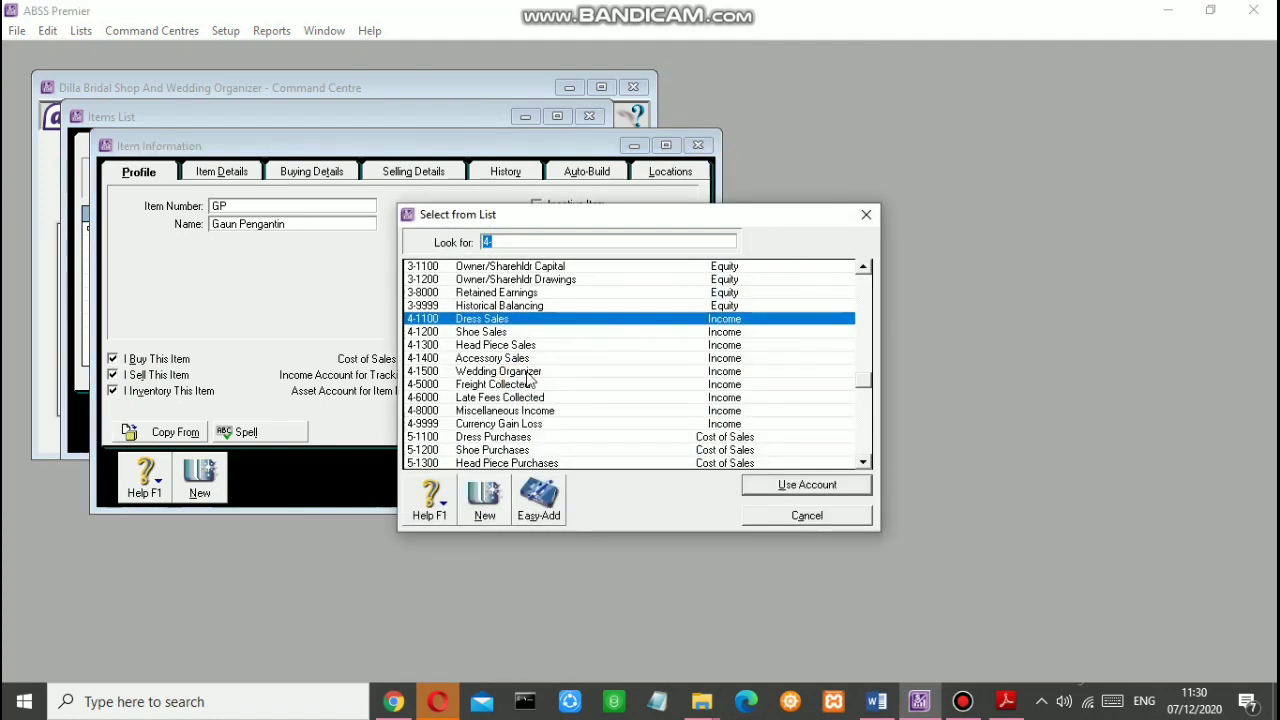
{"action": "key", "text": "Return"}
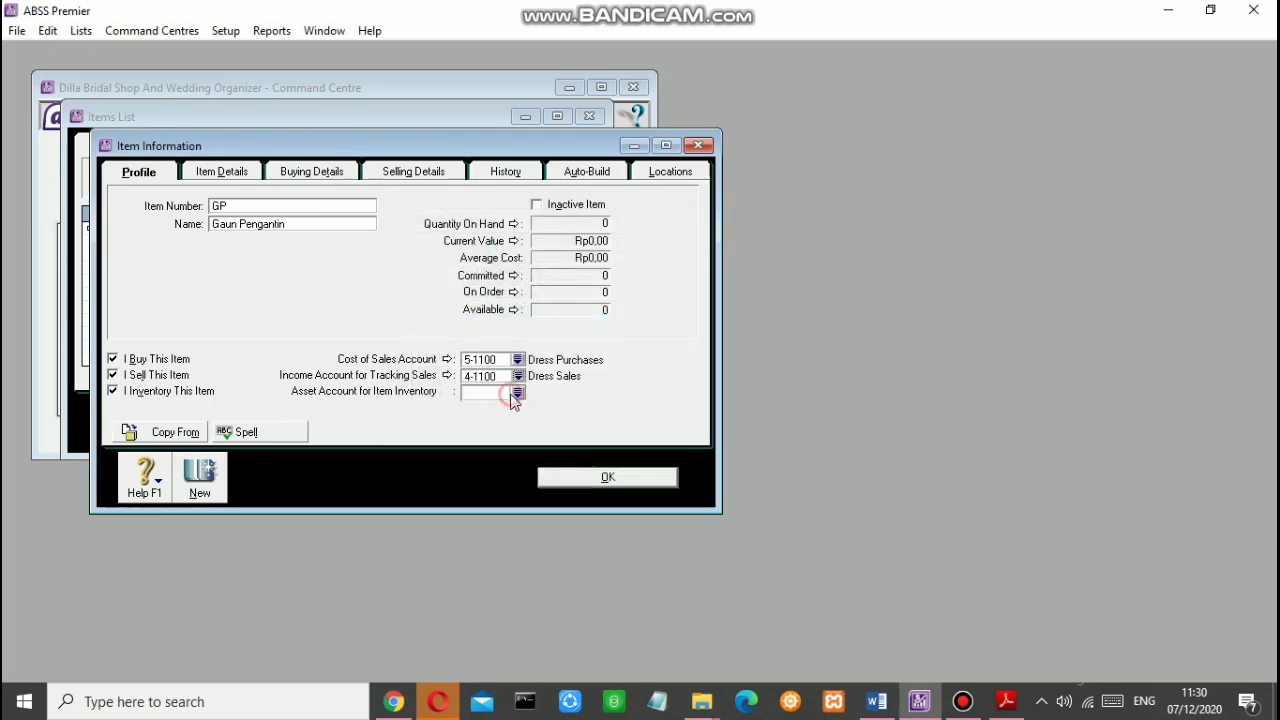
{"action": "left_click", "coordinate": [517, 393]}
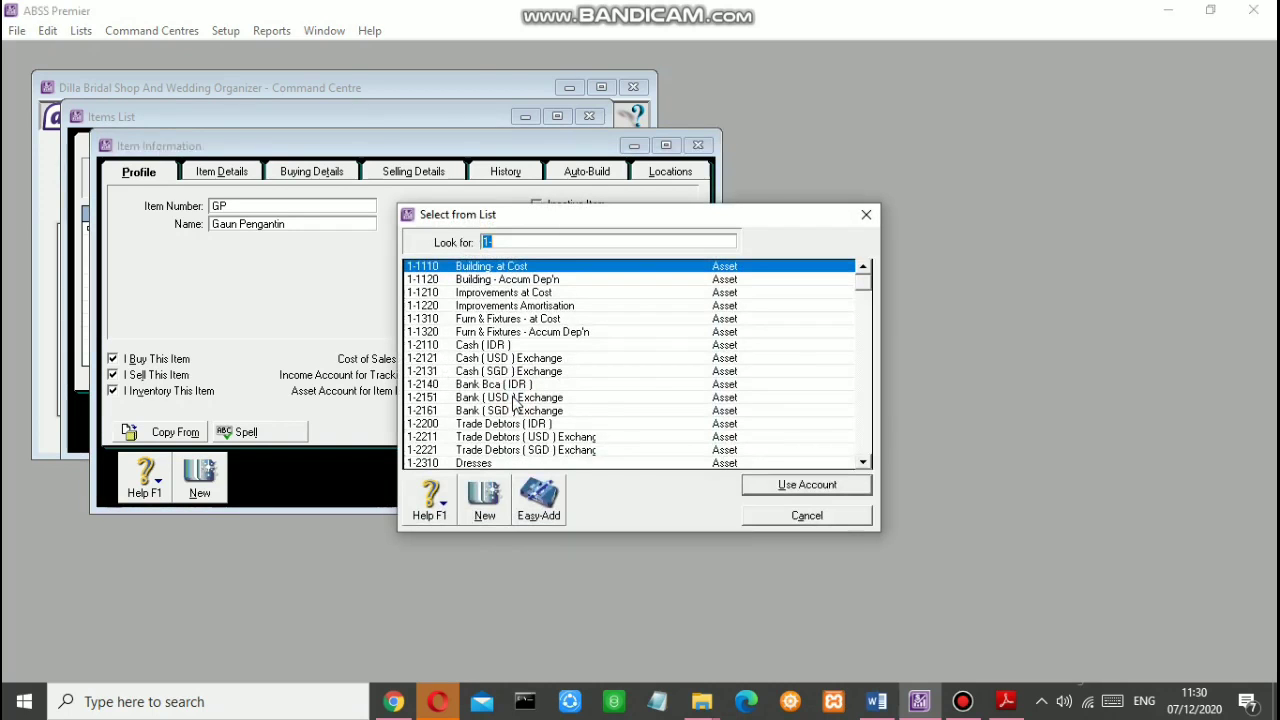
{"action": "scroll", "coordinate": [516, 401], "scroll_direction": "down", "scroll_amount": 1}
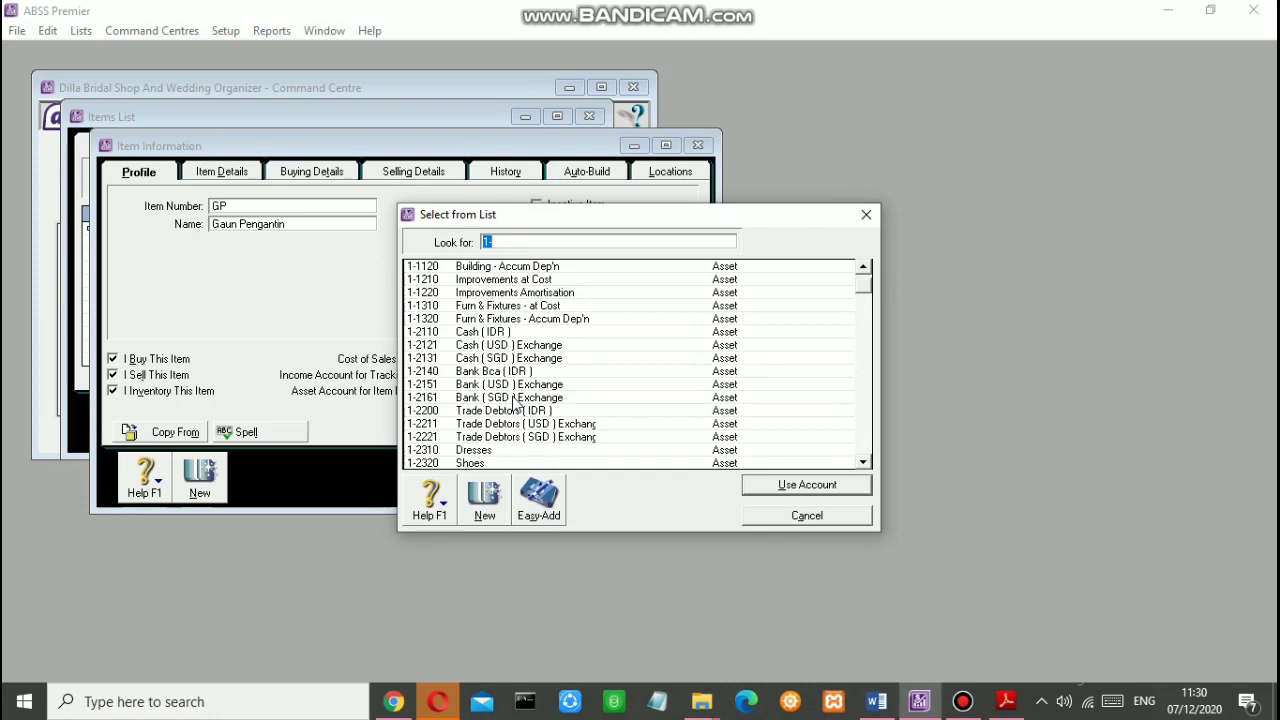
{"action": "left_click", "coordinate": [515, 451]}
{"action": "left_click", "coordinate": [768, 488]}
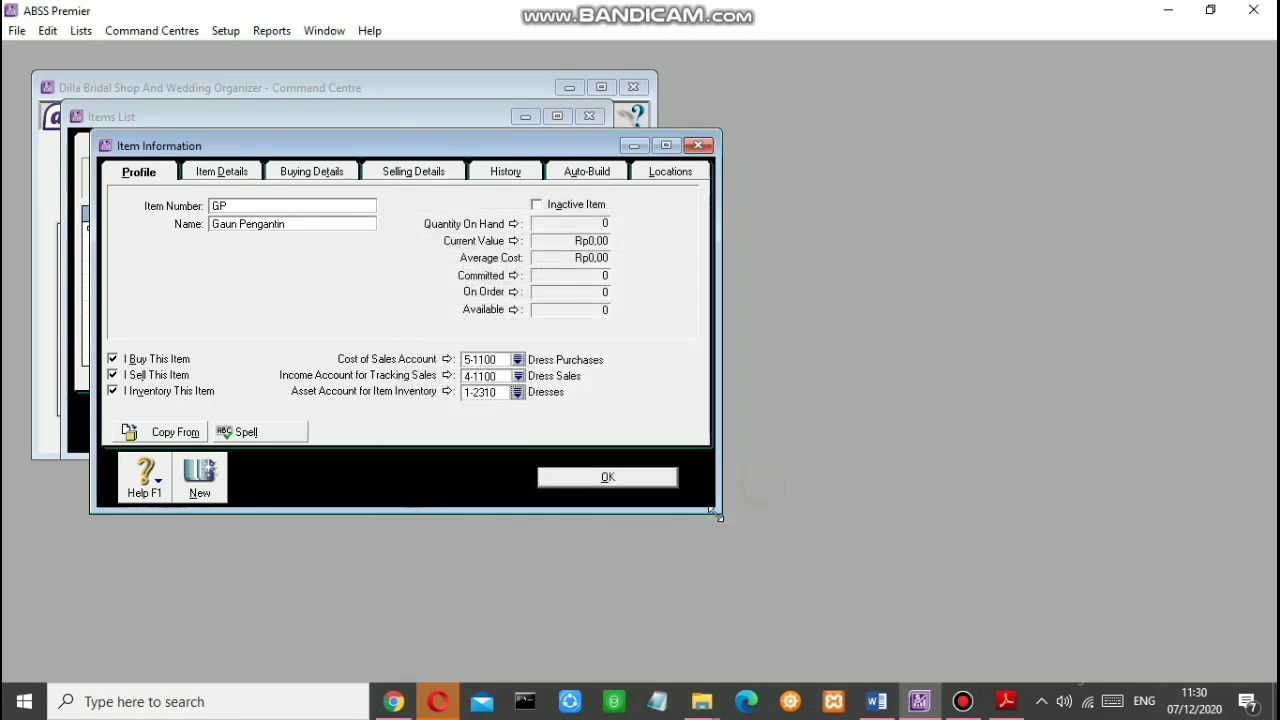
{"action": "left_click", "coordinate": [226, 174]}
Step: Give Gaun Pengantin a PCS buying unit and N-T as the tax code when bought
{"action": "left_click", "coordinate": [287, 176]}
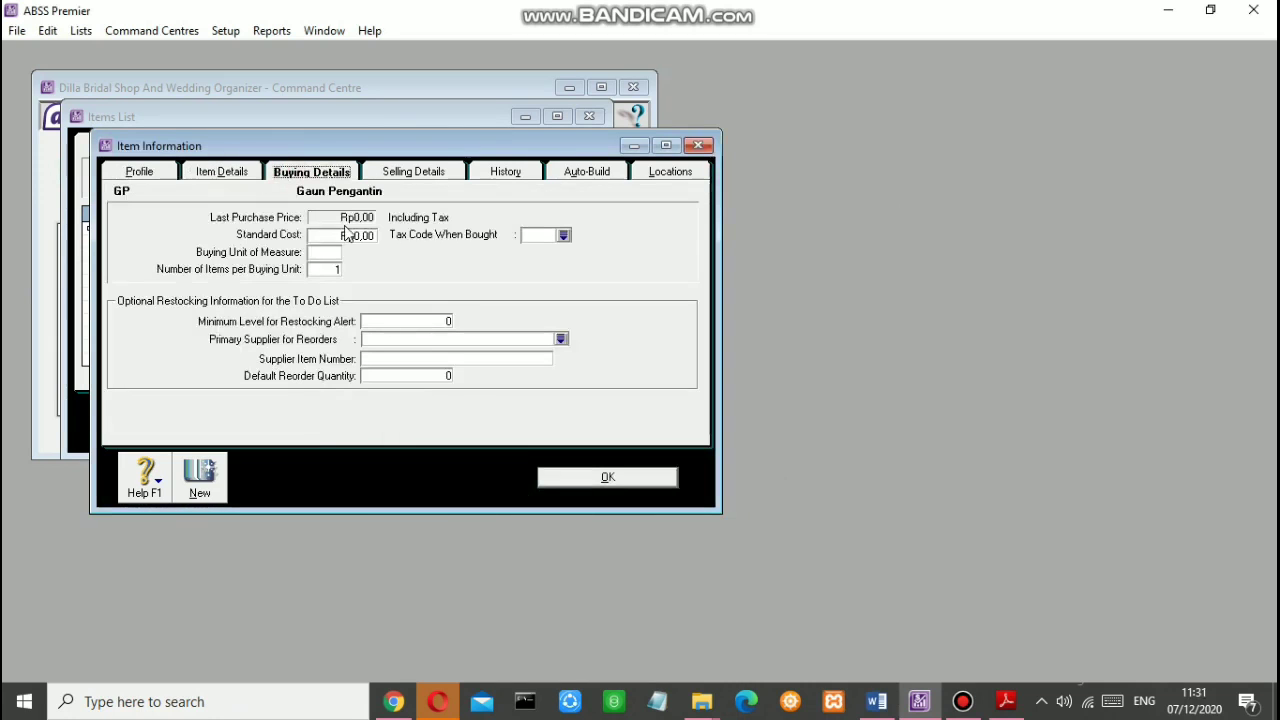
{"action": "left_click", "coordinate": [327, 254]}
{"action": "left_click", "coordinate": [563, 235]}
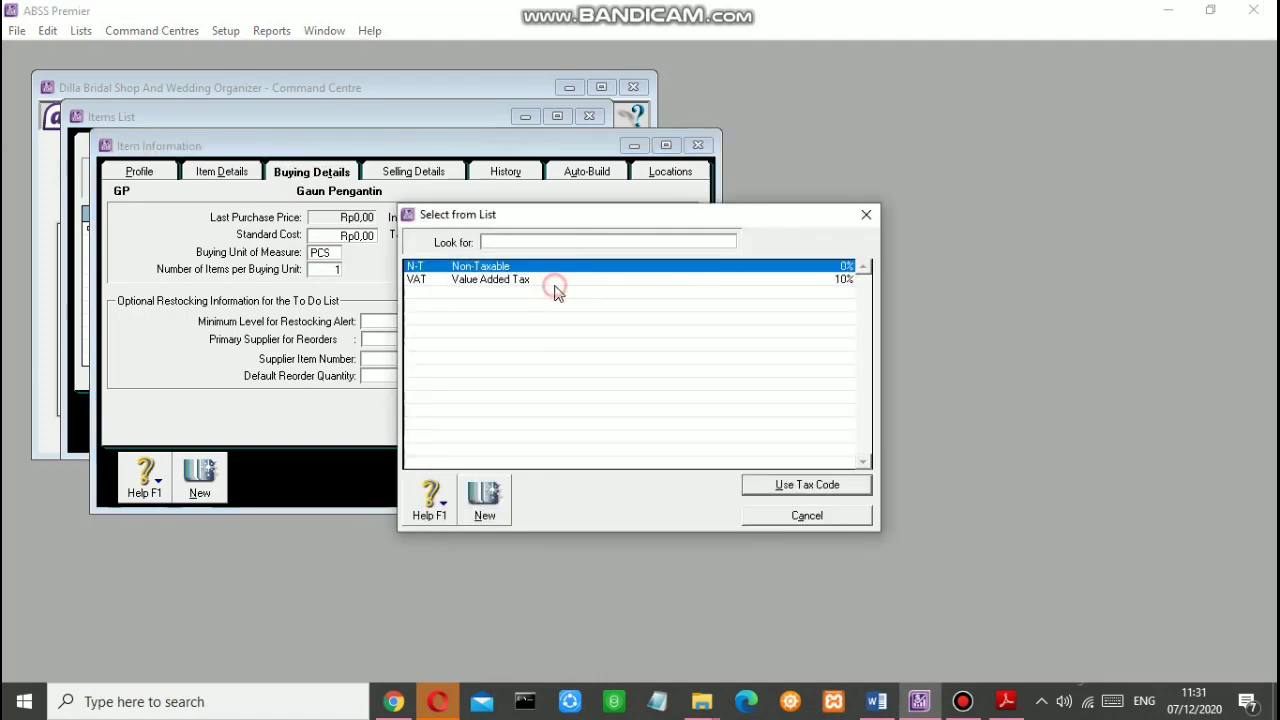
{"action": "left_click", "coordinate": [814, 483]}
Step: Set the base selling price to Rp6.000.000
{"action": "left_click", "coordinate": [403, 177]}
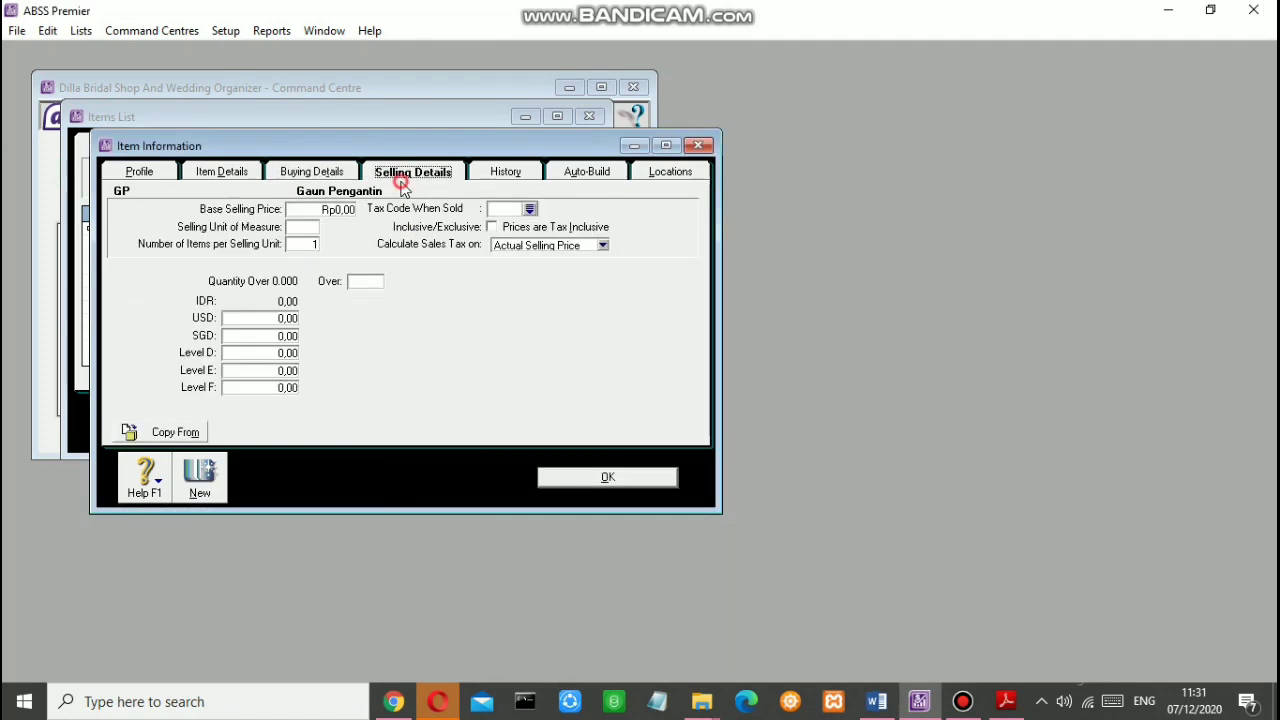
{"action": "left_click", "coordinate": [338, 210]}
{"action": "type", "text": "6.0"}
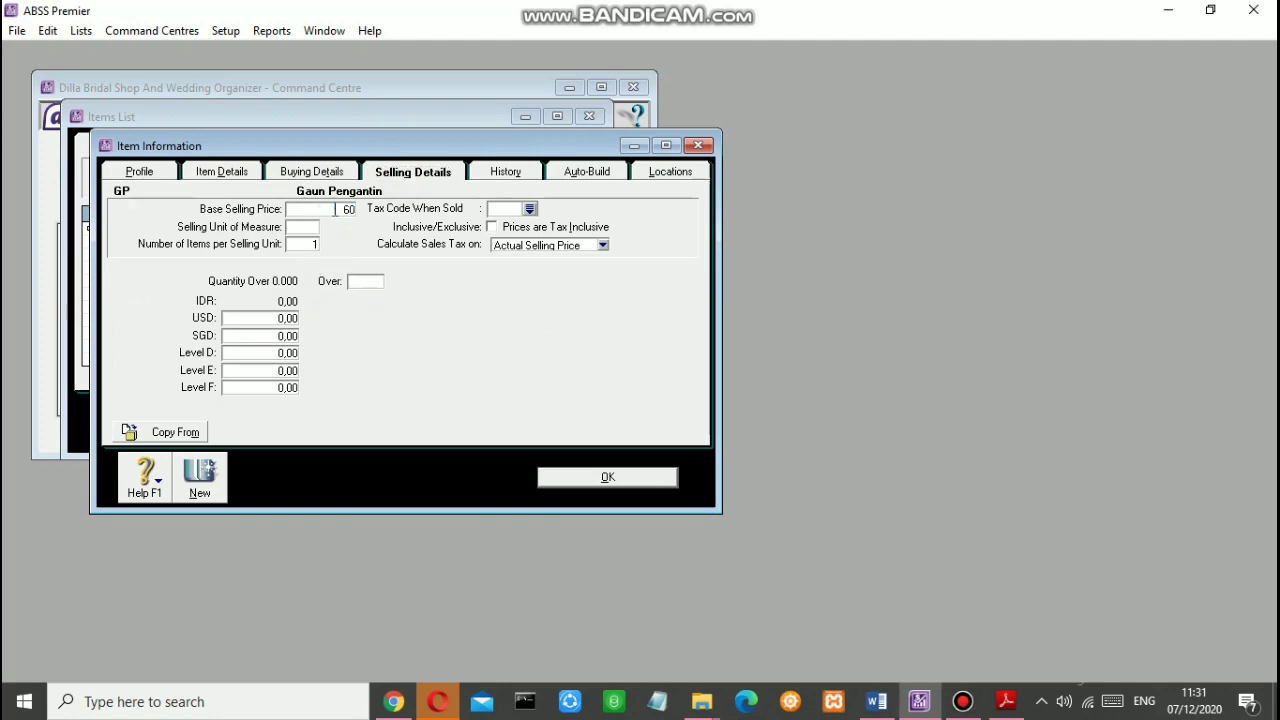
{"action": "type", "text": "00.000"}
{"action": "key", "text": "Tab"}
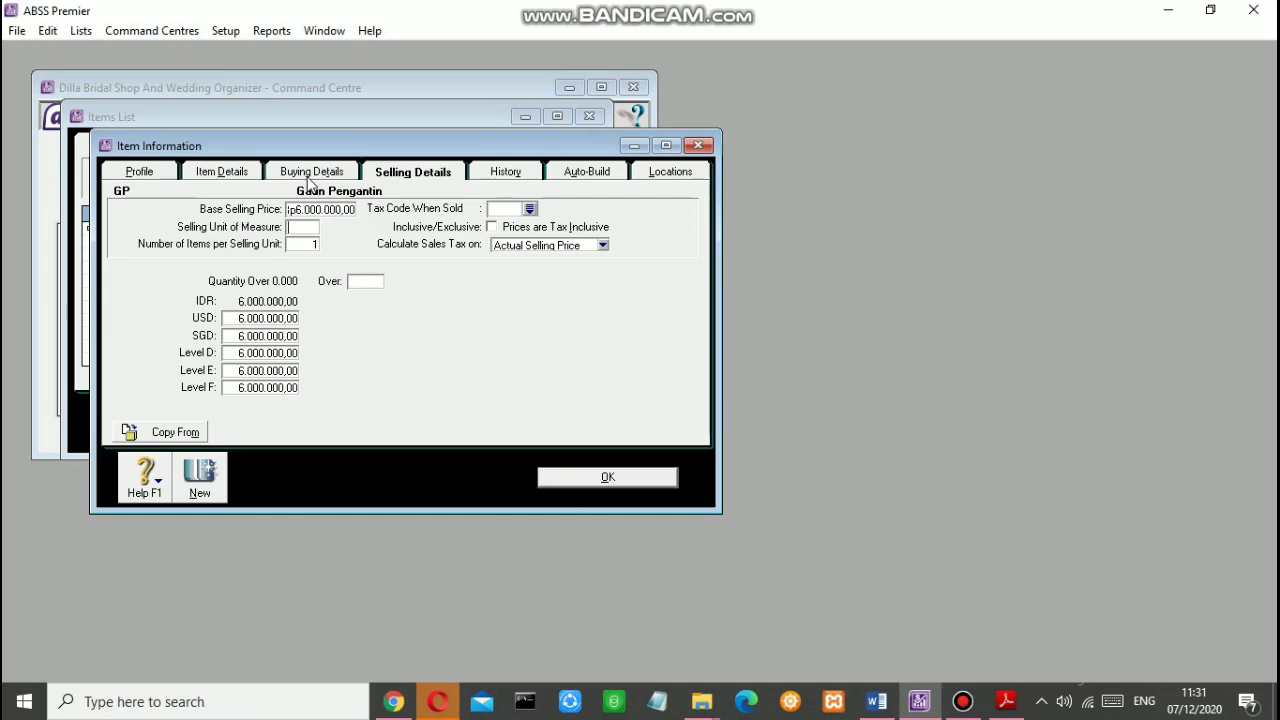
Step: Enter selling prices of USD 400 and SGD 600, with Levels D–F at 0
{"action": "left_click", "coordinate": [310, 174]}
{"action": "left_click", "coordinate": [380, 172]}
{"action": "left_click", "coordinate": [271, 318]}
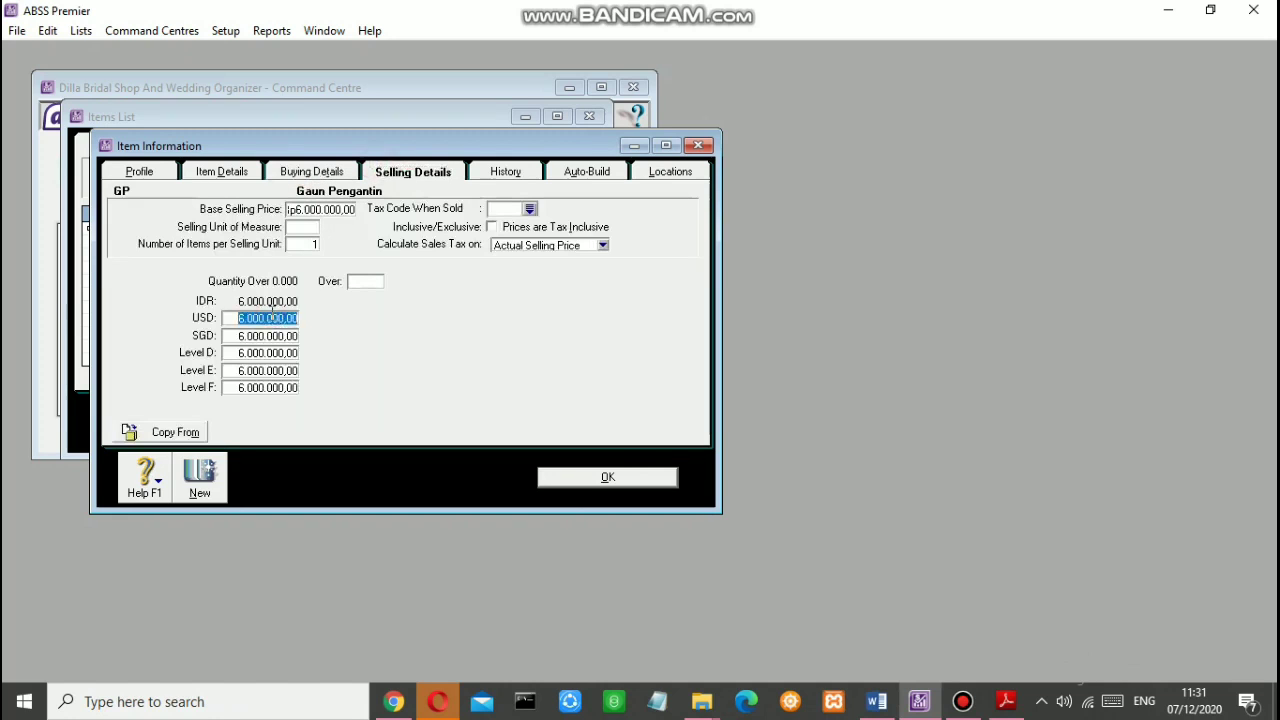
{"action": "type", "text": "400"}
{"action": "key", "text": "Tab"}
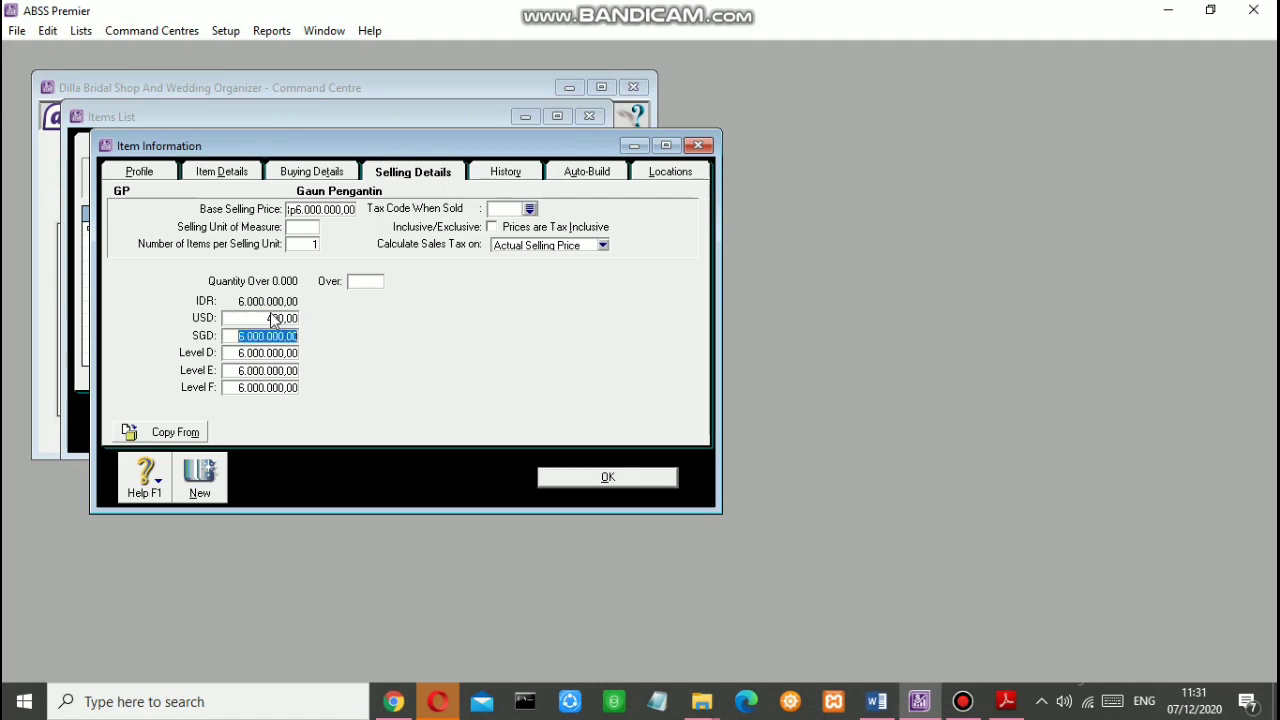
{"action": "type", "text": "600"}
{"action": "key", "text": "Tab"}
{"action": "type", "text": "0"}
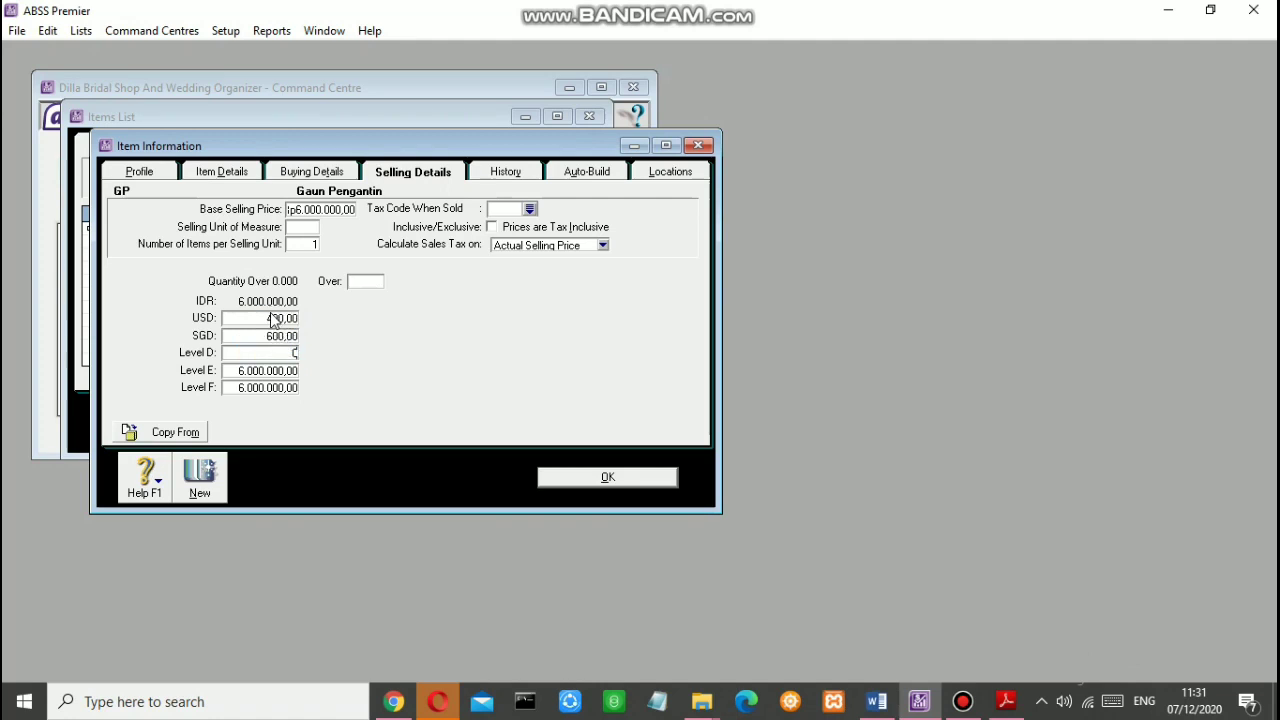
{"action": "key", "text": "Tab"}
{"action": "type", "text": "0"}
{"action": "key", "text": "Tab"}
{"action": "type", "text": "0"}
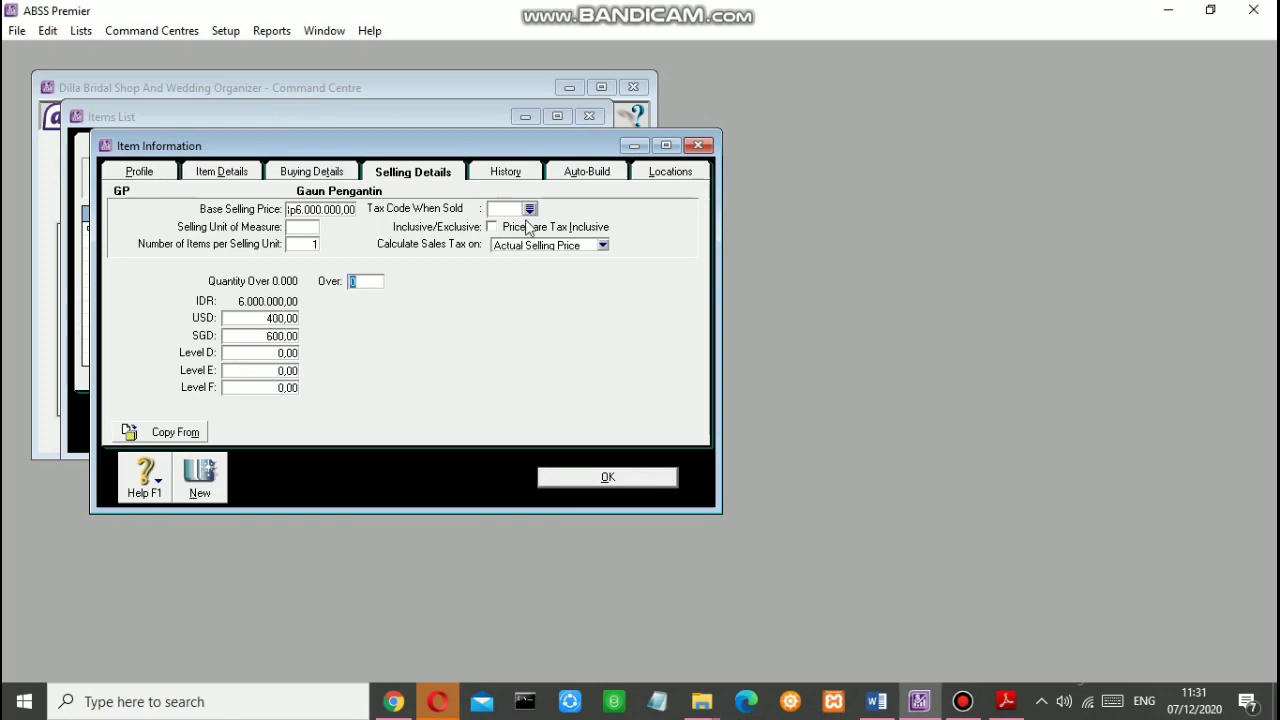
Step: Set the tax code when sold to N-T Non-Taxable
{"action": "left_click", "coordinate": [322, 176]}
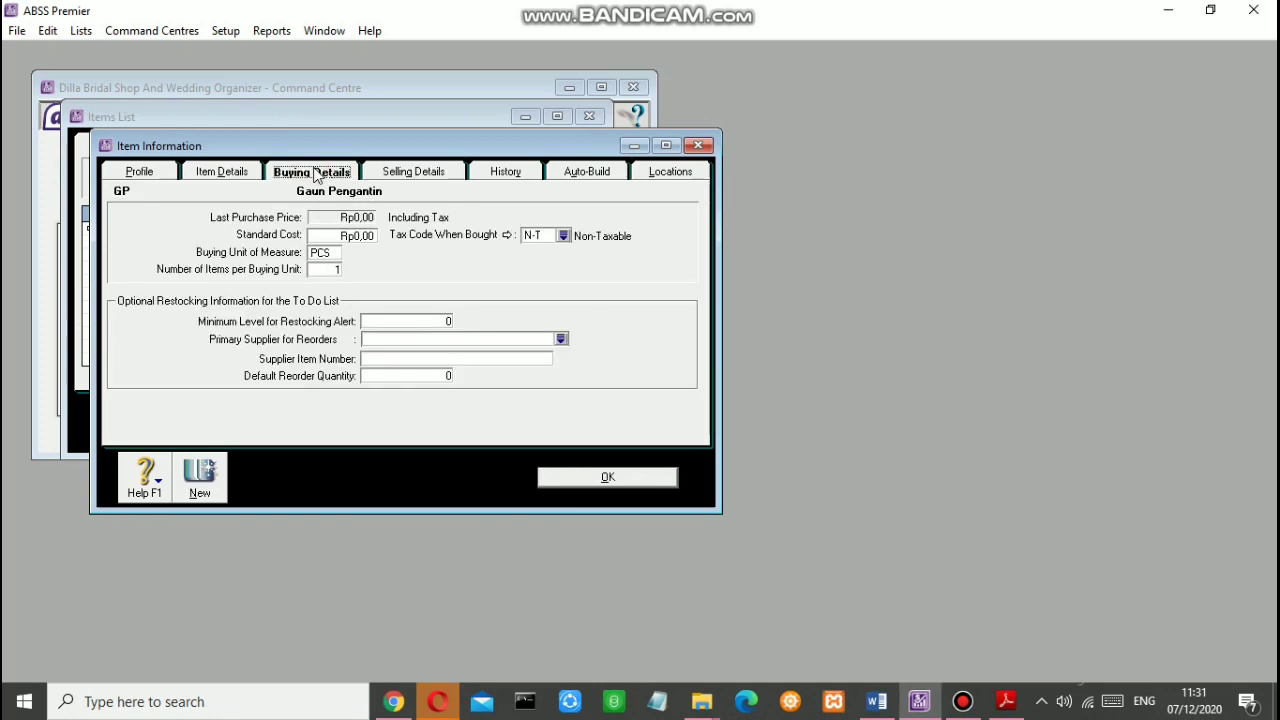
{"action": "left_click", "coordinate": [432, 178]}
{"action": "left_click", "coordinate": [529, 209]}
{"action": "left_click", "coordinate": [776, 484]}
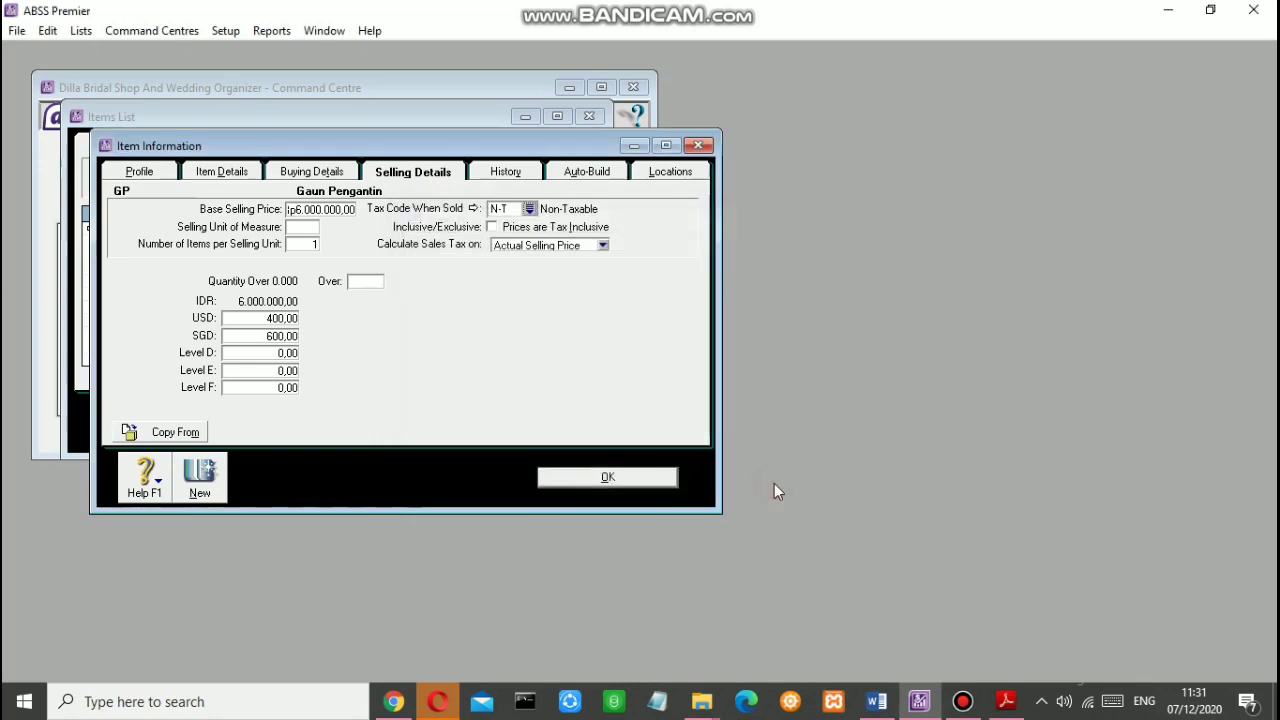
{"action": "left_click", "coordinate": [317, 173]}
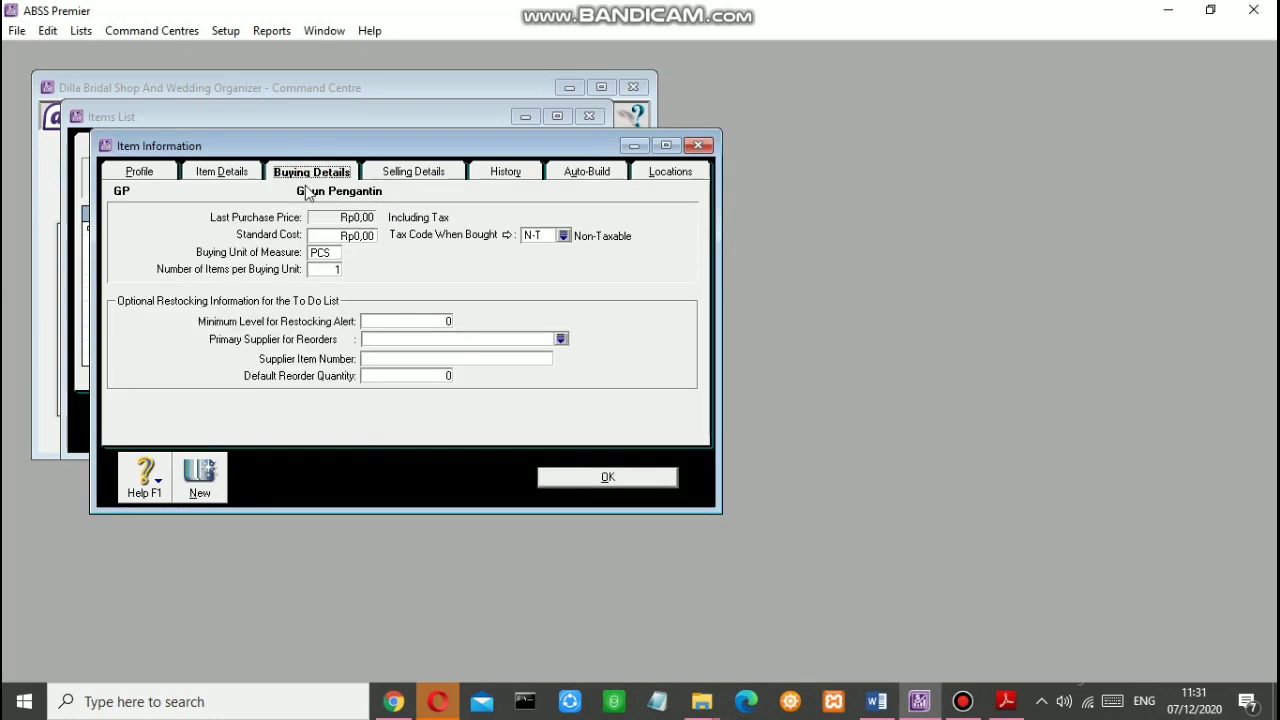
{"action": "left_click", "coordinate": [208, 480]}
Step: Create new item SP 'Sepatu Pengantin'
{"action": "type", "text": "sp"}
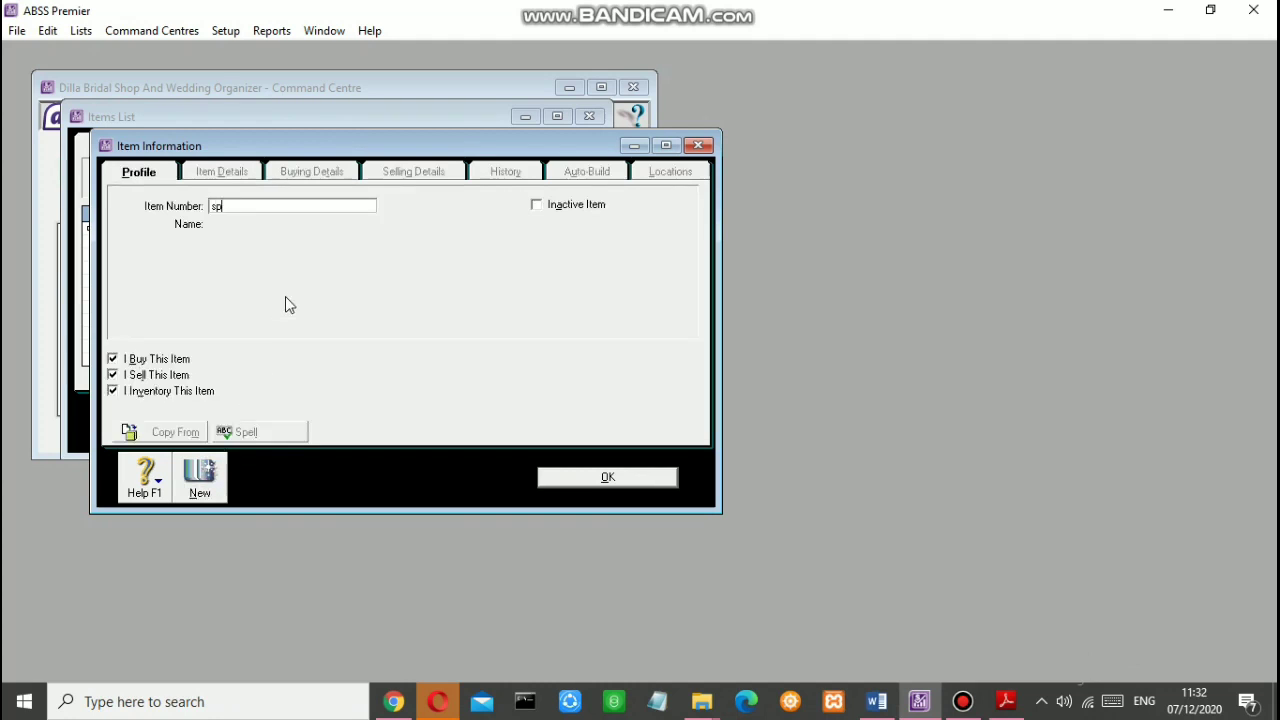
{"action": "key", "text": "BackSpace"}
{"action": "key", "text": "BackSpace"}
{"action": "type", "text": "SP"}
{"action": "key", "text": "Tab"}
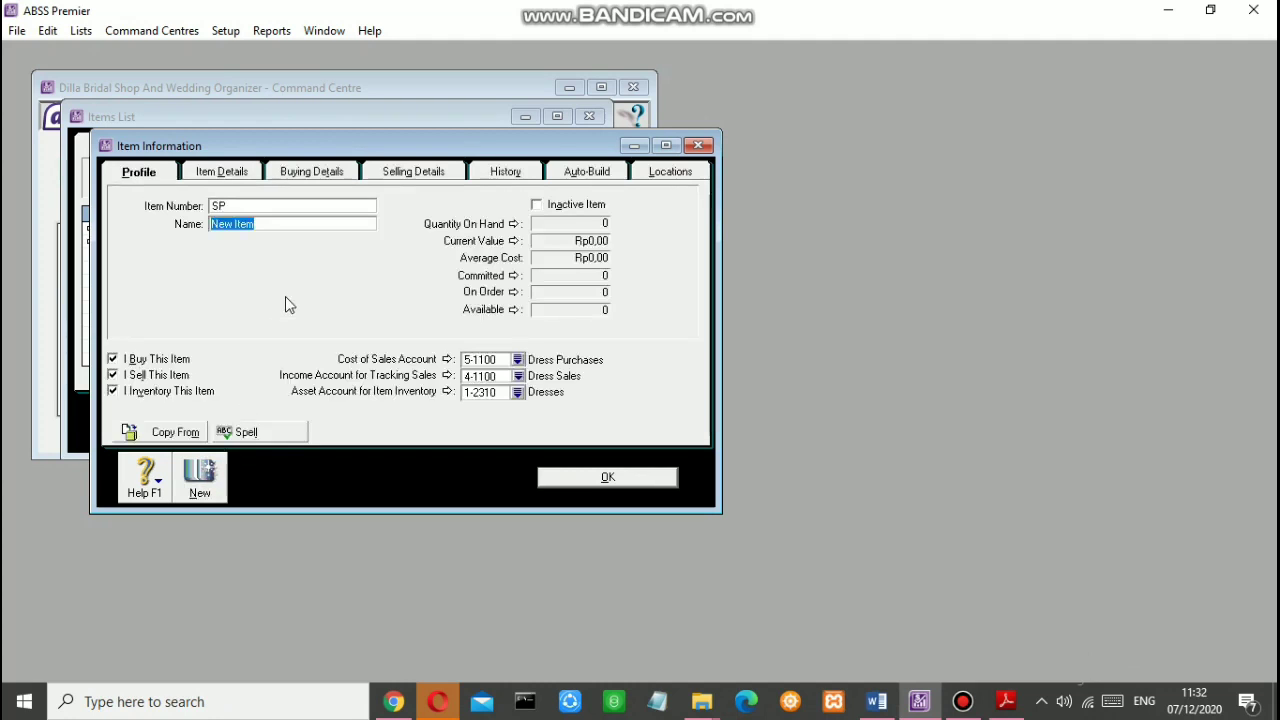
{"action": "type", "text": "Se"}
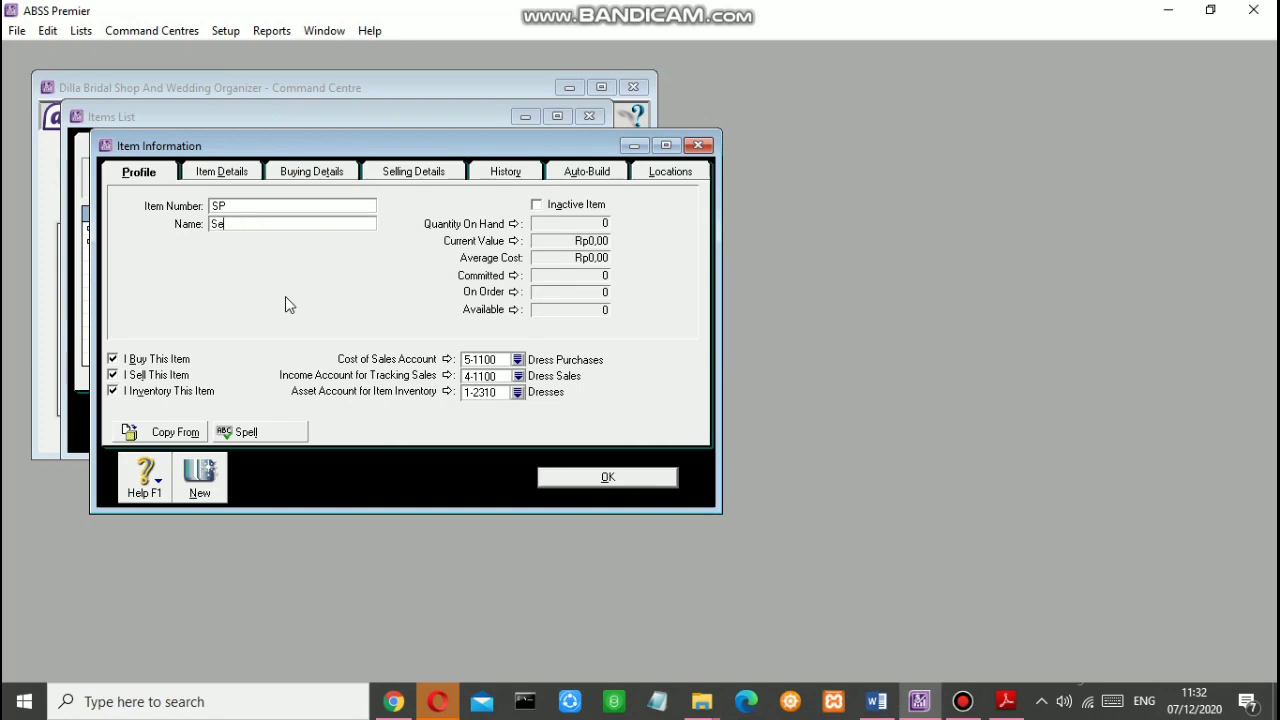
{"action": "type", "text": "patu Pengantin"}
Step: Link Sepatu Pengantin to 5-1200 Shoe Purchases, 4-1200 Shoe Sales and 1-2320 Shoes
{"action": "left_click", "coordinate": [517, 359]}
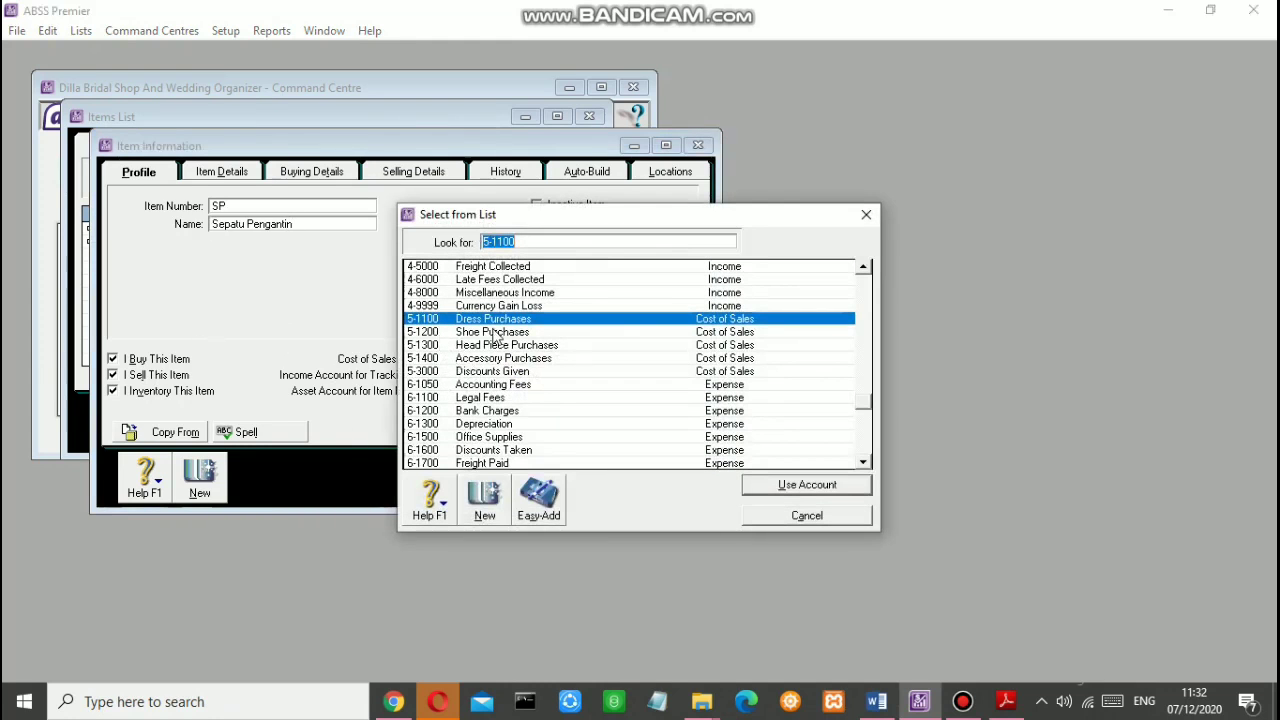
{"action": "left_click", "coordinate": [494, 336]}
{"action": "left_click", "coordinate": [782, 482]}
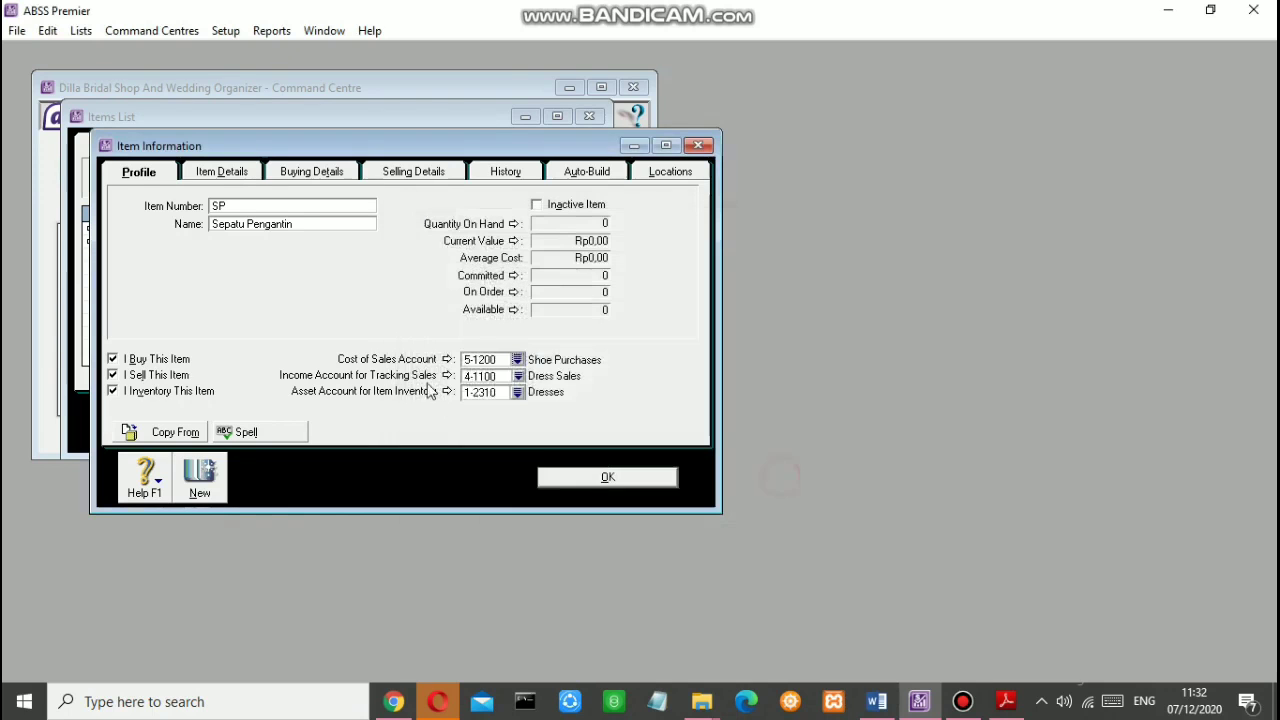
{"action": "left_click", "coordinate": [517, 375]}
{"action": "left_click", "coordinate": [494, 331]}
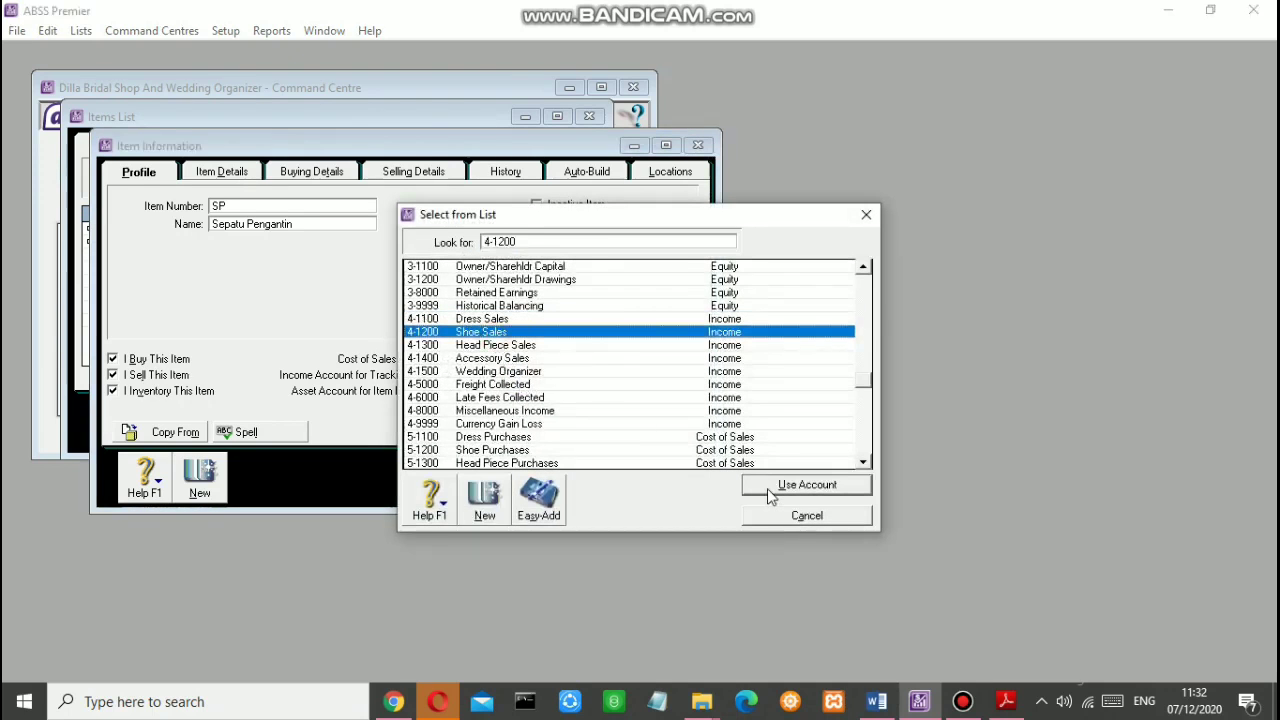
{"action": "left_click", "coordinate": [771, 497]}
{"action": "left_click", "coordinate": [517, 391]}
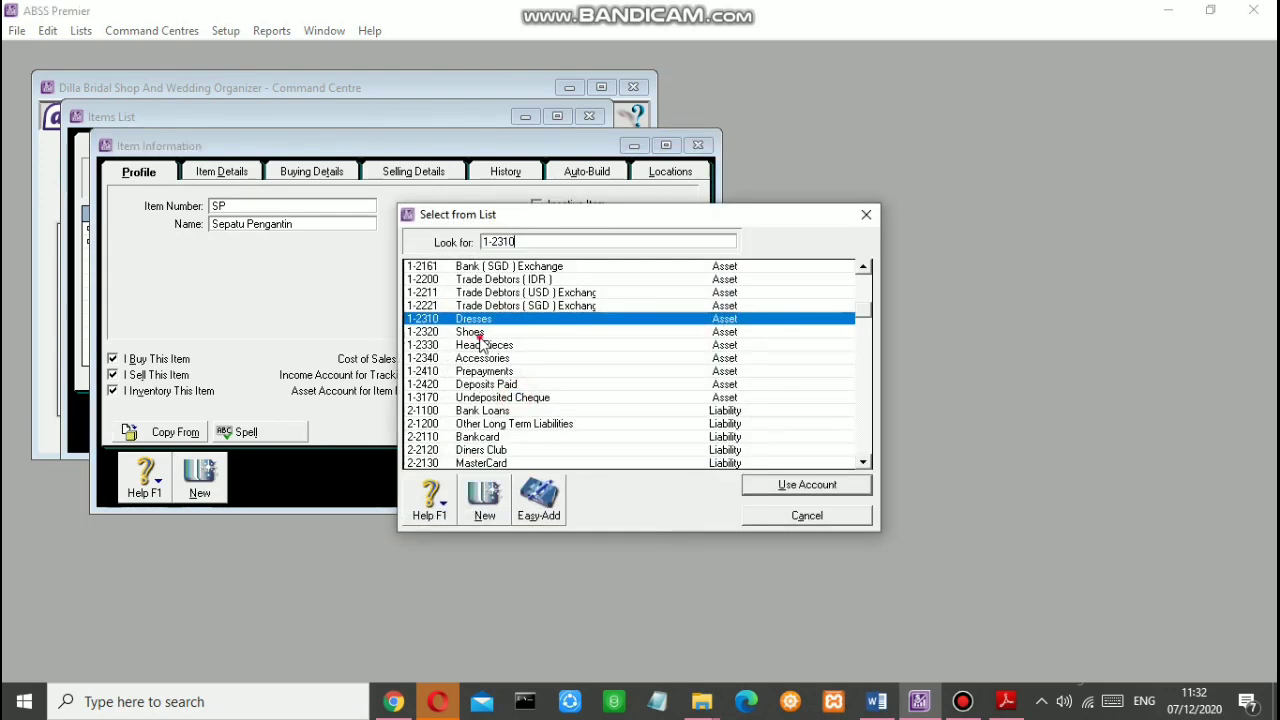
{"action": "left_click", "coordinate": [479, 334]}
{"action": "left_click", "coordinate": [750, 484]}
Step: Set Sepatu Pengantin's base selling price to Rp5.800.000
{"action": "left_click", "coordinate": [311, 176]}
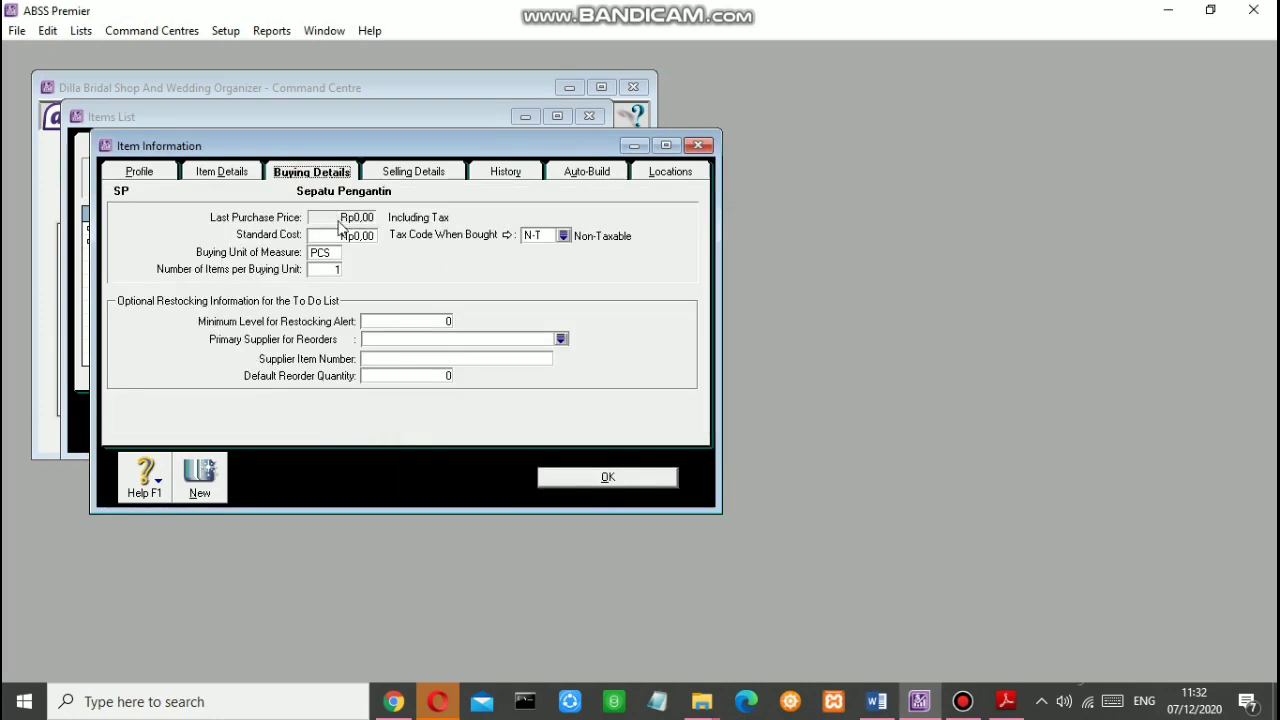
{"action": "left_click", "coordinate": [410, 174]}
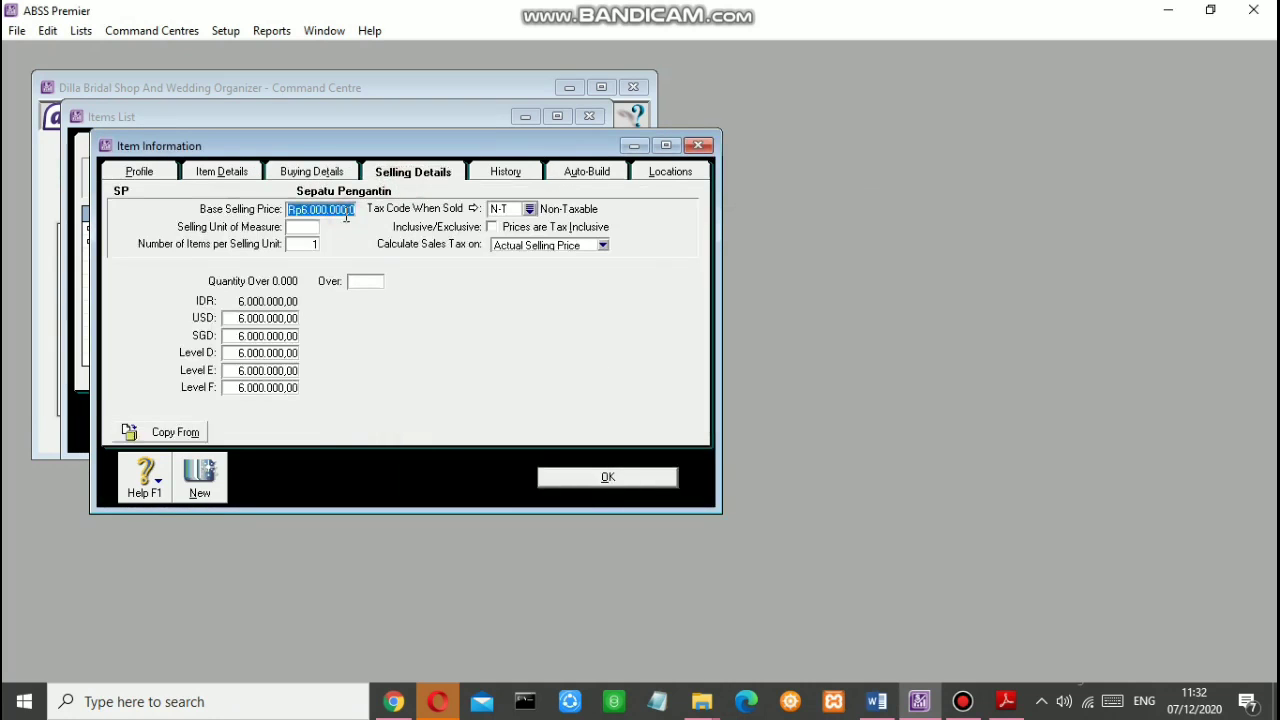
{"action": "key", "text": "BackSpace"}
{"action": "type", "text": "5.800.000"}
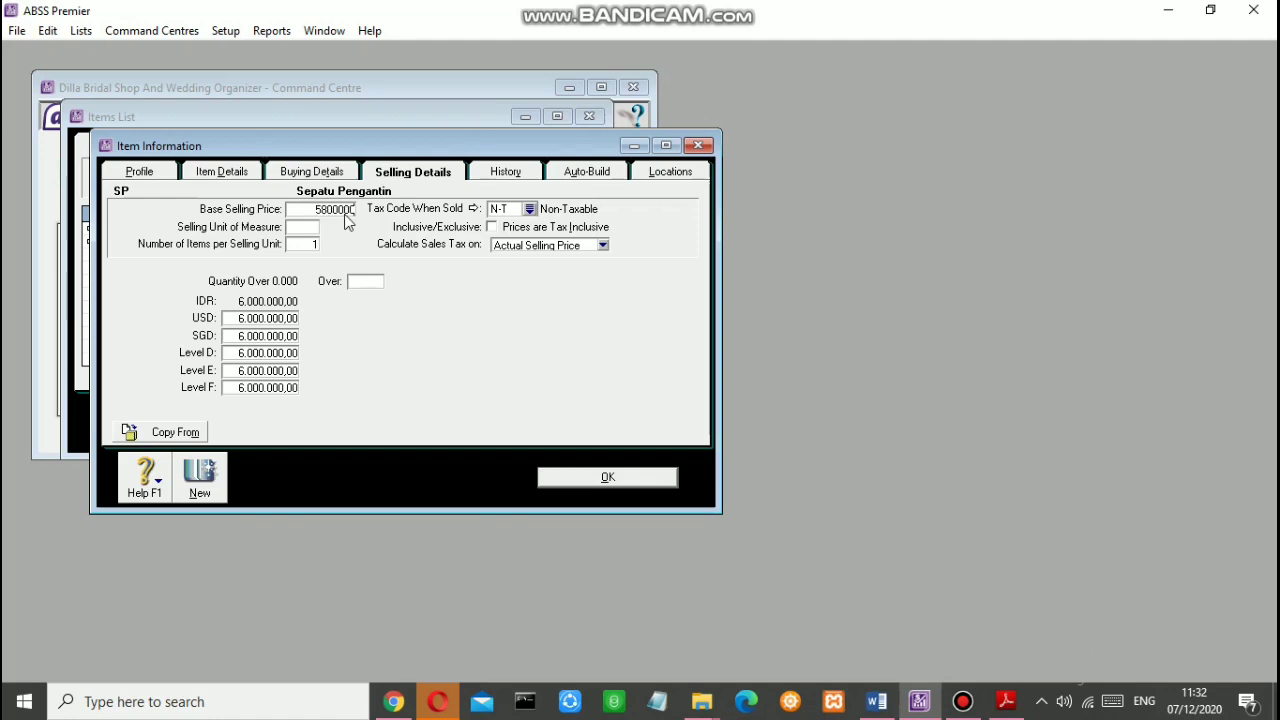
{"action": "key", "text": "Tab"}
{"action": "key", "text": "Tab"}
Step: Enter selling prices of USD 386,70 and SGD 580, with Levels D–F at 0
{"action": "left_click", "coordinate": [265, 320]}
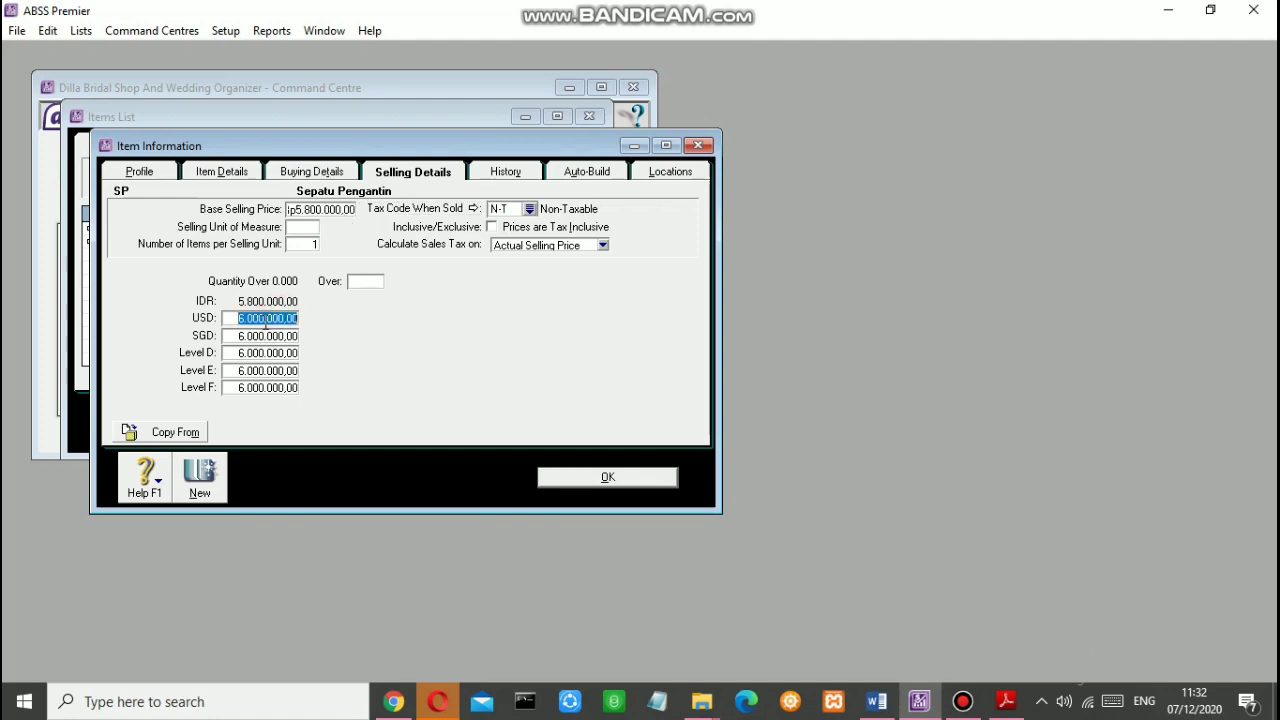
{"action": "type", "text": "386,7"}
{"action": "key", "text": "Tab"}
{"action": "type", "text": "380"}
{"action": "key", "text": "Tab"}
{"action": "type", "text": "0"}
{"action": "key", "text": "Tab"}
{"action": "type", "text": "0"}
{"action": "key", "text": "Tab"}
{"action": "type", "text": "0"}
{"action": "key", "text": "Tab"}
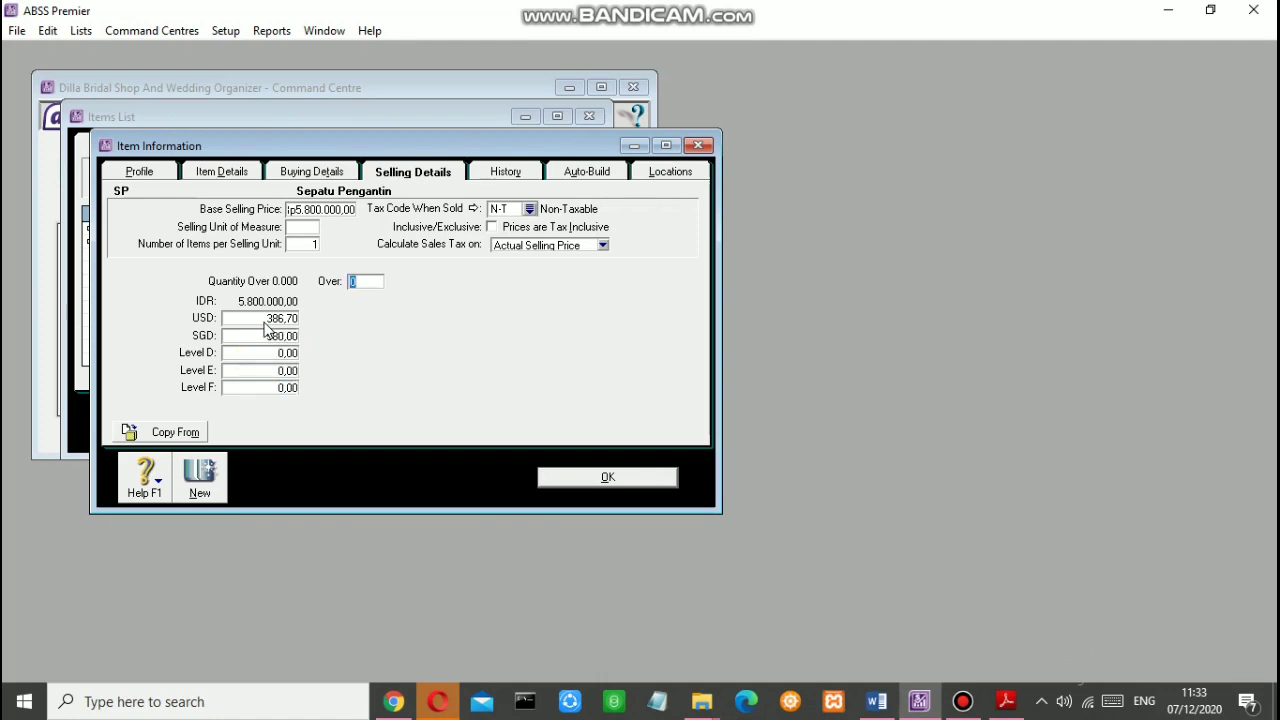
{"action": "left_click", "coordinate": [300, 172]}
{"action": "left_click", "coordinate": [372, 176]}
Step: Create new item KL 'Kalung'
{"action": "left_click", "coordinate": [197, 487]}
{"action": "type", "text": "KL"}
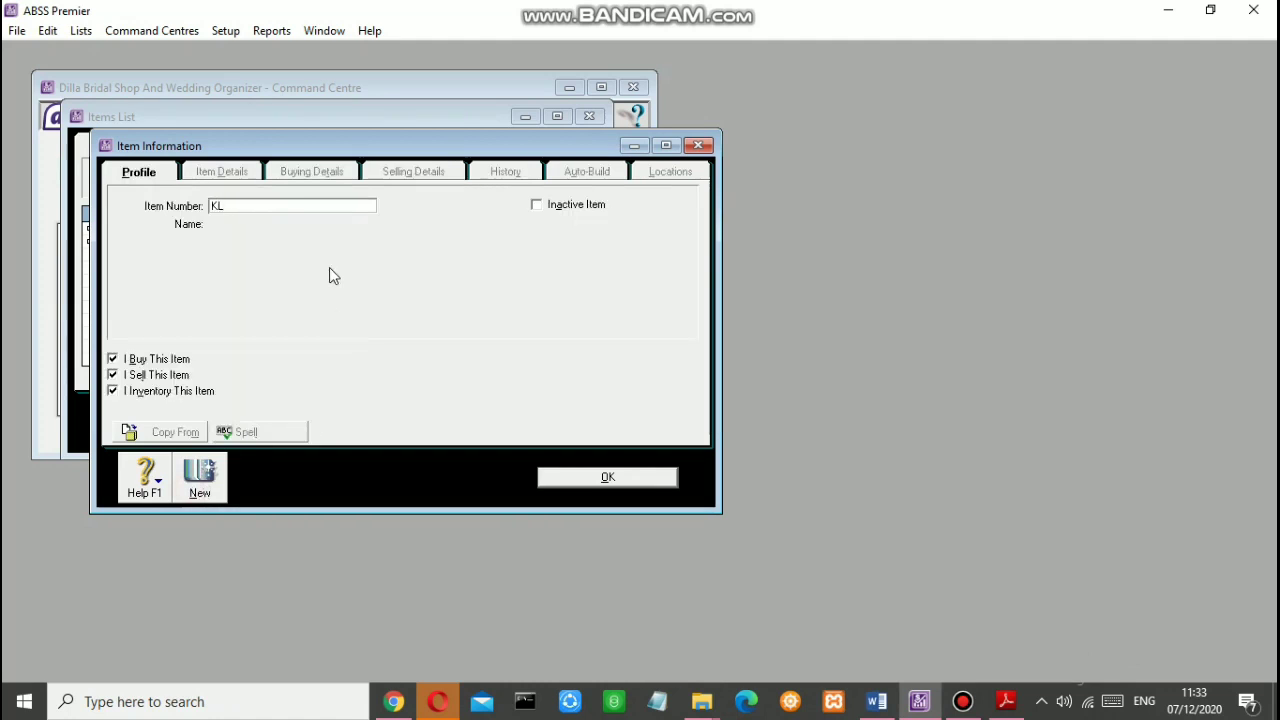
{"action": "key", "text": "Tab"}
{"action": "type", "text": "Kalung"}
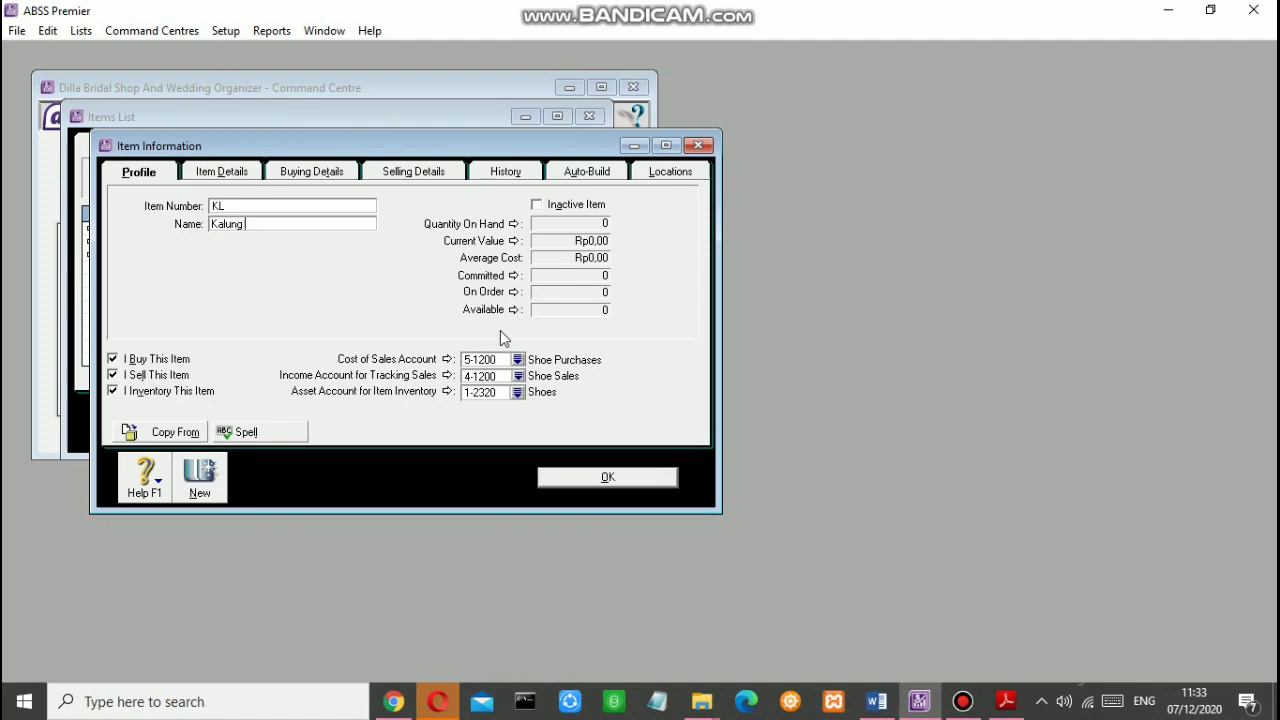
Step: Link Kalung to 5-1400 Accessory Purchases, 4-1400 Accessory Sales and 1-2340 Accessories
{"action": "left_click", "coordinate": [517, 359]}
{"action": "left_click", "coordinate": [476, 348]}
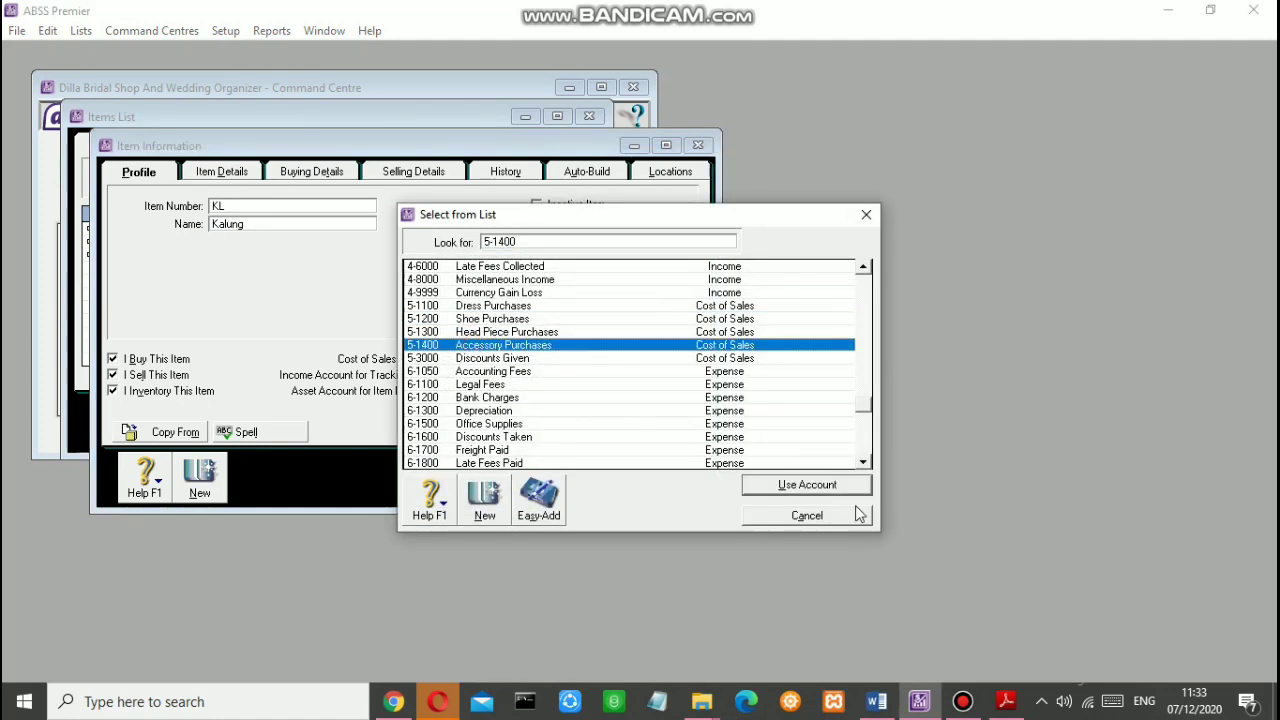
{"action": "left_click", "coordinate": [828, 486]}
{"action": "left_click", "coordinate": [517, 377]}
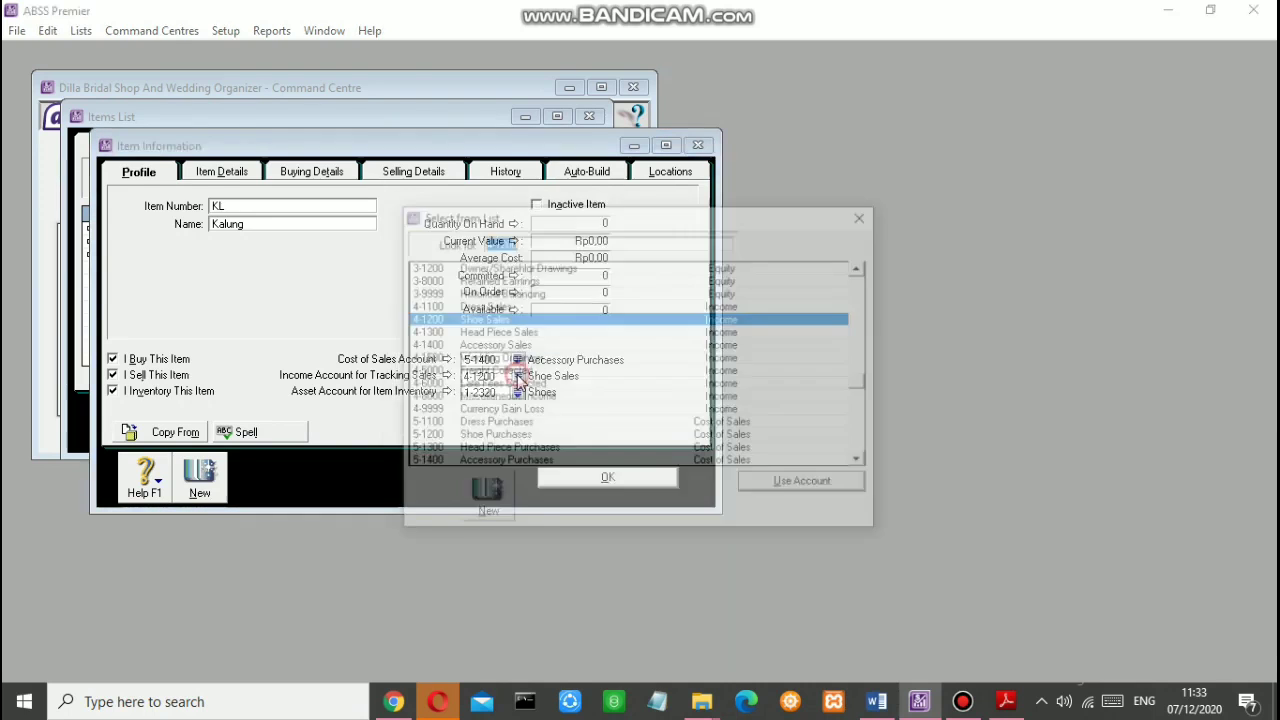
{"action": "left_click", "coordinate": [490, 345]}
{"action": "left_click", "coordinate": [800, 482]}
{"action": "left_click", "coordinate": [517, 392]}
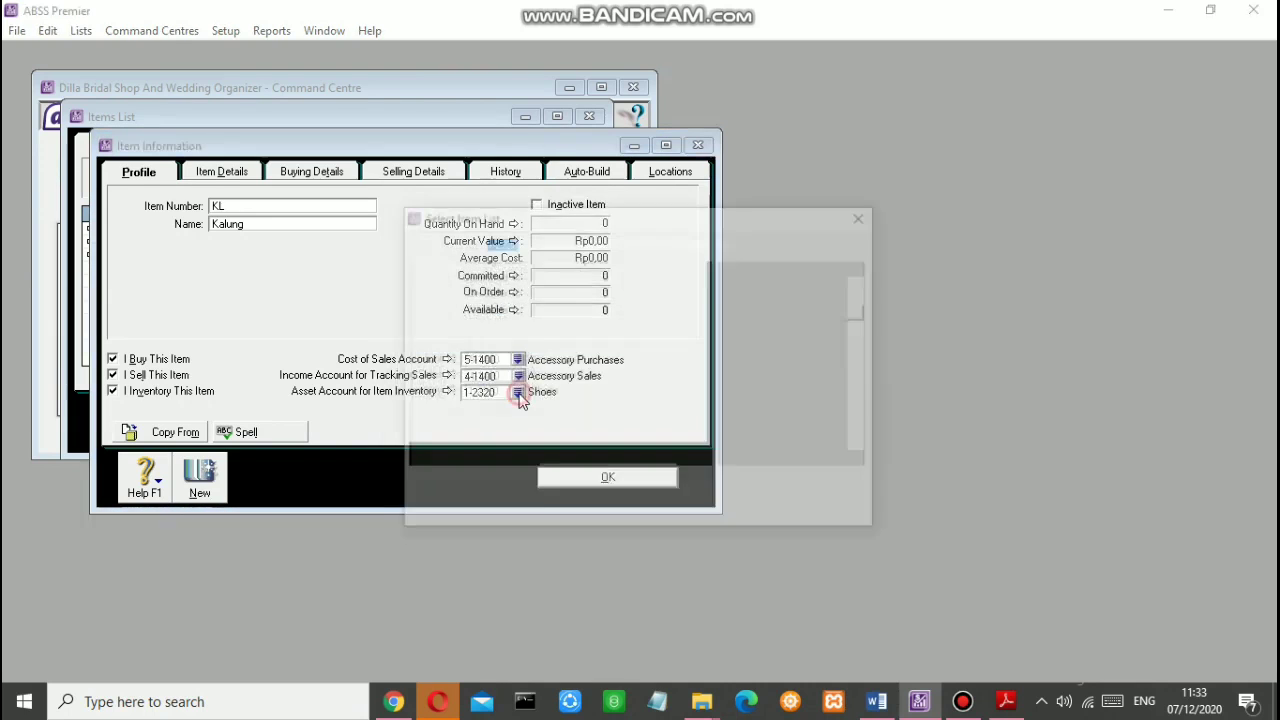
{"action": "left_click", "coordinate": [484, 343]}
{"action": "left_click", "coordinate": [780, 487]}
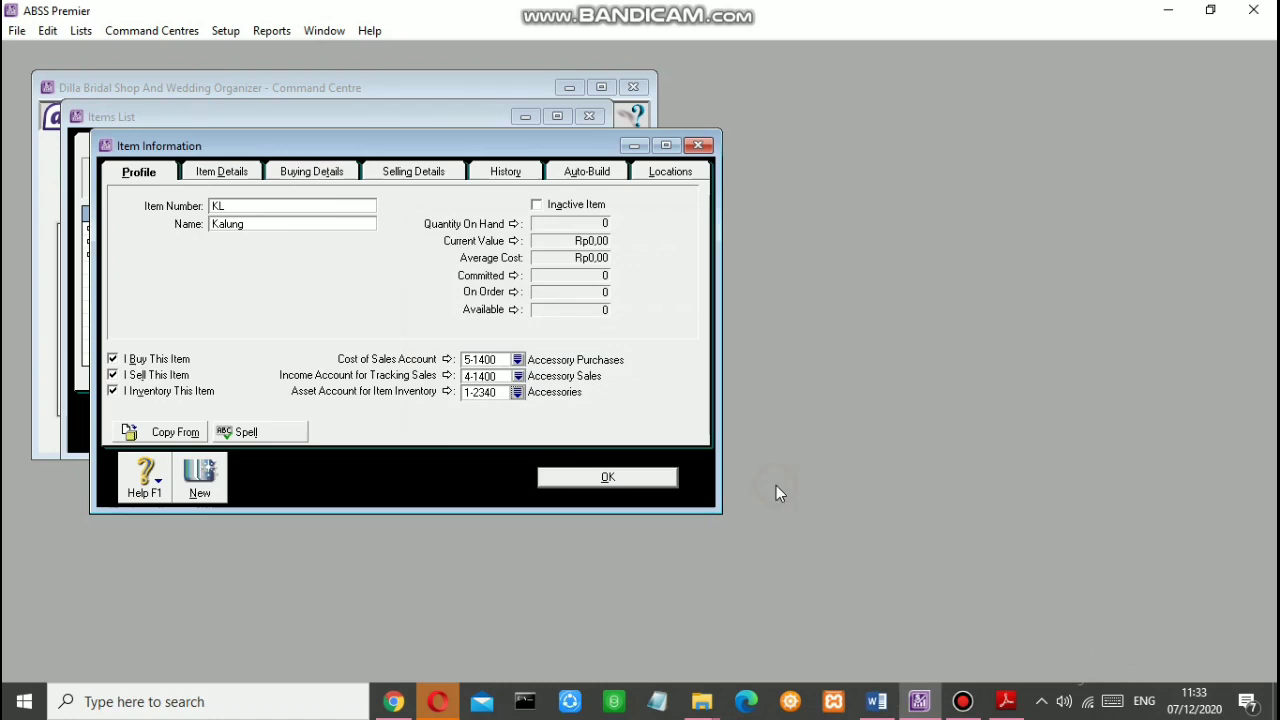
Step: Set Kalung's base selling price to Rp4.000.000
{"action": "left_click", "coordinate": [312, 171]}
{"action": "left_click", "coordinate": [402, 172]}
{"action": "left_click", "coordinate": [315, 209]}
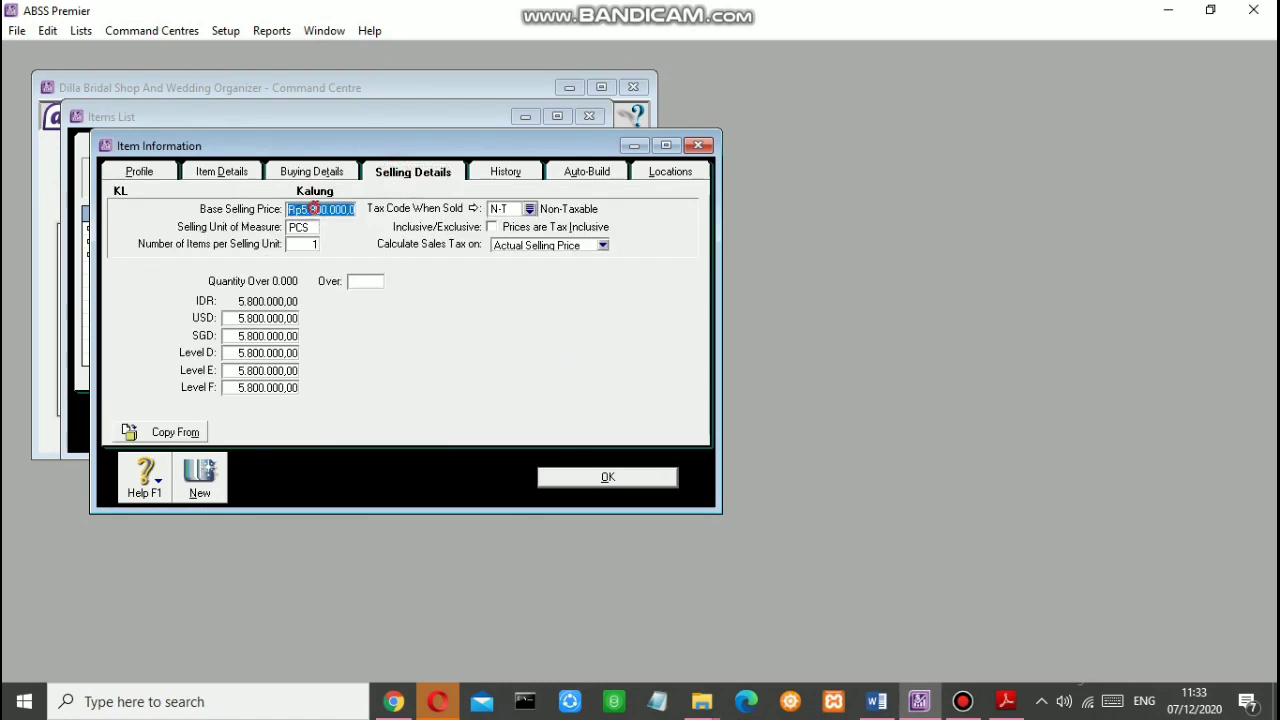
{"action": "type", "text": "4.000.000"}
{"action": "key", "text": "Tab"}
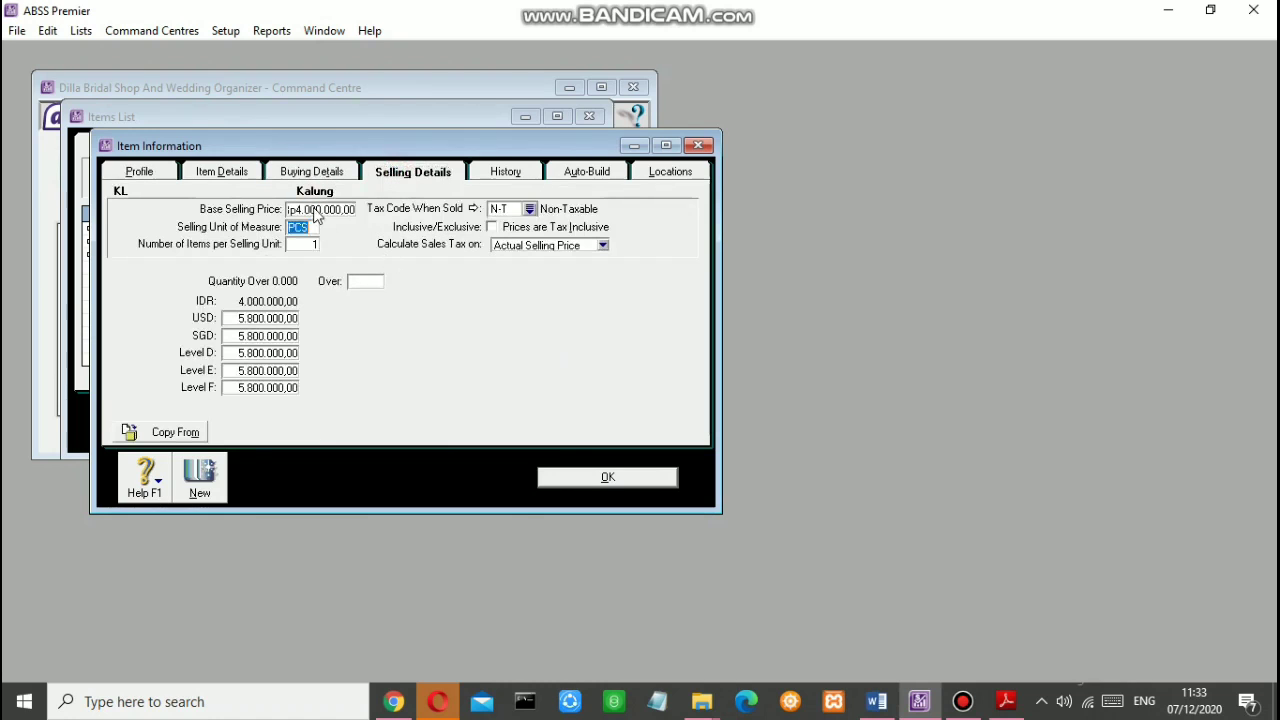
{"action": "key", "text": "Tab"}
{"action": "key", "text": "Tab"}
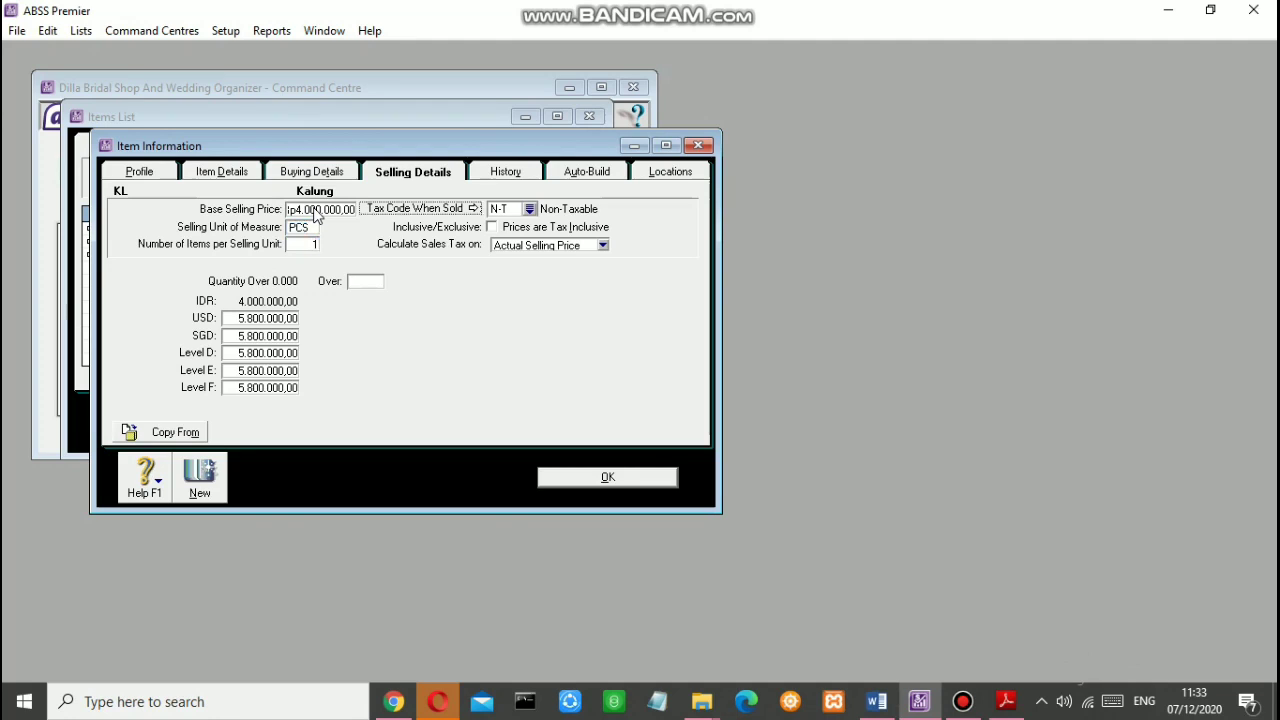
Step: Enter USD 266,60 and SGD 400 prices, zero Levels D–F, and save the Kalung item
{"action": "left_click", "coordinate": [278, 320]}
{"action": "type", "text": "20"}
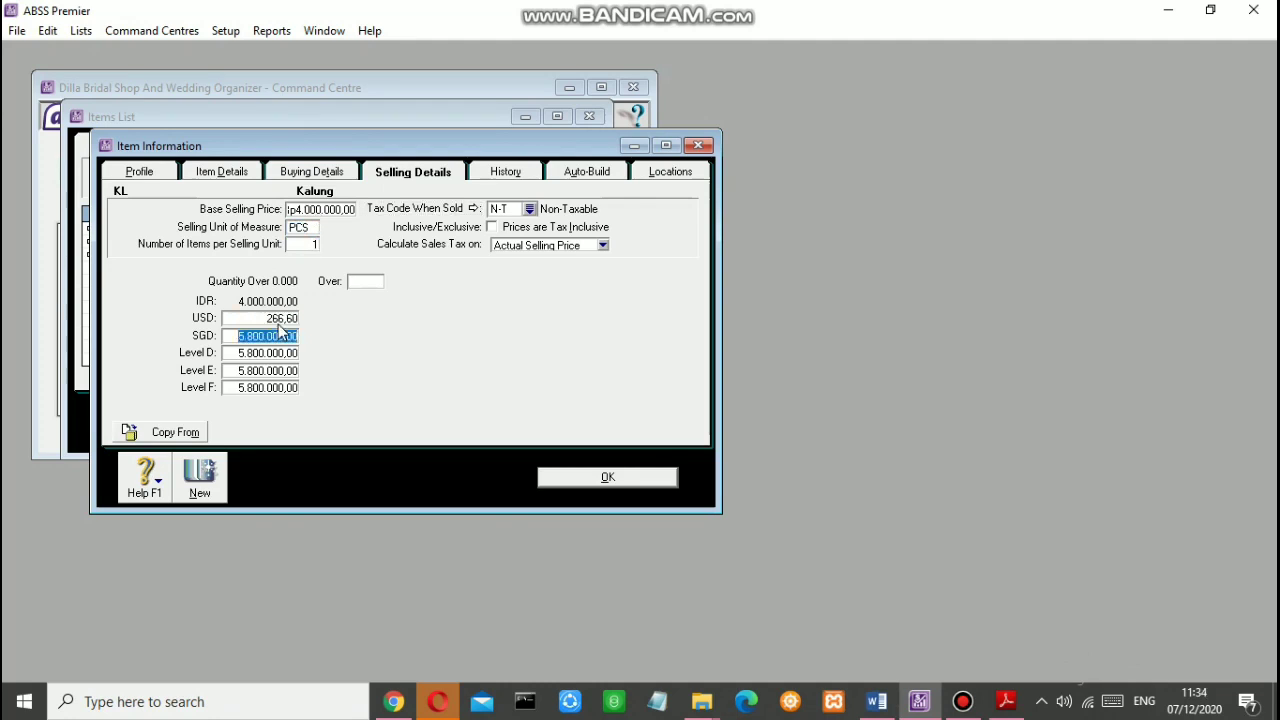
{"action": "type", "text": "400"}
{"action": "key", "text": "Tab"}
{"action": "type", "text": "0"}
{"action": "key", "text": "Tab"}
{"action": "type", "text": "0"}
{"action": "key", "text": "Tab"}
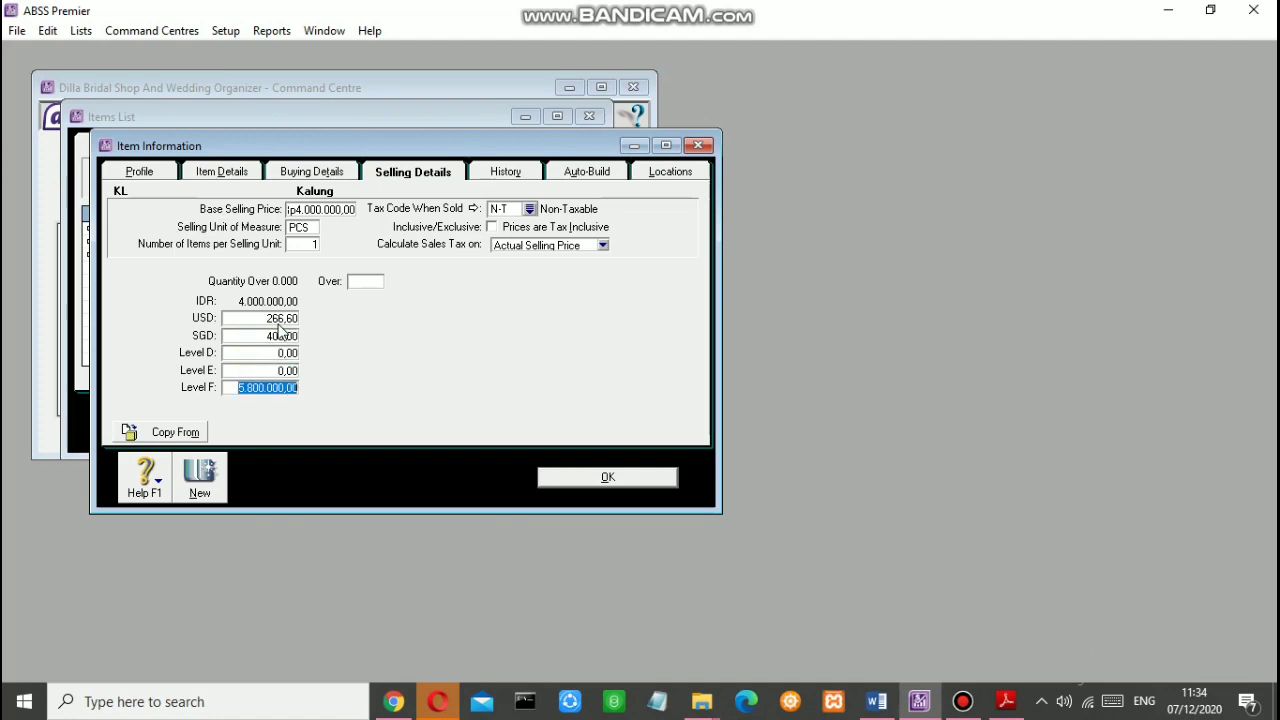
{"action": "type", "text": "0"}
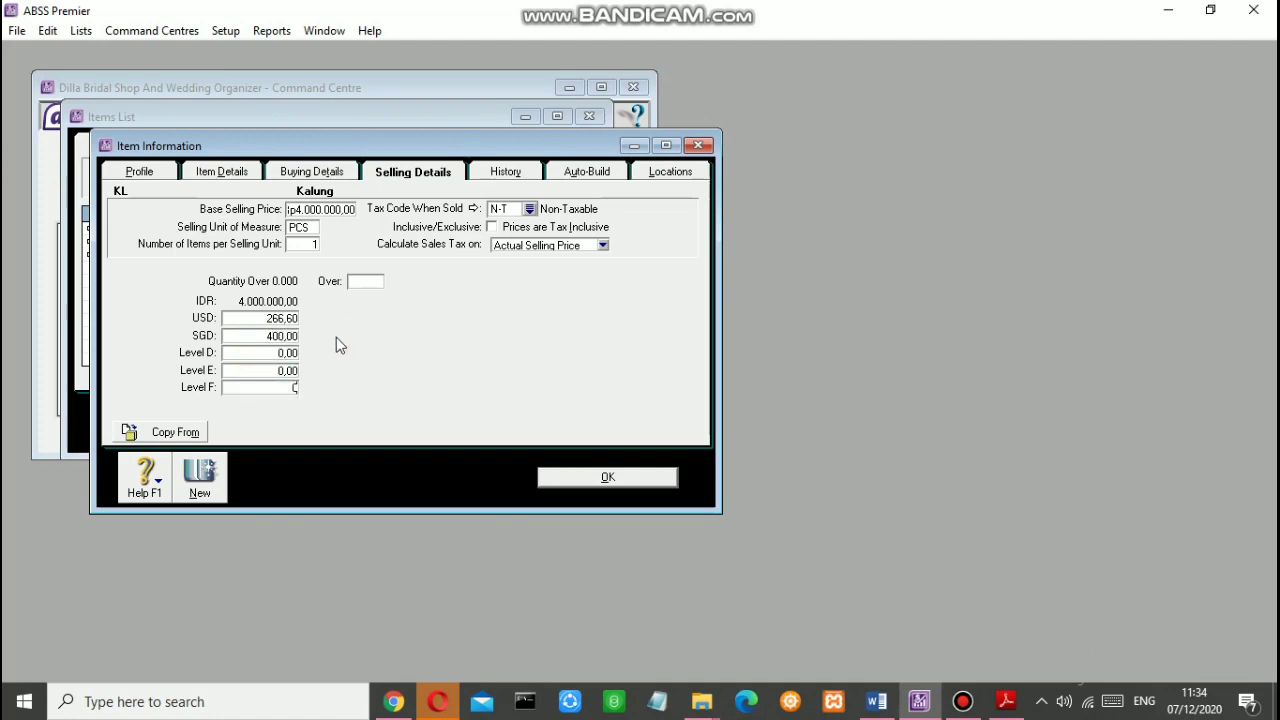
{"action": "key", "text": "Tab"}
{"action": "left_click", "coordinate": [605, 480]}
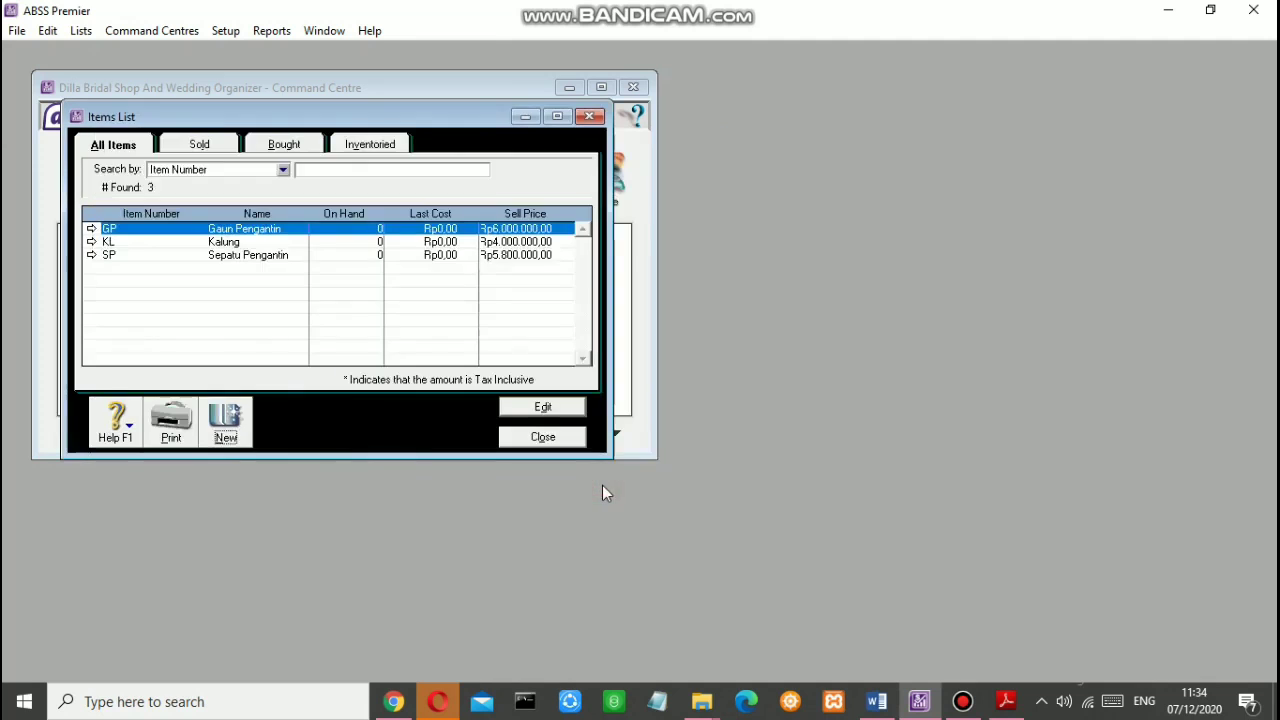
Step: Close the Items List and start a bill payment from the Cash (SGD) account
{"action": "left_click", "coordinate": [549, 439]}
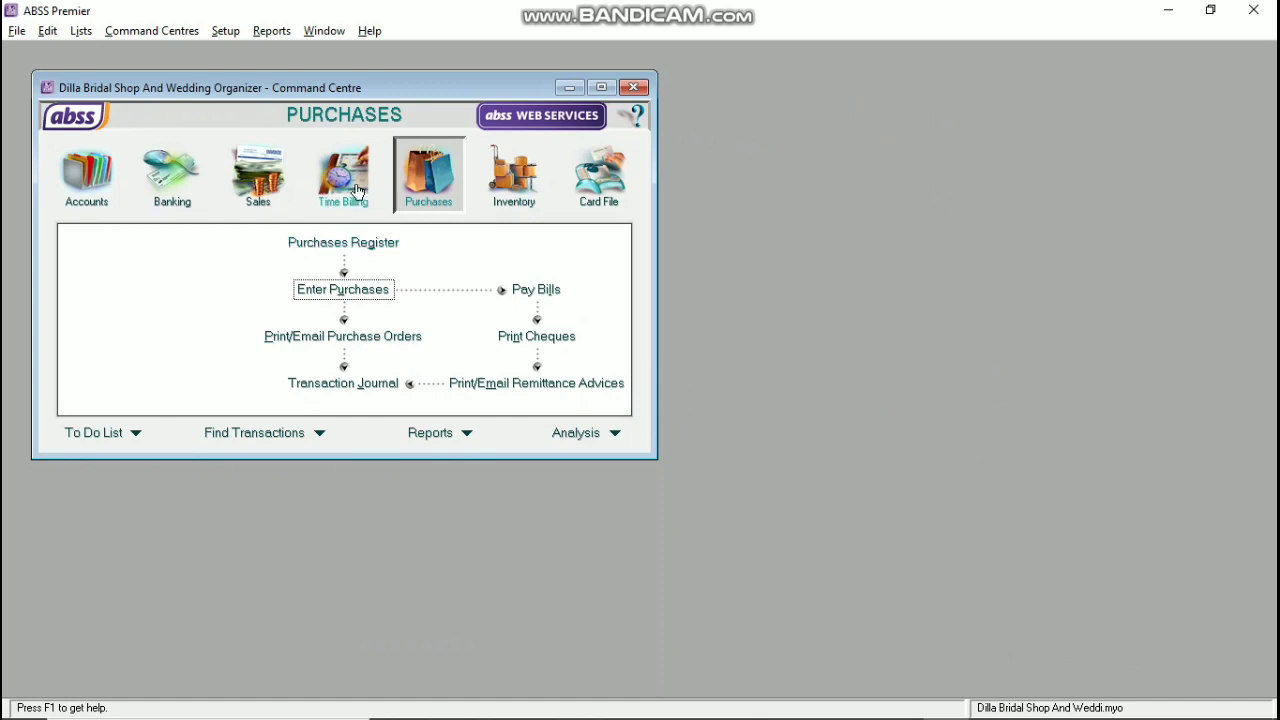
{"action": "left_click", "coordinate": [535, 289]}
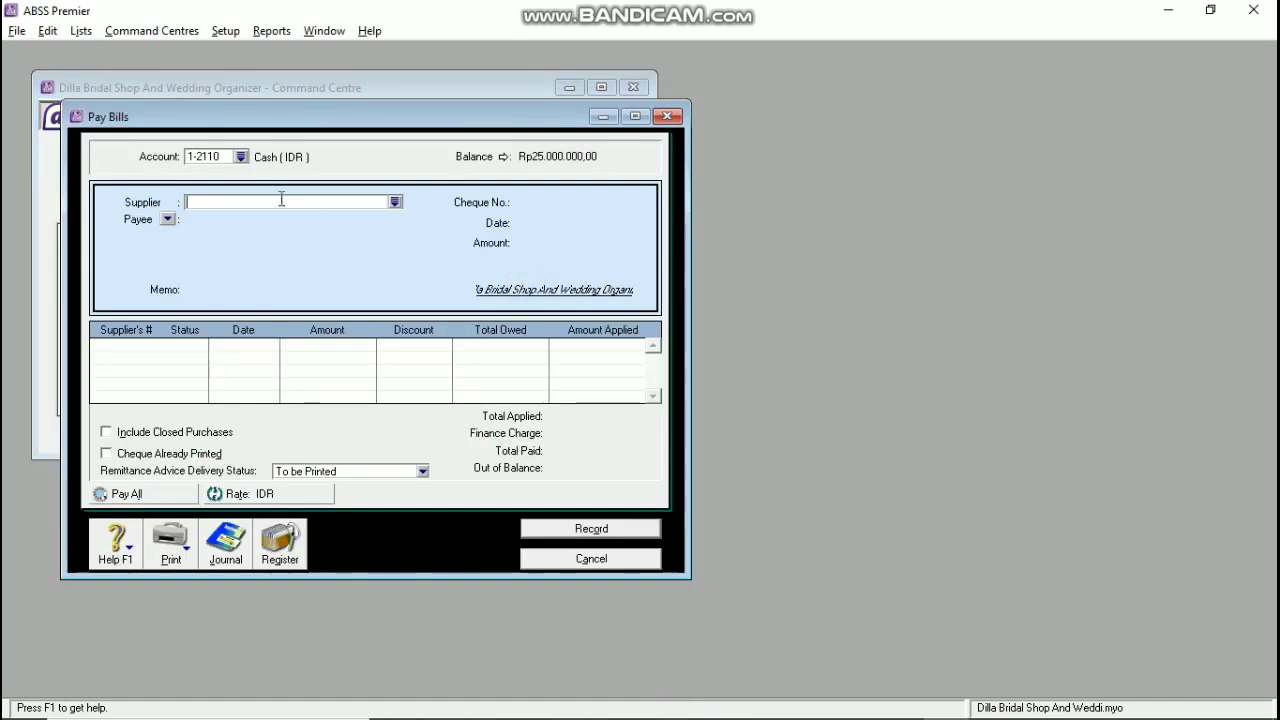
{"action": "left_click", "coordinate": [241, 157]}
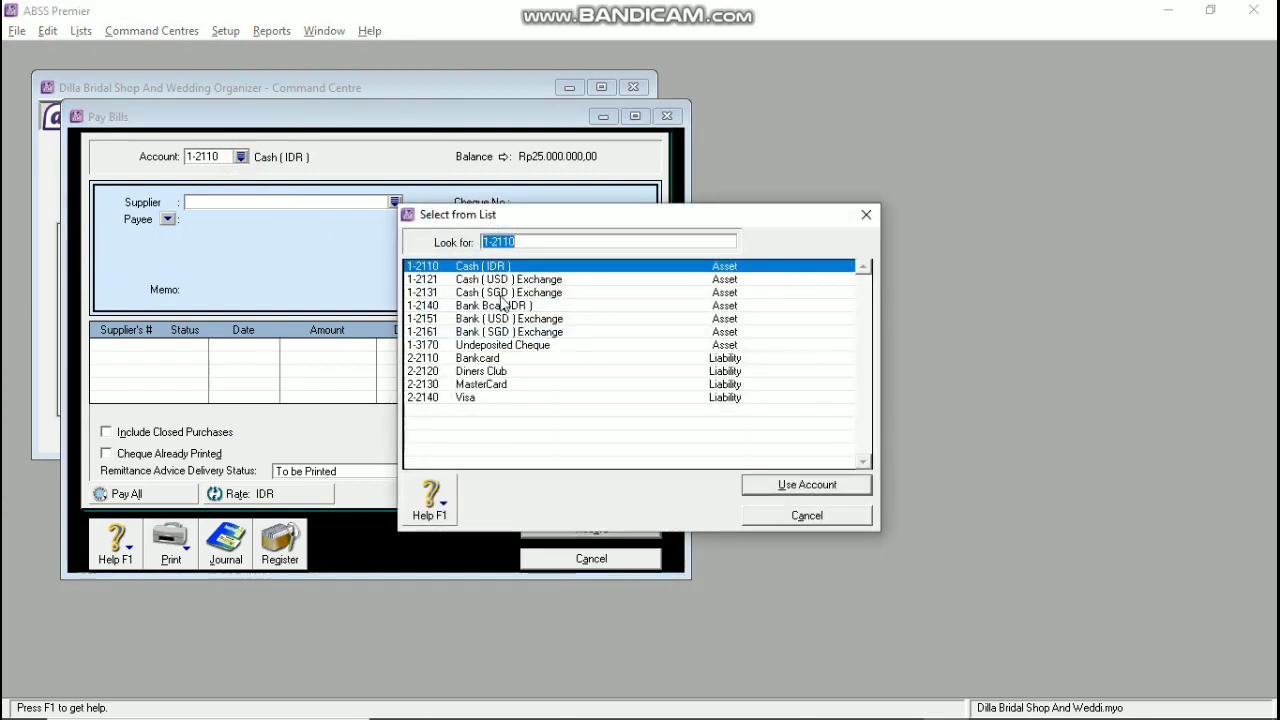
{"action": "left_click", "coordinate": [505, 331]}
{"action": "left_click", "coordinate": [757, 489]}
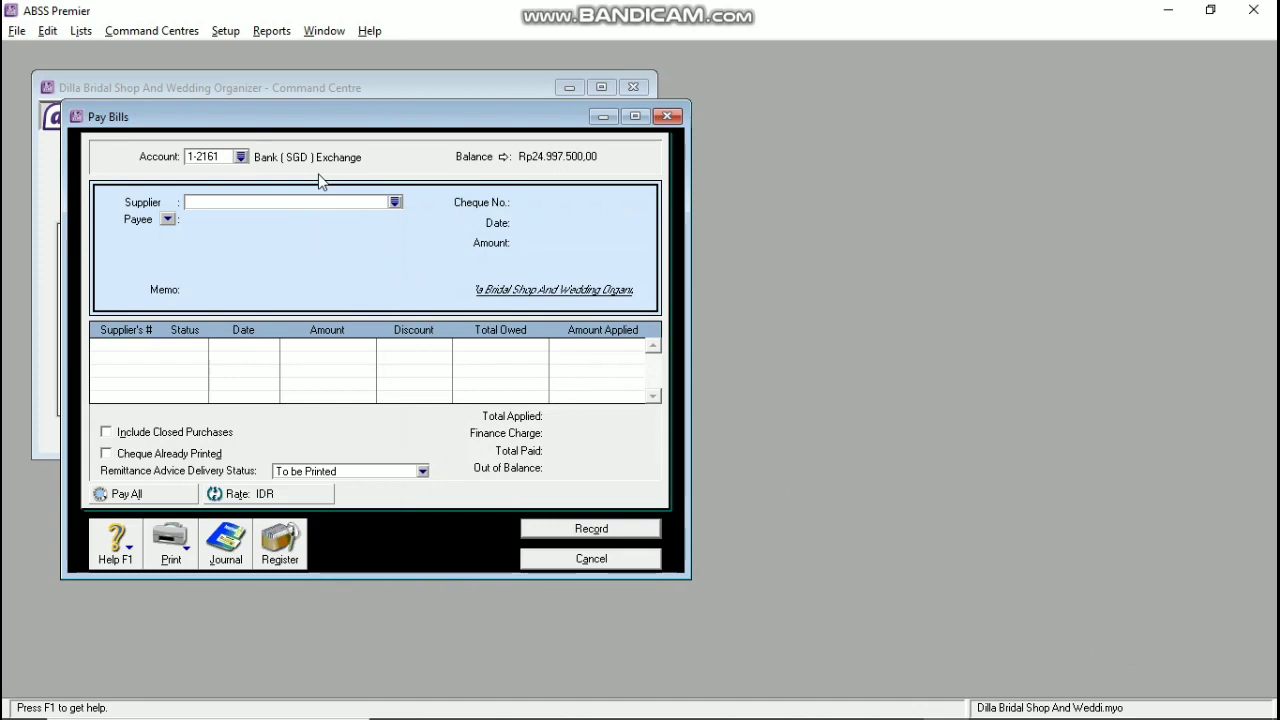
Step: Pay supplier Corp Solusion with cheque number D-180001 dated 06/01/2020
{"action": "left_click", "coordinate": [395, 202]}
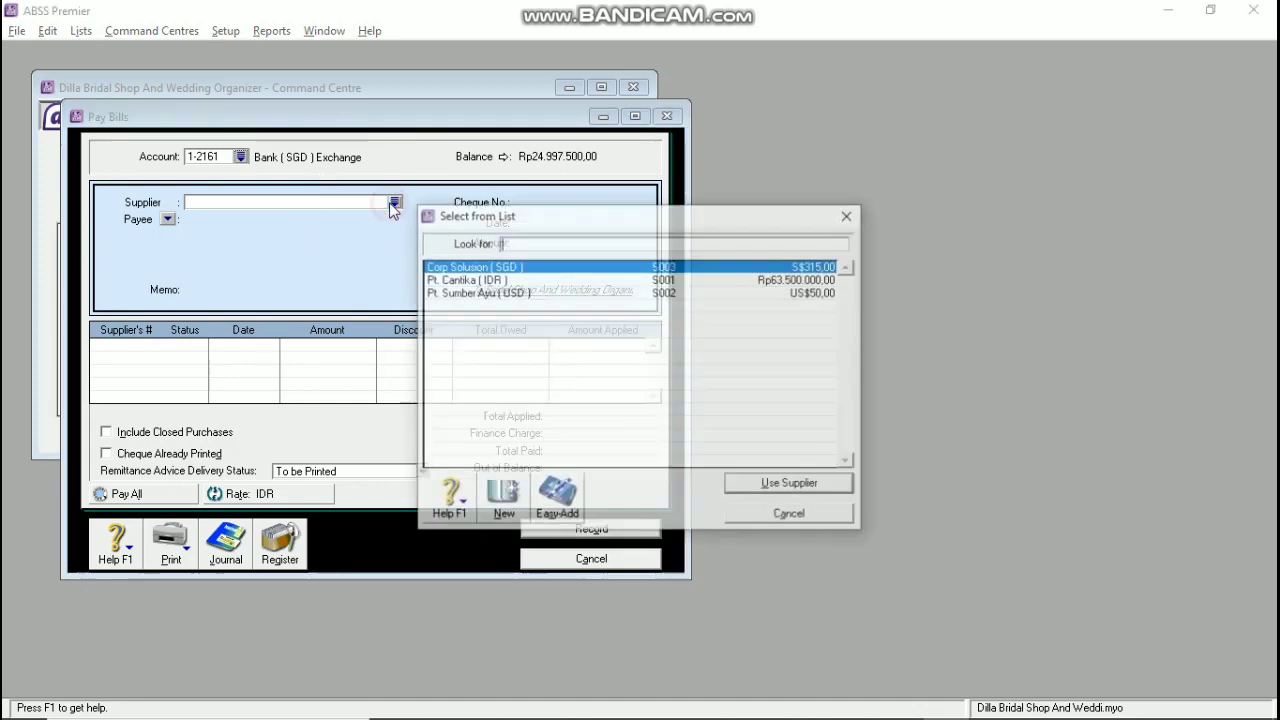
{"action": "left_click", "coordinate": [752, 482]}
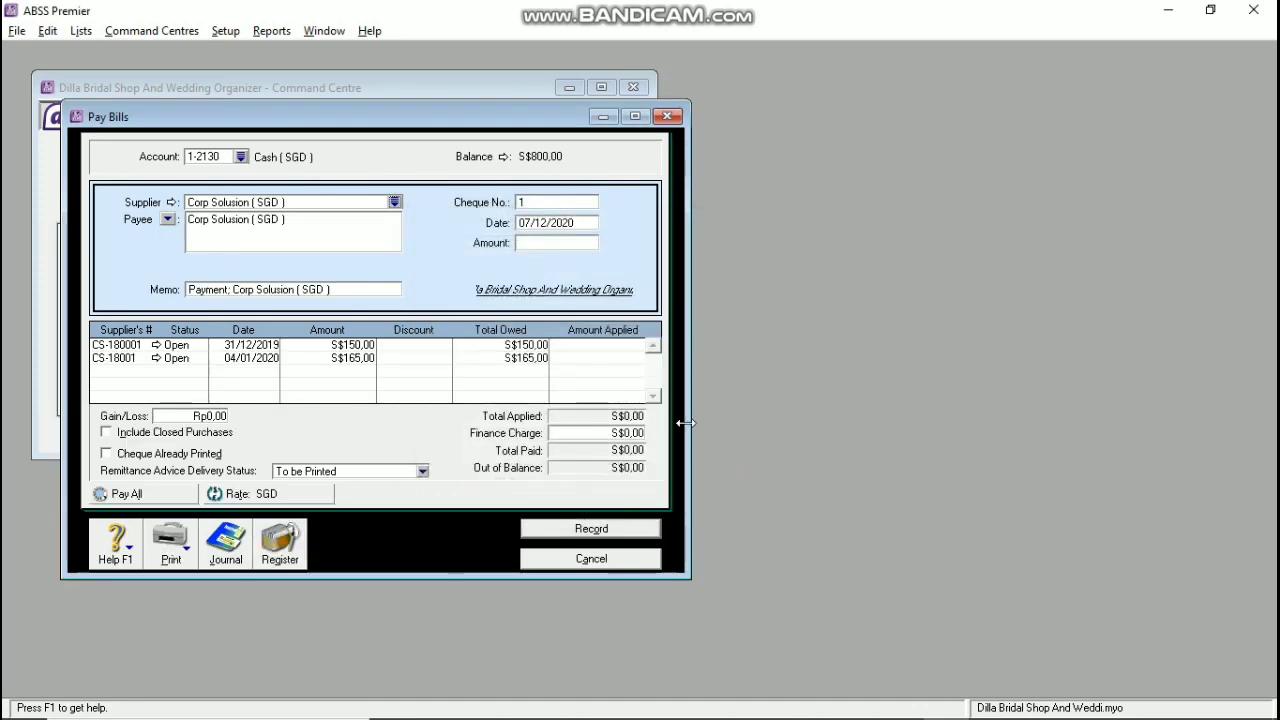
{"action": "left_click", "coordinate": [567, 203]}
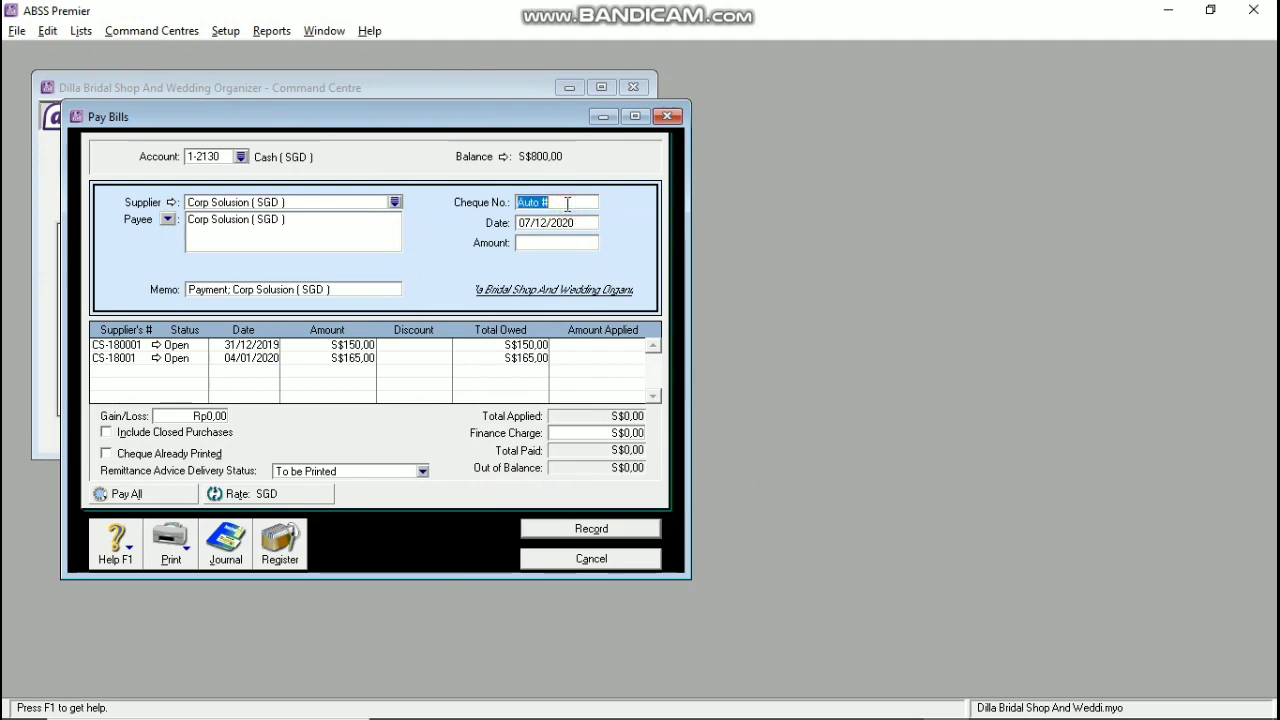
{"action": "key", "text": "BackSpace"}
{"action": "type", "text": "D-180001"}
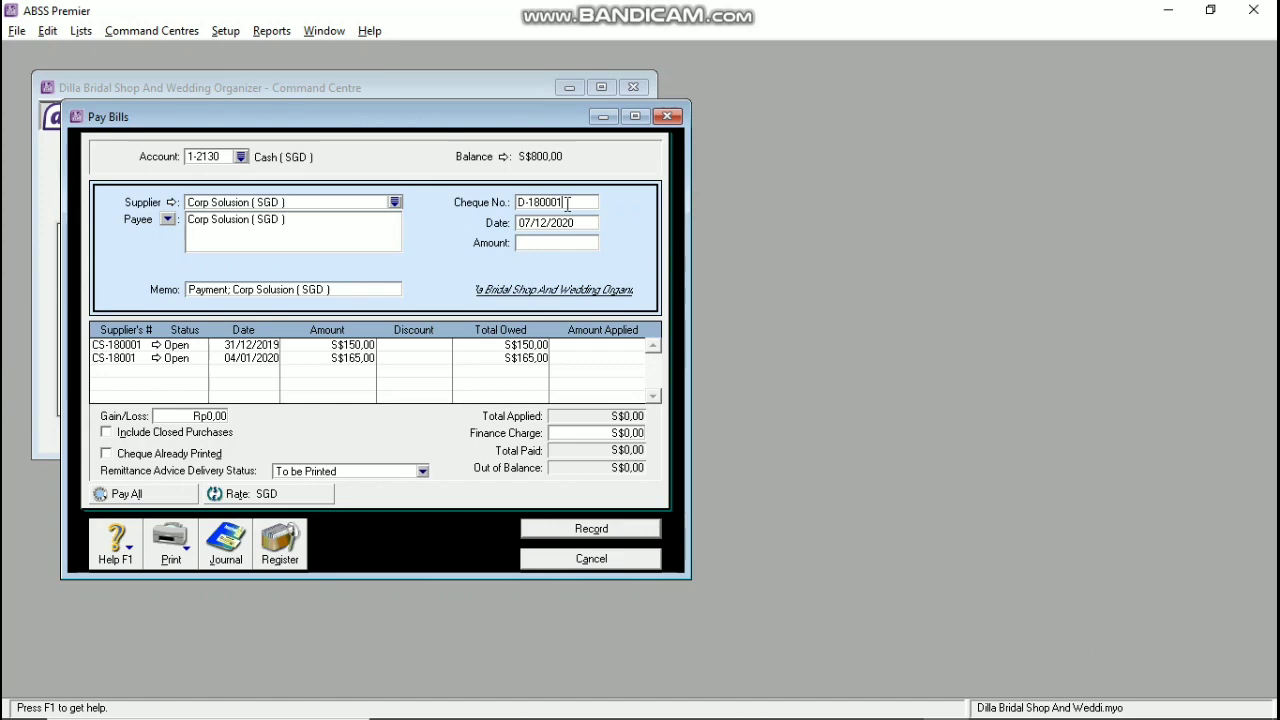
{"action": "key", "text": "Tab"}
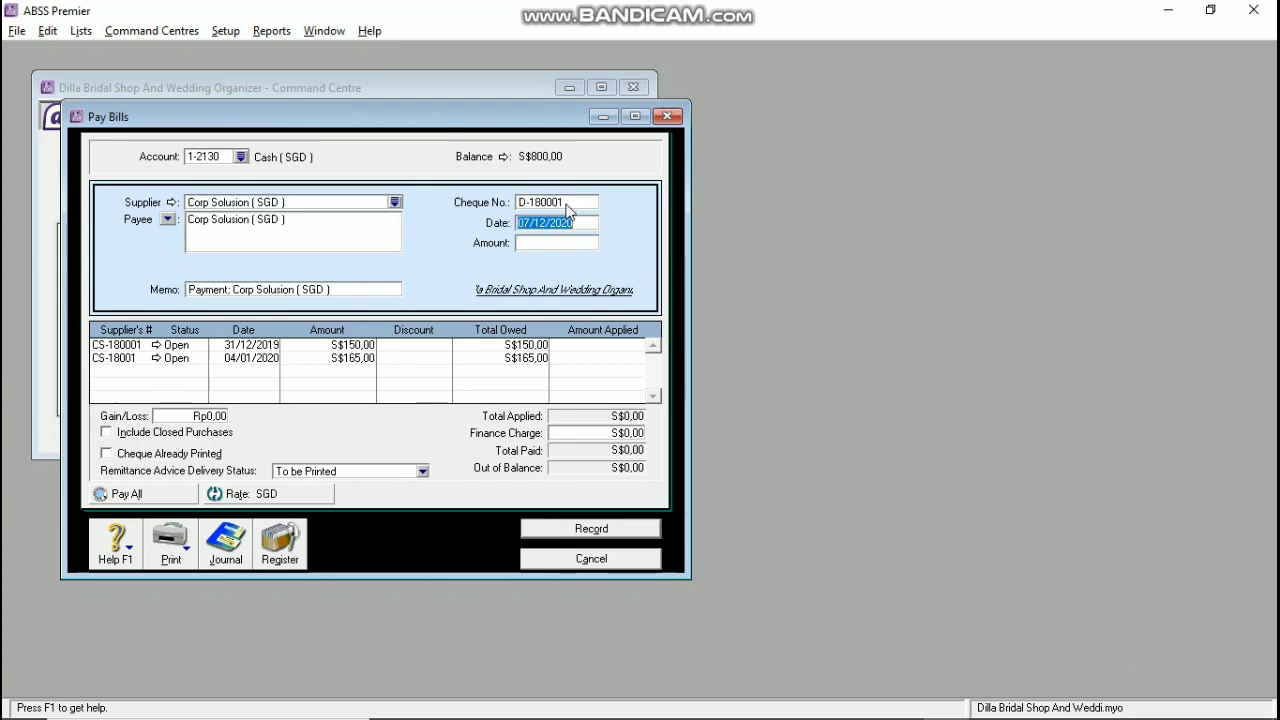
{"action": "type", "text": "06/01"}
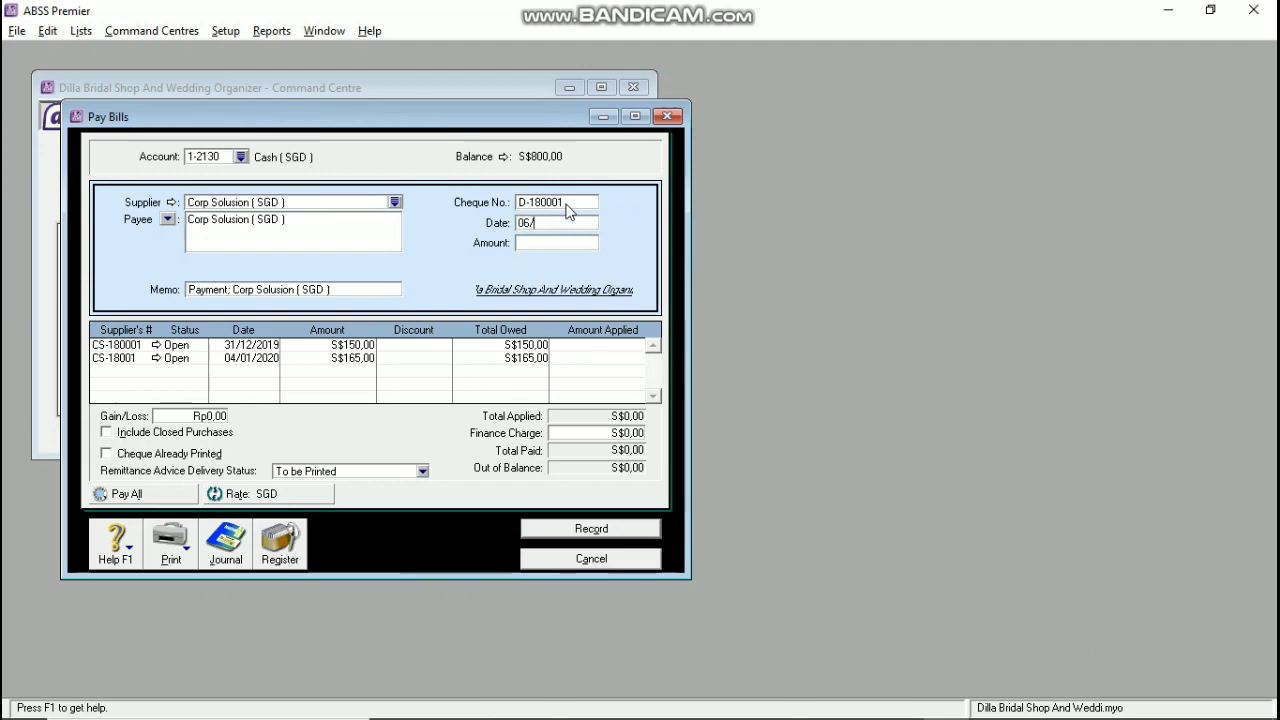
{"action": "type", "text": "/2020"}
{"action": "key", "text": "Tab"}
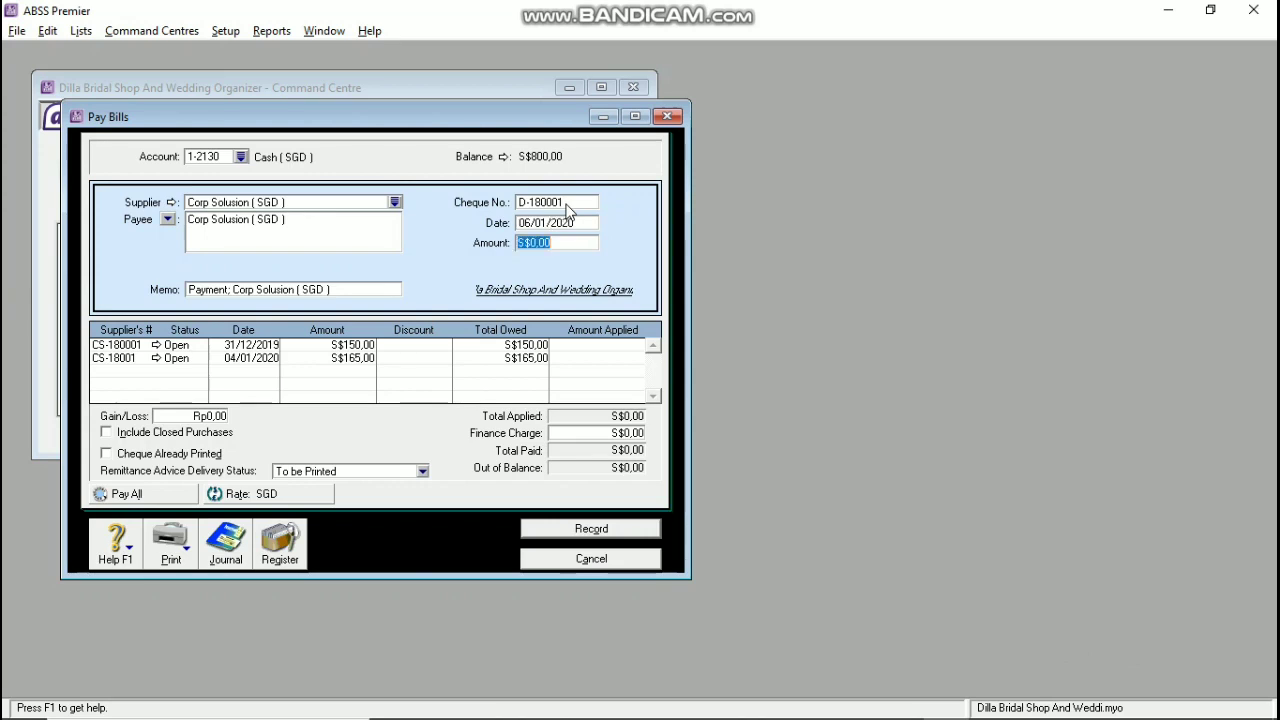
Step: Apply S$150,00 to Corp Solusion's first open bill
{"action": "left_click", "coordinate": [588, 346]}
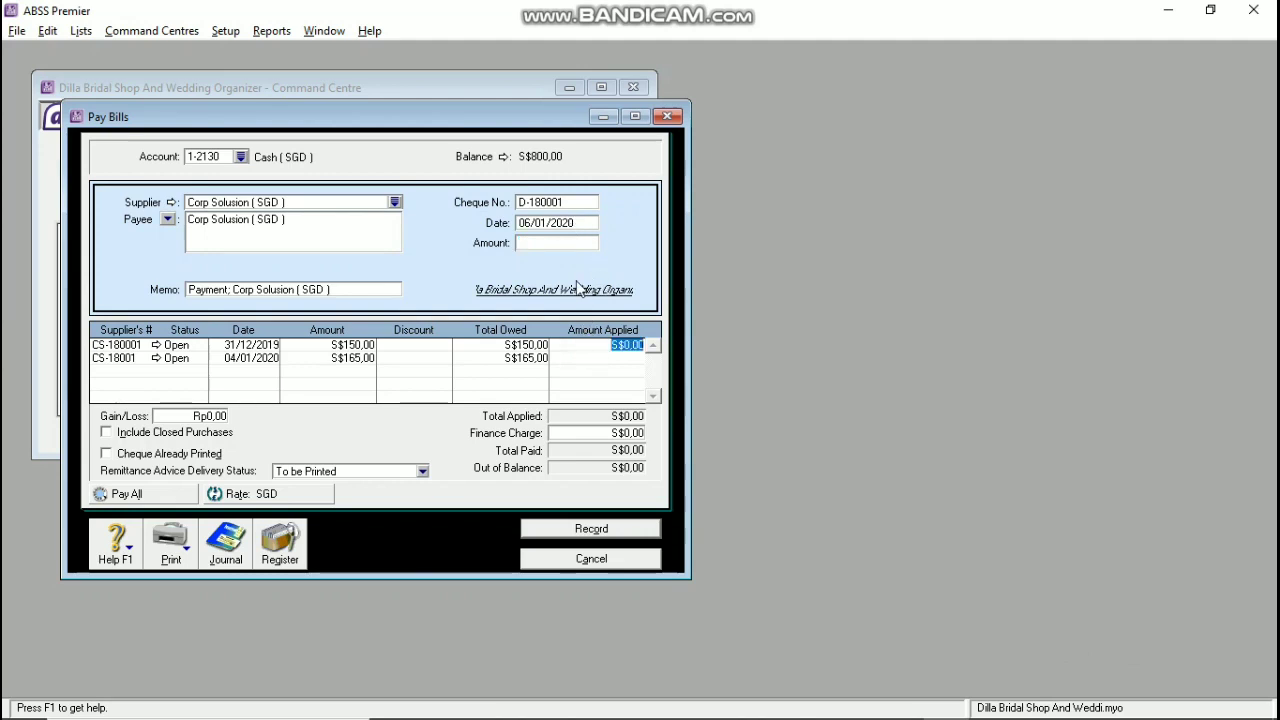
{"action": "type", "text": "15"}
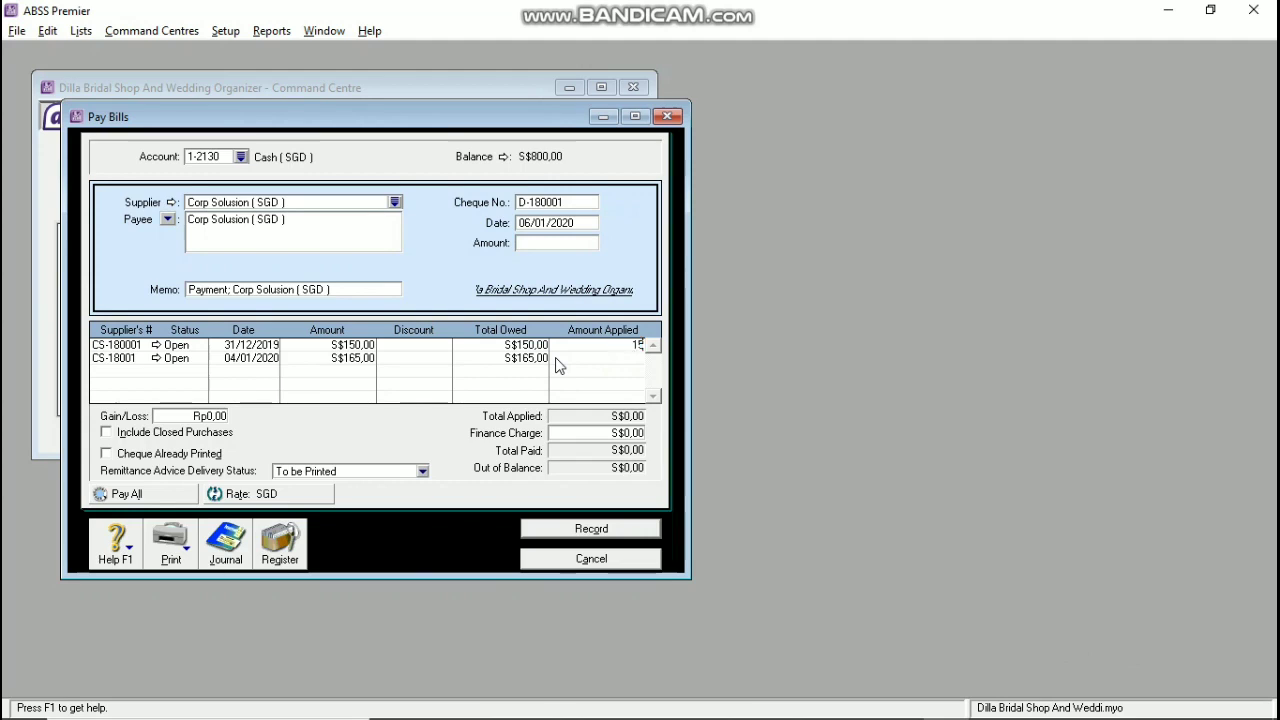
{"action": "type", "text": "0"}
{"action": "key", "text": "Tab"}
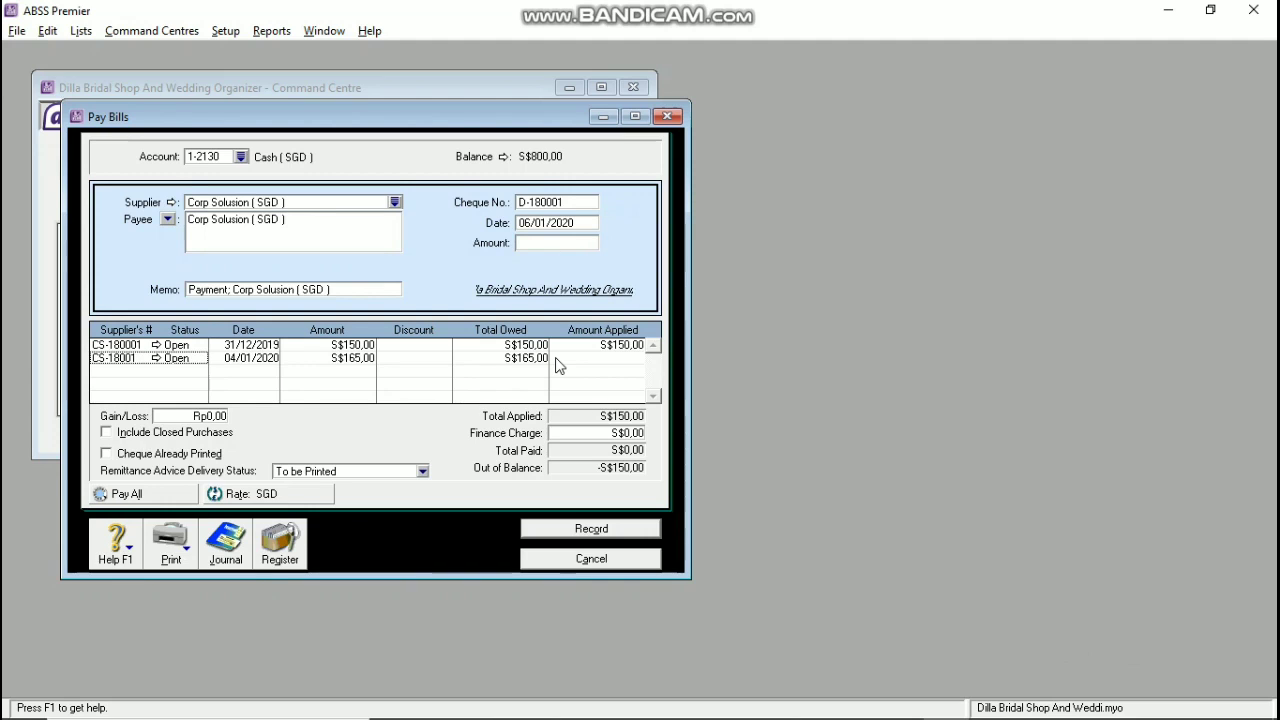
Step: Set the transaction exchange rate to 1 and fill the payment amount with S$150,00
{"action": "left_click", "coordinate": [278, 498]}
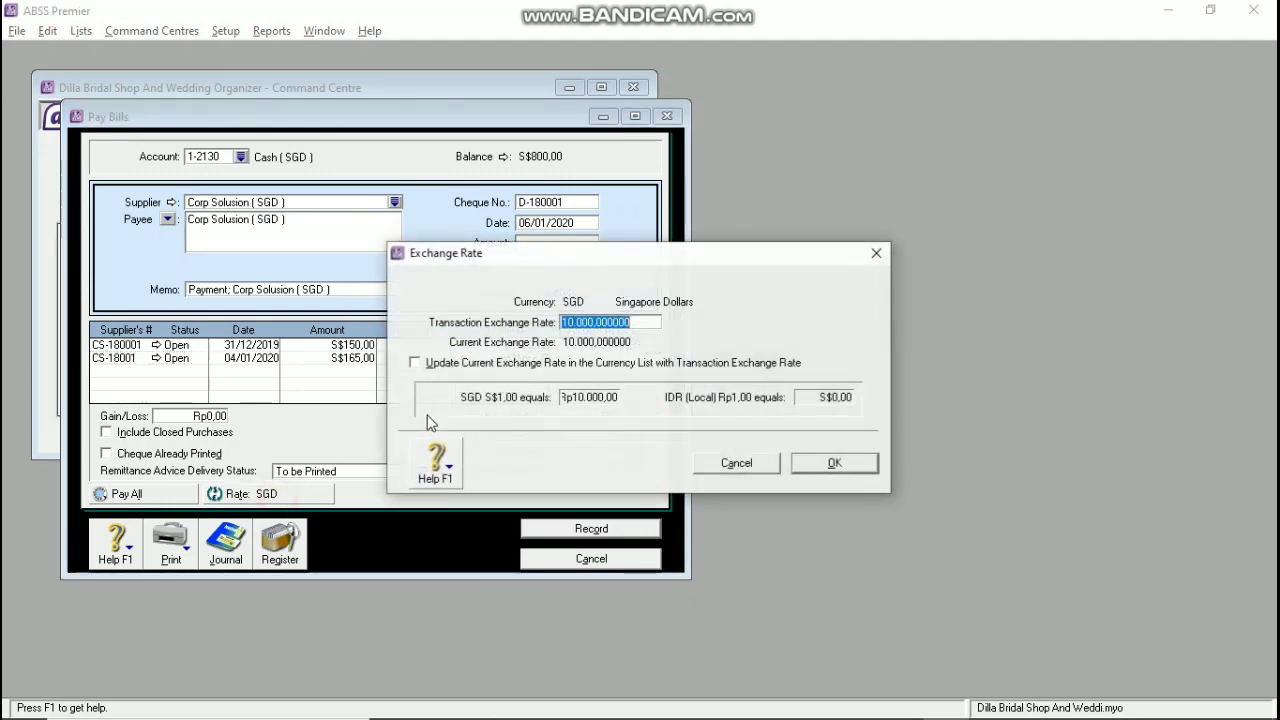
{"action": "double_click", "coordinate": [614, 326]}
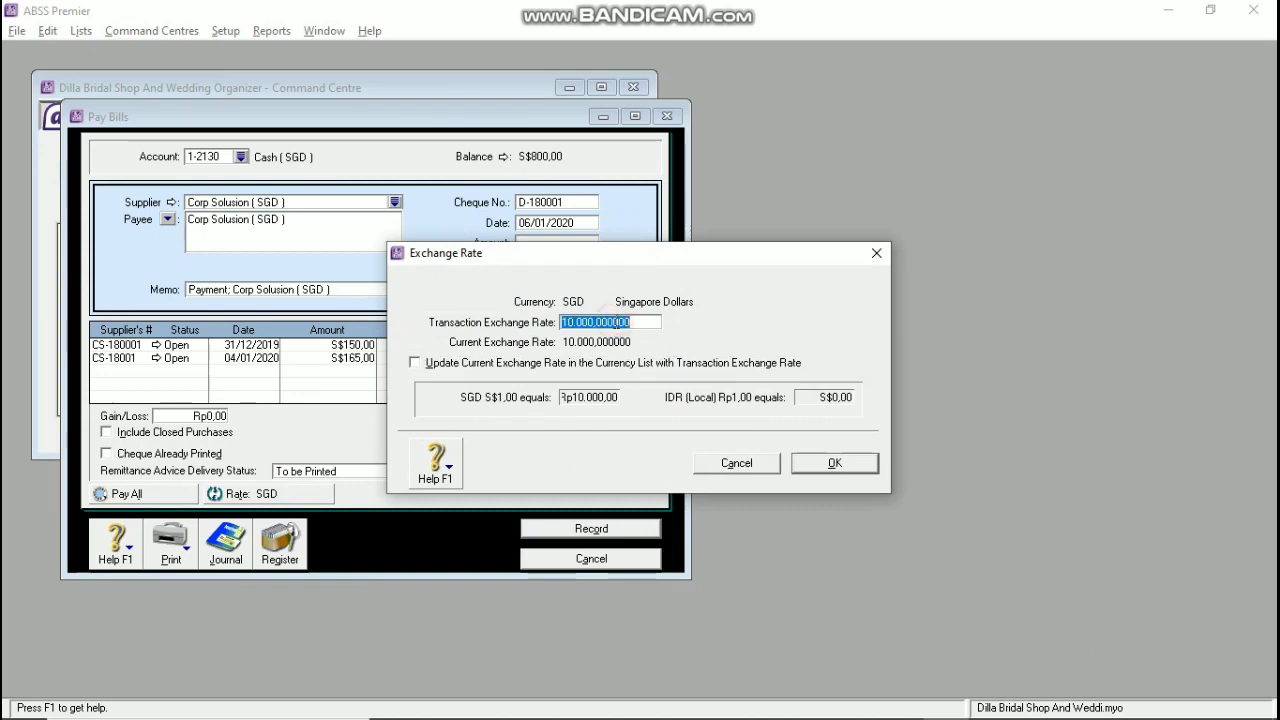
{"action": "type", "text": "1"}
{"action": "key", "text": "Tab"}
{"action": "left_click", "coordinate": [828, 468]}
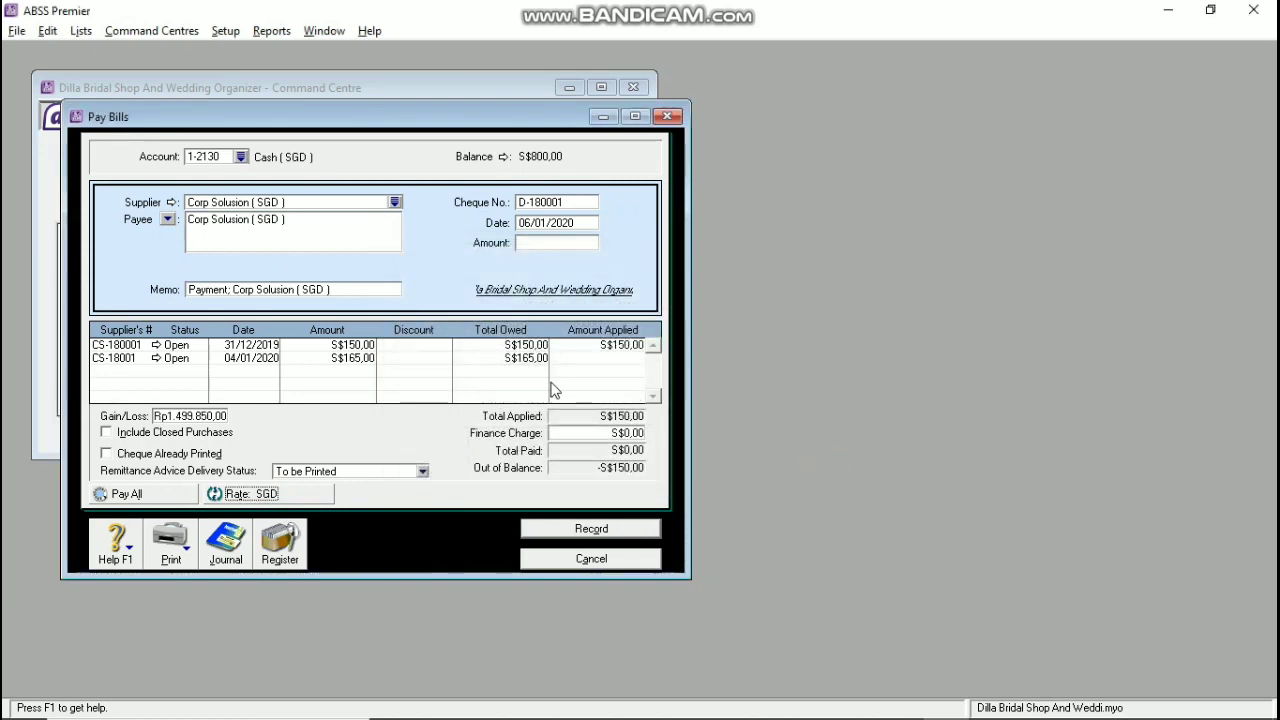
{"action": "left_click", "coordinate": [578, 243]}
{"action": "key", "text": "Tab"}
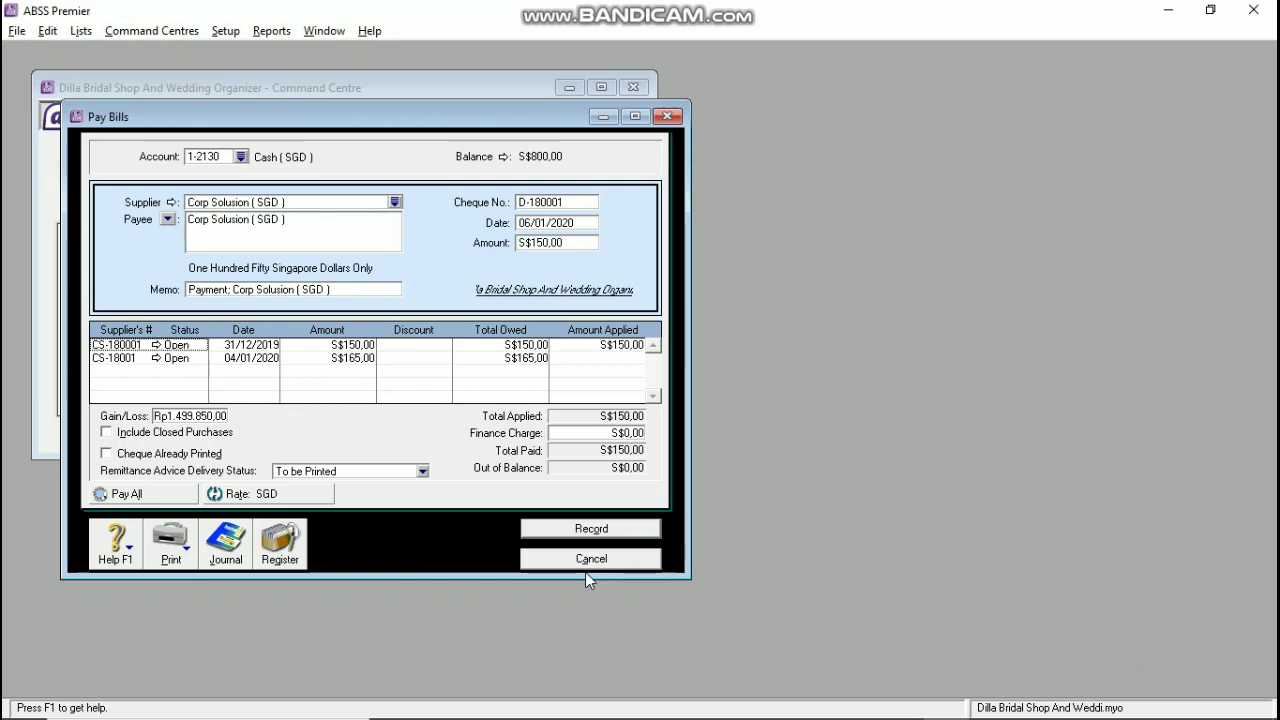
{"action": "key", "text": "alt+Tab"}
{"action": "key", "text": "alt+Tab"}
Step: Review item 3's Corp Solution payment instructions on page 39 in Word, then return to ABSS
{"action": "left_click", "coordinate": [900, 703]}
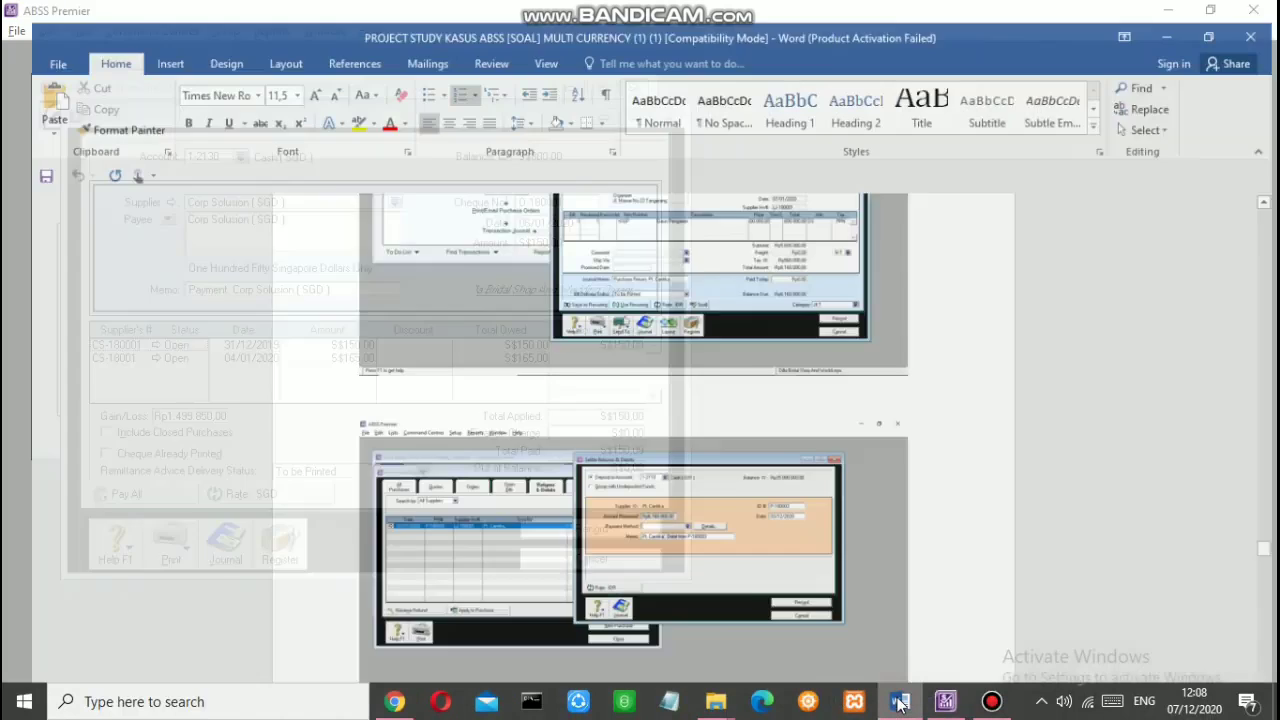
{"action": "scroll", "coordinate": [765, 380], "scroll_direction": "up", "scroll_amount": 3}
{"action": "scroll", "coordinate": [763, 380], "scroll_direction": "down", "scroll_amount": 6}
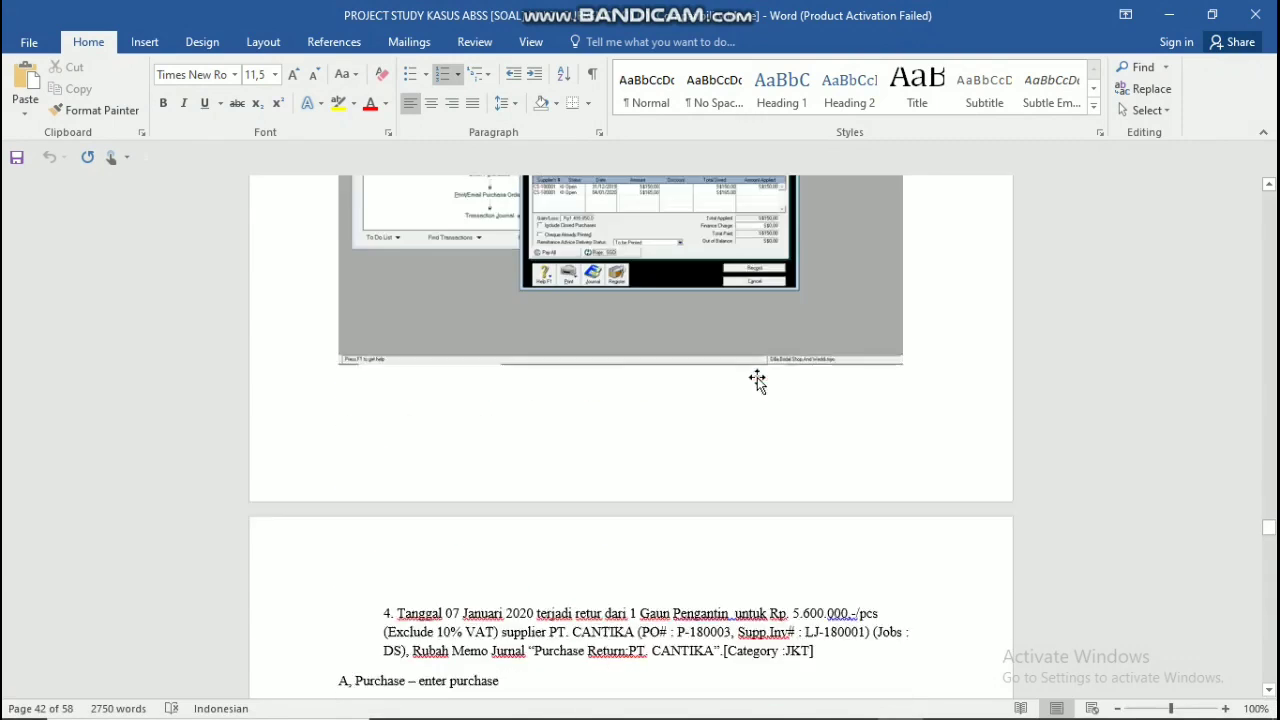
{"action": "scroll", "coordinate": [758, 378], "scroll_direction": "up", "scroll_amount": 1}
{"action": "scroll", "coordinate": [758, 378], "scroll_direction": "down", "scroll_amount": 2}
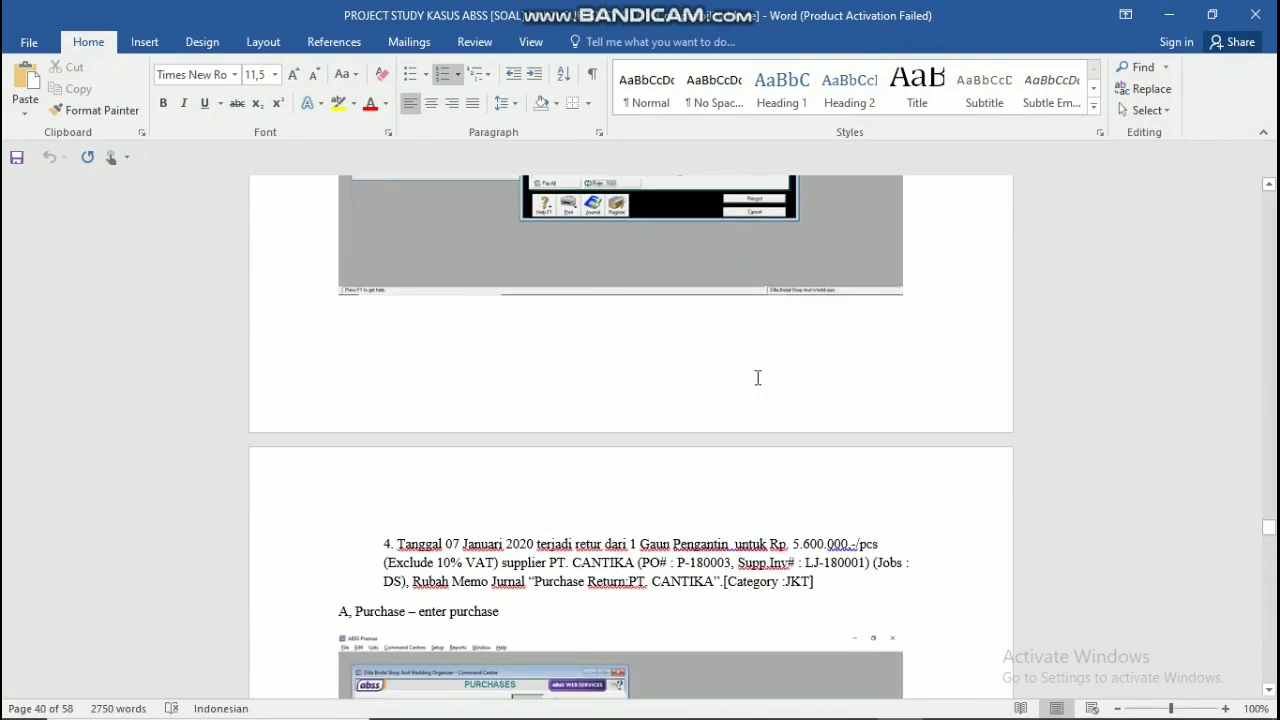
{"action": "scroll", "coordinate": [753, 378], "scroll_direction": "up", "scroll_amount": 15}
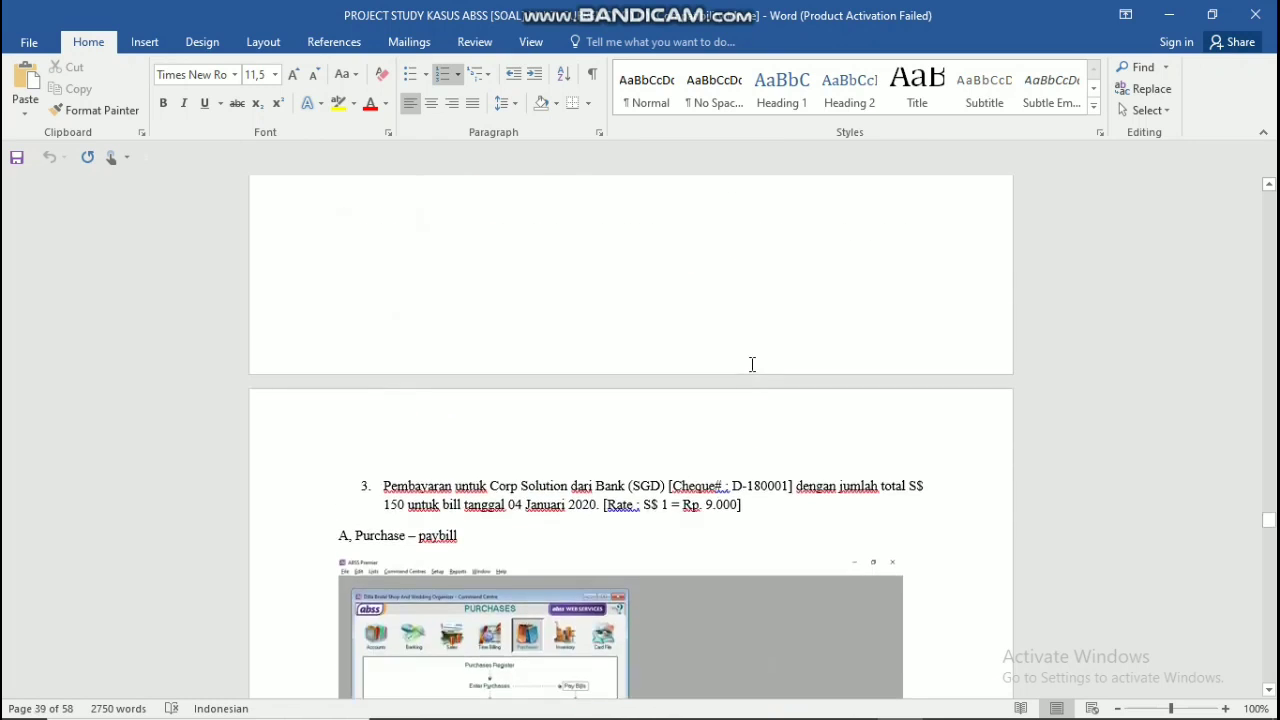
{"action": "scroll", "coordinate": [751, 364], "scroll_direction": "down", "scroll_amount": 2}
{"action": "key", "text": "super+Tab"}
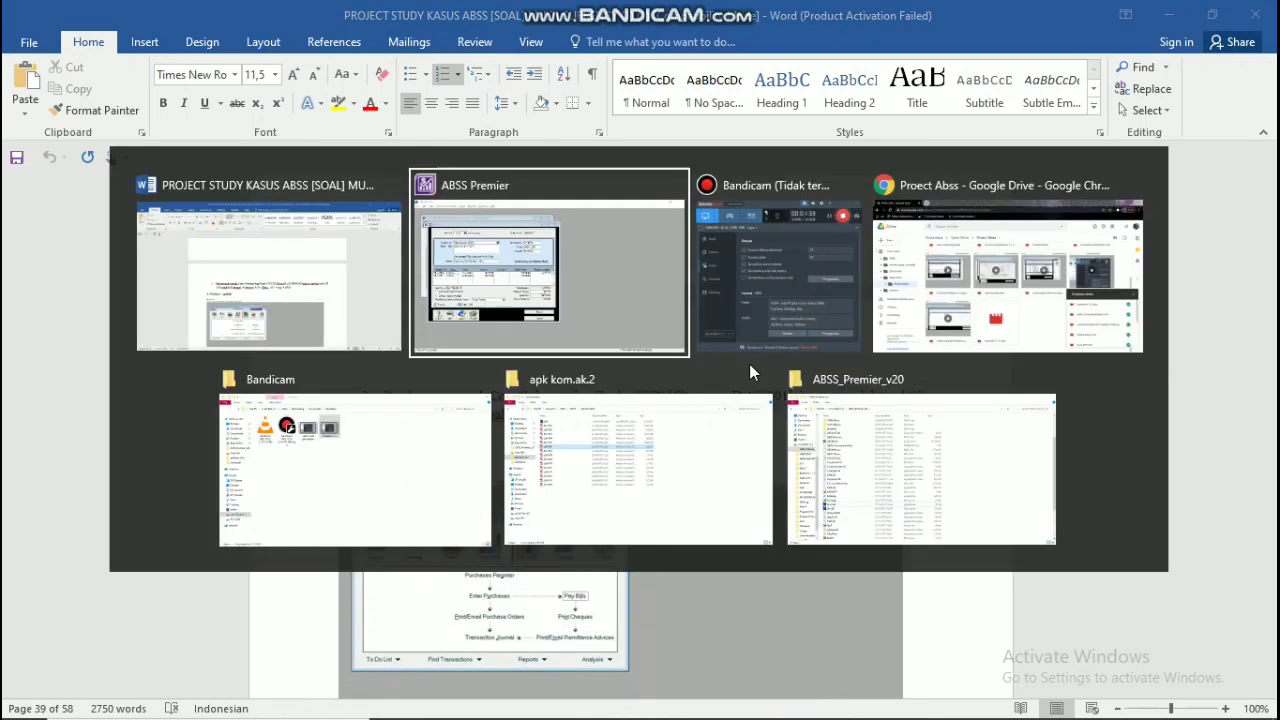
{"action": "key", "text": "alt+Tab"}
{"action": "key", "text": "alt+Tab"}
{"action": "key", "text": "alt+Tab"}
{"action": "key", "text": "alt+Tab"}
{"action": "key", "text": "alt+Tab"}
{"action": "key", "text": "alt+Tab"}
{"action": "key", "text": "alt+Tab"}
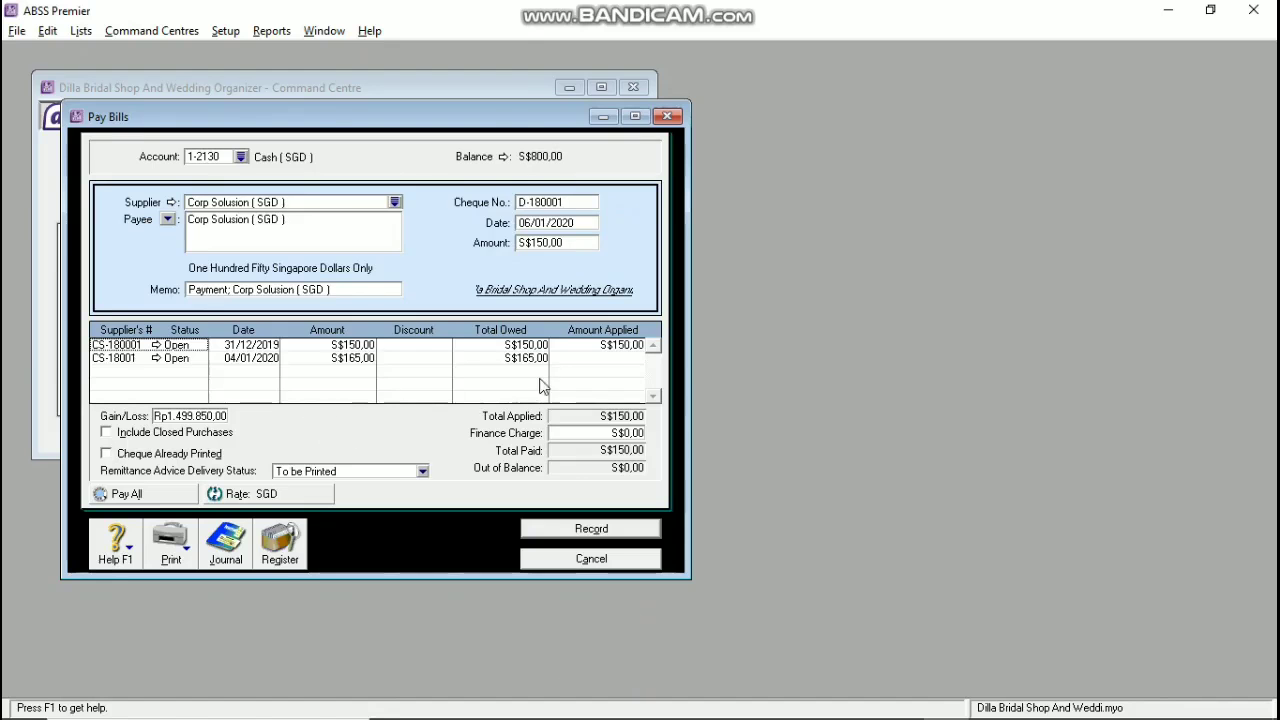
Step: Move the S$150,00 from the first bill to bill CS-18001, record the payment and close Pay Bills
{"action": "left_click", "coordinate": [609, 346]}
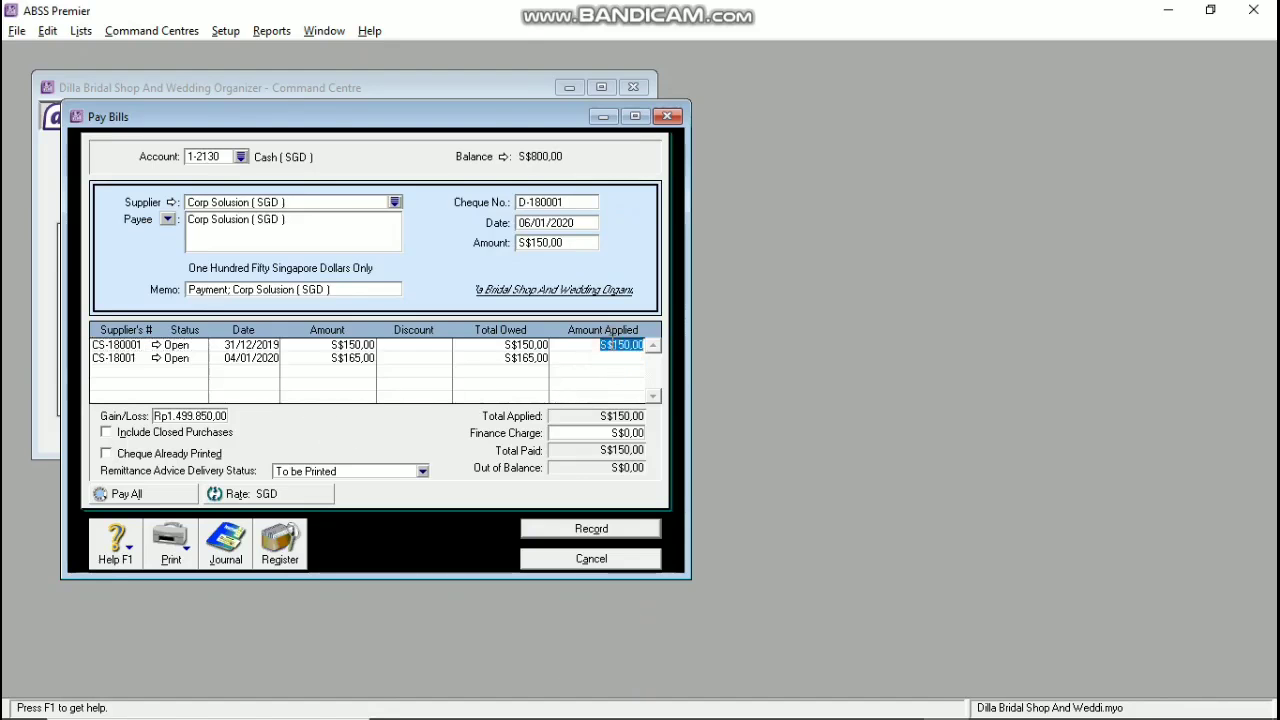
{"action": "key", "text": "BackSpace"}
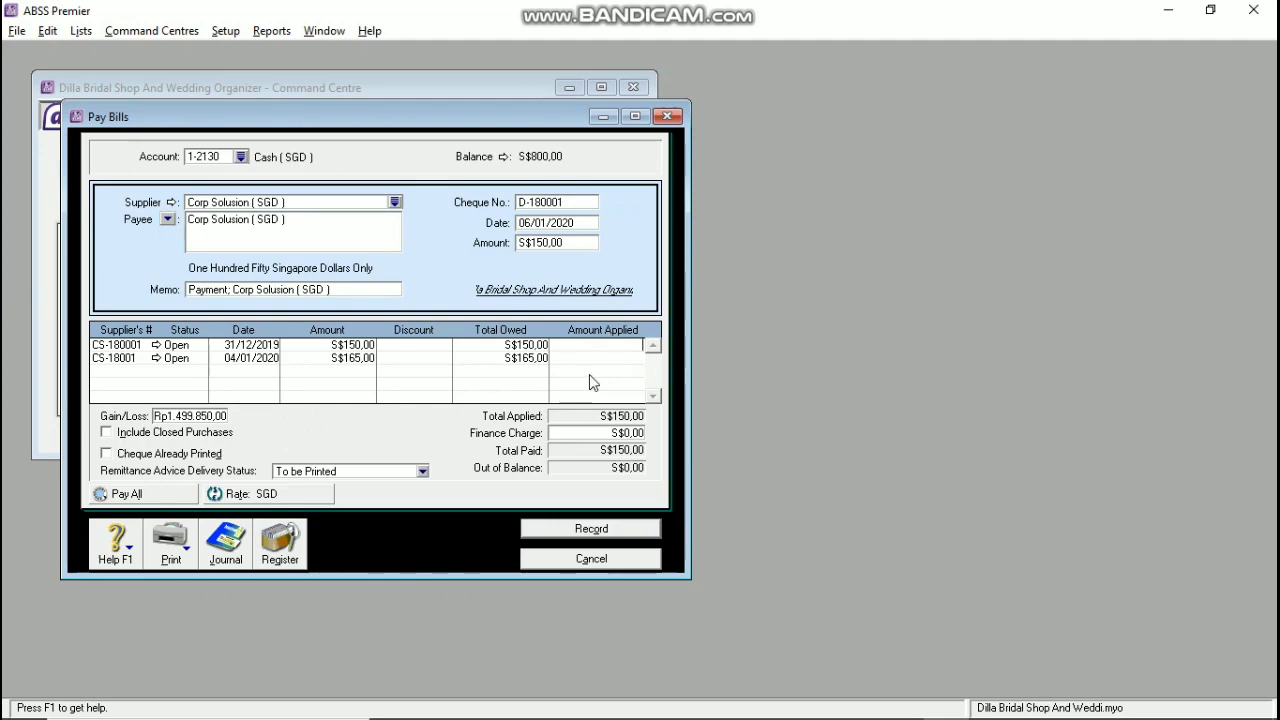
{"action": "left_click", "coordinate": [590, 378]}
{"action": "left_click", "coordinate": [593, 357]}
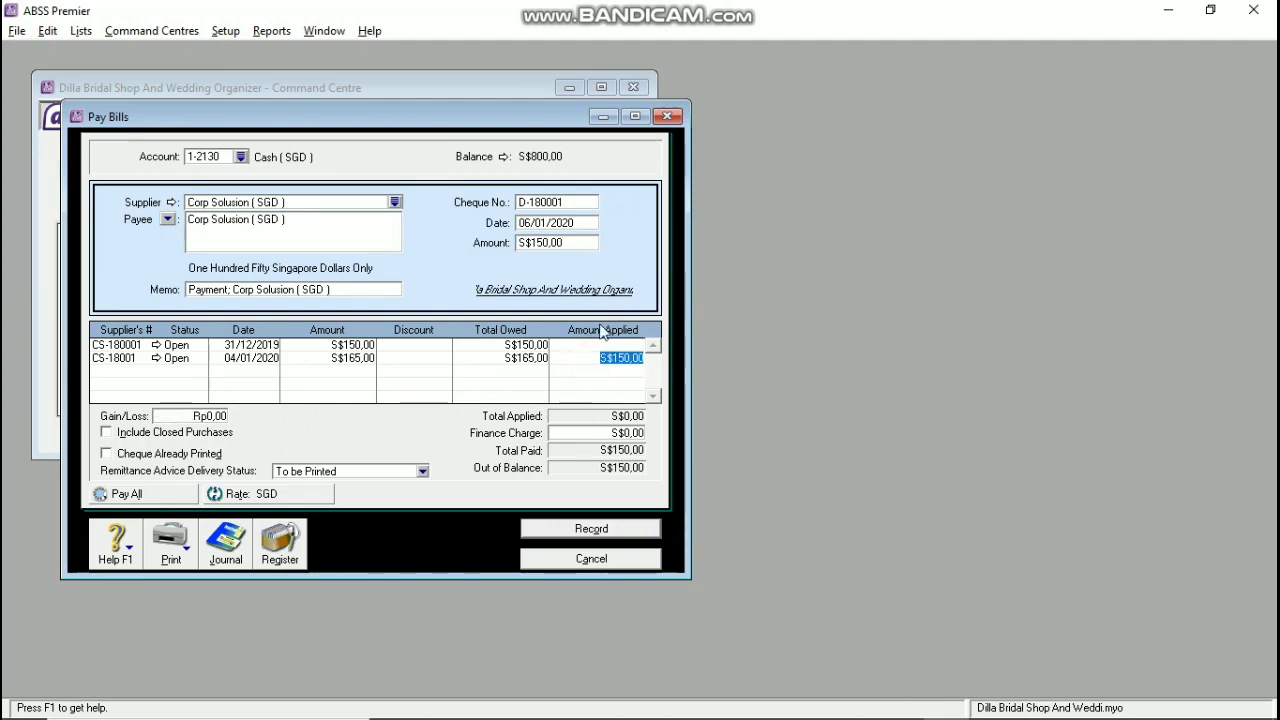
{"action": "left_click", "coordinate": [581, 245]}
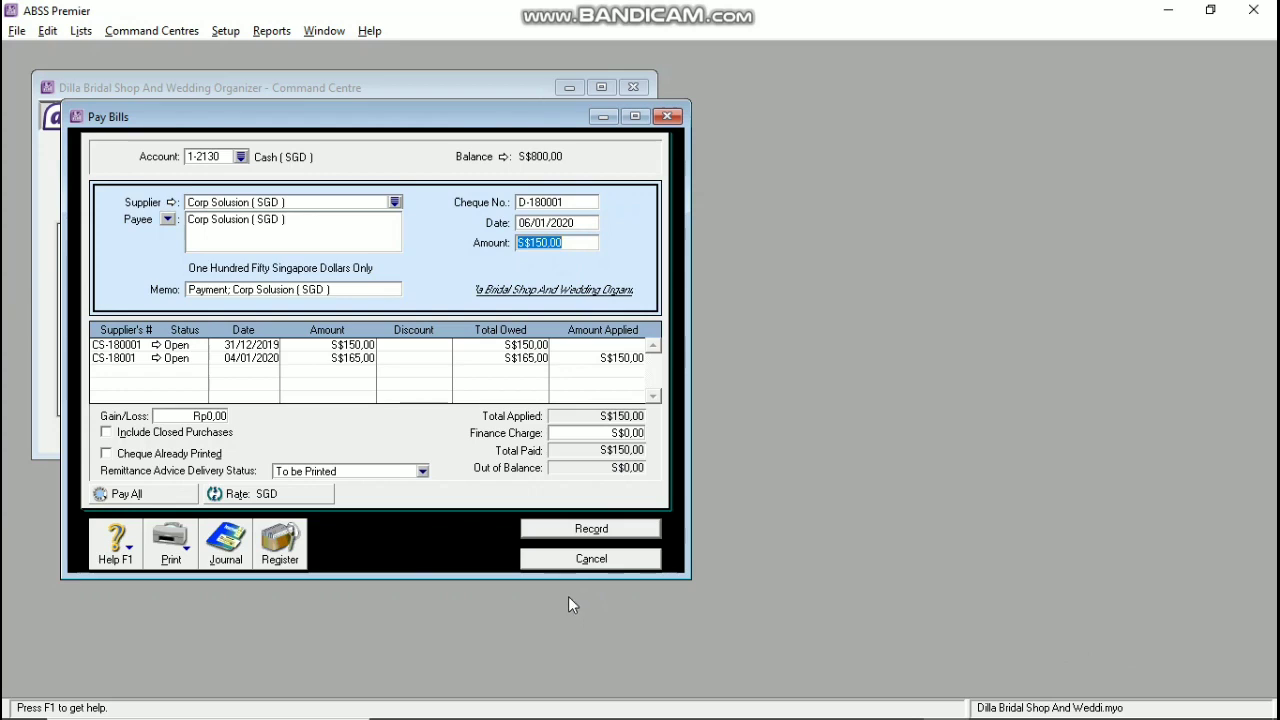
{"action": "left_click", "coordinate": [621, 530]}
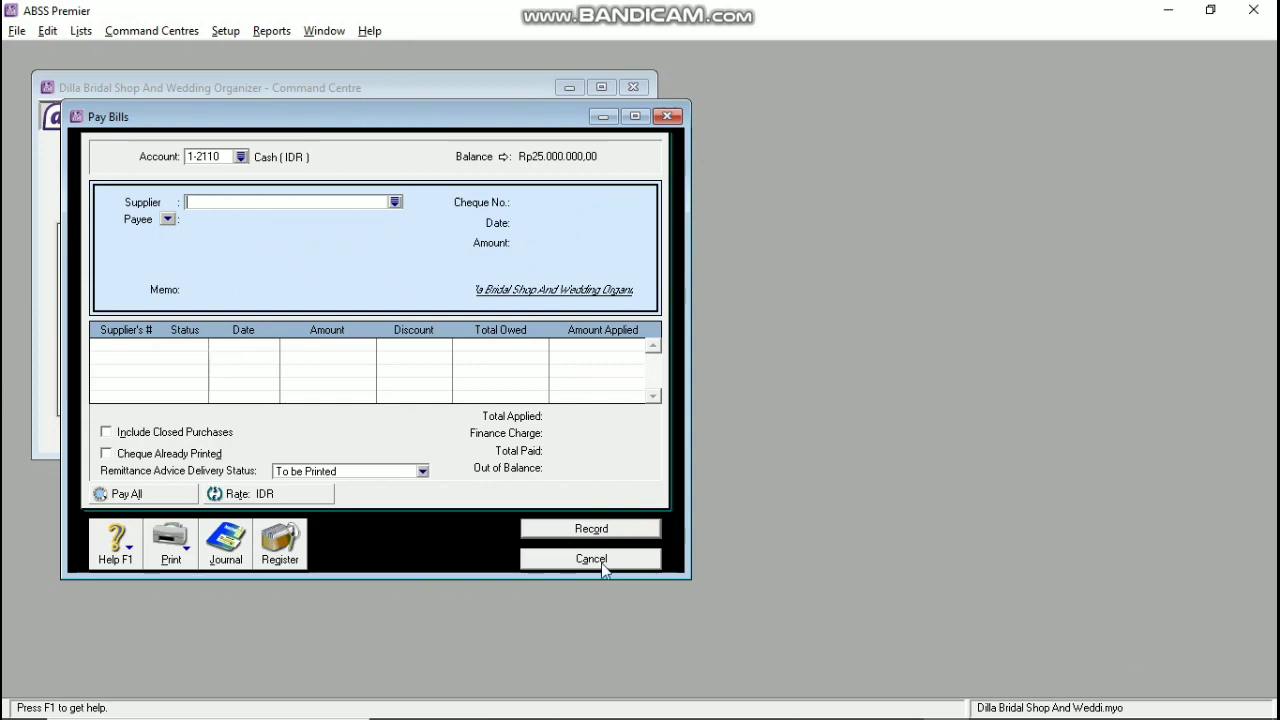
{"action": "left_click", "coordinate": [603, 560]}
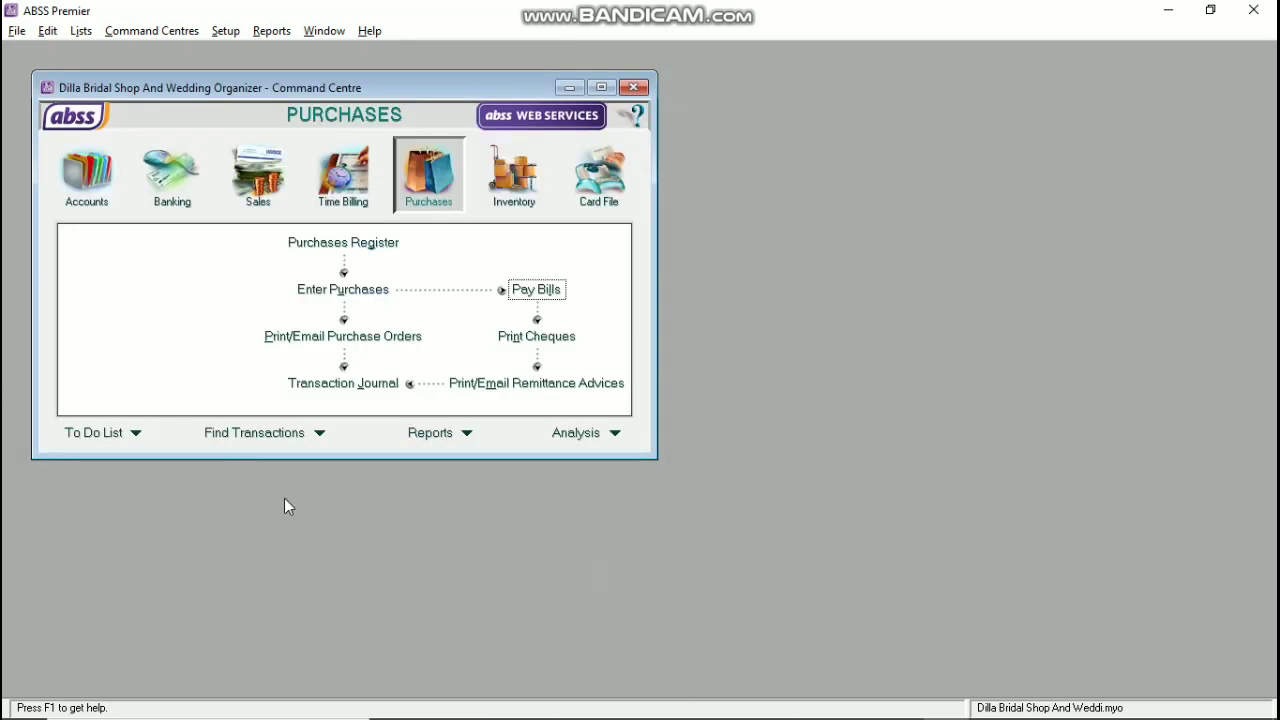
Step: Start a new purchase bill for supplier Pt. Cantika (IDR)
{"action": "left_click", "coordinate": [340, 289]}
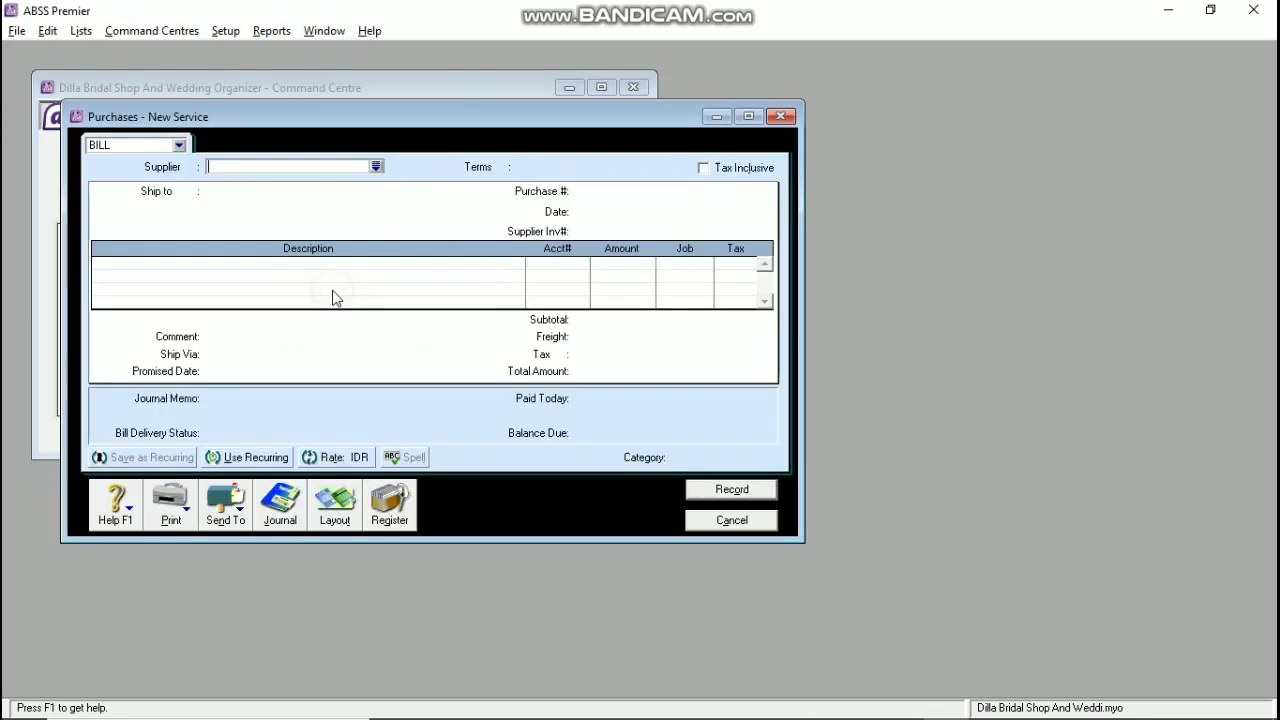
{"action": "left_click", "coordinate": [376, 167]}
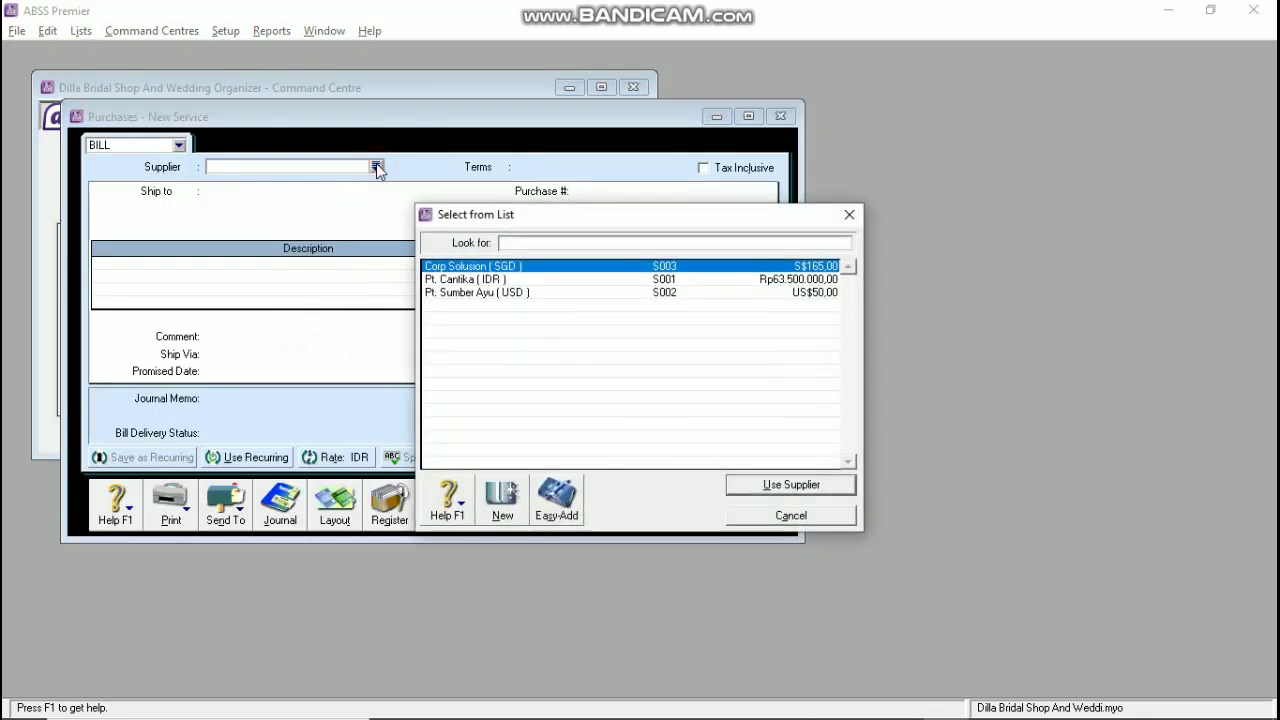
{"action": "left_click", "coordinate": [510, 280]}
{"action": "left_click", "coordinate": [829, 484]}
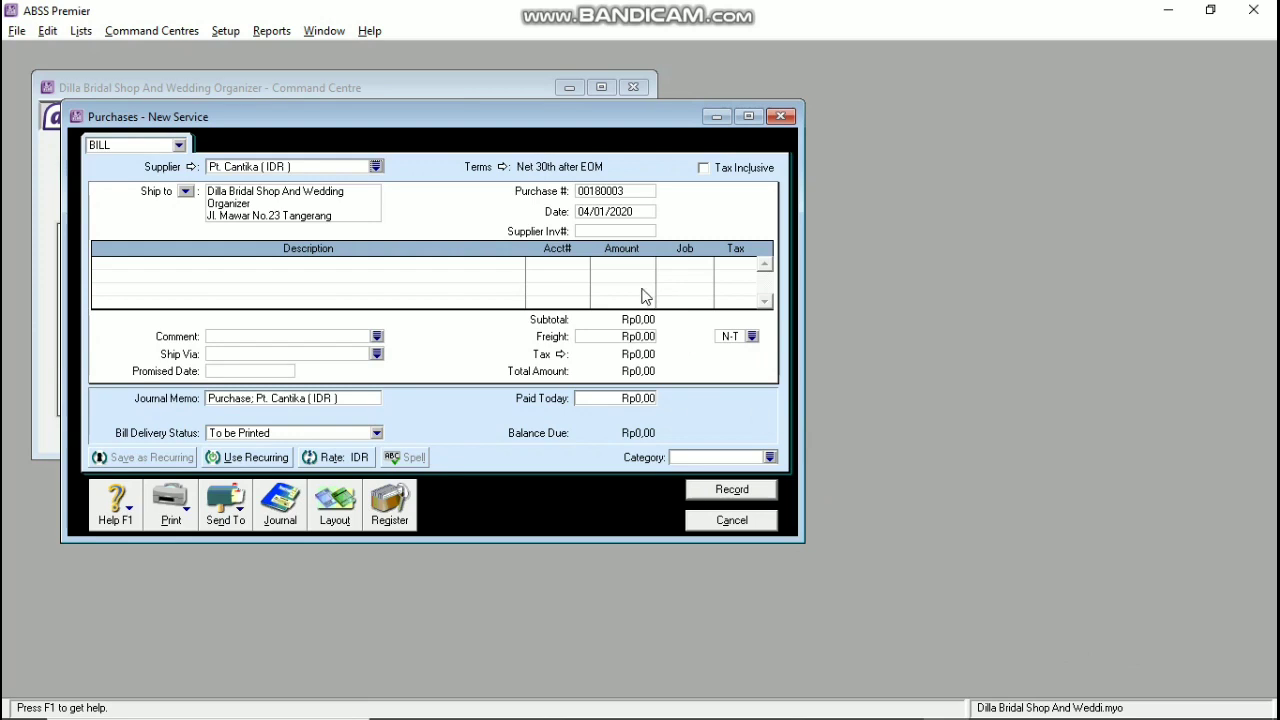
Step: Change the bill's credit terms so the balance is due on the 20th of the month
{"action": "left_click", "coordinate": [501, 167]}
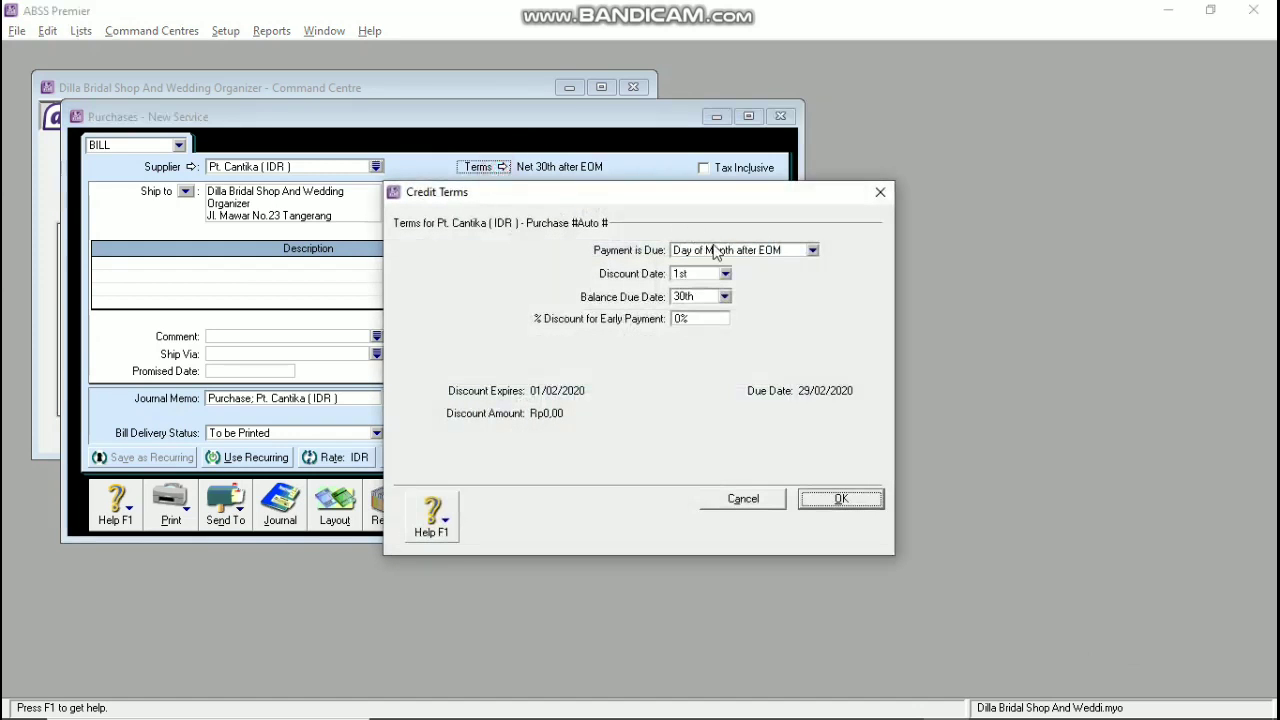
{"action": "left_click", "coordinate": [716, 252]}
{"action": "left_click", "coordinate": [716, 296]}
{"action": "left_click", "coordinate": [716, 297]}
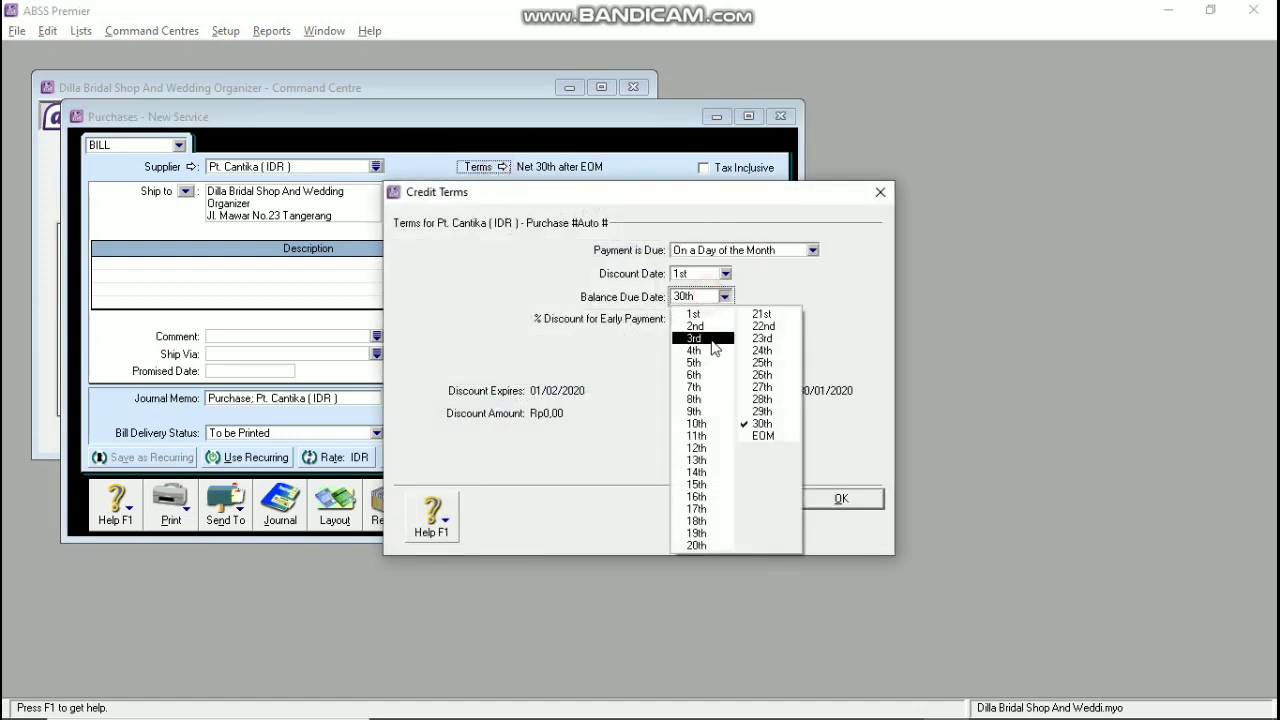
{"action": "left_click", "coordinate": [712, 544]}
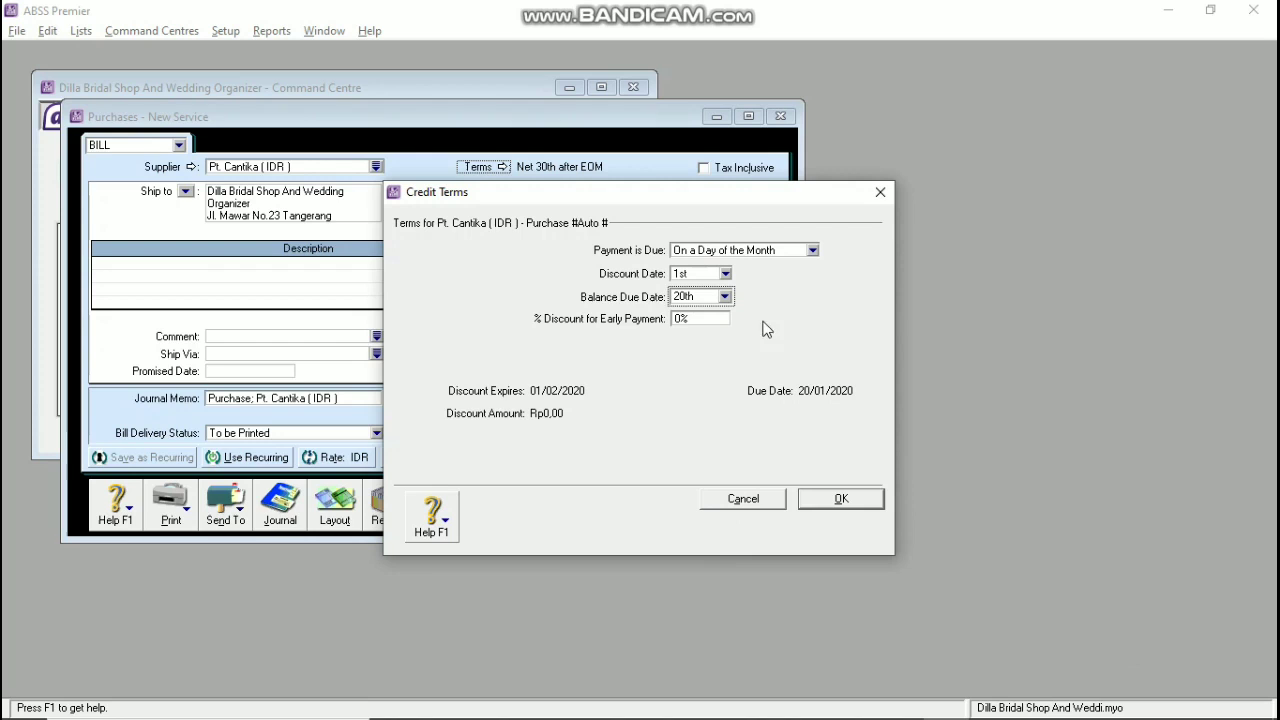
{"action": "left_click", "coordinate": [835, 518]}
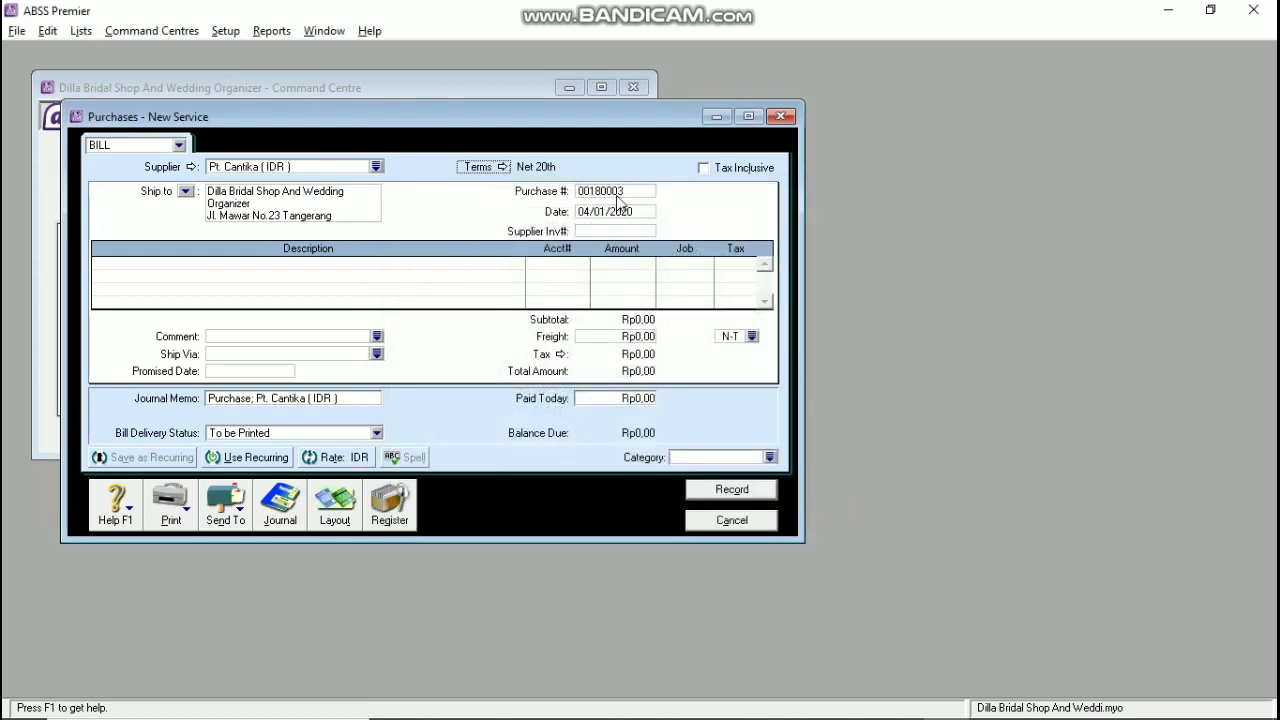
{"action": "left_click", "coordinate": [618, 192]}
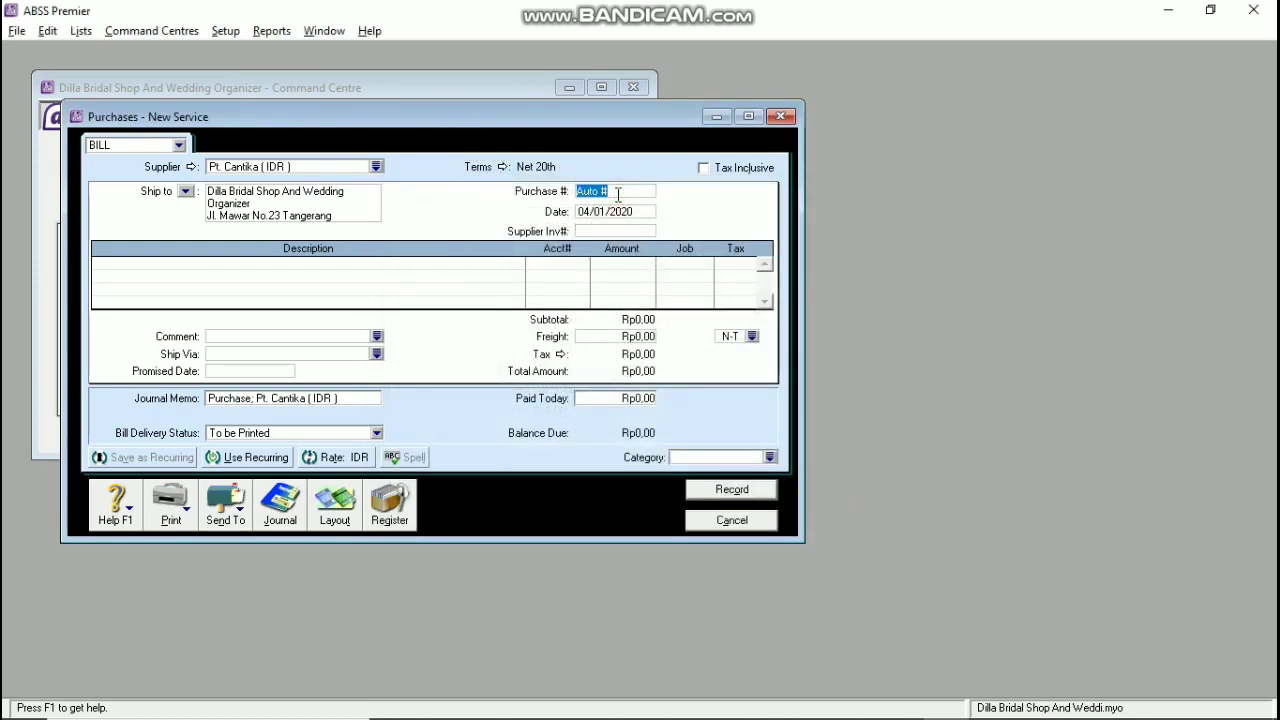
Step: Enter purchase number P-180003, date 07/01/2020 and supplier invoice LJ-180001
{"action": "key", "text": "BackSpace"}
{"action": "type", "text": "1"}
{"action": "key", "text": "BackSpace"}
{"action": "type", "text": "P-180003"}
{"action": "key", "text": "Tab"}
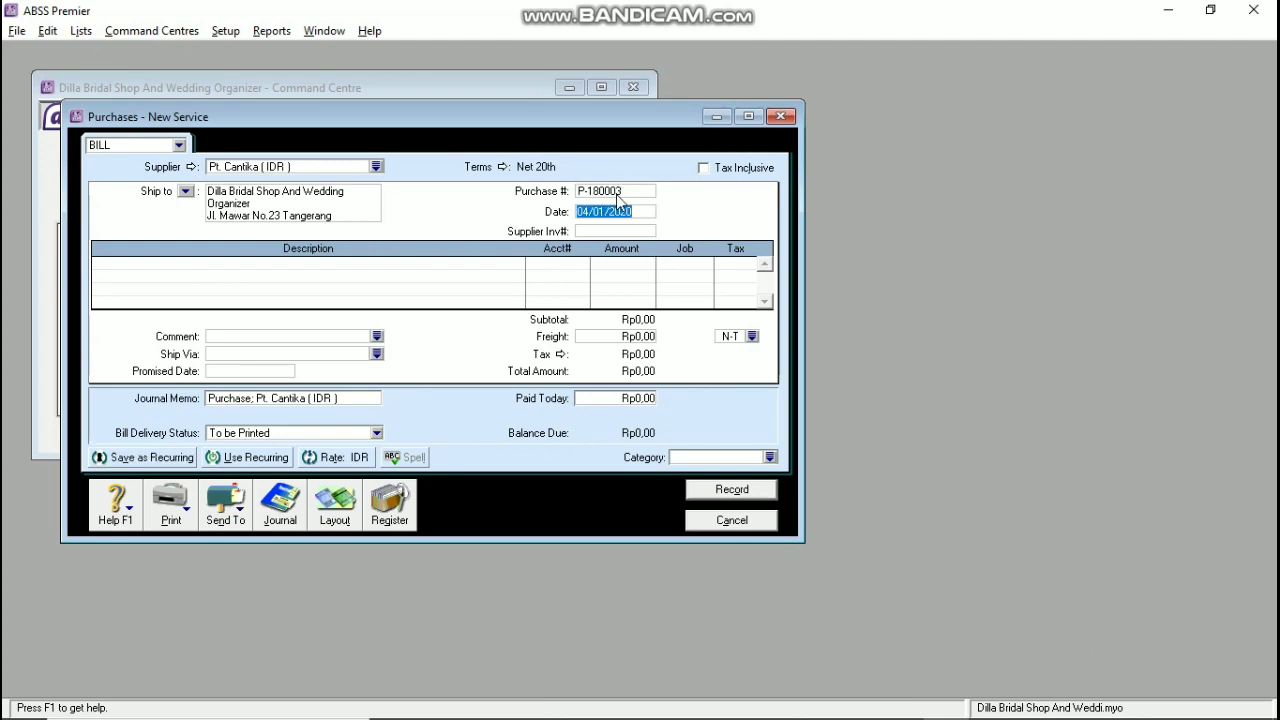
{"action": "type", "text": "07/01/2020"}
{"action": "key", "text": "Tab"}
{"action": "type", "text": "LJ-18"}
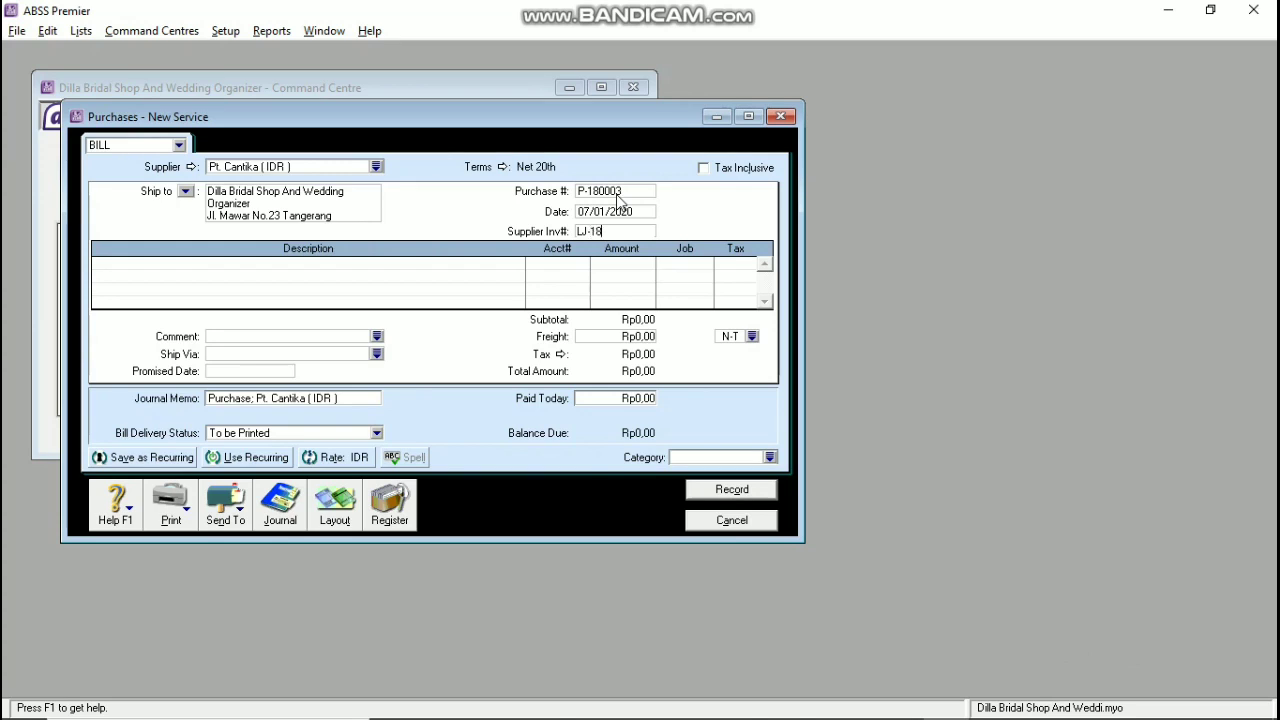
{"action": "type", "text": "0001"}
{"action": "key", "text": "Tab"}
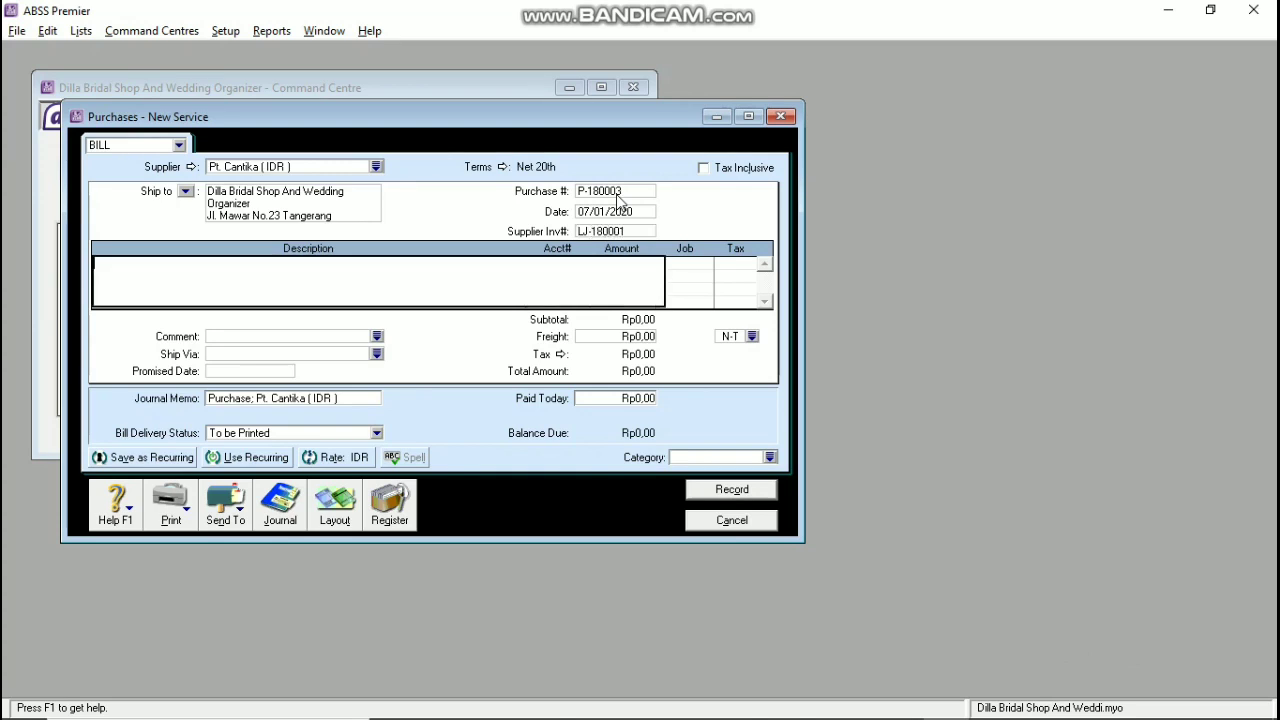
Step: Switch the Pt. Cantika bill to the Item layout
{"action": "left_click", "coordinate": [342, 508]}
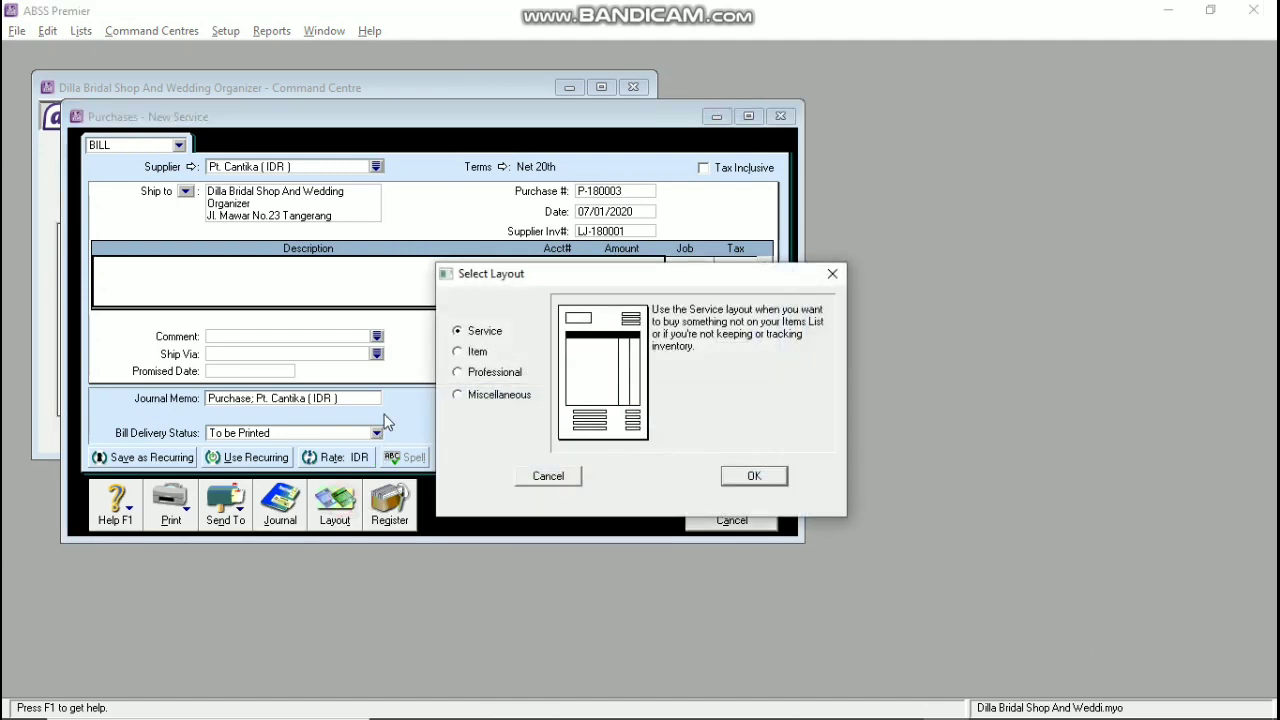
{"action": "left_click", "coordinate": [463, 353]}
{"action": "left_click", "coordinate": [722, 469]}
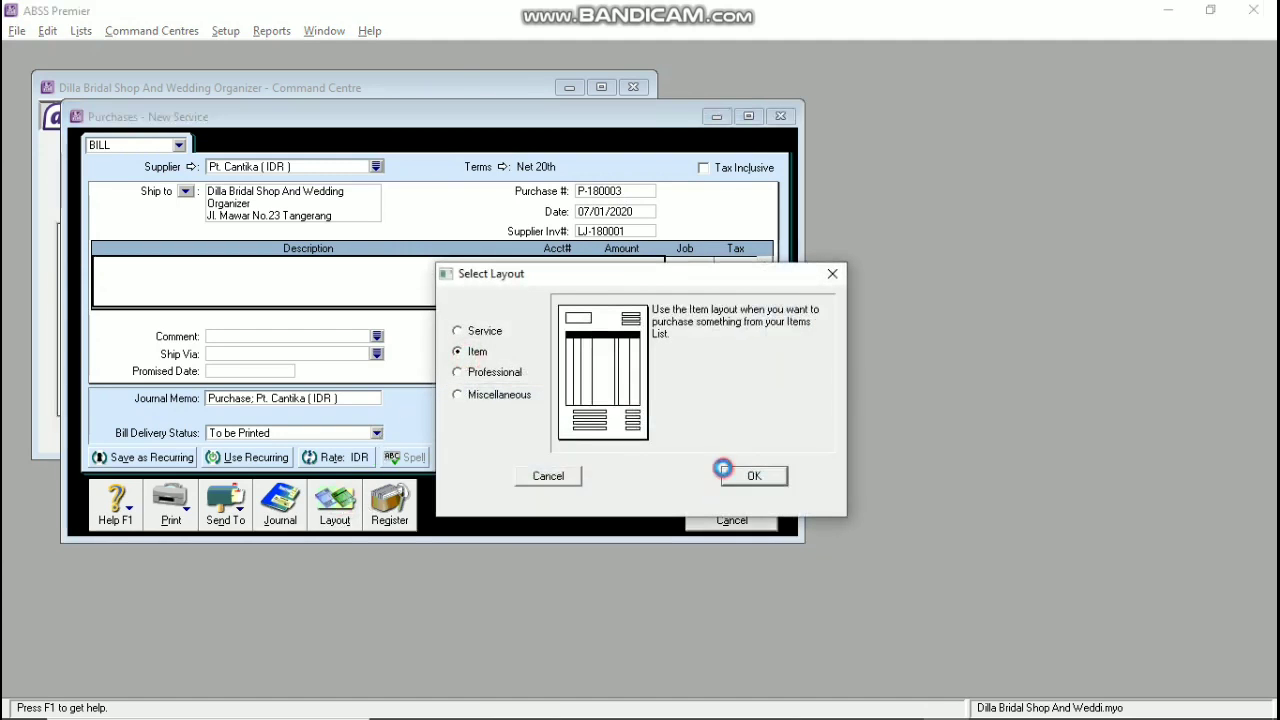
{"action": "left_click", "coordinate": [115, 263]}
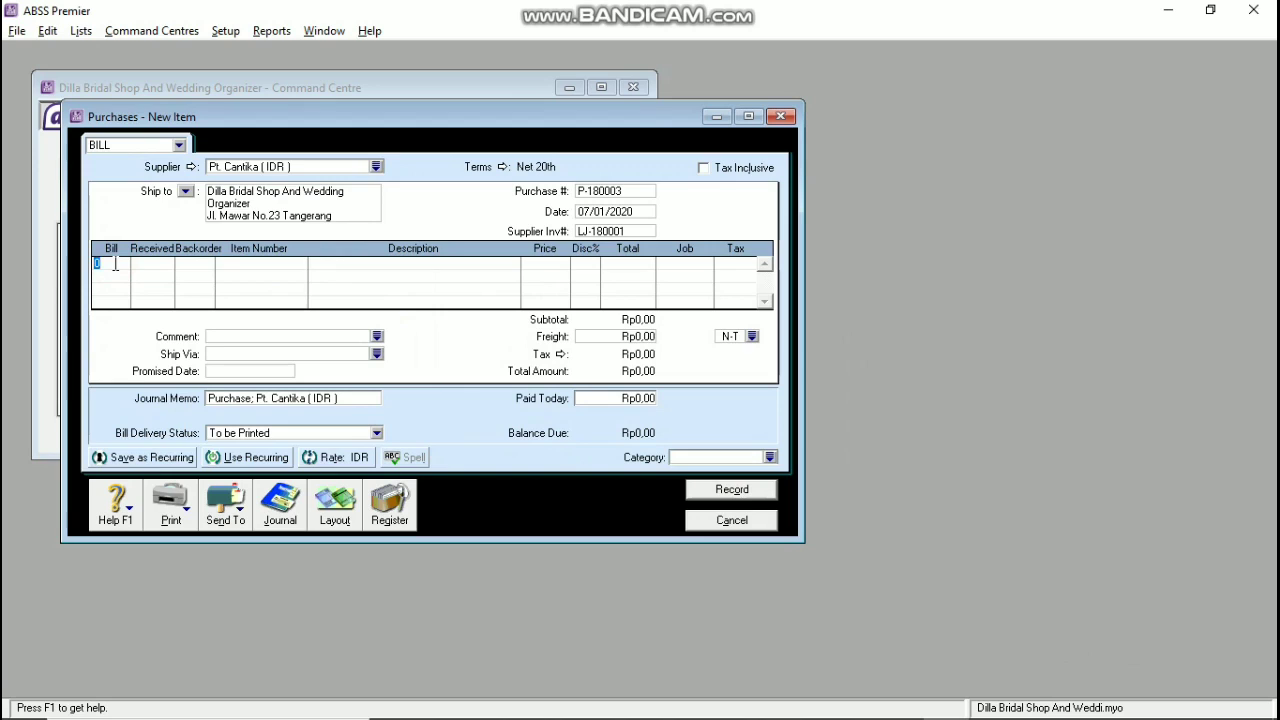
Step: Add a return line of -1 Gaun Pengantin (GP) at 5.600.000,00 with job D and VAT
{"action": "key", "text": "Tab"}
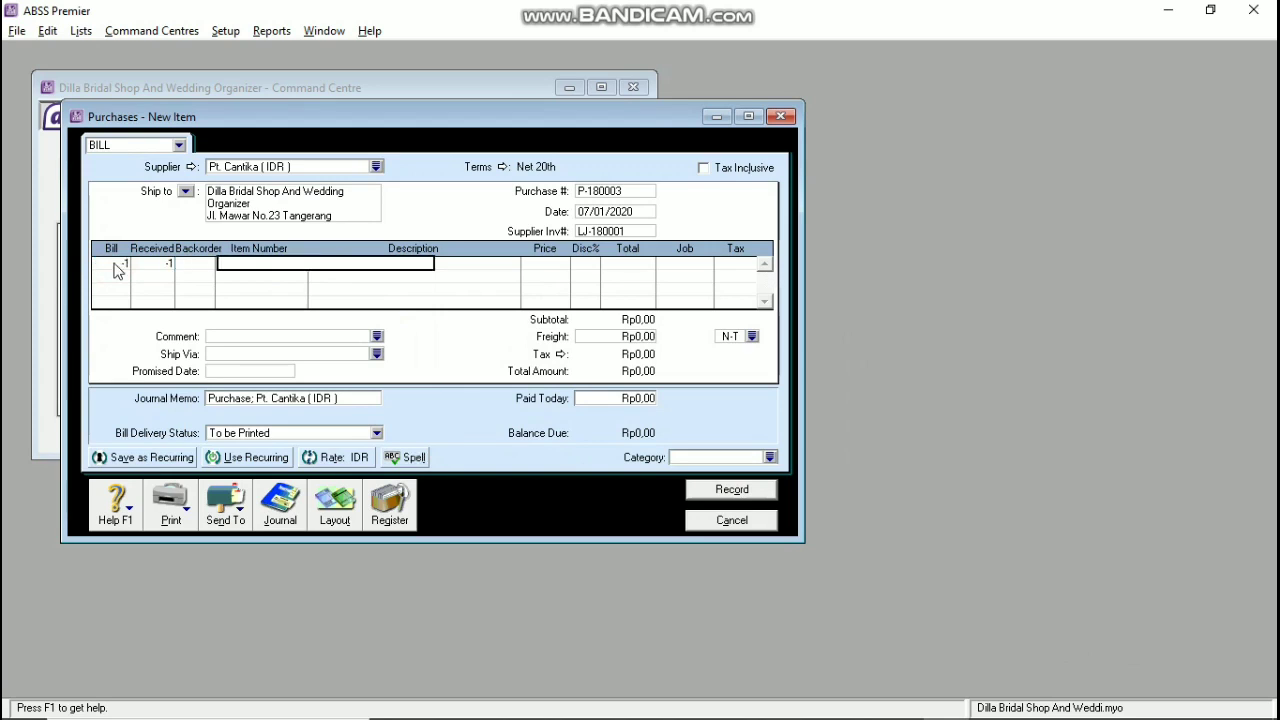
{"action": "type", "text": "GF"}
{"action": "key", "text": "Tab"}
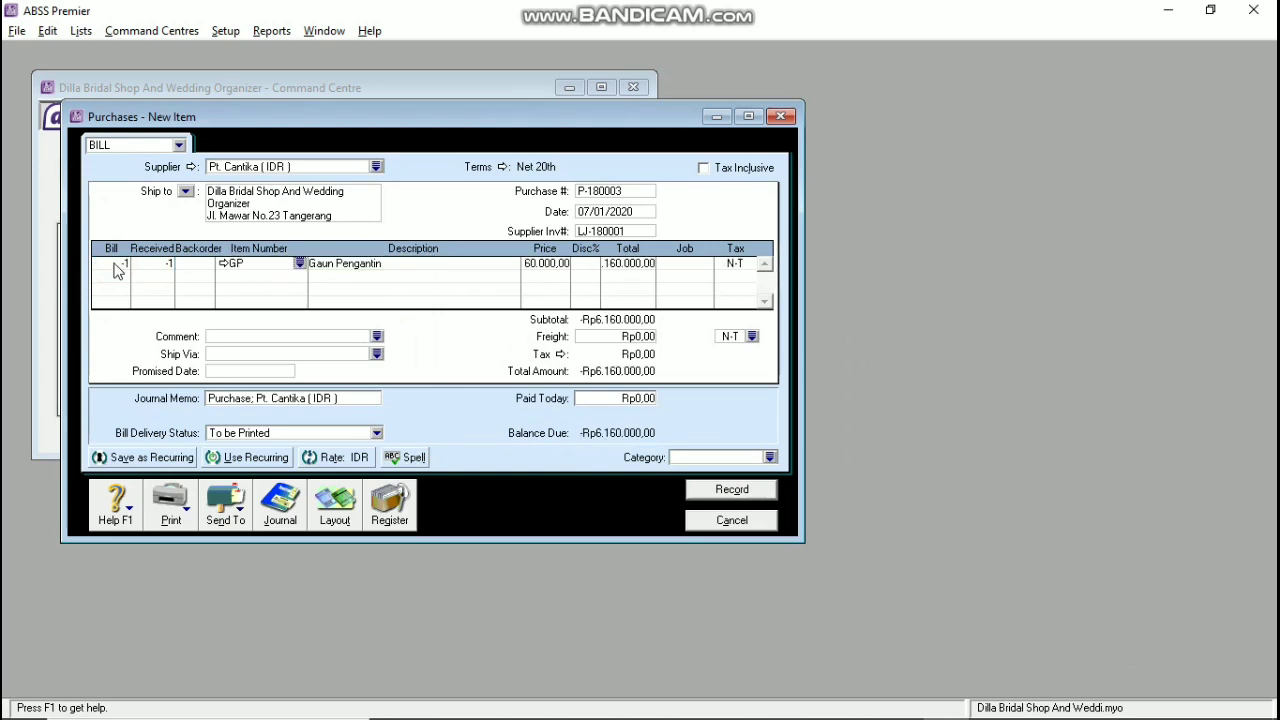
{"action": "key", "text": "Tab"}
{"action": "key", "text": "Tab"}
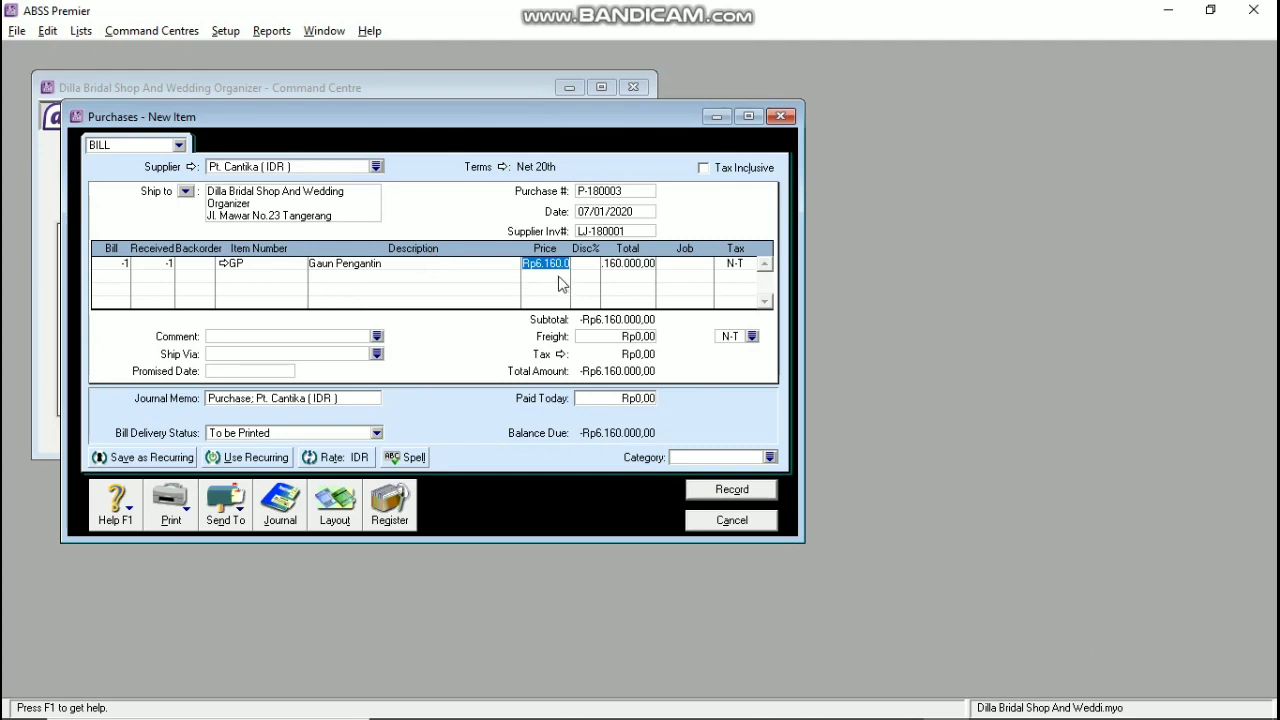
{"action": "type", "text": "5600000"}
{"action": "key", "text": "Tab"}
{"action": "key", "text": "Tab"}
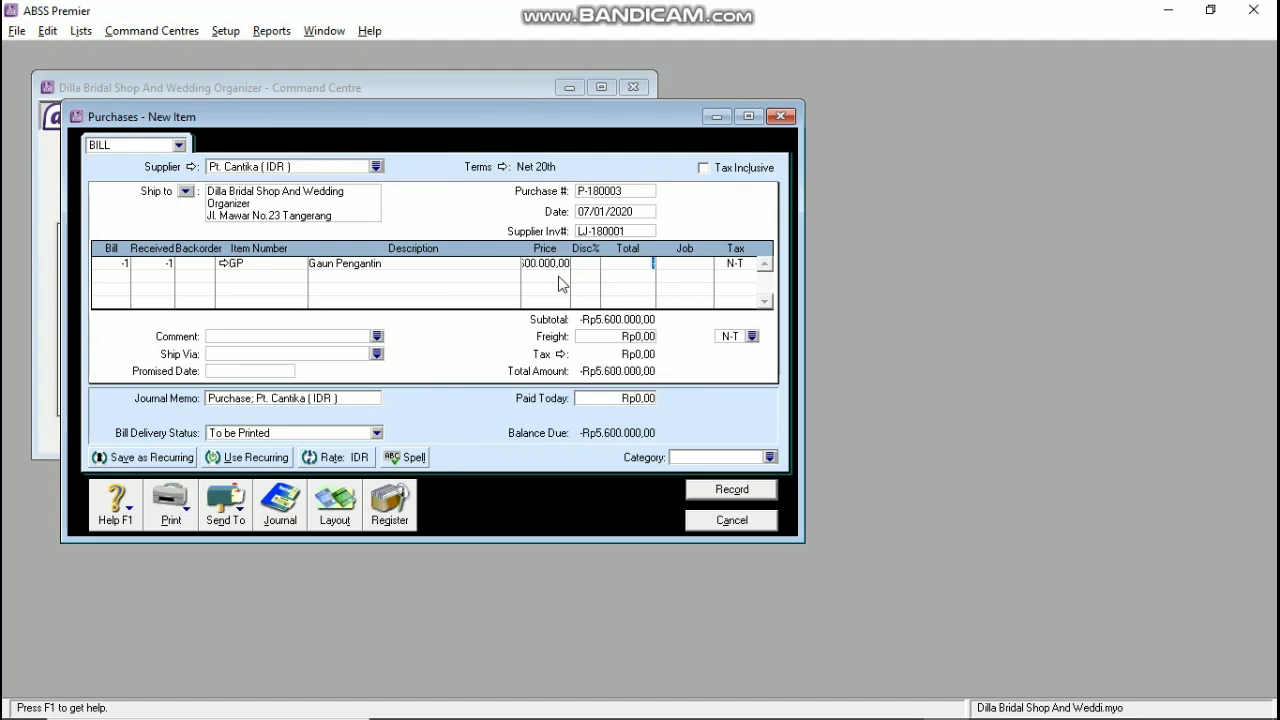
{"action": "key", "text": "Tab"}
{"action": "type", "text": "D"}
{"action": "key", "text": "Tab"}
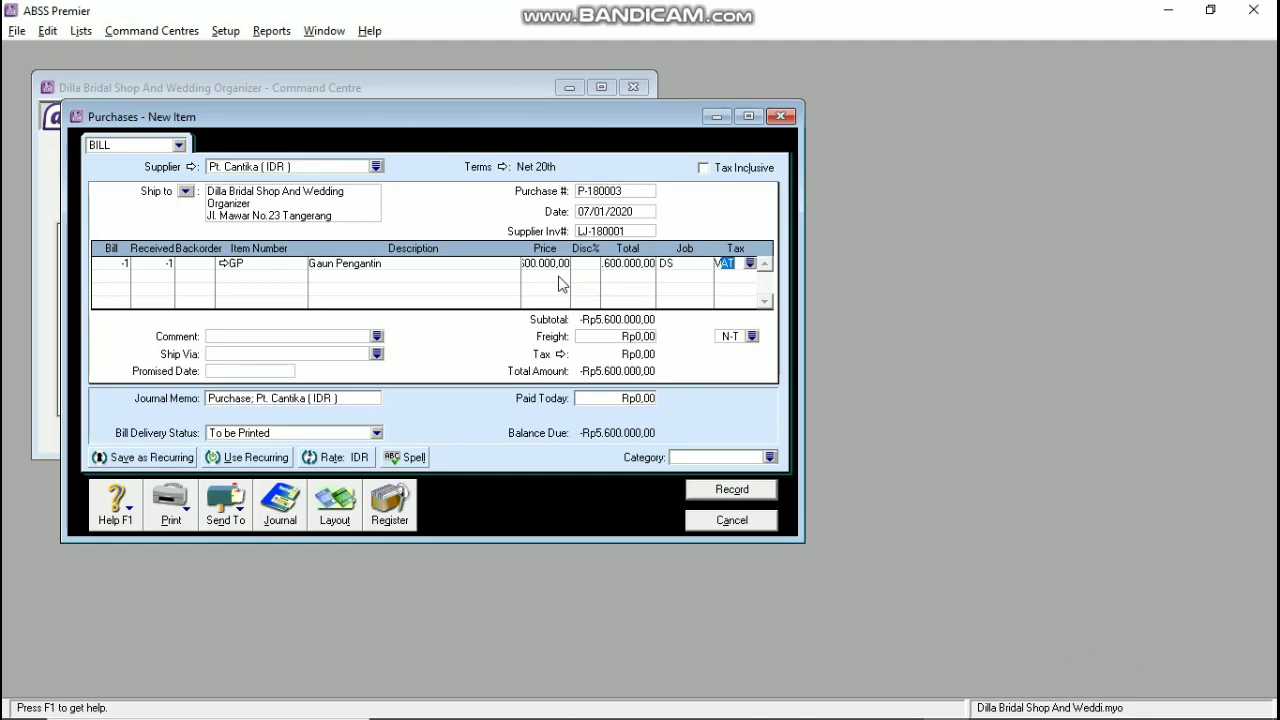
{"action": "key", "text": "Tab"}
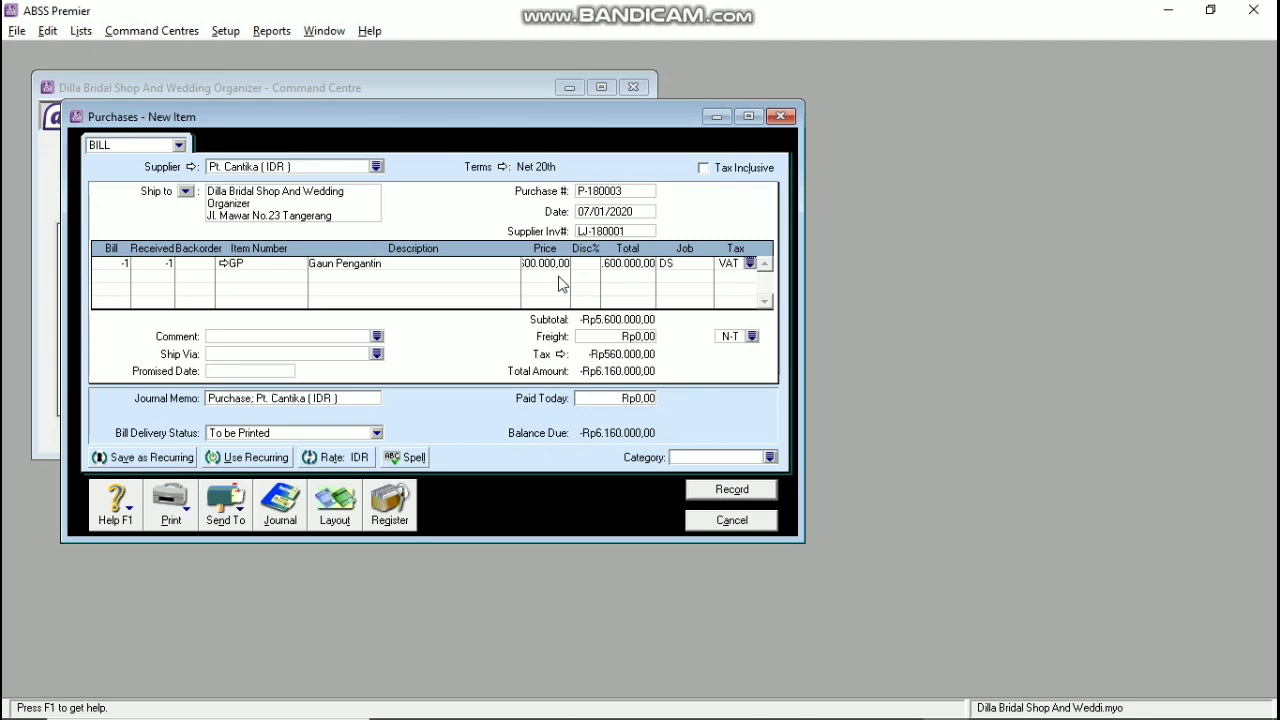
Step: Set the bill's category to JKT and its journal memo to 'return;'
{"action": "left_click", "coordinate": [697, 458]}
{"action": "type", "text": "JKT"}
{"action": "left_click", "coordinate": [256, 397]}
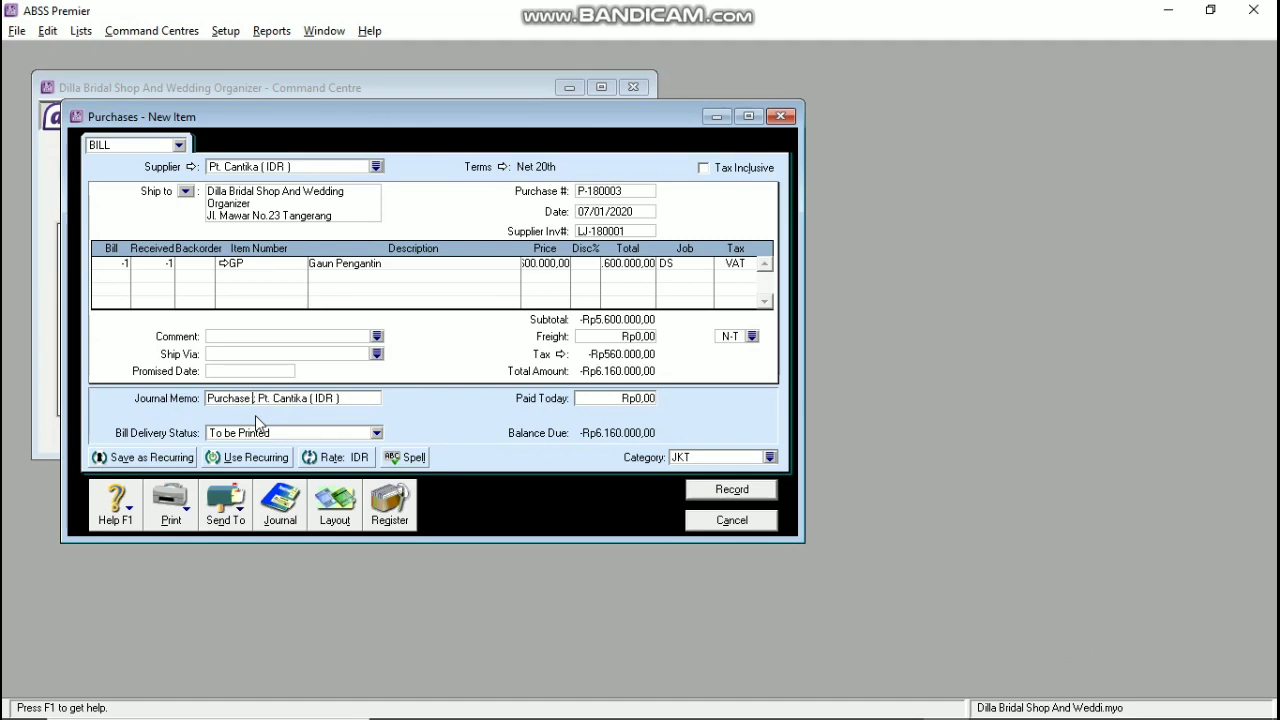
{"action": "type", "text": "return"}
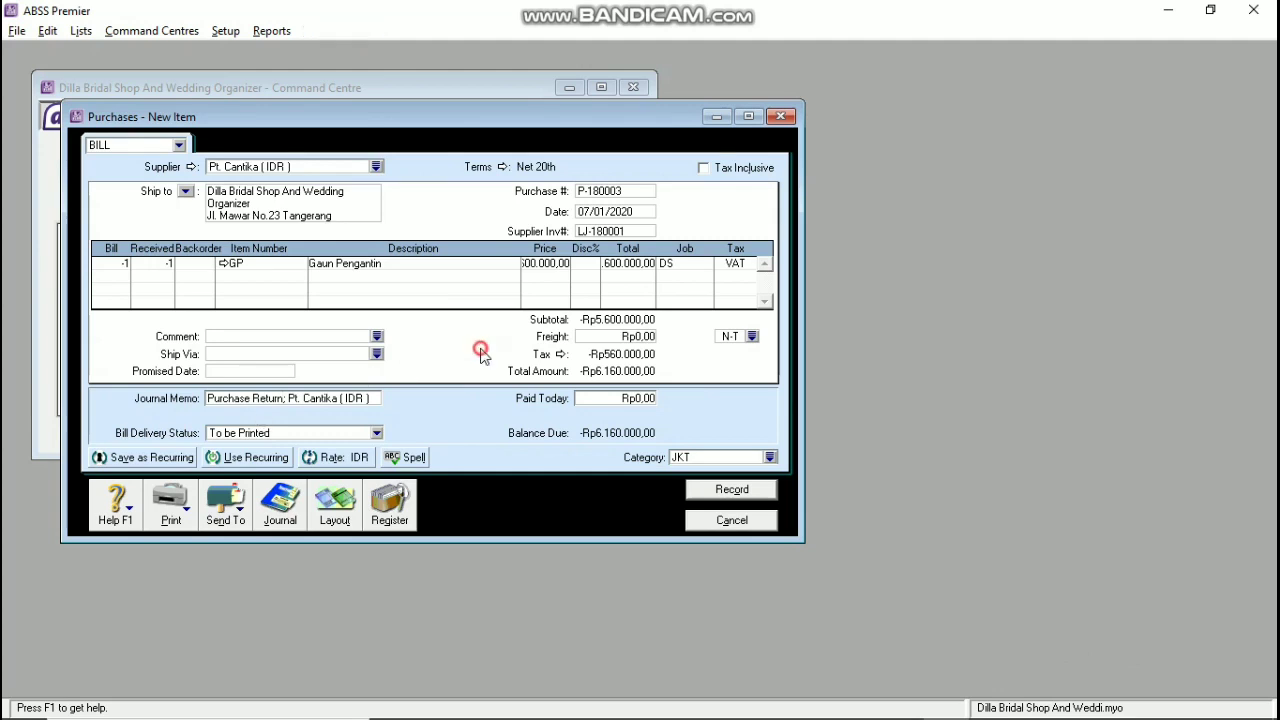
{"action": "type", "text": ";"}
{"action": "key", "text": "Tab"}
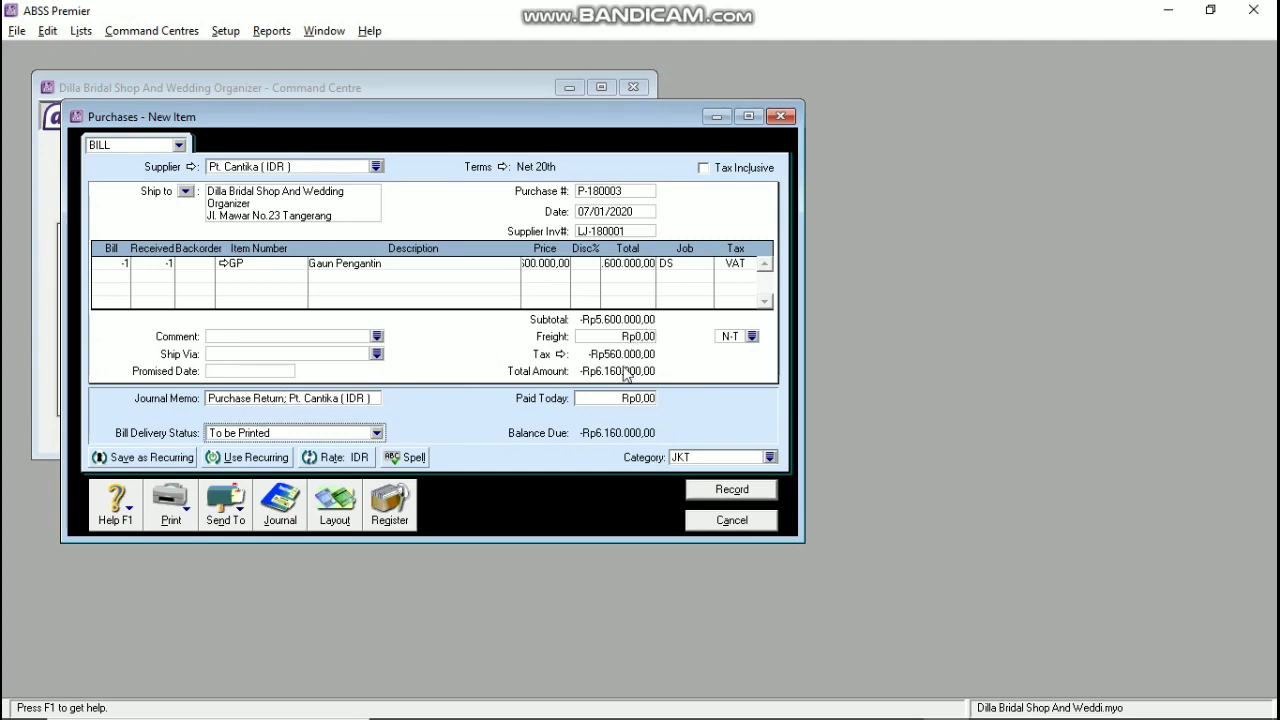
Step: Record the return bill despite the duplicate purchase number warning and close the blank form
{"action": "left_click", "coordinate": [550, 265]}
{"action": "left_click", "coordinate": [631, 264]}
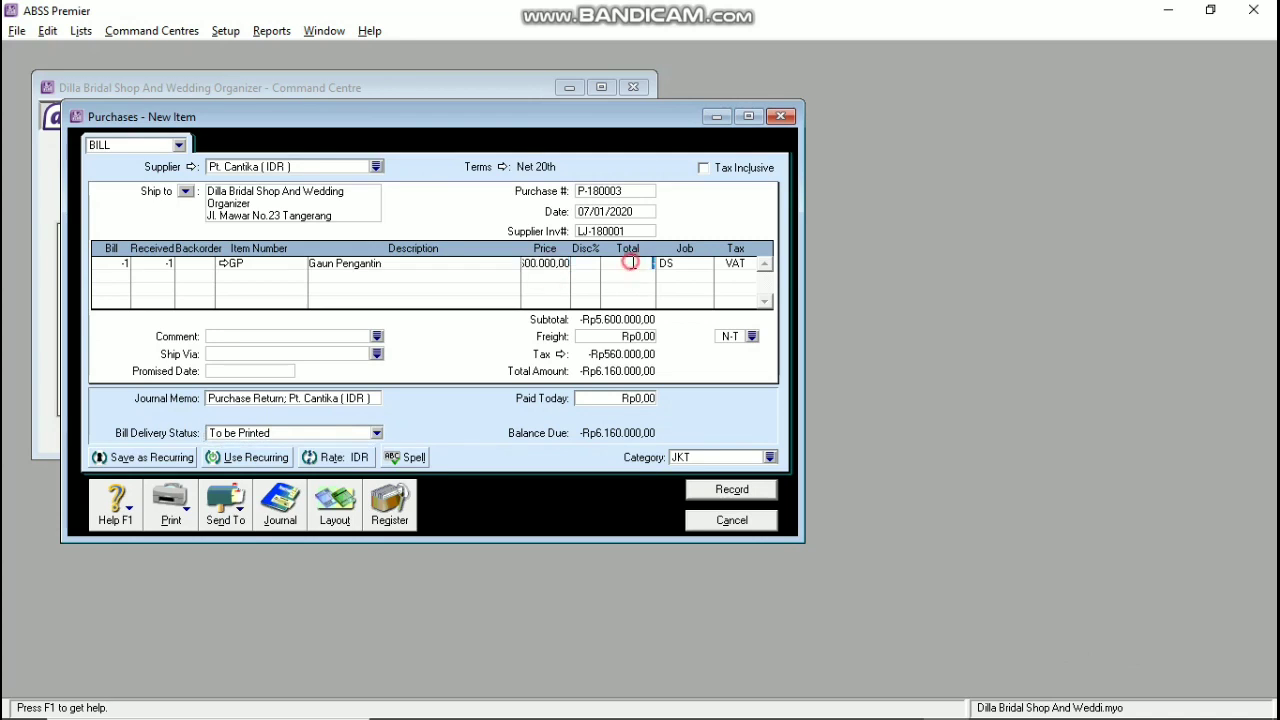
{"action": "left_click", "coordinate": [618, 338]}
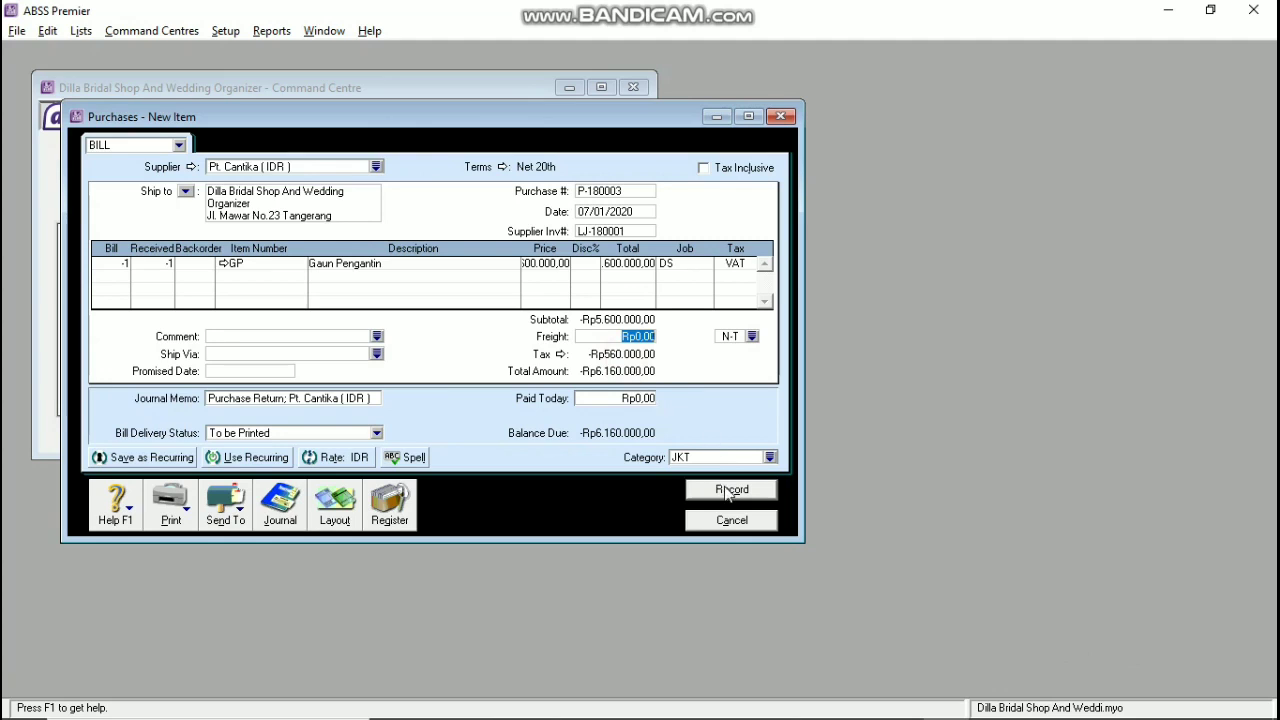
{"action": "left_click", "coordinate": [729, 492]}
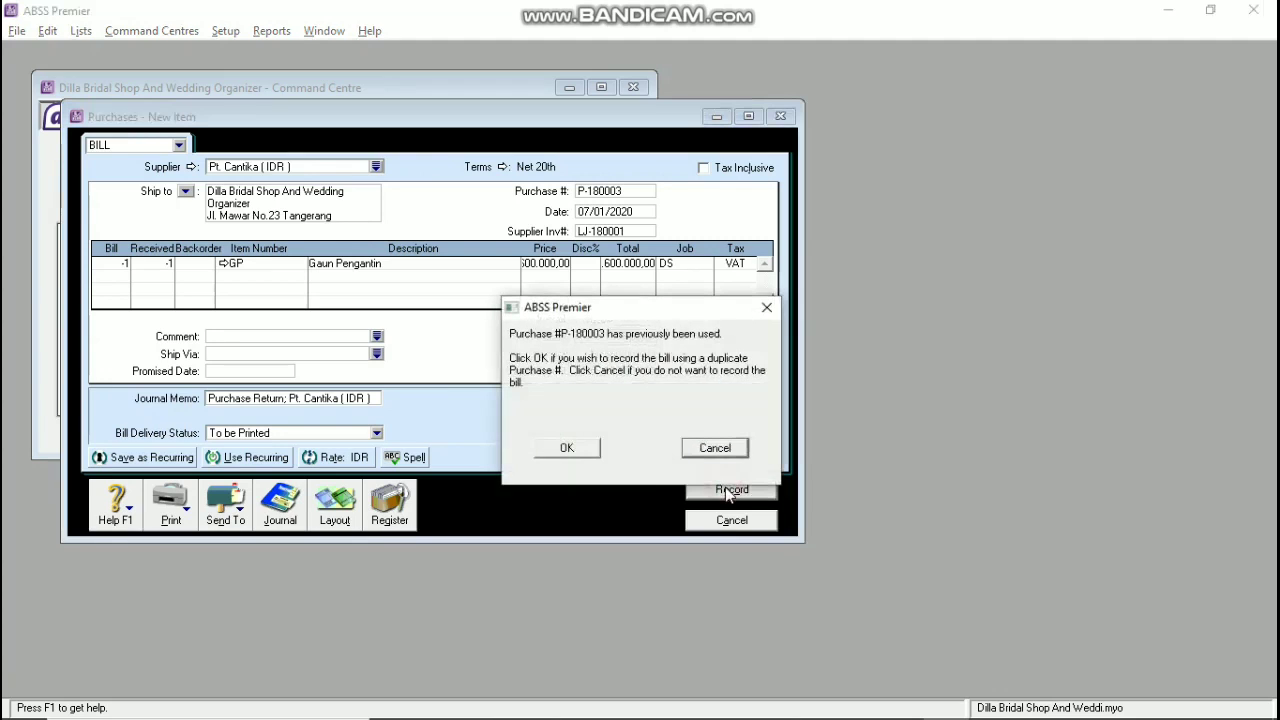
{"action": "left_click", "coordinate": [588, 451]}
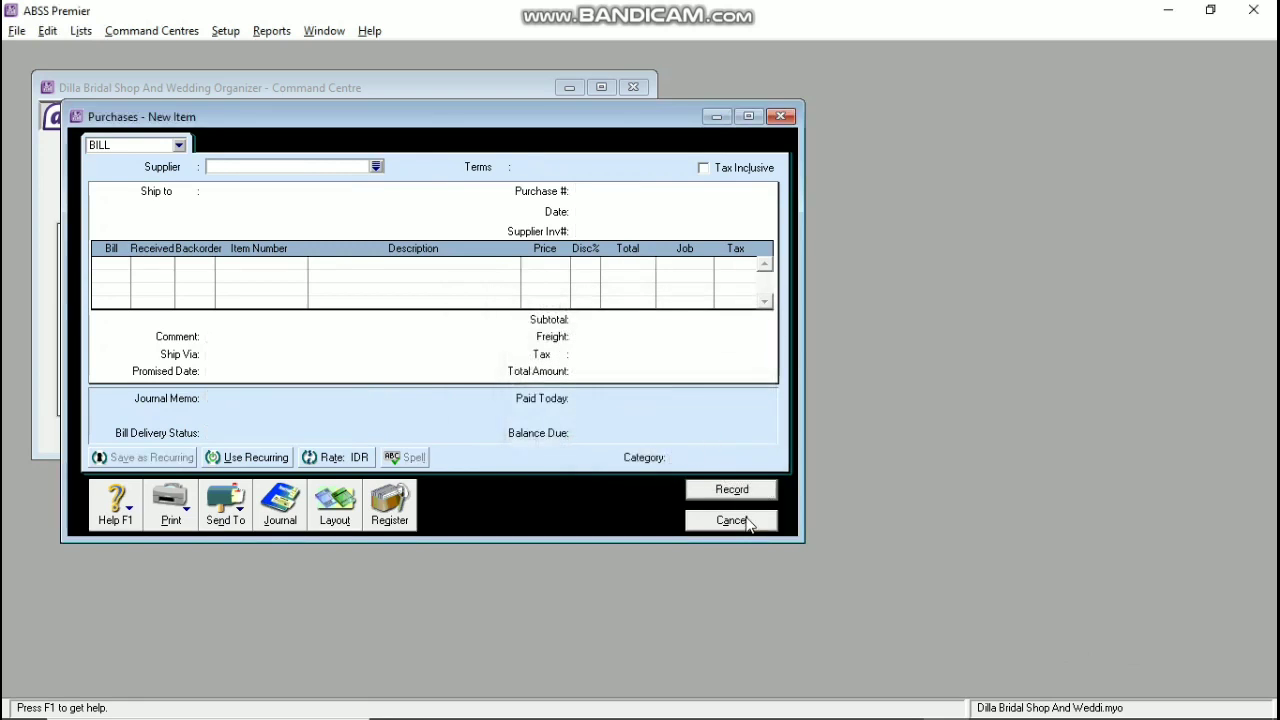
{"action": "left_click", "coordinate": [731, 520]}
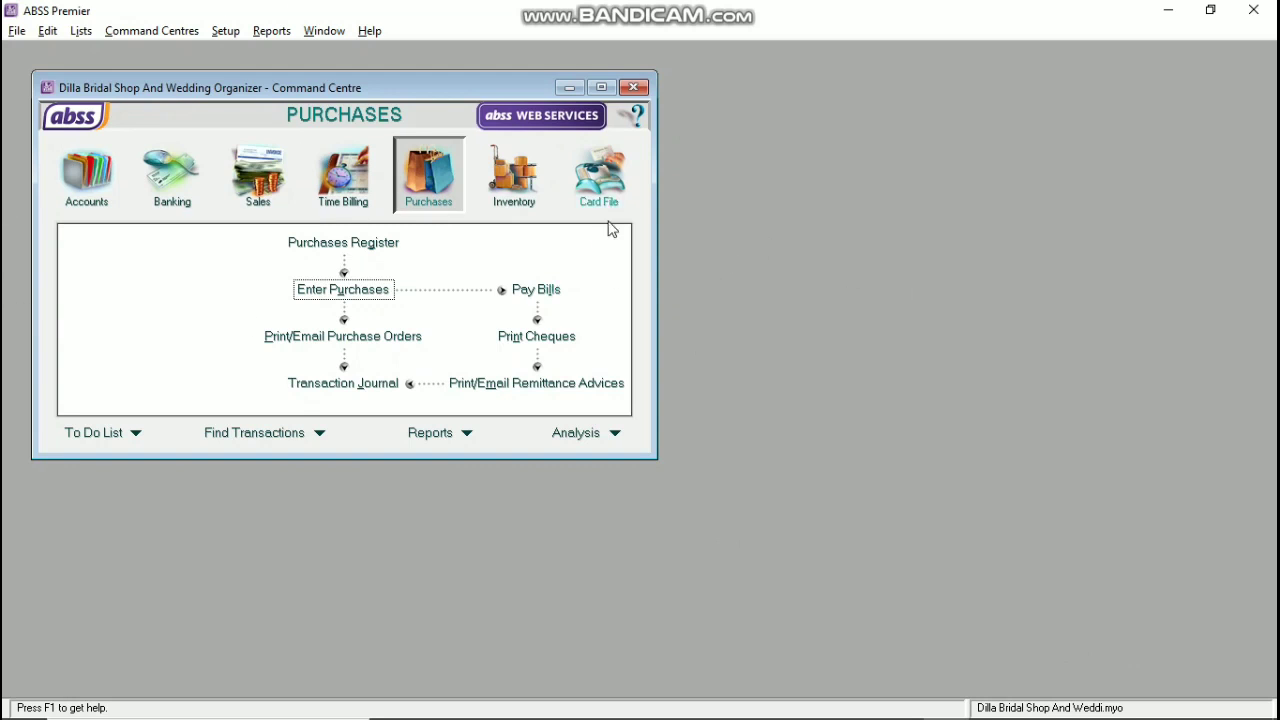
Step: Receive the Rp6.160.000,00 Pt. Cantika refund from Returns & Debits under ID P-180003
{"action": "left_click", "coordinate": [378, 247]}
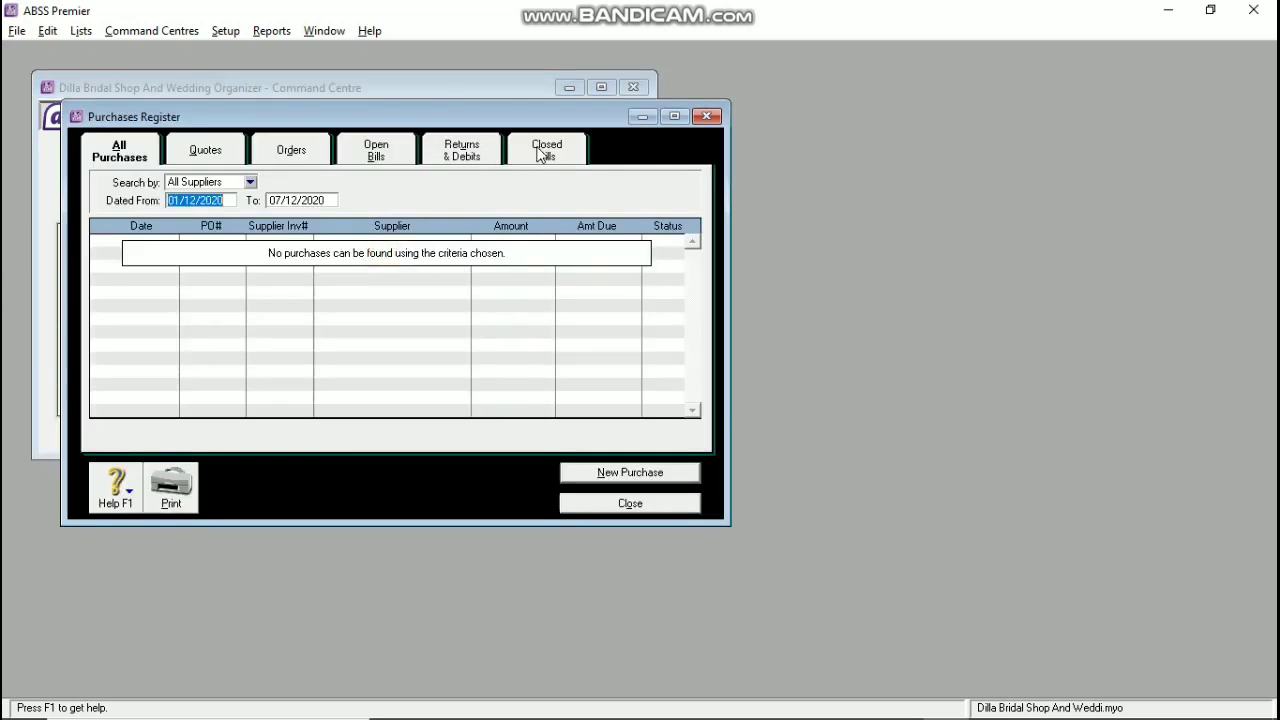
{"action": "left_click", "coordinate": [466, 150]}
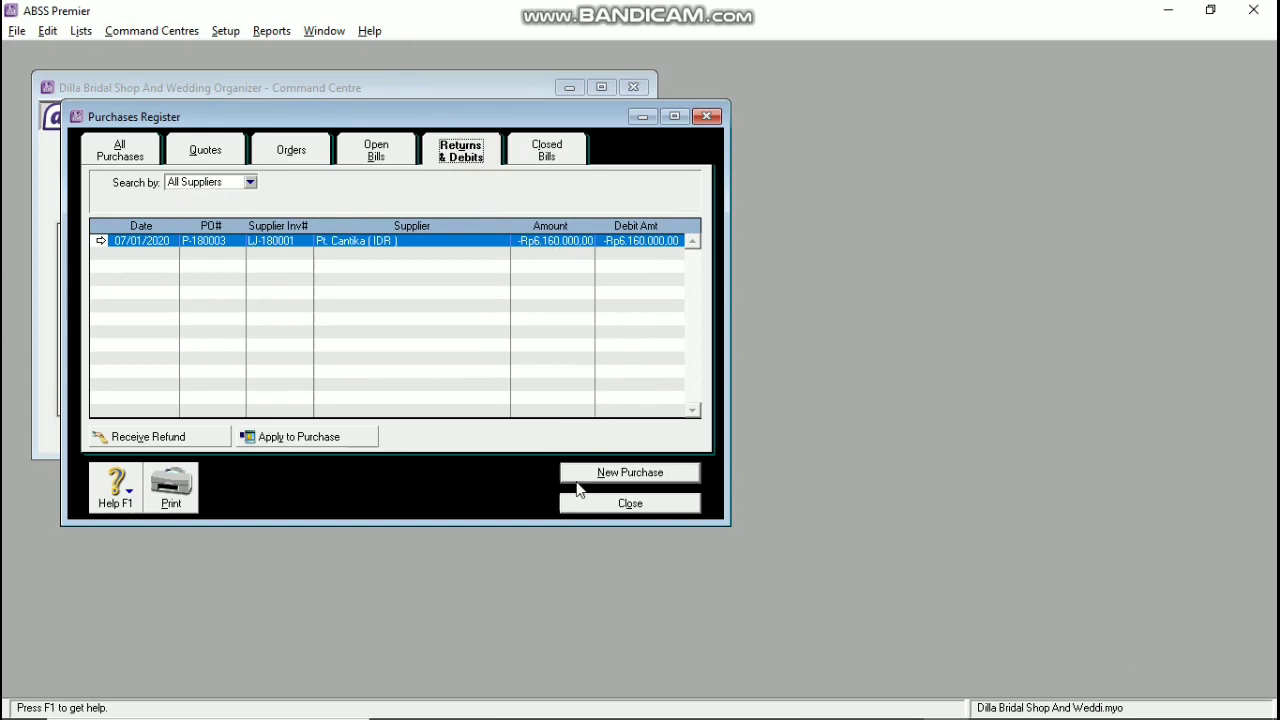
{"action": "left_click", "coordinate": [181, 440]}
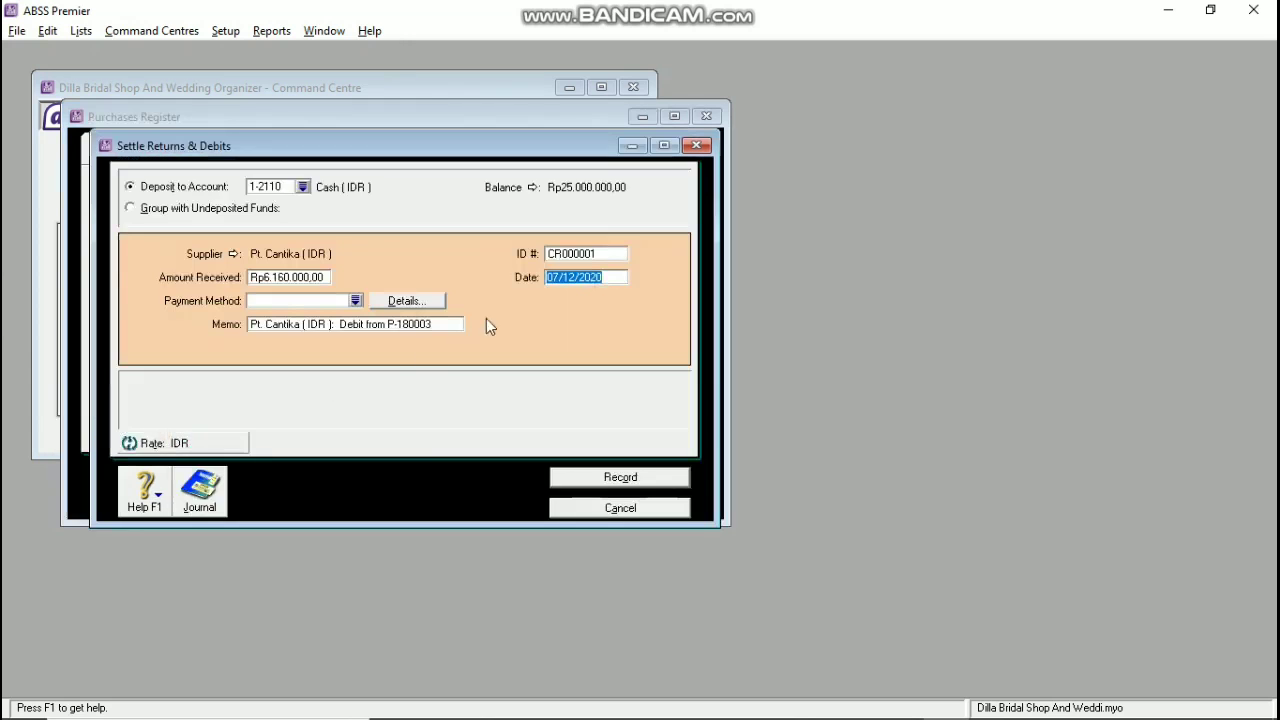
{"action": "left_click", "coordinate": [566, 251]}
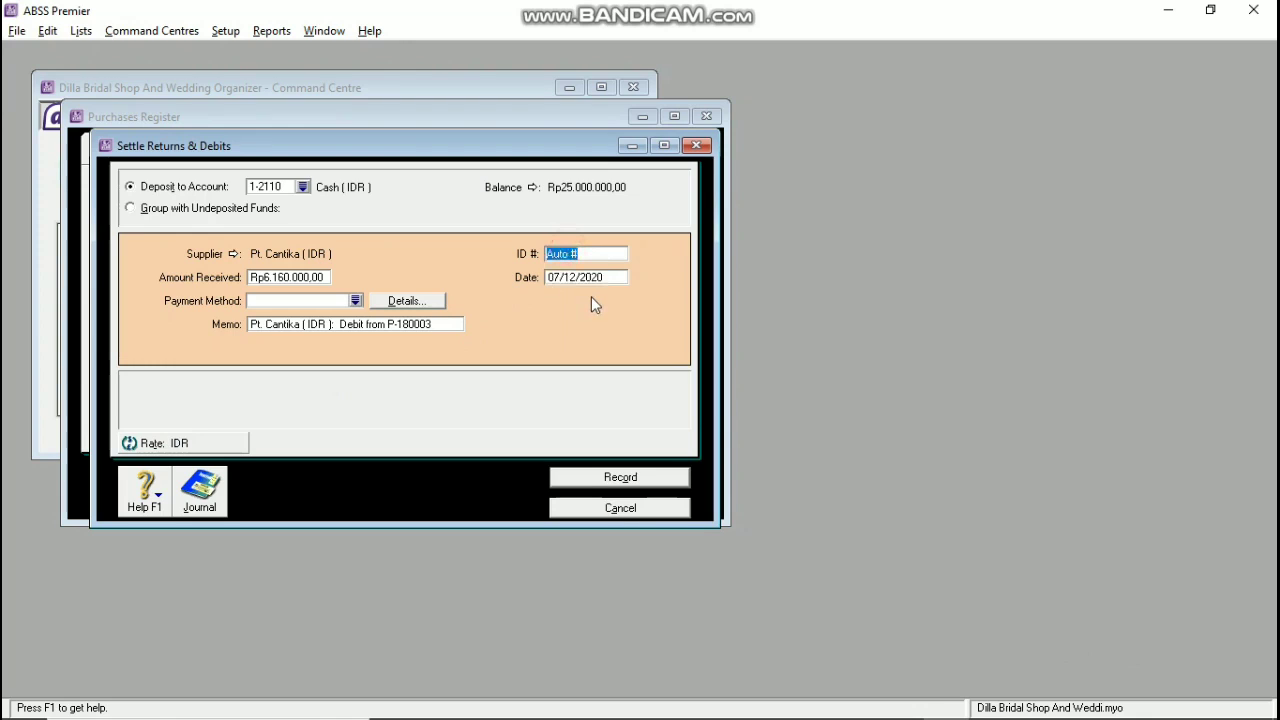
{"action": "key", "text": "BackSpace"}
{"action": "type", "text": "P-180003"}
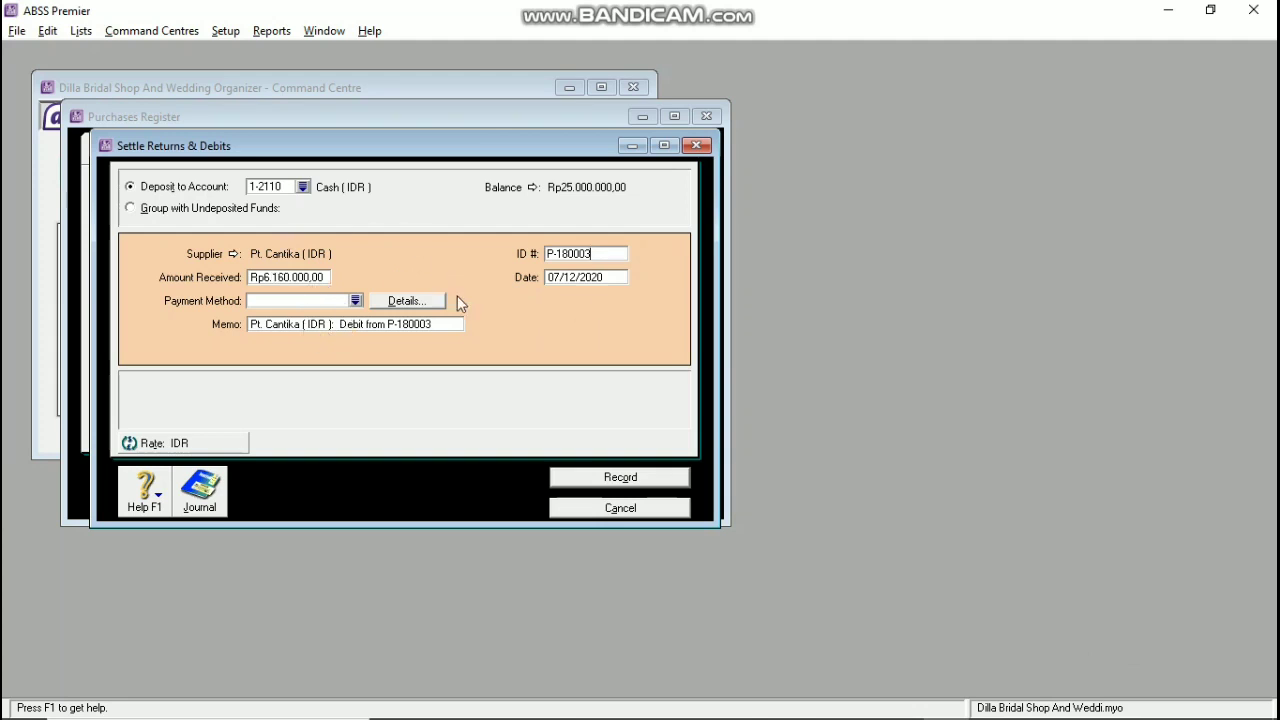
{"action": "left_click", "coordinate": [585, 283]}
{"action": "left_click", "coordinate": [560, 478]}
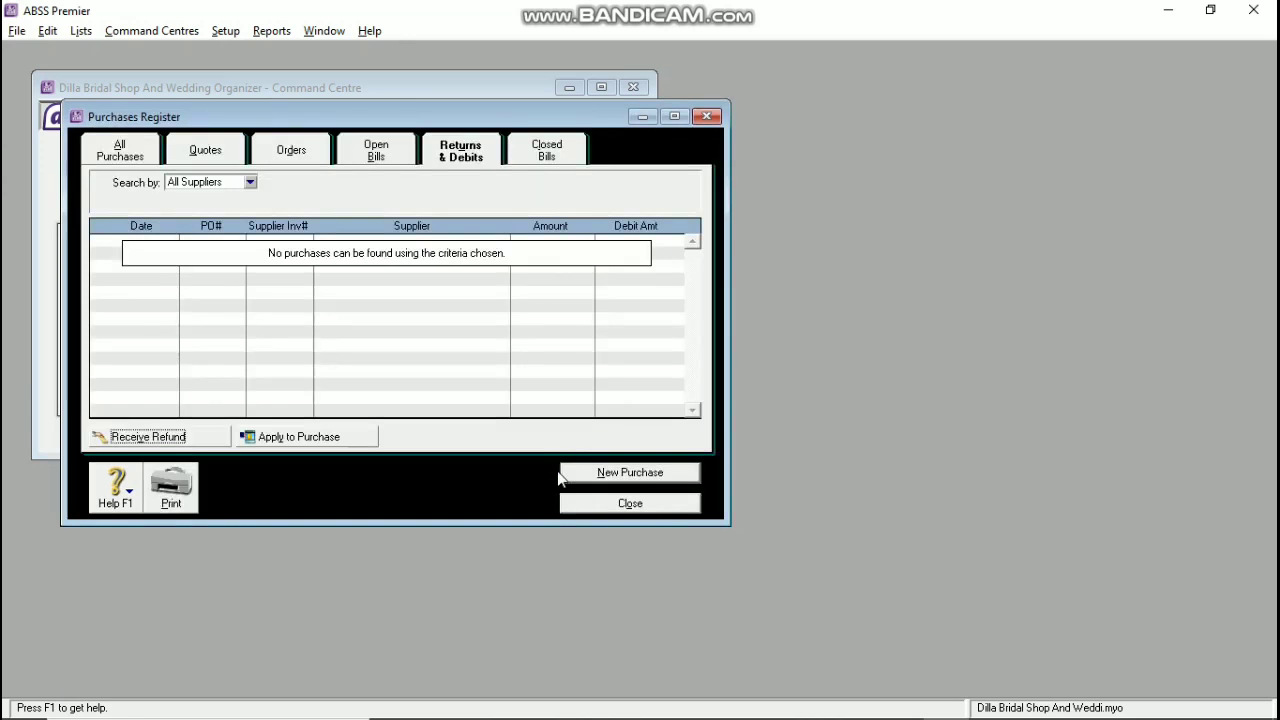
{"action": "left_click", "coordinate": [615, 506]}
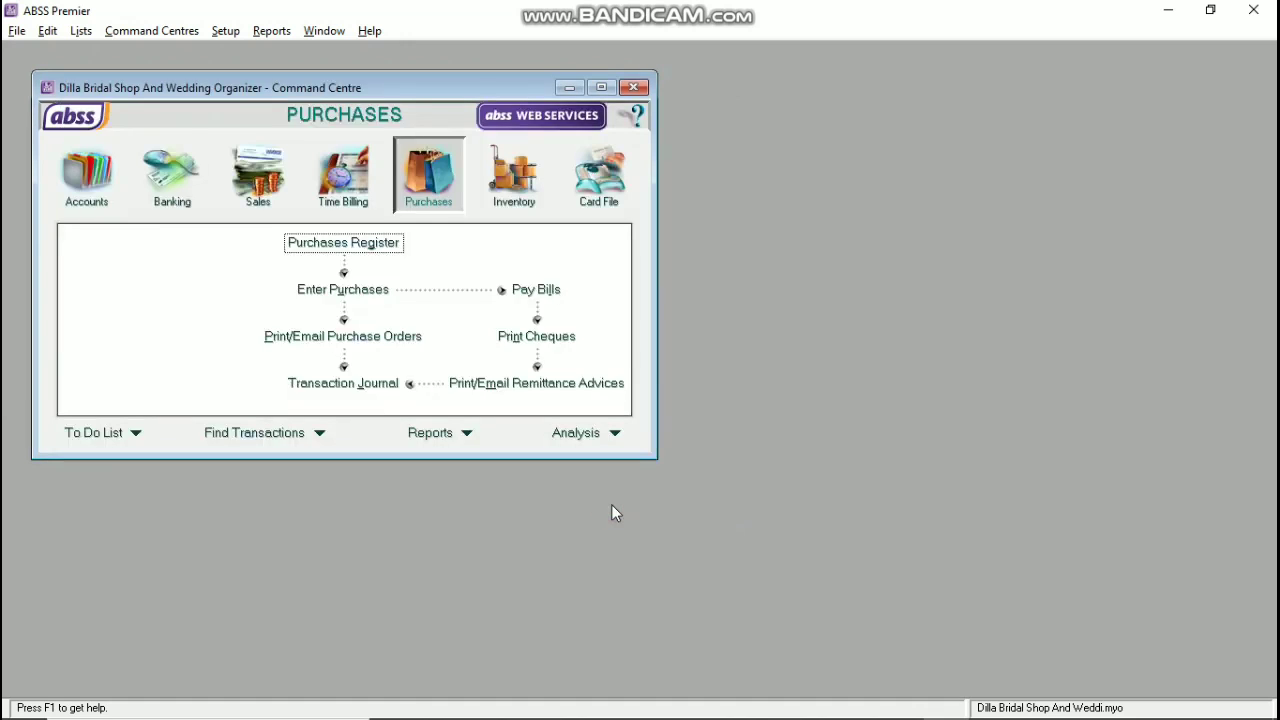
Step: Start a new sales invoice for customer Pt. Kencana
{"action": "left_click", "coordinate": [240, 190]}
{"action": "left_click", "coordinate": [343, 289]}
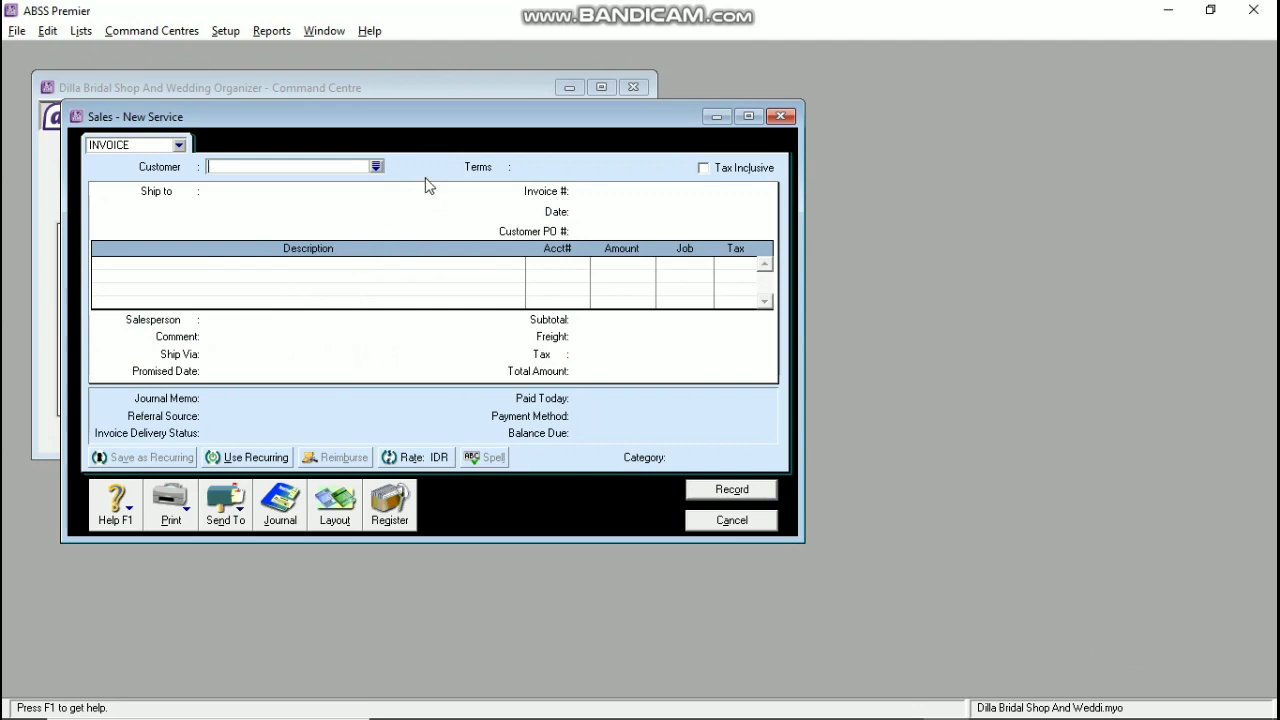
{"action": "left_click", "coordinate": [377, 167]}
{"action": "left_click", "coordinate": [486, 294]}
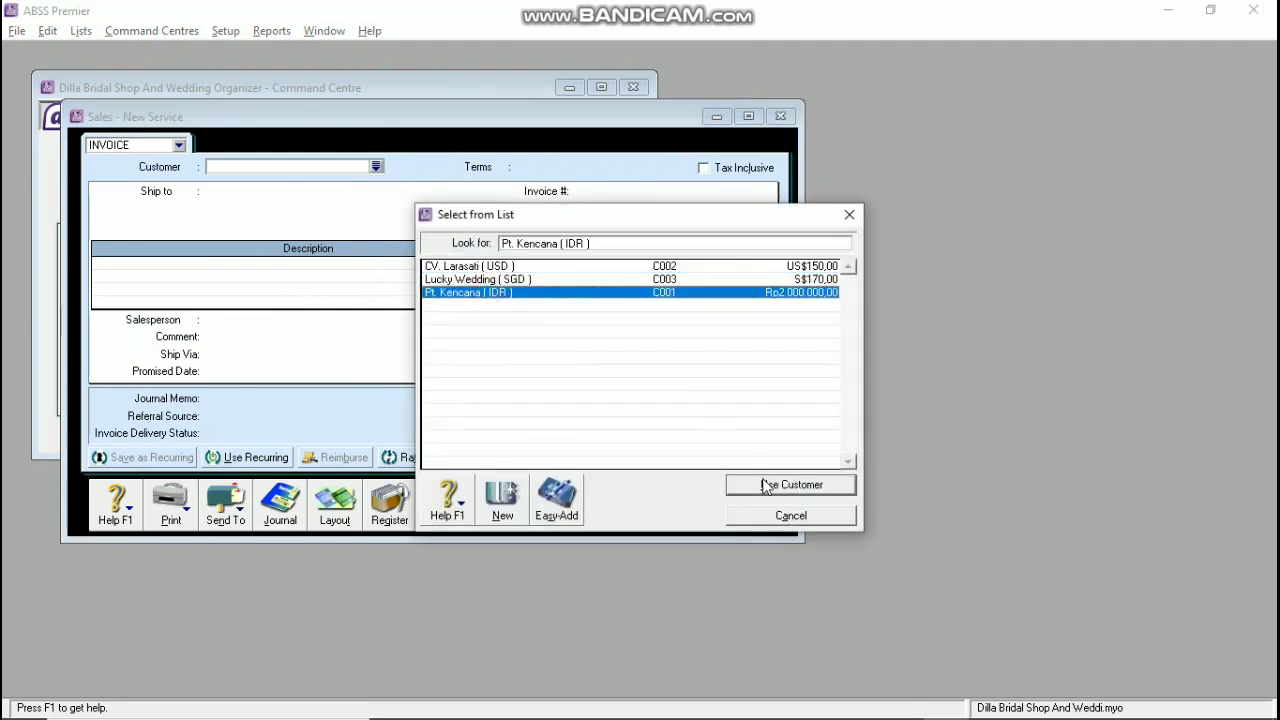
{"action": "left_click", "coordinate": [765, 486]}
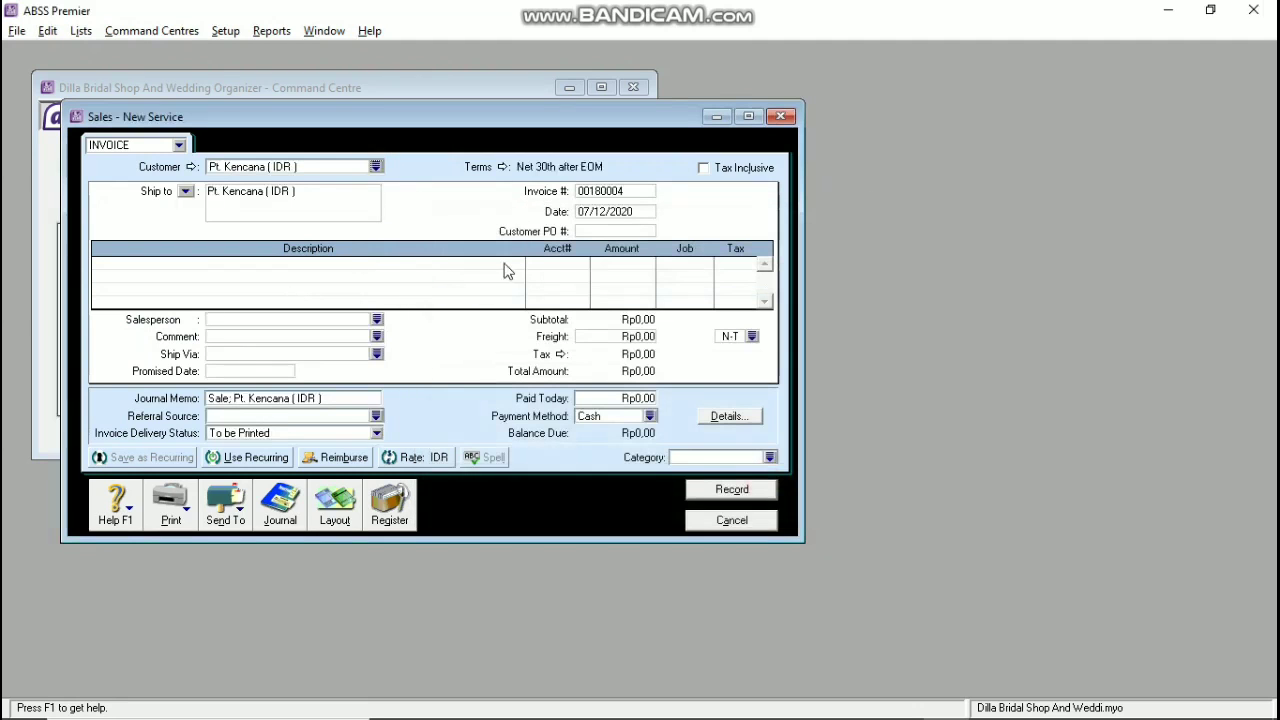
Step: Set the invoice's credit terms to balance due on the 15th of the month
{"action": "left_click", "coordinate": [508, 167]}
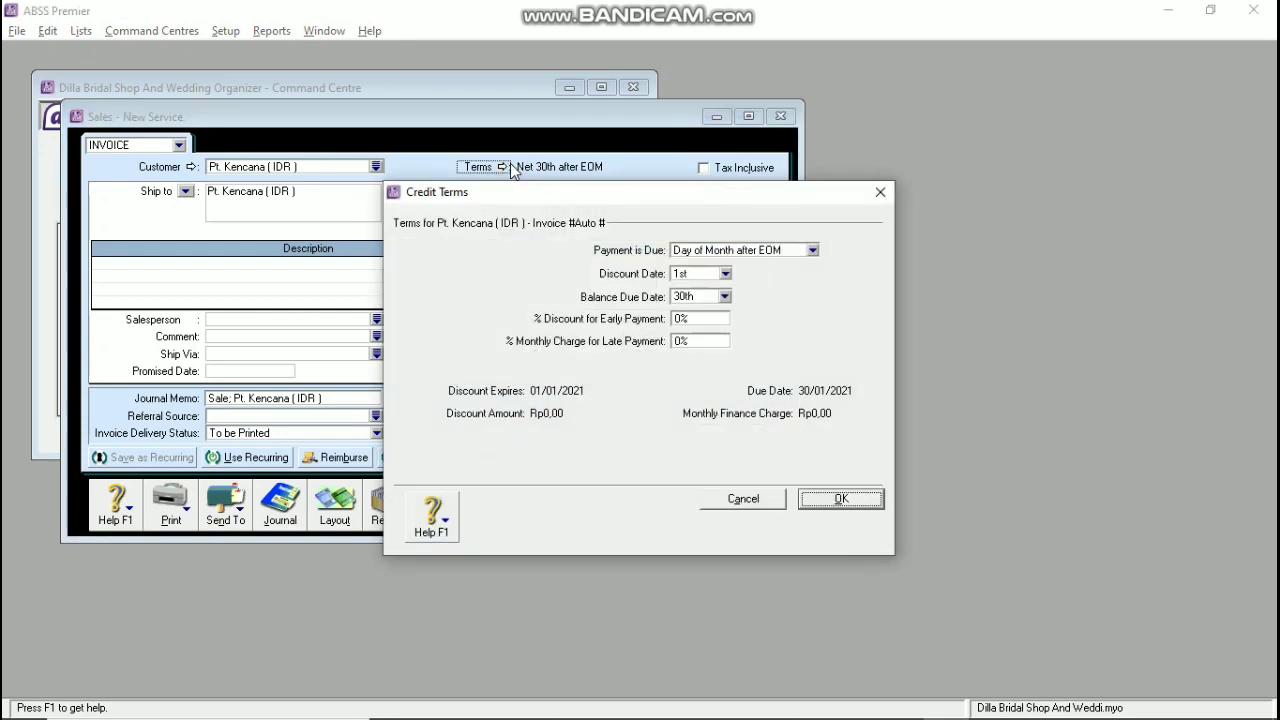
{"action": "left_click", "coordinate": [697, 252]}
{"action": "left_click", "coordinate": [703, 303]}
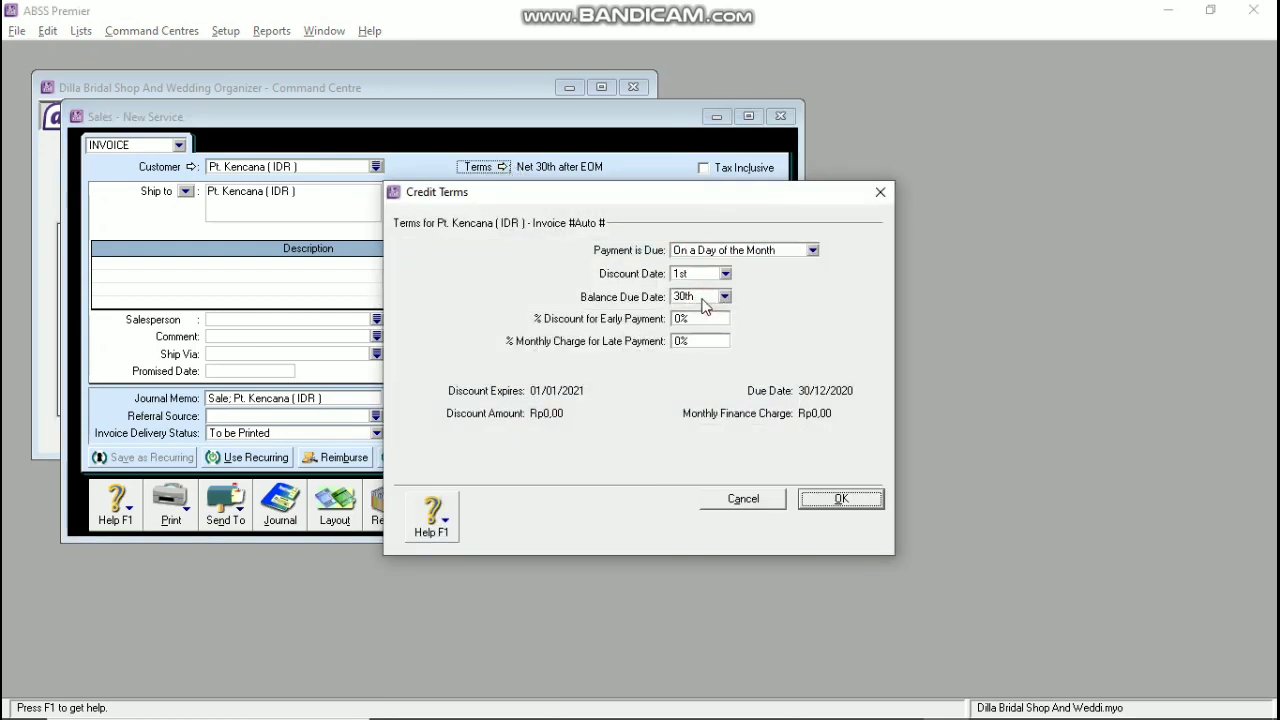
{"action": "left_click", "coordinate": [705, 297]}
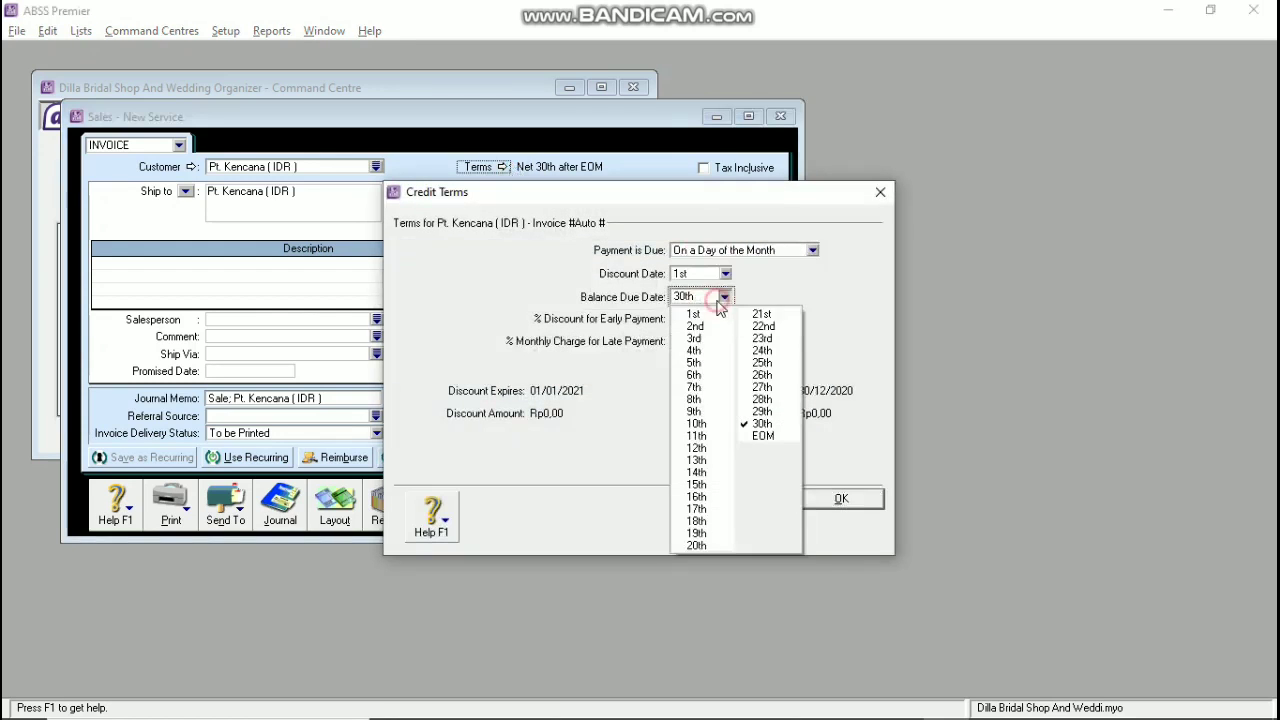
{"action": "left_click", "coordinate": [697, 485]}
{"action": "left_click", "coordinate": [835, 505]}
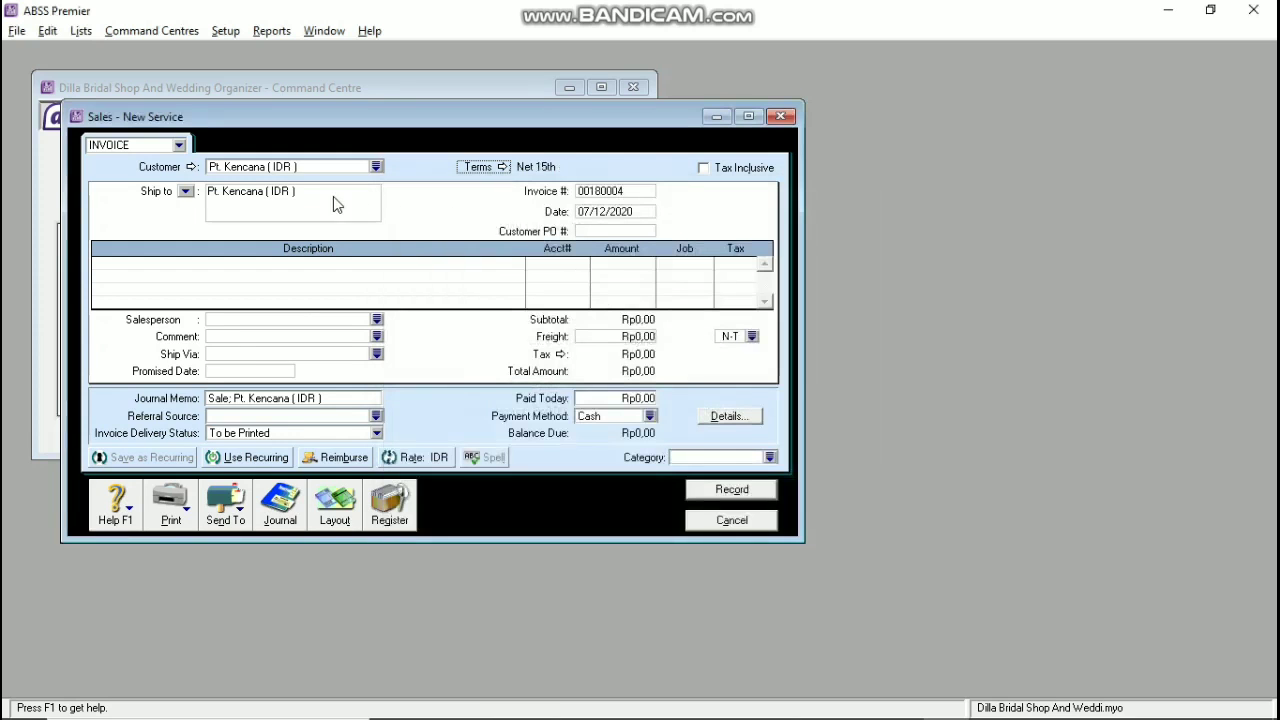
Step: Enter invoice number S-180001, date 15/01/2020 and customer PO BJ-180001
{"action": "left_click", "coordinate": [637, 192]}
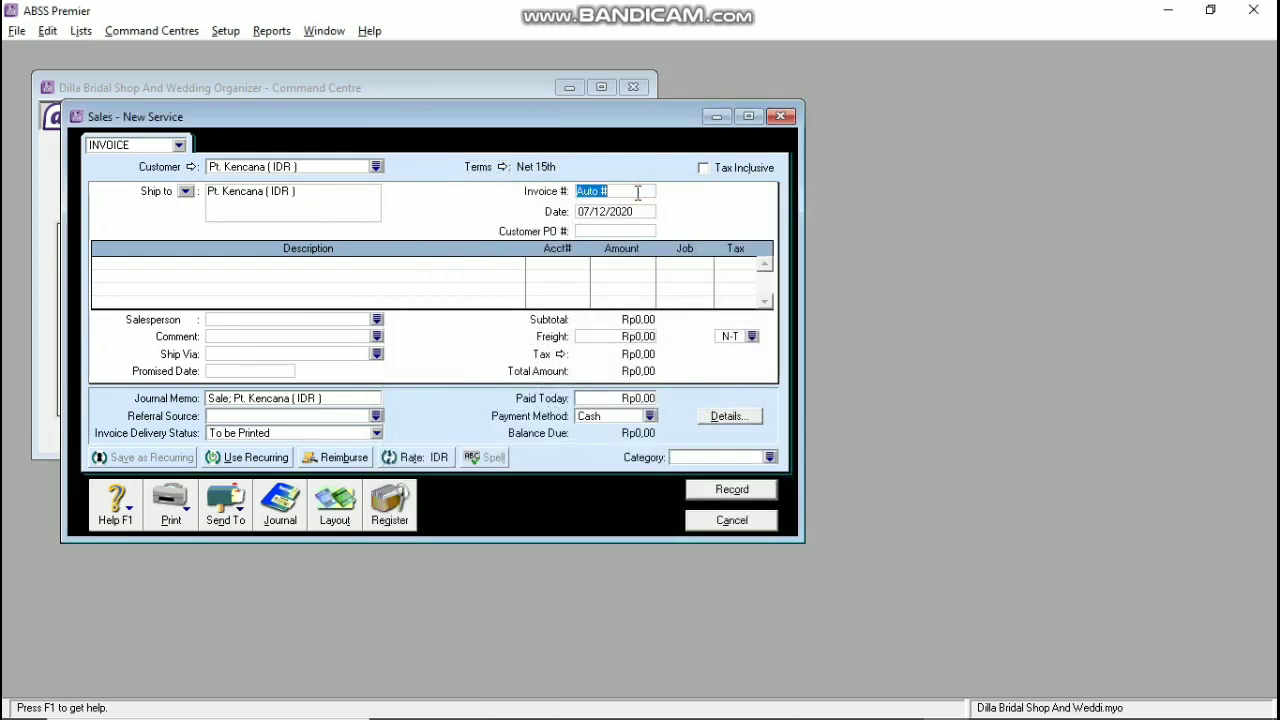
{"action": "type", "text": "s-180001"}
{"action": "key", "text": "Tab"}
{"action": "type", "text": "15/01/2"}
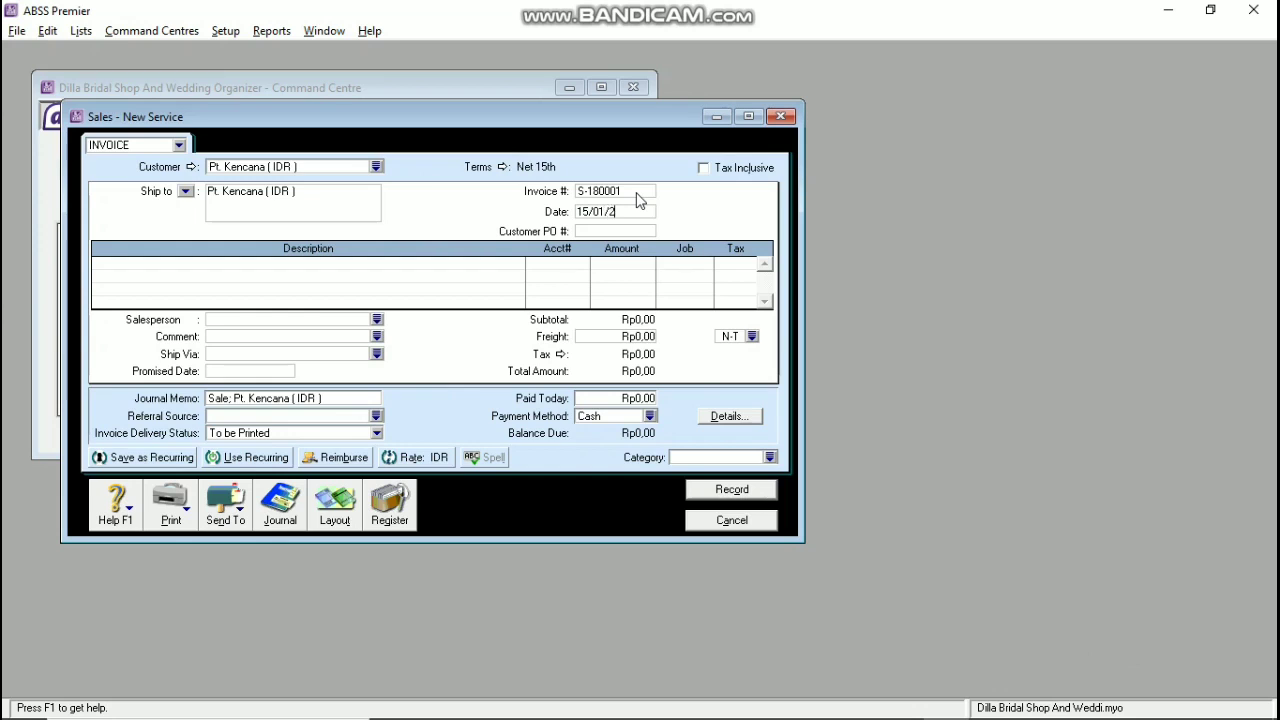
{"action": "type", "text": "020"}
{"action": "key", "text": "Tab"}
{"action": "type", "text": "BJ-180001"}
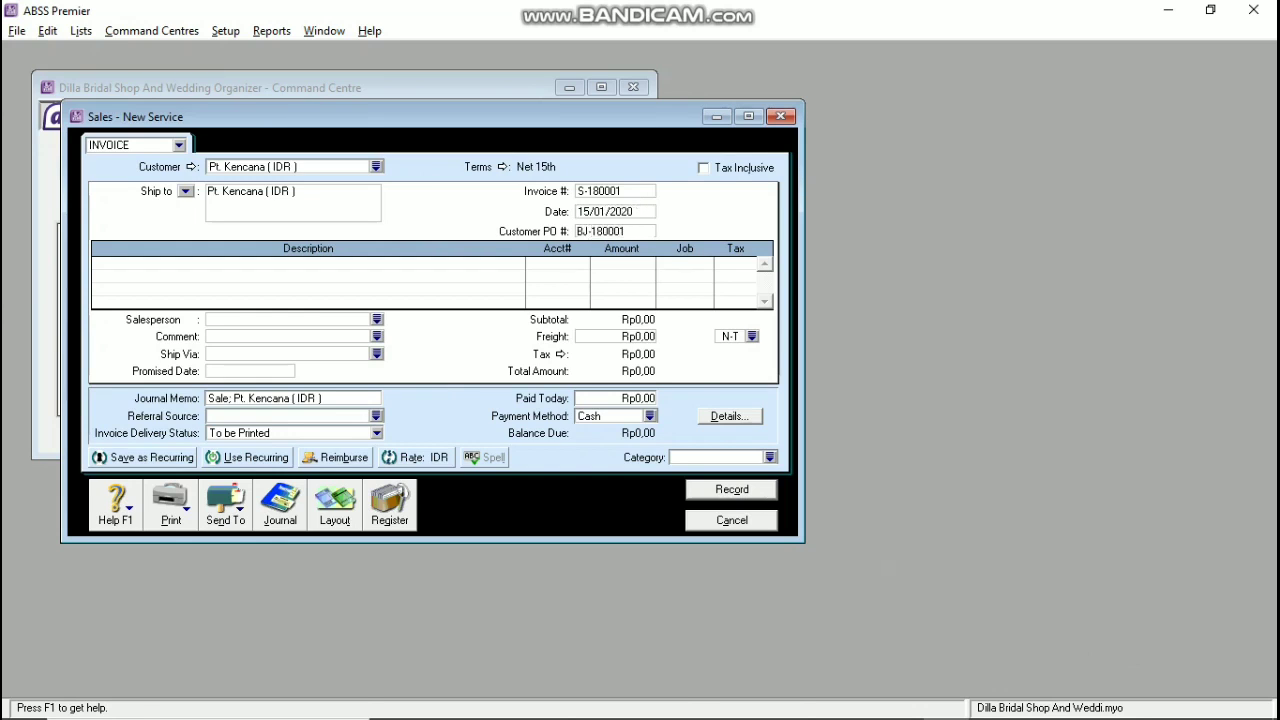
Step: Check the assignment instructions in Word, then return to the sales invoice
{"action": "left_click", "coordinate": [900, 702]}
{"action": "scroll", "coordinate": [841, 677], "scroll_direction": "up", "scroll_amount": 10}
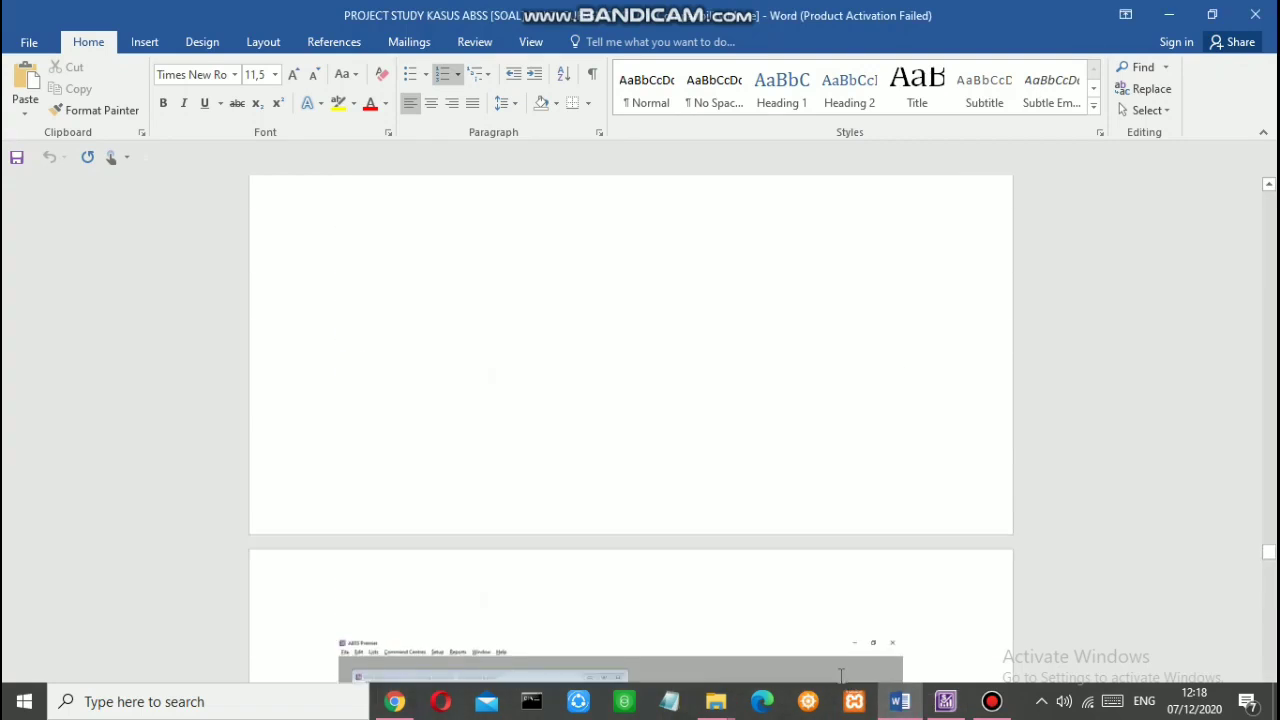
{"action": "scroll", "coordinate": [841, 677], "scroll_direction": "up", "scroll_amount": 15}
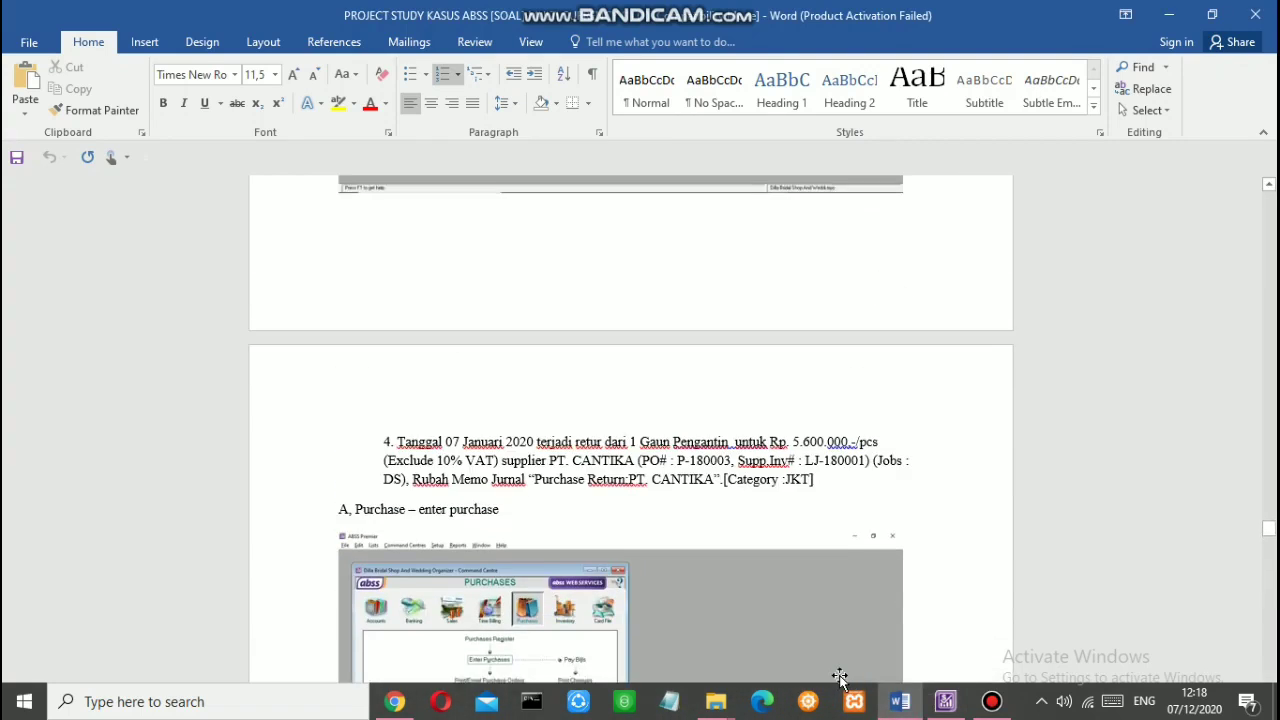
{"action": "scroll", "coordinate": [841, 677], "scroll_direction": "up", "scroll_amount": 1}
{"action": "scroll", "coordinate": [837, 677], "scroll_direction": "down", "scroll_amount": 15}
{"action": "scroll", "coordinate": [823, 680], "scroll_direction": "up", "scroll_amount": 10}
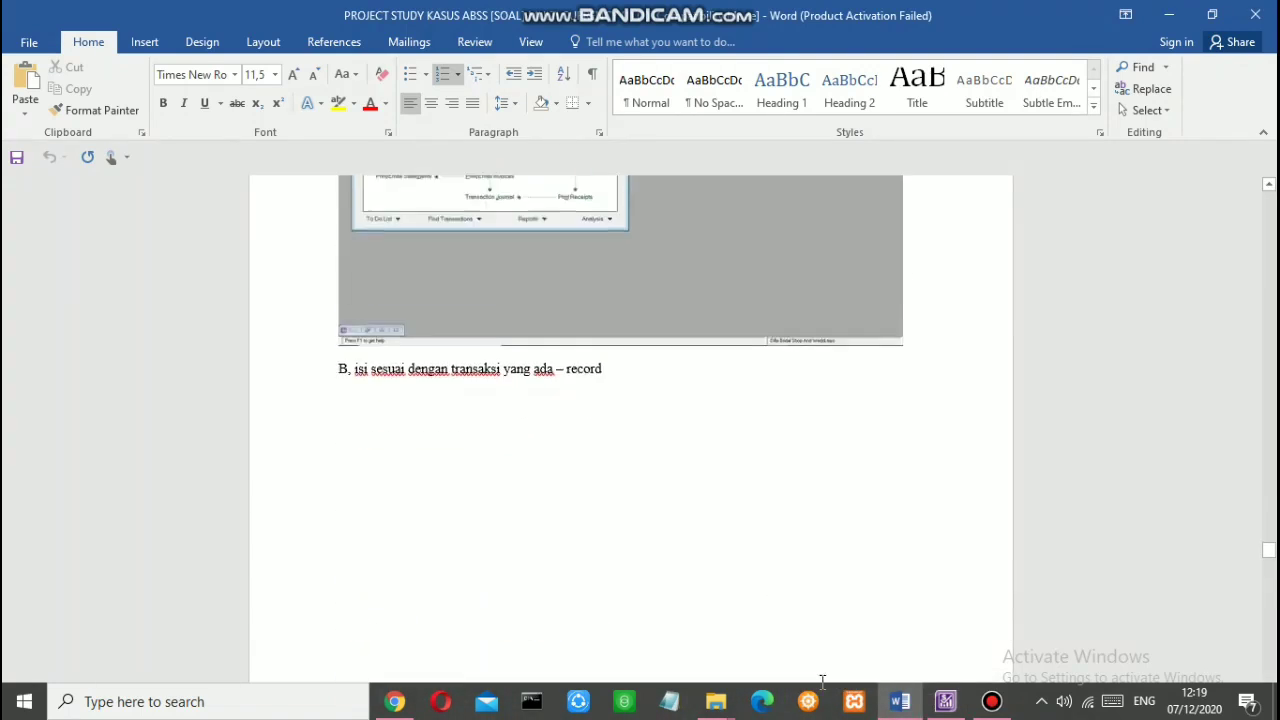
{"action": "scroll", "coordinate": [822, 680], "scroll_direction": "up", "scroll_amount": 5}
{"action": "scroll", "coordinate": [822, 680], "scroll_direction": "down", "scroll_amount": 12}
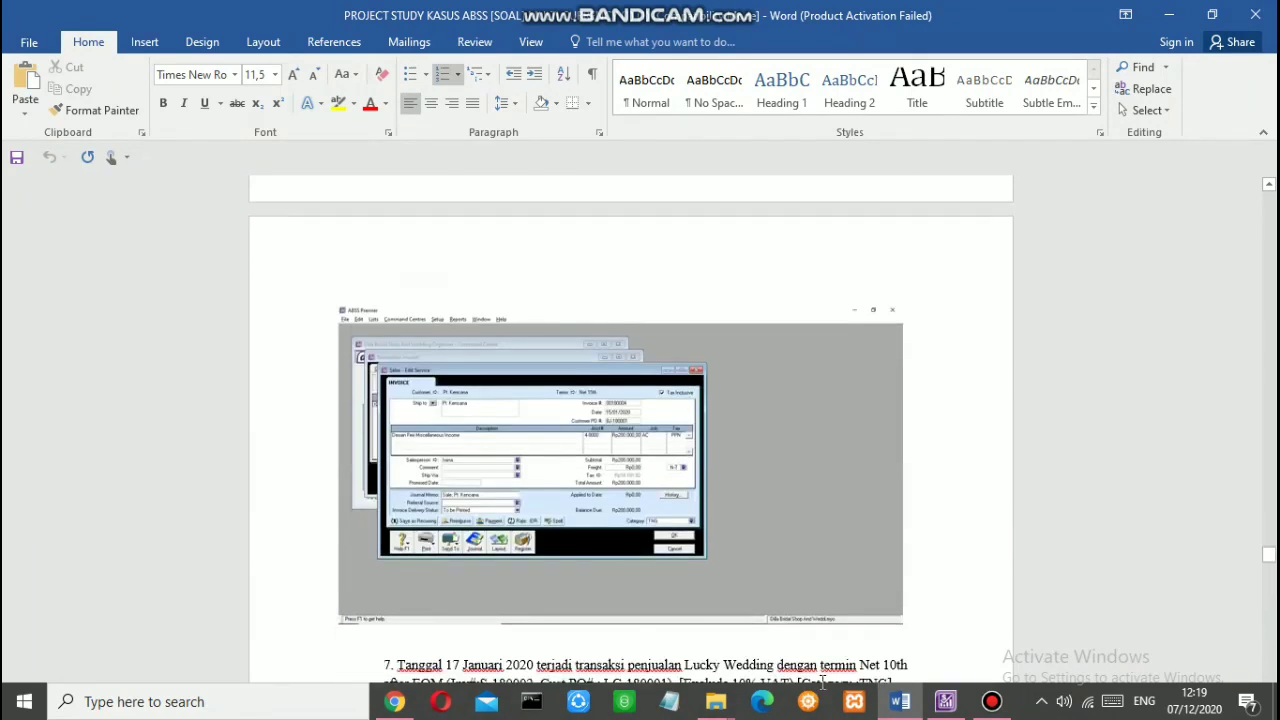
{"action": "key", "text": "alt+Tab"}
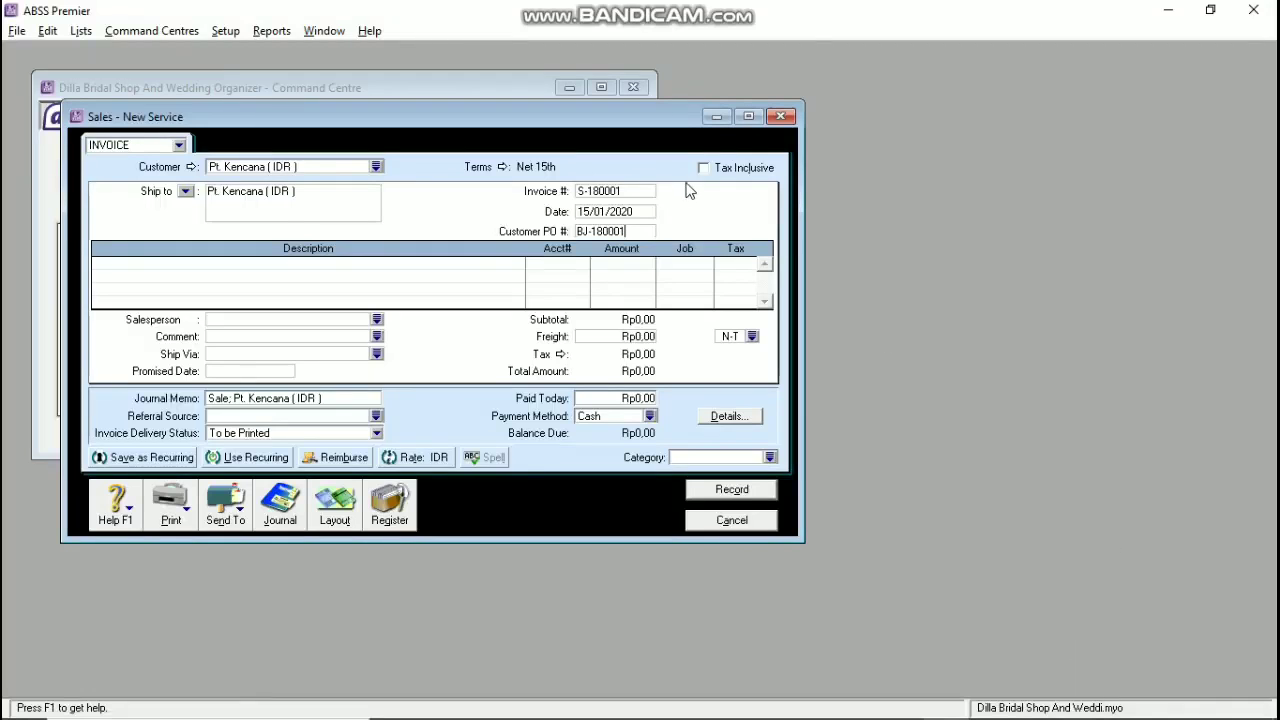
Step: Make the invoice tax inclusive and keep it on the Service layout
{"action": "left_click", "coordinate": [703, 168]}
{"action": "left_click", "coordinate": [340, 505]}
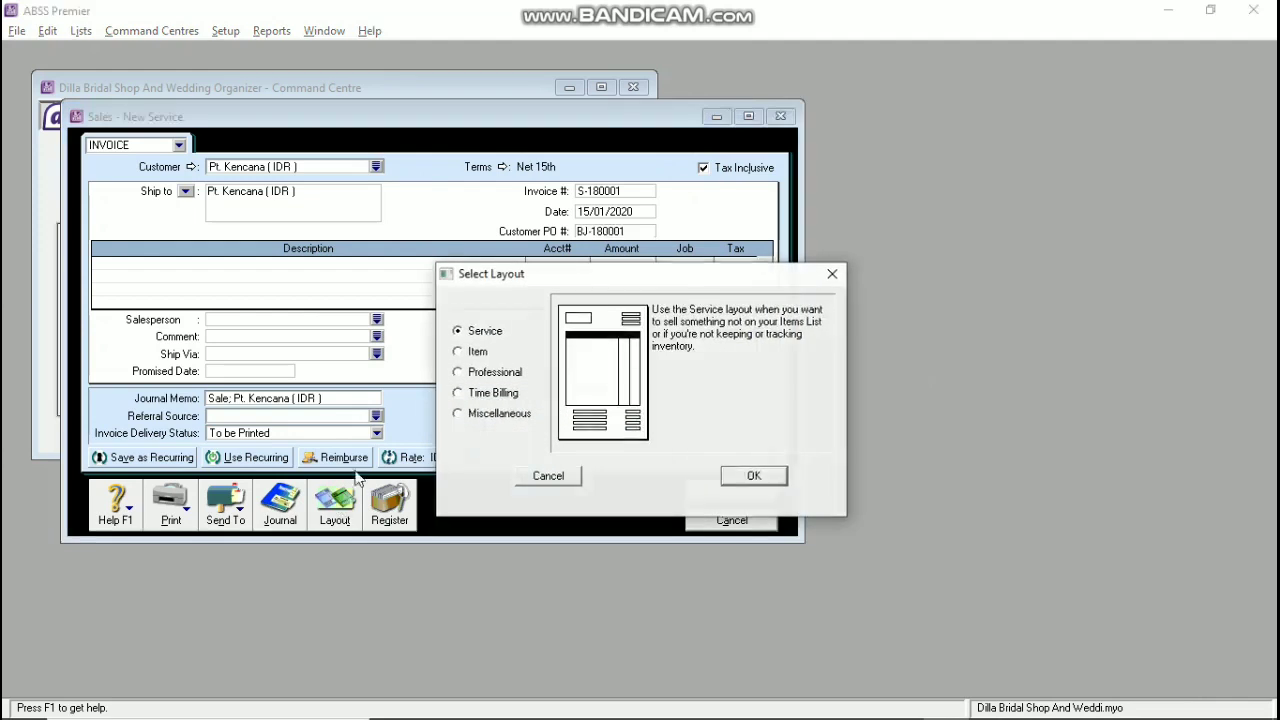
{"action": "left_click", "coordinate": [458, 351]}
{"action": "left_click", "coordinate": [752, 476]}
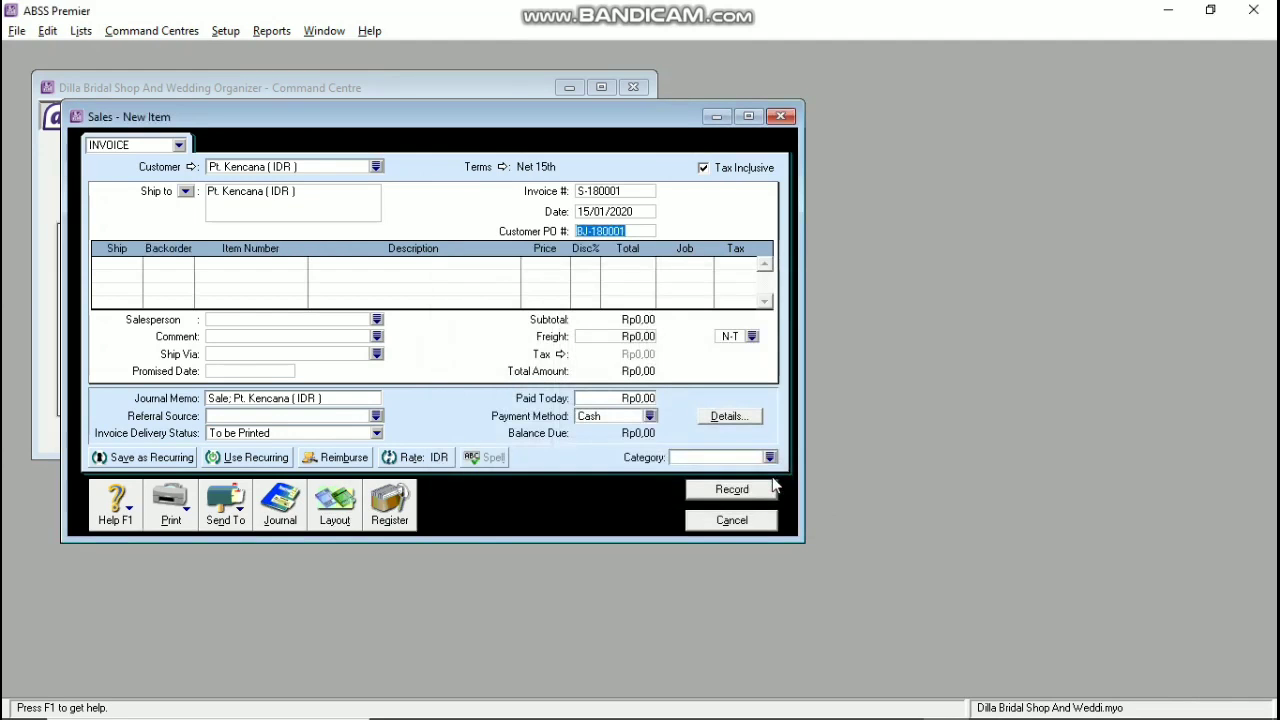
{"action": "left_click", "coordinate": [335, 503]}
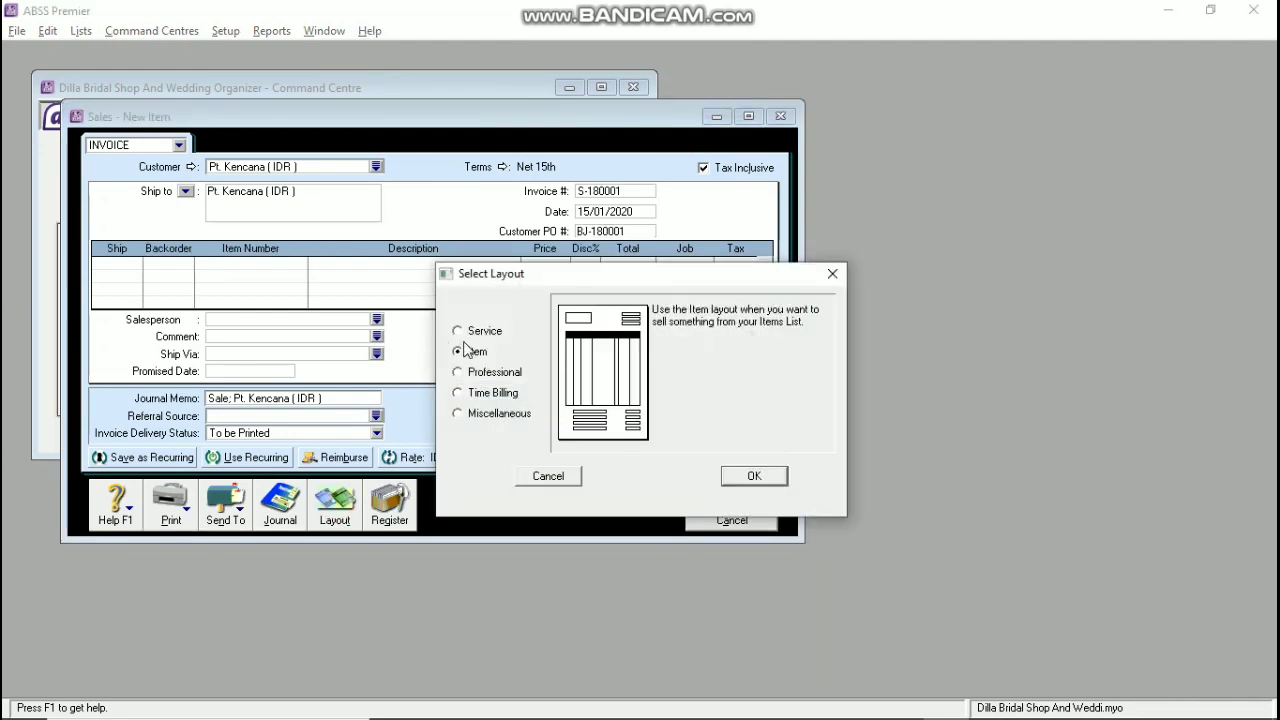
{"action": "left_click", "coordinate": [458, 331]}
{"action": "left_click", "coordinate": [743, 478]}
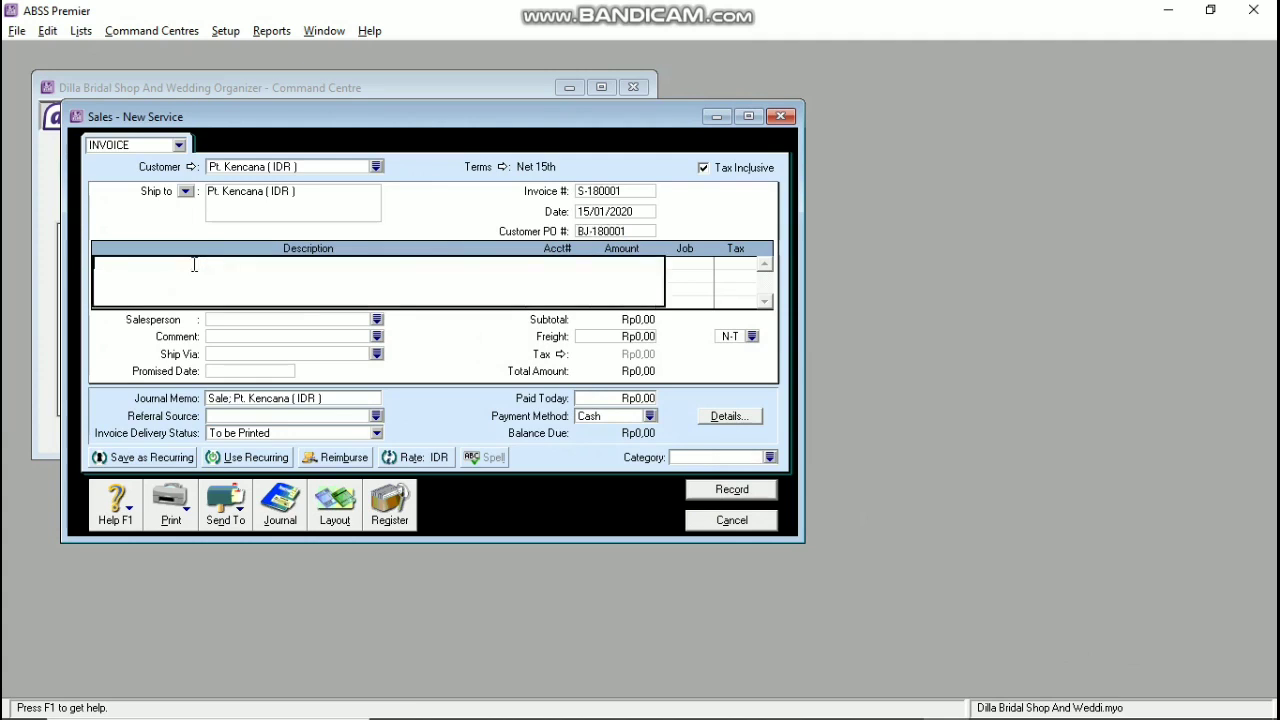
Step: Add line 'DESIGN FEE MISCELLANEOUS INCOME' to account 4-8000 Miscellaneous Income for Rp200.000,00
{"action": "type", "text": "DESIGN FEE MISCELLANEO"}
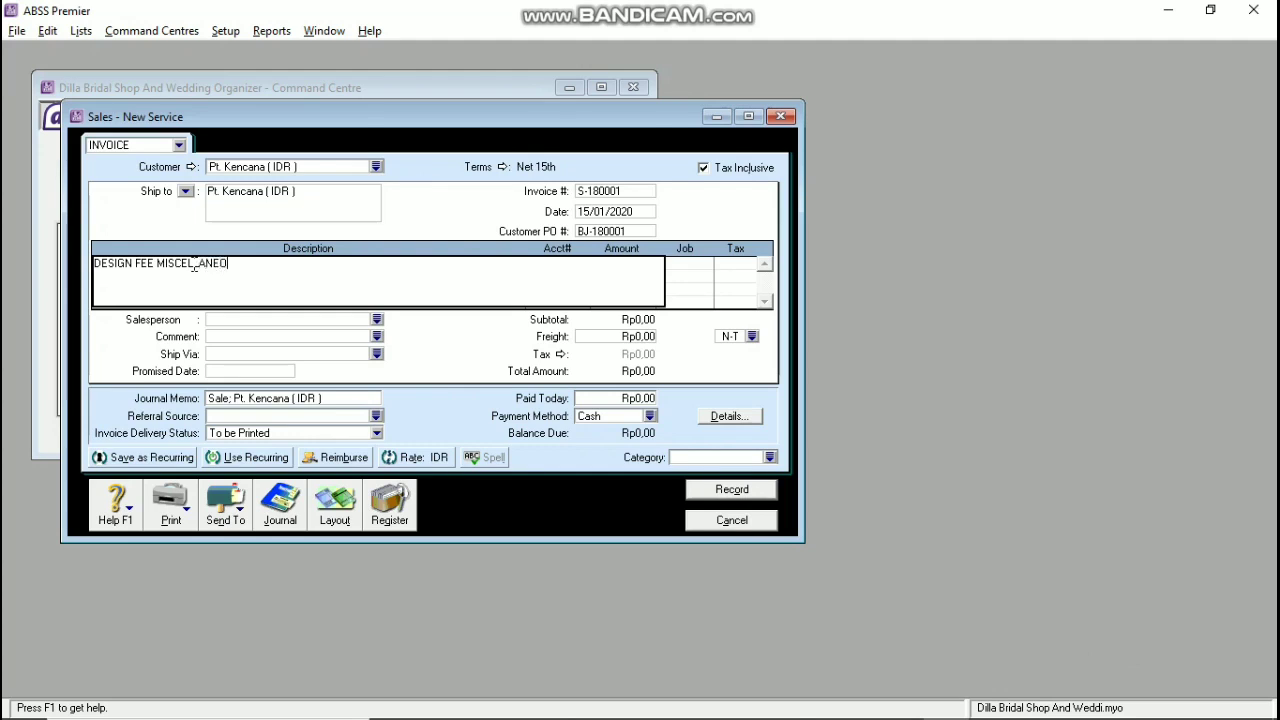
{"action": "type", "text": "US INCOME"}
{"action": "key", "text": "Tab"}
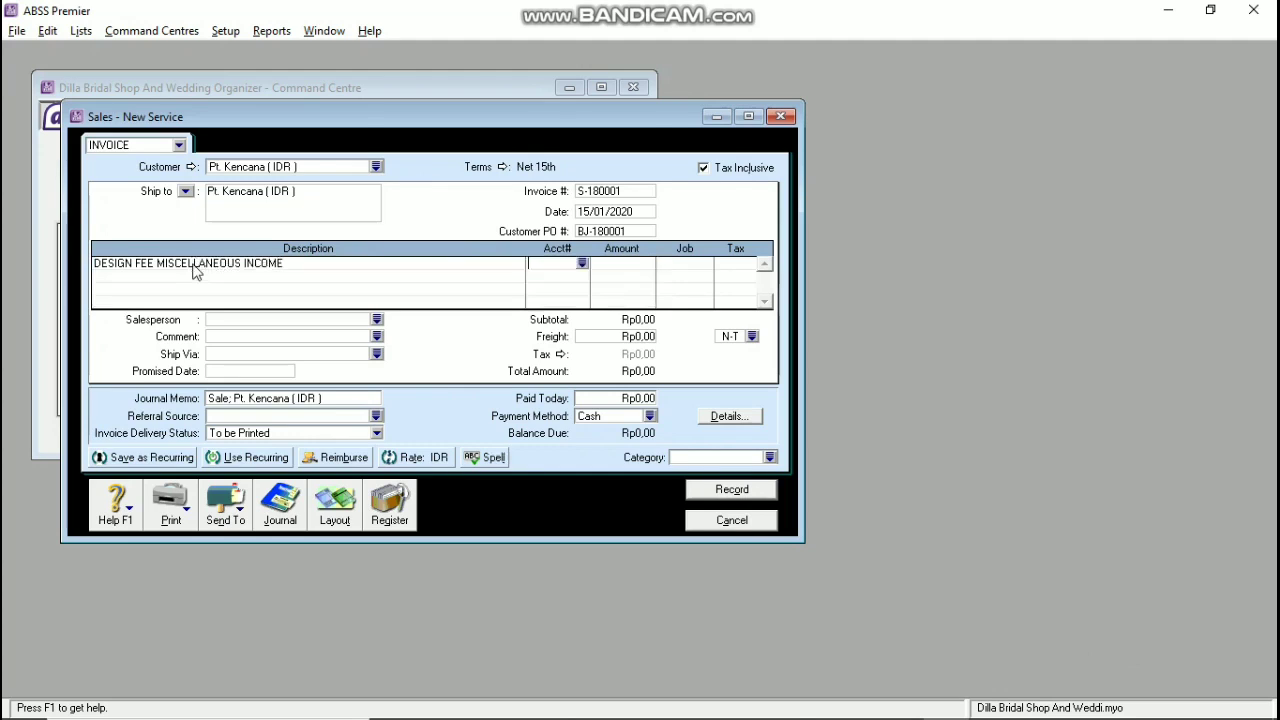
{"action": "left_click", "coordinate": [582, 263]}
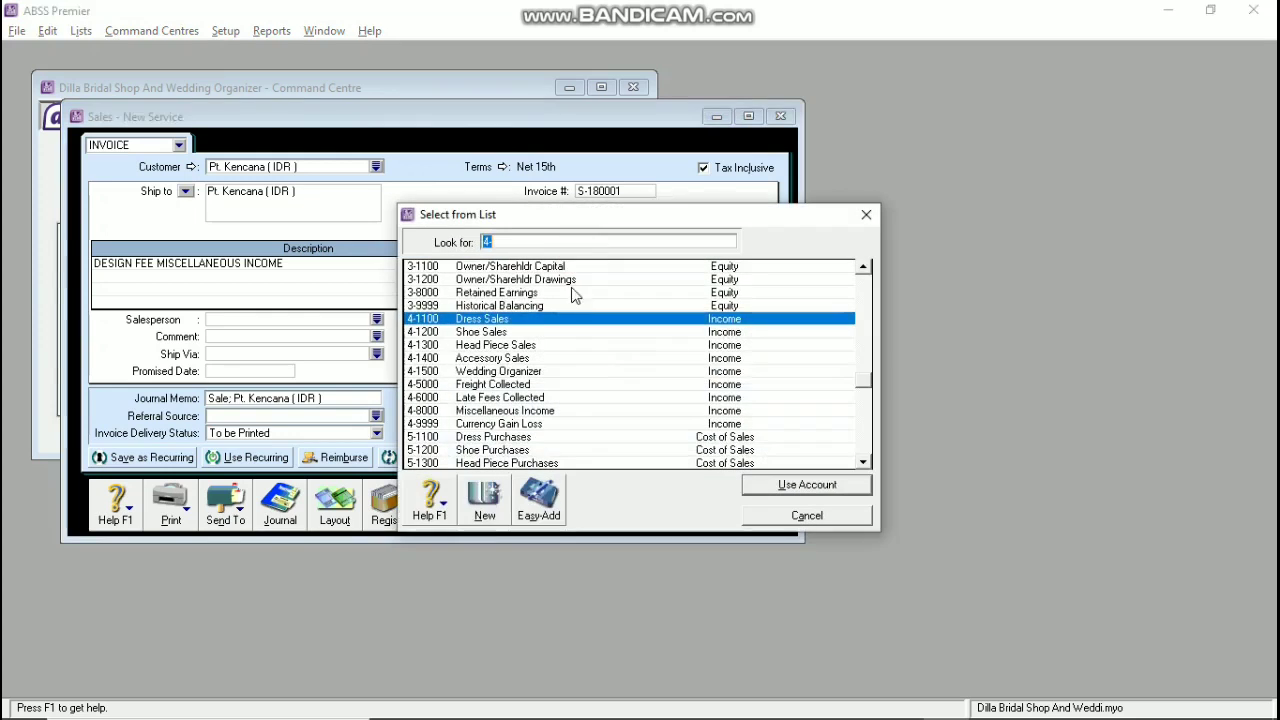
{"action": "left_click", "coordinate": [465, 411]}
{"action": "left_click", "coordinate": [798, 482]}
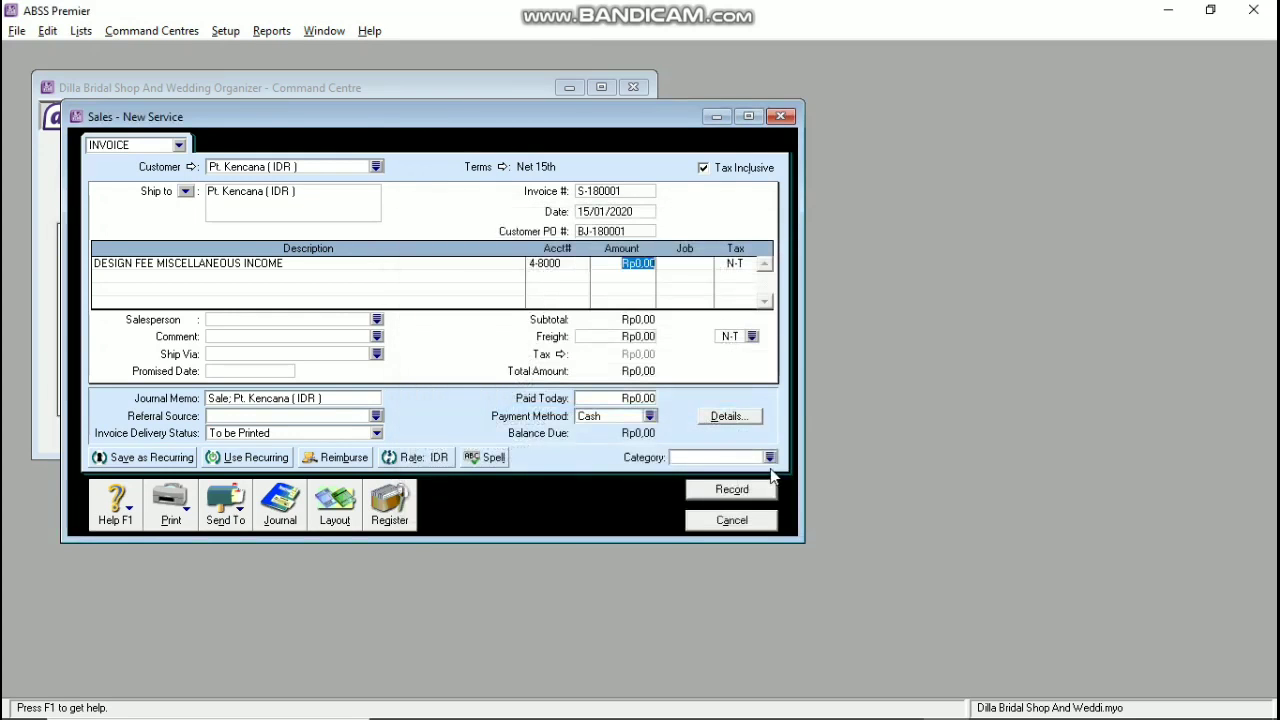
{"action": "type", "text": "200.000,0"}
{"action": "key", "text": "Tab"}
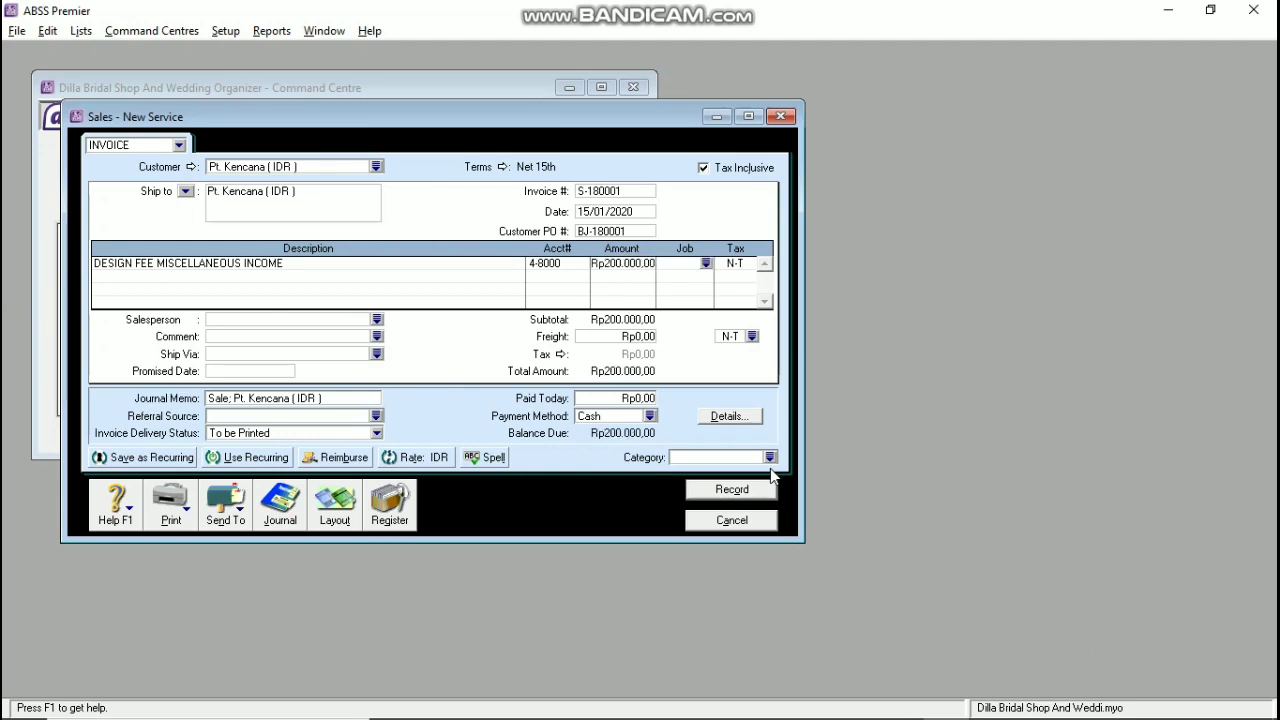
Step: Set job SS, tax code VAT, the salesperson and category TNG
{"action": "type", "text": "SS"}
{"action": "key", "text": "Tab"}
{"action": "type", "text": "VAT"}
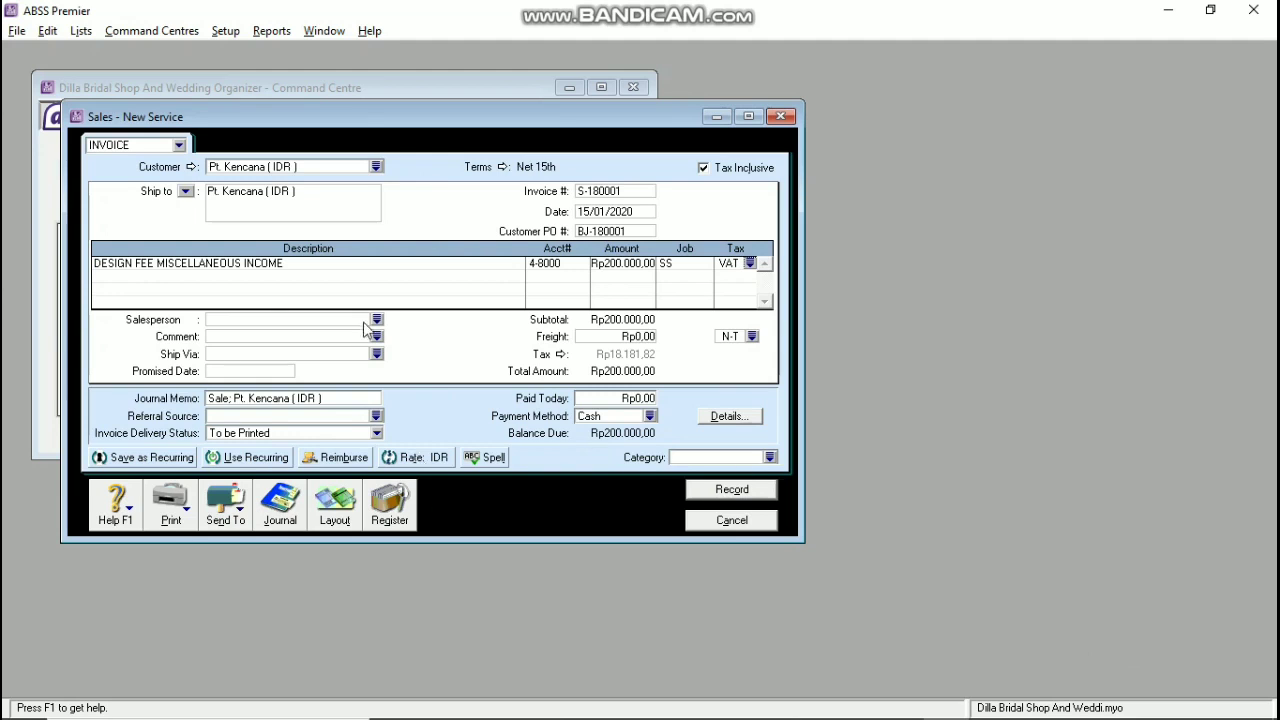
{"action": "left_click", "coordinate": [377, 319]}
{"action": "left_click", "coordinate": [808, 485]}
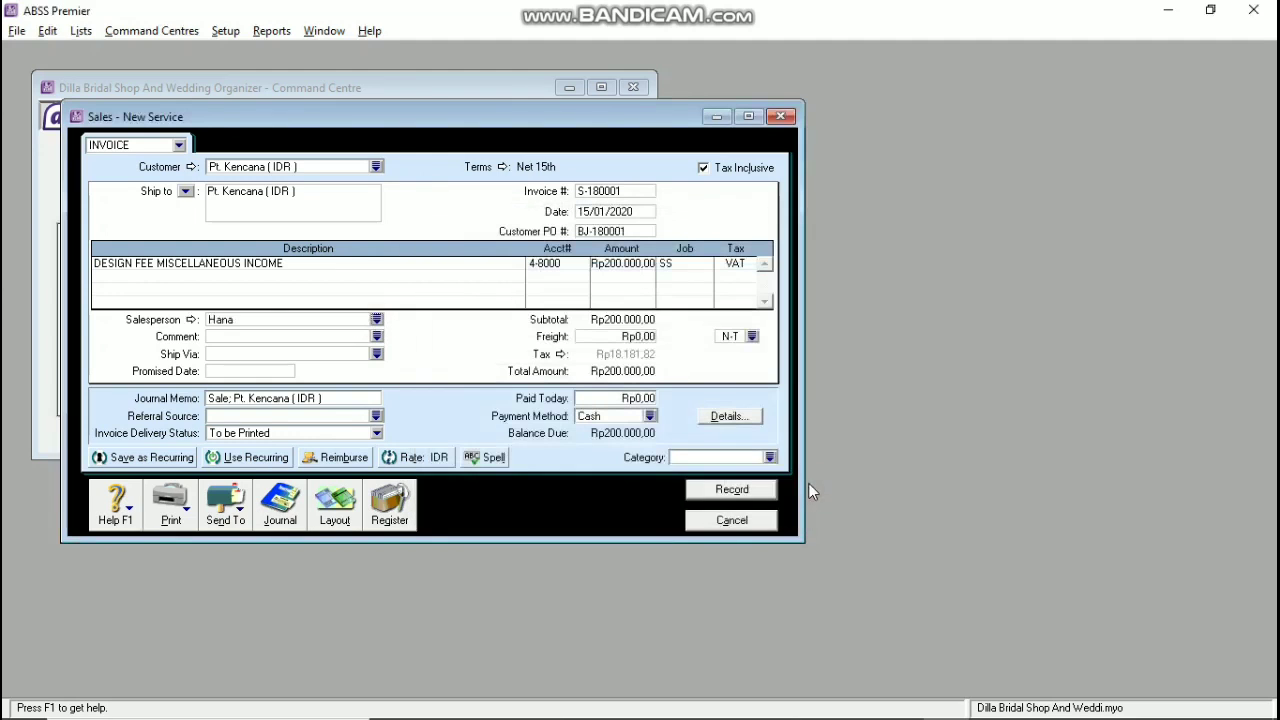
{"action": "left_click", "coordinate": [718, 457]}
{"action": "type", "text": "TNG"}
Step: Record the invoice despite the reused number warning and close the sales entry
{"action": "left_click", "coordinate": [721, 497]}
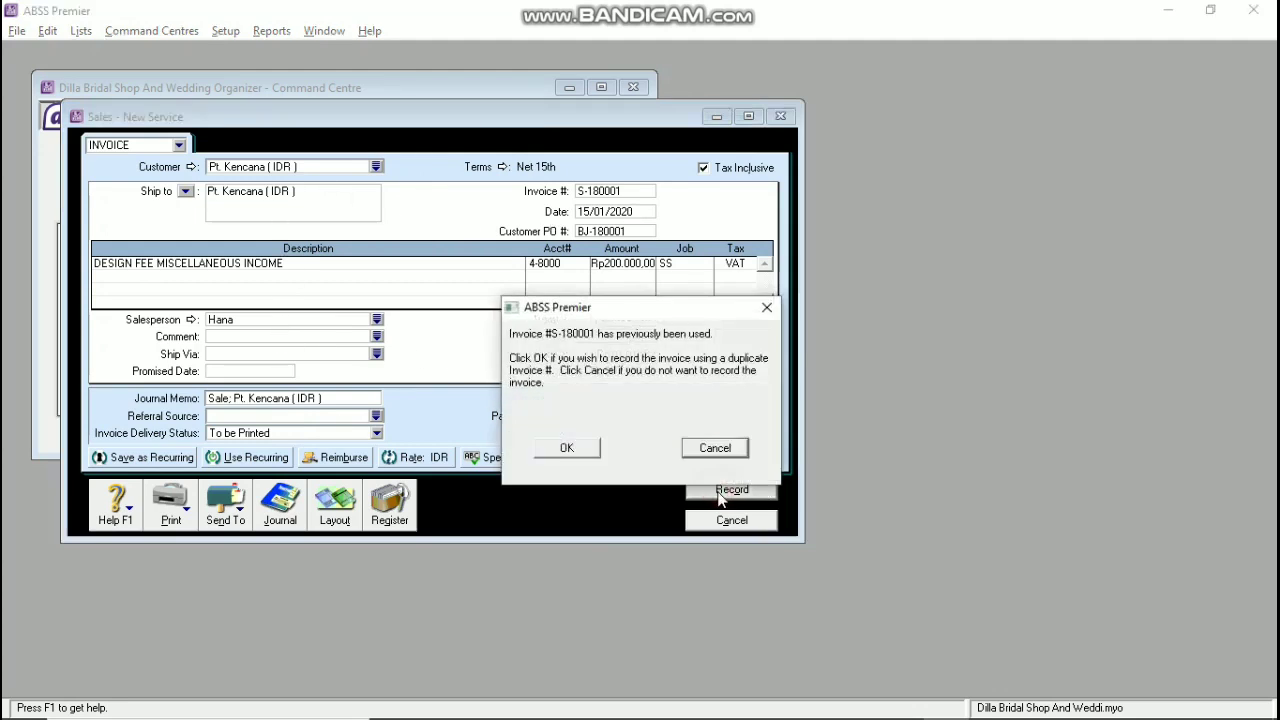
{"action": "left_click", "coordinate": [562, 448]}
{"action": "left_click", "coordinate": [728, 519]}
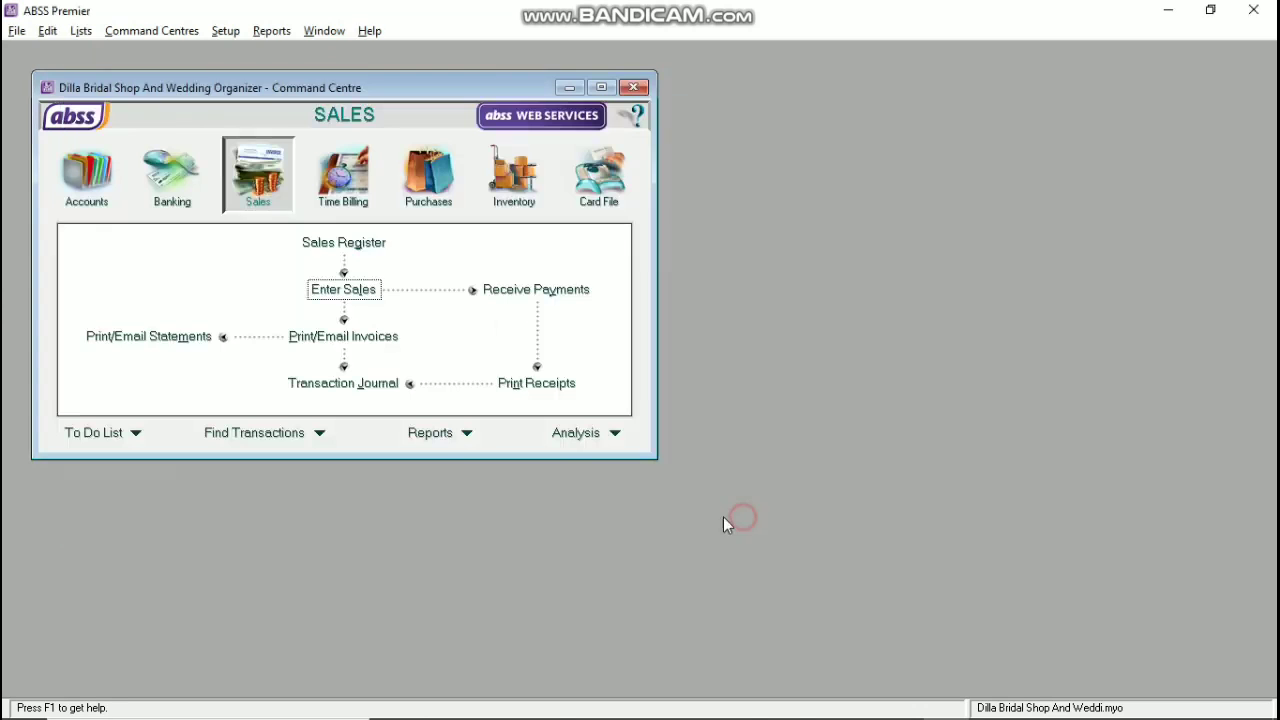
Step: Start a new Item-layout sale for customer Lucky Wedding (SGD)
{"action": "left_click", "coordinate": [340, 289]}
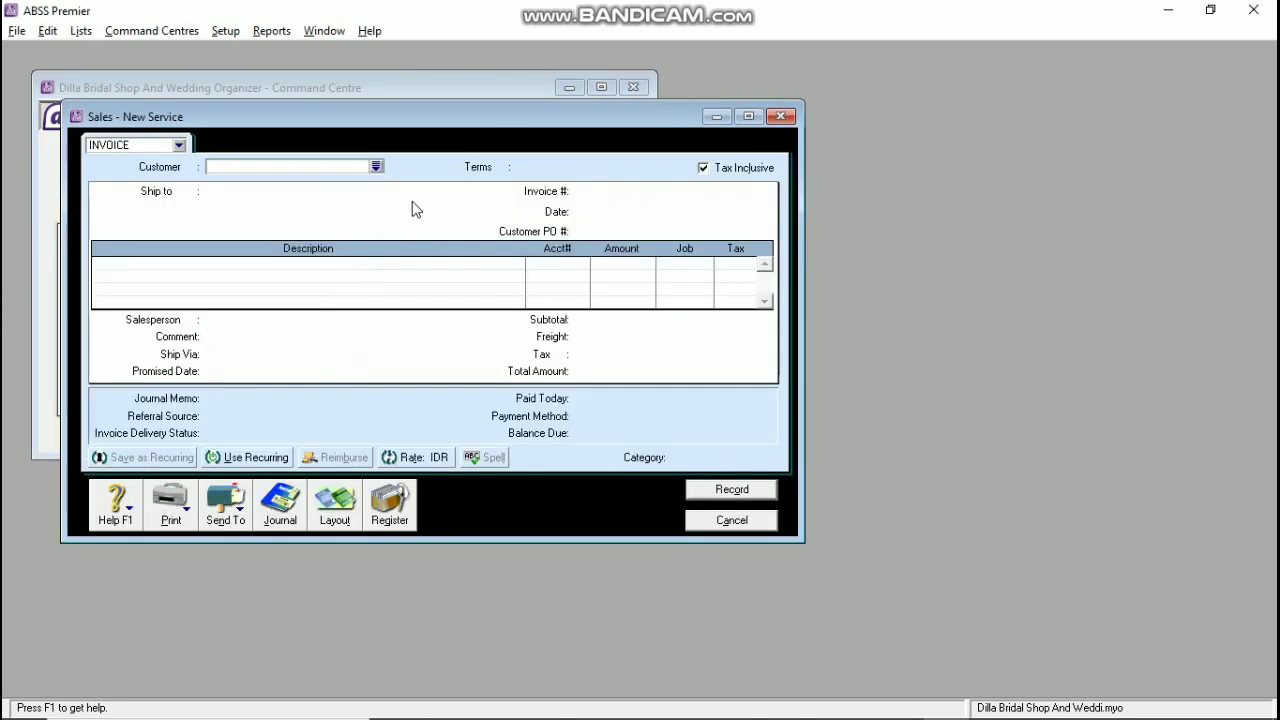
{"action": "left_click", "coordinate": [328, 512]}
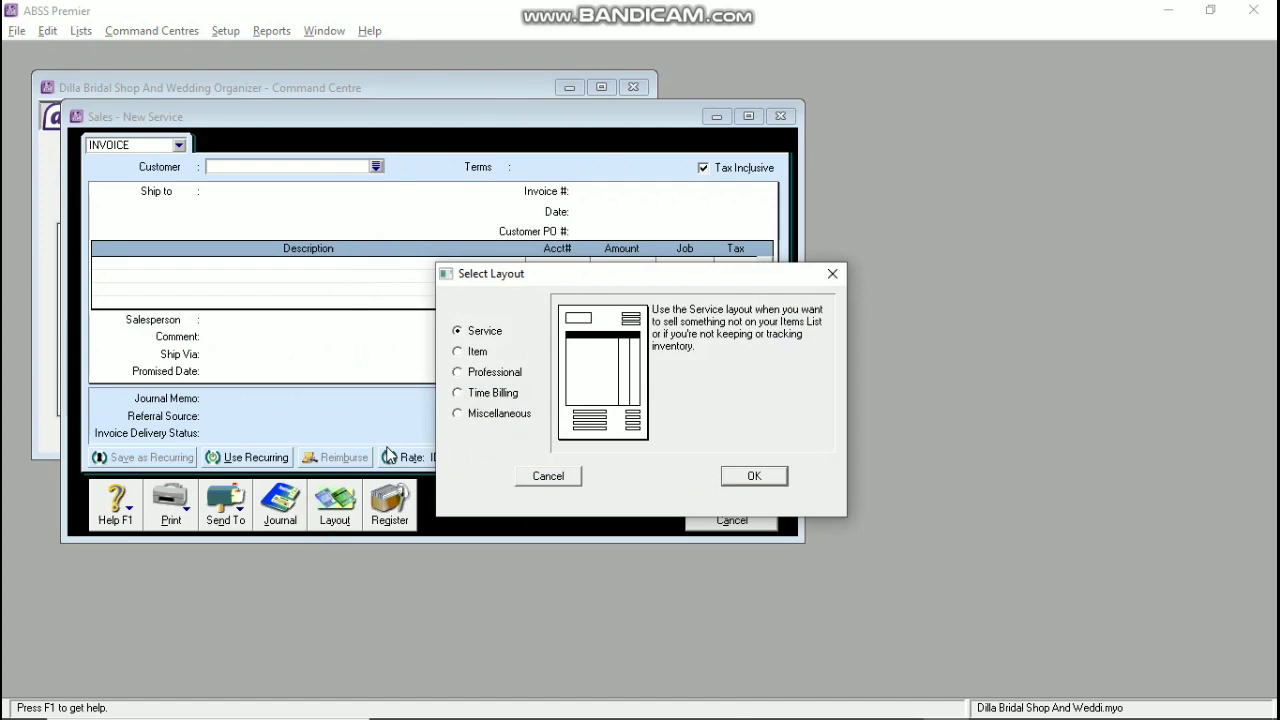
{"action": "left_click", "coordinate": [457, 352]}
{"action": "key", "text": "Return"}
{"action": "key", "text": "alt+Tab"}
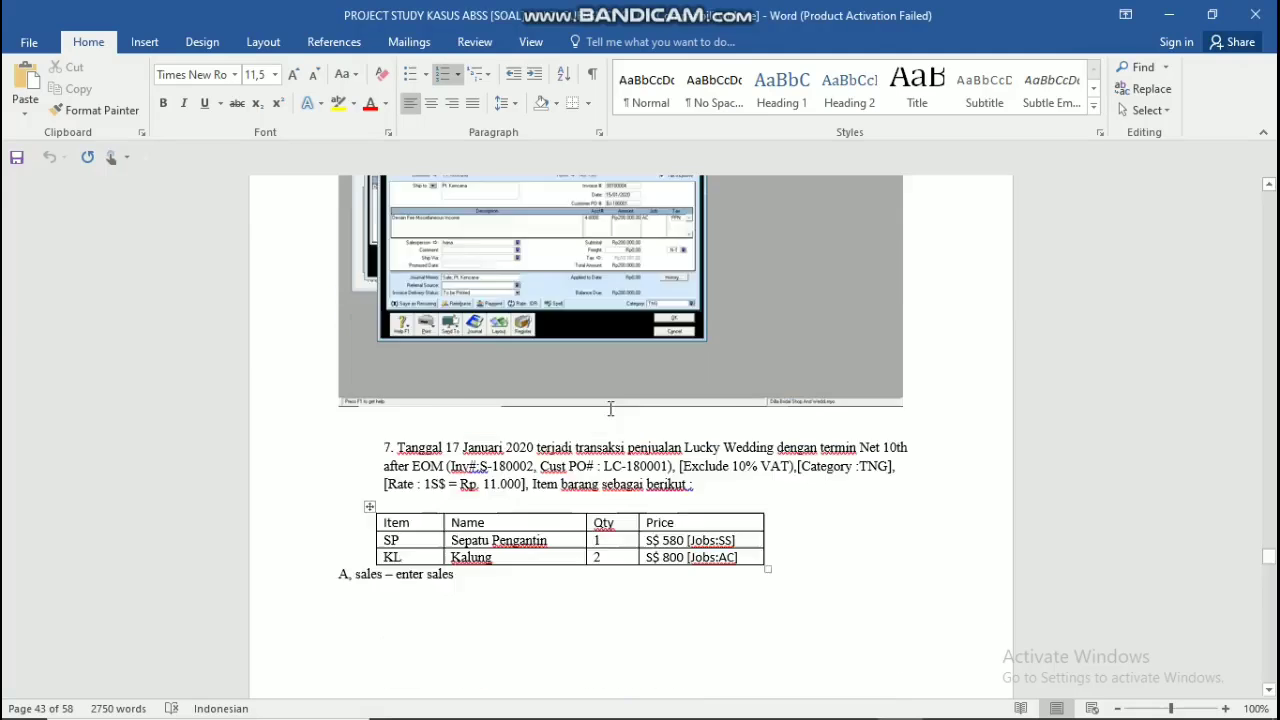
{"action": "scroll", "coordinate": [610, 408], "scroll_direction": "down", "scroll_amount": 10}
{"action": "key", "text": "alt+Tab"}
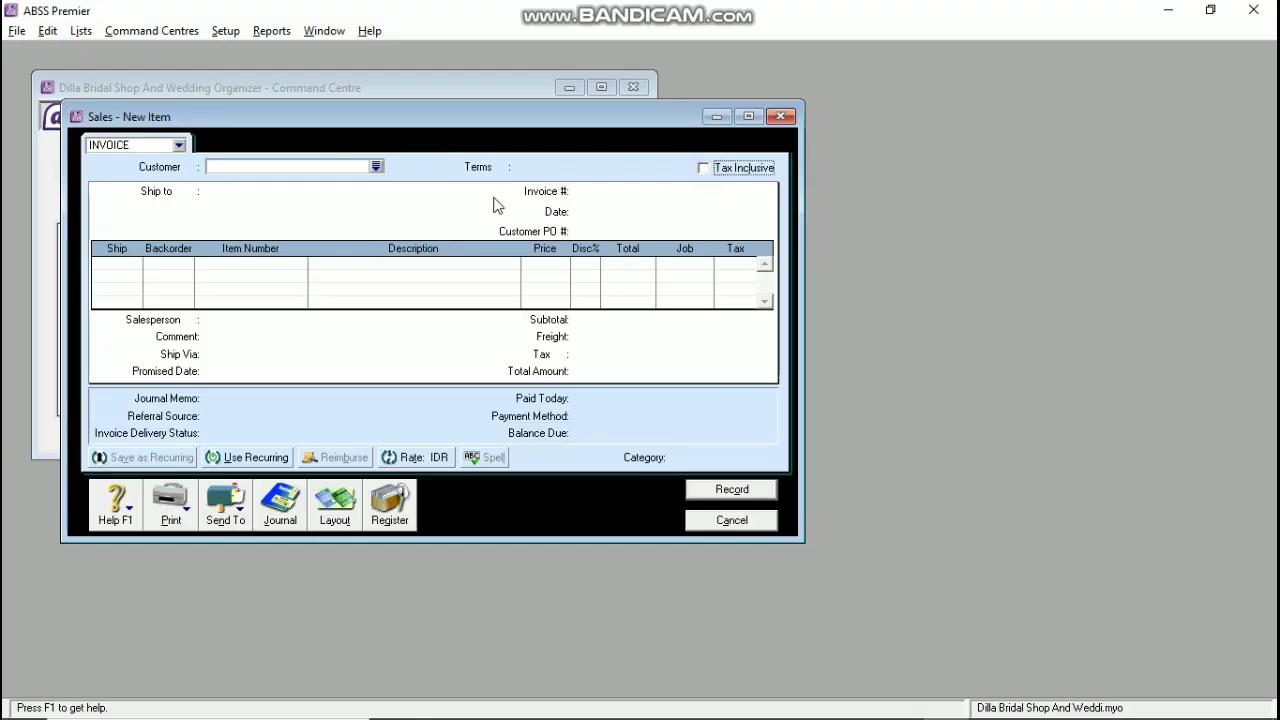
{"action": "left_click", "coordinate": [375, 167]}
{"action": "left_click", "coordinate": [492, 277]}
{"action": "left_click", "coordinate": [753, 489]}
Step: Set the credit terms to balance due on the 10th after EOM
{"action": "left_click", "coordinate": [494, 168]}
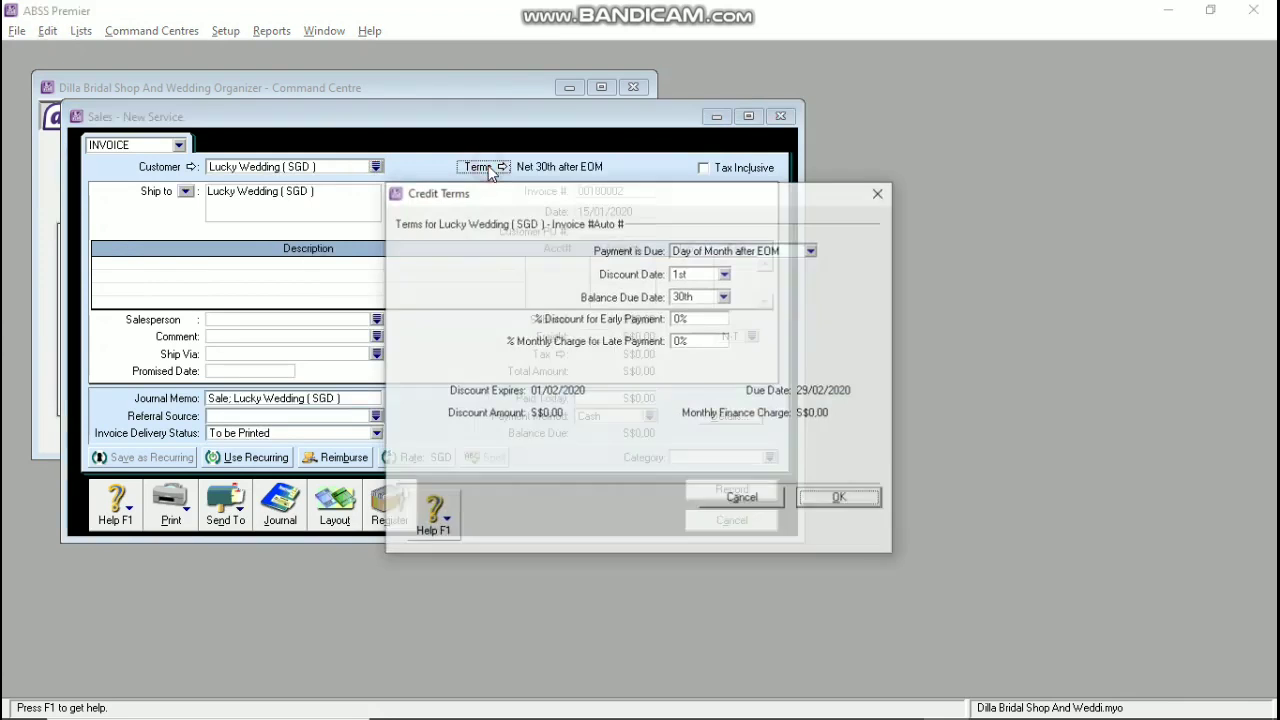
{"action": "left_click", "coordinate": [725, 296]}
{"action": "left_click", "coordinate": [745, 254]}
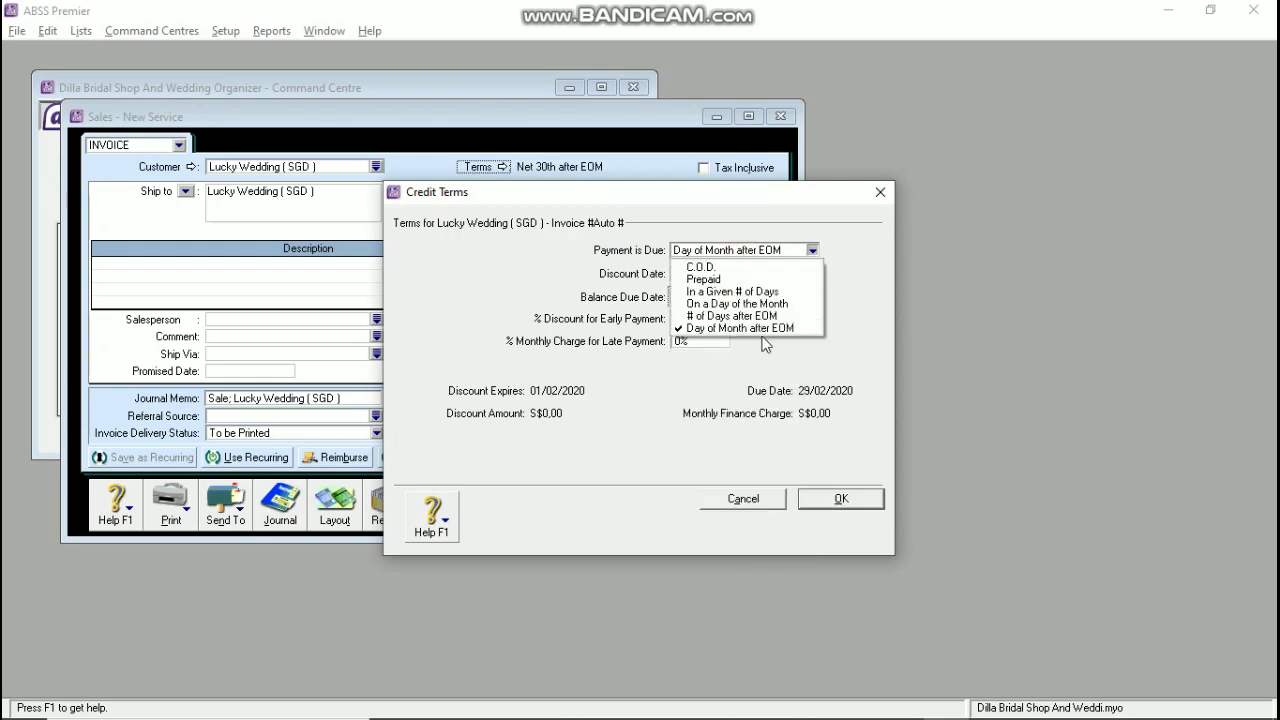
{"action": "left_click", "coordinate": [750, 340]}
{"action": "left_click", "coordinate": [712, 298]}
{"action": "left_click", "coordinate": [714, 424]}
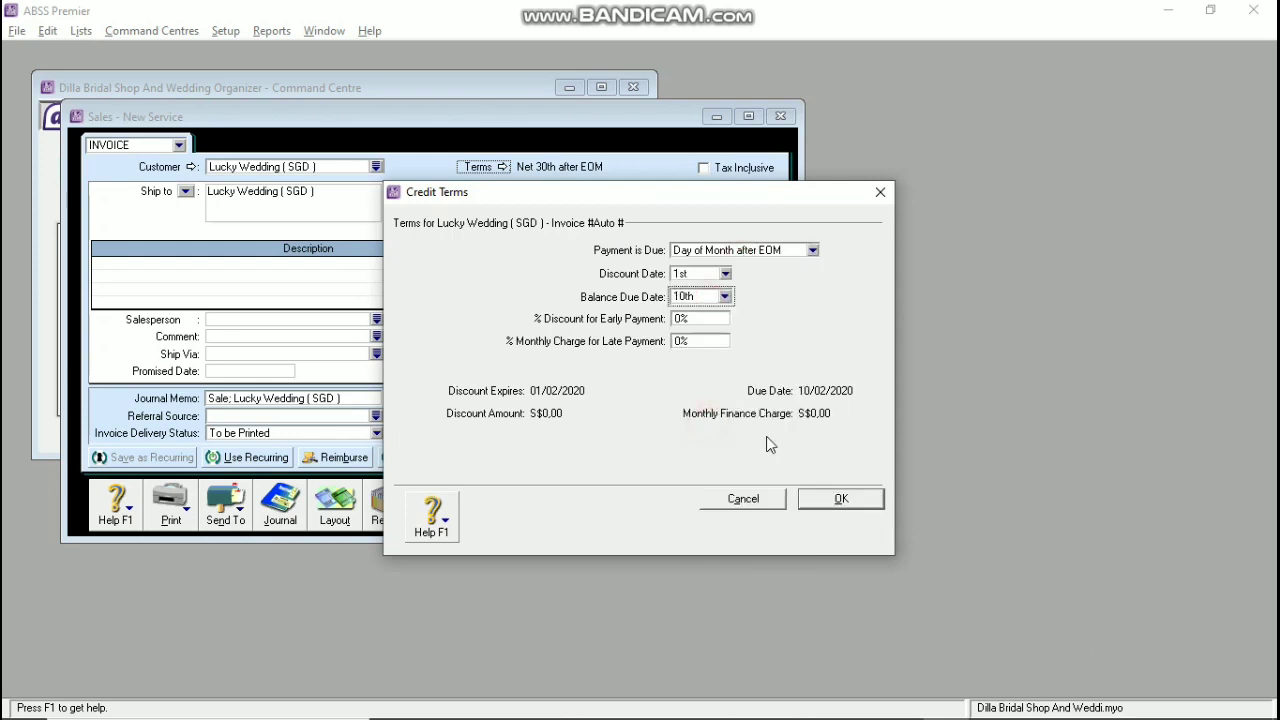
{"action": "left_click", "coordinate": [828, 496]}
Step: Enter invoice S-180002, date 17/01/2020 and customer PO LC-180001
{"action": "left_click", "coordinate": [636, 193]}
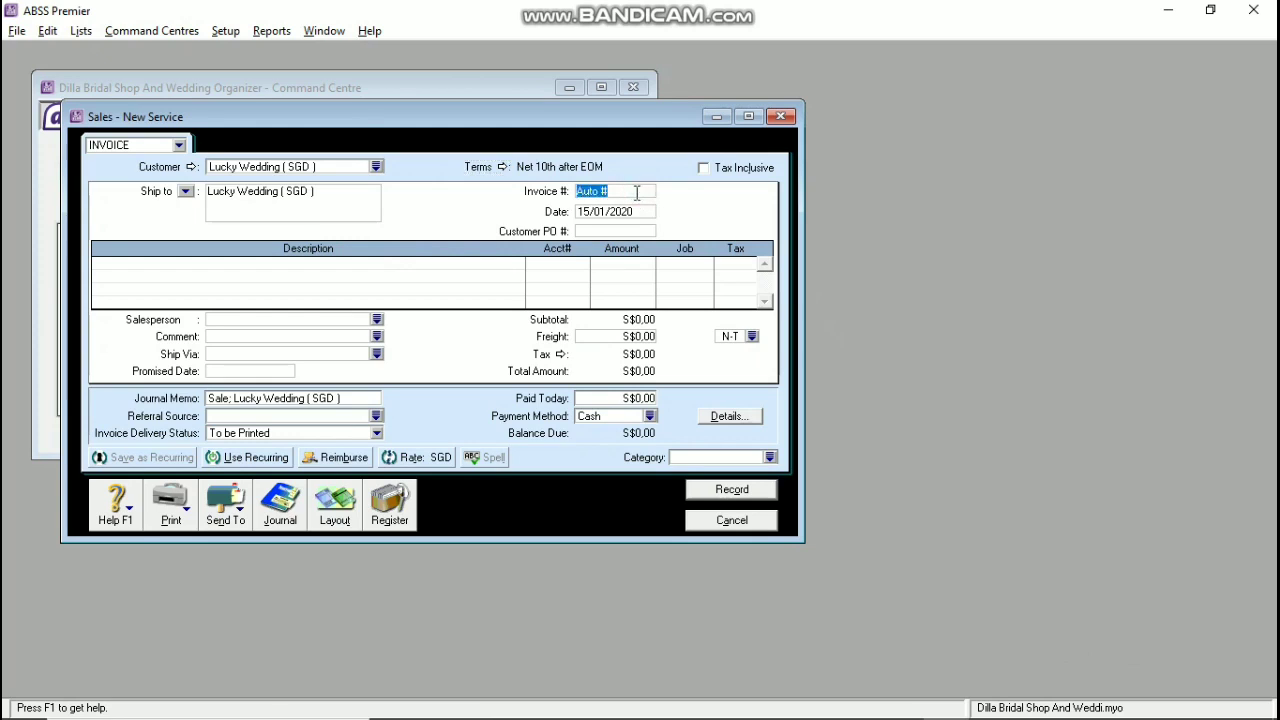
{"action": "type", "text": "S-180002"}
{"action": "key", "text": "Tab"}
{"action": "type", "text": "17"}
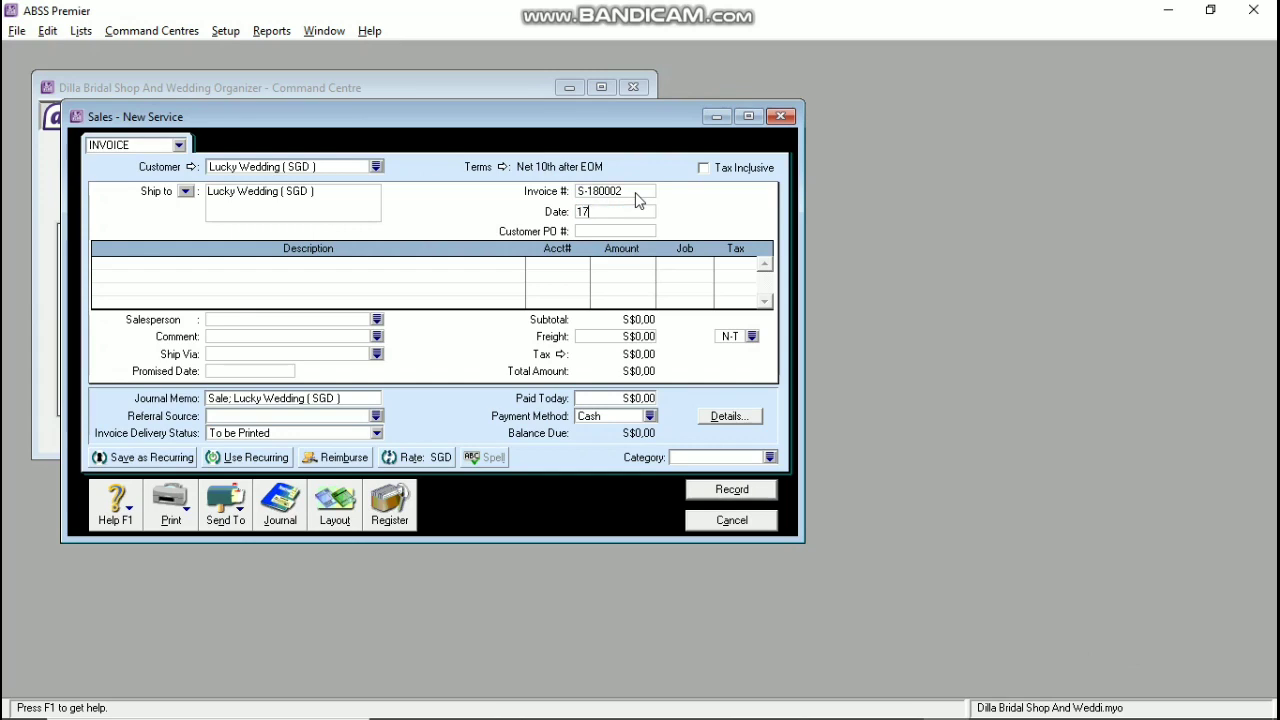
{"action": "type", "text": "/01/2020"}
{"action": "key", "text": "Tab"}
{"action": "type", "text": "LC-180001"}
{"action": "key", "text": "Tab"}
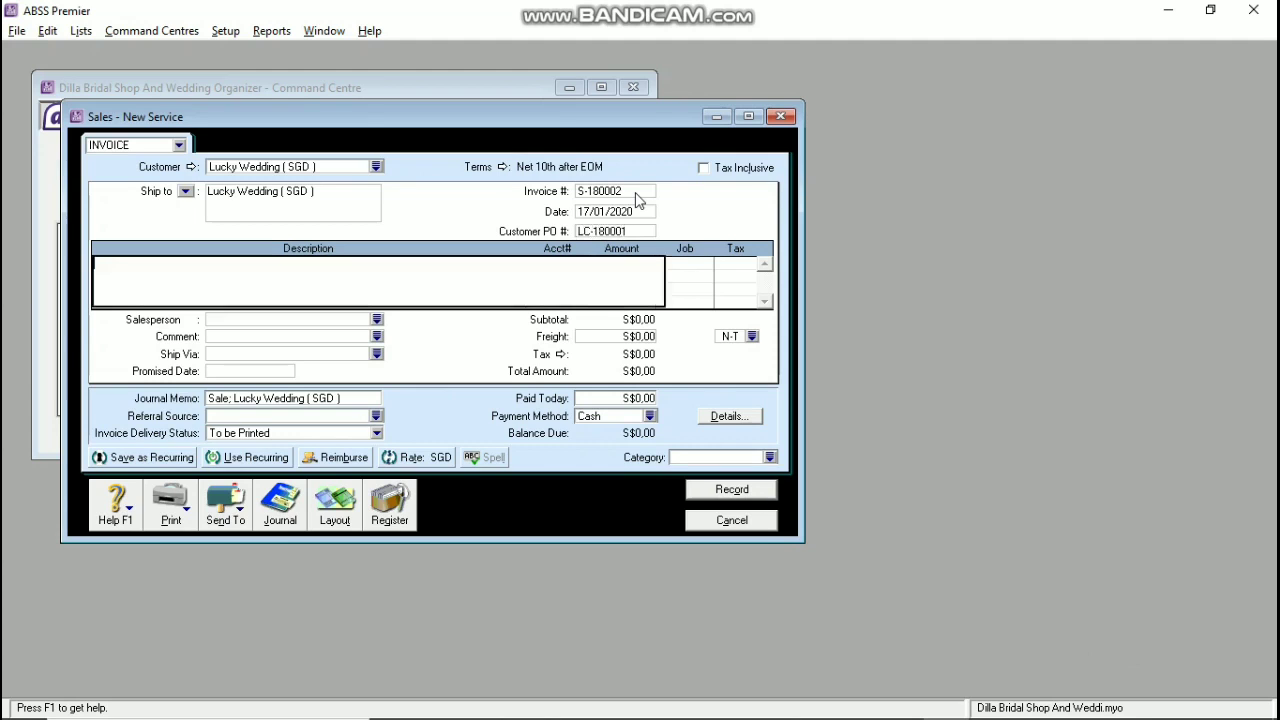
Step: Add a first line shipping 1 SP Sepatu Pengantin at S$580 with job SS and VAT
{"action": "left_click", "coordinate": [335, 505]}
{"action": "left_click", "coordinate": [460, 351]}
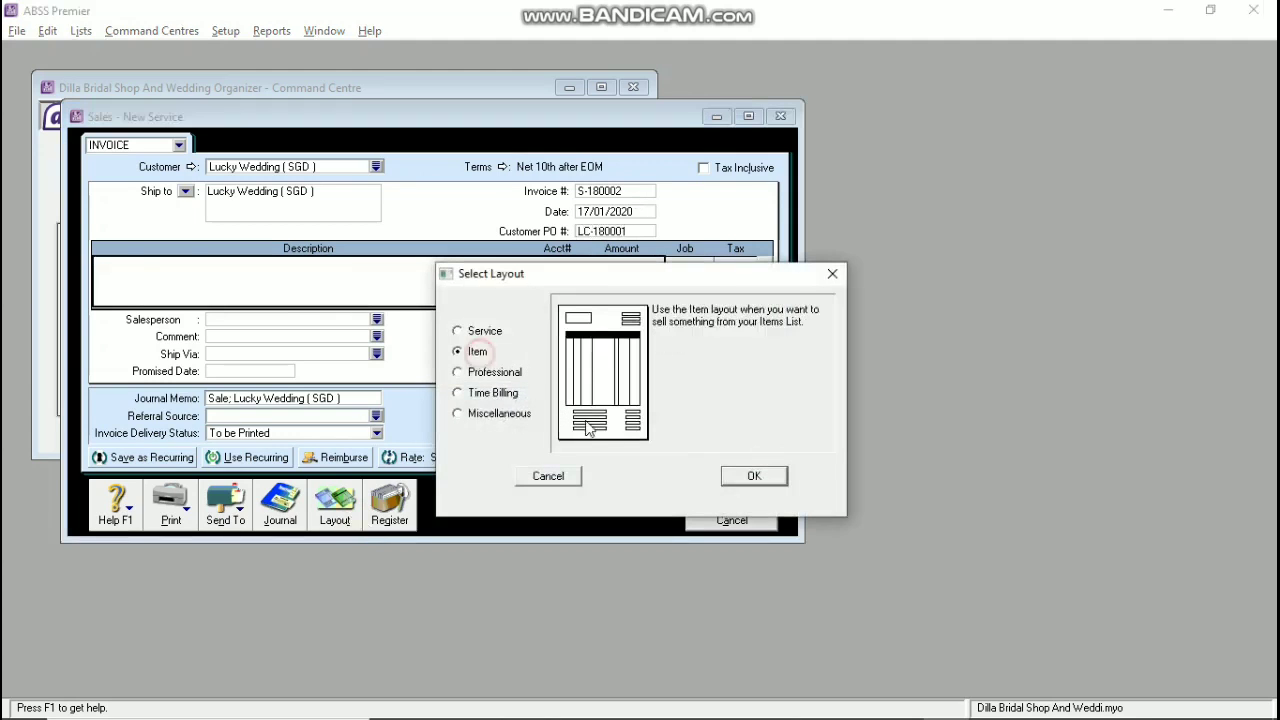
{"action": "left_click", "coordinate": [749, 473]}
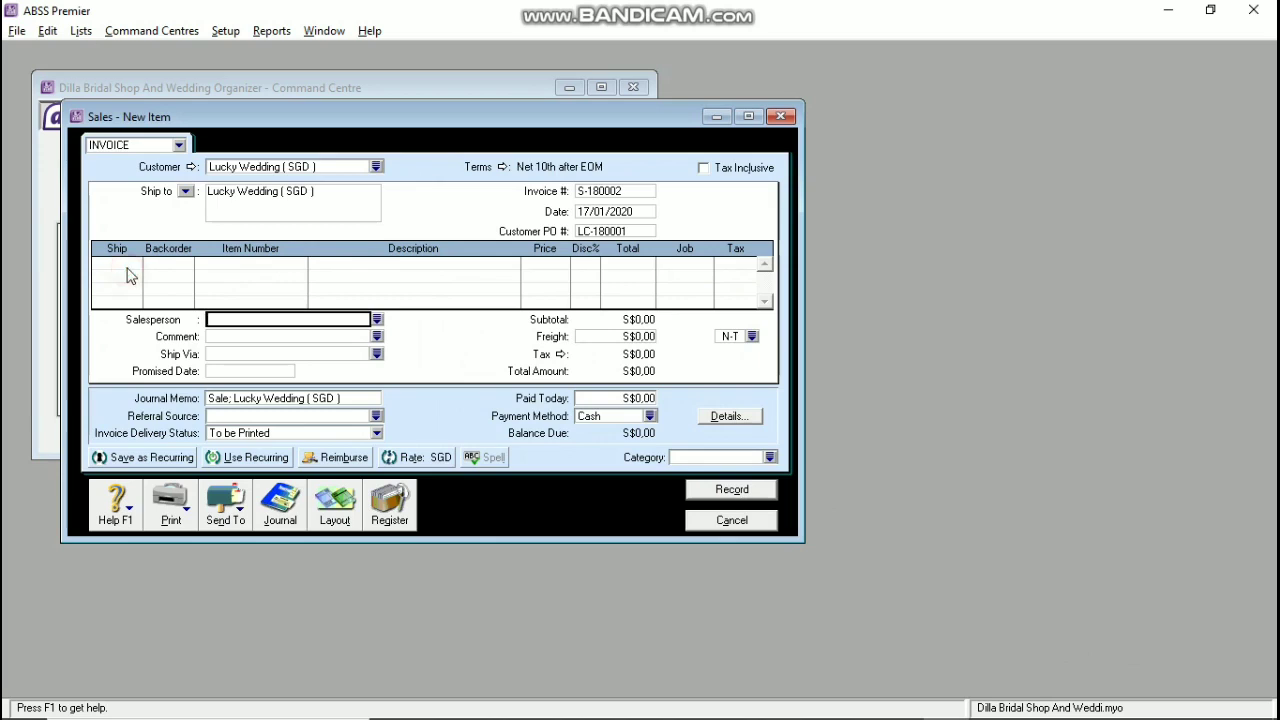
{"action": "left_click", "coordinate": [128, 266]}
{"action": "type", "text": "1"}
{"action": "key", "text": "Tab"}
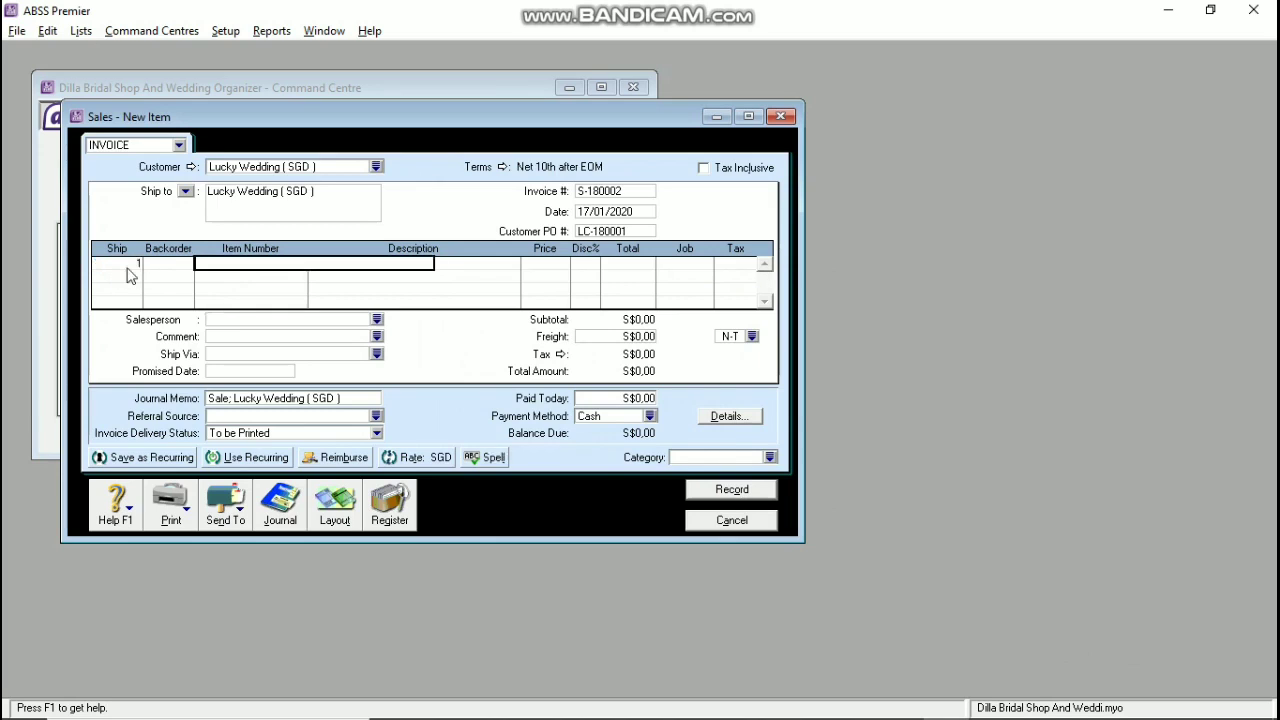
{"action": "type", "text": "SP"}
{"action": "key", "text": "Tab"}
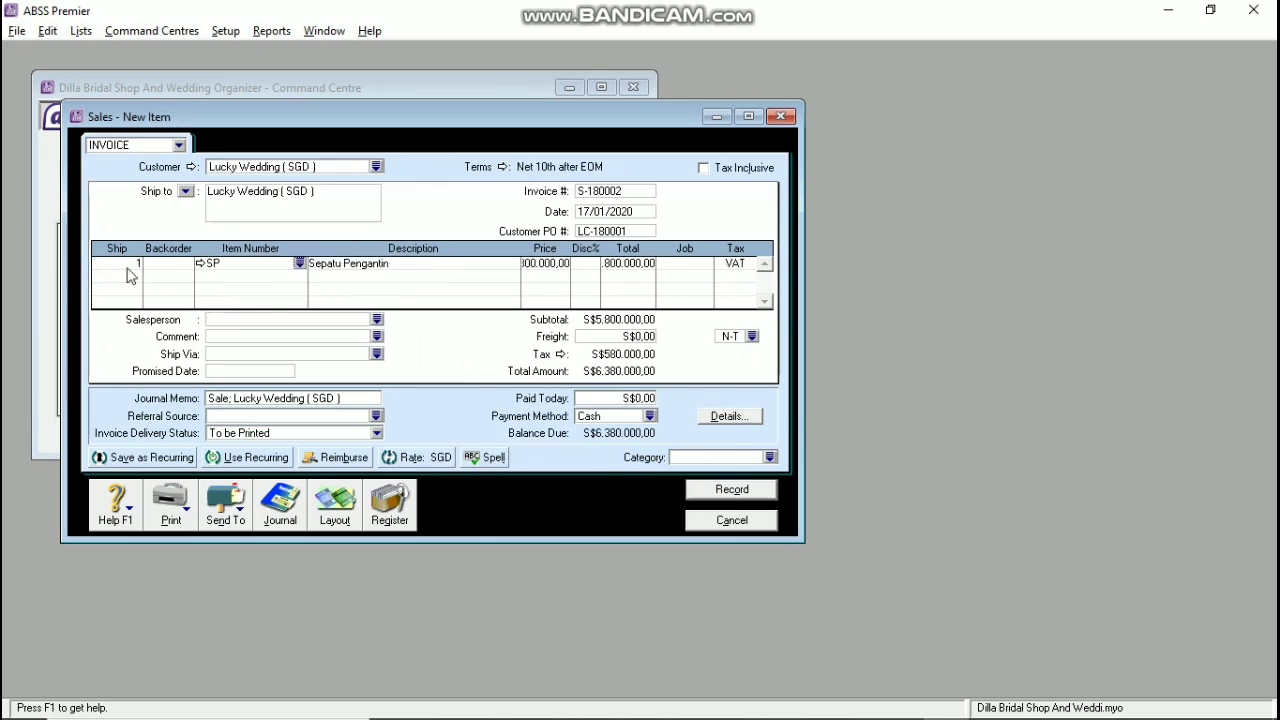
{"action": "key", "text": "Tab"}
{"action": "type", "text": "580"}
{"action": "key", "text": "Tab"}
{"action": "key", "text": "Tab"}
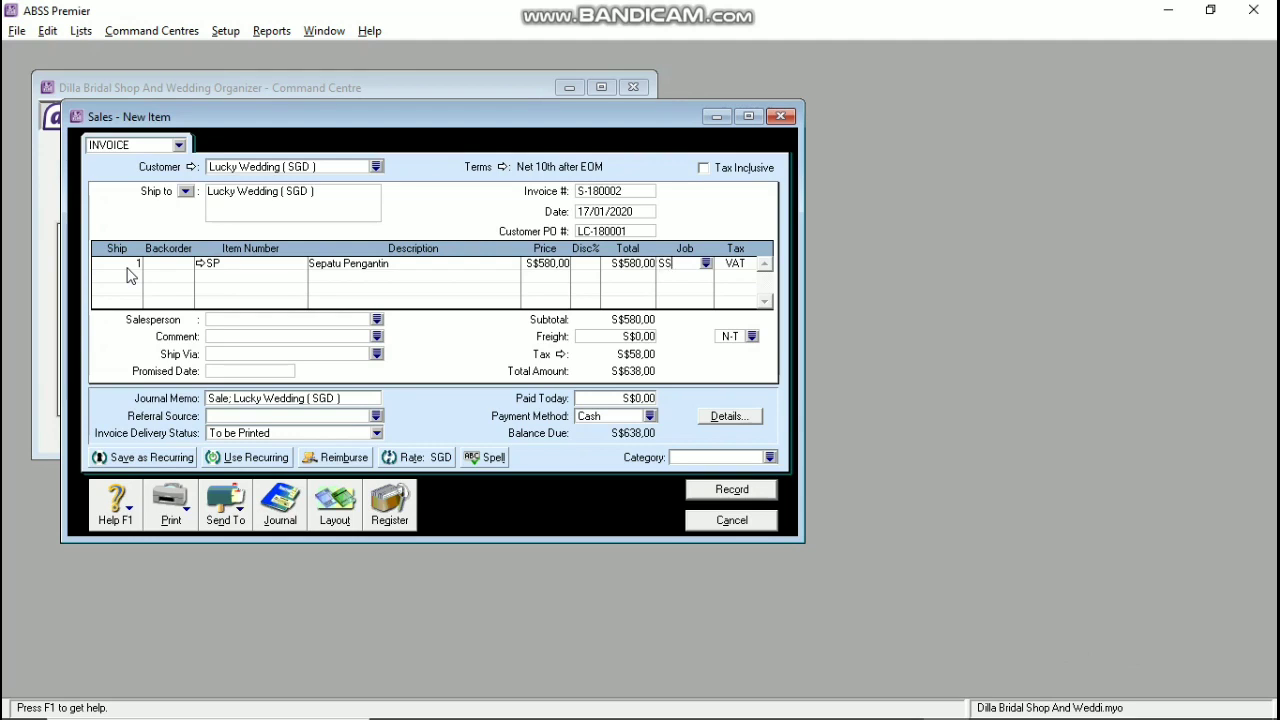
{"action": "key", "text": "Tab"}
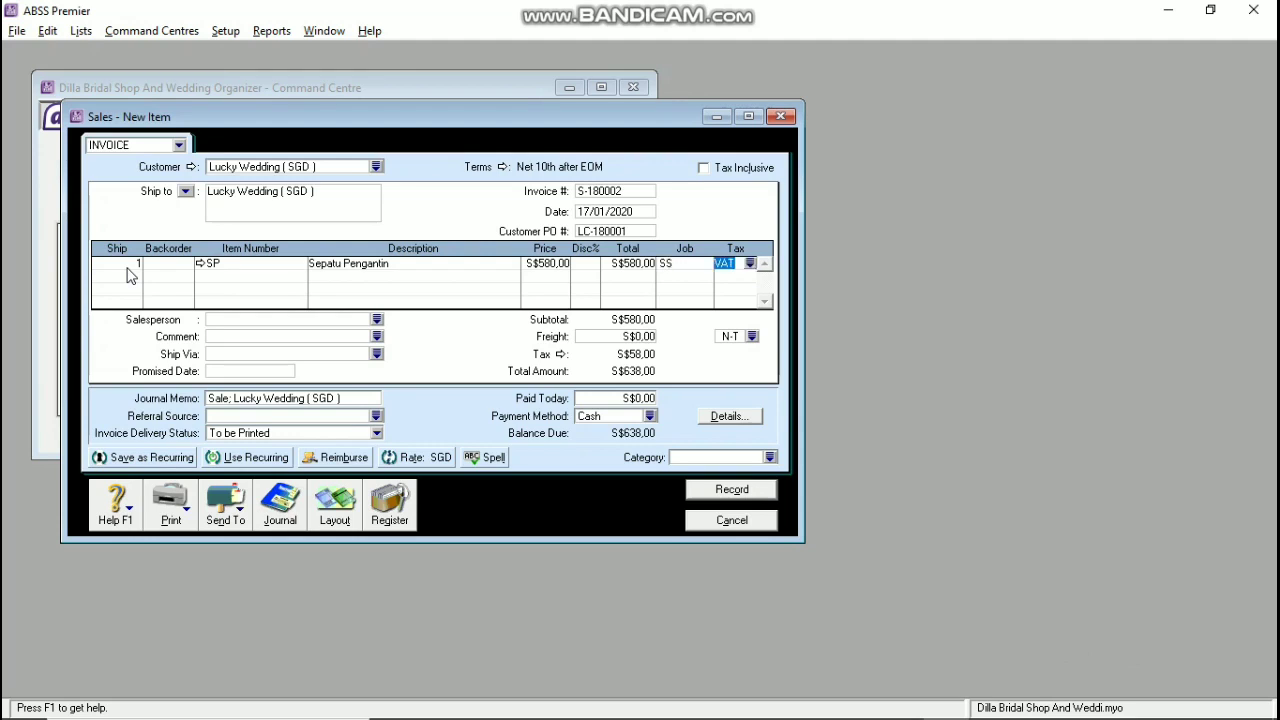
{"action": "key", "text": "Tab"}
Step: Add a second line for item KL Kalung with job AC
{"action": "key", "text": "Tab"}
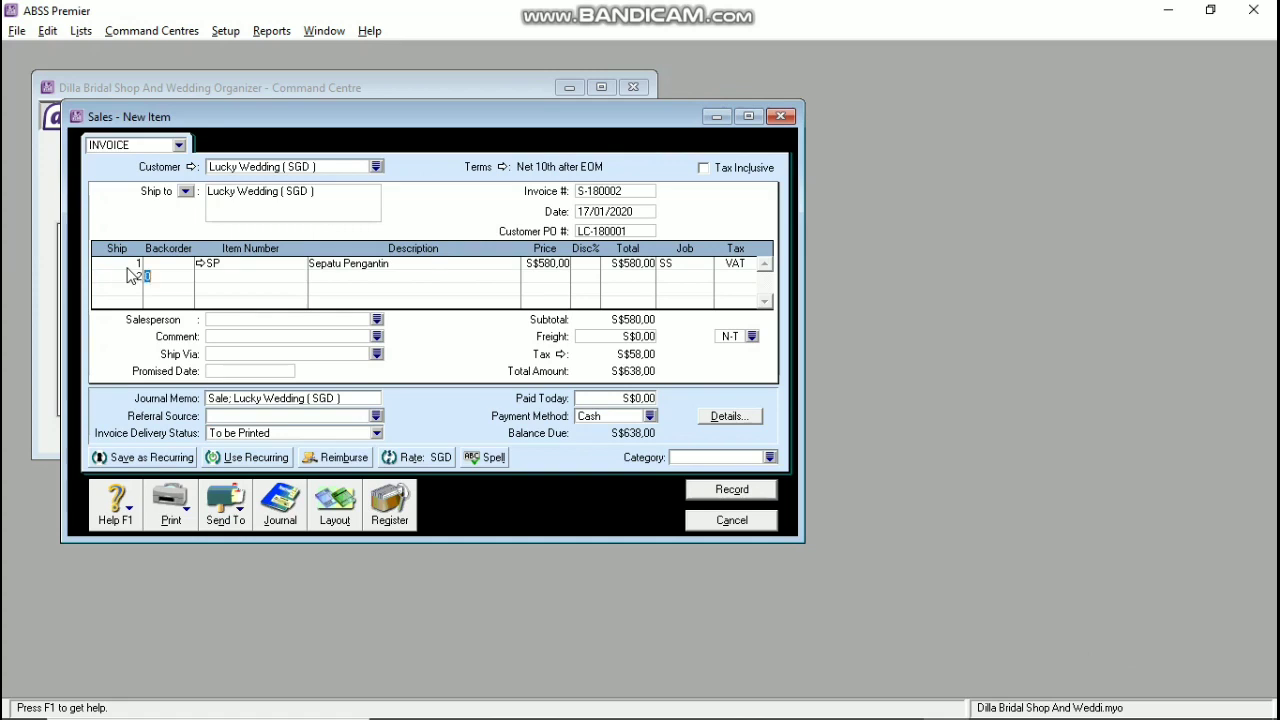
{"action": "key", "text": "Tab"}
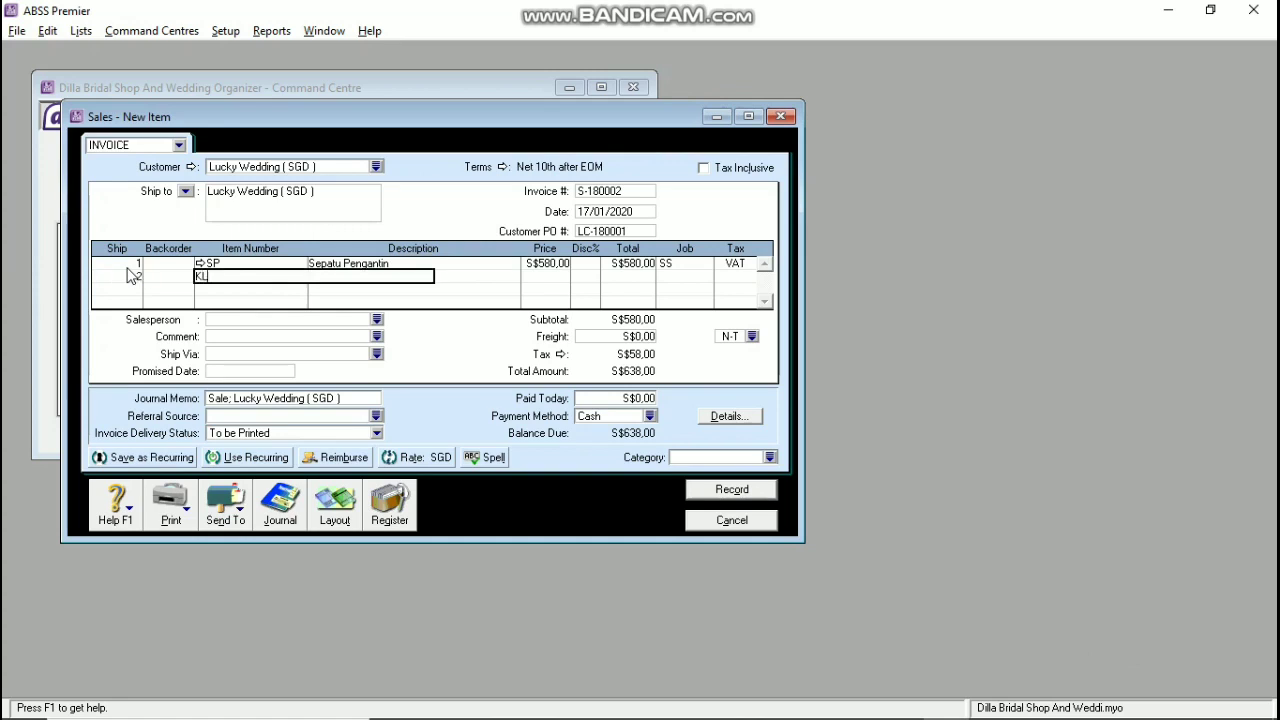
{"action": "type", "text": "KL"}
{"action": "key", "text": "Tab"}
{"action": "key", "text": "Tab"}
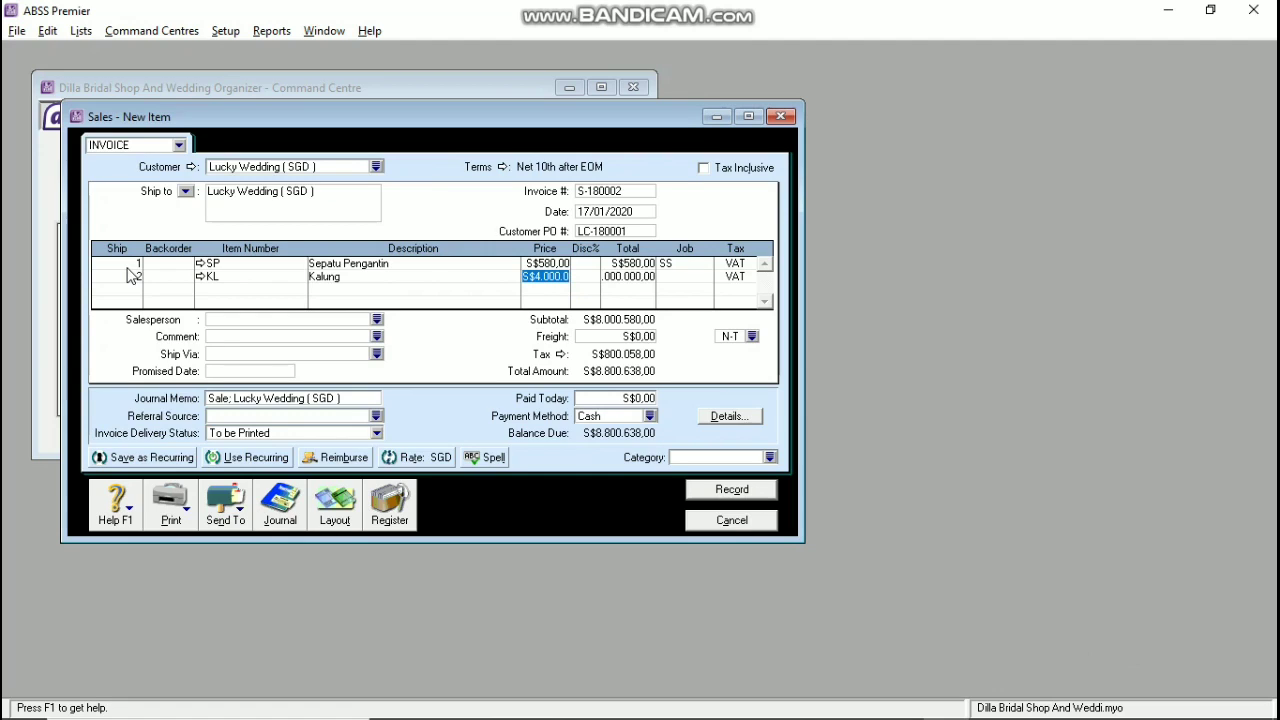
{"action": "key", "text": "Tab"}
{"action": "key", "text": "Tab"}
{"action": "key", "text": "Tab"}
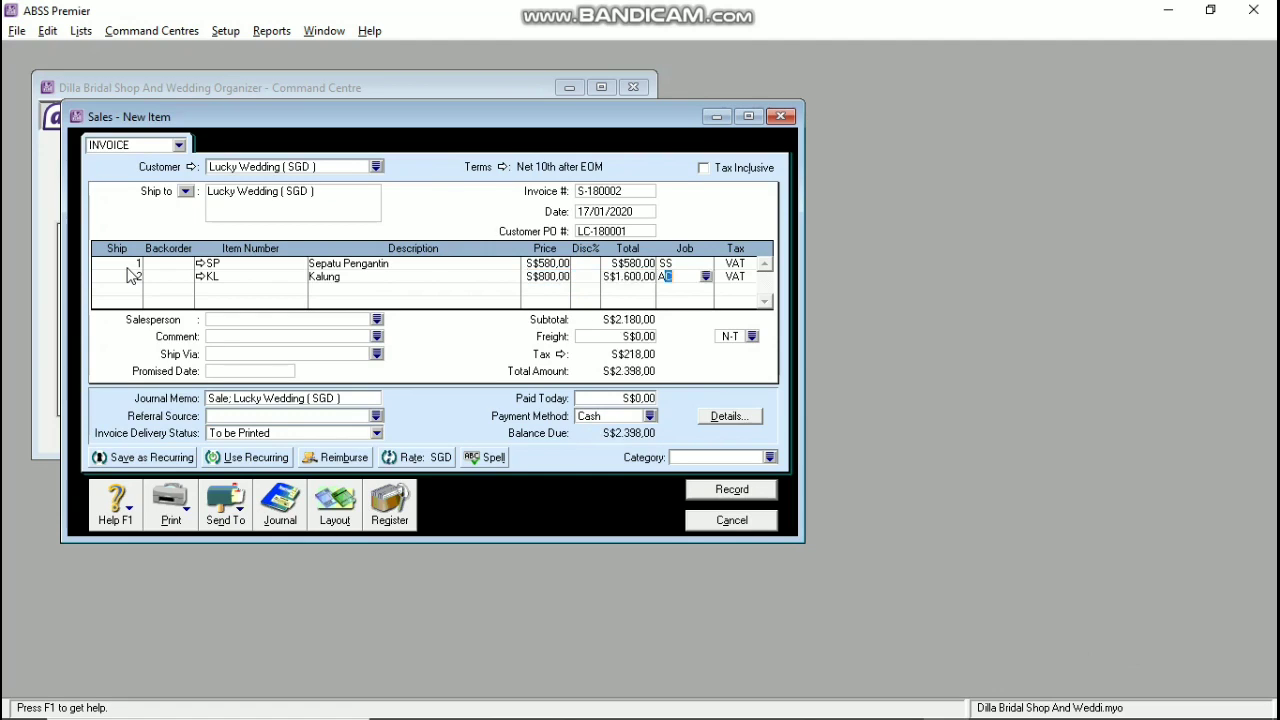
{"action": "key", "text": "Tab"}
Step: Set the transaction exchange rate to 1 and the invoice category to TNG
{"action": "left_click", "coordinate": [415, 458]}
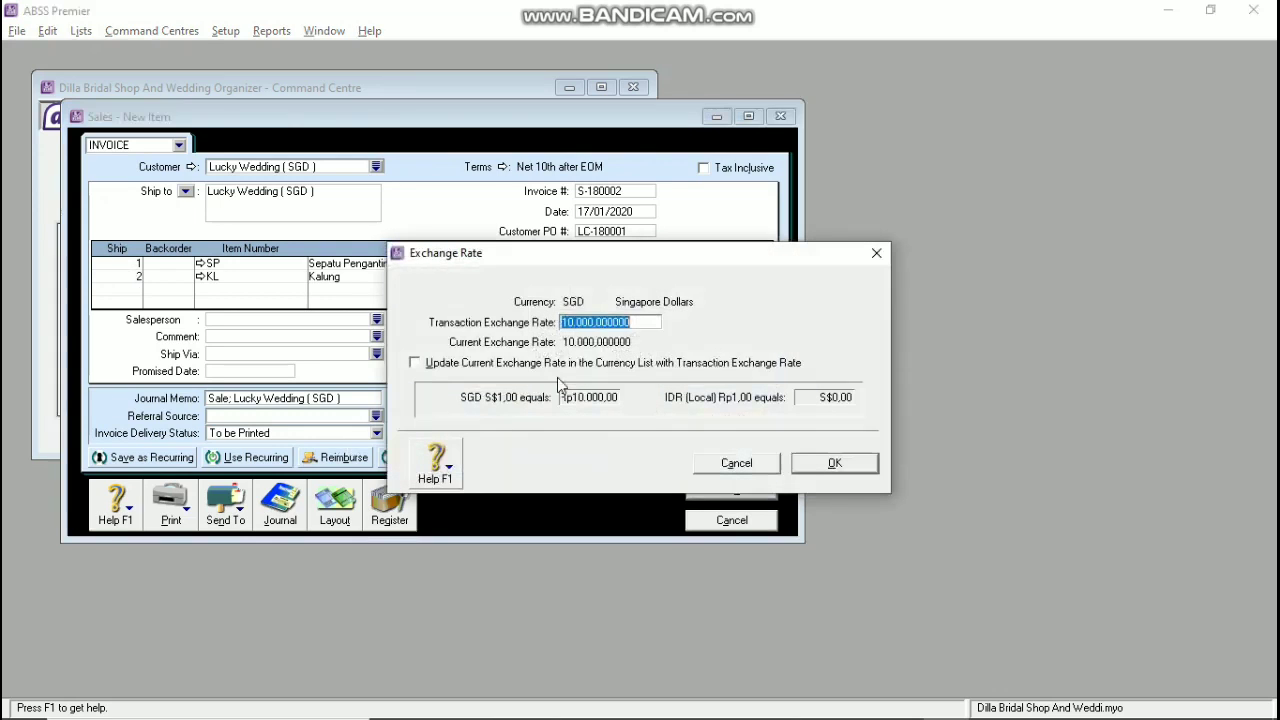
{"action": "type", "text": "1"}
{"action": "key", "text": "Tab"}
{"action": "left_click", "coordinate": [812, 463]}
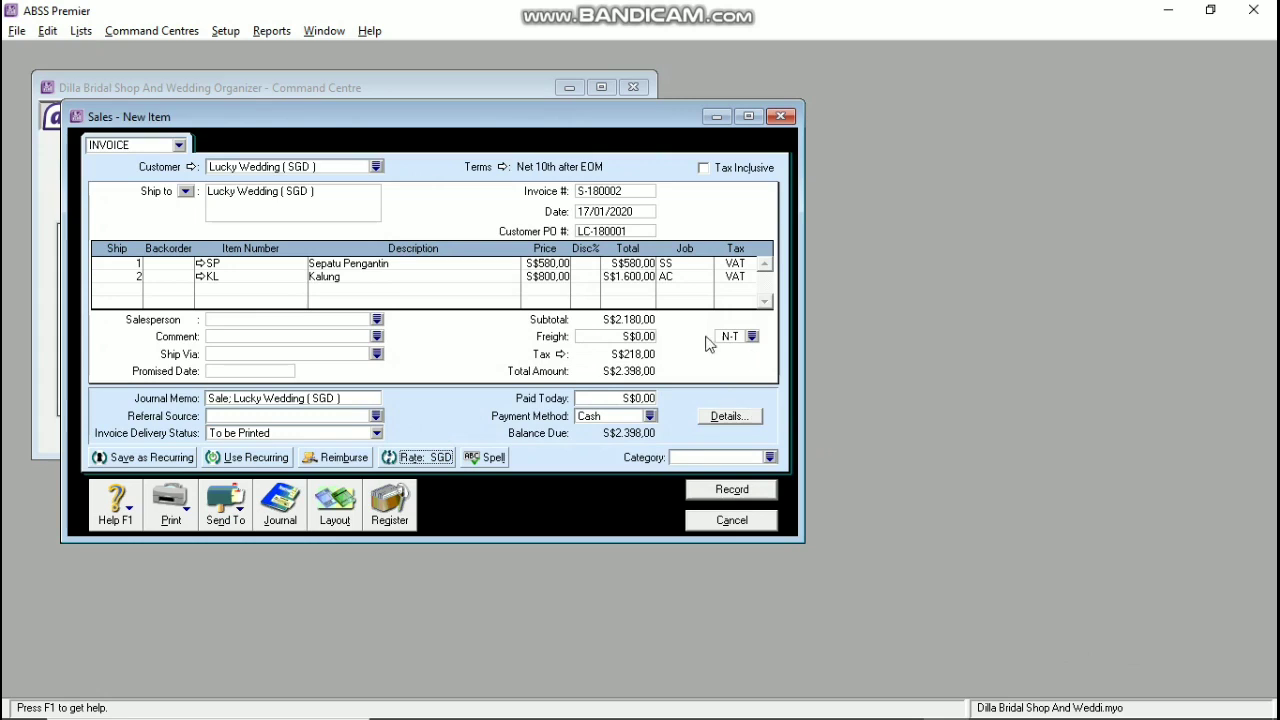
{"action": "left_click", "coordinate": [680, 455]}
{"action": "type", "text": "TNG"}
Step: Record the Lucky Wedding invoice despite the reused number and close the window
{"action": "left_click", "coordinate": [731, 489]}
{"action": "left_click", "coordinate": [568, 449]}
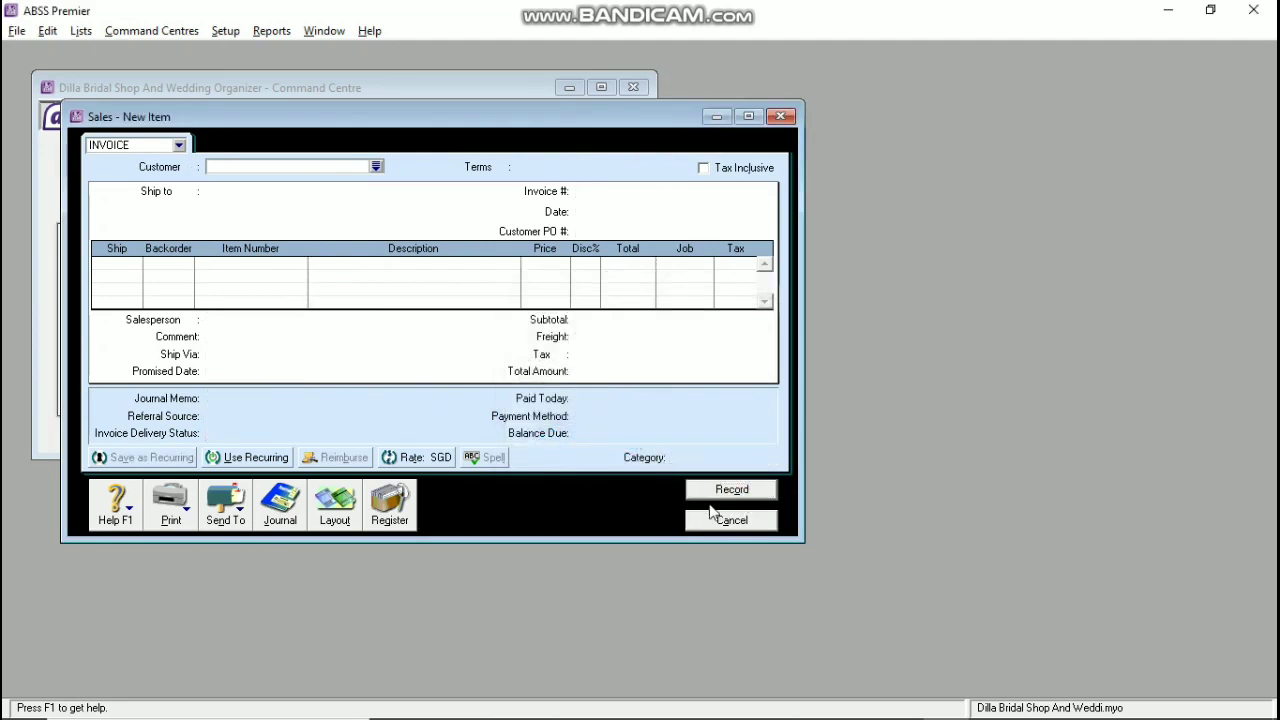
{"action": "left_click", "coordinate": [729, 520]}
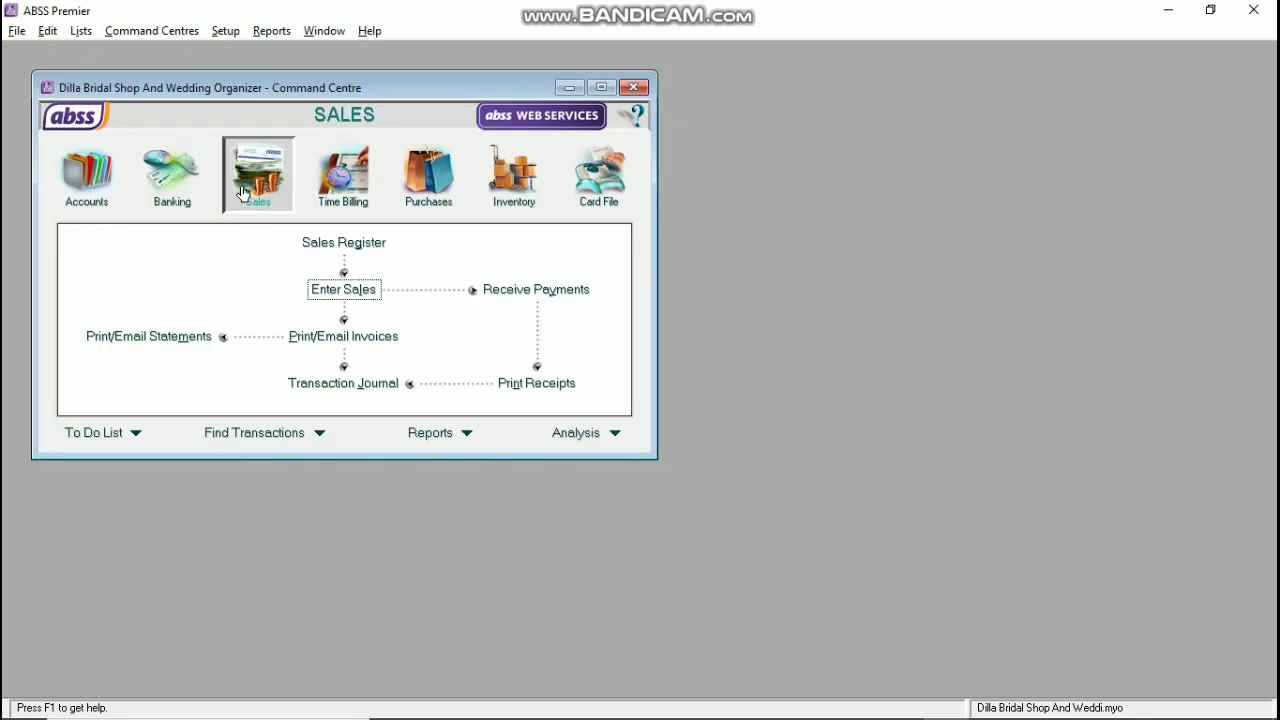
Step: Open Receive Payments and choose the SGD deposit account
{"action": "left_click", "coordinate": [508, 290]}
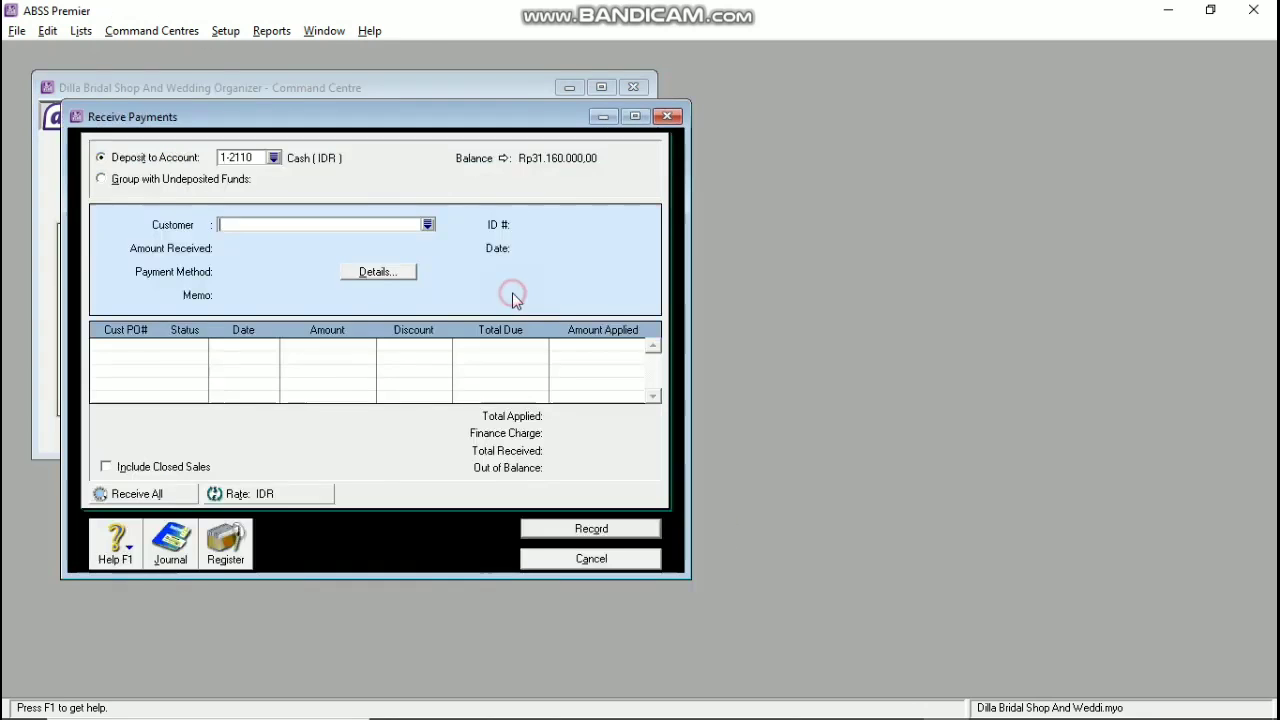
{"action": "left_click", "coordinate": [273, 157]}
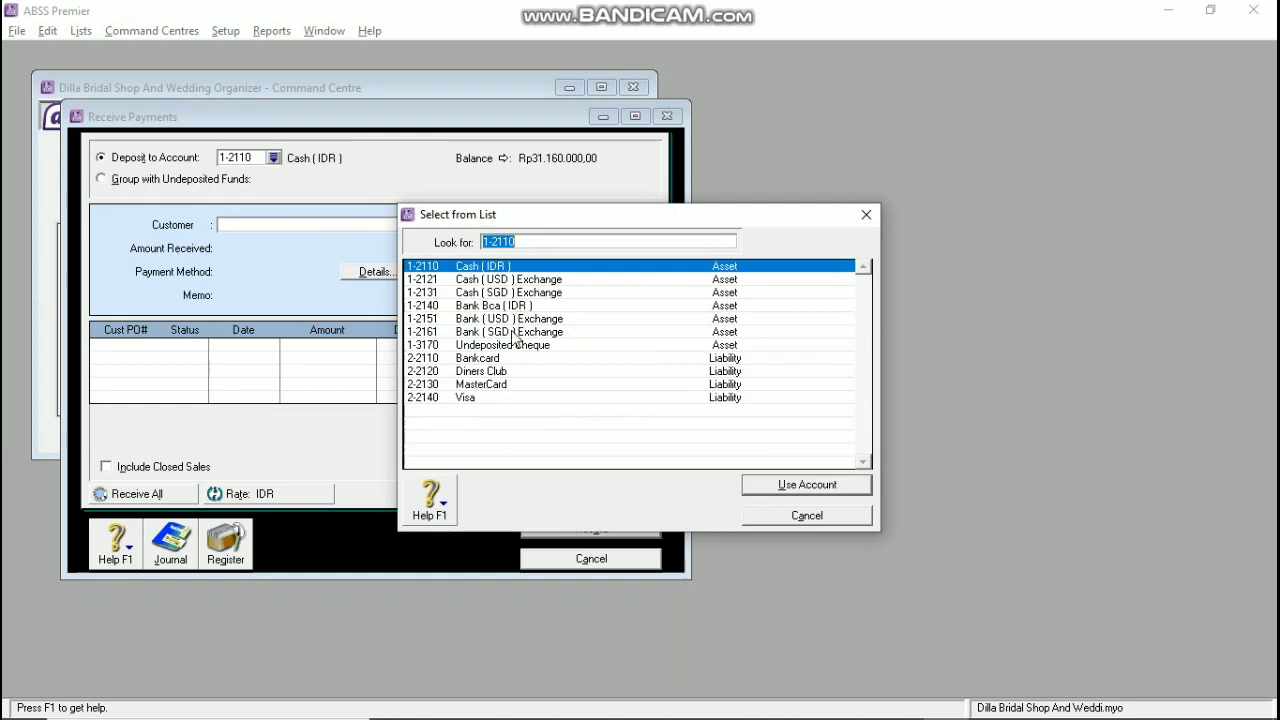
{"action": "left_click", "coordinate": [510, 331]}
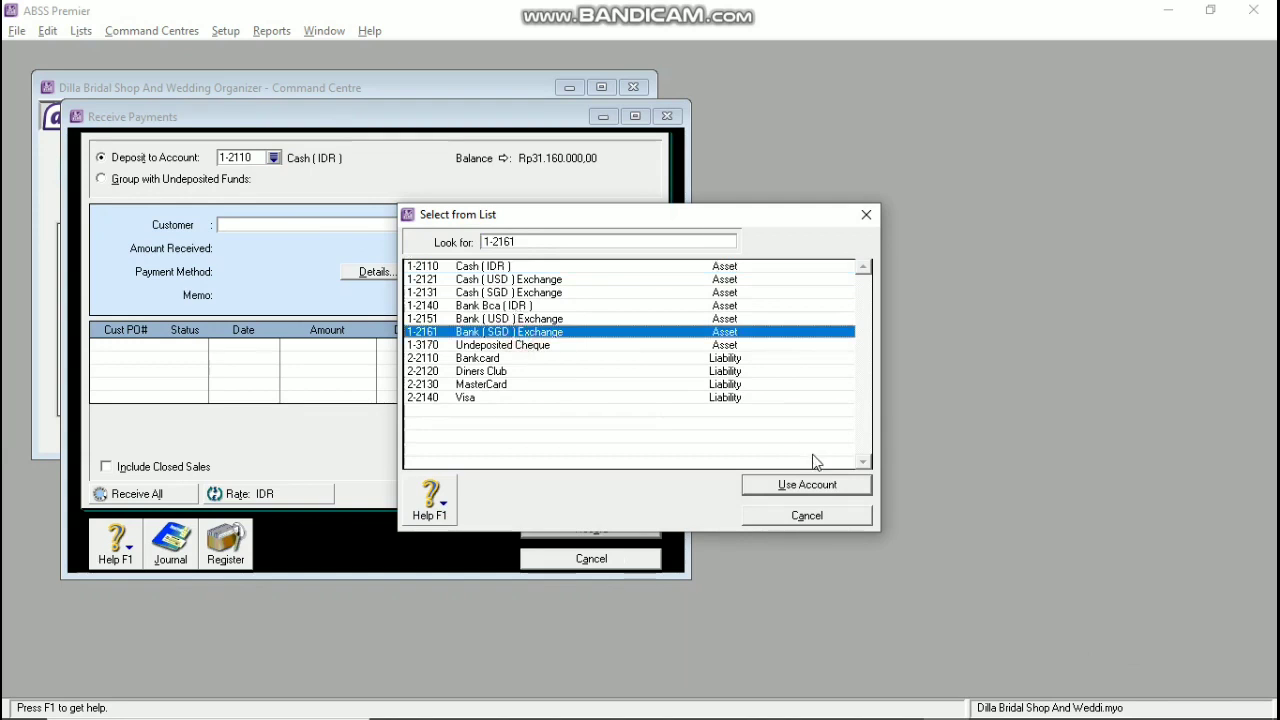
{"action": "left_click", "coordinate": [807, 484]}
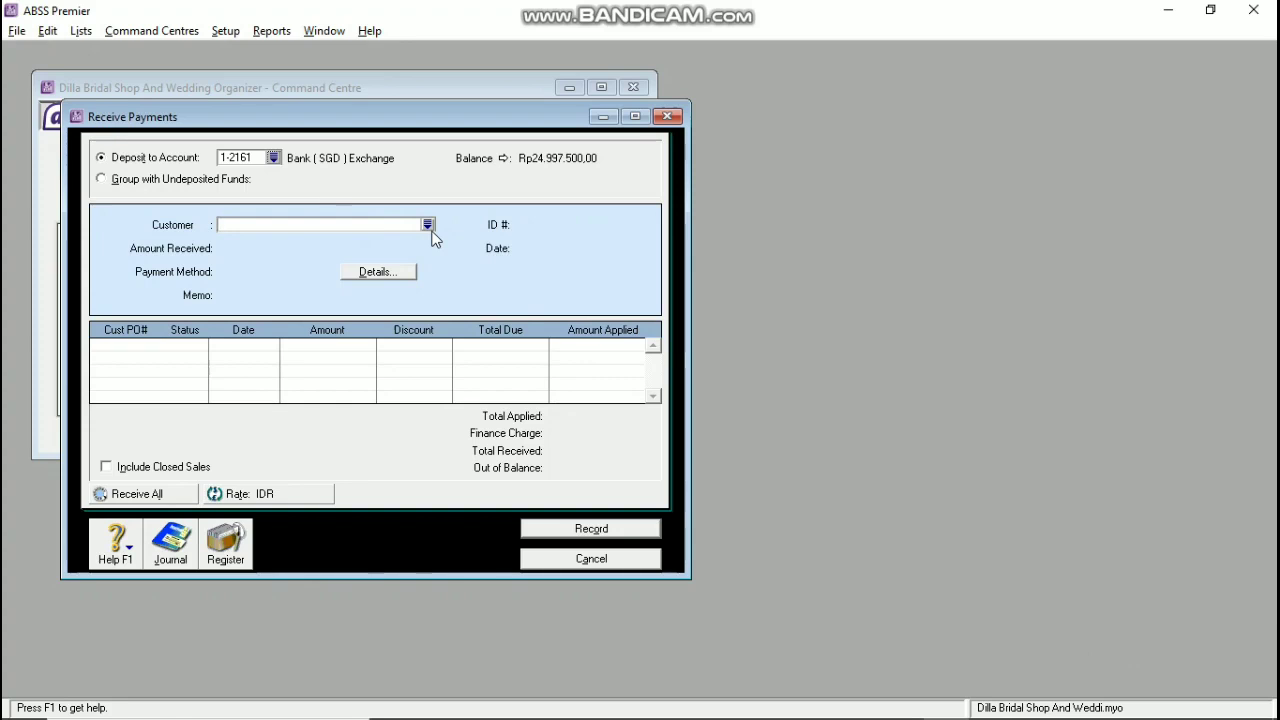
{"action": "key", "text": "alt+Tab"}
{"action": "scroll", "coordinate": [420, 334], "scroll_direction": "down", "scroll_amount": 9}
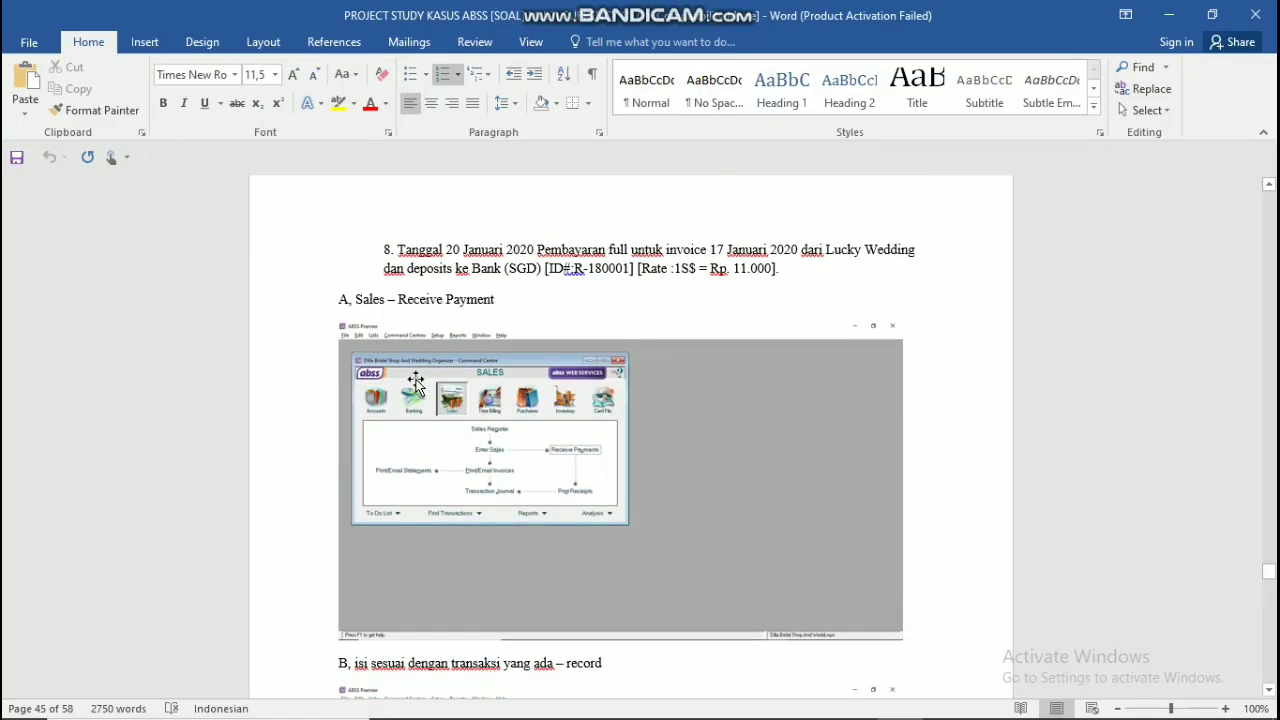
{"action": "key", "text": "alt+Tab"}
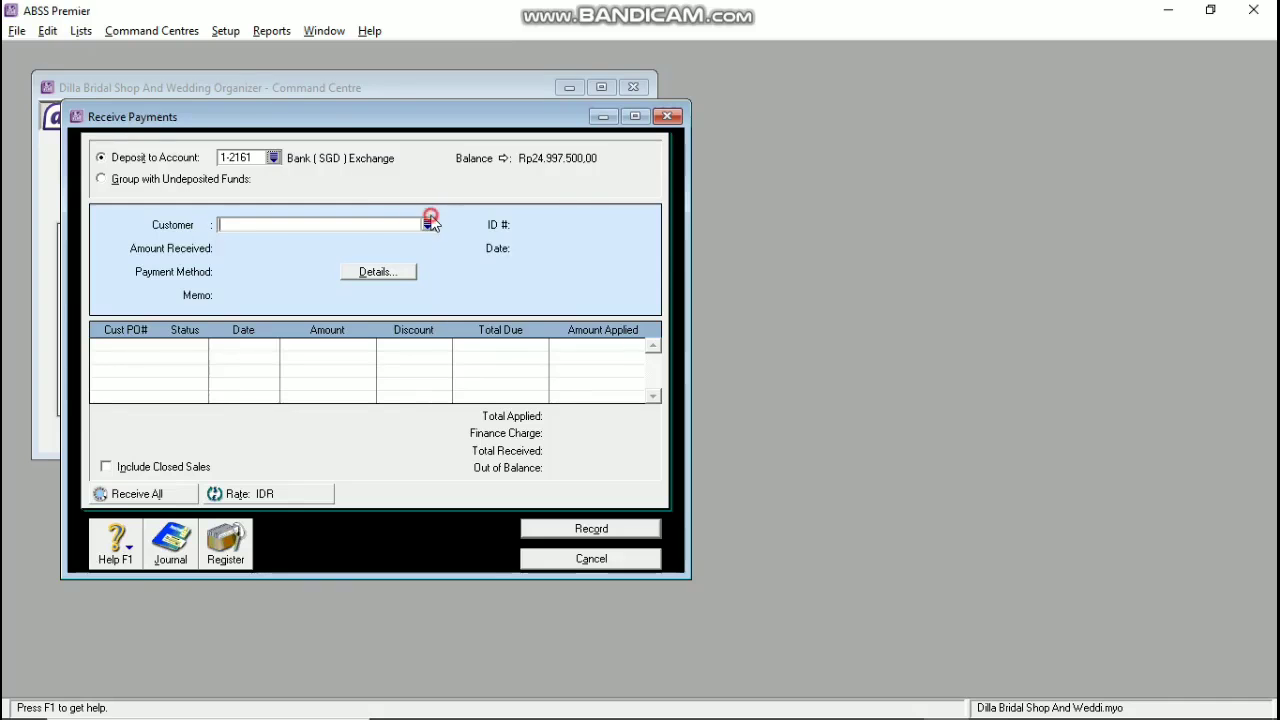
Step: Set customer Lucky Wedding (SGD), receipt ID R-180001 and date 20/01/20
{"action": "left_click", "coordinate": [430, 222]}
{"action": "left_click", "coordinate": [478, 280]}
{"action": "double_click", "coordinate": [478, 280]}
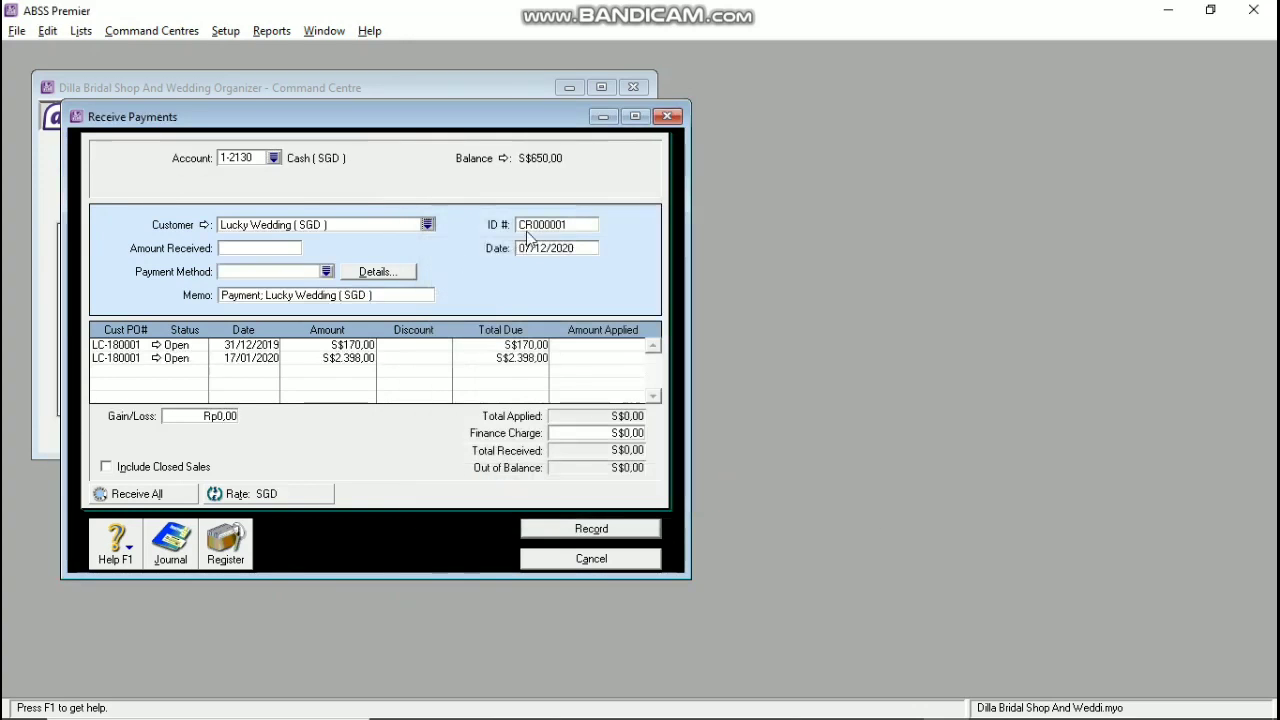
{"action": "left_click", "coordinate": [550, 225]}
{"action": "type", "text": "R-180001"}
{"action": "key", "text": "Tab"}
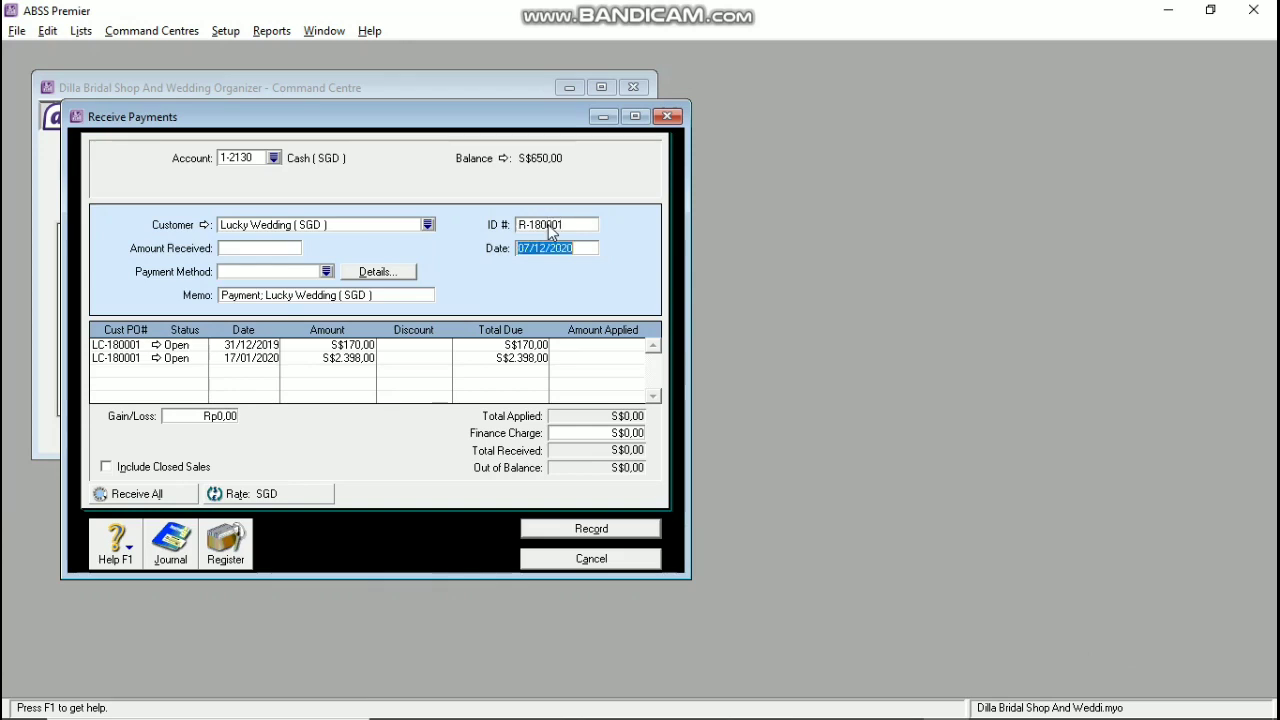
{"action": "type", "text": "20/01/20"}
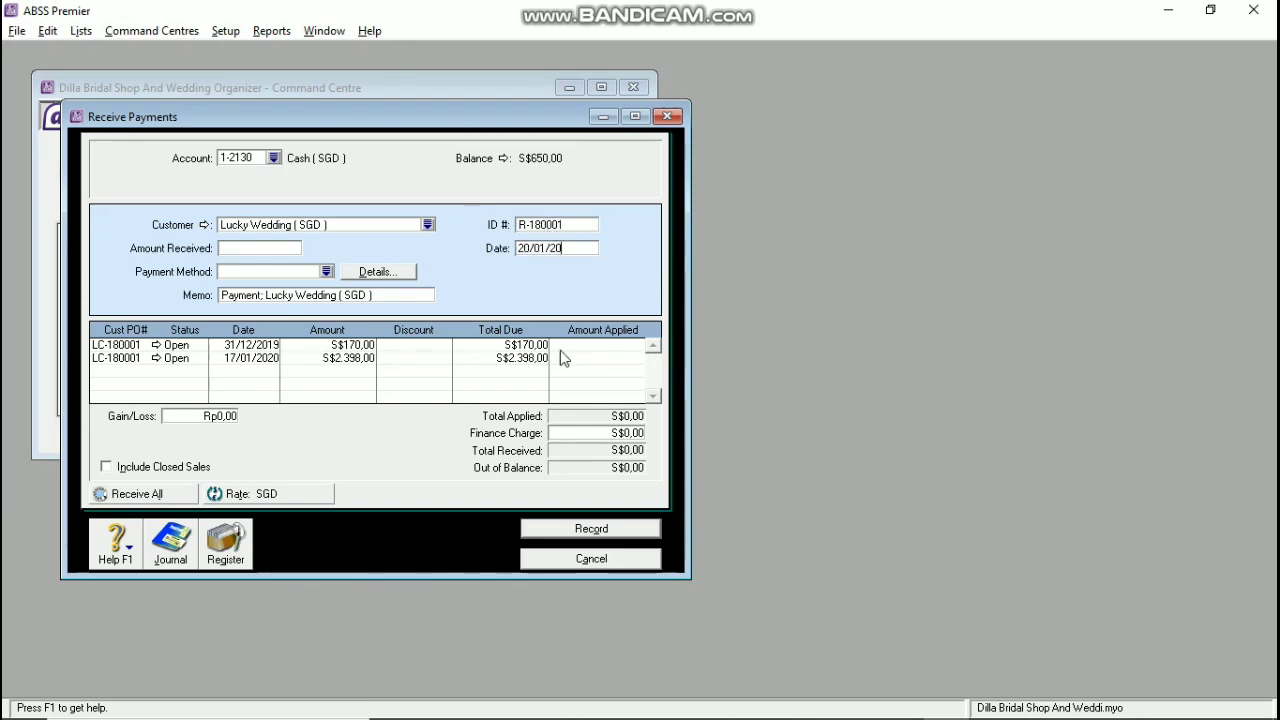
Step: Apply S$2.398 to the 17/01/2020 invoice and match the amount received
{"action": "left_click", "coordinate": [586, 356]}
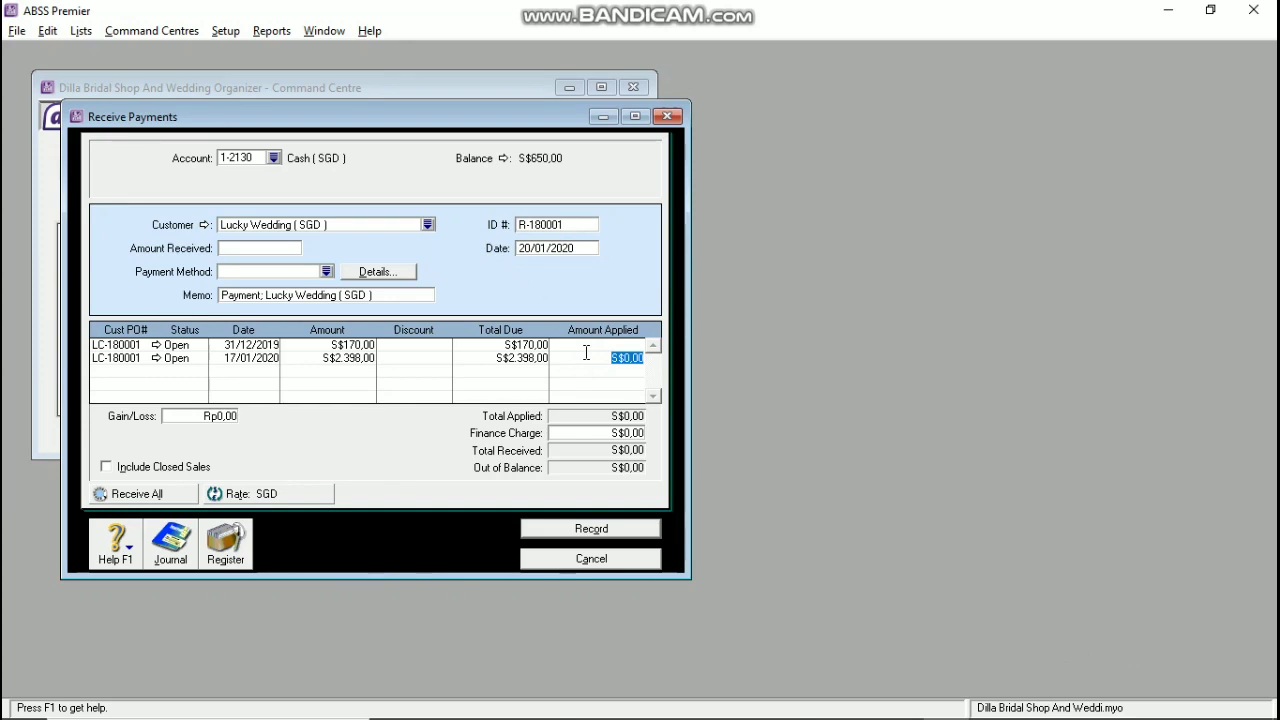
{"action": "type", "text": "2."}
{"action": "type", "text": "398"}
{"action": "key", "text": "Tab"}
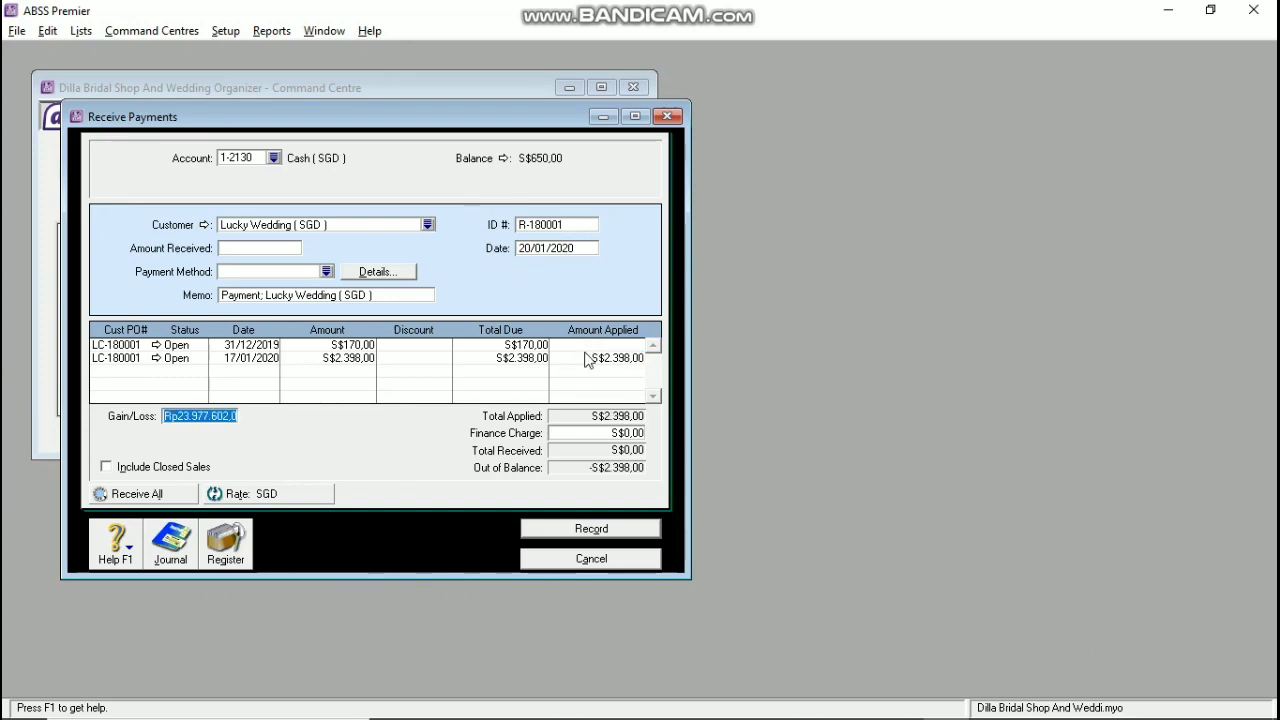
{"action": "left_click", "coordinate": [259, 248]}
{"action": "key", "text": "Tab"}
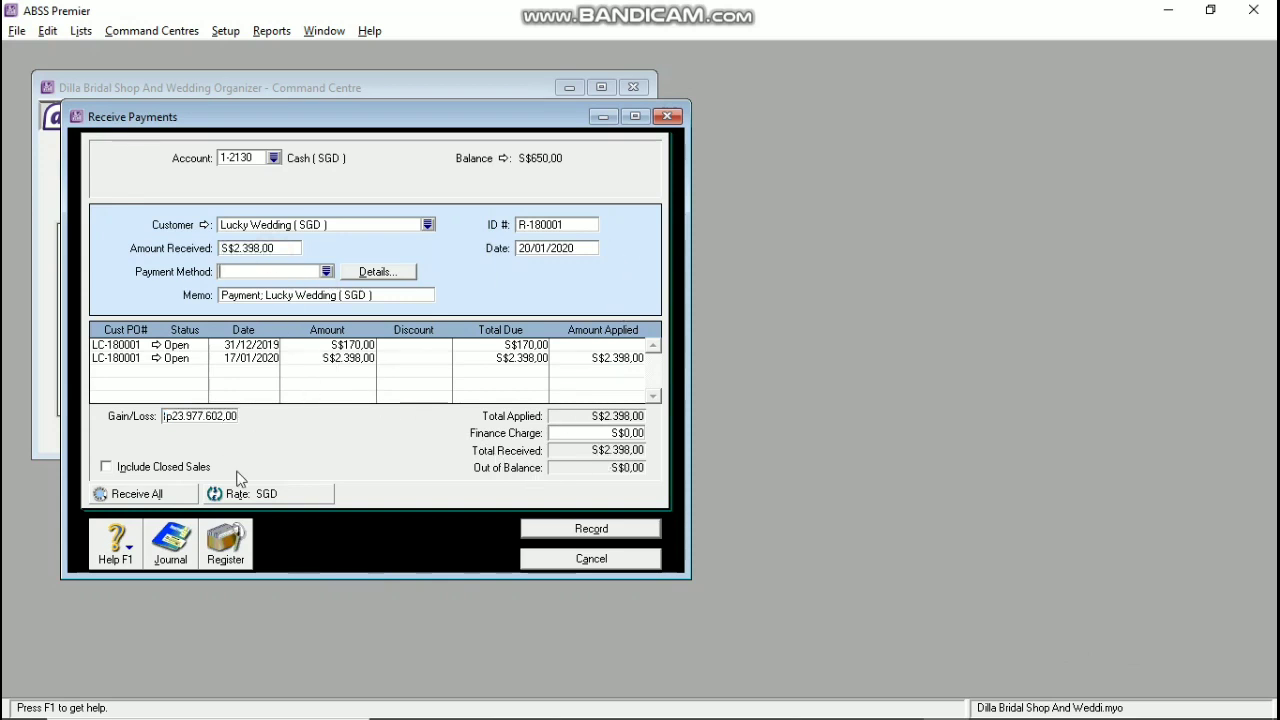
Step: Set the exchange rate to 1, record the payment and close the form
{"action": "left_click", "coordinate": [266, 494]}
{"action": "type", "text": "1"}
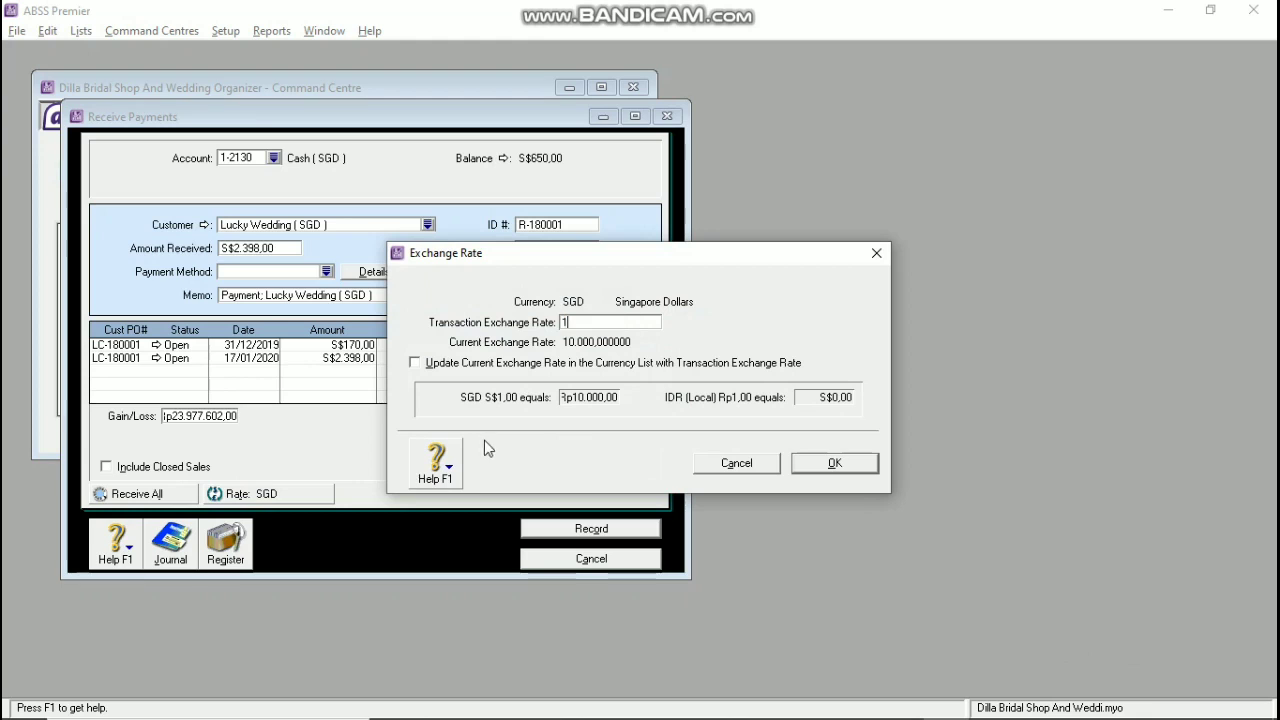
{"action": "left_click", "coordinate": [855, 461]}
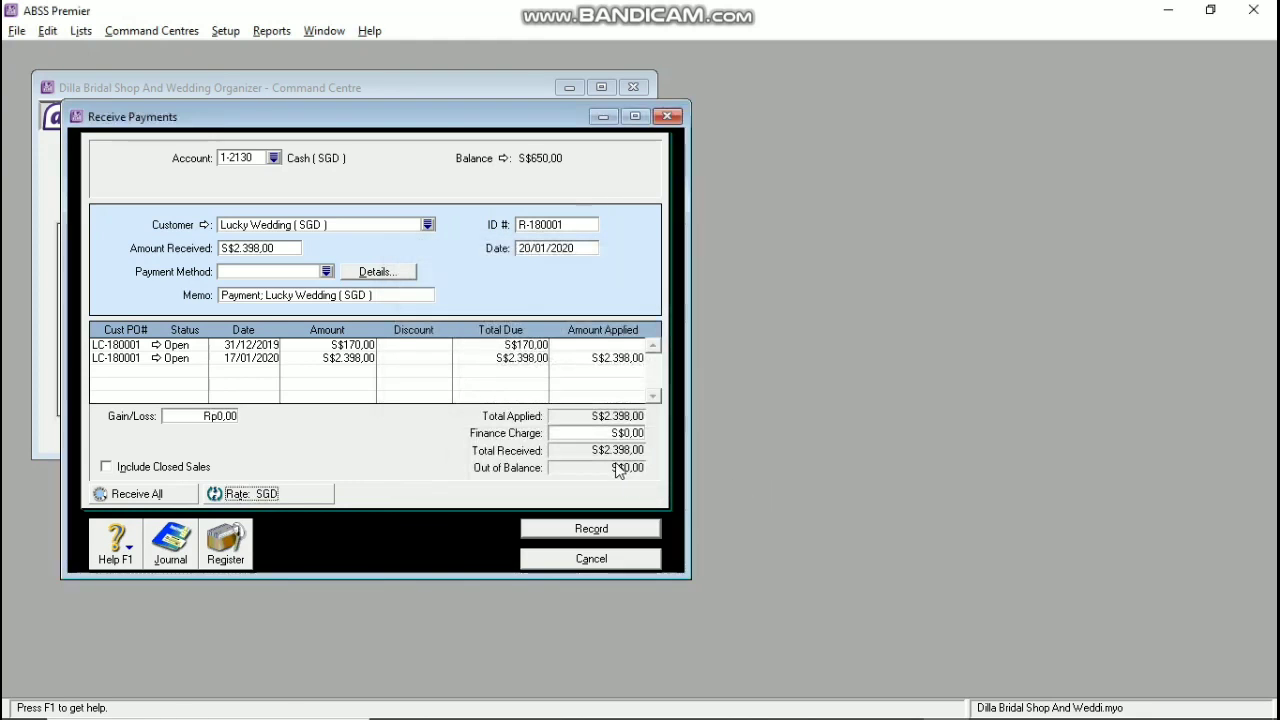
{"action": "left_click", "coordinate": [591, 528]}
{"action": "left_click", "coordinate": [575, 558]}
{"action": "left_click", "coordinate": [881, 108]}
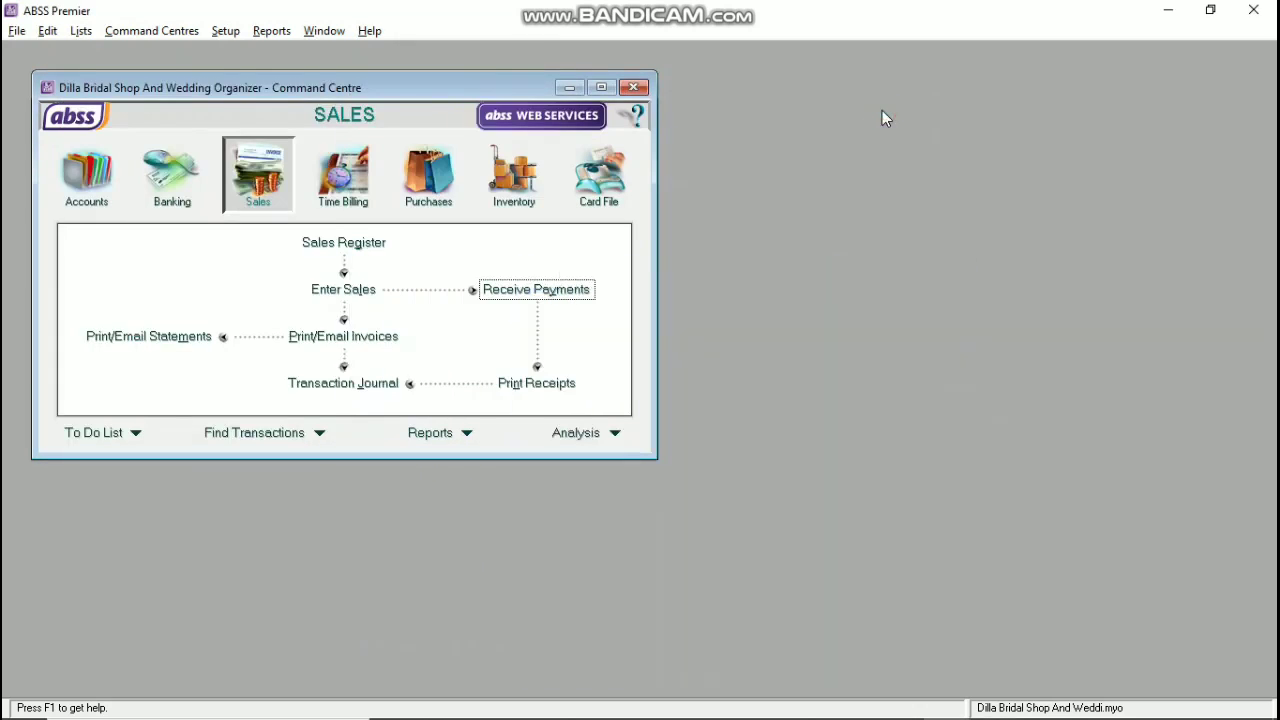
Step: Start a new Item-layout sales invoice for Lucky Wedding (SGD)
{"action": "left_click", "coordinate": [335, 289]}
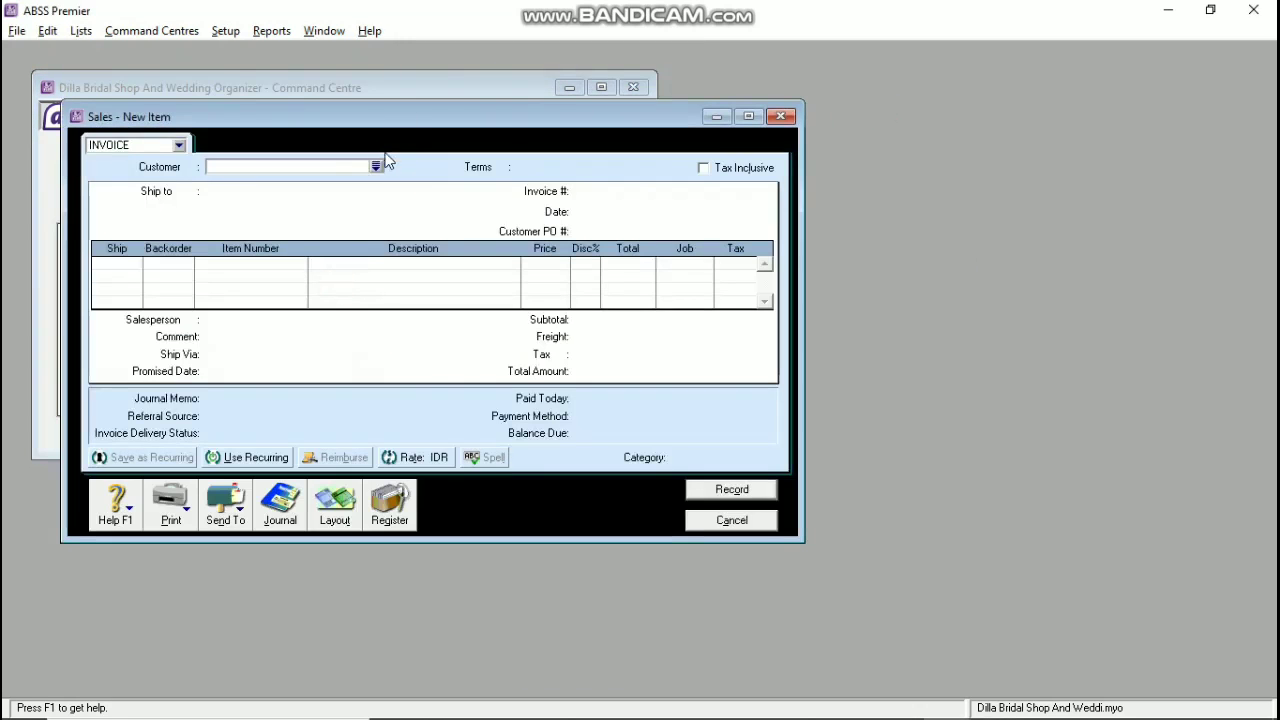
{"action": "left_click", "coordinate": [377, 166]}
{"action": "left_click", "coordinate": [488, 279]}
{"action": "left_click", "coordinate": [790, 484]}
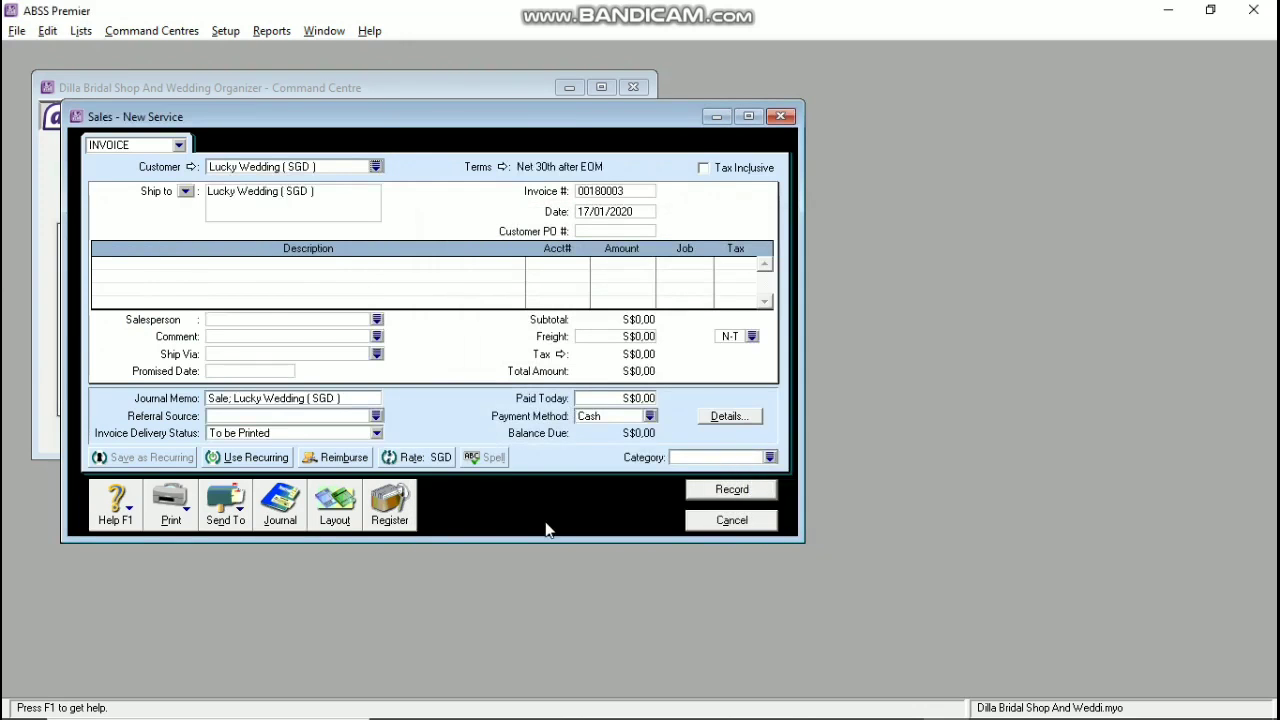
{"action": "left_click", "coordinate": [335, 505]}
{"action": "left_click", "coordinate": [468, 351]}
{"action": "left_click", "coordinate": [750, 474]}
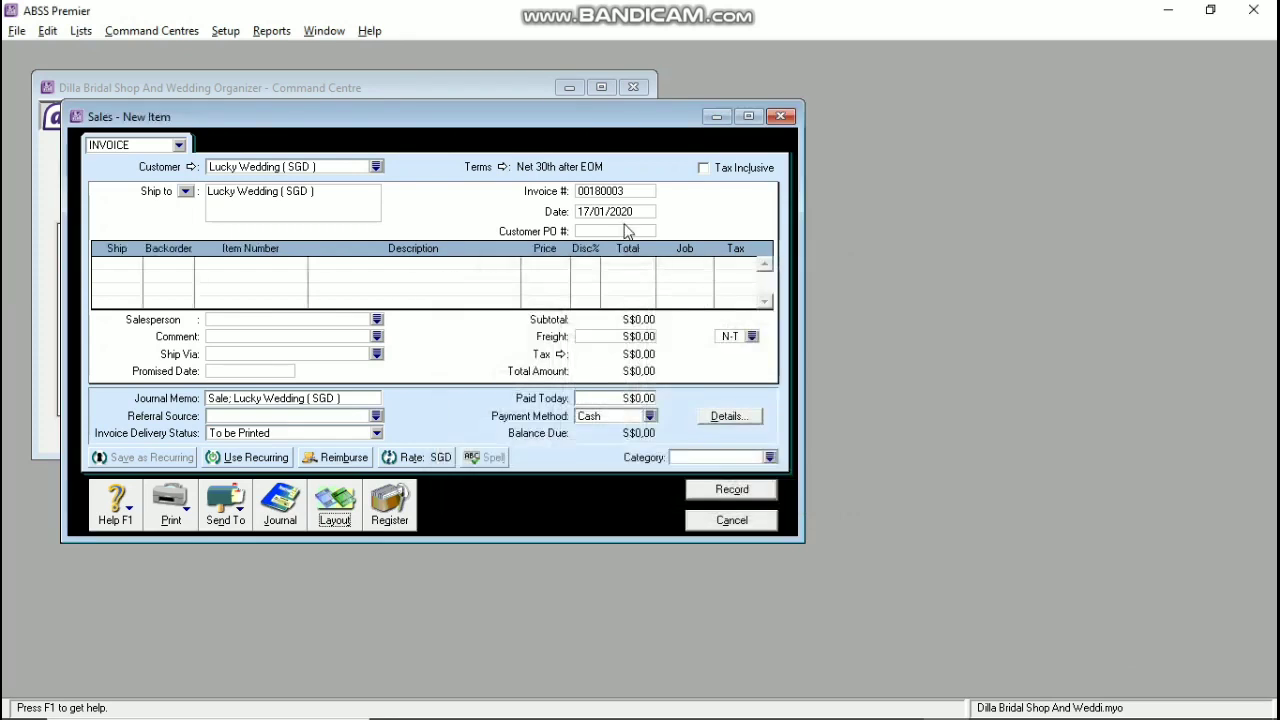
Step: Set terms to Net 10th after EOM, invoice S-180003 dated 18/01/2020 with PO LC-180002
{"action": "left_click", "coordinate": [504, 168]}
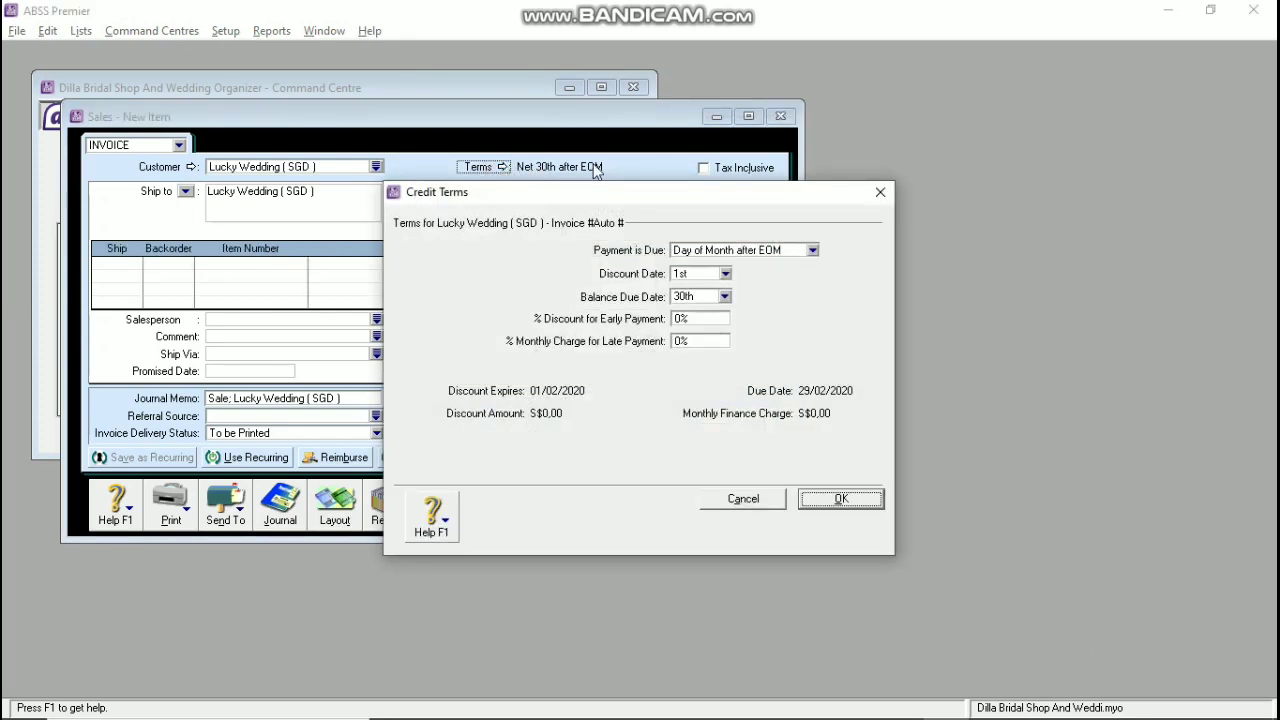
{"action": "left_click", "coordinate": [724, 297]}
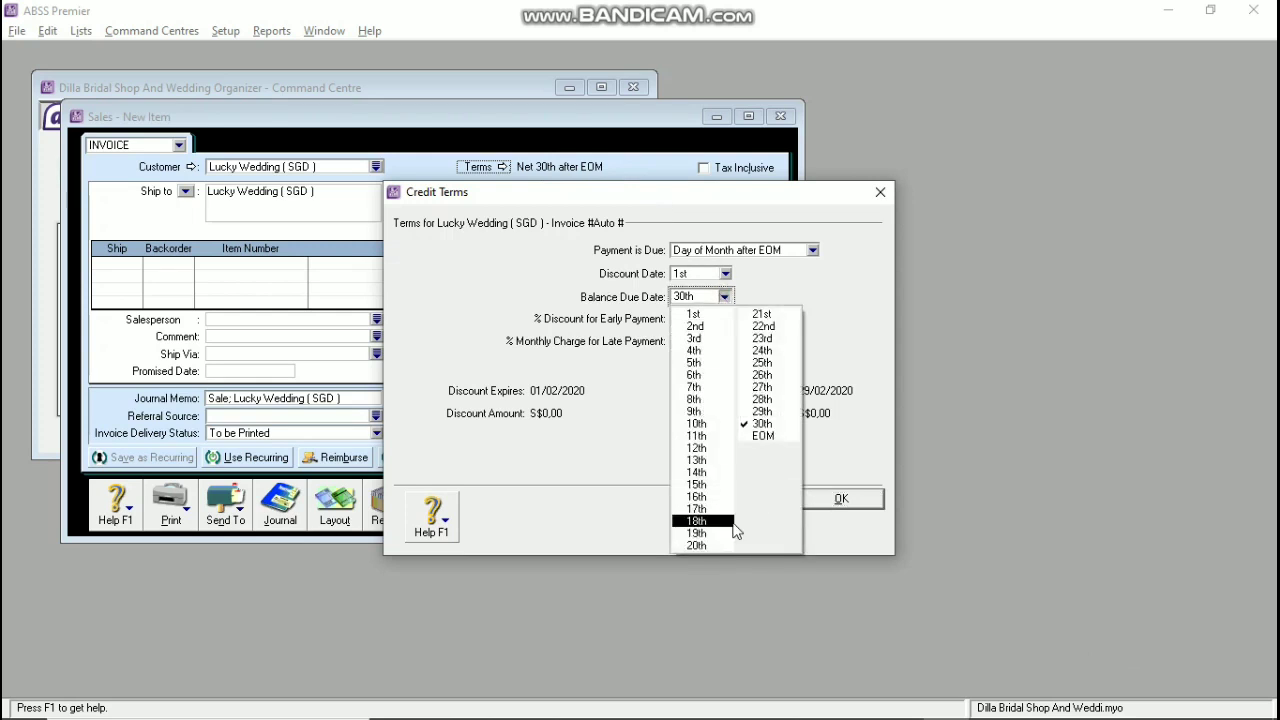
{"action": "left_click", "coordinate": [697, 423]}
{"action": "left_click", "coordinate": [832, 497]}
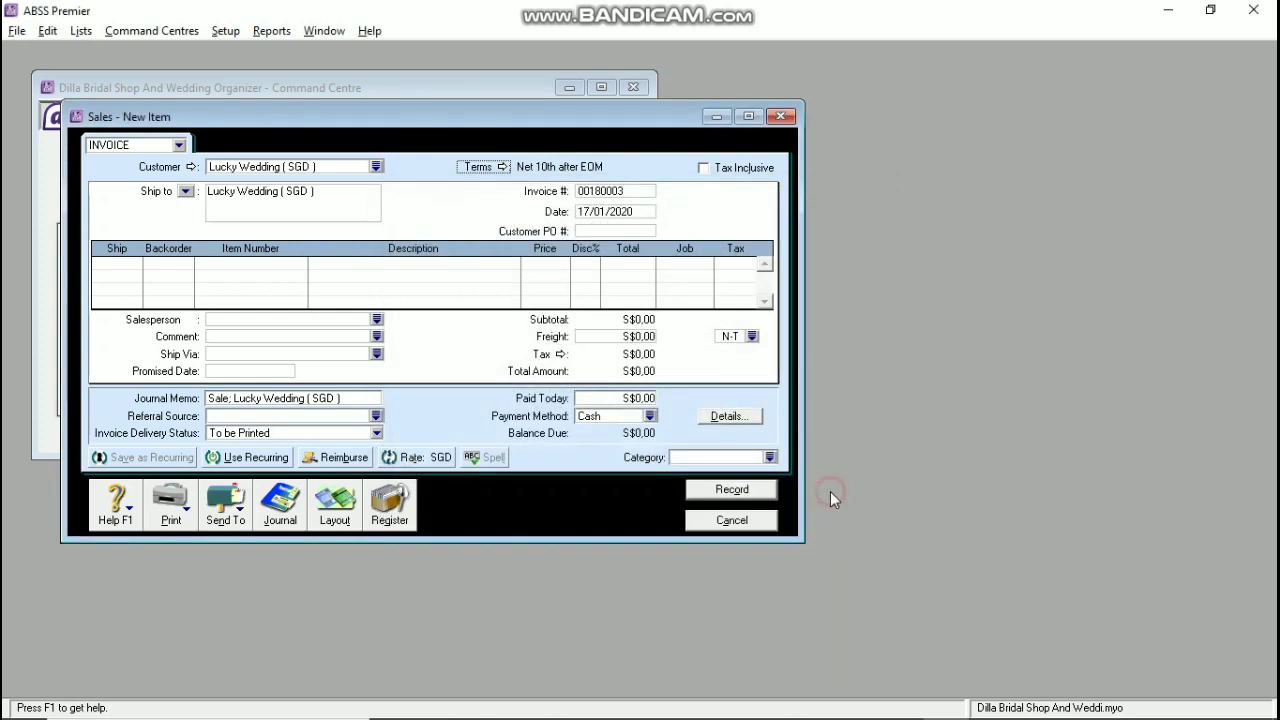
{"action": "left_click", "coordinate": [588, 192]}
{"action": "type", "text": "s"}
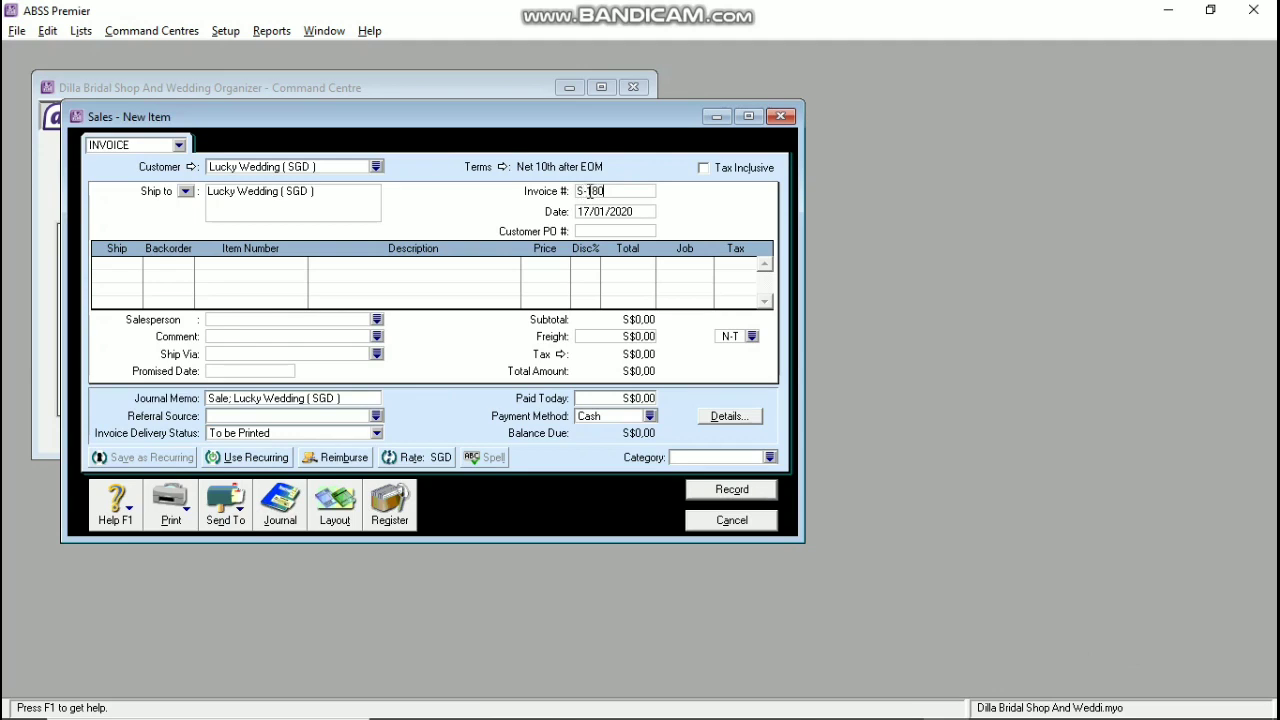
{"action": "type", "text": "-180003"}
{"action": "key", "text": "Tab"}
{"action": "type", "text": "18"}
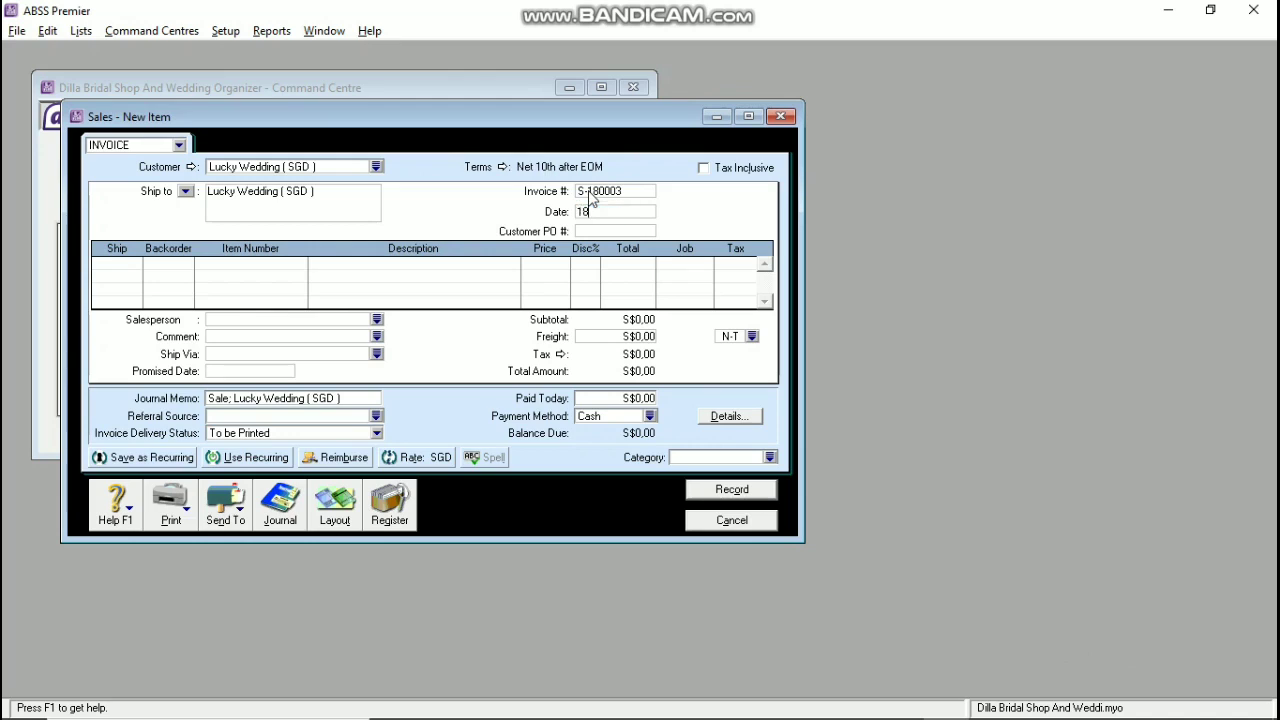
{"action": "type", "text": "/01/2020"}
{"action": "type", "text": "LC-180002"}
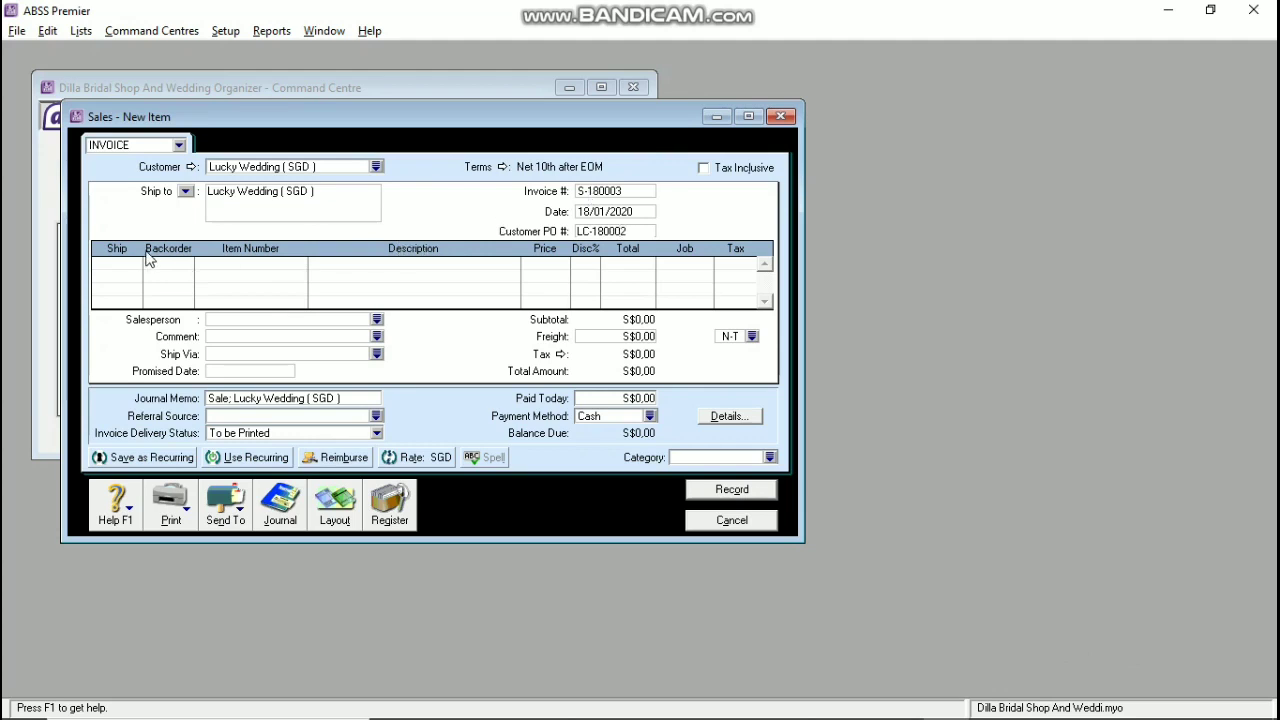
Step: Enter a -1 shipped quantity for item KL Kalung on the first line
{"action": "left_click", "coordinate": [111, 279]}
{"action": "key", "text": "Tab"}
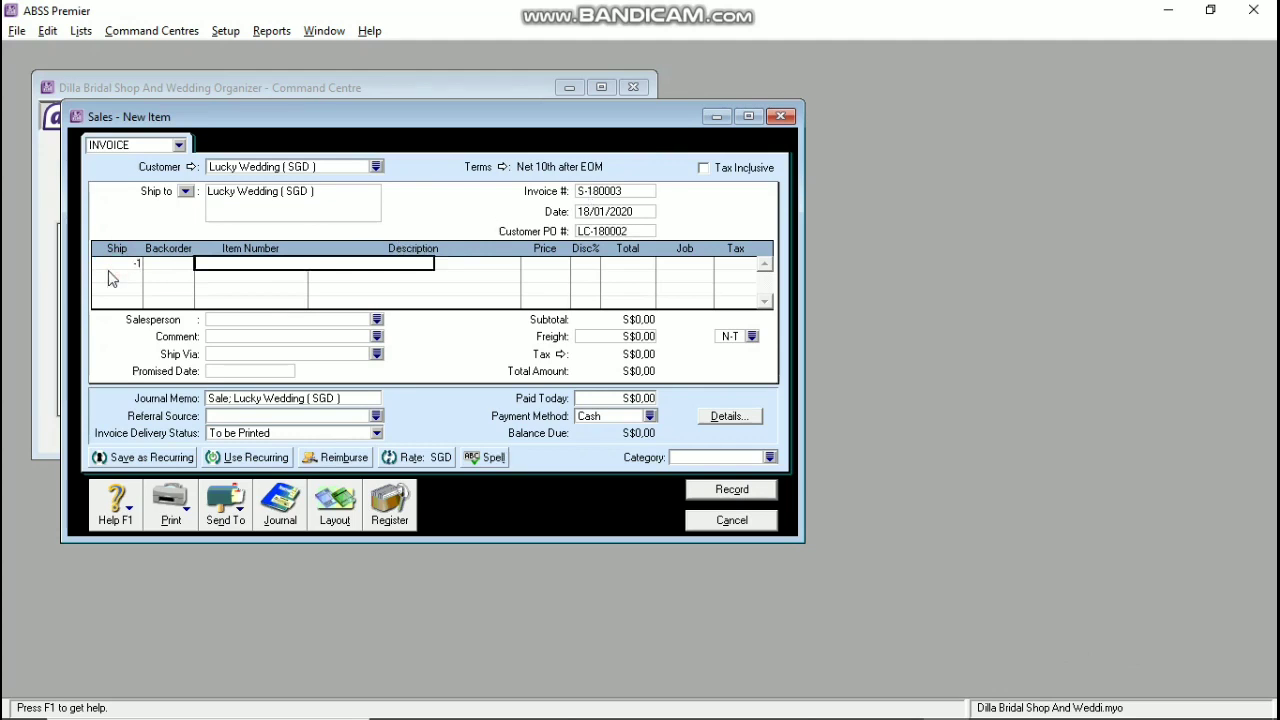
{"action": "type", "text": "KL"}
{"action": "key", "text": "Tab"}
{"action": "key", "text": "Tab"}
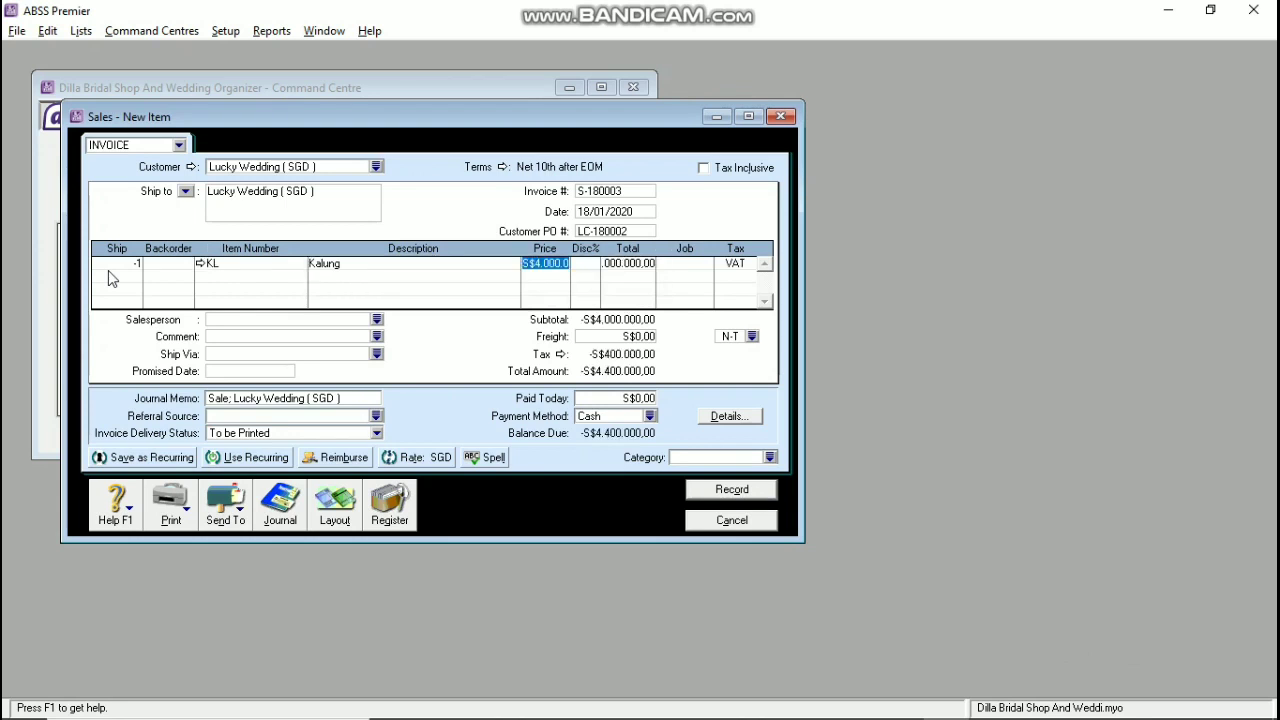
{"action": "key", "text": "alt+Tab"}
{"action": "key", "text": "Tab"}
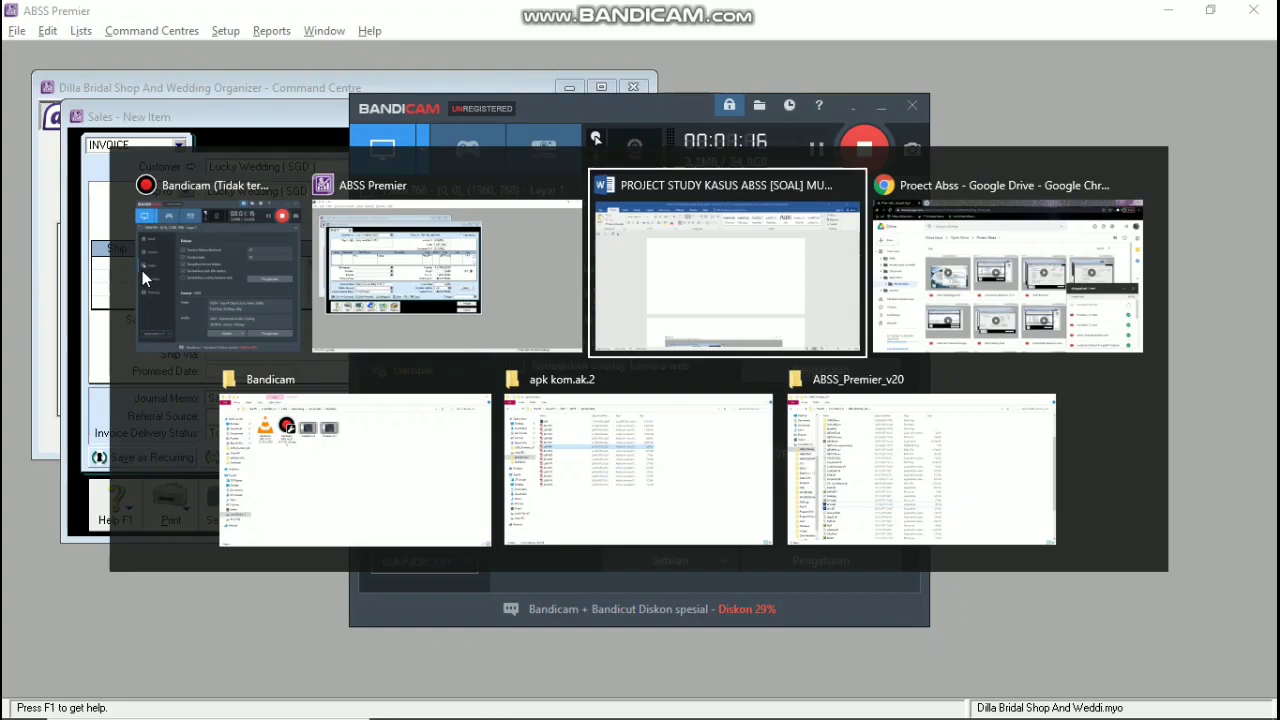
Step: Scroll the Word case study to transaction 7's item table for the Kalung price
{"action": "scroll", "coordinate": [349, 314], "scroll_direction": "down", "scroll_amount": 15}
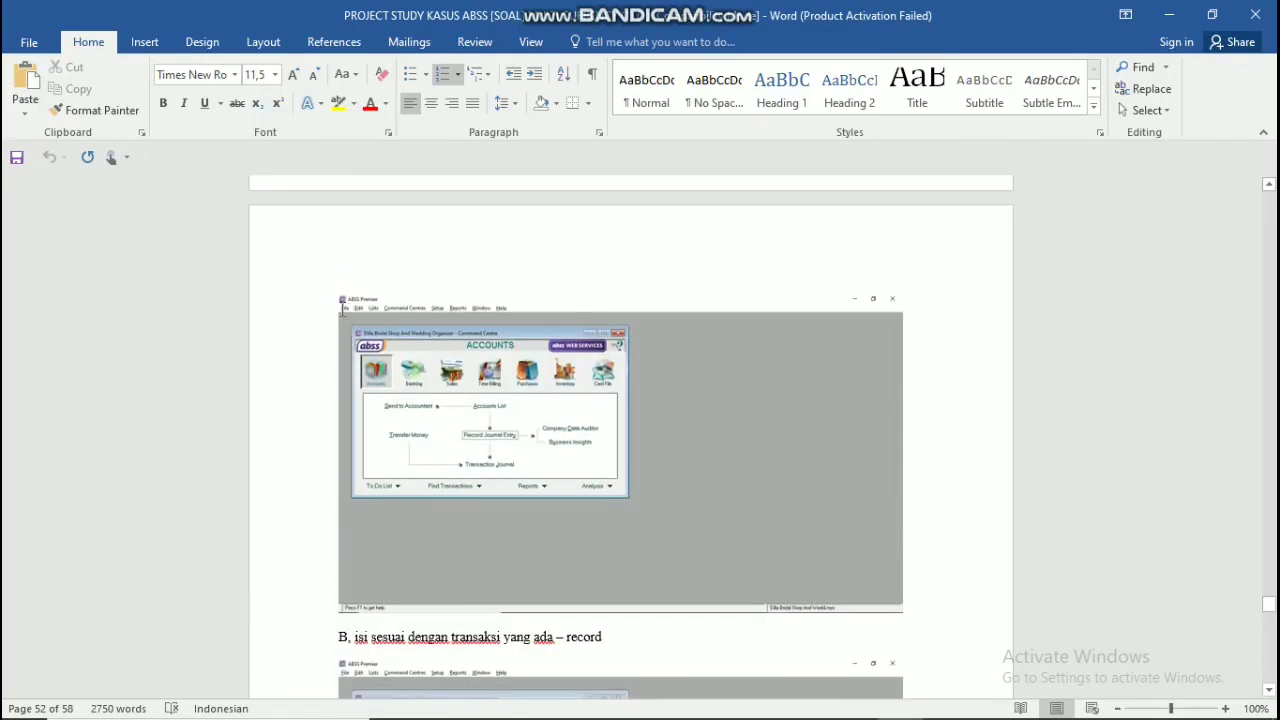
{"action": "scroll", "coordinate": [350, 303], "scroll_direction": "up", "scroll_amount": 20}
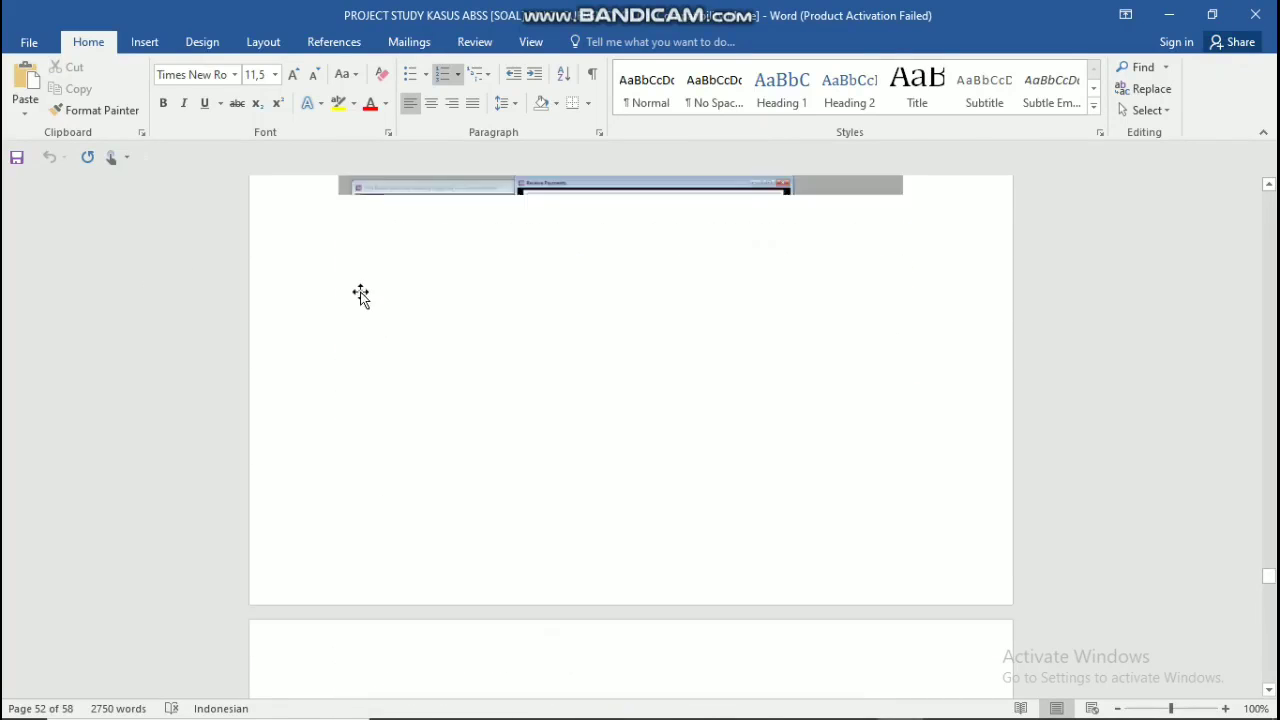
{"action": "scroll", "coordinate": [360, 295], "scroll_direction": "down", "scroll_amount": 6}
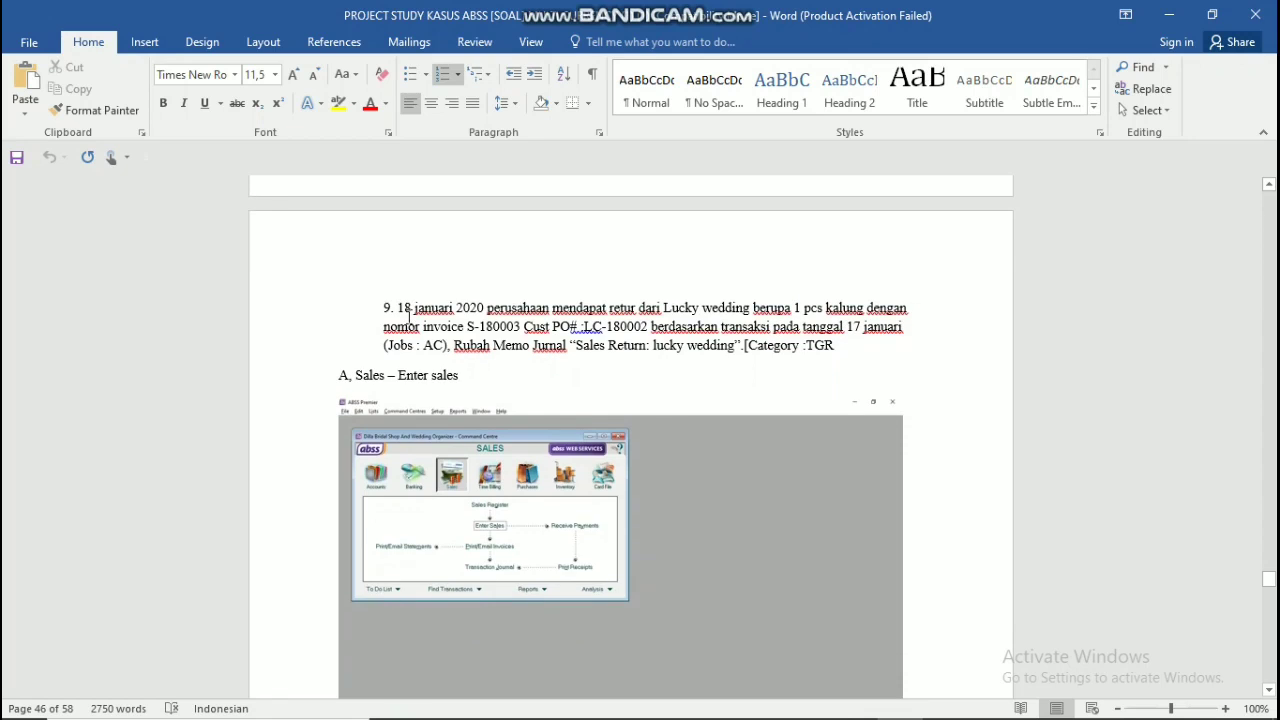
{"action": "scroll", "coordinate": [408, 316], "scroll_direction": "up", "scroll_amount": 1}
{"action": "scroll", "coordinate": [408, 290], "scroll_direction": "down", "scroll_amount": 12}
{"action": "scroll", "coordinate": [409, 280], "scroll_direction": "up", "scroll_amount": 10}
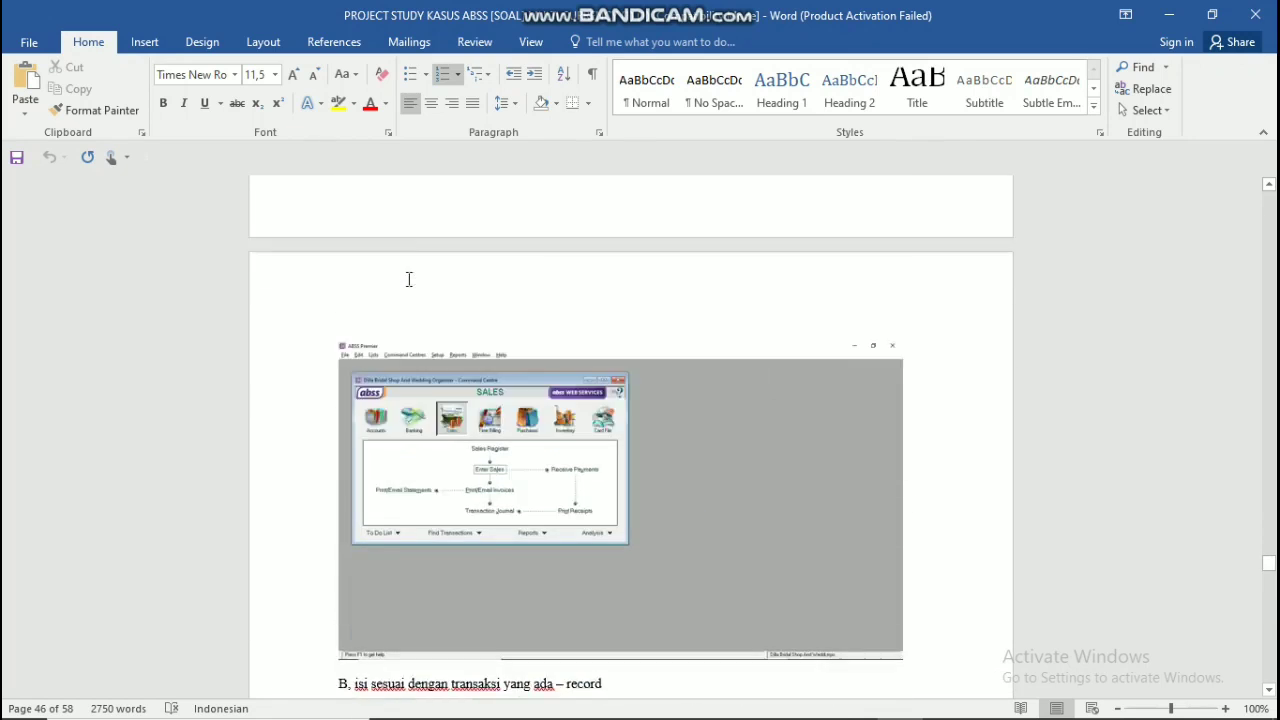
{"action": "scroll", "coordinate": [408, 279], "scroll_direction": "up", "scroll_amount": 10}
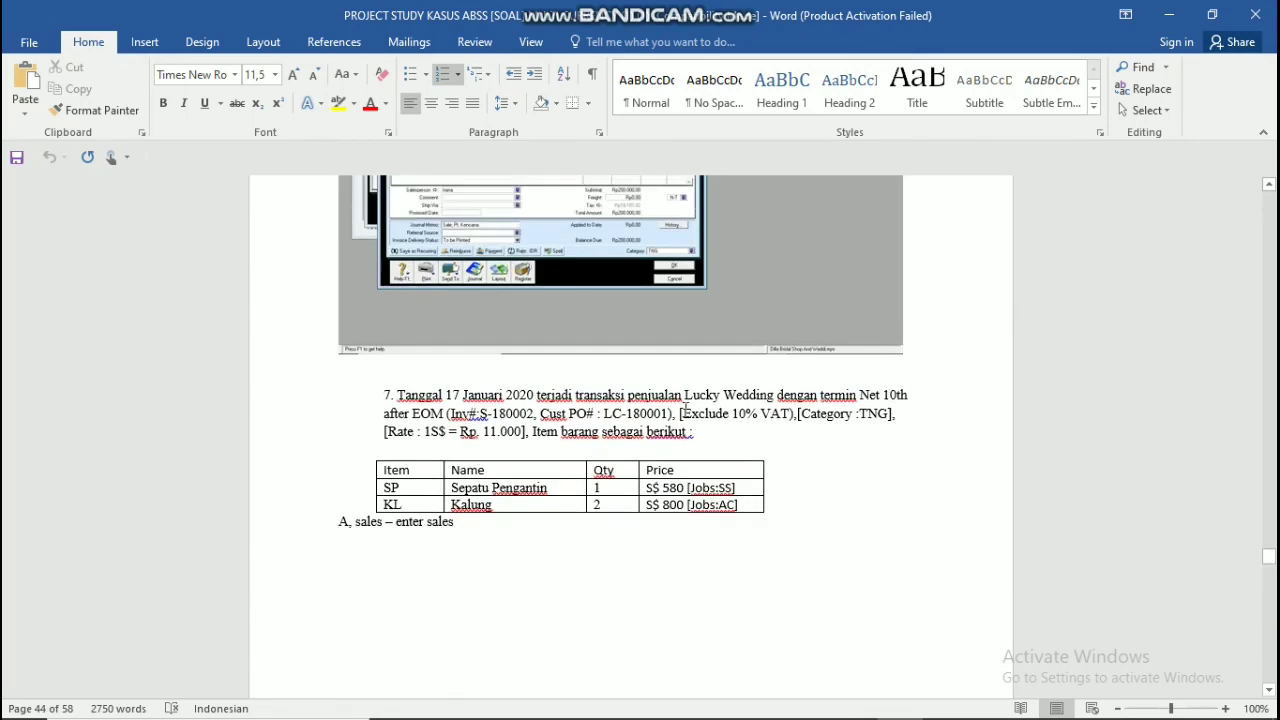
{"action": "key", "text": "alt+Tab"}
{"action": "key", "text": "Tab"}
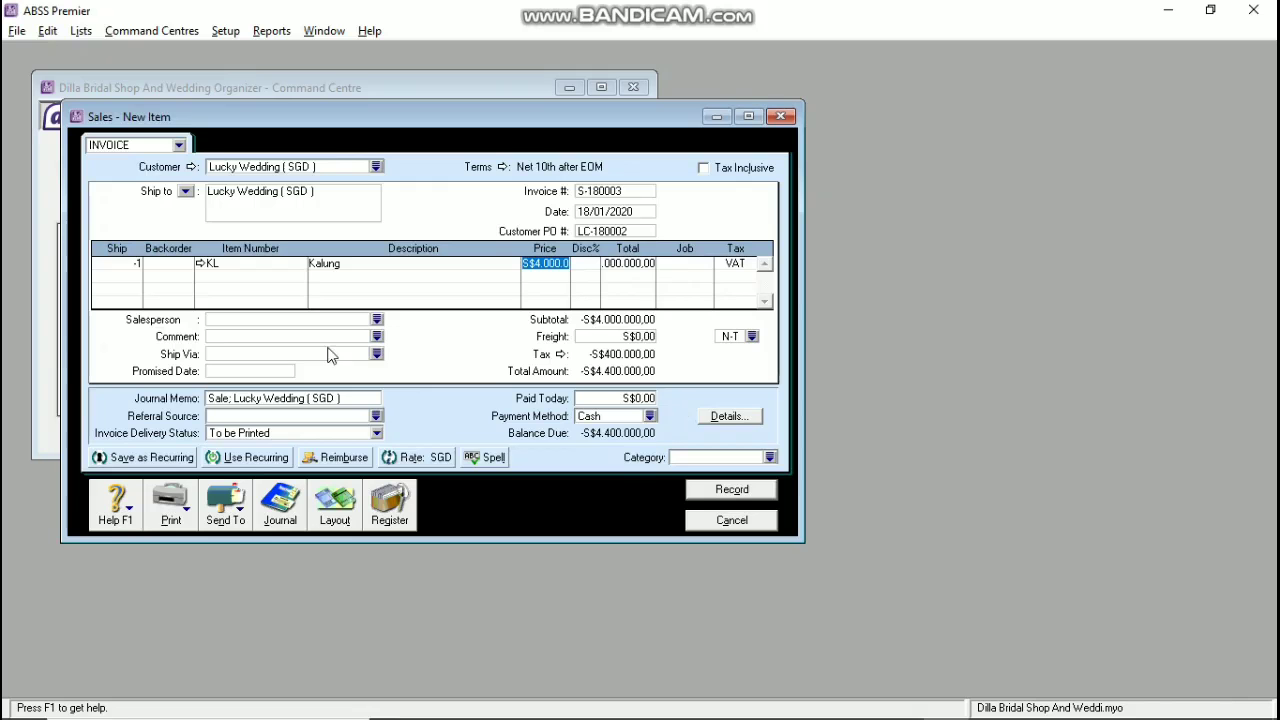
Step: Price the Kalung return line at S$800 with job AC and category TNG
{"action": "type", "text": "800"}
{"action": "key", "text": "Tab"}
{"action": "key", "text": "Tab"}
{"action": "key", "text": "Tab"}
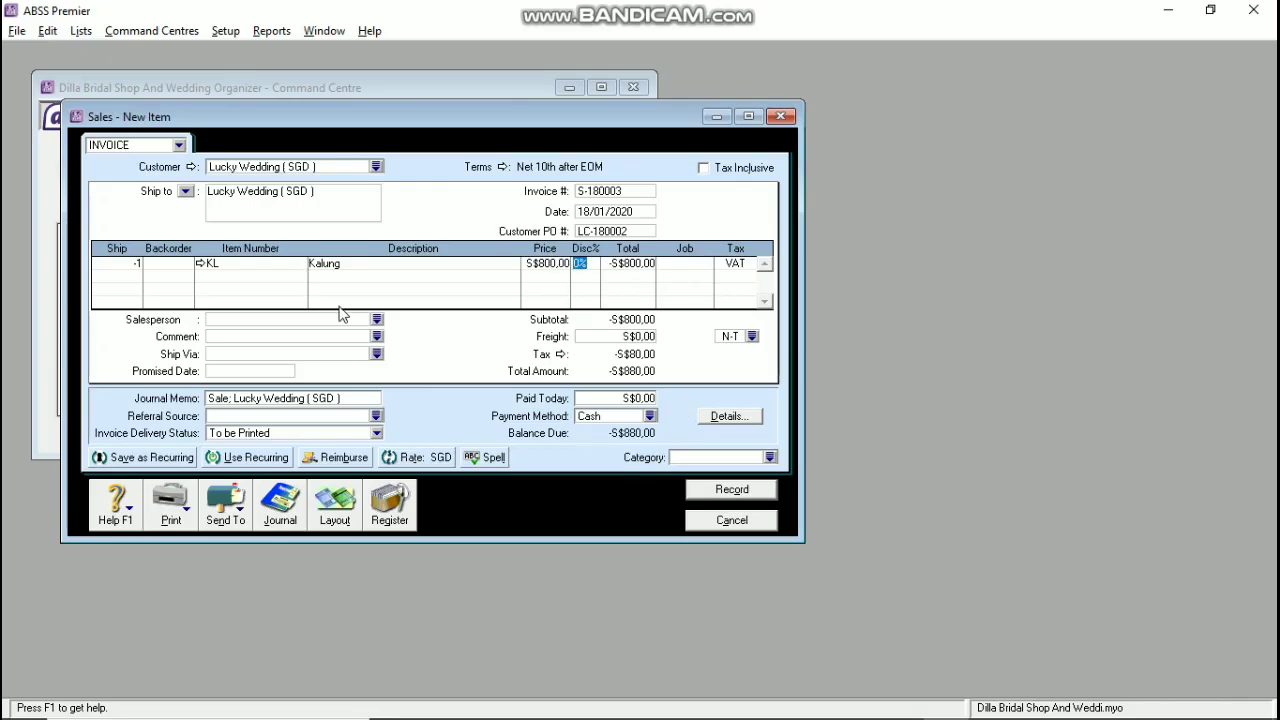
{"action": "type", "text": "AC"}
{"action": "key", "text": "Tab"}
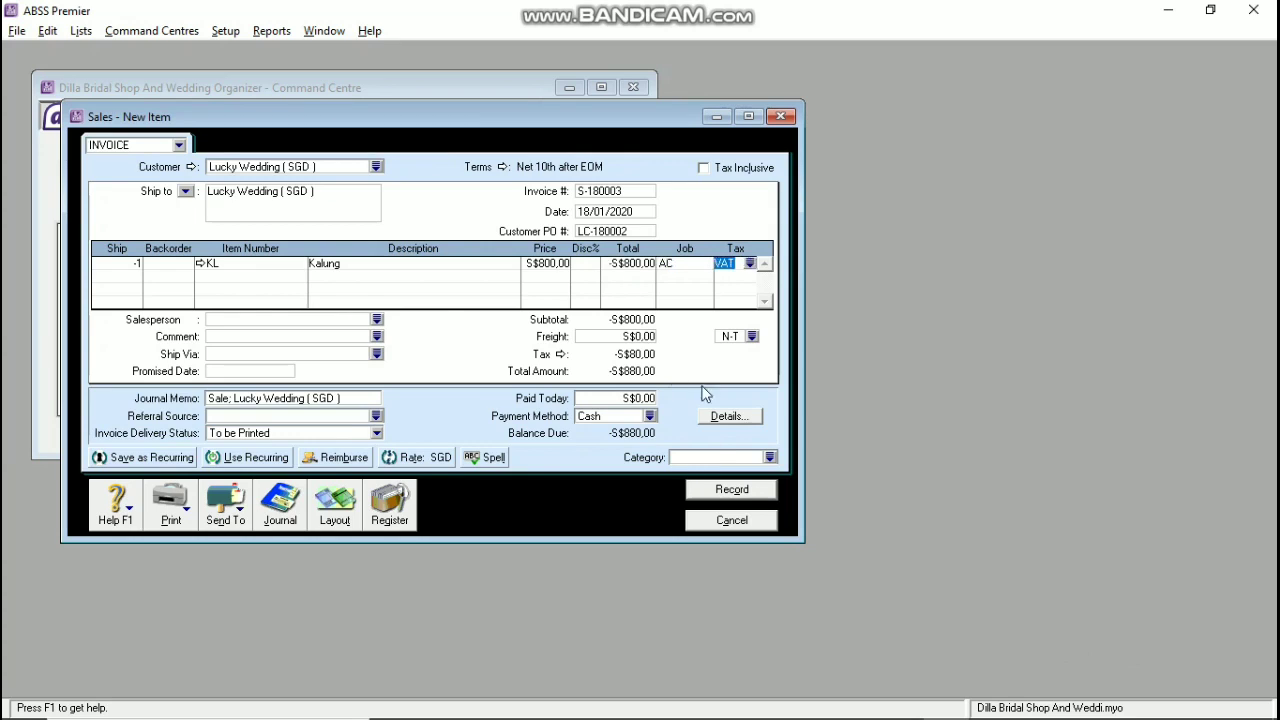
{"action": "left_click", "coordinate": [738, 458]}
{"action": "type", "text": "TNG"}
Step: Record the return invoice past the duplicate-number warning and close the sales entry
{"action": "left_click", "coordinate": [718, 490]}
{"action": "left_click", "coordinate": [711, 446]}
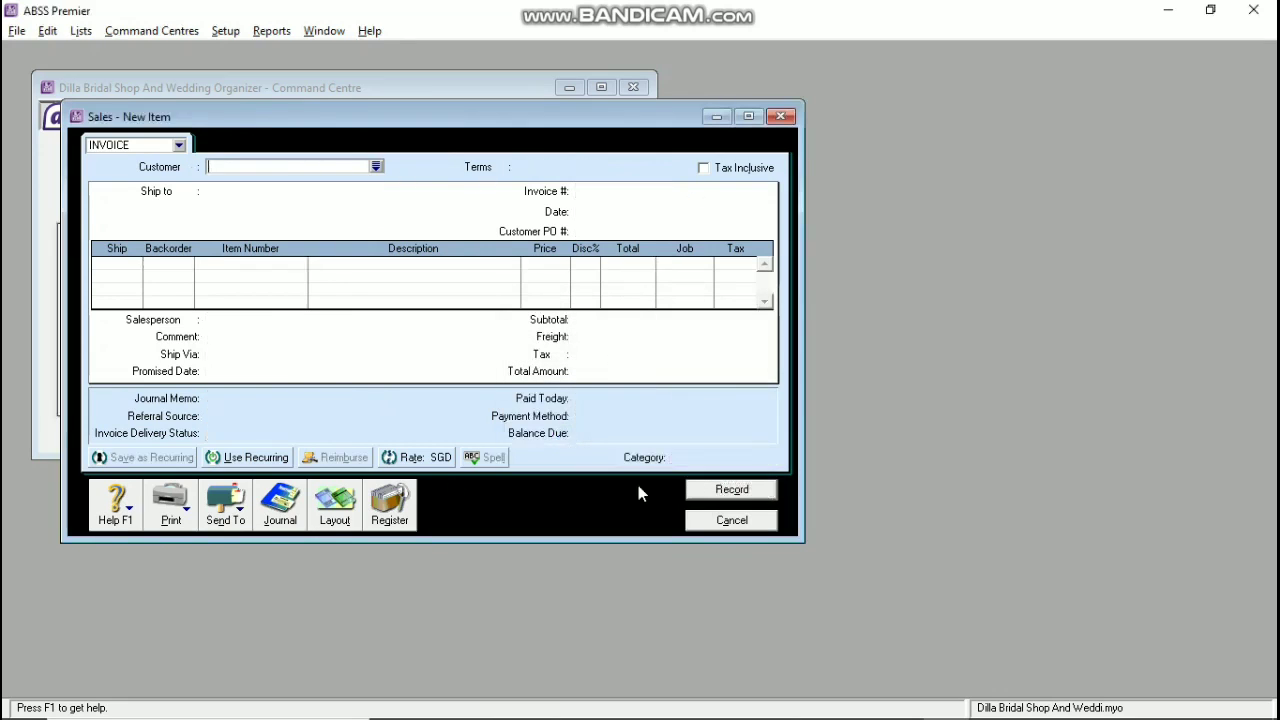
{"action": "left_click", "coordinate": [720, 519]}
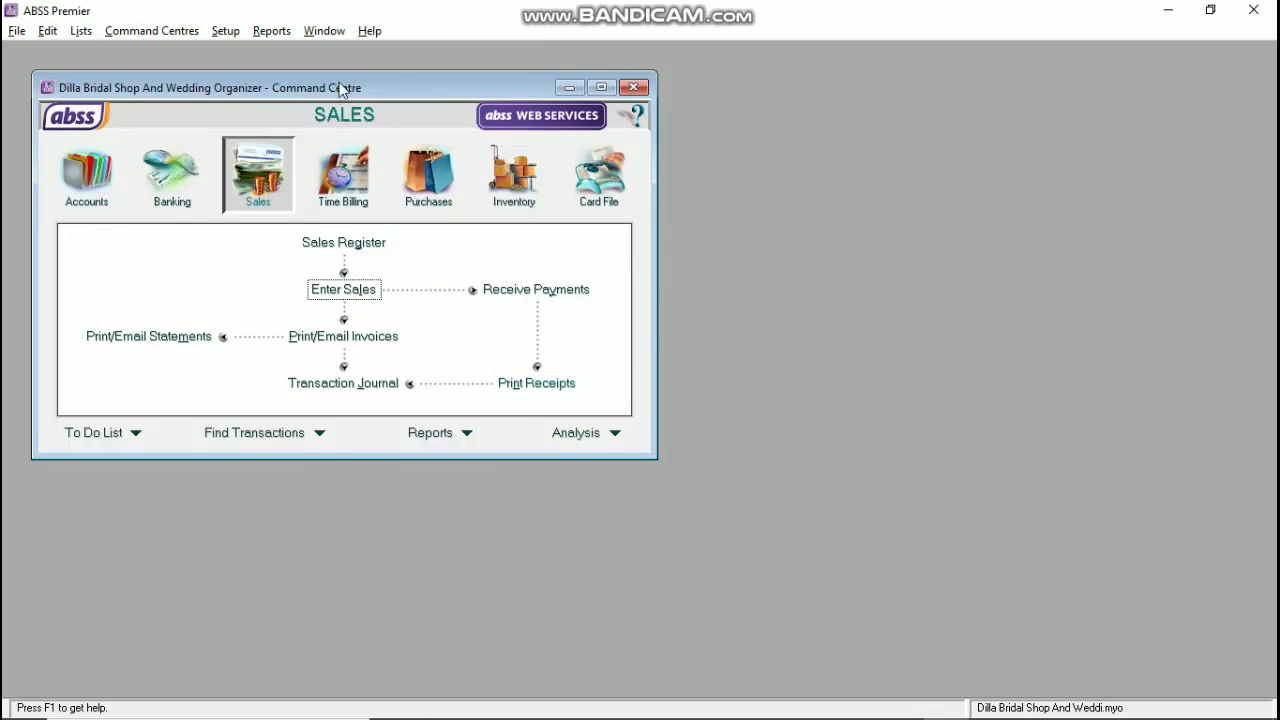
Step: Start a new sale for customer Pt. Kencana
{"action": "left_click", "coordinate": [360, 289]}
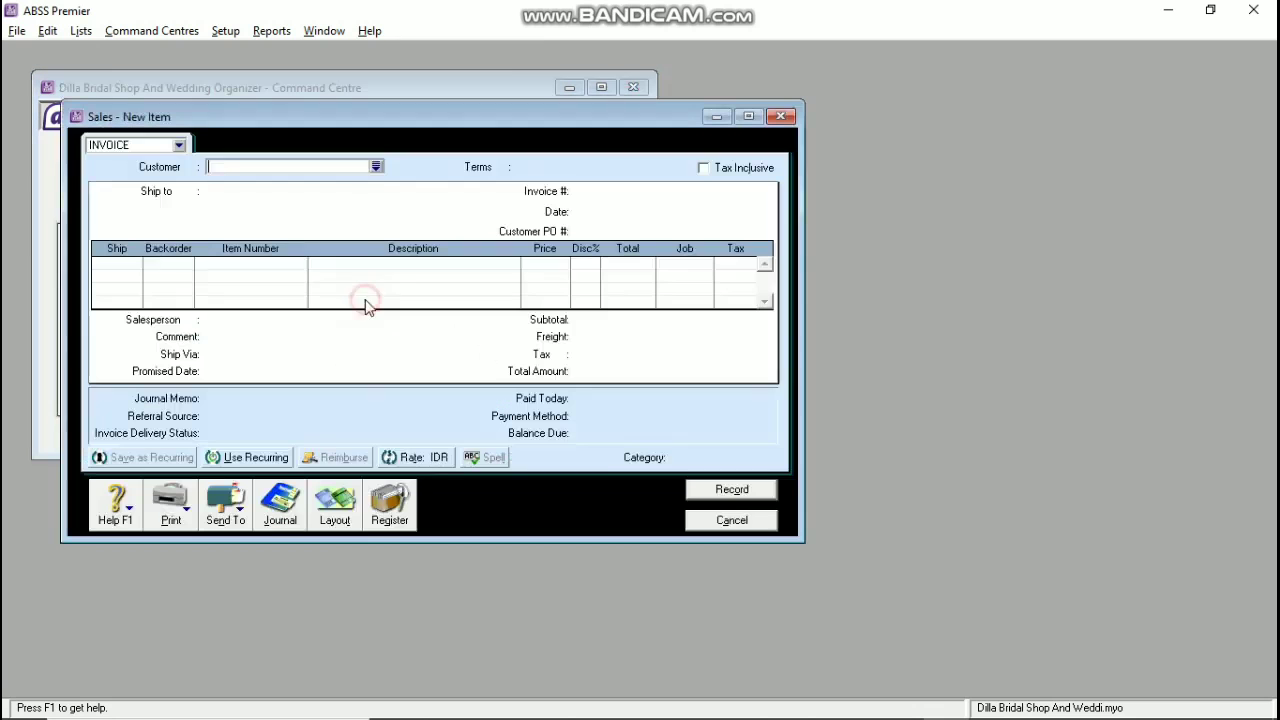
{"action": "left_click", "coordinate": [377, 167]}
{"action": "left_click", "coordinate": [491, 294]}
{"action": "left_click", "coordinate": [770, 481]}
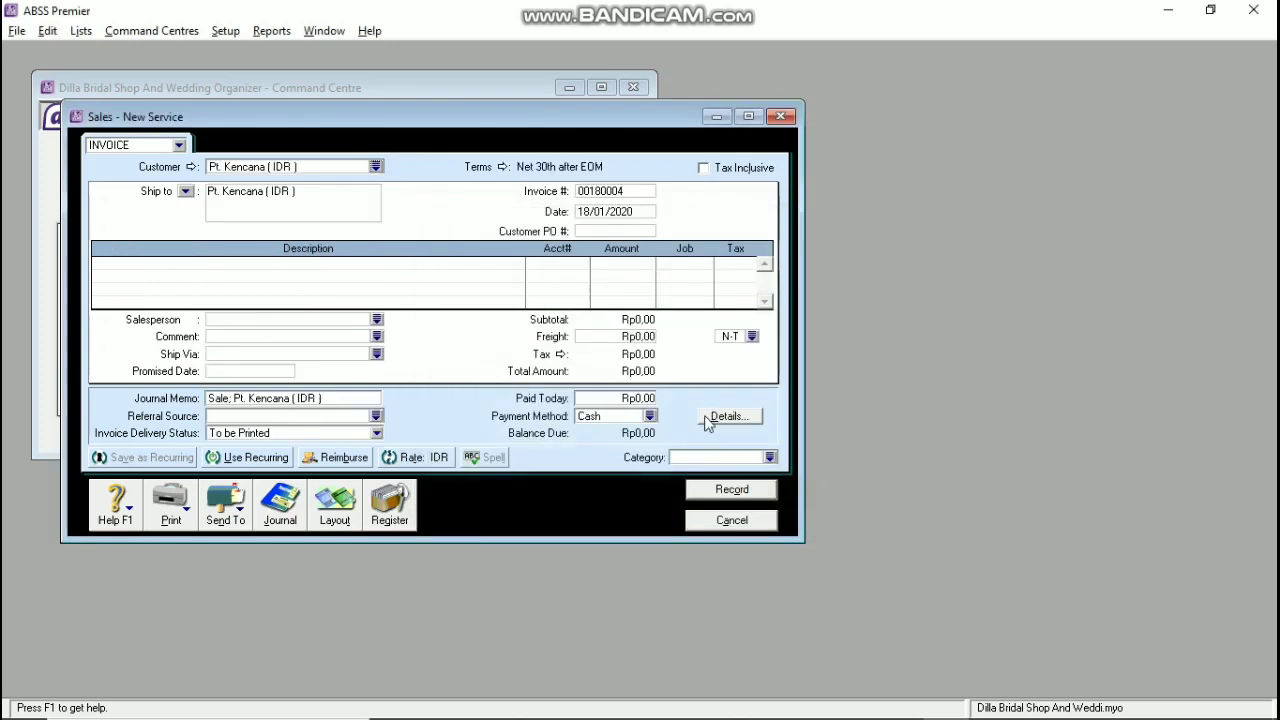
Step: Set the invoice's credit terms to C.O.D
{"action": "left_click", "coordinate": [502, 168]}
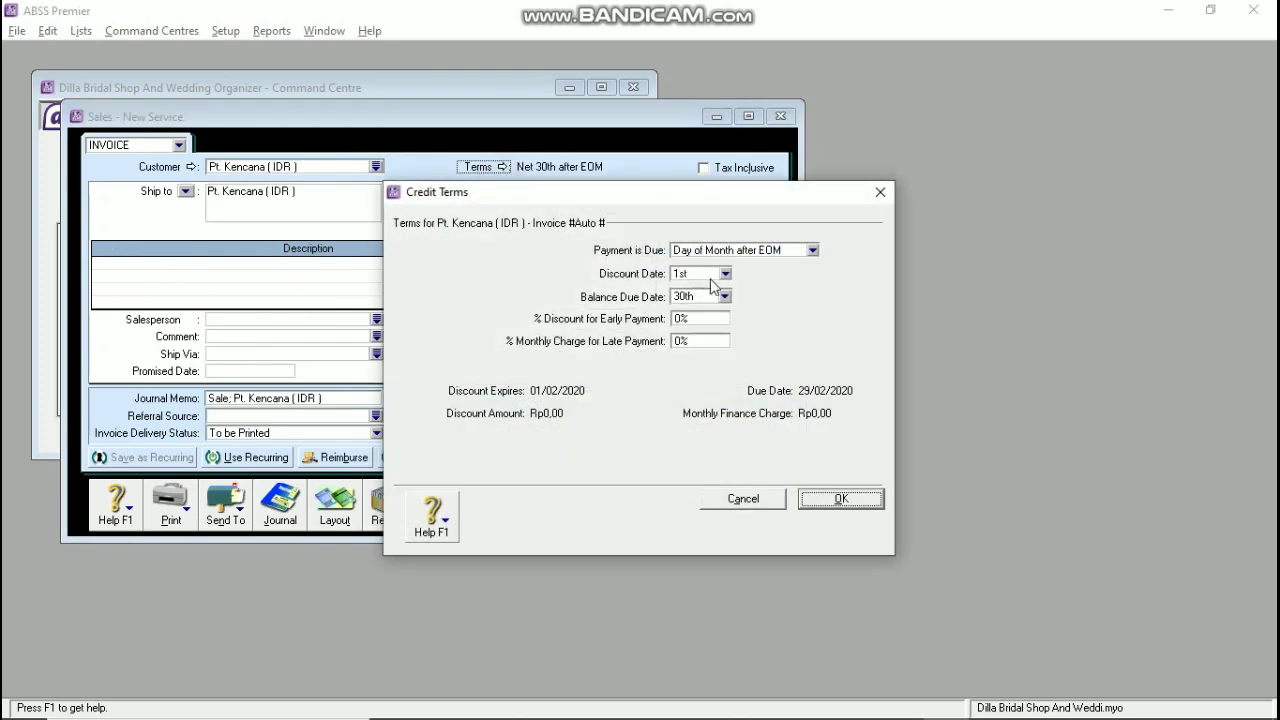
{"action": "left_click", "coordinate": [735, 250]}
{"action": "left_click", "coordinate": [731, 263]}
{"action": "left_click", "coordinate": [841, 499]}
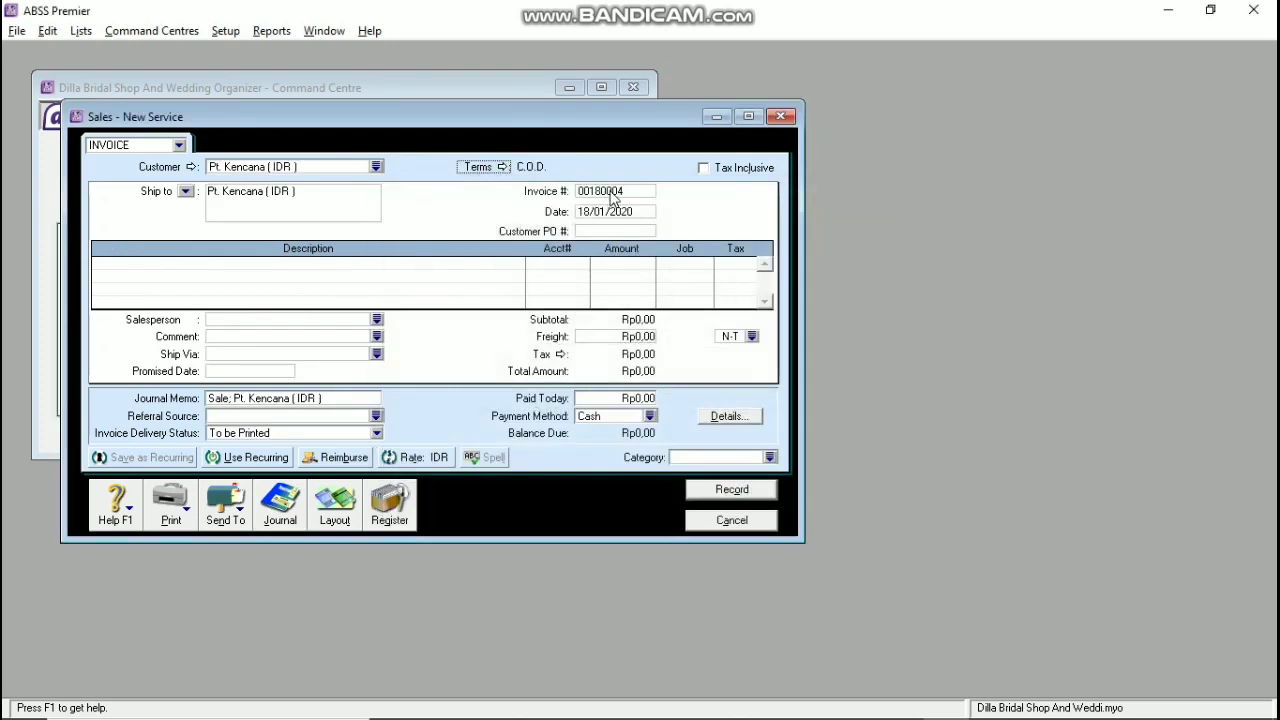
Step: Enter invoice number S-180001, date 19/01/2020 and customer PO KCN-180001
{"action": "type", "text": "S-1800"}
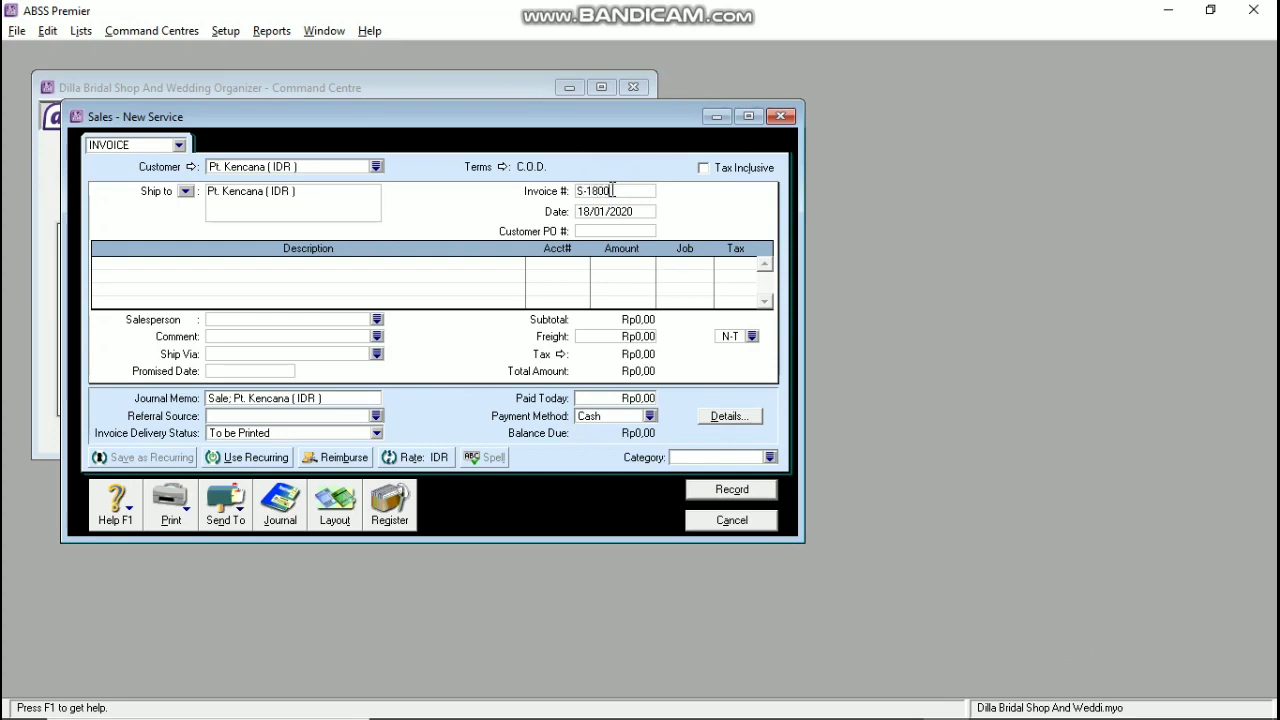
{"action": "type", "text": "01"}
{"action": "key", "text": "Tab"}
{"action": "type", "text": "1"}
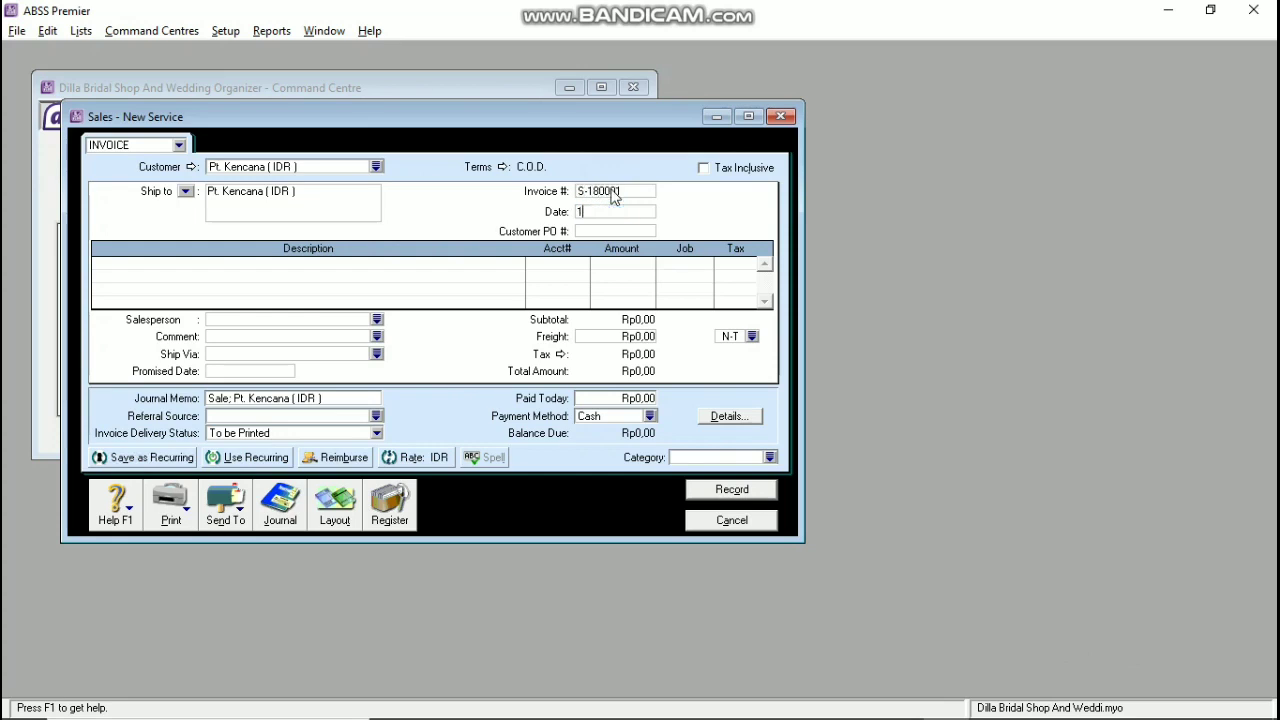
{"action": "type", "text": "9/01/2020"}
{"action": "key", "text": "Tab"}
{"action": "type", "text": "KCN-180001"}
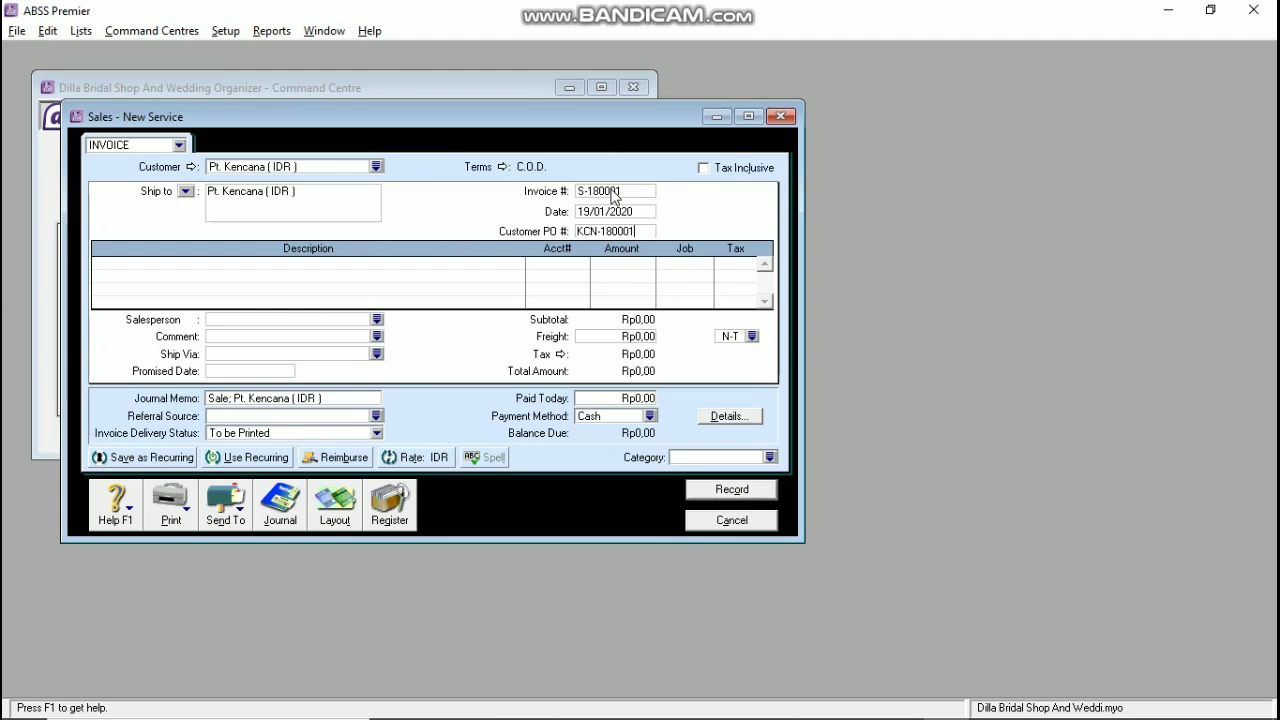
{"action": "key", "text": "Tab"}
Step: Switch the invoice layout to Item
{"action": "left_click", "coordinate": [337, 500]}
{"action": "left_click", "coordinate": [470, 352]}
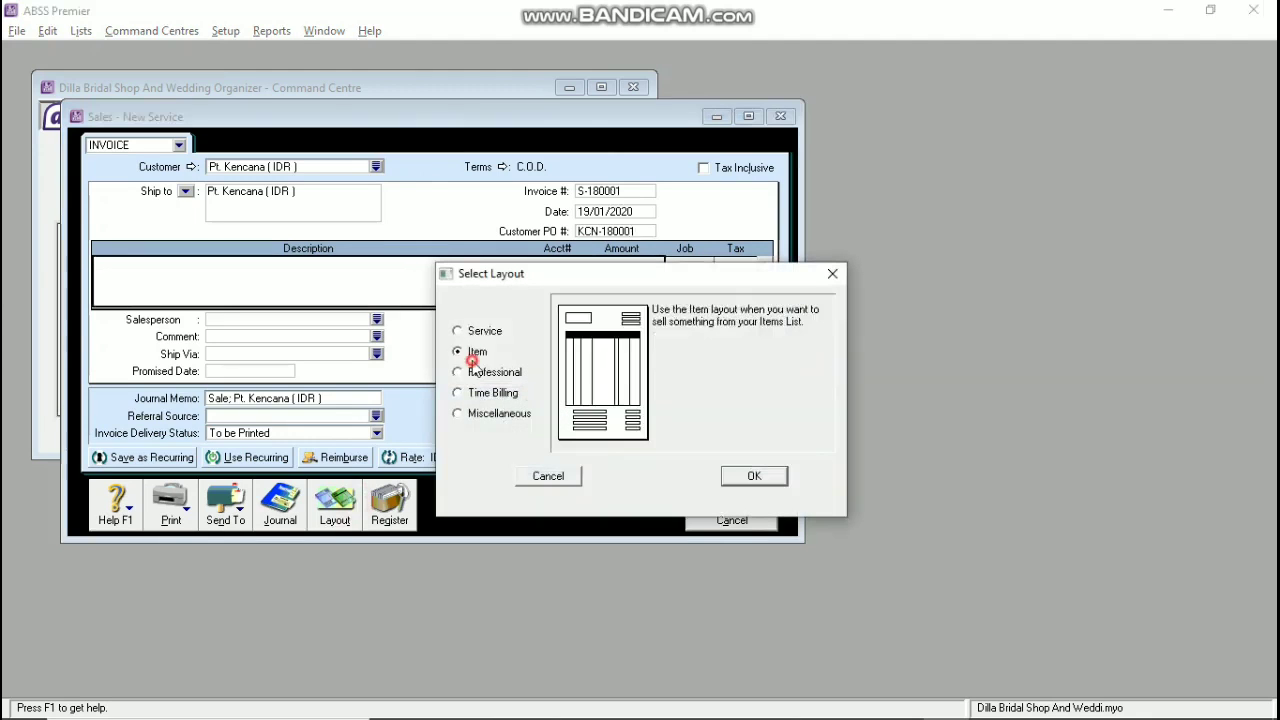
{"action": "left_click", "coordinate": [749, 474]}
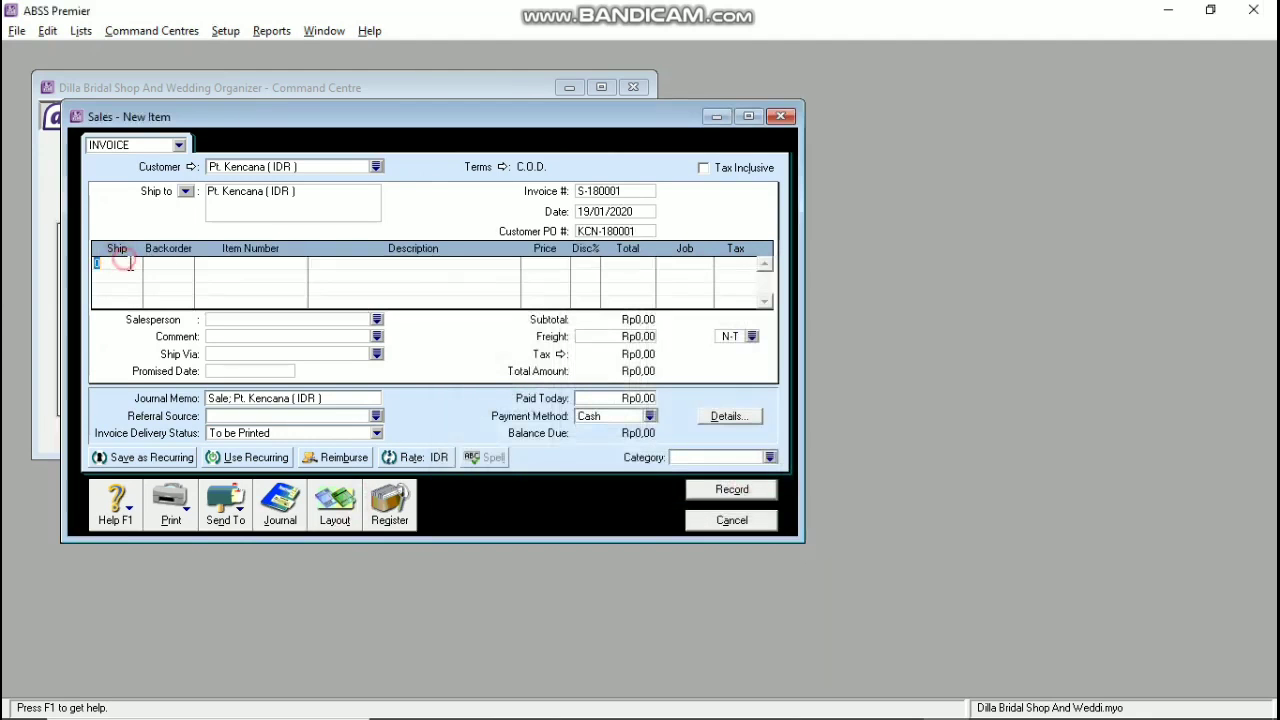
Step: Add a line for one Sepatu Pengantin (SP) for job SS with VAT
{"action": "type", "text": "1"}
{"action": "key", "text": "Tab"}
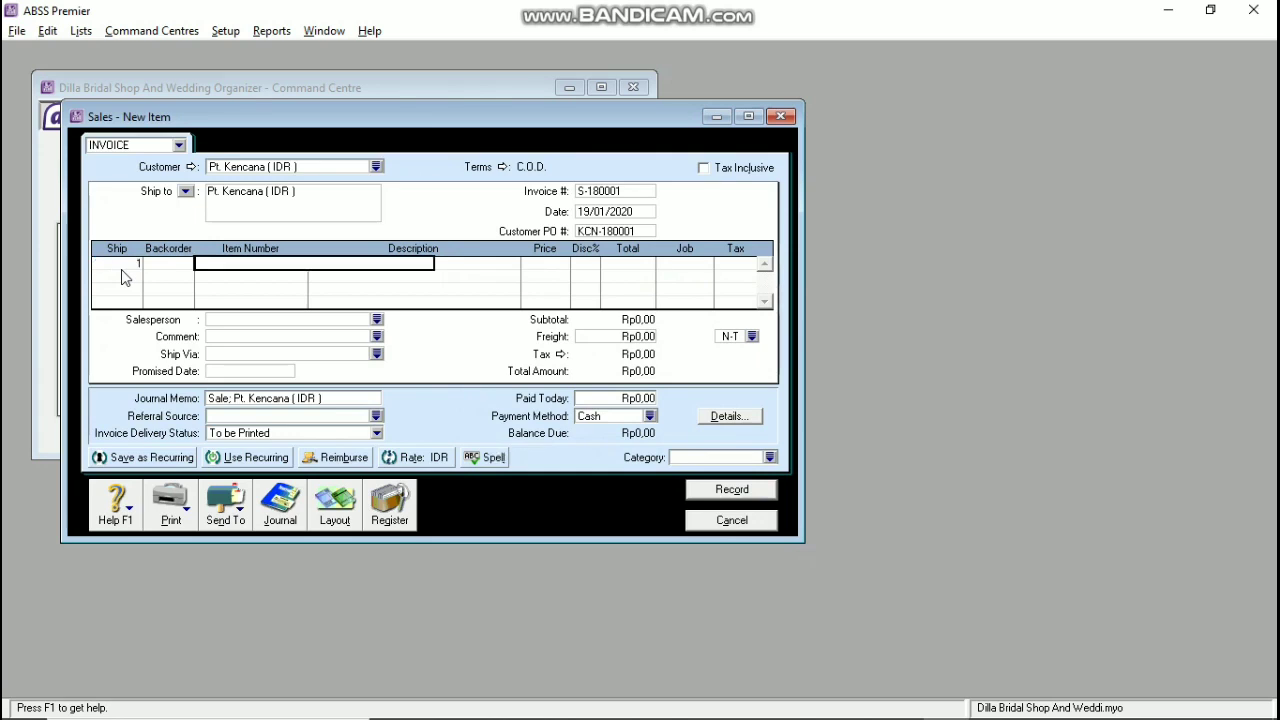
{"action": "type", "text": "SP"}
{"action": "key", "text": "Tab"}
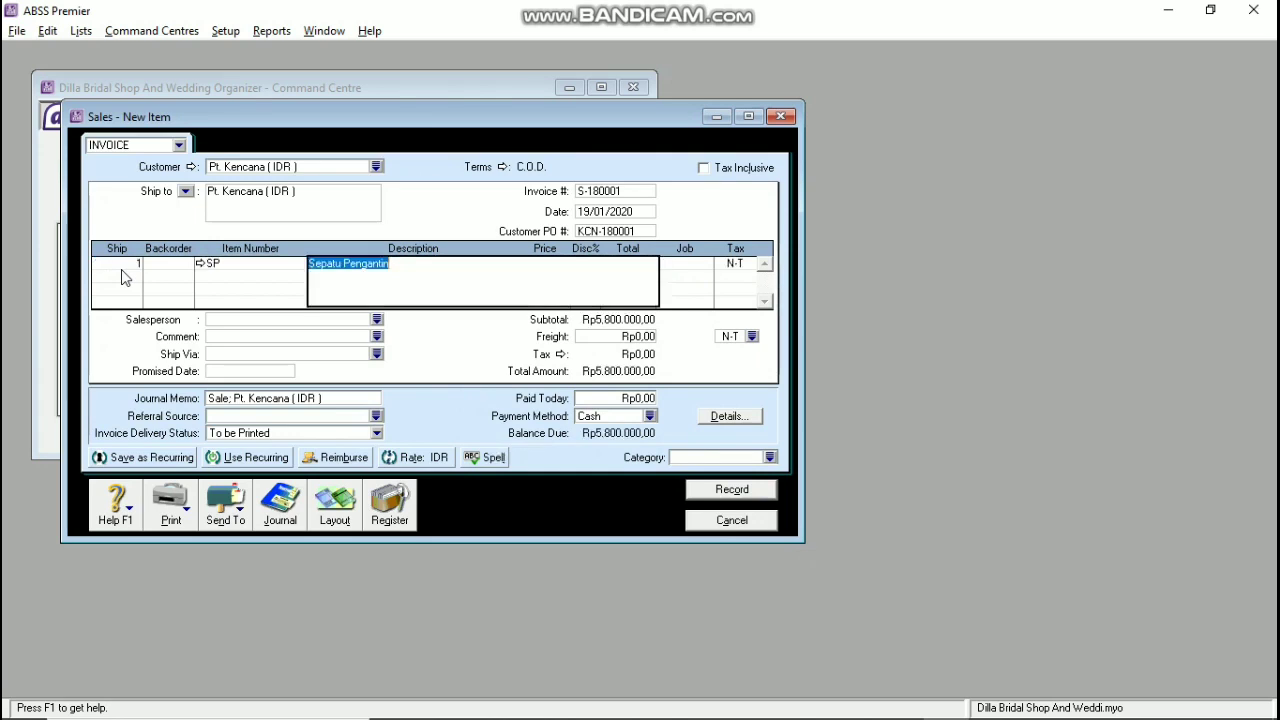
{"action": "key", "text": "Tab"}
{"action": "key", "text": "Tab"}
{"action": "key", "text": "Tab"}
{"action": "type", "text": "SS"}
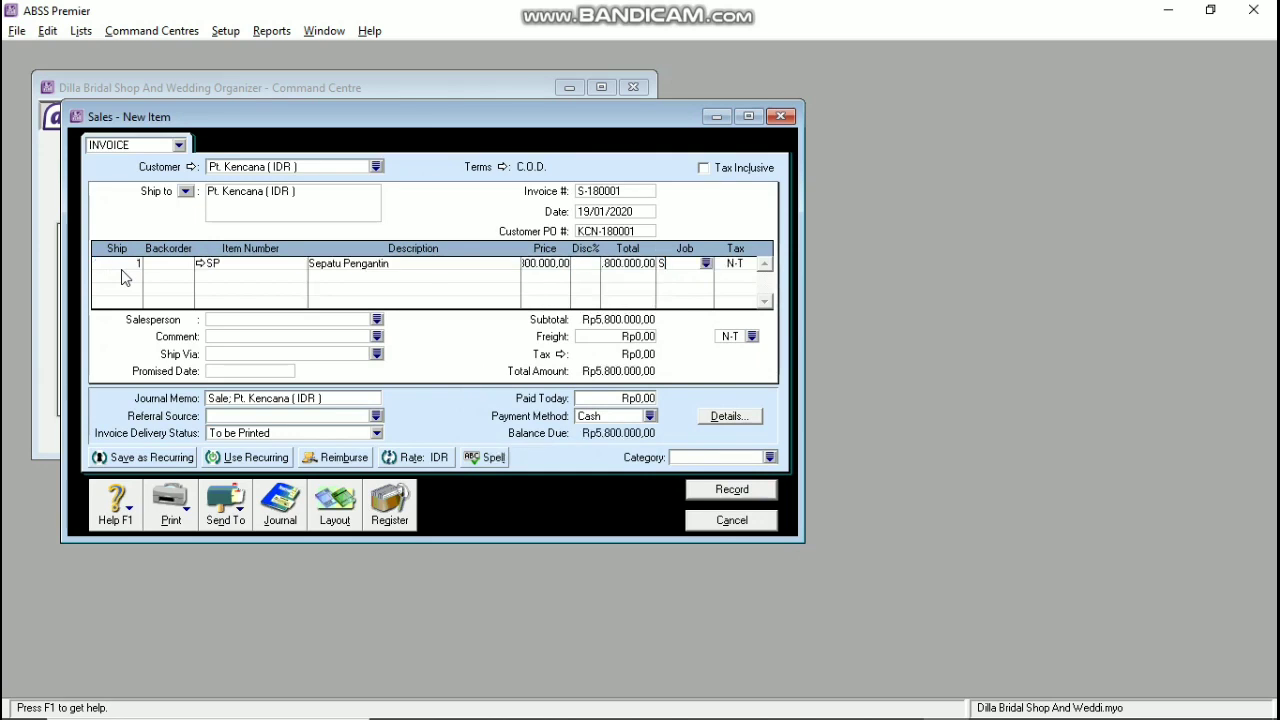
{"action": "key", "text": "Tab"}
{"action": "type", "text": "VA"}
Step: Add two Kalung (KL) at 12000000 for job AC with VAT, and set category TNG
{"action": "key", "text": "Tab"}
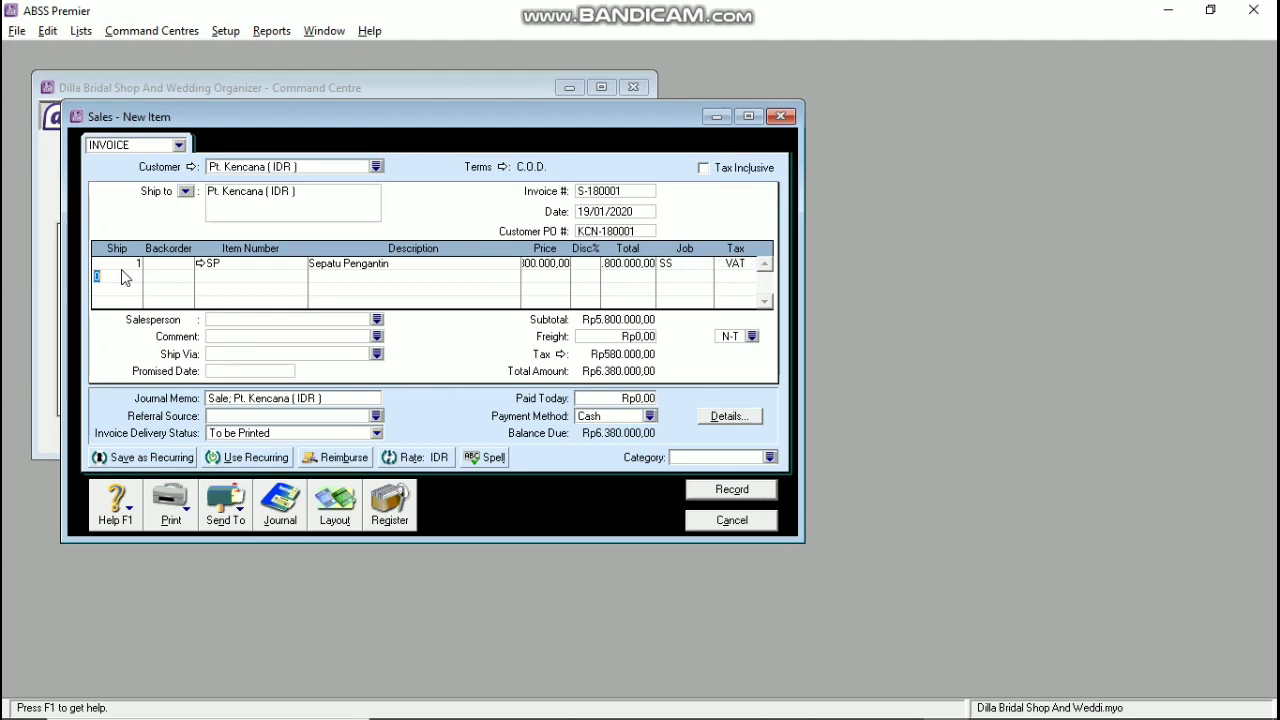
{"action": "type", "text": "2"}
{"action": "key", "text": "Tab"}
{"action": "type", "text": "KL"}
{"action": "key", "text": "Tab"}
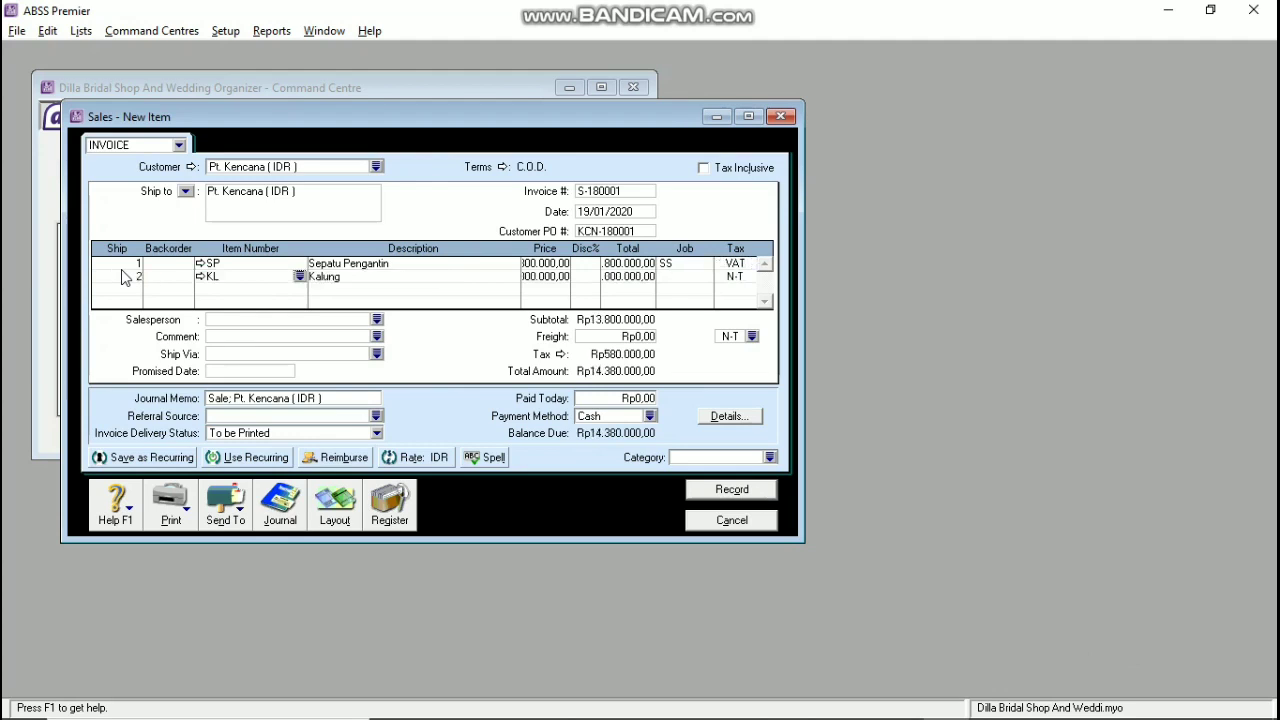
{"action": "key", "text": "Tab"}
{"action": "type", "text": "12000000"}
{"action": "key", "text": "Tab"}
{"action": "key", "text": "Tab"}
{"action": "key", "text": "Tab"}
{"action": "key", "text": "Tab"}
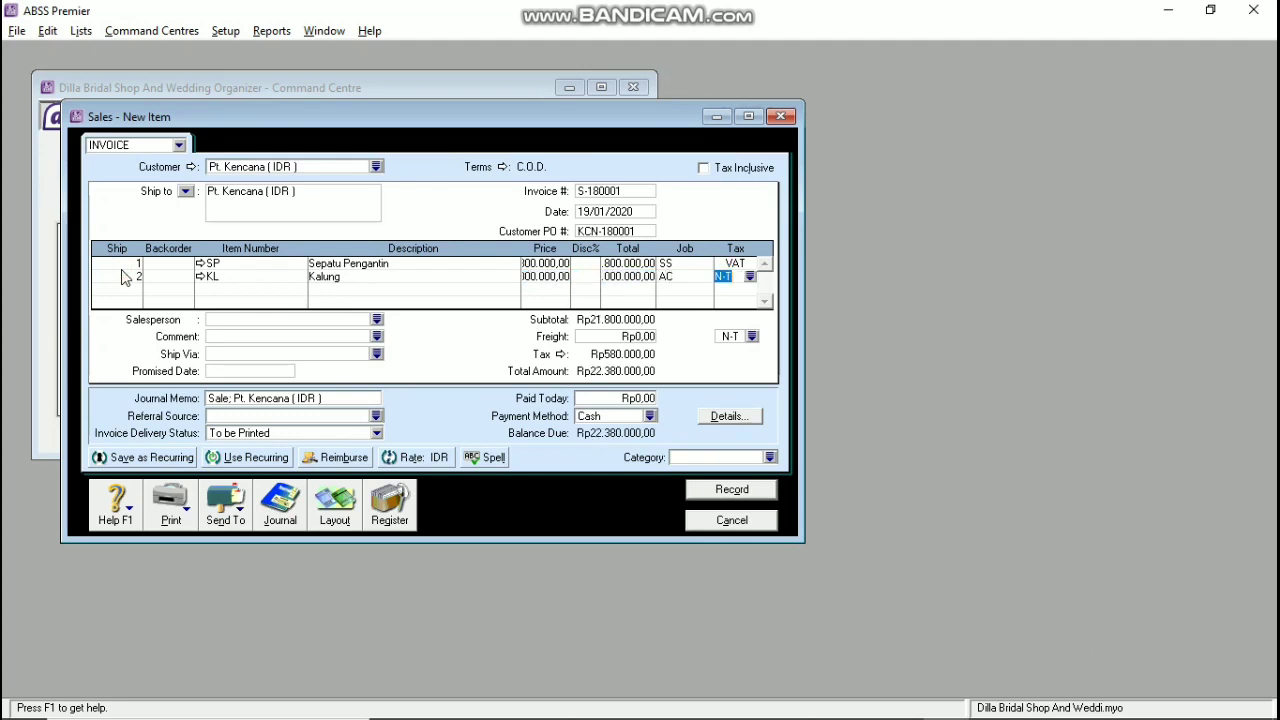
{"action": "type", "text": "VAT"}
{"action": "key", "text": "Tab"}
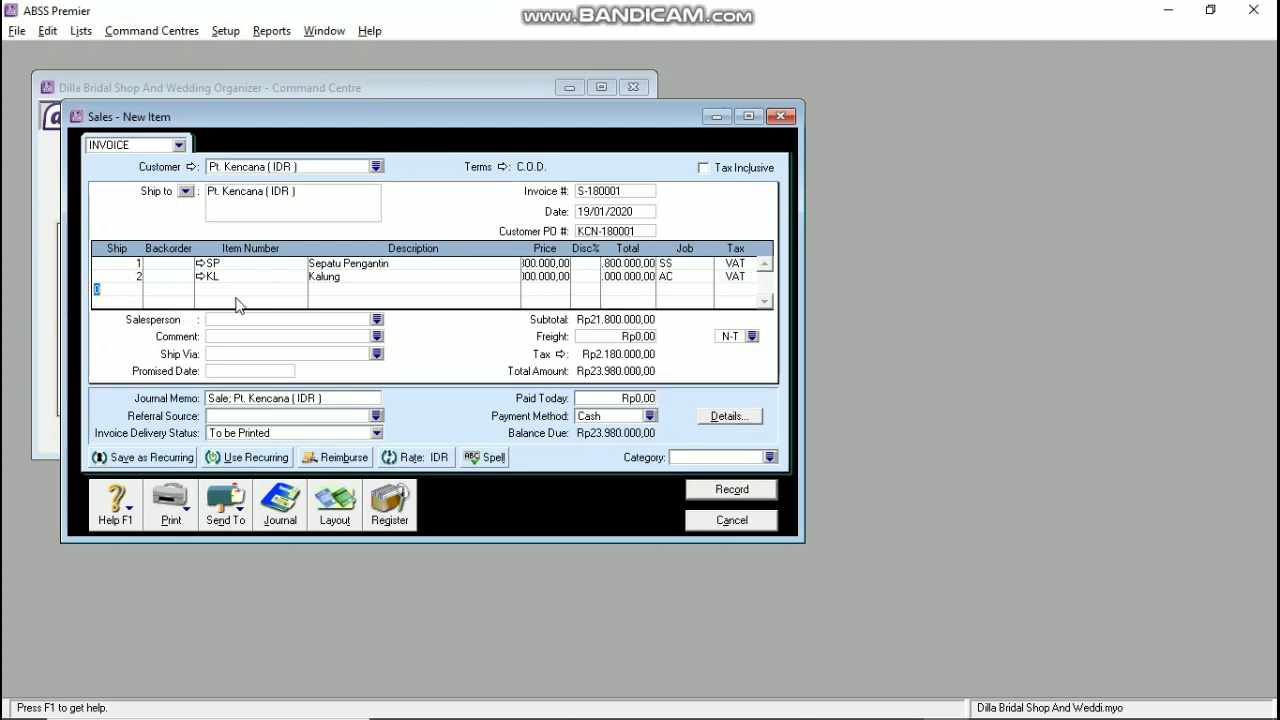
{"action": "left_click", "coordinate": [710, 458]}
{"action": "type", "text": "TNG"}
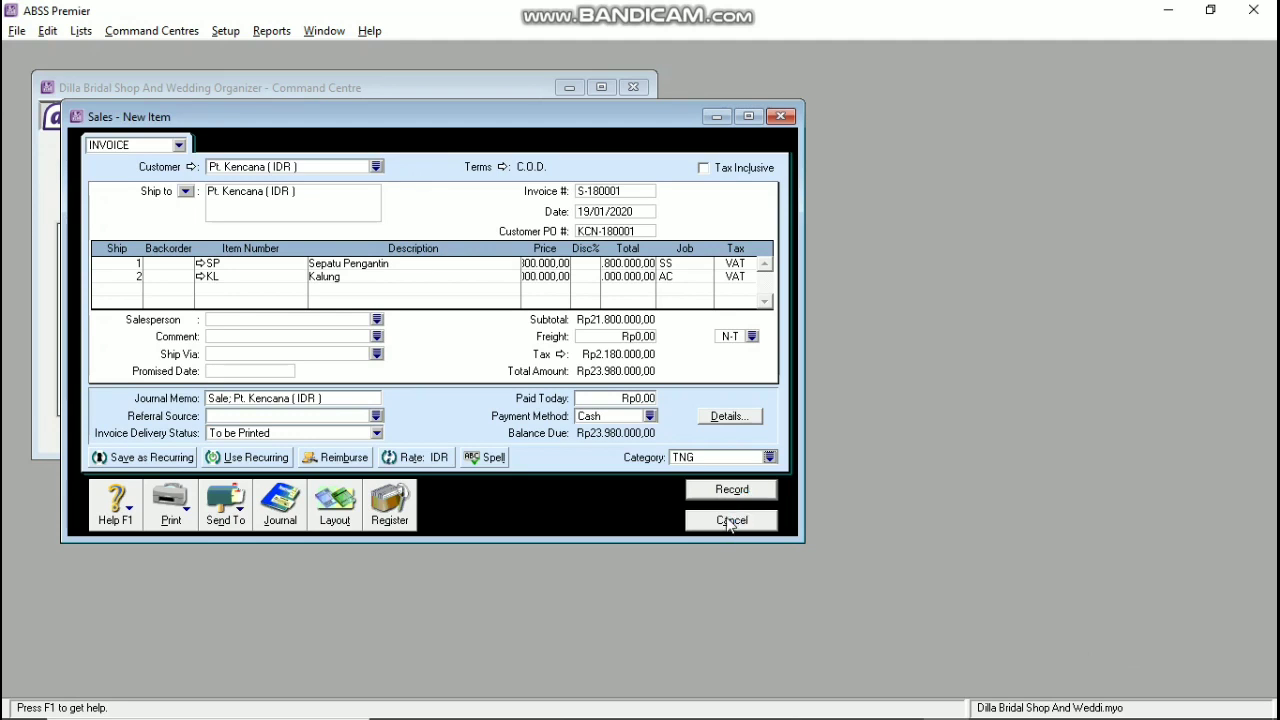
Step: Dismiss the duplicate invoice warning, cancel the Pt. Kencana invoice and go to Accounts
{"action": "left_click", "coordinate": [588, 447]}
{"action": "left_click", "coordinate": [708, 519]}
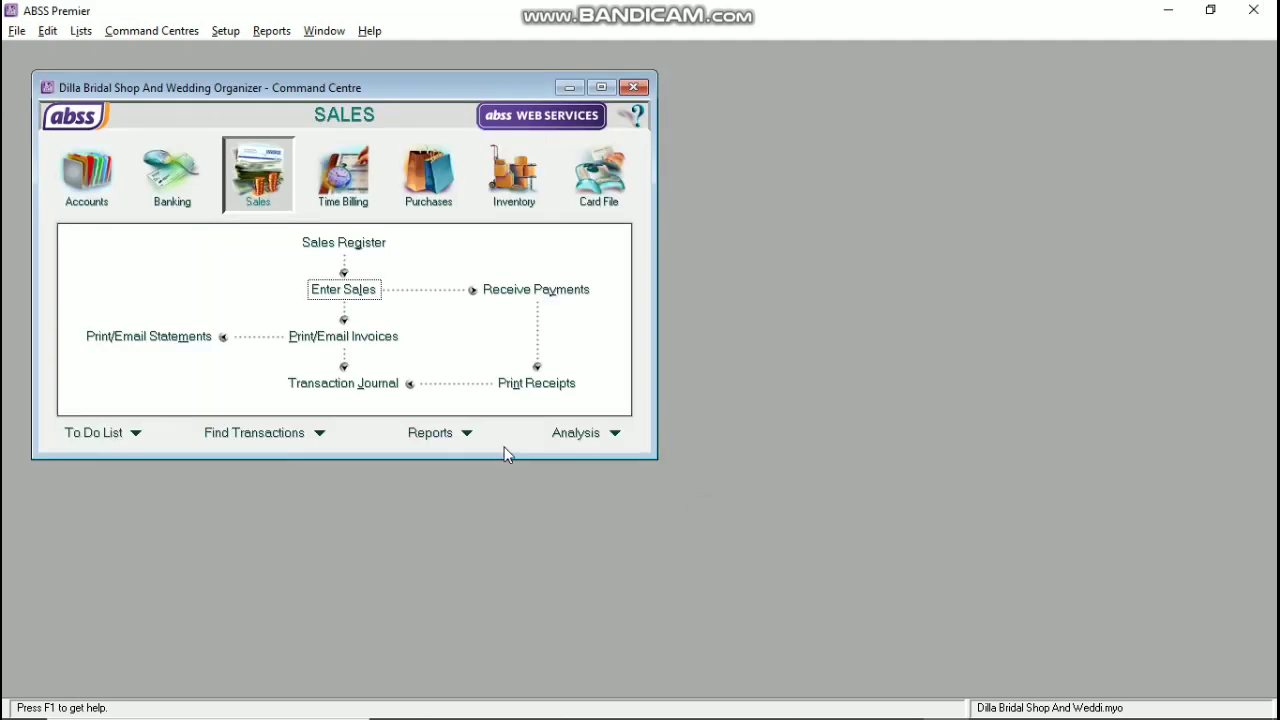
{"action": "left_click", "coordinate": [86, 172]}
Step: Start general journal KK200101 dated 20/01/2020
{"action": "left_click", "coordinate": [388, 316]}
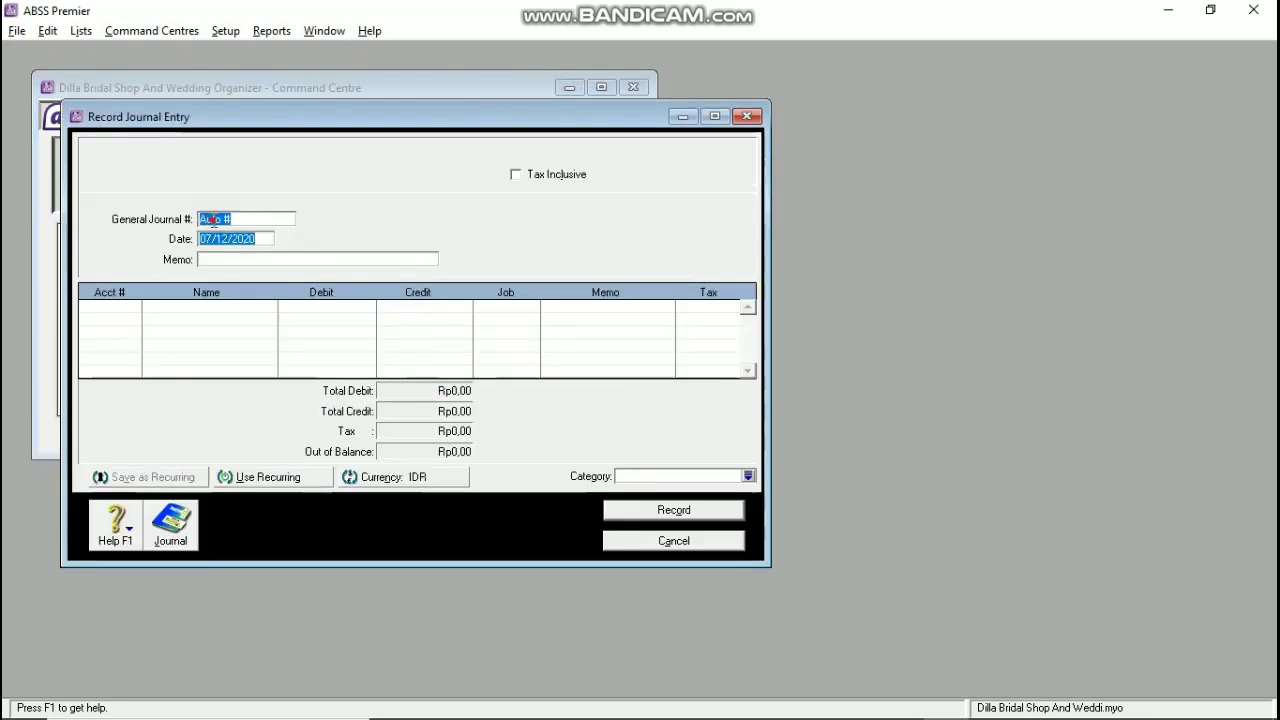
{"action": "type", "text": "KK200101"}
{"action": "key", "text": "Tab"}
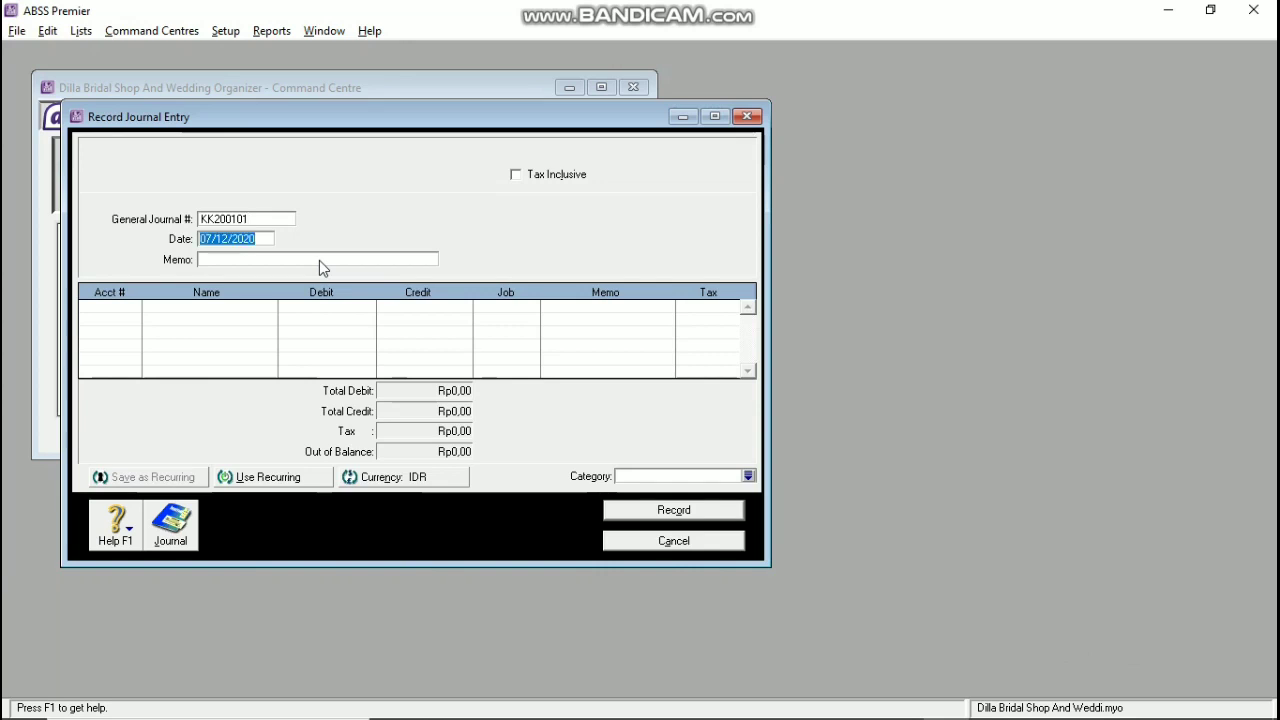
{"action": "type", "text": "20/01/2020"}
{"action": "key", "text": "Tab"}
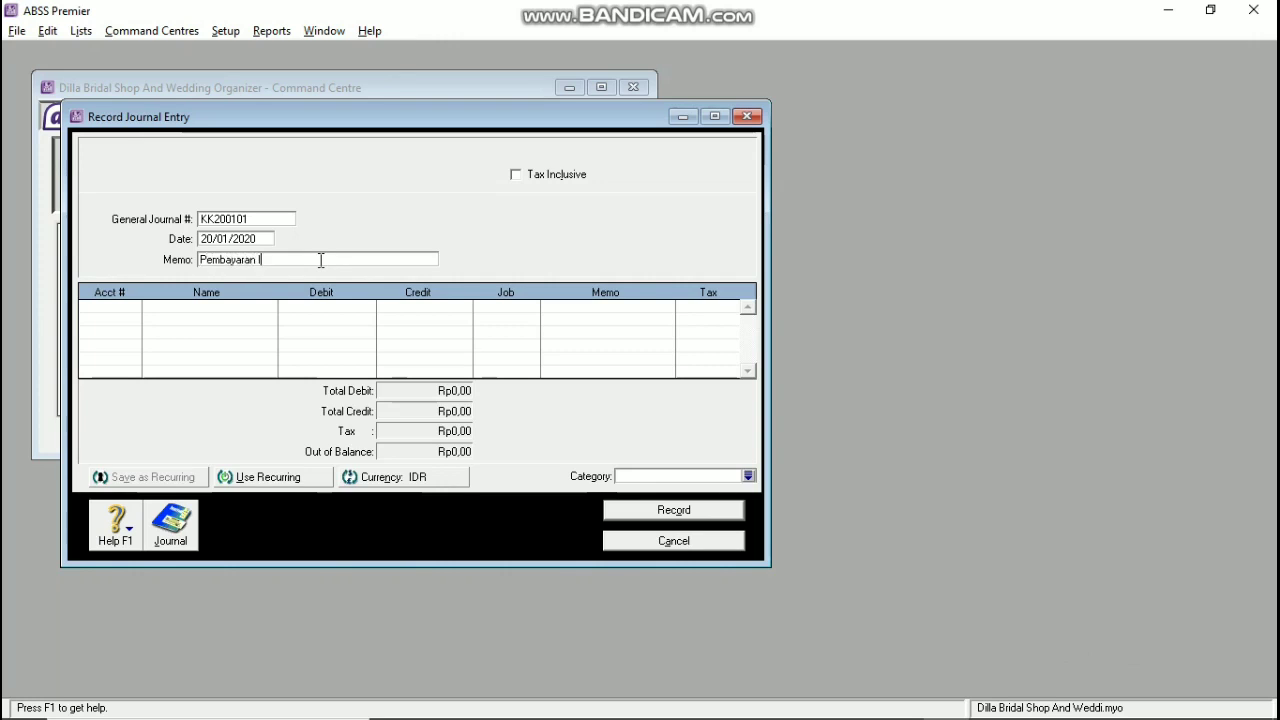
Step: Debit 6-3100 Advertising Rp2.500.000 on the first line, with no job
{"action": "left_click", "coordinate": [124, 318]}
{"action": "left_click", "coordinate": [132, 306]}
{"action": "scroll", "coordinate": [548, 345], "scroll_direction": "down", "scroll_amount": 20}
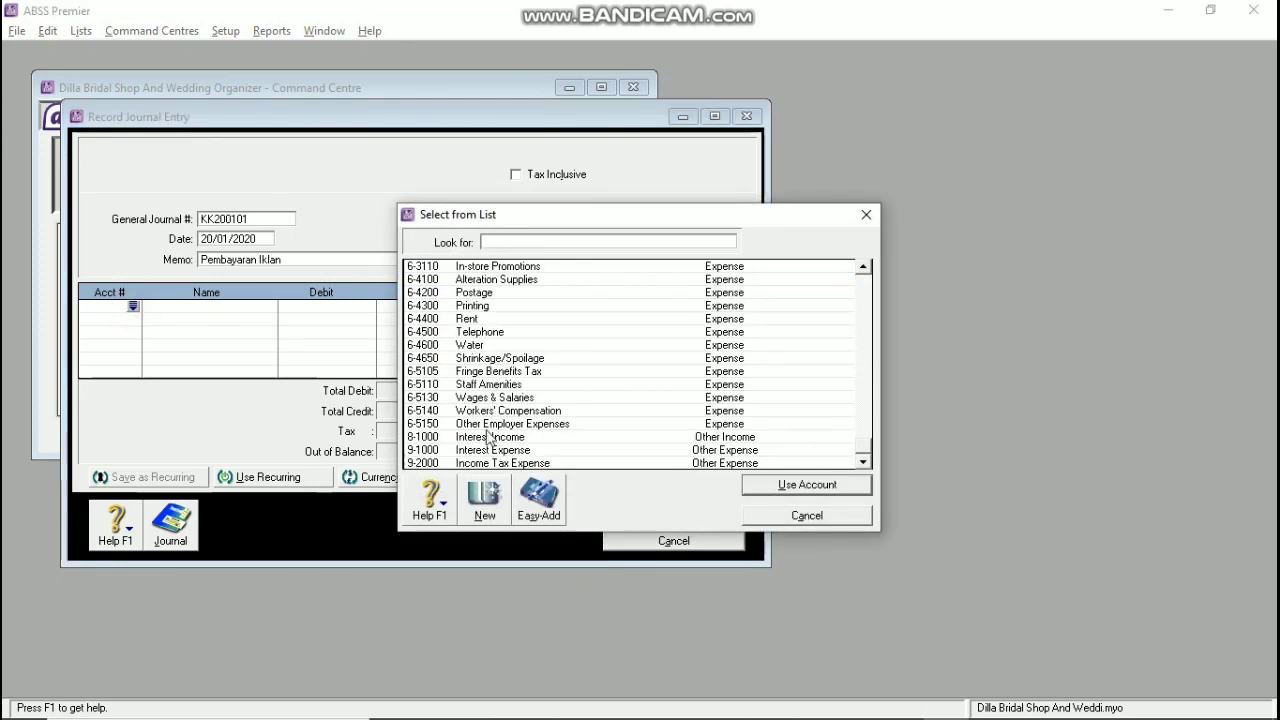
{"action": "scroll", "coordinate": [492, 395], "scroll_direction": "up", "scroll_amount": 2}
{"action": "left_click", "coordinate": [568, 333]}
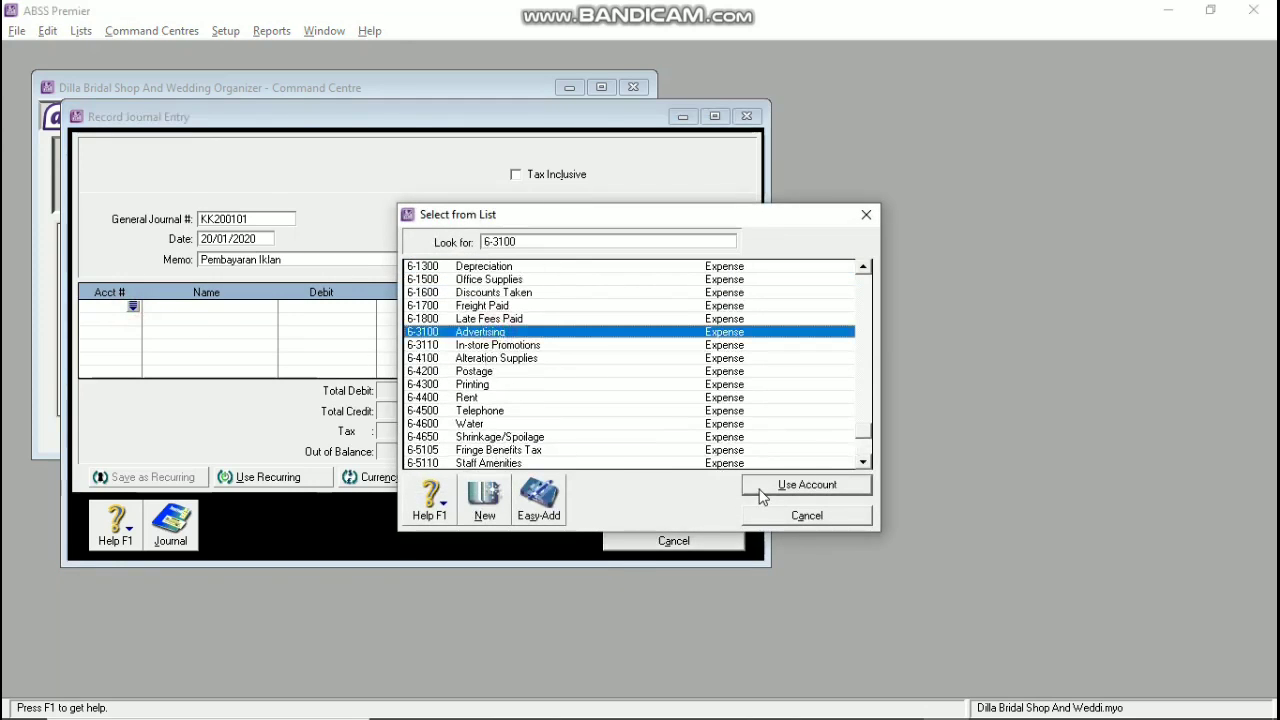
{"action": "left_click", "coordinate": [762, 492]}
{"action": "type", "text": "2500000"}
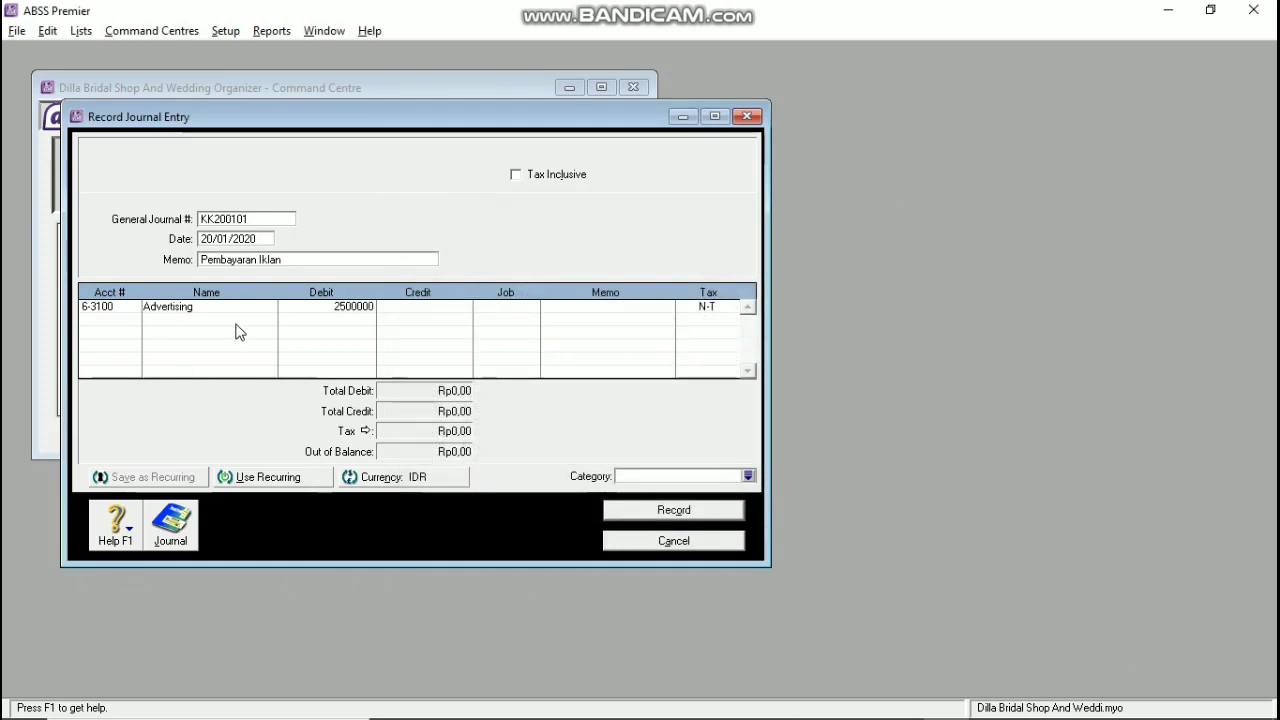
{"action": "key", "text": "Tab"}
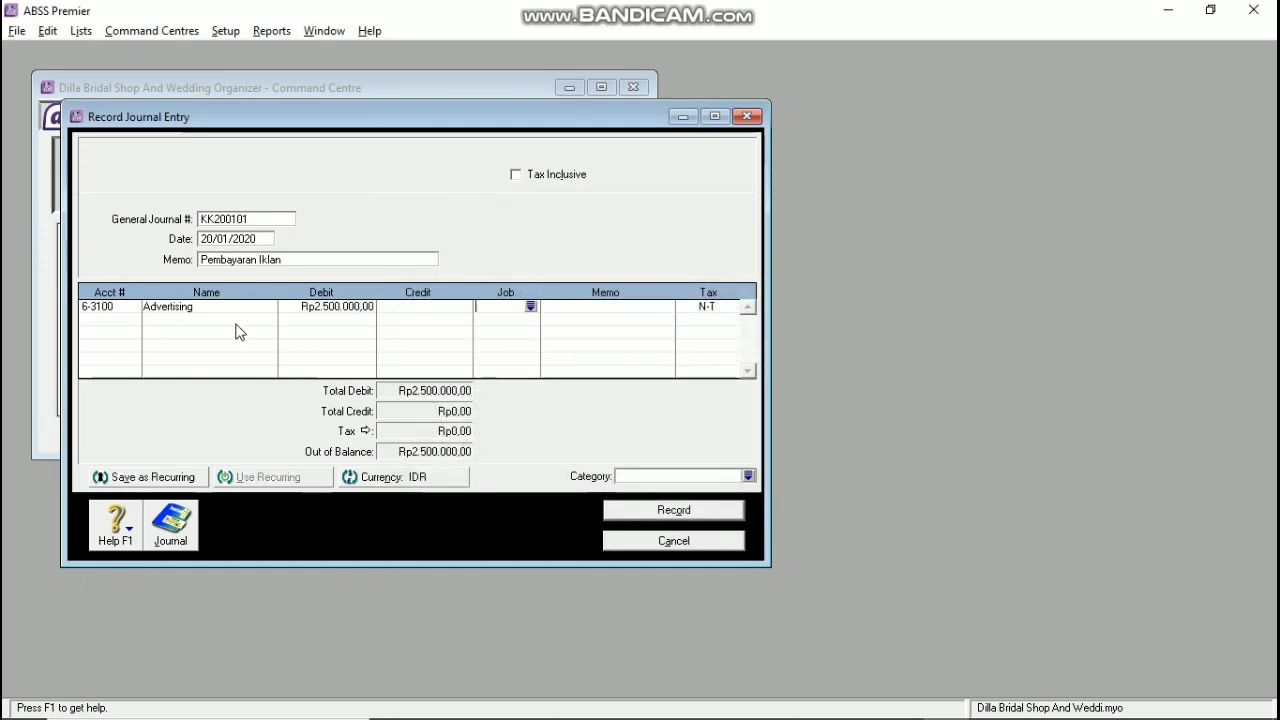
{"action": "key", "text": "Return"}
{"action": "left_click", "coordinate": [802, 513]}
Step: Credit 1-2110 Cash (IDR) Rp2.500.000 and record the advertising journal
{"action": "left_click", "coordinate": [112, 316]}
{"action": "left_click", "coordinate": [133, 318]}
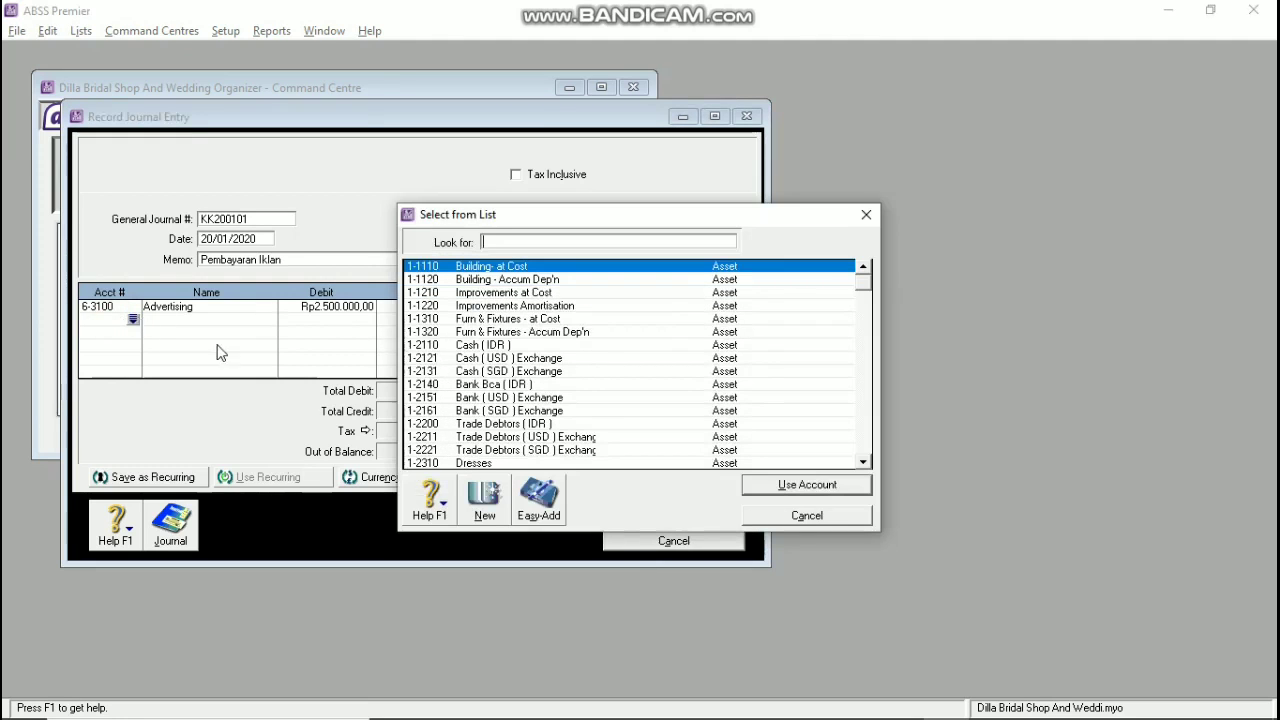
{"action": "left_click", "coordinate": [487, 344]}
{"action": "left_click", "coordinate": [806, 490]}
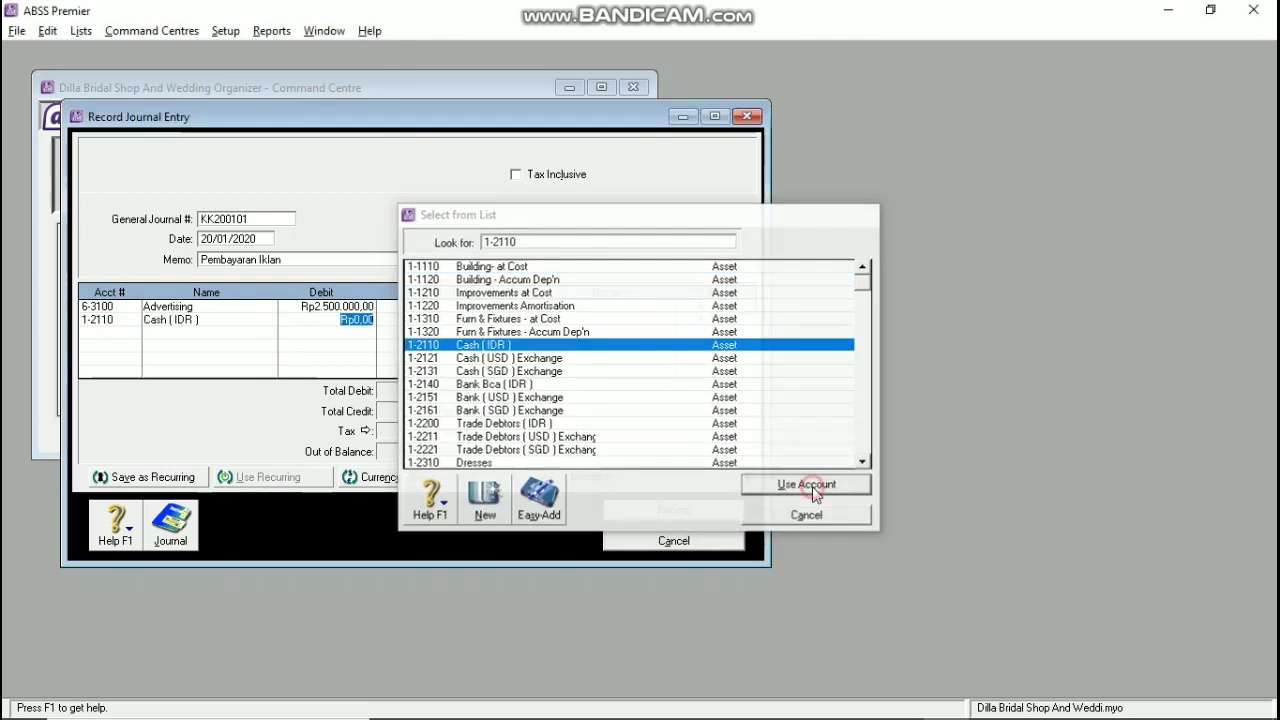
{"action": "key", "text": "Tab"}
{"action": "left_click", "coordinate": [740, 472]}
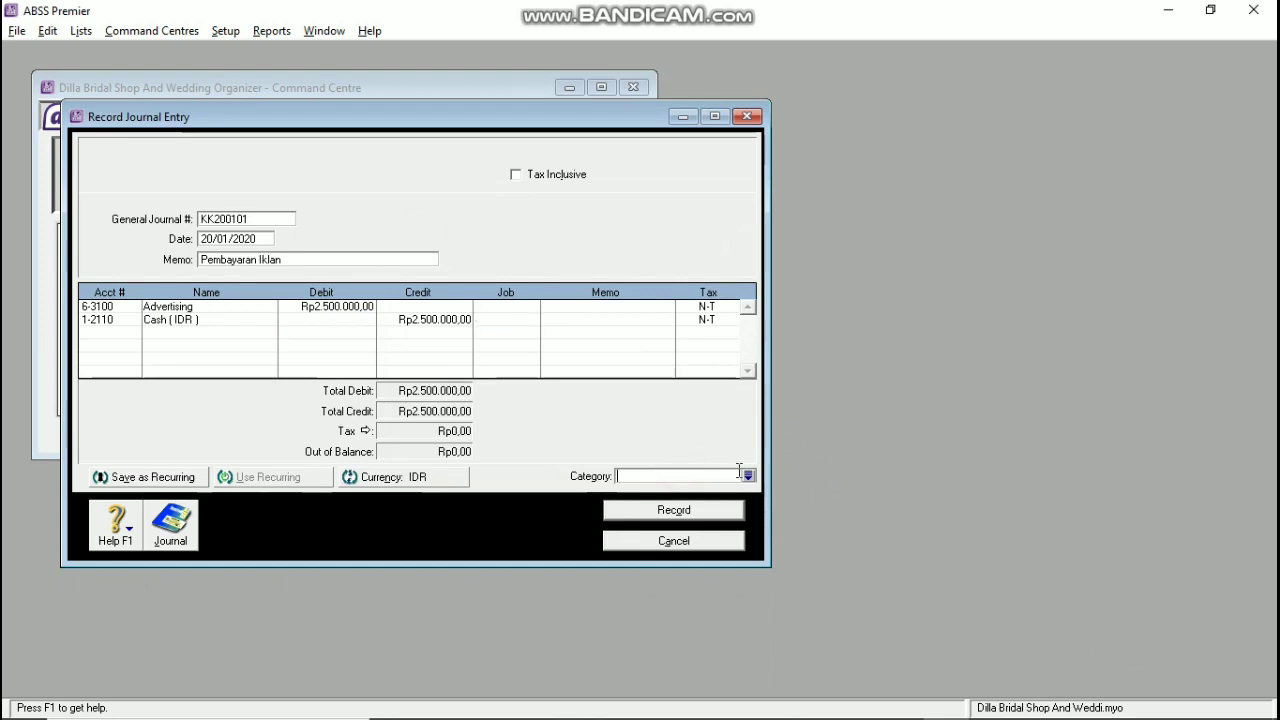
{"action": "type", "text": "SV"}
{"action": "key", "text": "Tab"}
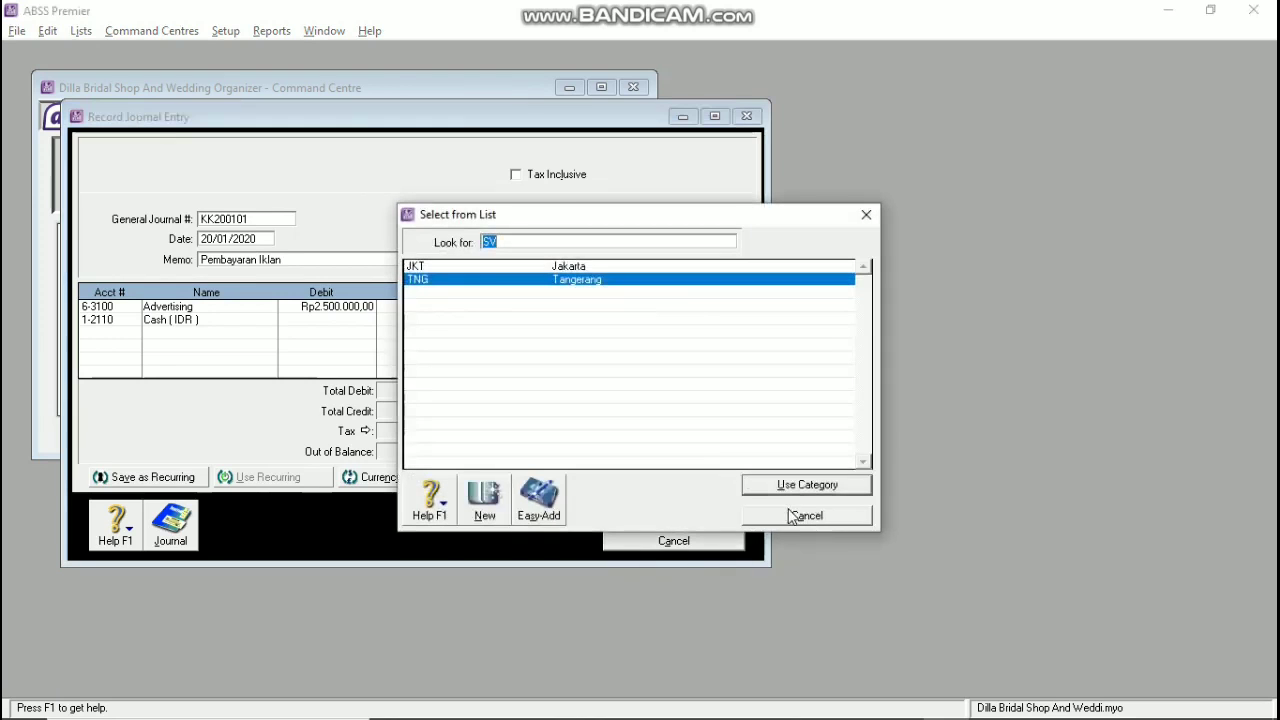
{"action": "left_click", "coordinate": [792, 514]}
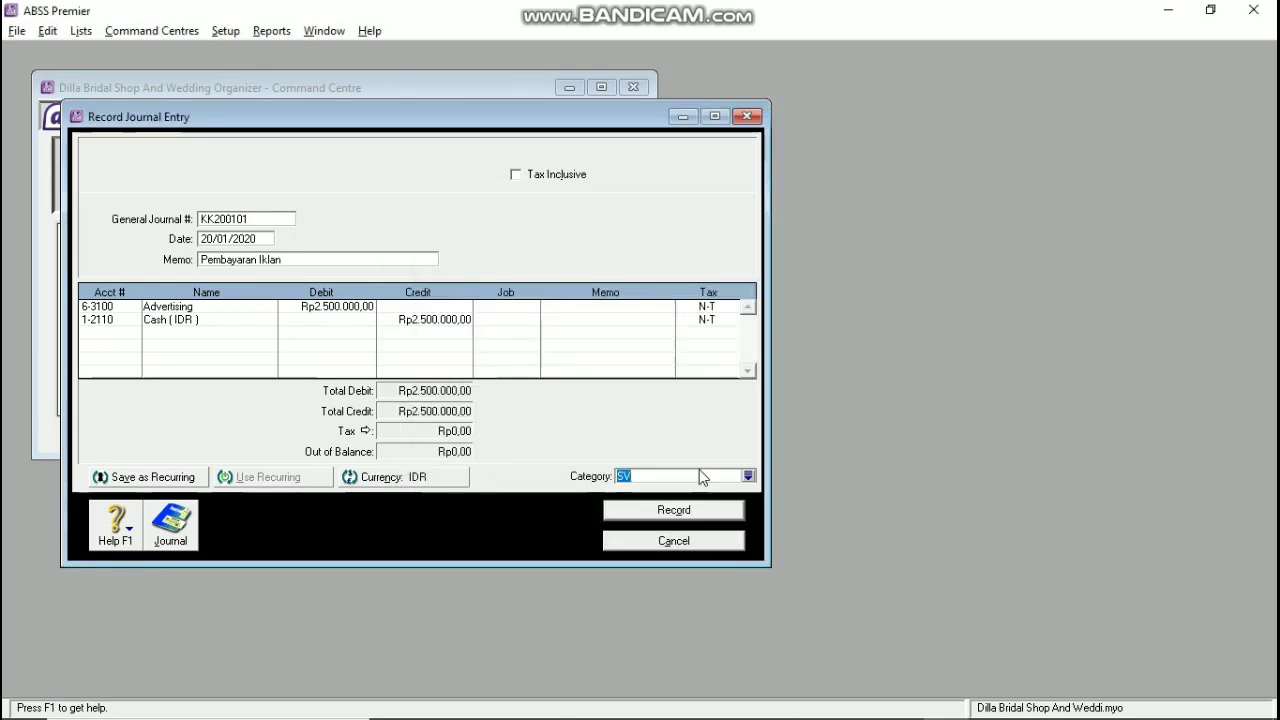
{"action": "left_click", "coordinate": [458, 320]}
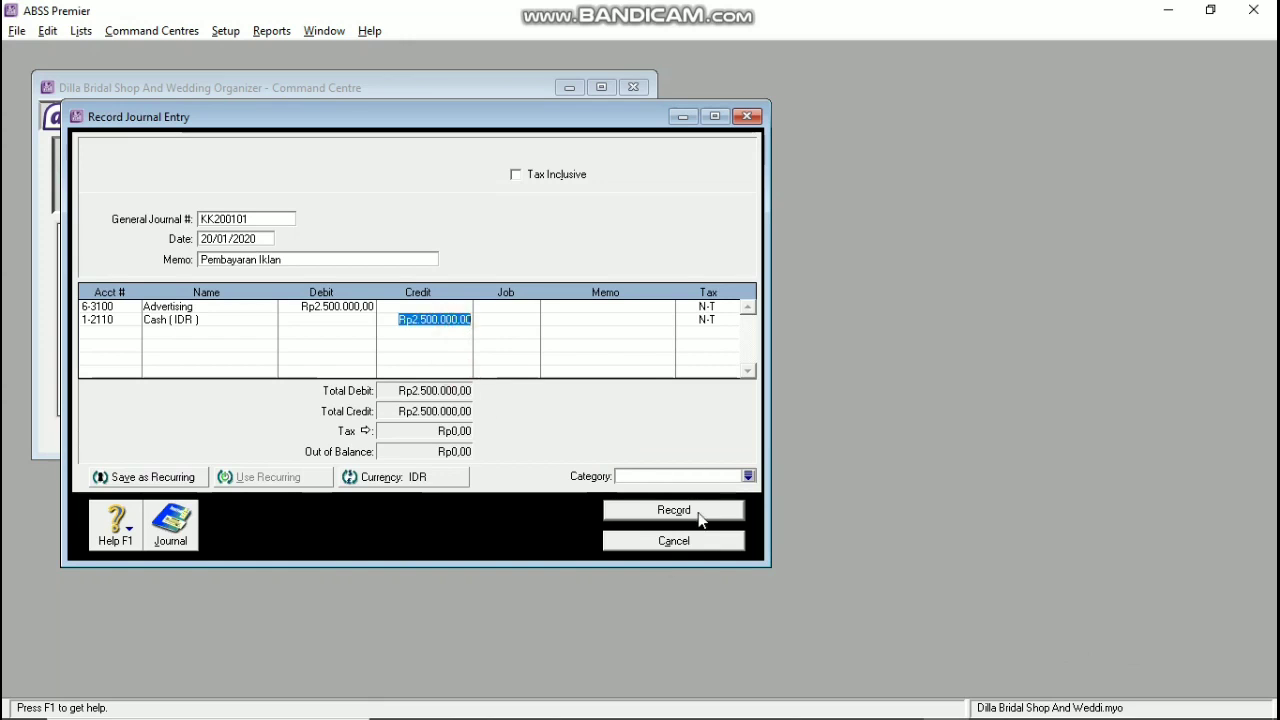
{"action": "left_click", "coordinate": [700, 512]}
{"action": "left_click", "coordinate": [766, 452]}
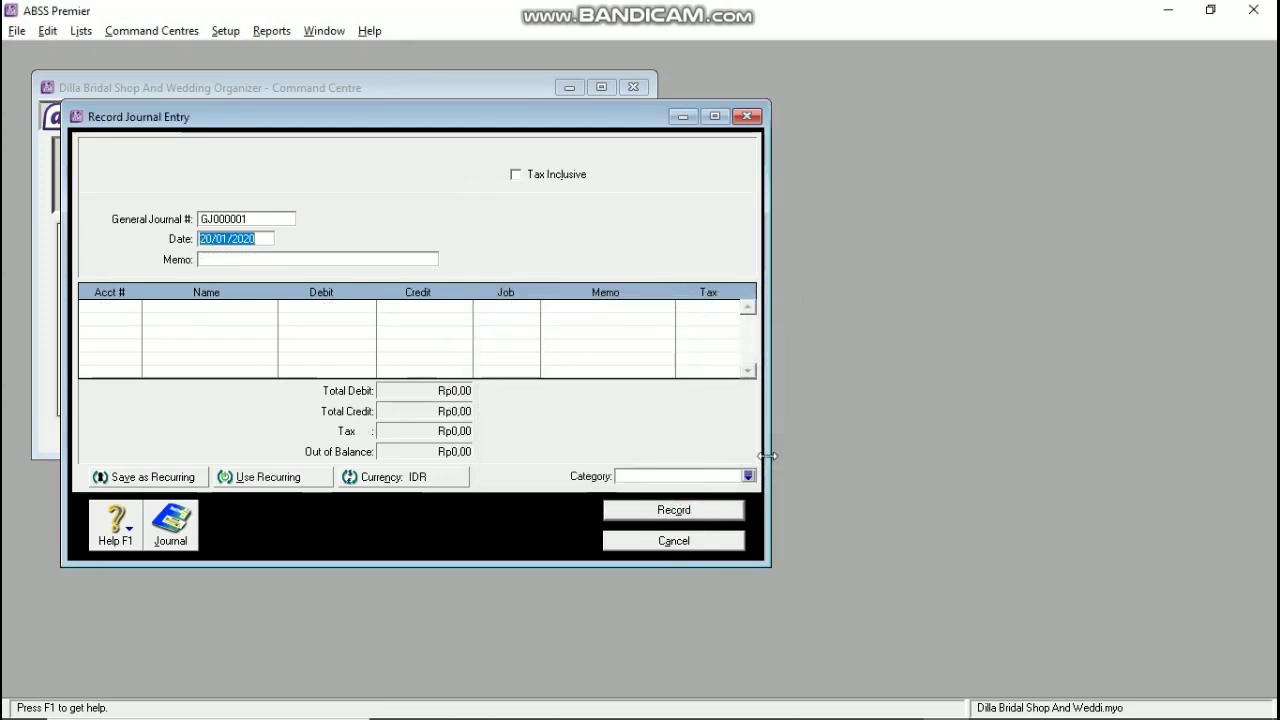
Step: Start journal KK220101 dated 22/01/2020 with a salary-payment memo
{"action": "double_click", "coordinate": [266, 220]}
{"action": "type", "text": "KK"}
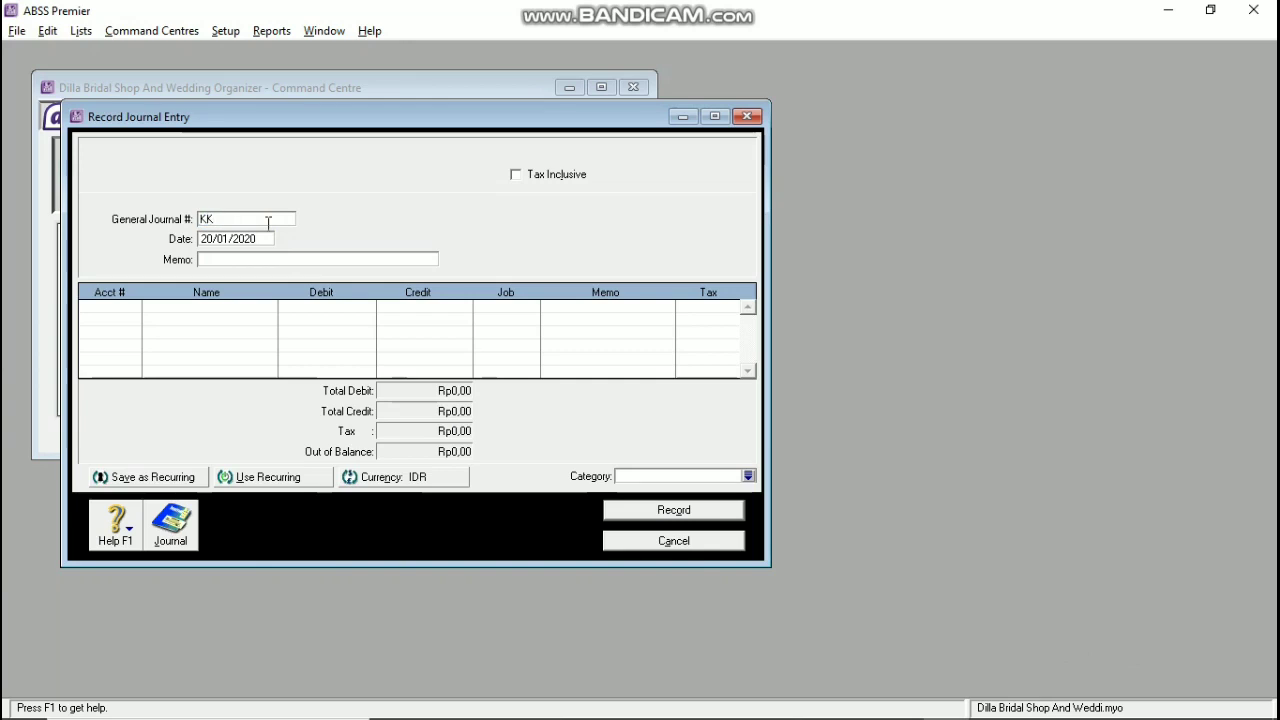
{"action": "type", "text": "220101"}
{"action": "key", "text": "Tab"}
{"action": "type", "text": "22/"}
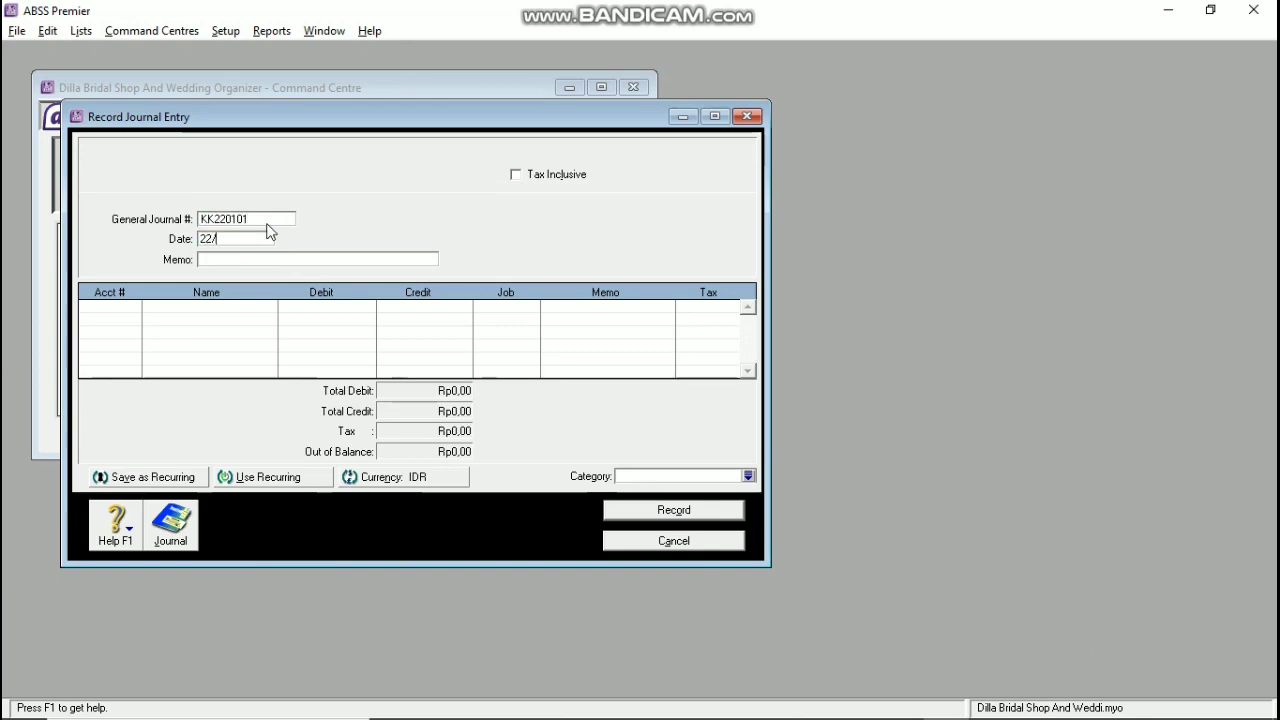
{"action": "type", "text": "01/2020"}
{"action": "key", "text": "Tab"}
{"action": "type", "text": "Pembaa"}
{"action": "type", "text": "/n Hendra"}
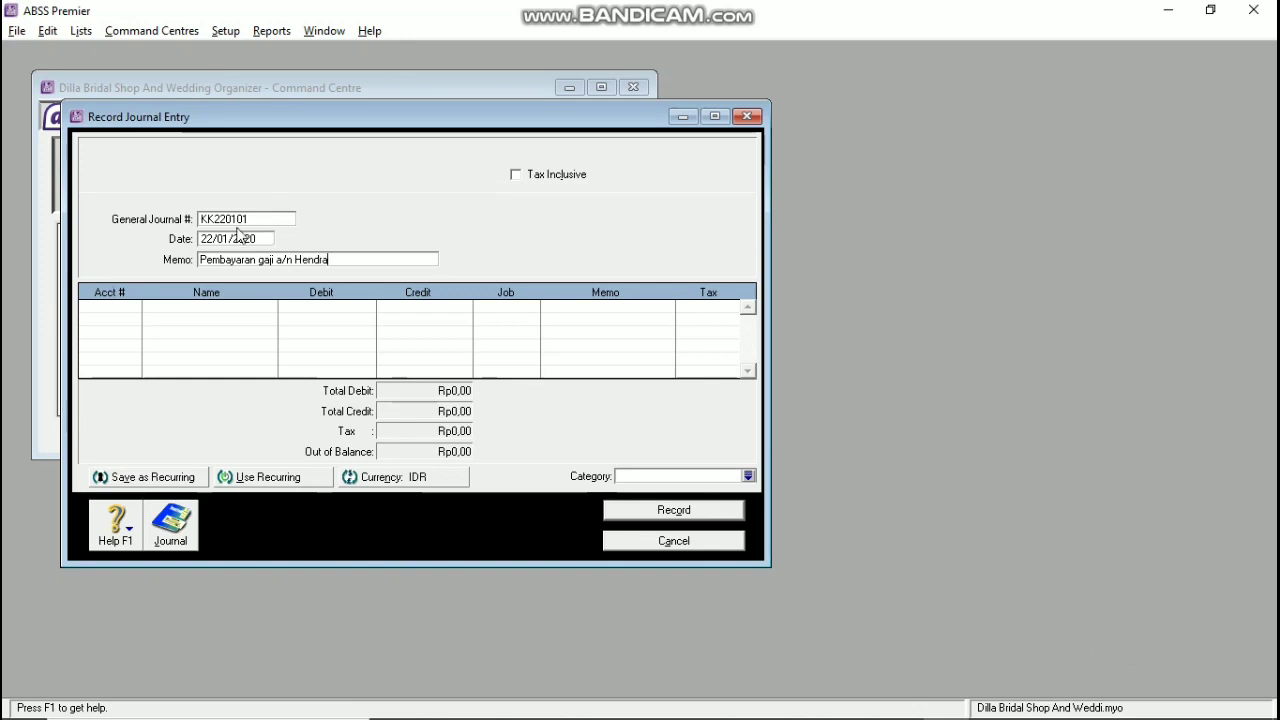
Step: Debit 6-5130 Wages & Salaries Rp4.000.000 on the first line
{"action": "left_click", "coordinate": [94, 309]}
{"action": "left_click", "coordinate": [131, 305]}
{"action": "type", "text": "6-5130"}
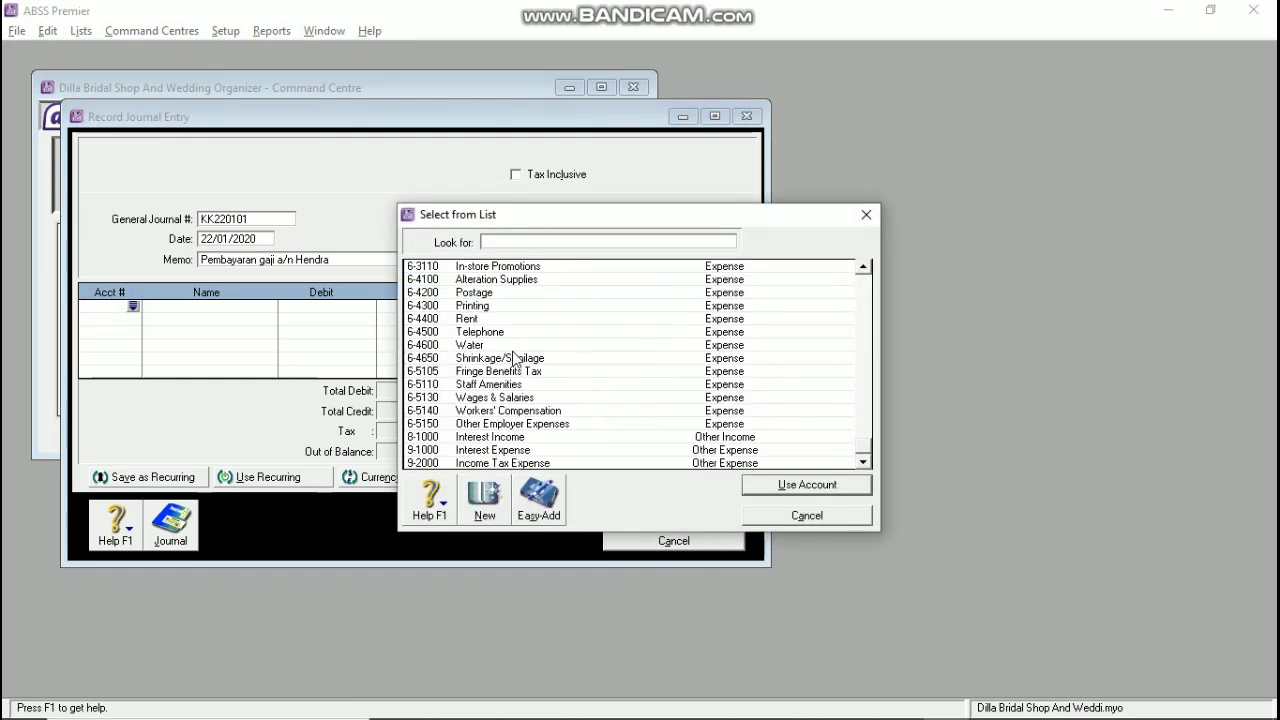
{"action": "left_click", "coordinate": [808, 487]}
{"action": "type", "text": "4000000"}
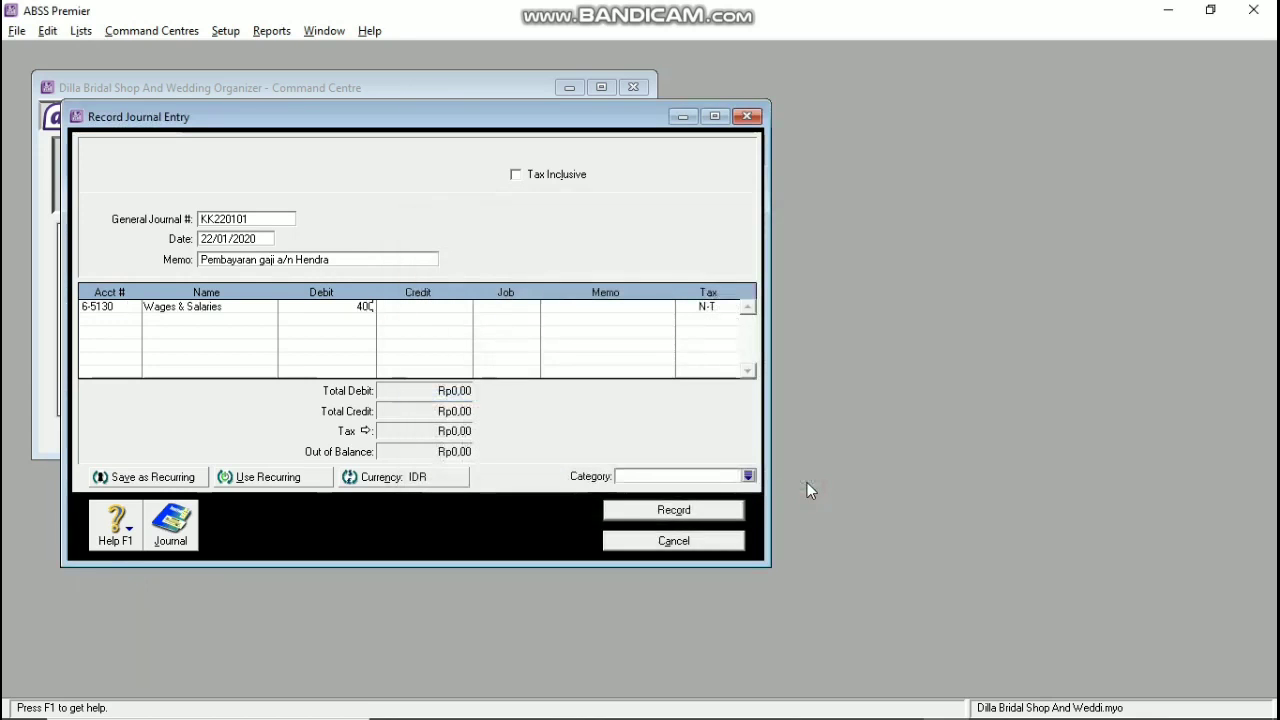
{"action": "key", "text": "Tab"}
Step: Credit 1-2140 Bank Bca (IDR) Rp4.000.000, record the journal and close the window
{"action": "left_click", "coordinate": [110, 320]}
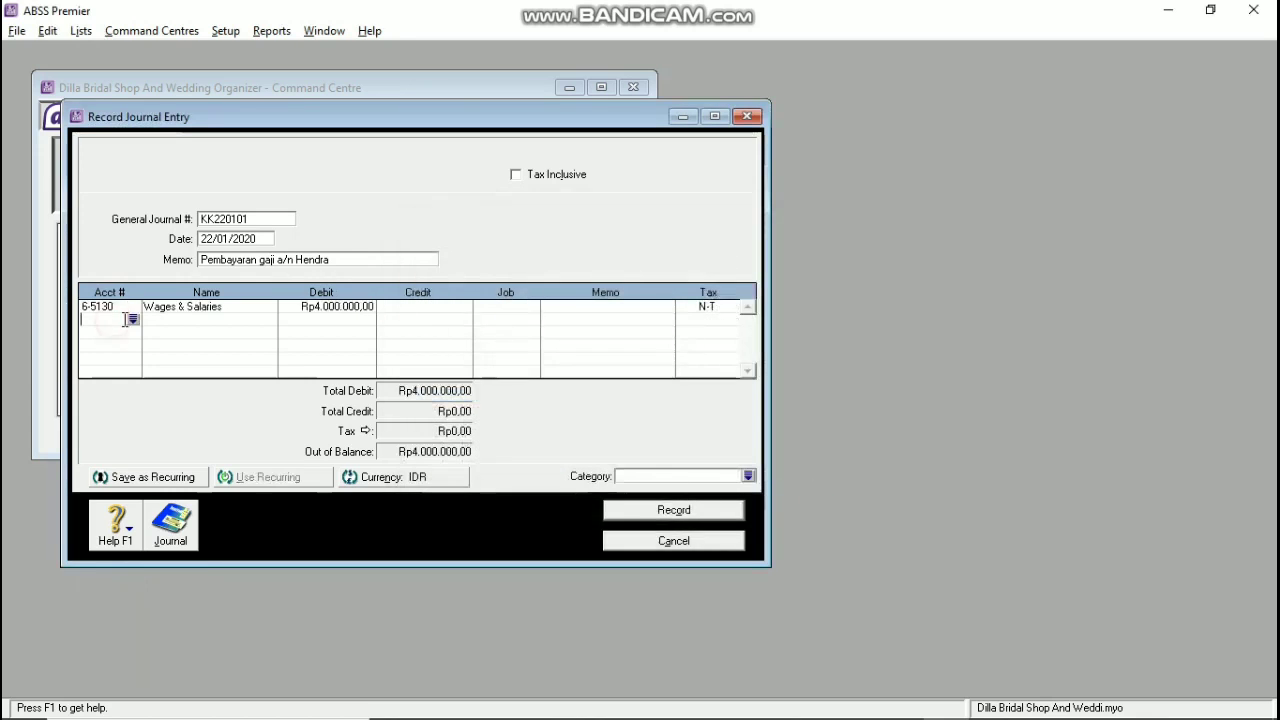
{"action": "left_click", "coordinate": [133, 319]}
{"action": "left_click", "coordinate": [487, 383]}
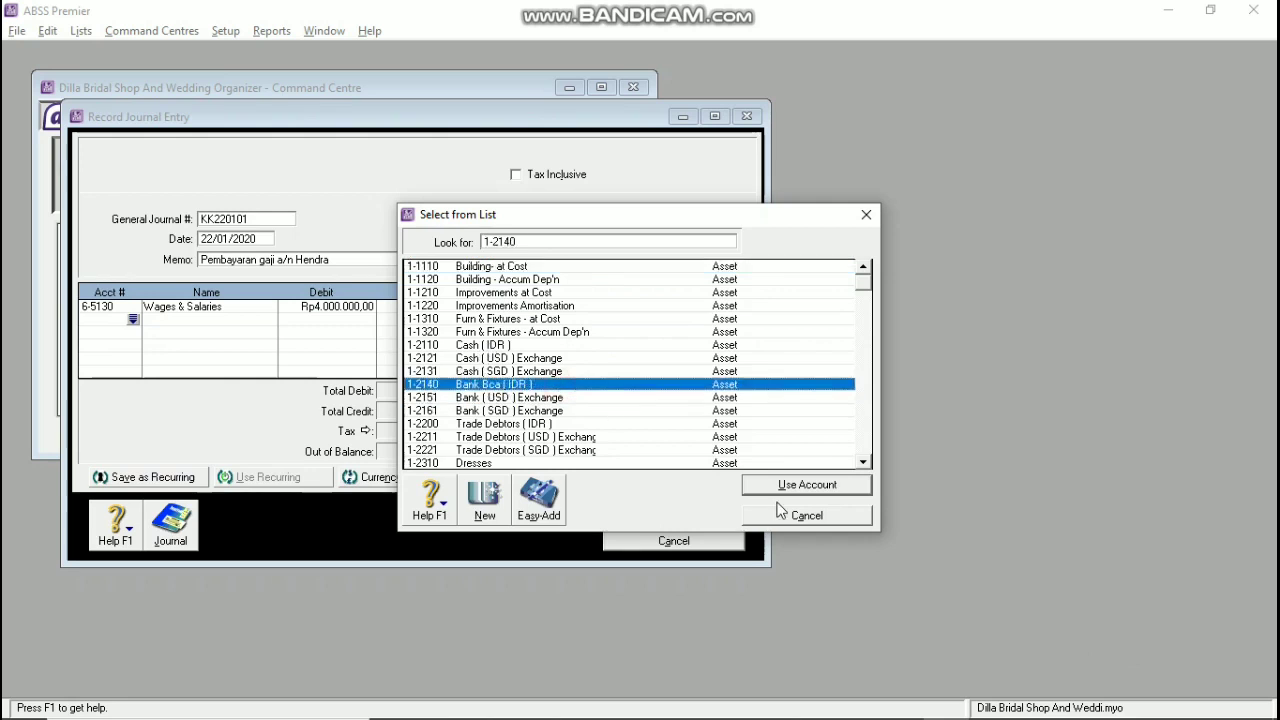
{"action": "left_click", "coordinate": [810, 484]}
{"action": "key", "text": "Tab"}
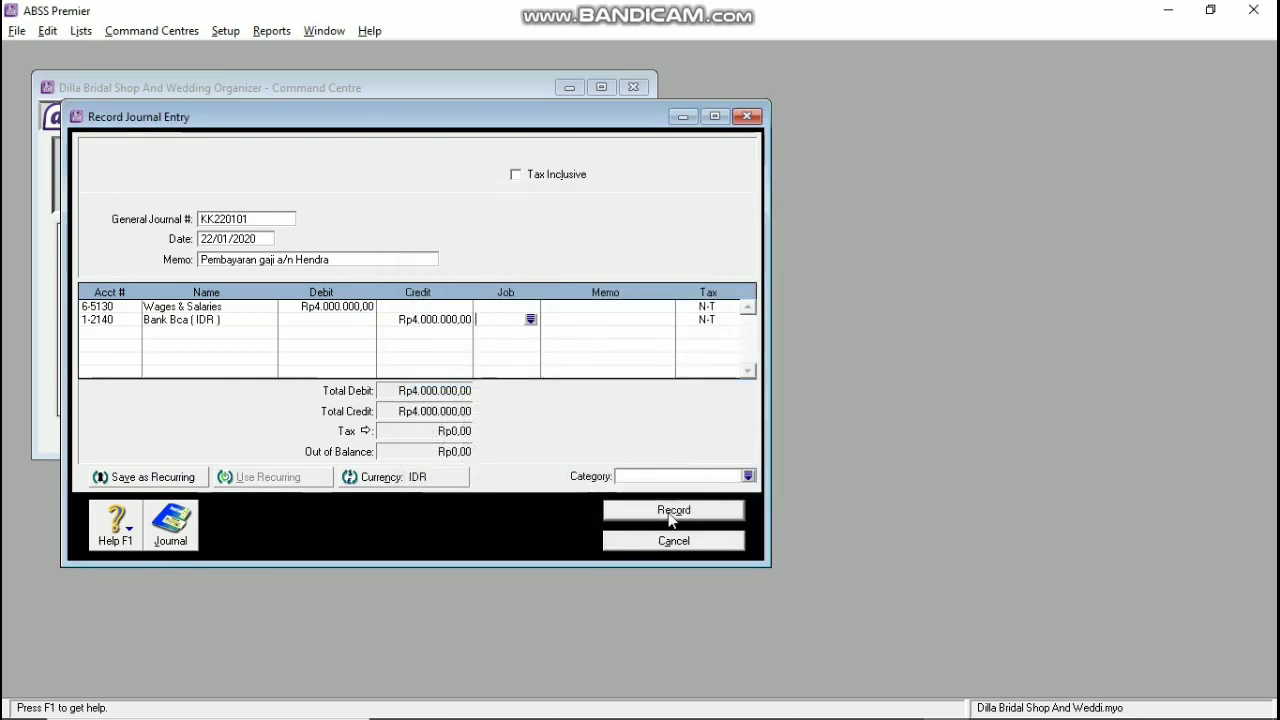
{"action": "left_click", "coordinate": [673, 510]}
{"action": "left_click", "coordinate": [757, 455]}
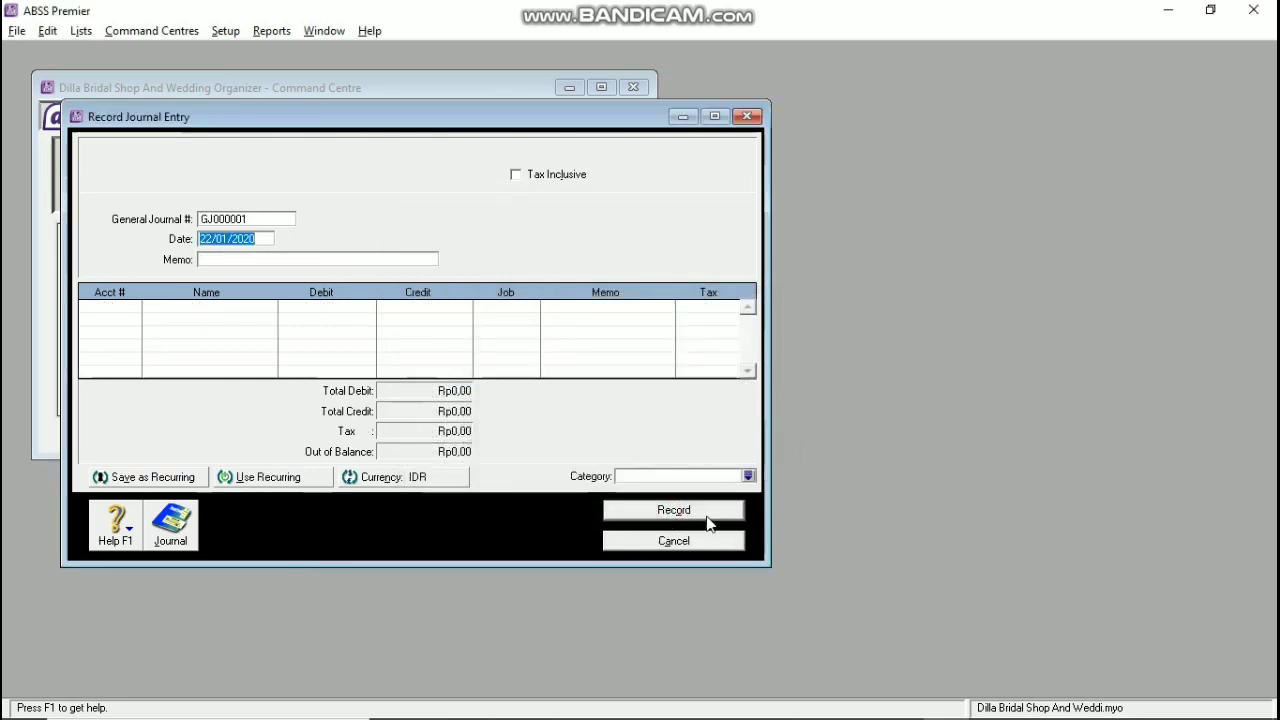
{"action": "left_click", "coordinate": [673, 540]}
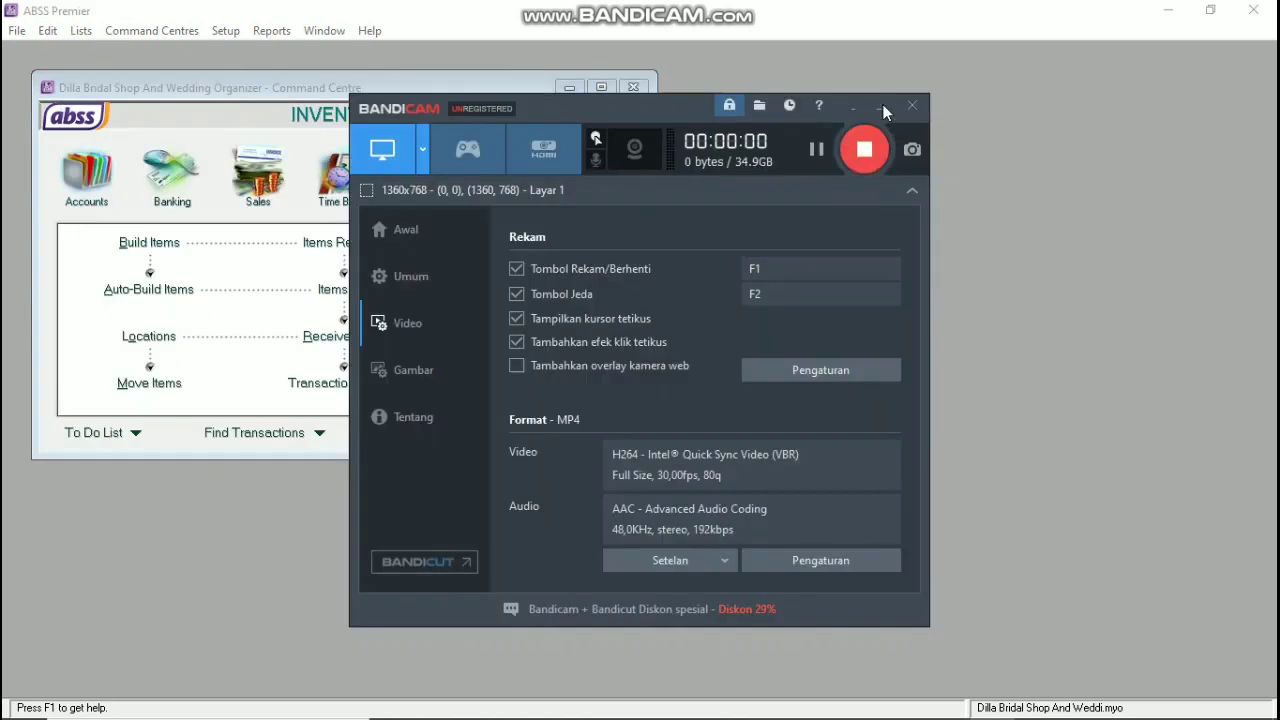
Step: Start a new purchase bill from supplier Pt. Cantika (IDR)
{"action": "left_click", "coordinate": [880, 106]}
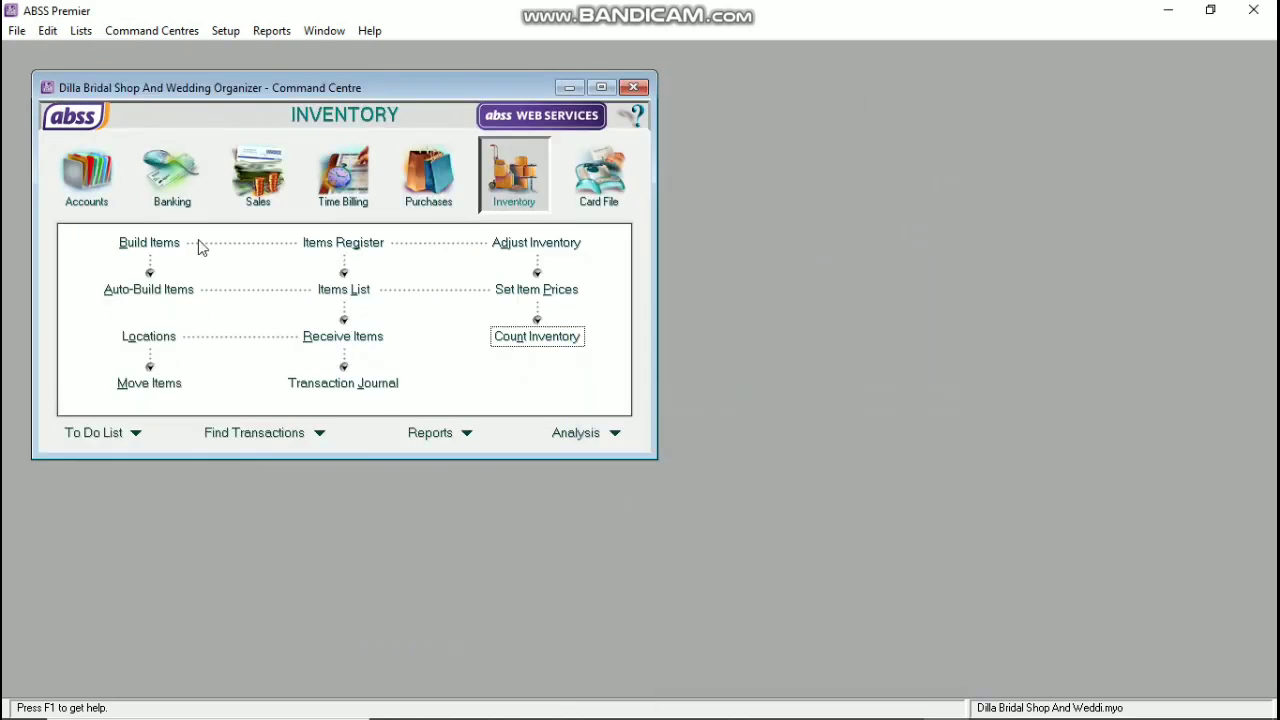
{"action": "left_click", "coordinate": [430, 176]}
{"action": "left_click", "coordinate": [364, 289]}
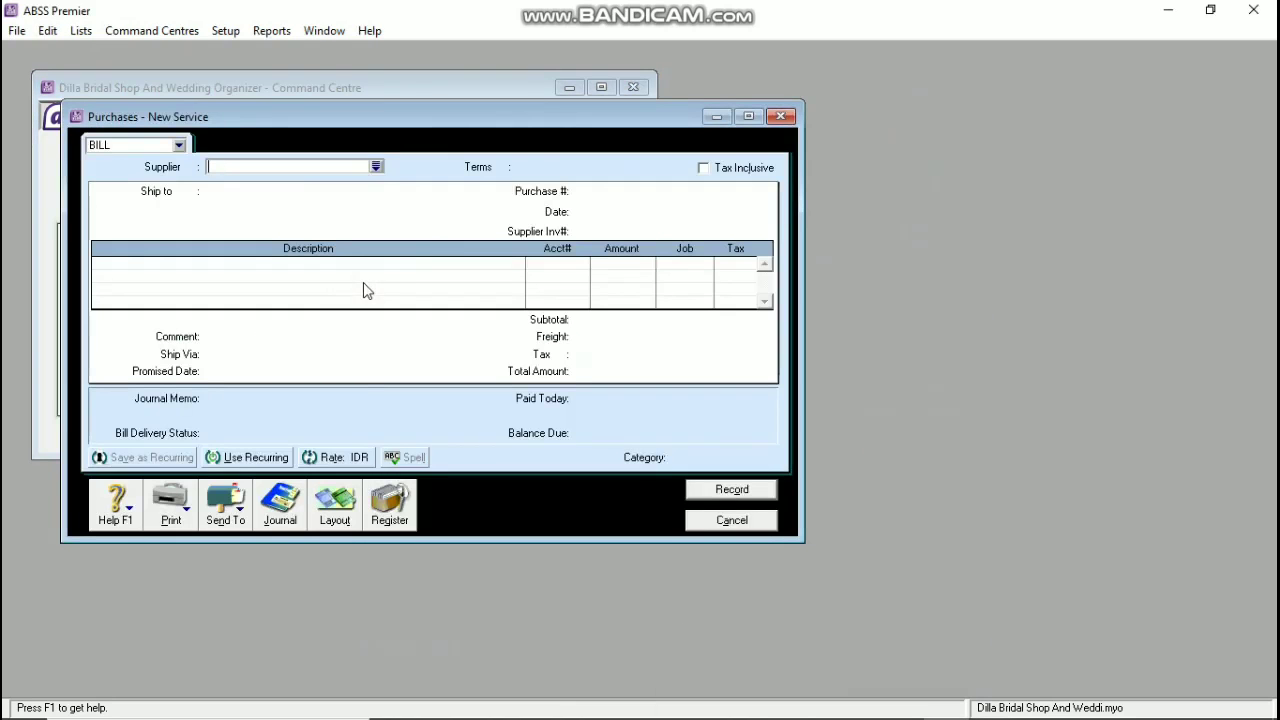
{"action": "left_click", "coordinate": [376, 167]}
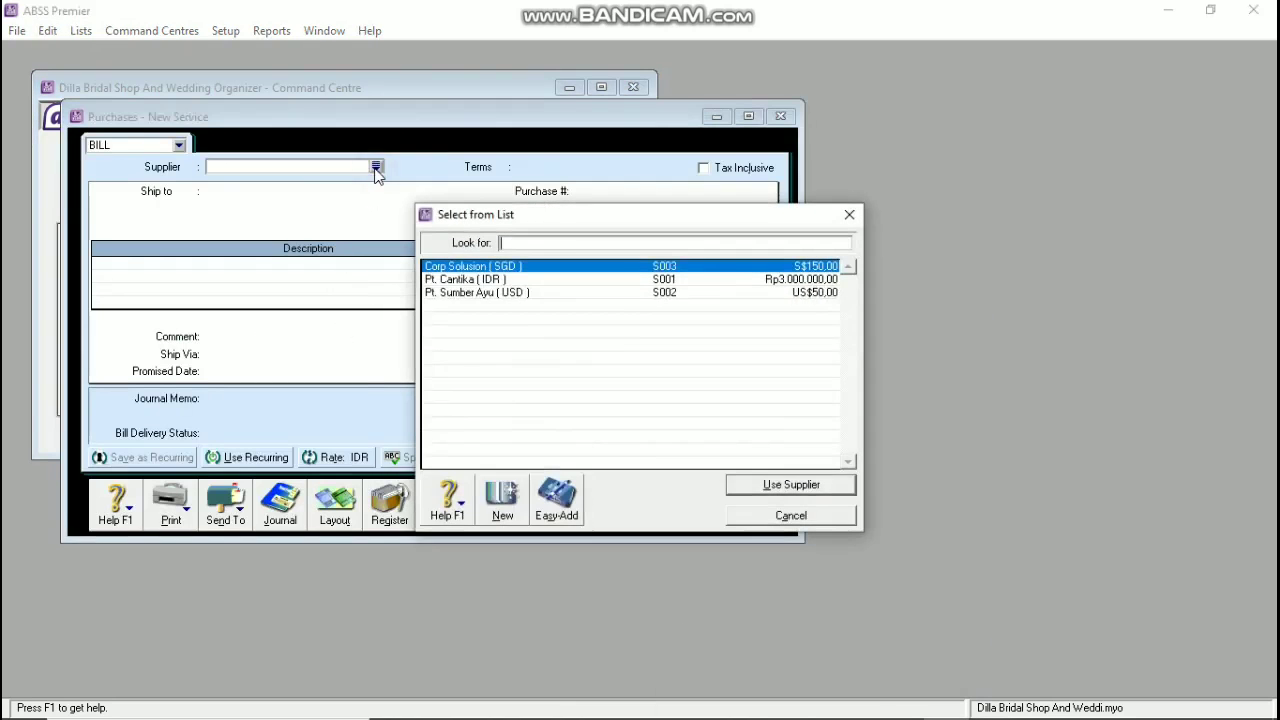
{"action": "left_click", "coordinate": [456, 280]}
{"action": "left_click", "coordinate": [791, 484]}
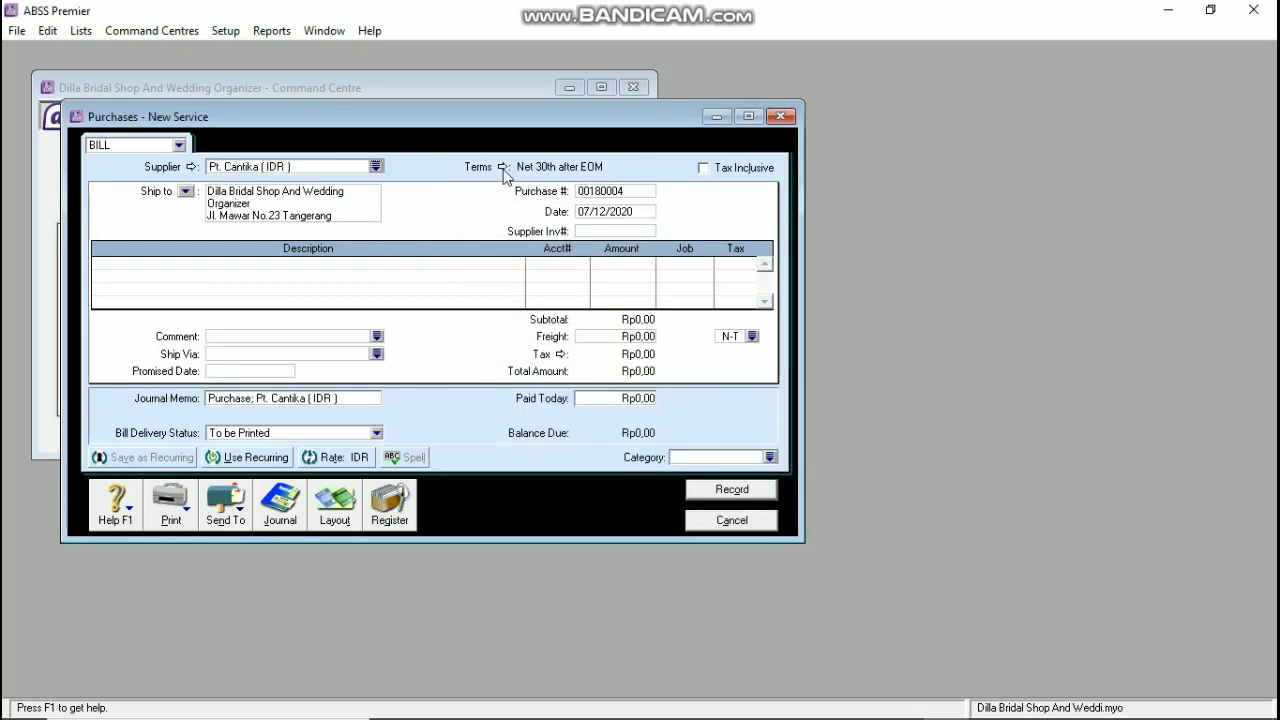
Step: Set the bill's credit terms to Net 20th, due on the 20th of the month
{"action": "left_click", "coordinate": [503, 168]}
{"action": "left_click", "coordinate": [750, 250]}
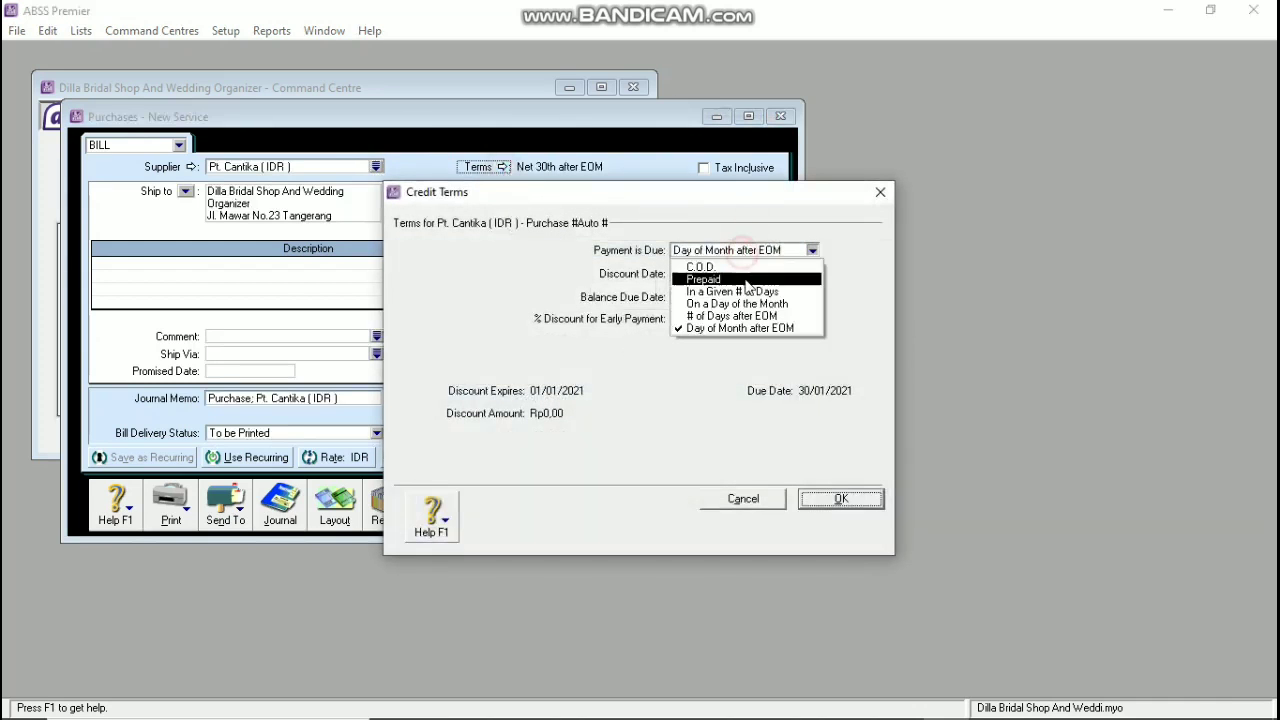
{"action": "left_click", "coordinate": [723, 283]}
{"action": "left_click", "coordinate": [737, 250]}
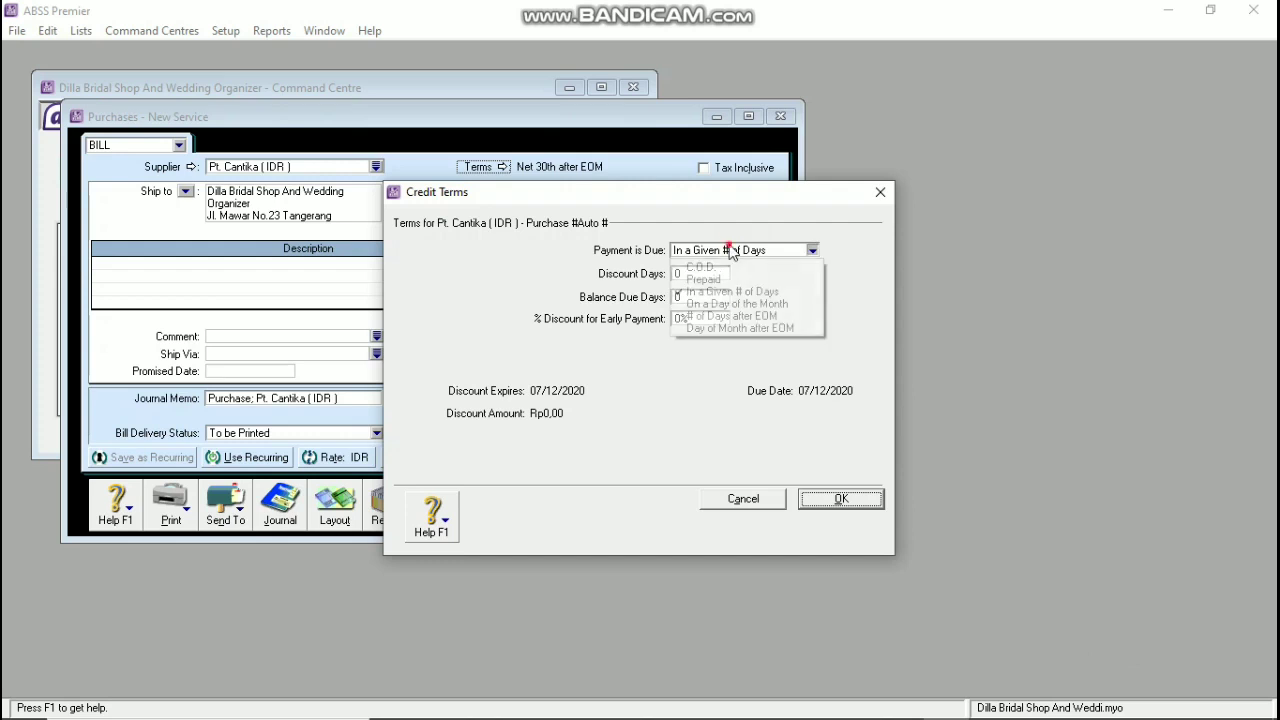
{"action": "left_click", "coordinate": [725, 299]}
{"action": "left_click", "coordinate": [725, 299]}
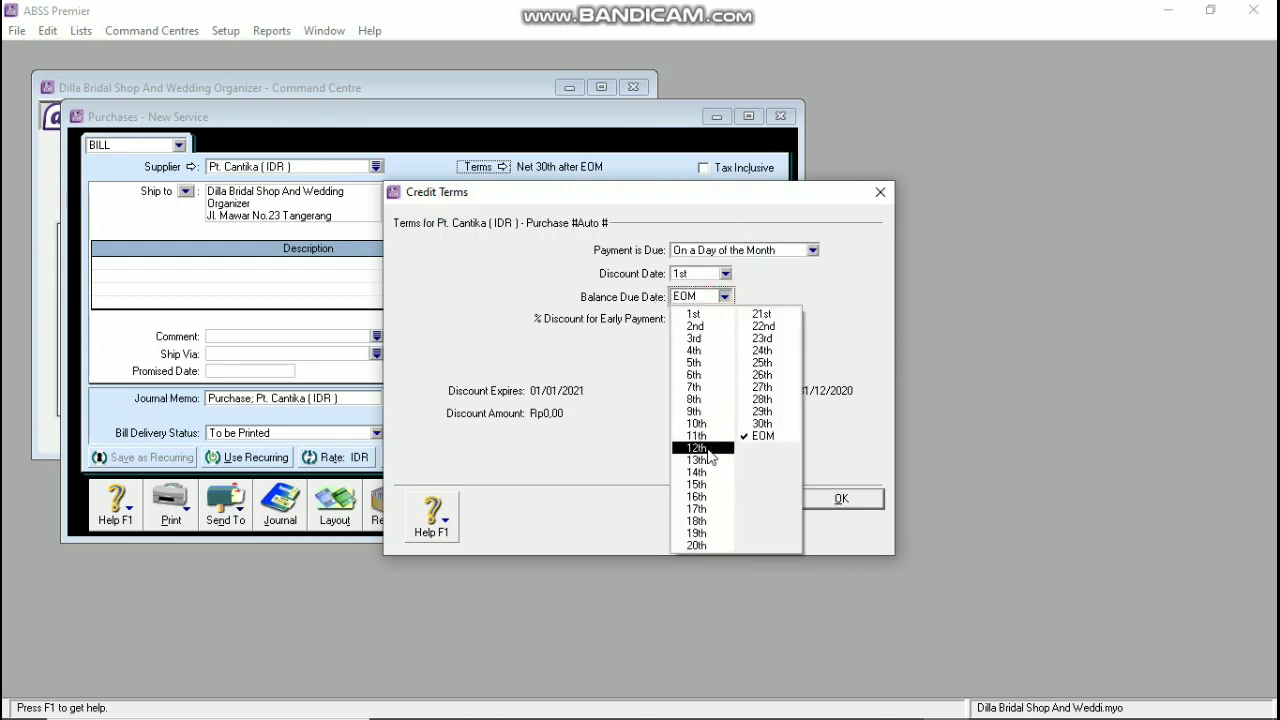
{"action": "left_click", "coordinate": [692, 545]}
{"action": "left_click", "coordinate": [838, 498]}
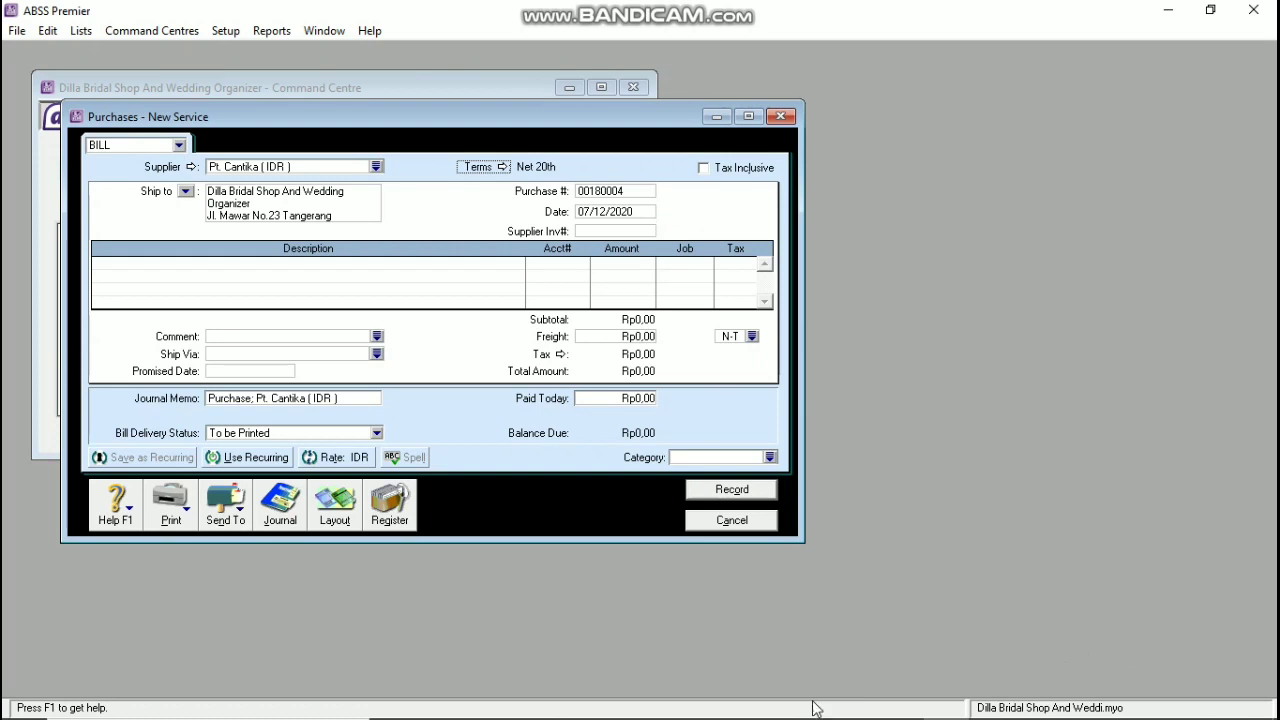
{"action": "left_click", "coordinate": [929, 705]}
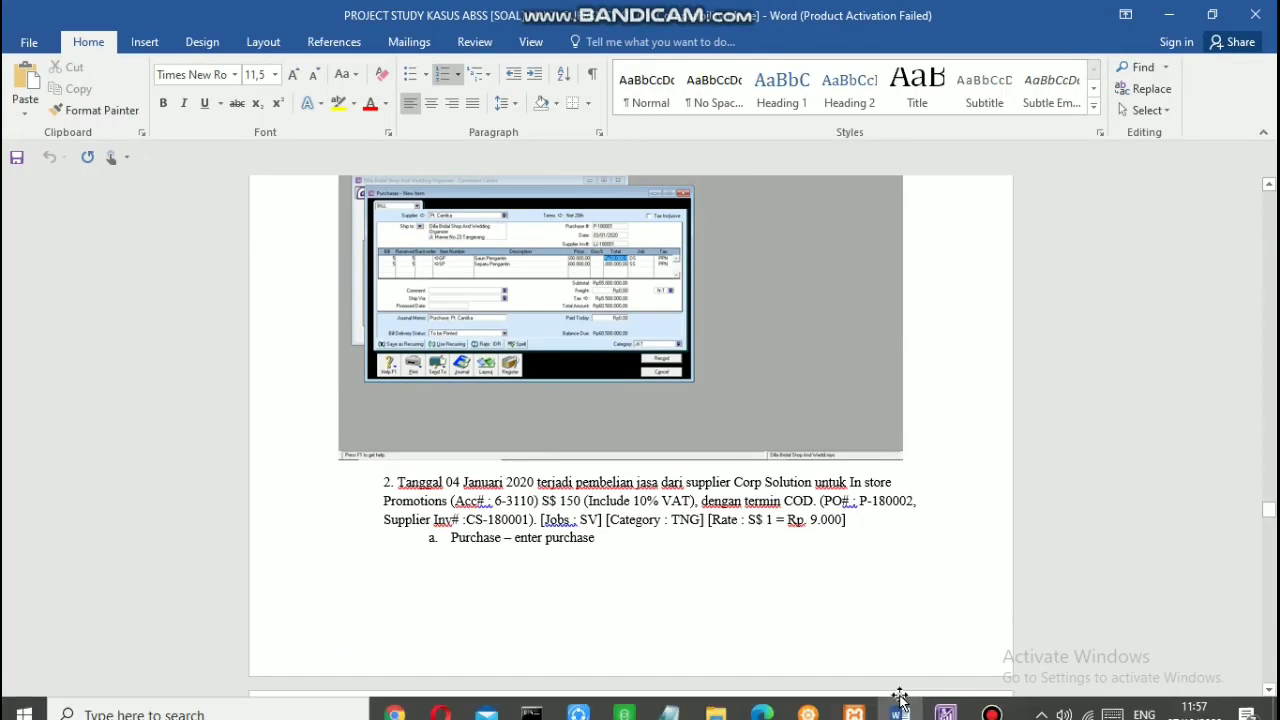
{"action": "left_click", "coordinate": [897, 705]}
Step: Enter purchase number P-180001, date 03/01/2020 and supplier invoice LJ-180001
{"action": "left_click", "coordinate": [600, 193]}
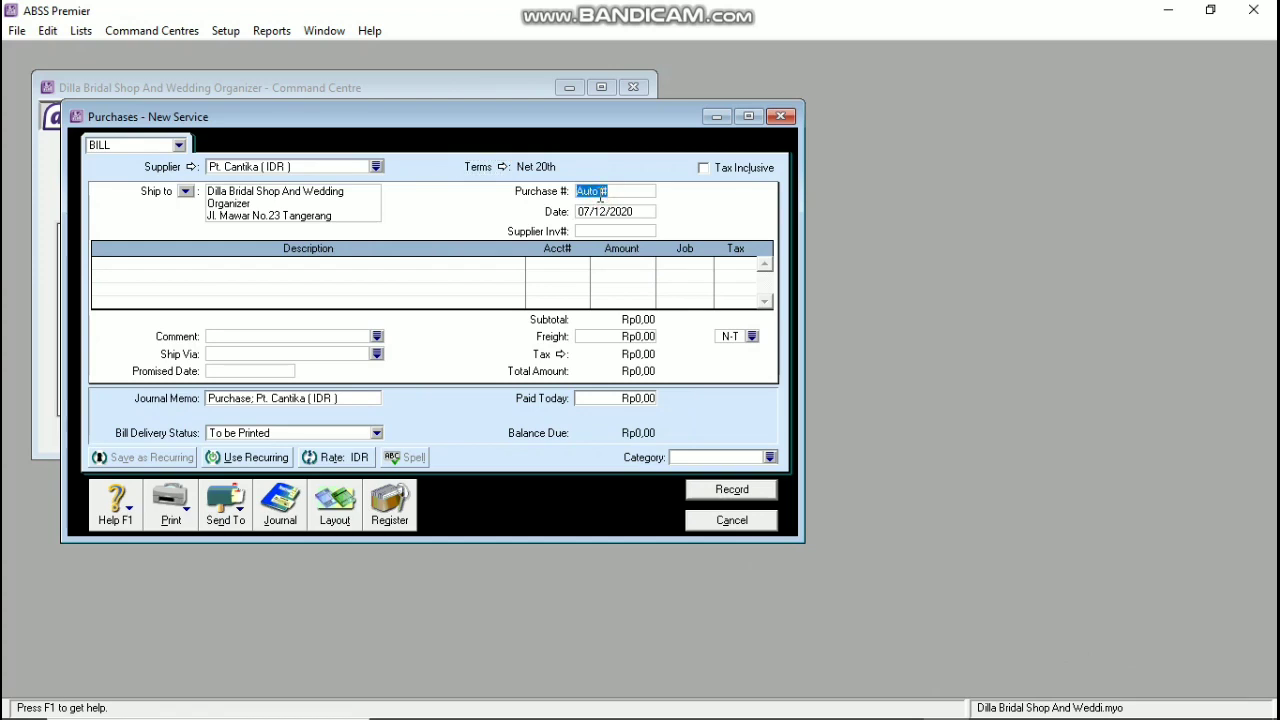
{"action": "type", "text": "p"}
{"action": "key", "text": "Tab"}
{"action": "type", "text": "0"}
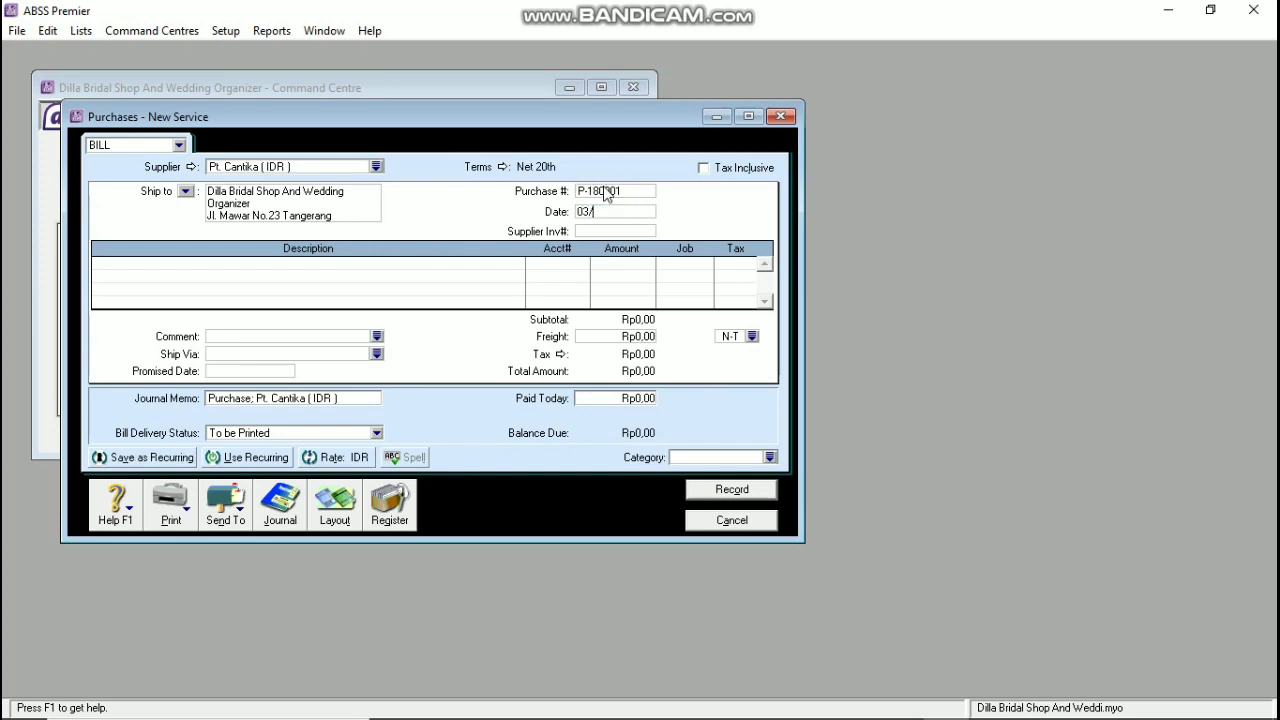
{"action": "key", "text": "Tab"}
{"action": "type", "text": "L"}
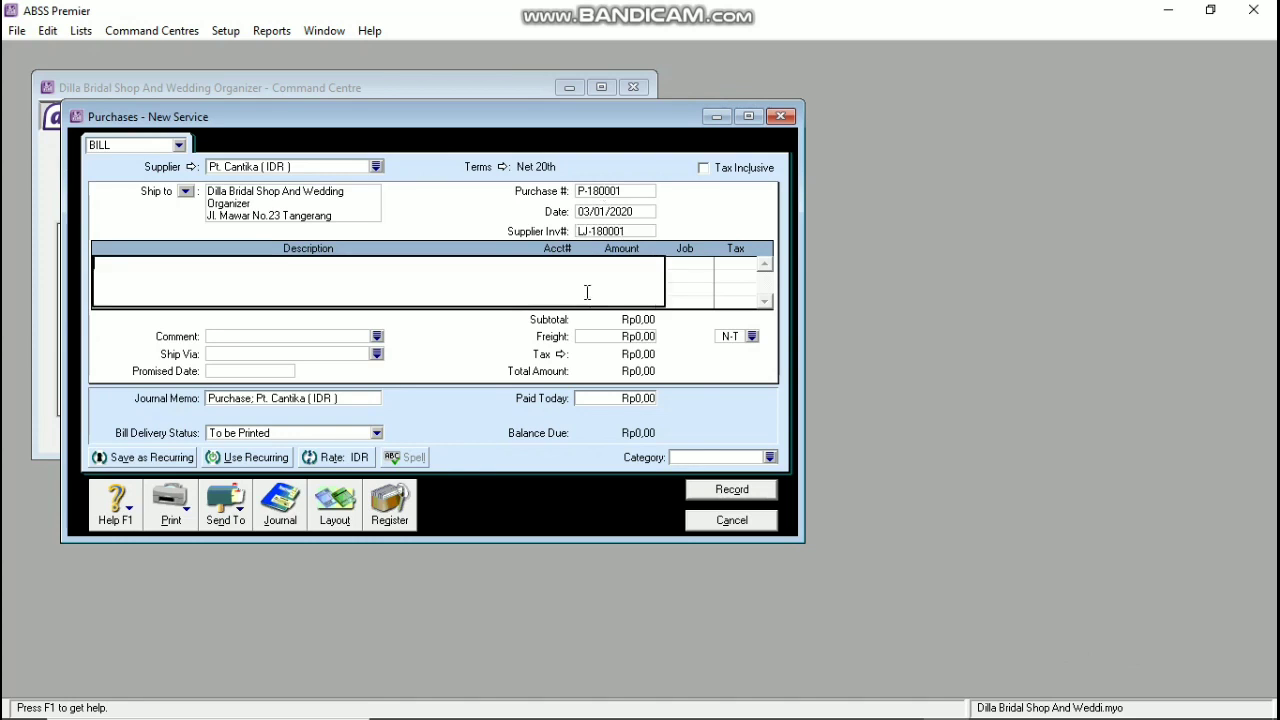
{"action": "left_click", "coordinate": [335, 505]}
Step: Switch the purchase bill layout to Item
{"action": "left_click", "coordinate": [476, 351]}
{"action": "left_click", "coordinate": [754, 475]}
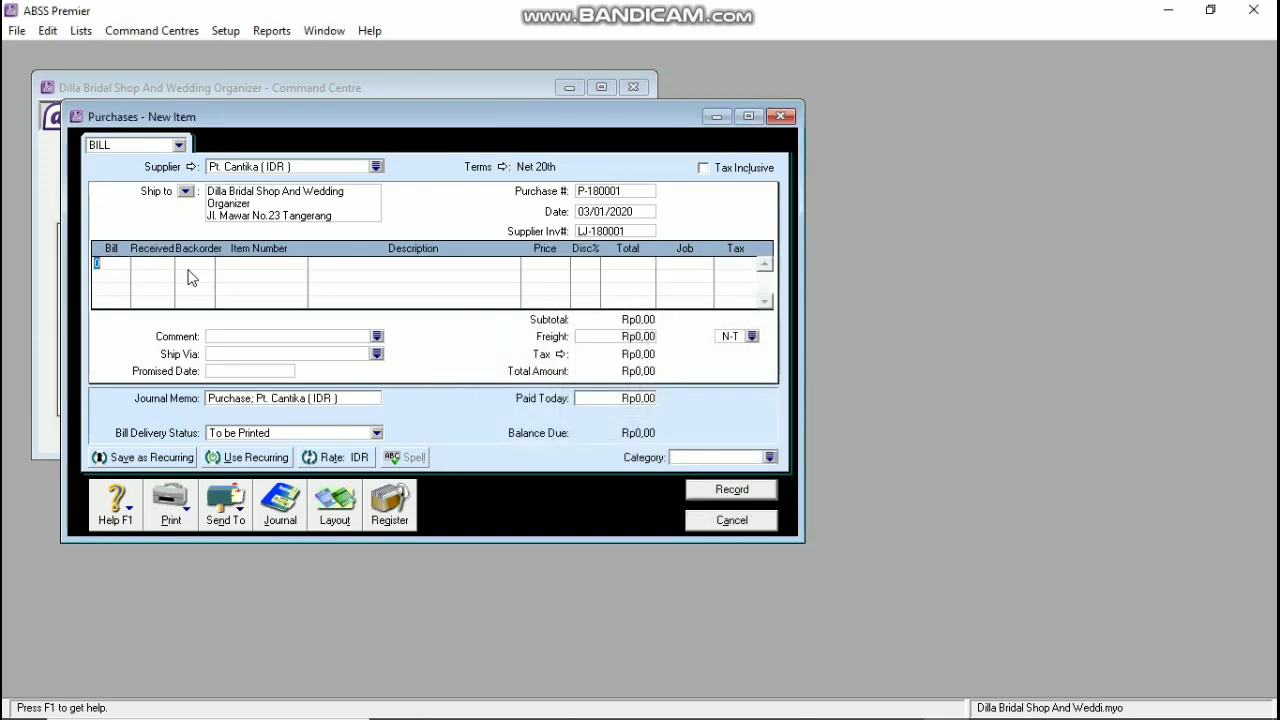
{"action": "left_click", "coordinate": [897, 706]}
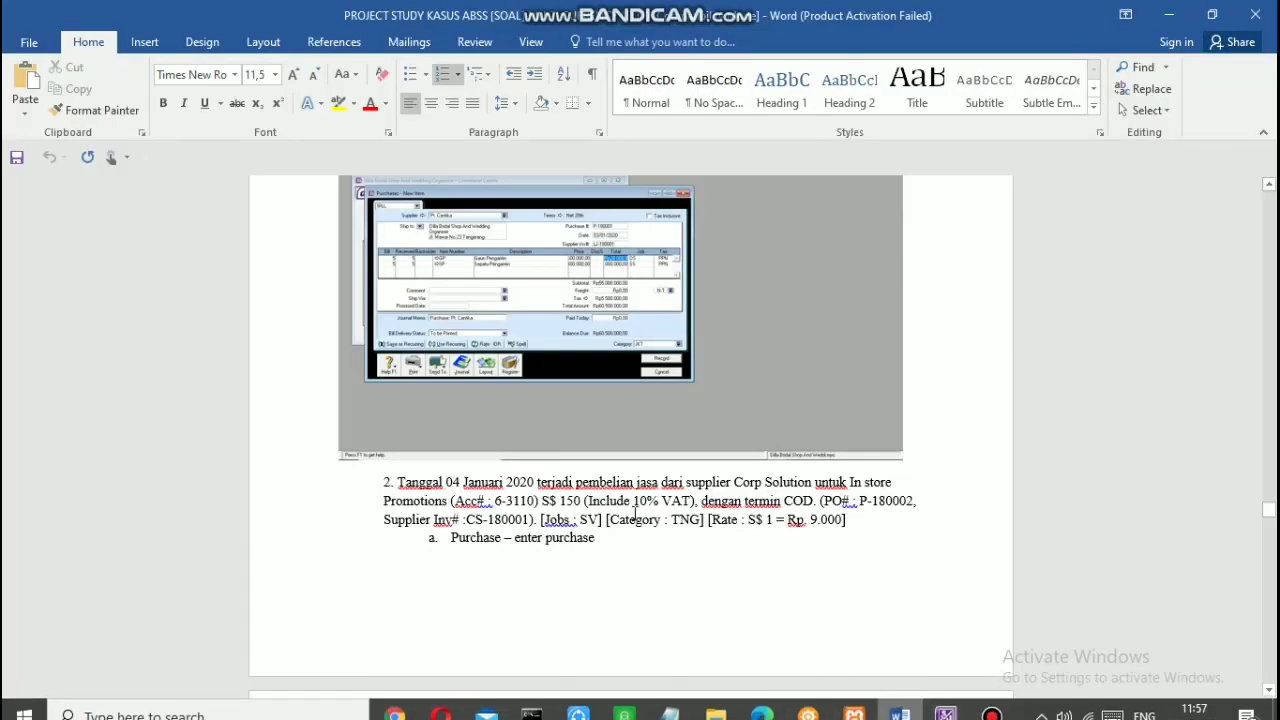
{"action": "scroll", "coordinate": [635, 514], "scroll_direction": "up", "scroll_amount": 8}
{"action": "scroll", "coordinate": [634, 514], "scroll_direction": "up", "scroll_amount": 4}
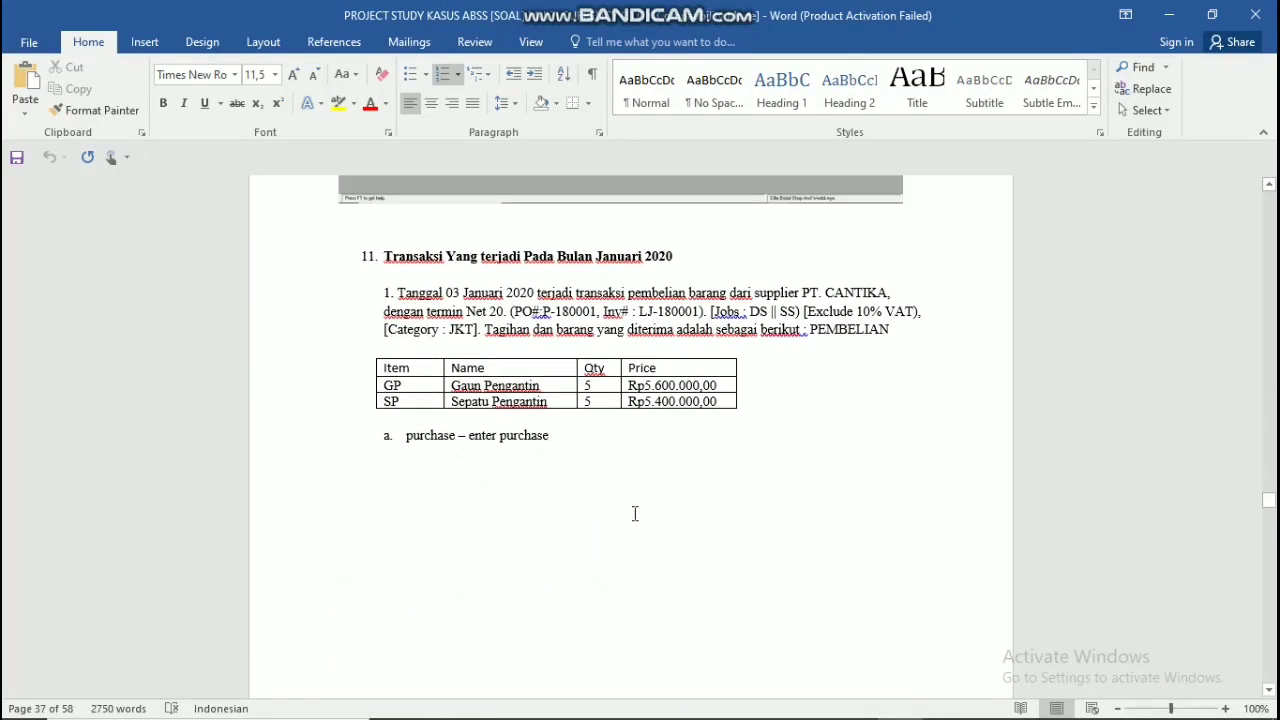
{"action": "key", "text": "alt+Tab"}
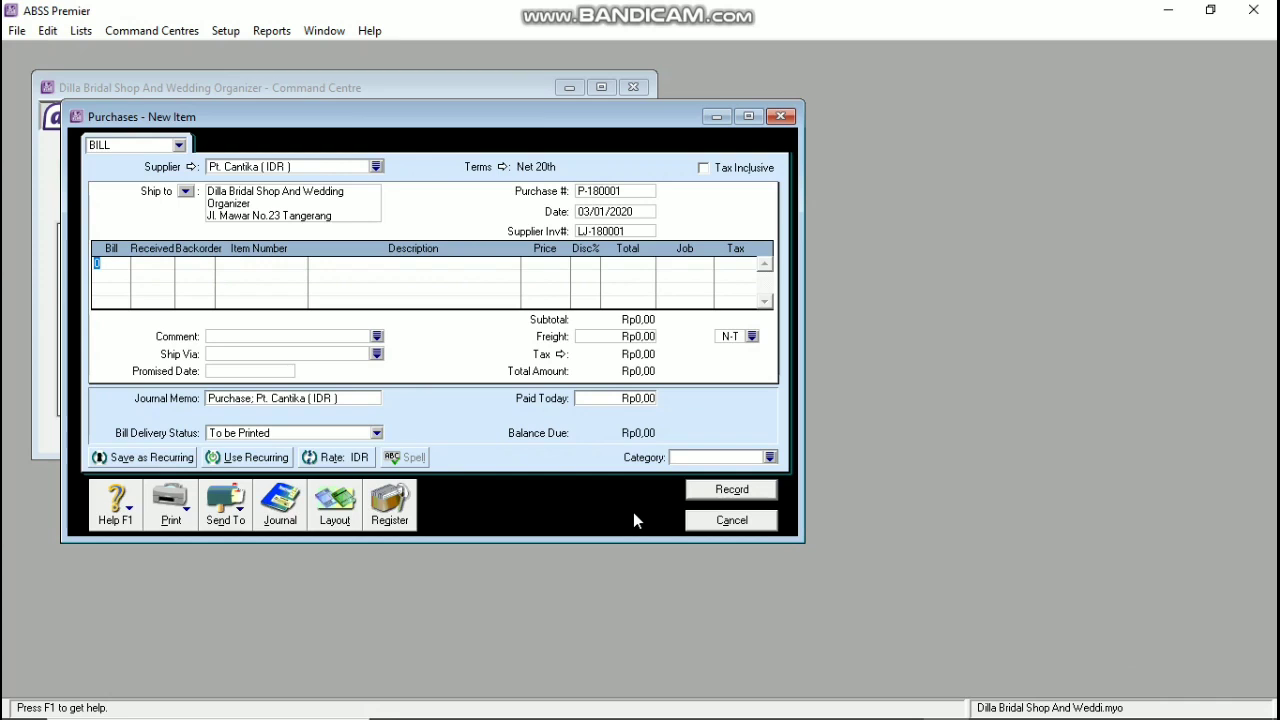
Step: Add a line for 5 GP at 5.600.000 for job DS with VAT
{"action": "type", "text": "5"}
{"action": "key", "text": "Tab"}
{"action": "key", "text": "Tab"}
{"action": "key", "text": "Tab"}
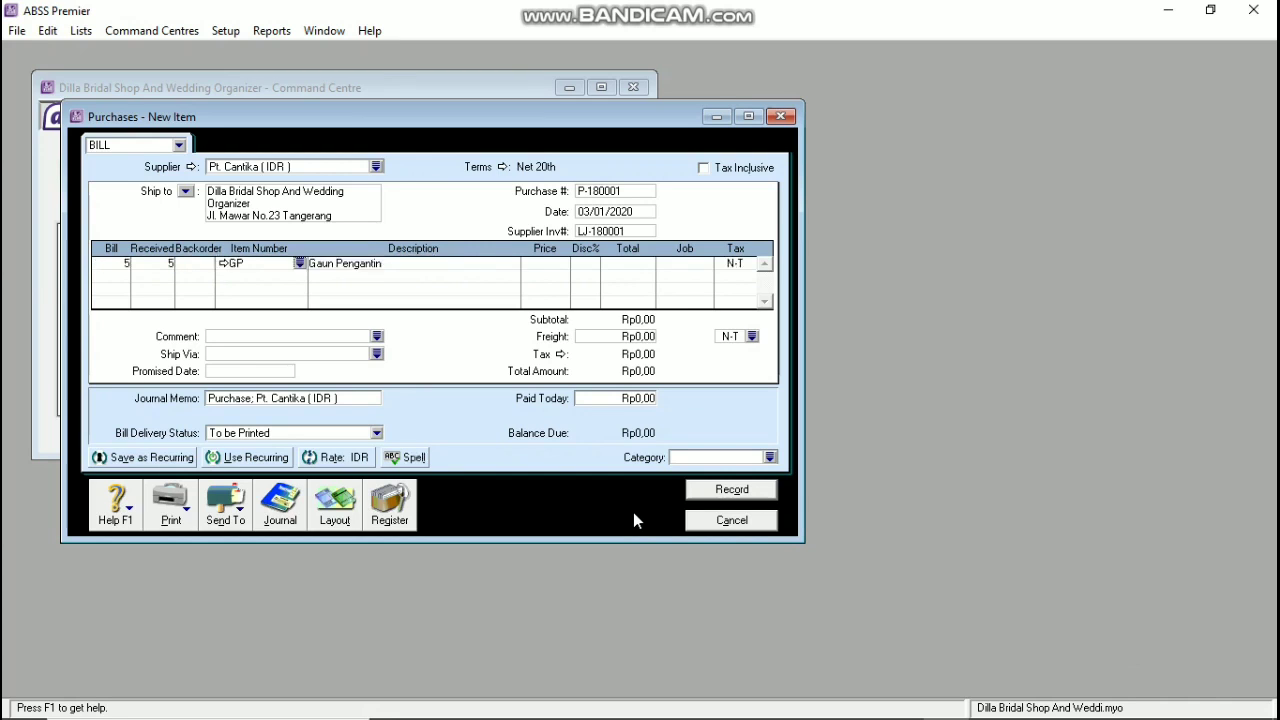
{"action": "key", "text": "Tab"}
{"action": "key", "text": "alt+Tab"}
{"action": "key", "text": "alt+Tab"}
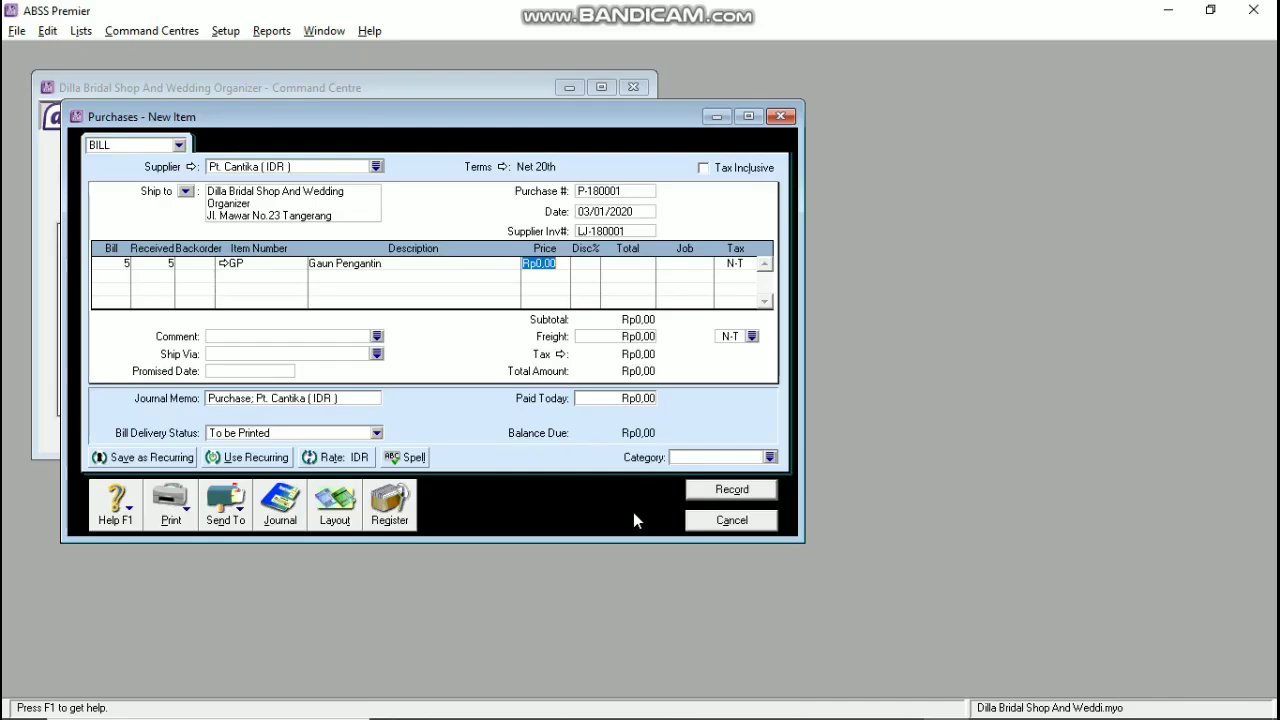
{"action": "type", "text": "5600000"}
{"action": "key", "text": "Tab"}
{"action": "key", "text": "Tab"}
{"action": "key", "text": "Tab"}
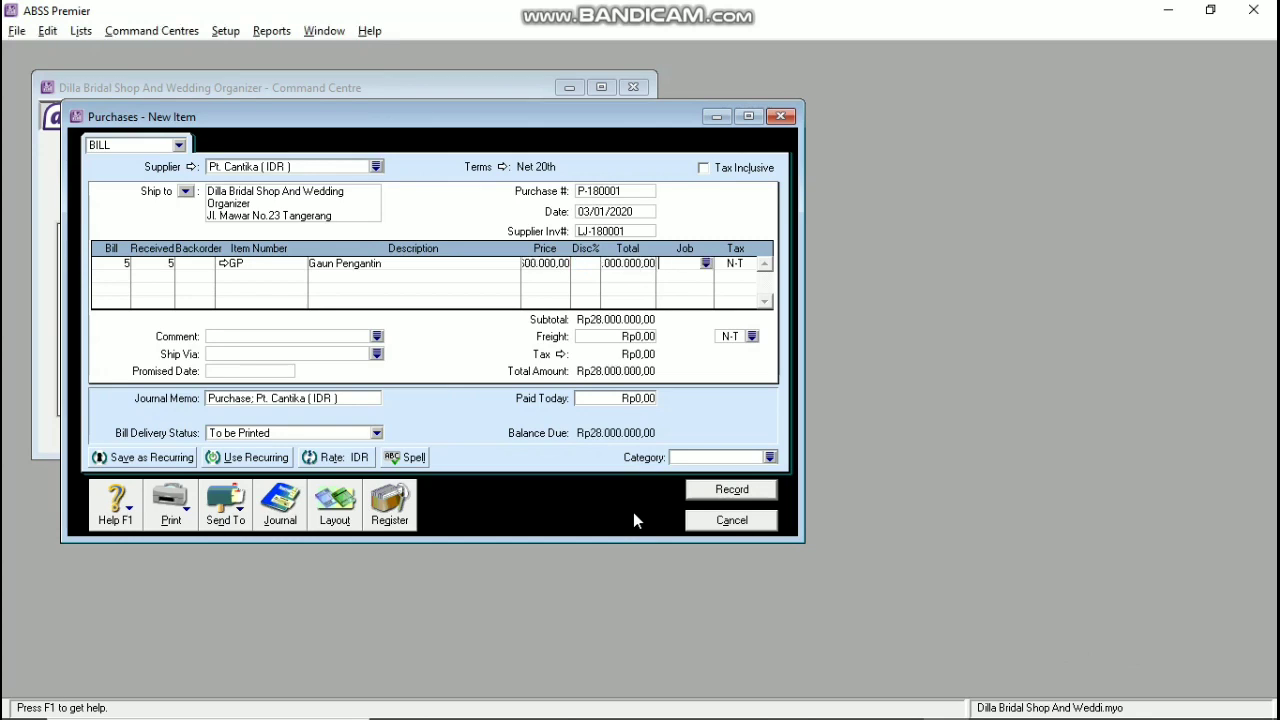
{"action": "type", "text": "DS"}
{"action": "key", "text": "Tab"}
{"action": "type", "text": "VAT"}
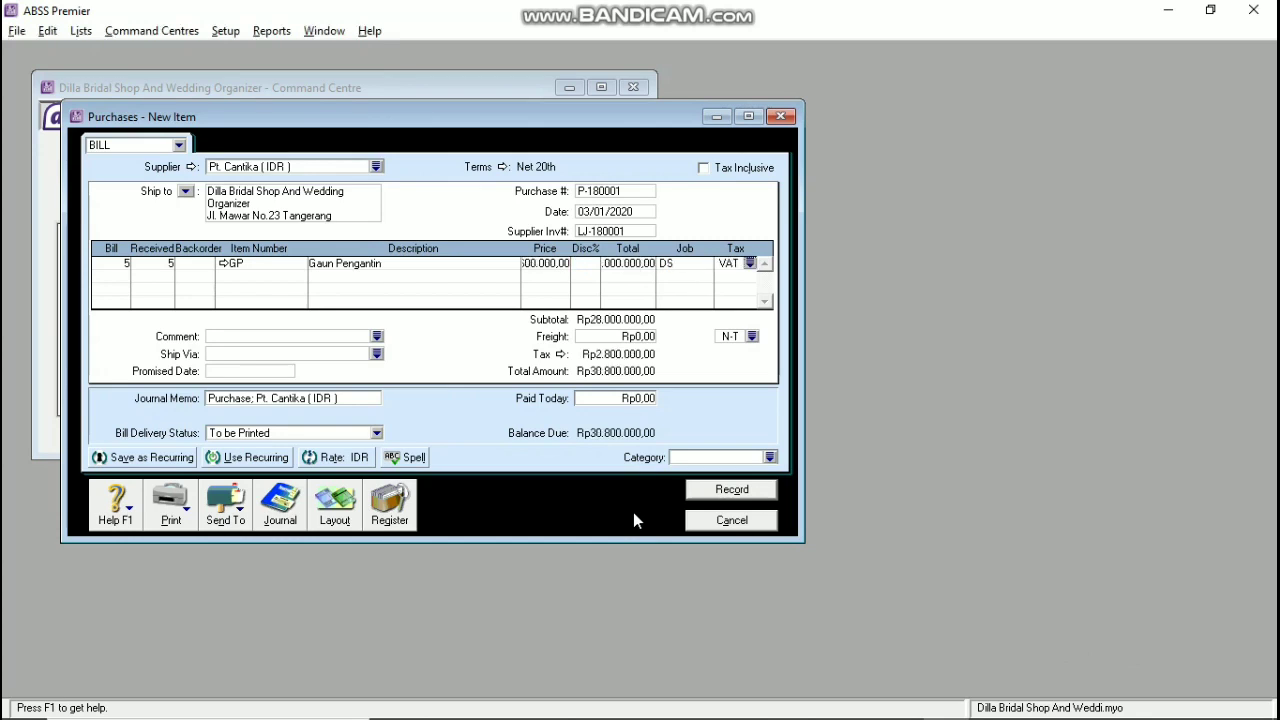
{"action": "key", "text": "Tab"}
{"action": "key", "text": "alt+Tab"}
{"action": "key", "text": "alt+Tab"}
Step: Add 5 SP at 5.400.000 with VAT, and set the bill category to JKT
{"action": "type", "text": "5"}
{"action": "key", "text": "Tab"}
{"action": "key", "text": "Tab"}
{"action": "key", "text": "Tab"}
{"action": "key", "text": "Tab"}
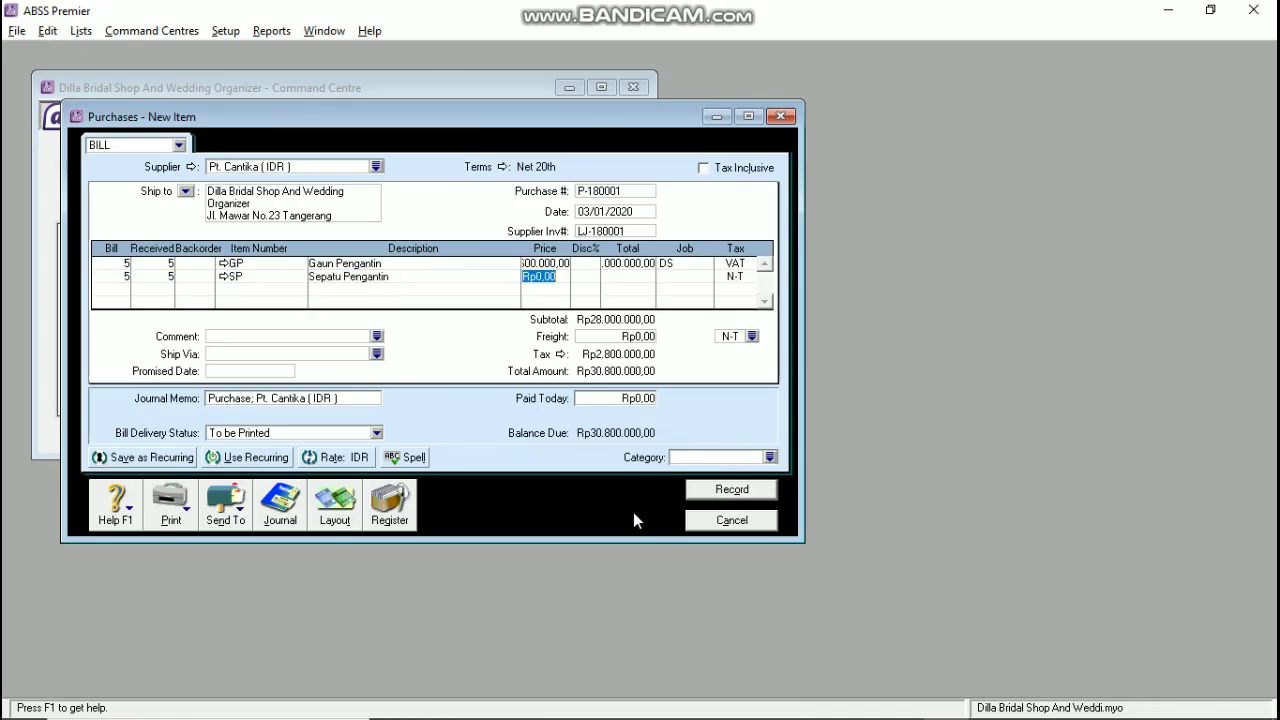
{"action": "key", "text": "alt+Tab"}
{"action": "key", "text": "alt+Tab"}
{"action": "type", "text": "5400000"}
{"action": "key", "text": "Tab"}
{"action": "key", "text": "Tab"}
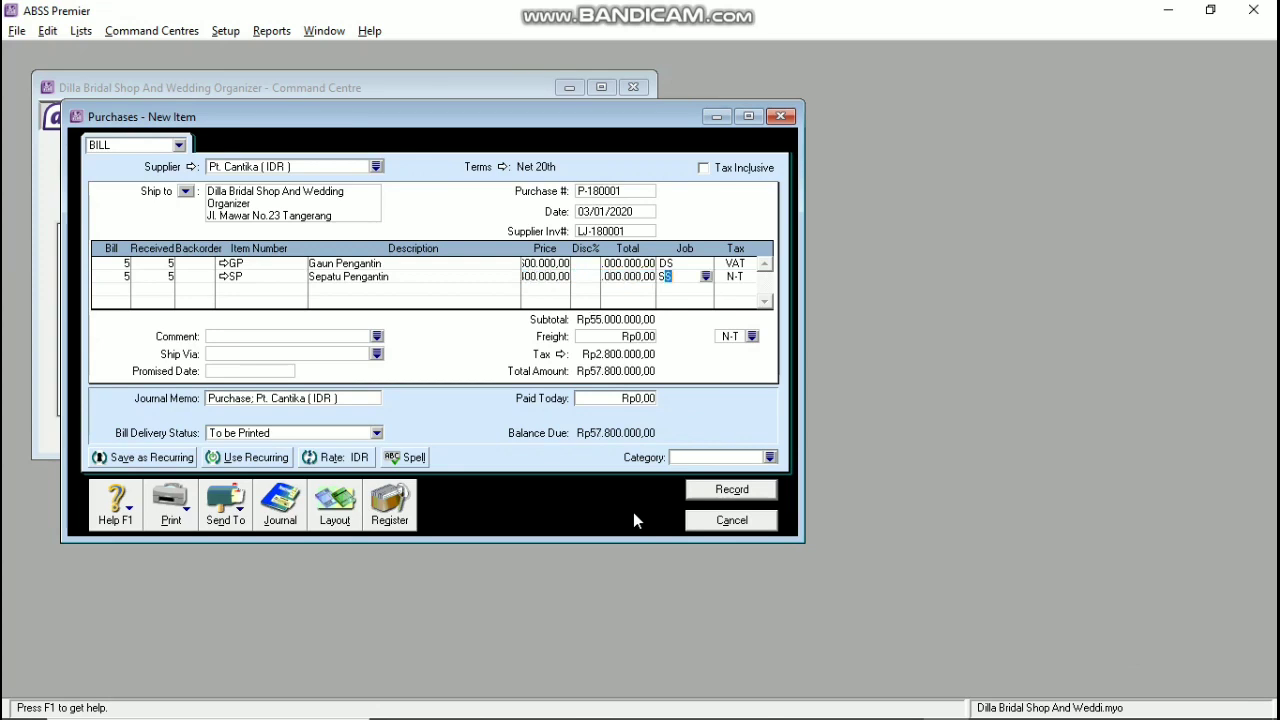
{"action": "key", "text": "Tab"}
{"action": "type", "text": "VAT"}
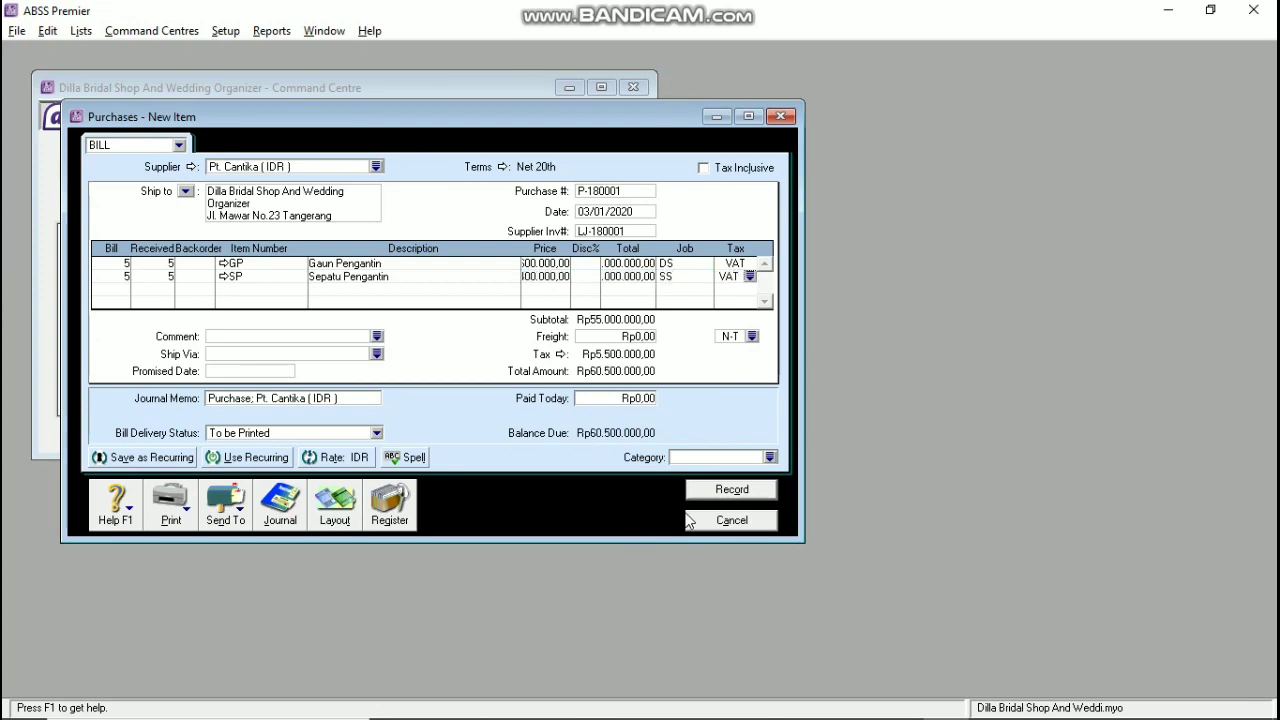
{"action": "left_click", "coordinate": [767, 457]}
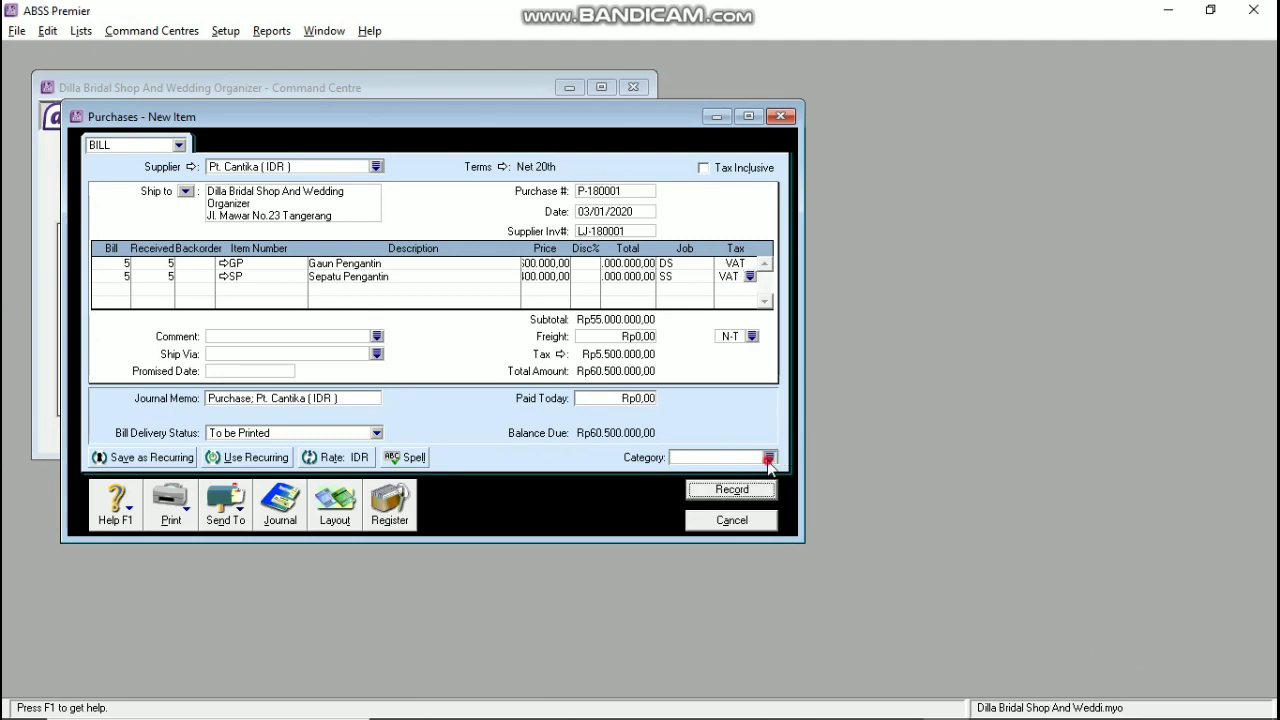
{"action": "left_click", "coordinate": [816, 487]}
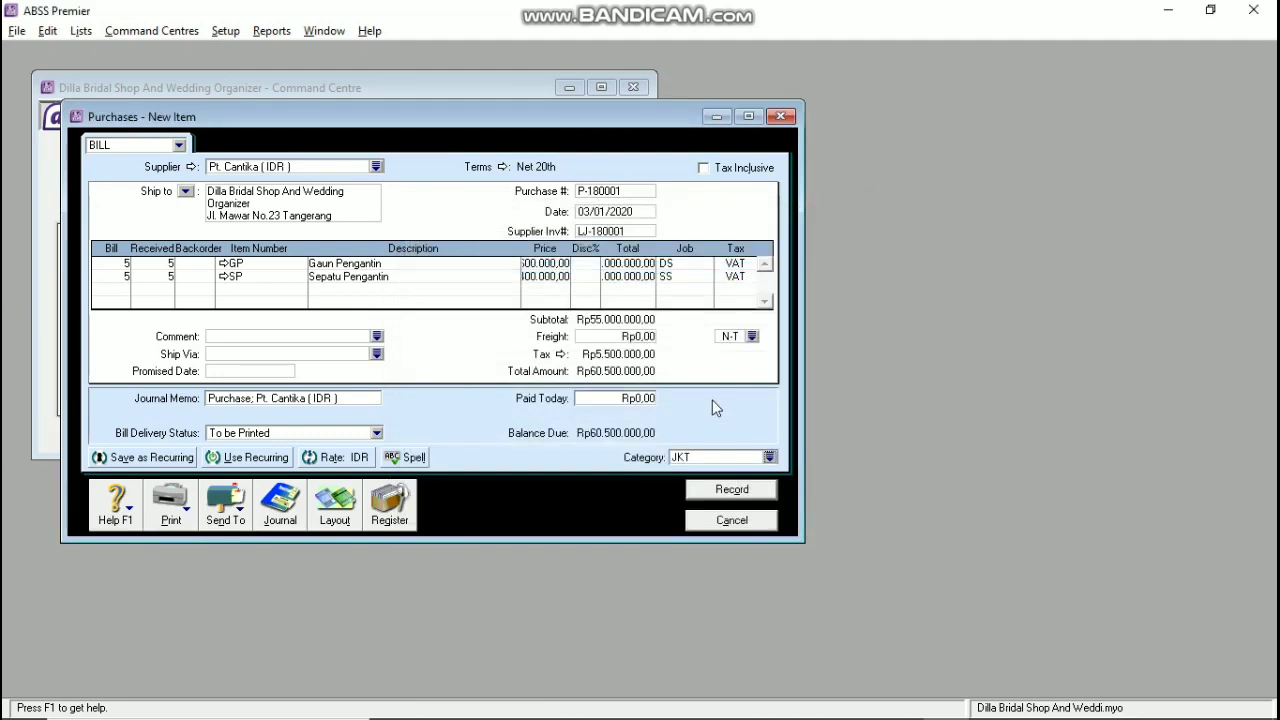
{"action": "key", "text": "alt+Tab"}
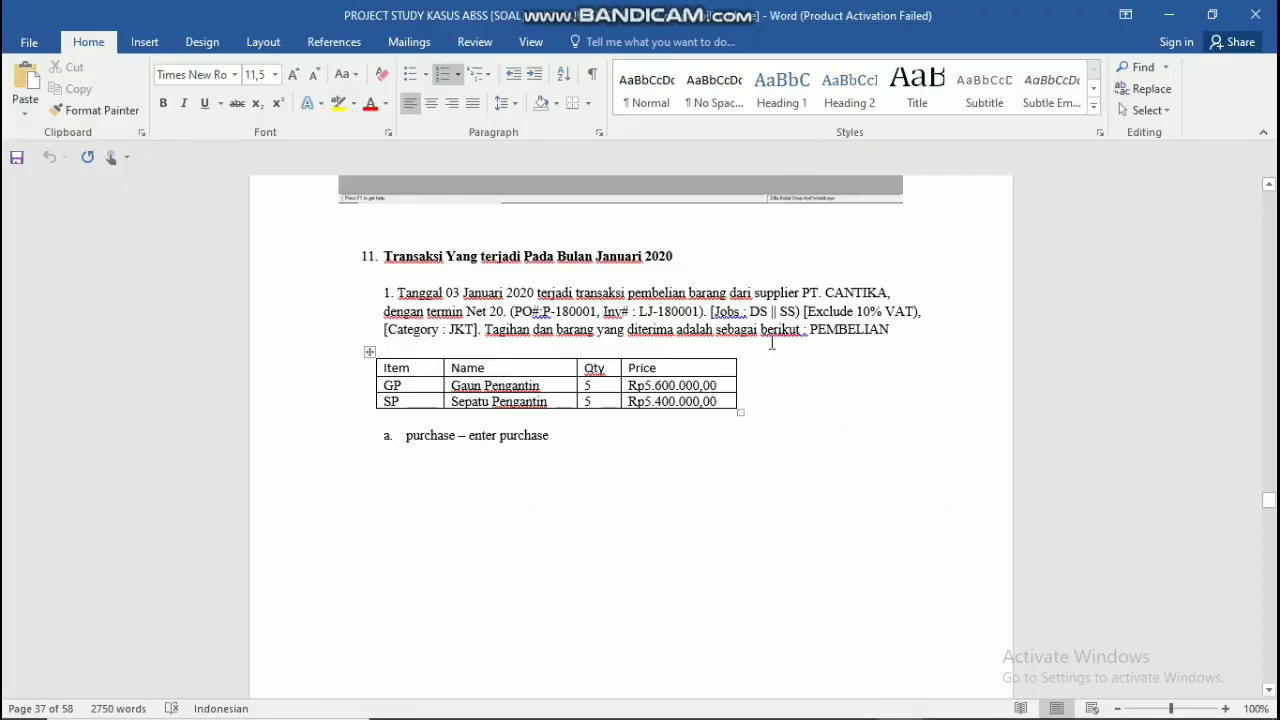
{"action": "key", "text": "alt+Tab"}
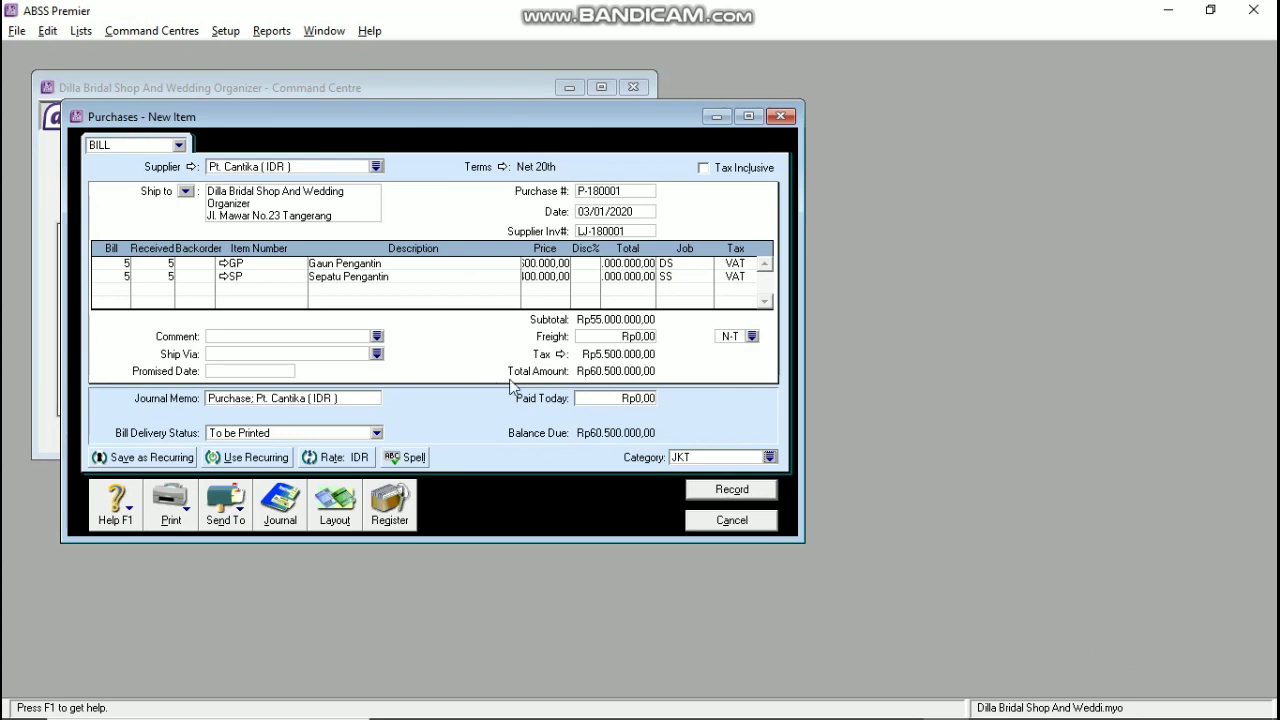
Step: Record the Pt. Cantika bill despite the duplicate purchase number warning
{"action": "left_click", "coordinate": [712, 490]}
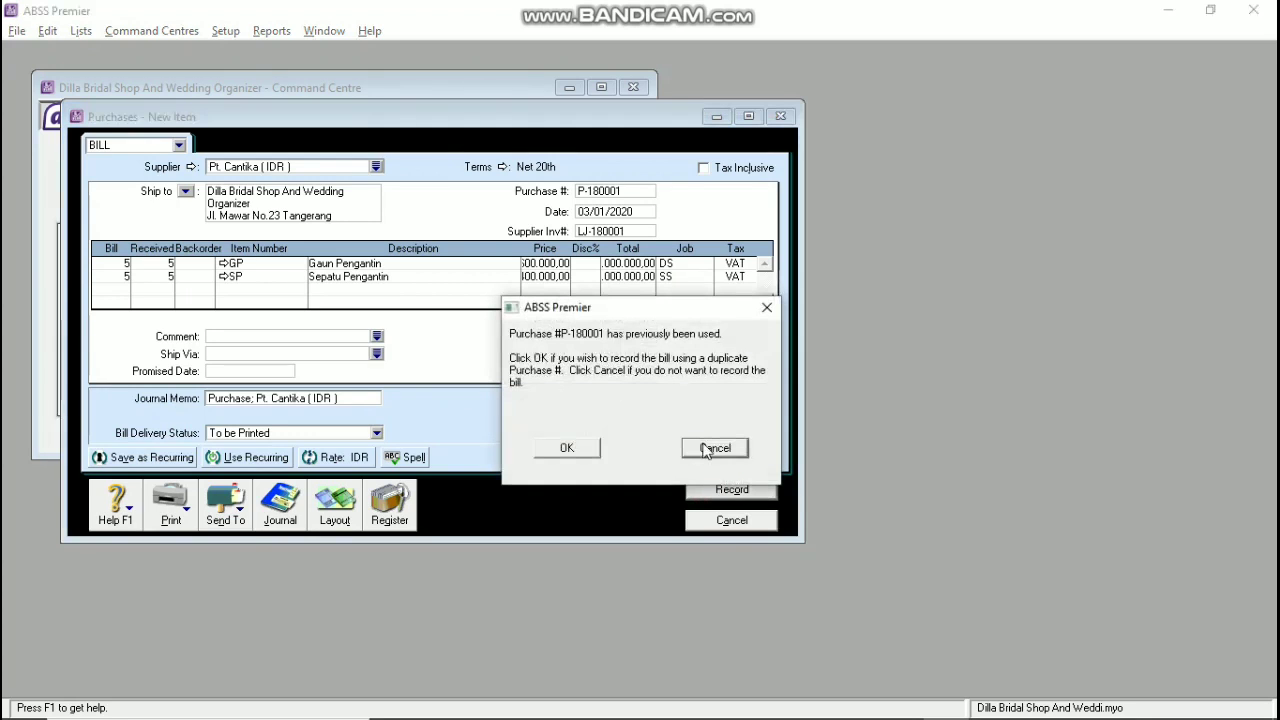
{"action": "left_click", "coordinate": [588, 449]}
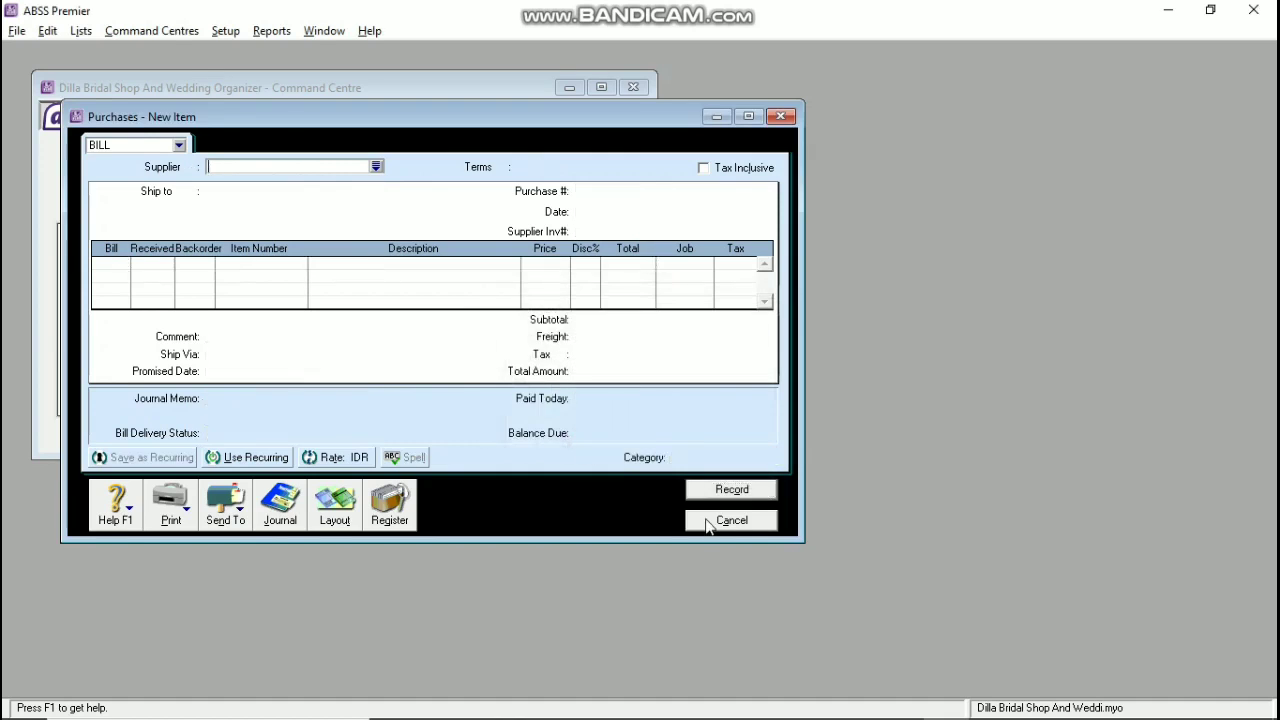
{"action": "left_click", "coordinate": [706, 522]}
Step: Start a new bill from Corp Solusion (SGD) with C.O.D. payment terms
{"action": "left_click", "coordinate": [343, 289]}
{"action": "left_click", "coordinate": [376, 166]}
{"action": "left_click", "coordinate": [814, 484]}
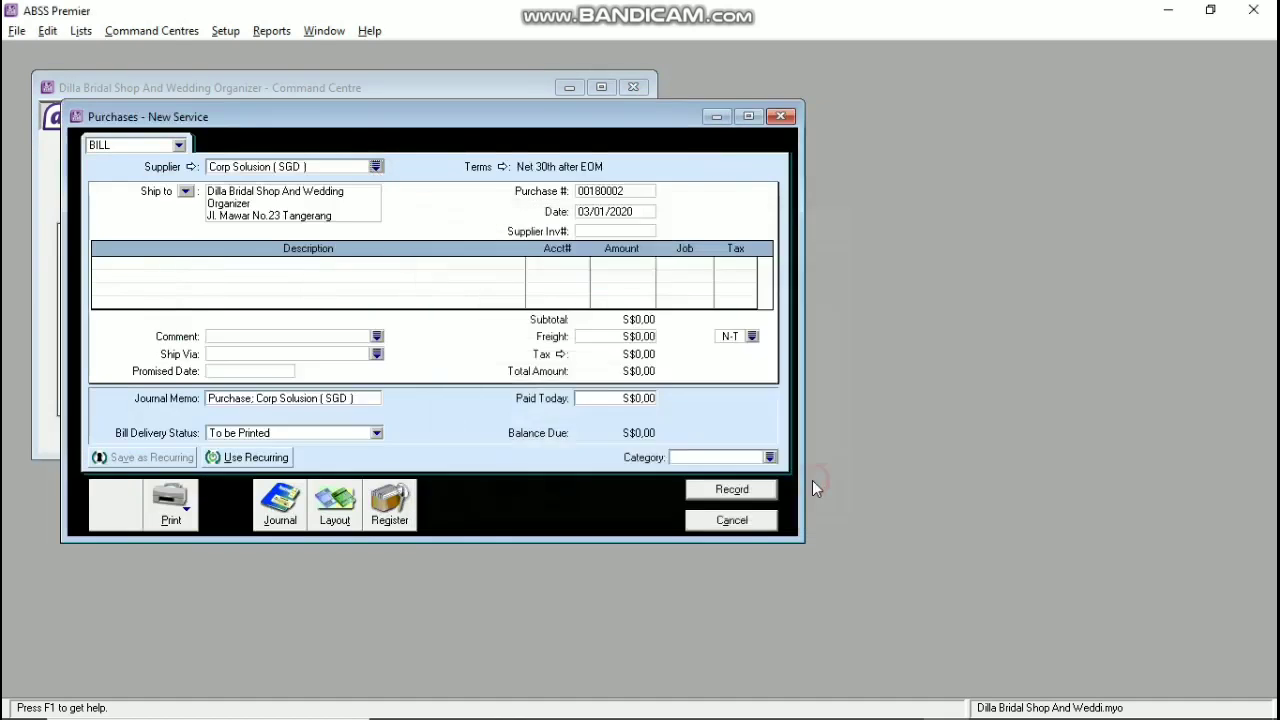
{"action": "left_click", "coordinate": [503, 167]}
{"action": "left_click", "coordinate": [812, 250]}
{"action": "left_click", "coordinate": [705, 265]}
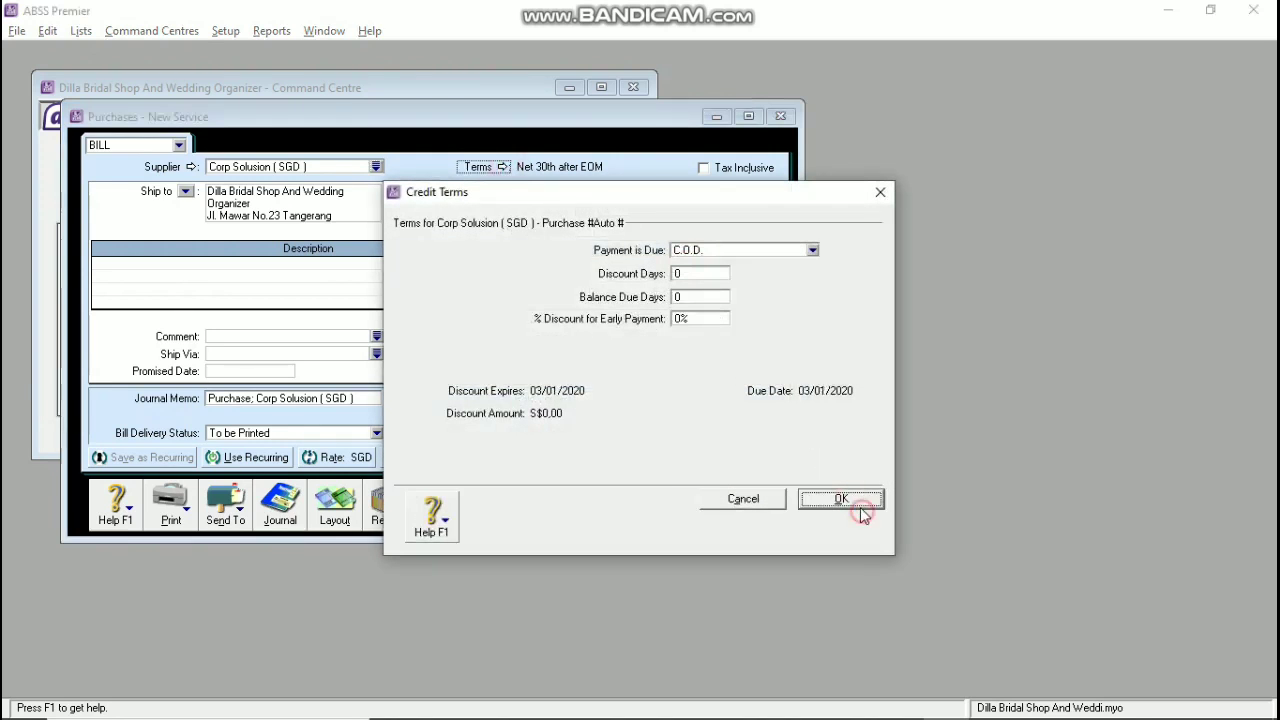
{"action": "left_click", "coordinate": [841, 498]}
{"action": "left_click", "coordinate": [585, 194]}
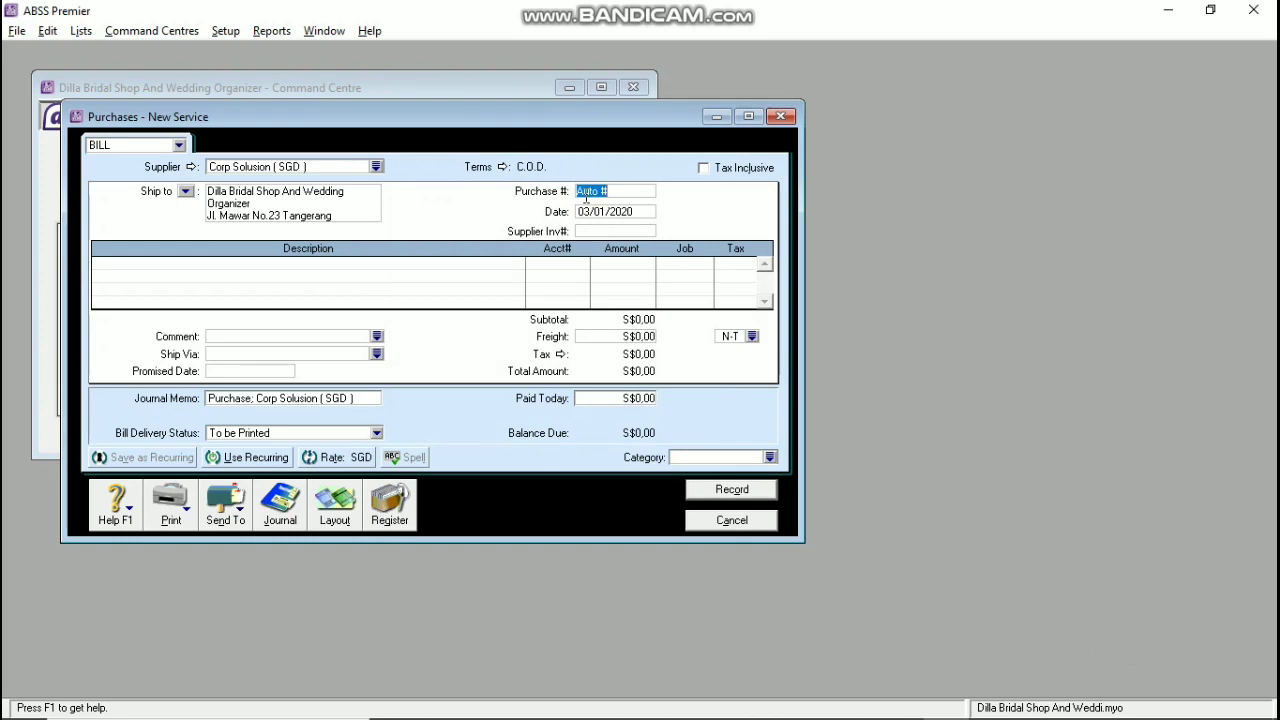
Step: Enter purchase number P-180002 and date 04/01/2020 on the Corp Solusion bill
{"action": "type", "text": "P-180002"}
{"action": "key", "text": "Tab"}
{"action": "type", "text": "04"}
{"action": "type", "text": "/01/2020"}
{"action": "type", "text": "CS-18001"}
{"action": "key", "text": "Tab"}
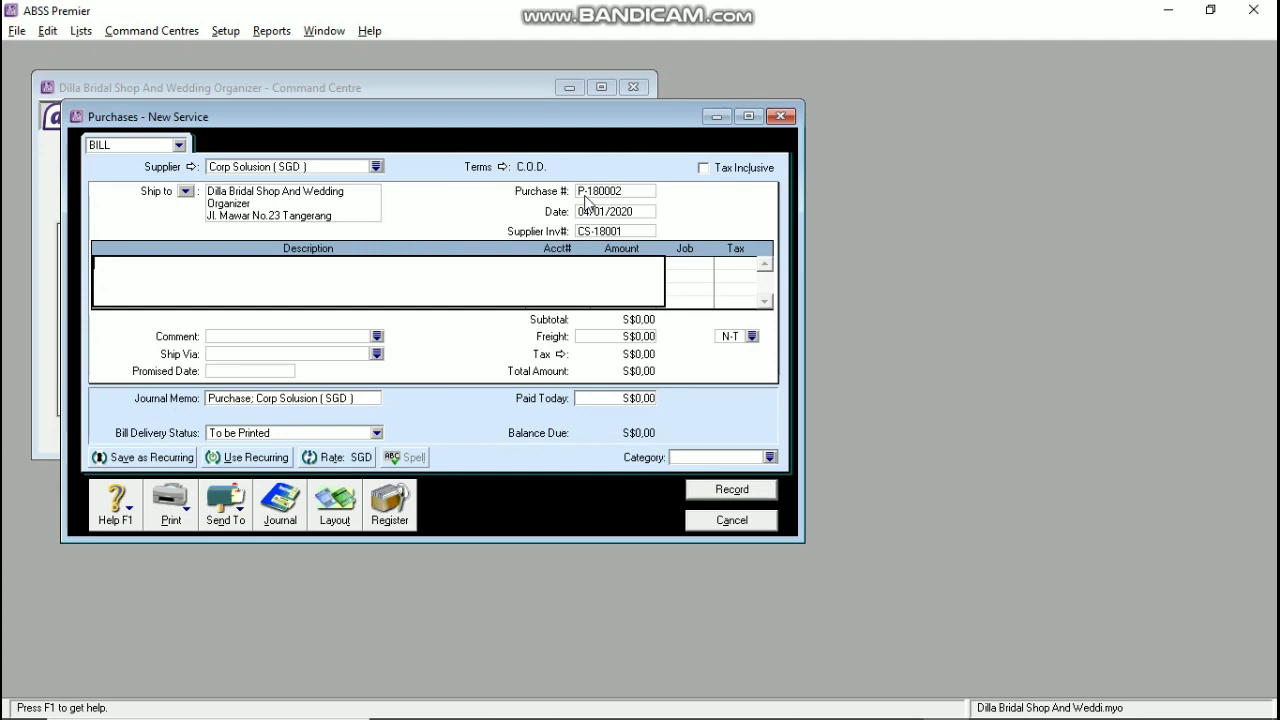
{"action": "type", "text": "corp solusion"}
{"action": "key", "text": "alt+Tab"}
{"action": "scroll", "coordinate": [478, 343], "scroll_direction": "down", "scroll_amount": 15}
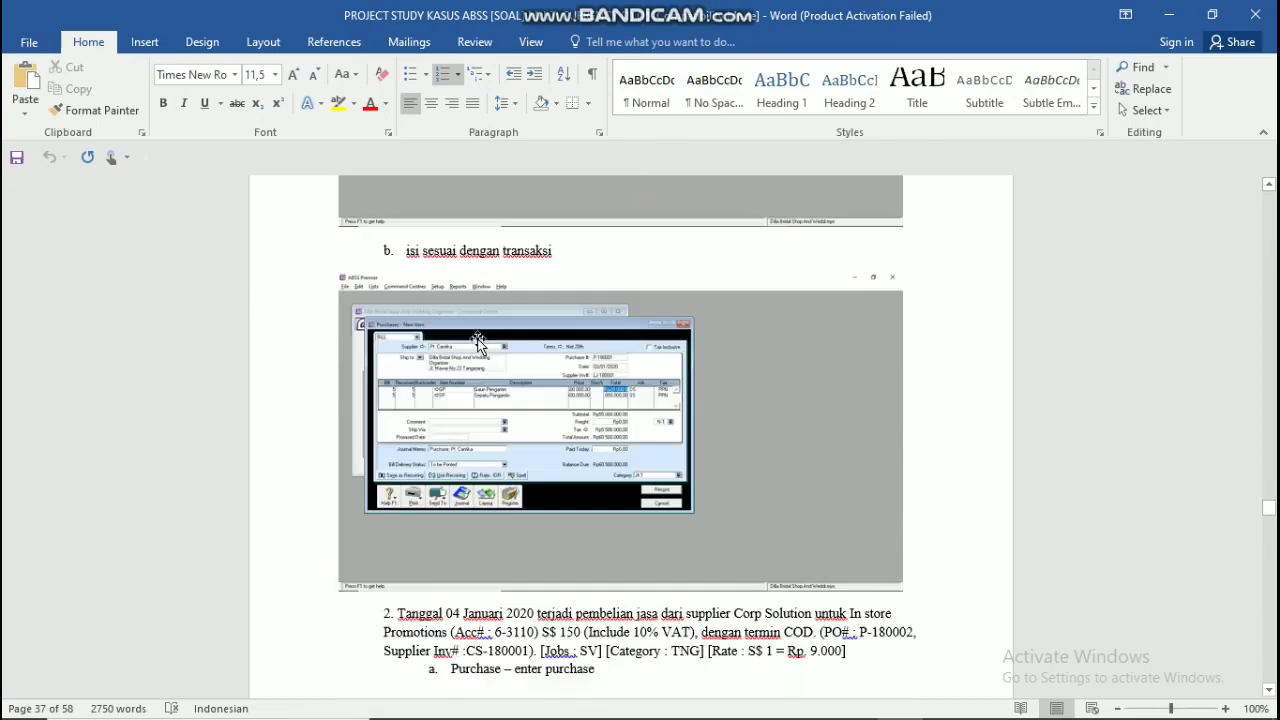
{"action": "key", "text": "alt+Tab"}
Step: Add an in-store promotion line on account 6-3110 In-store Promotions for S$150
{"action": "type", "text": "in"}
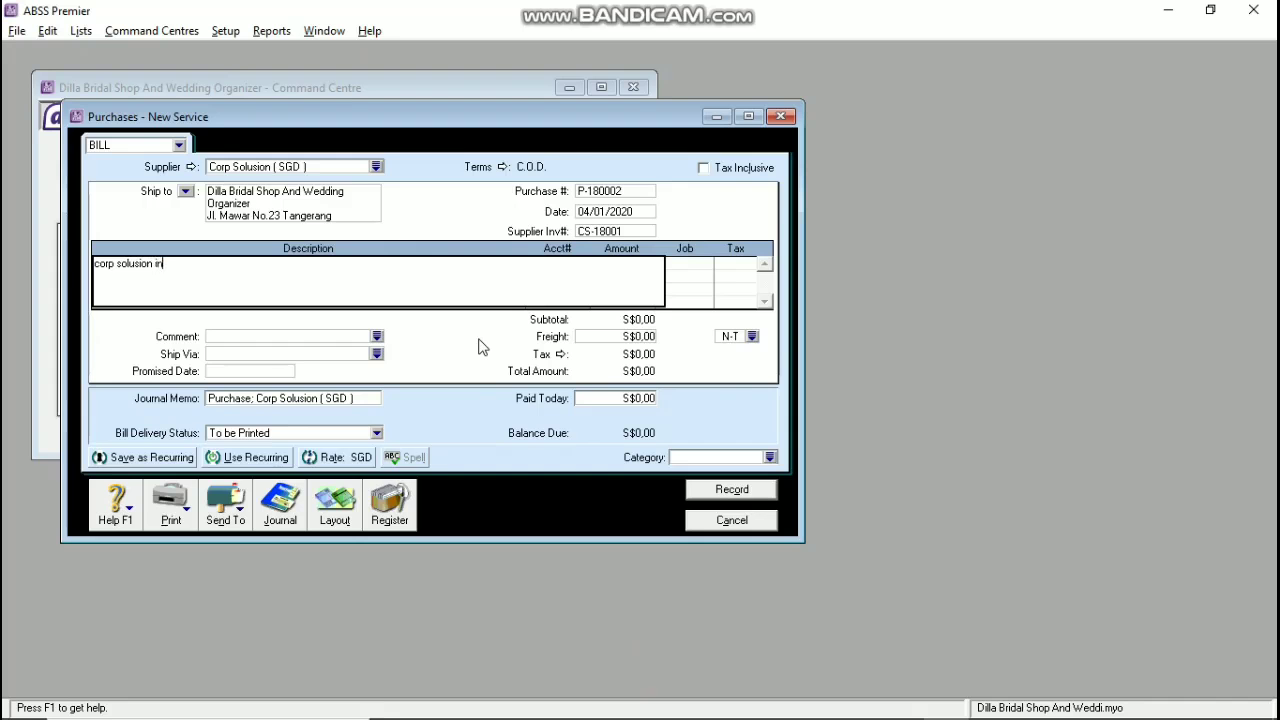
{"action": "type", "text": " stroe promotion"}
{"action": "key", "text": "Tab"}
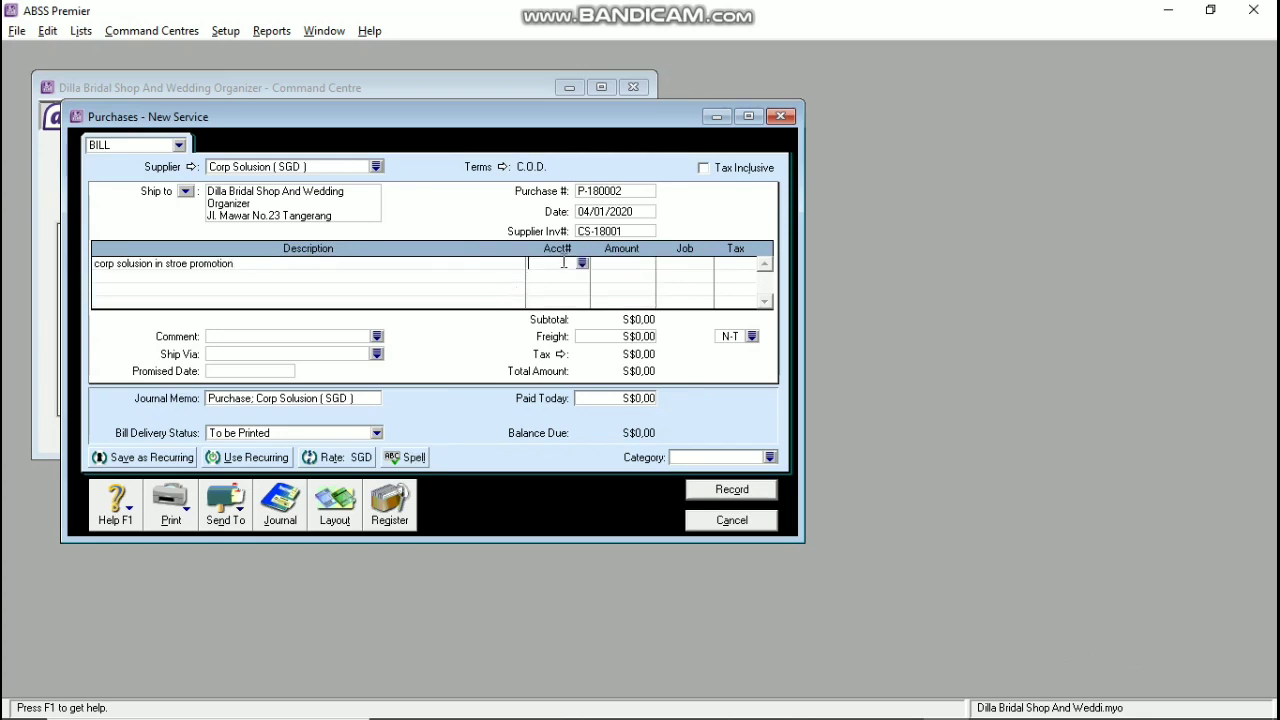
{"action": "left_click", "coordinate": [582, 276]}
{"action": "type", "text": "6"}
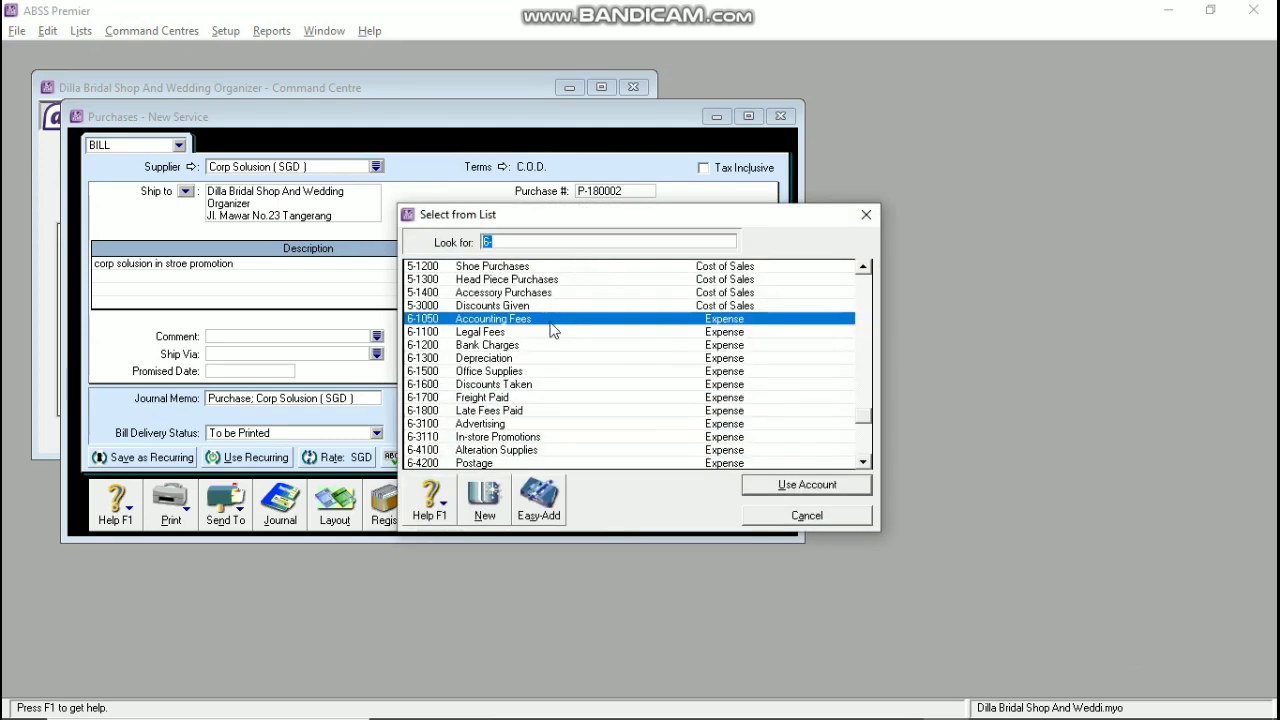
{"action": "left_click", "coordinate": [486, 437]}
{"action": "left_click", "coordinate": [806, 485]}
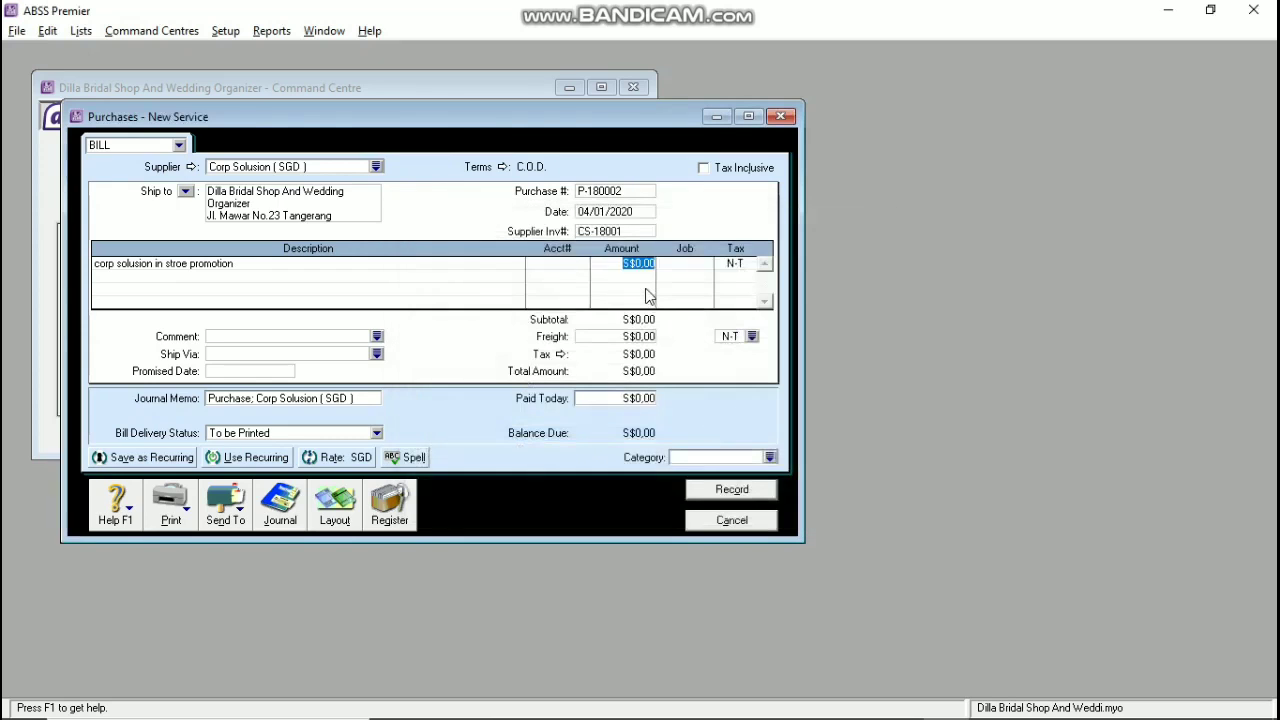
{"action": "type", "text": "150"}
{"action": "key", "text": "Tab"}
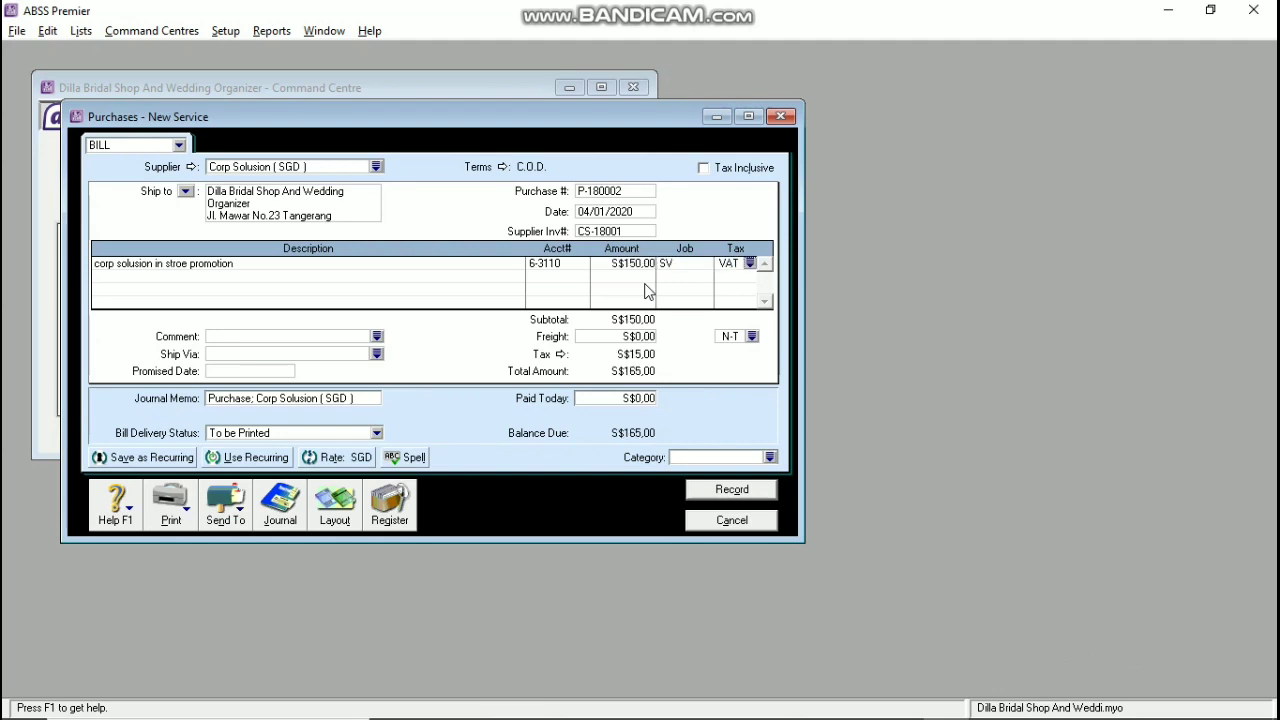
Step: Set the SGD transaction exchange rate to 1 and record the Corp Solusion bill
{"action": "left_click", "coordinate": [335, 457]}
{"action": "type", "text": "1"}
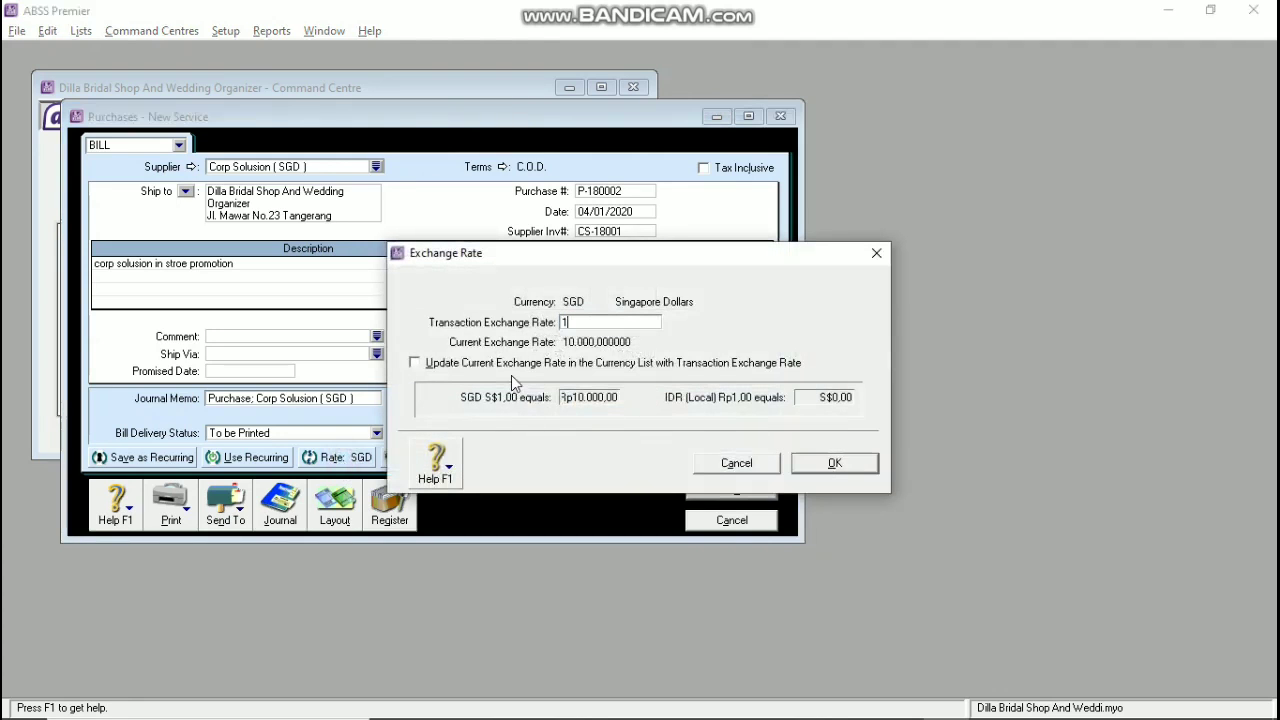
{"action": "key", "text": "Tab"}
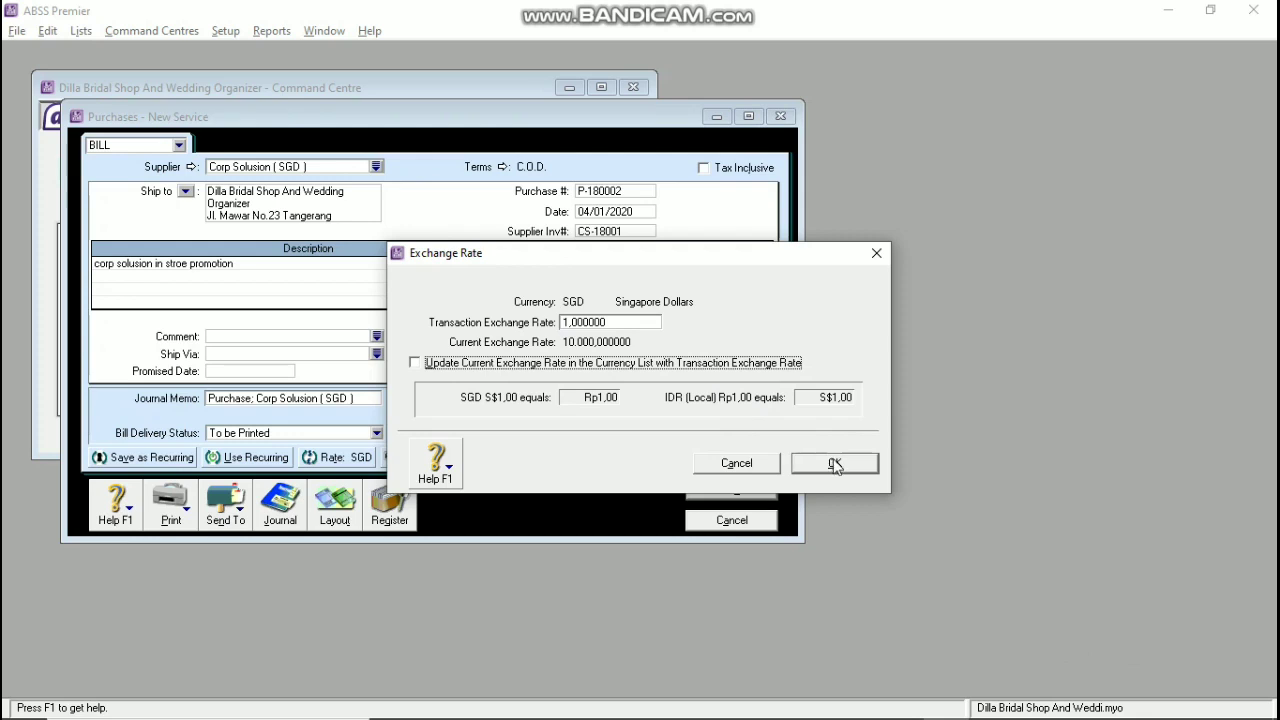
{"action": "left_click", "coordinate": [835, 463]}
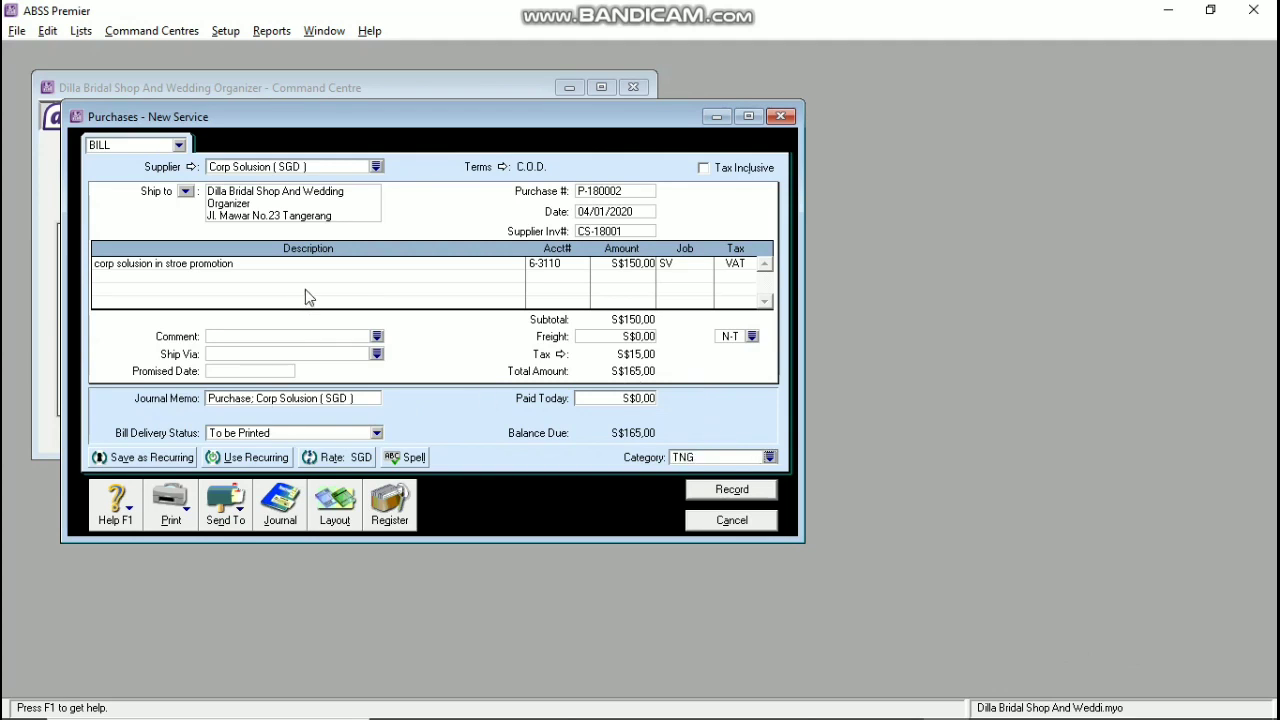
{"action": "left_click", "coordinate": [706, 497]}
{"action": "left_click", "coordinate": [568, 455]}
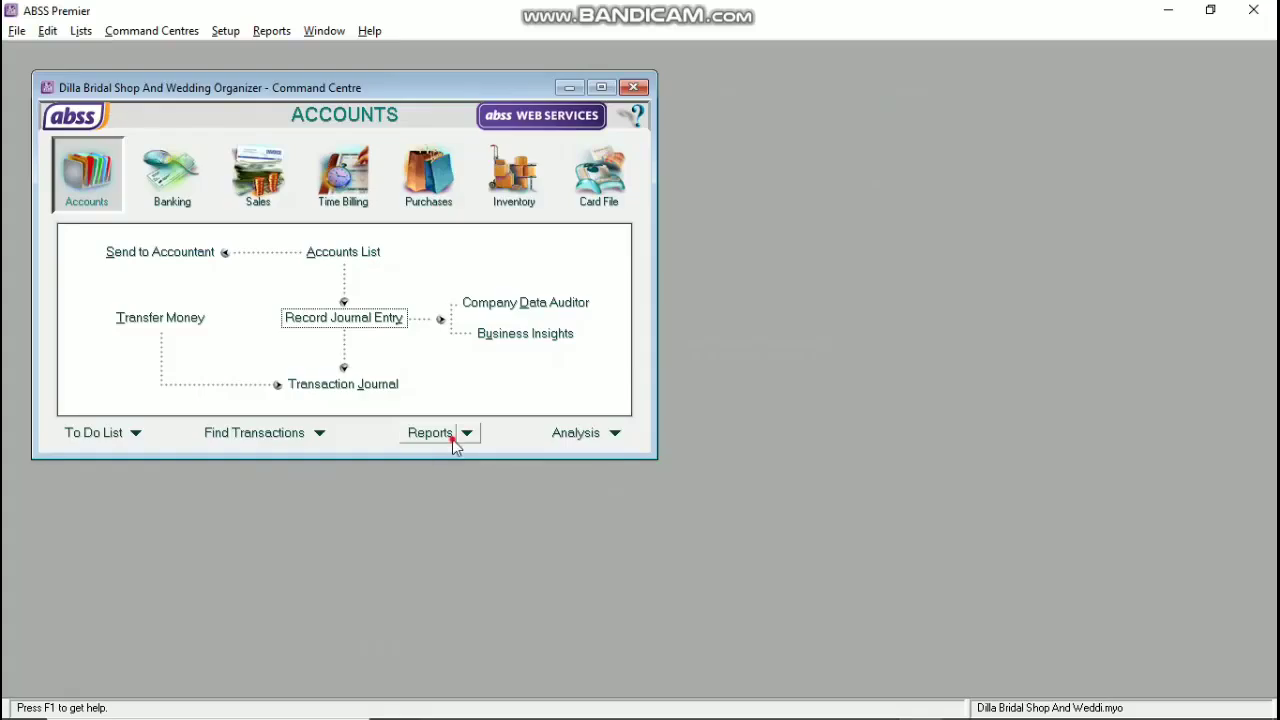
{"action": "left_click", "coordinate": [452, 439]}
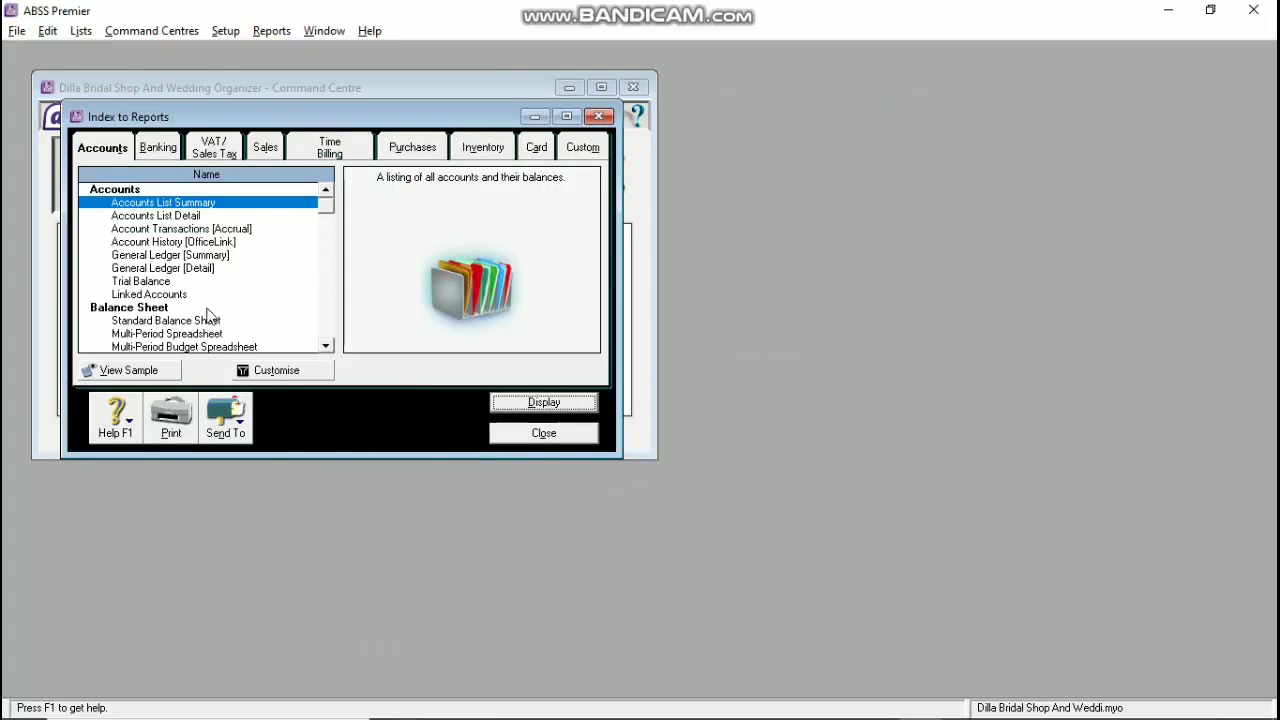
Step: Display the Income Statement [Accrual] for the period January to January 2020
{"action": "scroll", "coordinate": [208, 316], "scroll_direction": "down", "scroll_amount": 3}
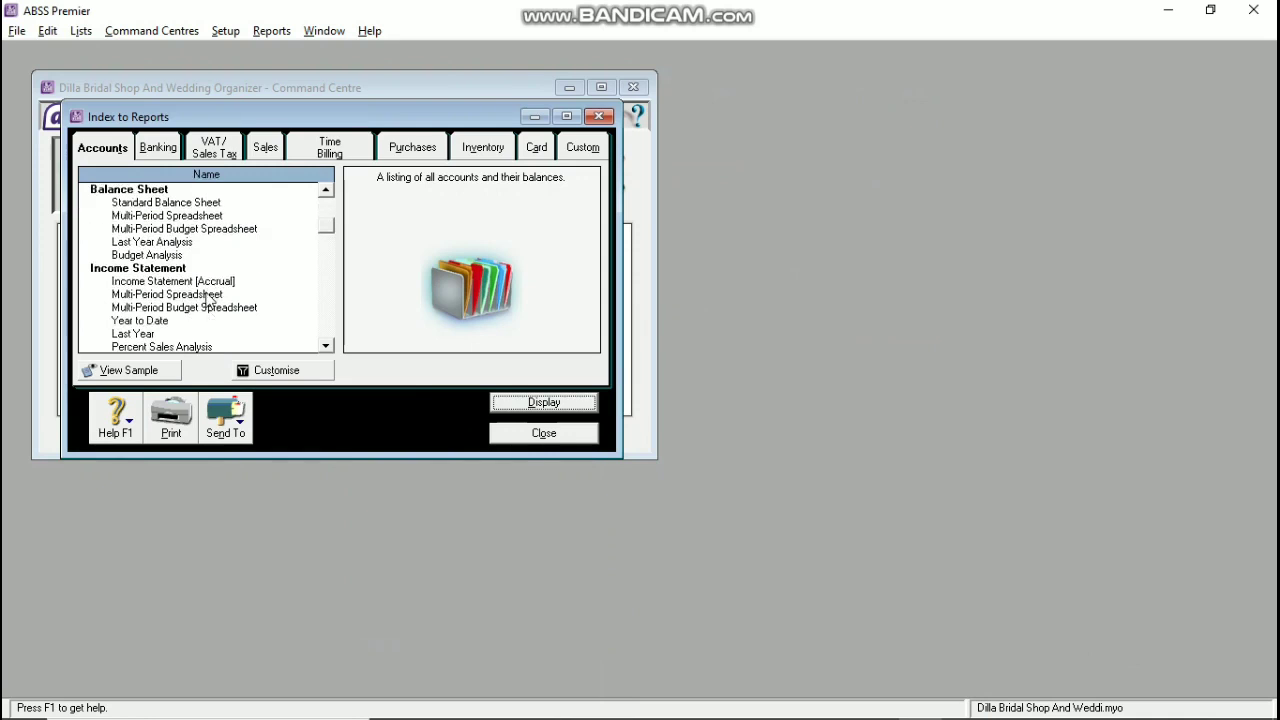
{"action": "double_click", "coordinate": [208, 283]}
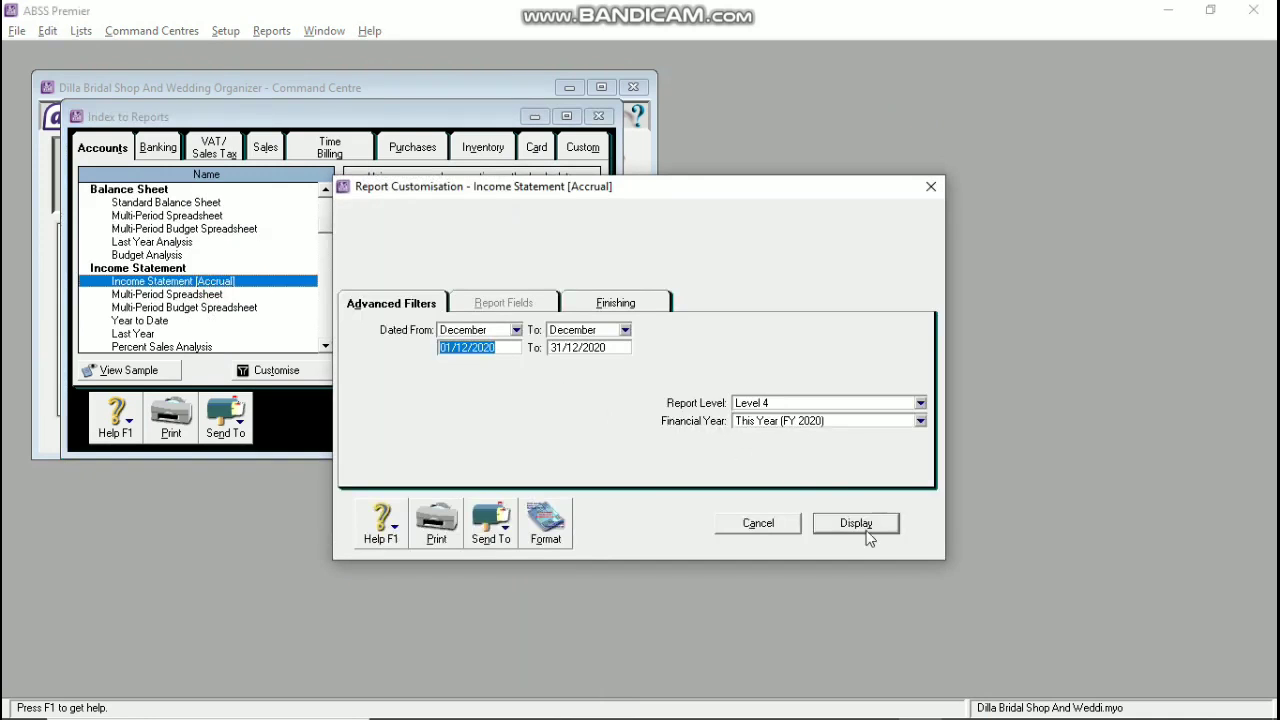
{"action": "left_click", "coordinate": [515, 330]}
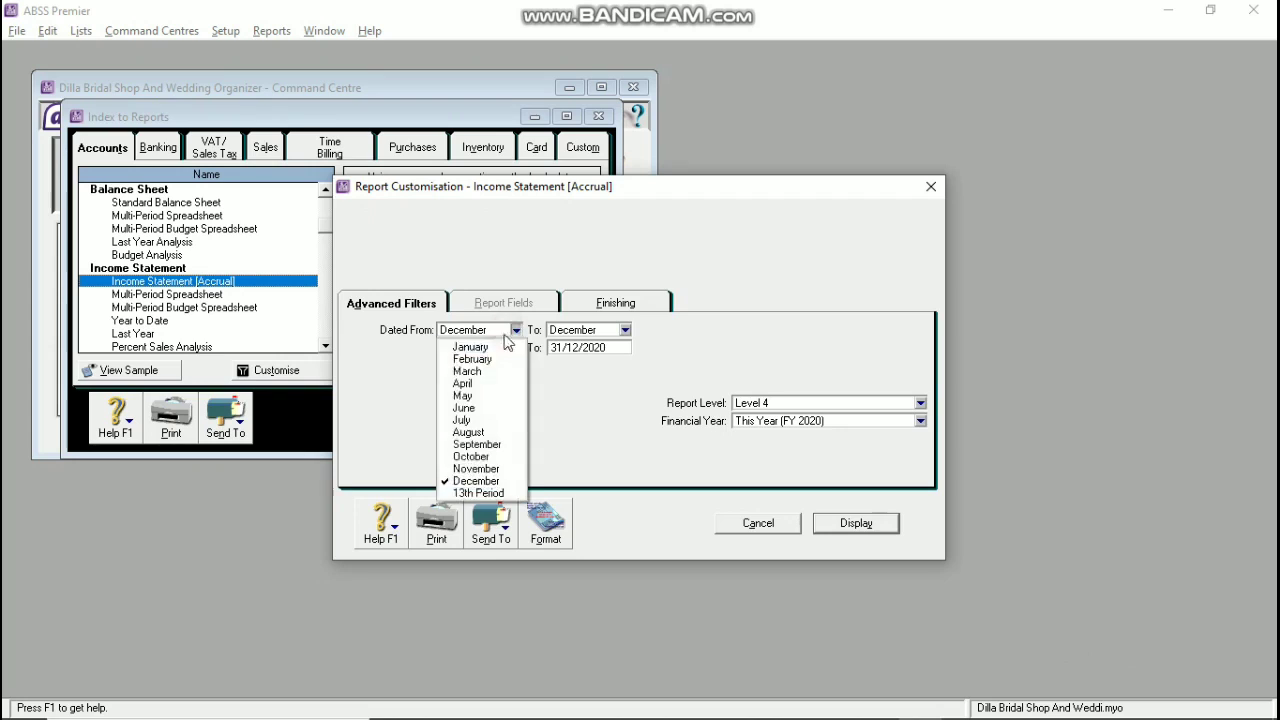
{"action": "left_click", "coordinate": [475, 343]}
{"action": "left_click", "coordinate": [595, 330]}
{"action": "left_click", "coordinate": [585, 343]}
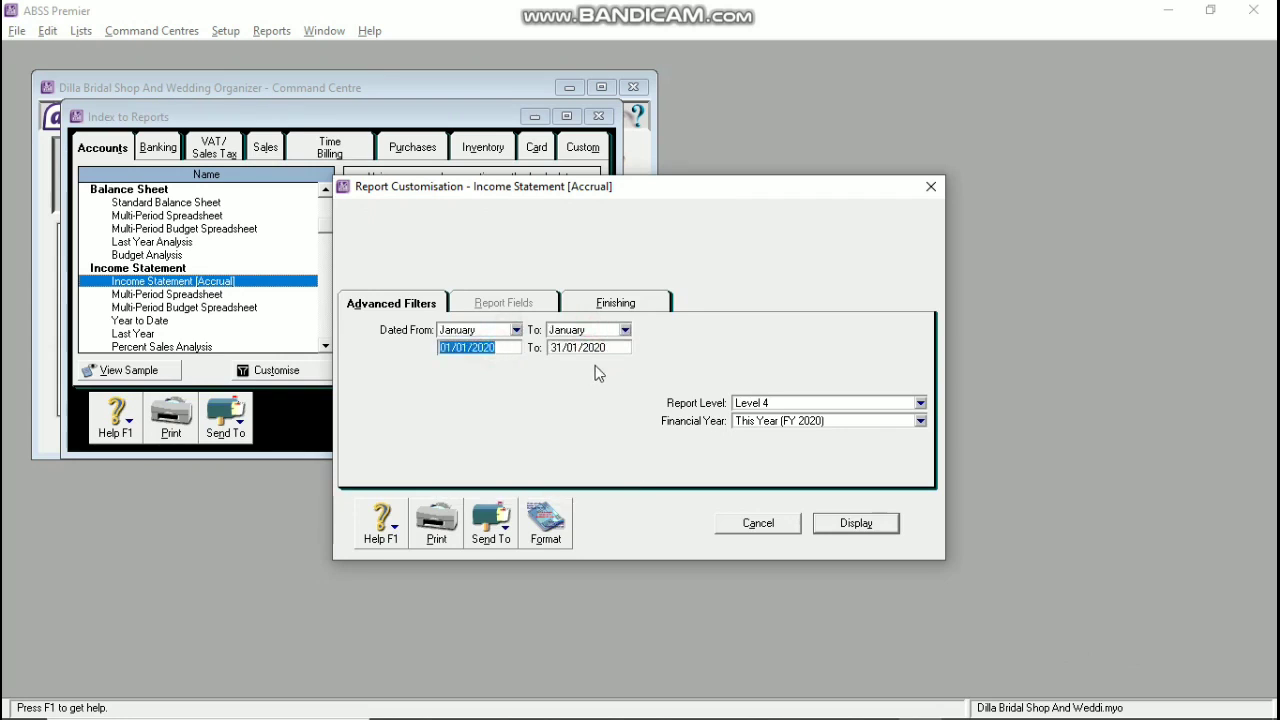
{"action": "left_click", "coordinate": [845, 526]}
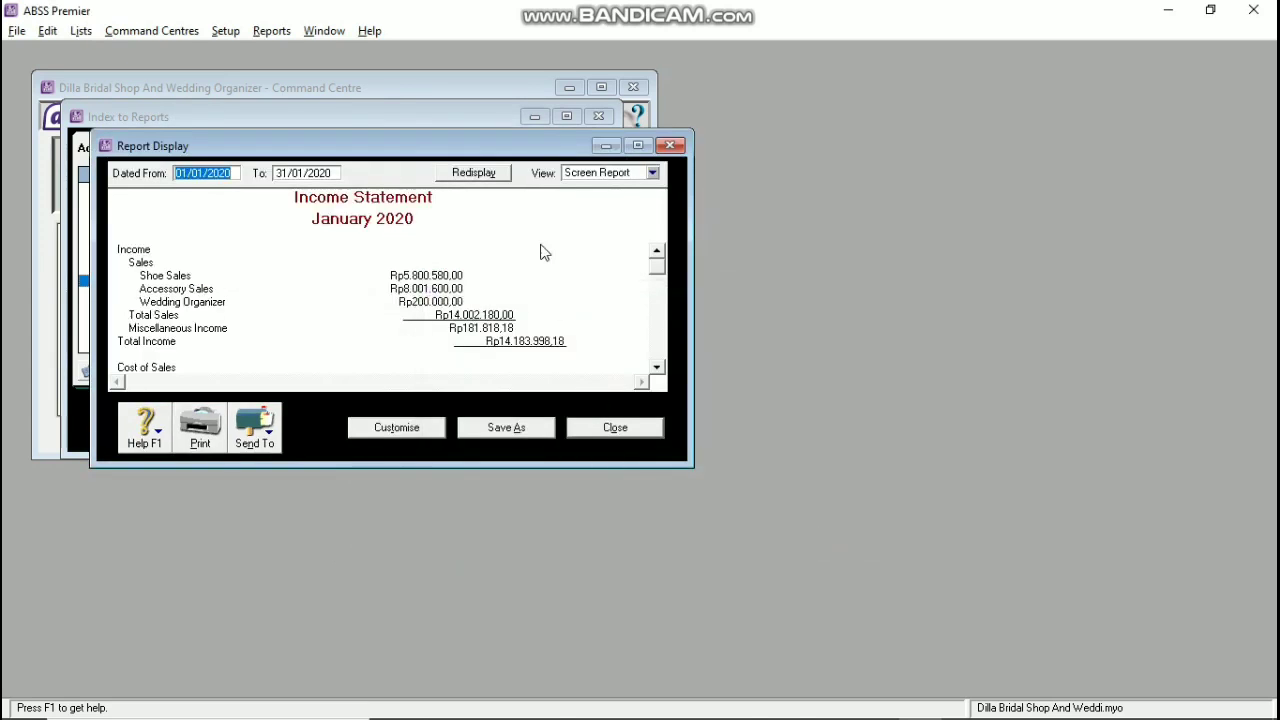
Step: Save the income statement as a PDF on drive D and close the report
{"action": "left_click", "coordinate": [265, 425]}
{"action": "left_click", "coordinate": [261, 496]}
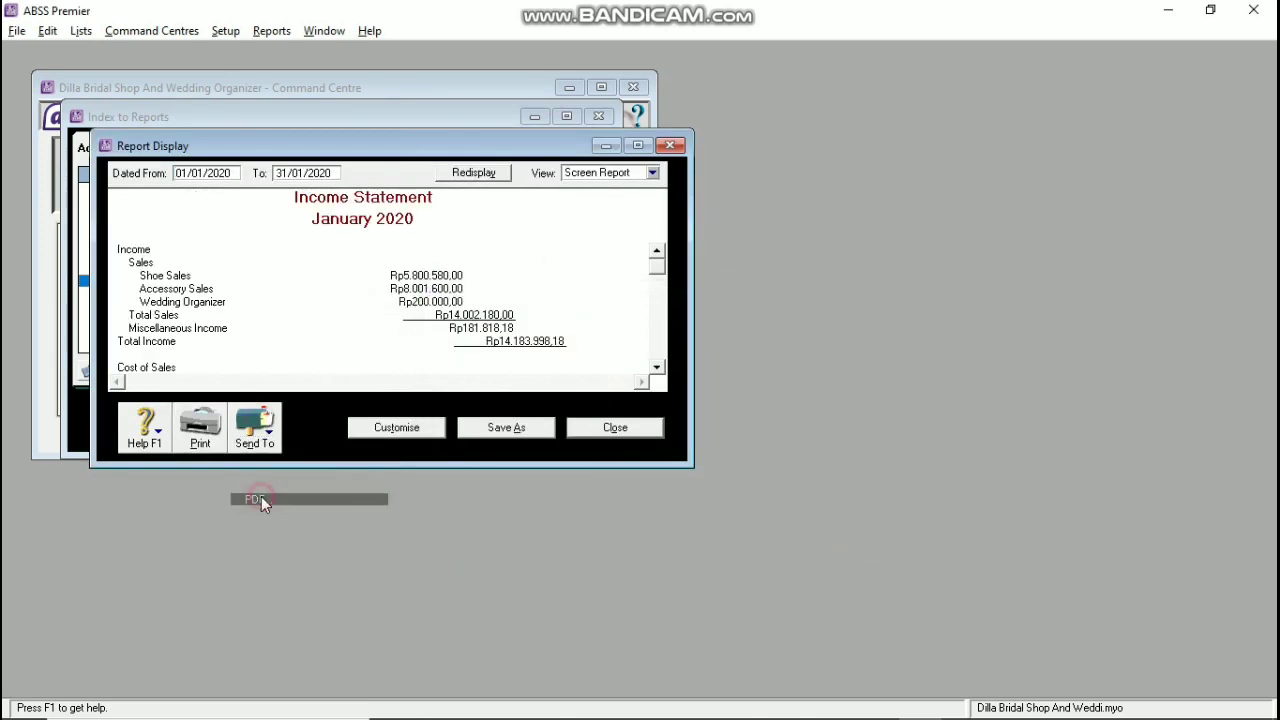
{"action": "left_click", "coordinate": [95, 359]}
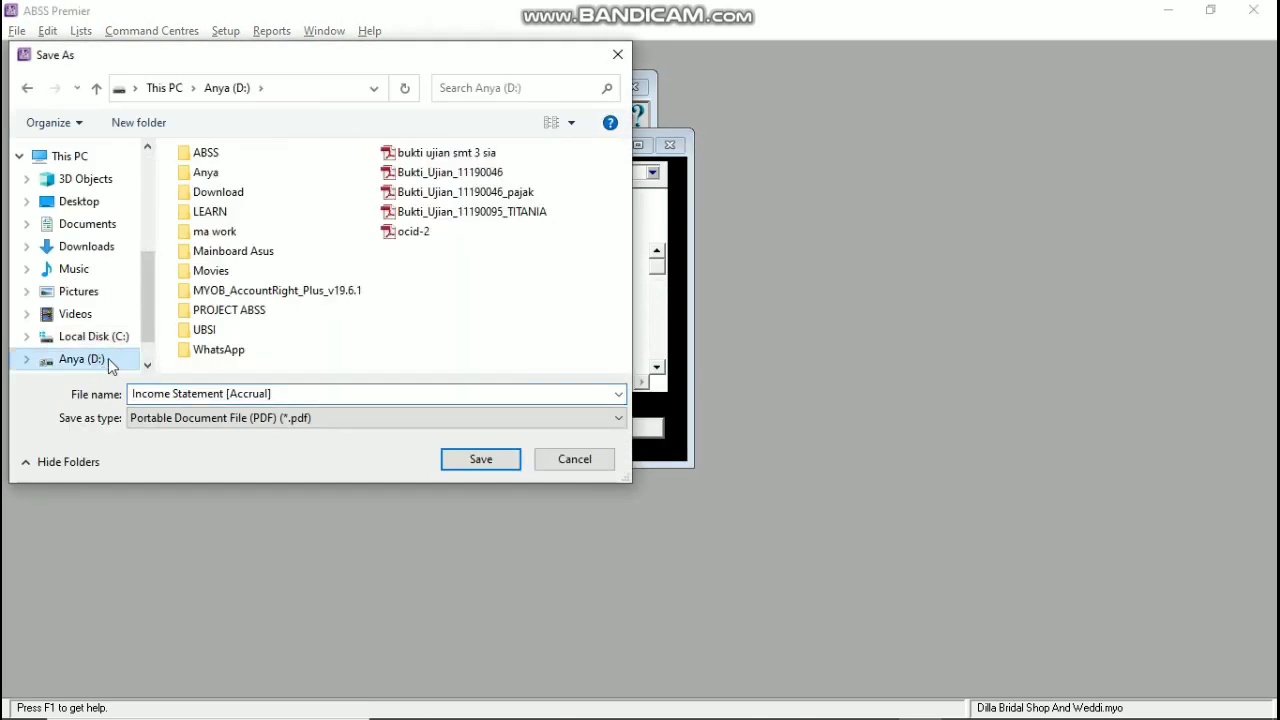
{"action": "left_click", "coordinate": [474, 462]}
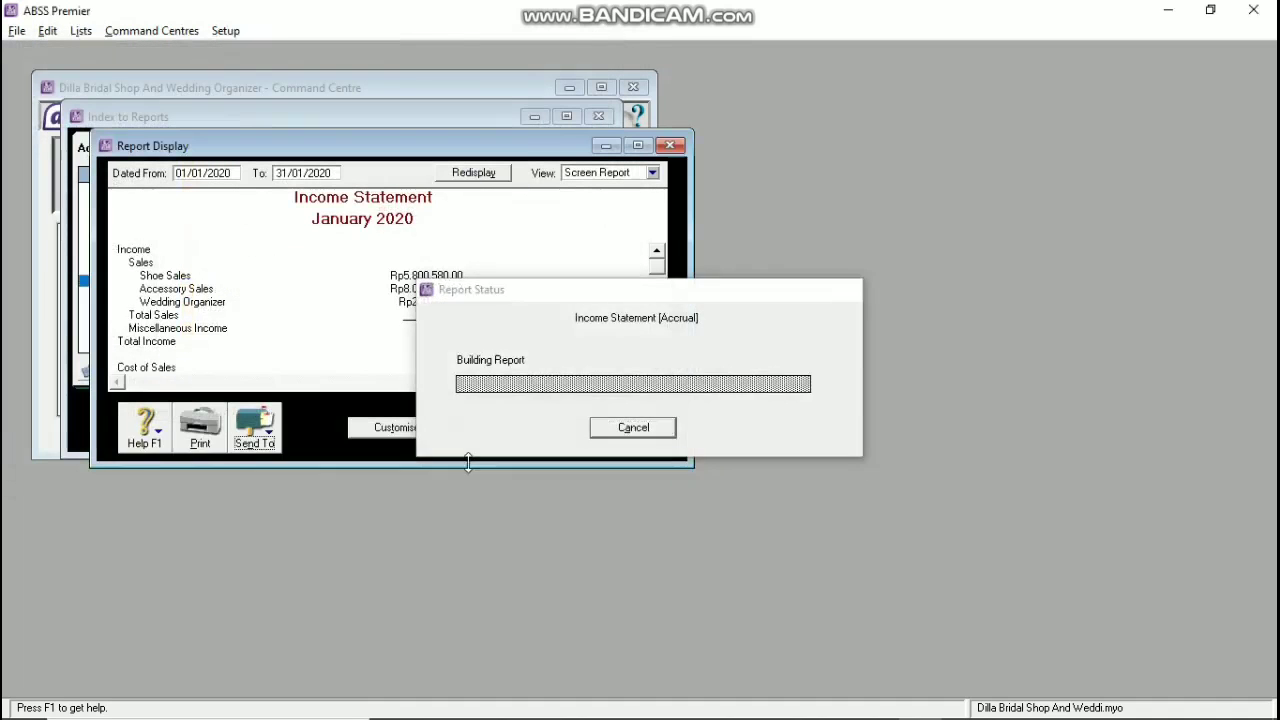
{"action": "left_click", "coordinate": [615, 428]}
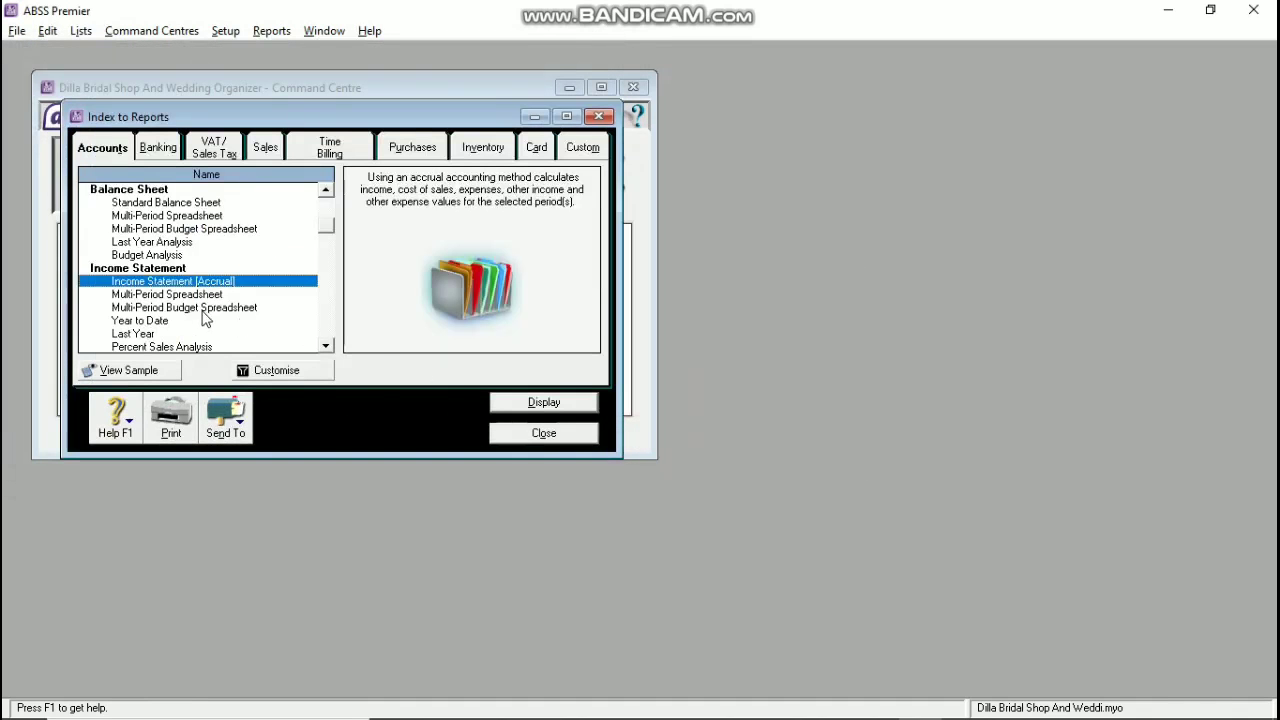
Step: Save the January 2020 Account Transactions [Accrual] report as a PDF on drive D
{"action": "scroll", "coordinate": [190, 290], "scroll_direction": "up", "scroll_amount": 3}
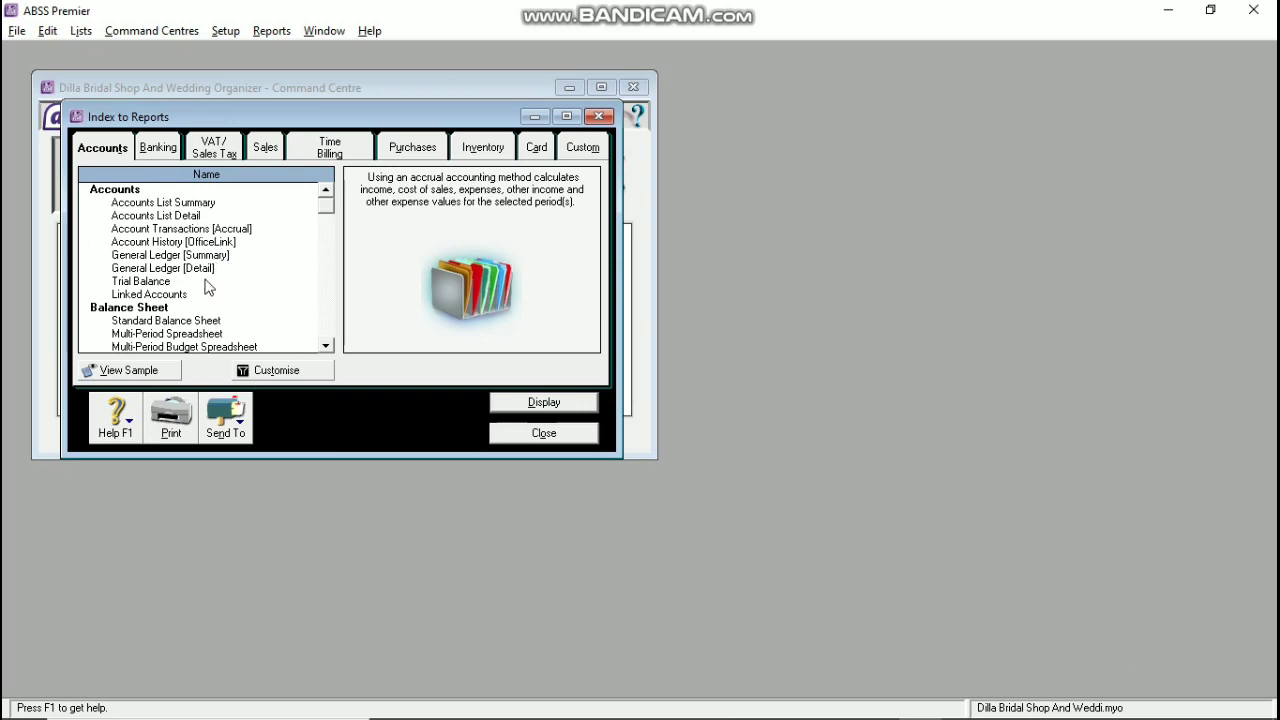
{"action": "double_click", "coordinate": [204, 232]}
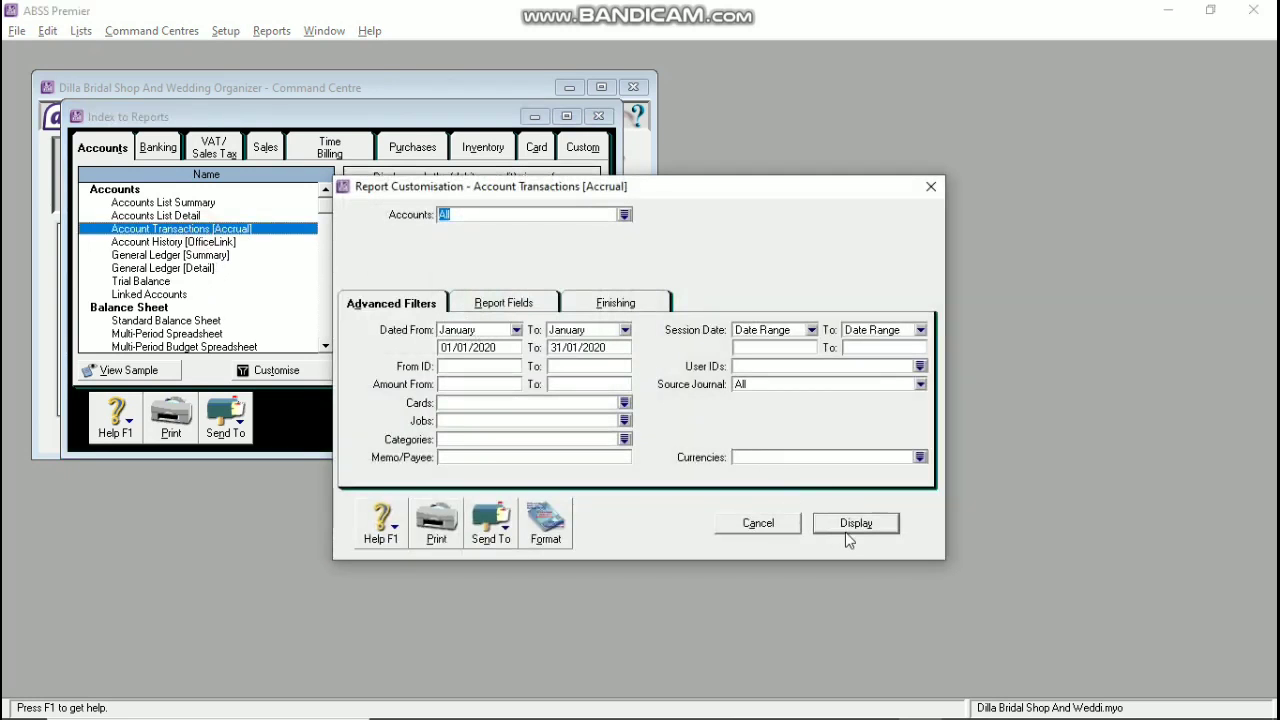
{"action": "left_click", "coordinate": [886, 523]}
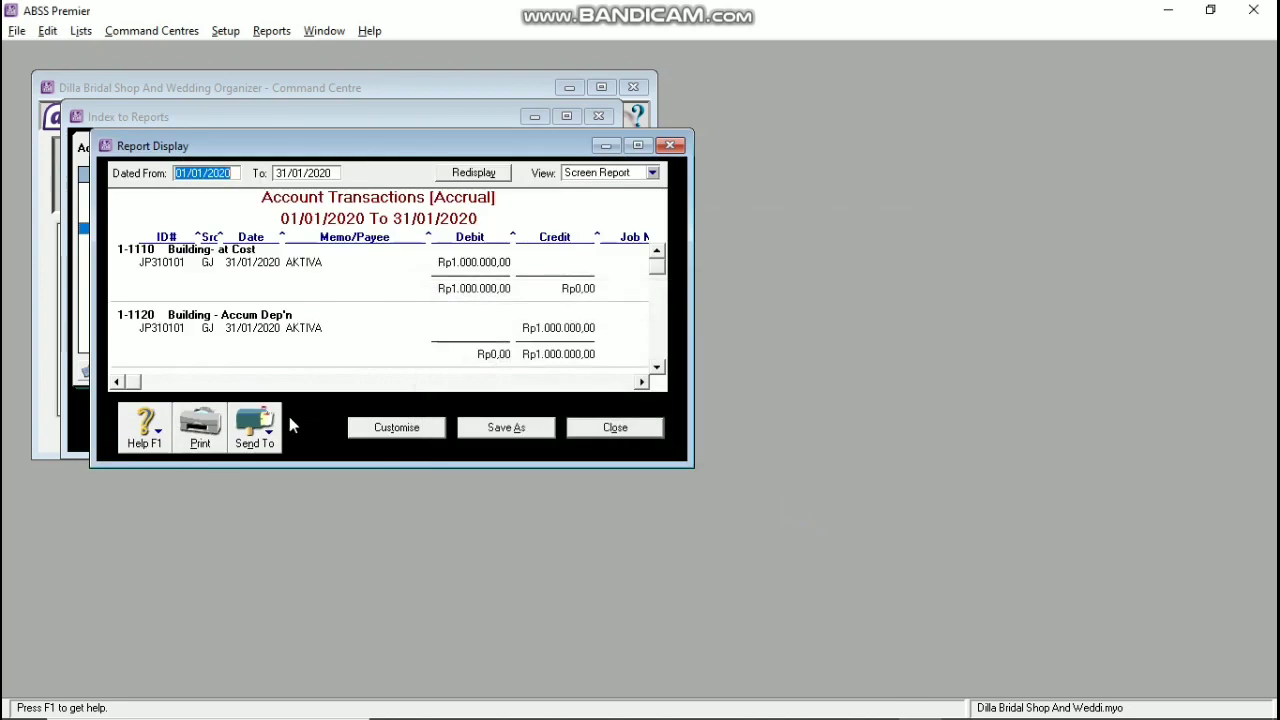
{"action": "left_click", "coordinate": [256, 425]}
{"action": "left_click", "coordinate": [274, 494]}
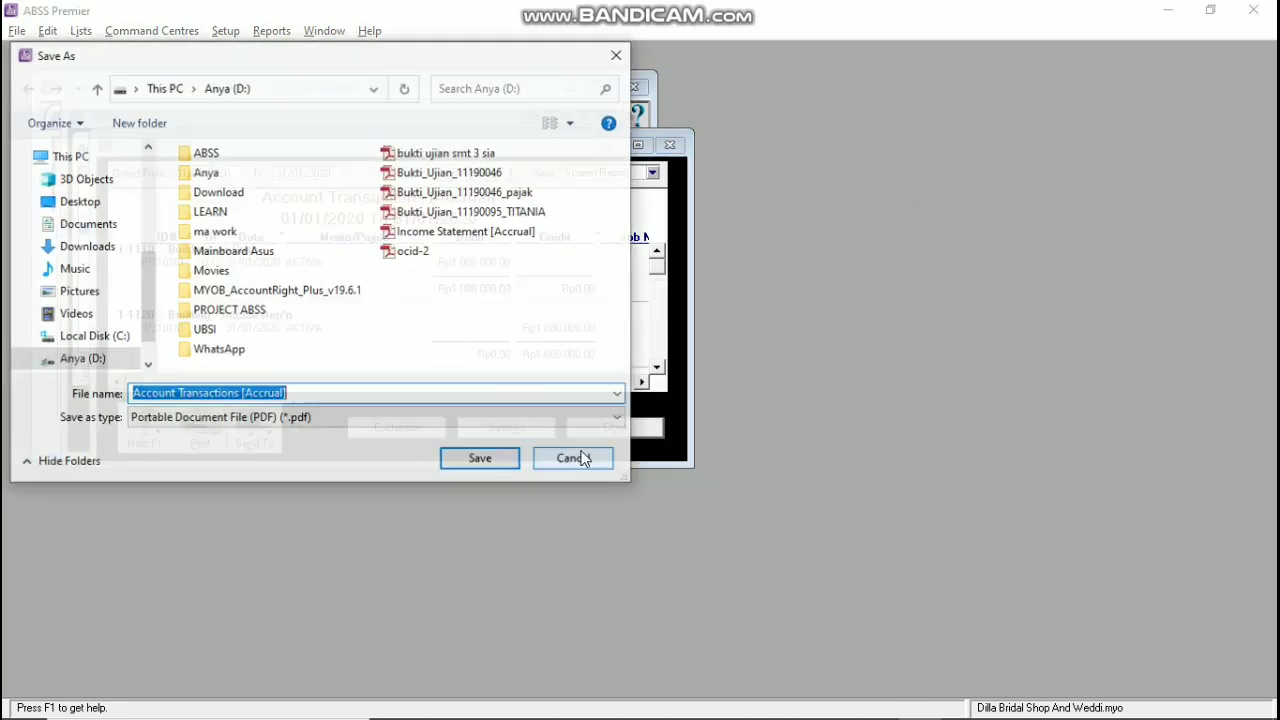
{"action": "left_click", "coordinate": [488, 463]}
{"action": "left_click", "coordinate": [615, 430]}
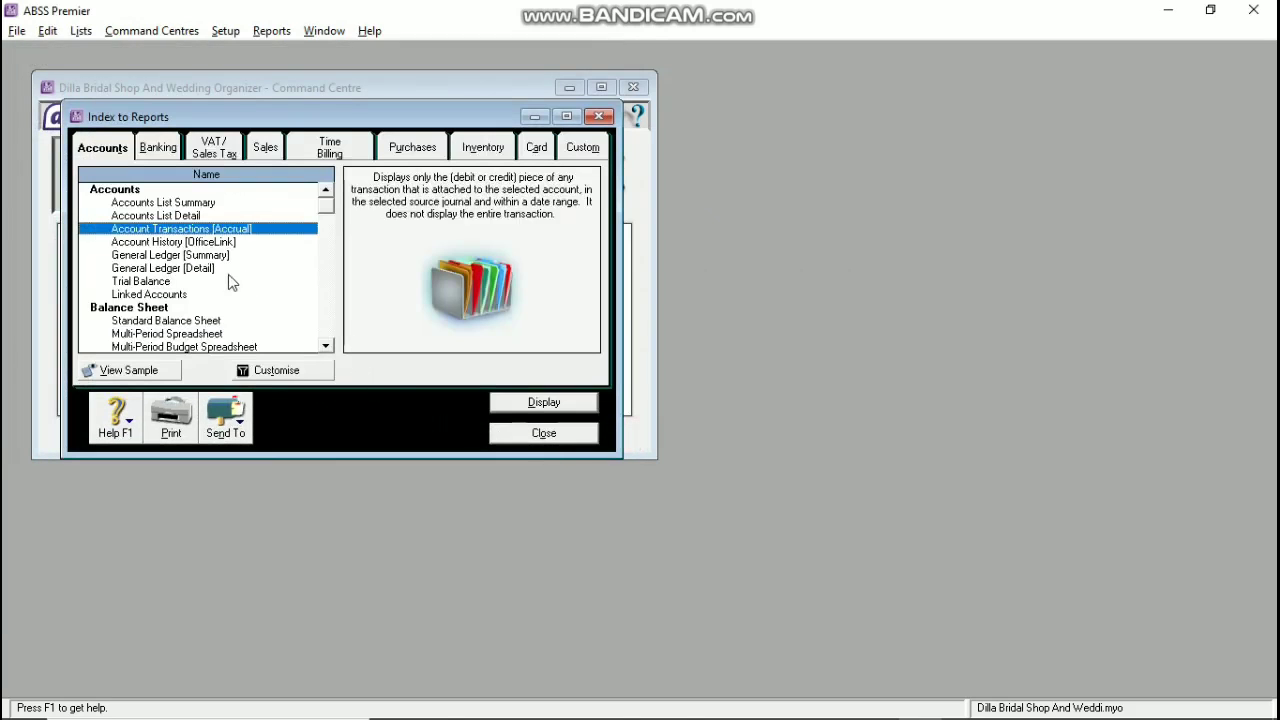
Step: Save the Standard Balance Sheet as a PDF on drive D
{"action": "double_click", "coordinate": [197, 321]}
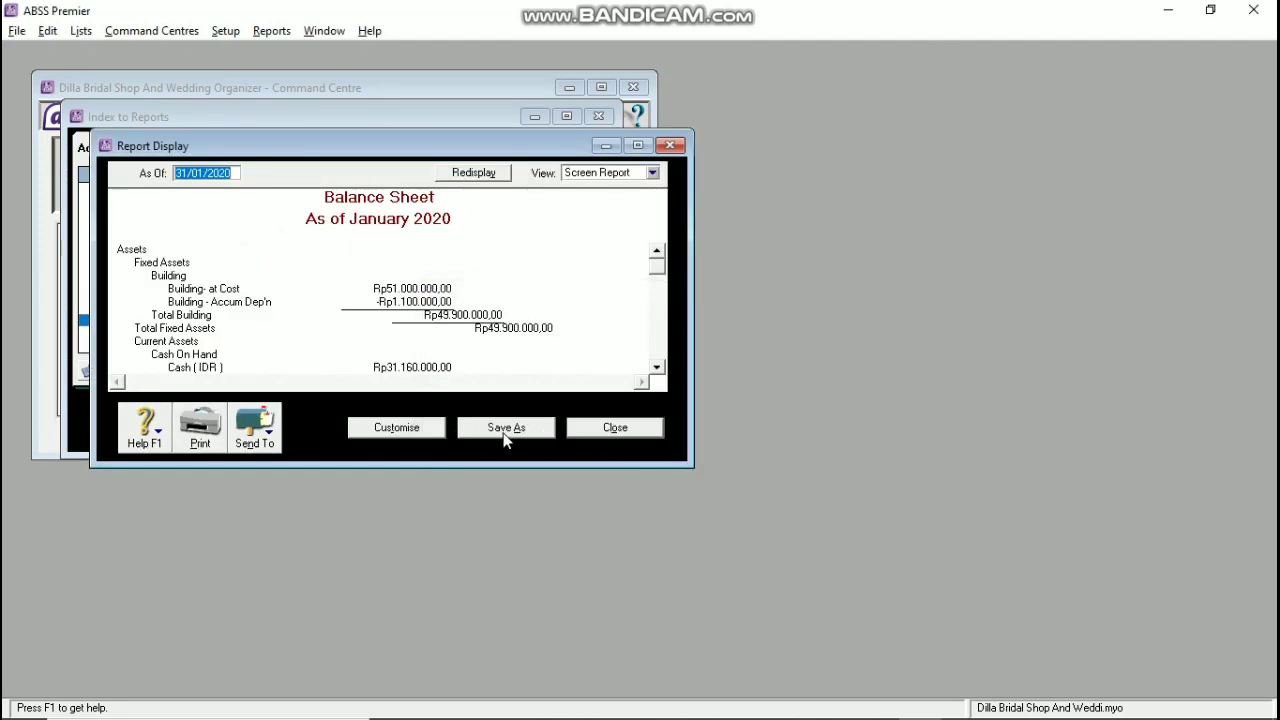
{"action": "left_click", "coordinate": [250, 418]}
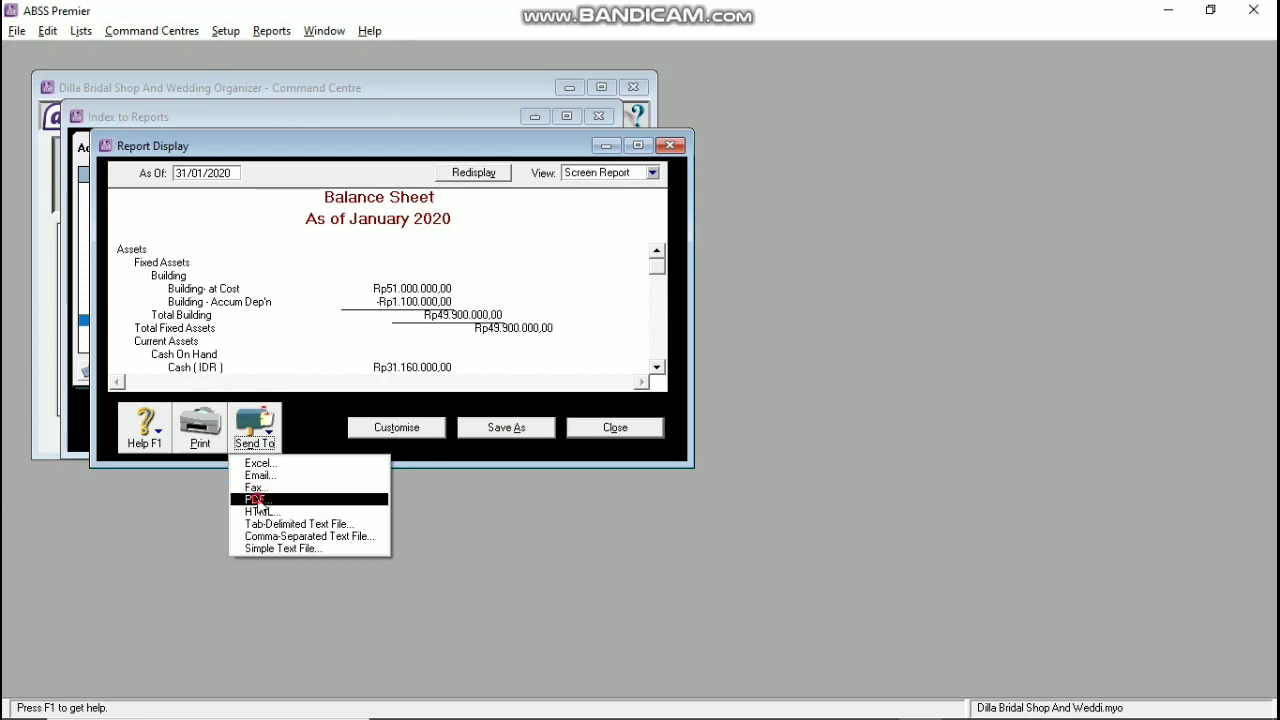
{"action": "left_click", "coordinate": [262, 488]}
{"action": "left_click", "coordinate": [478, 456]}
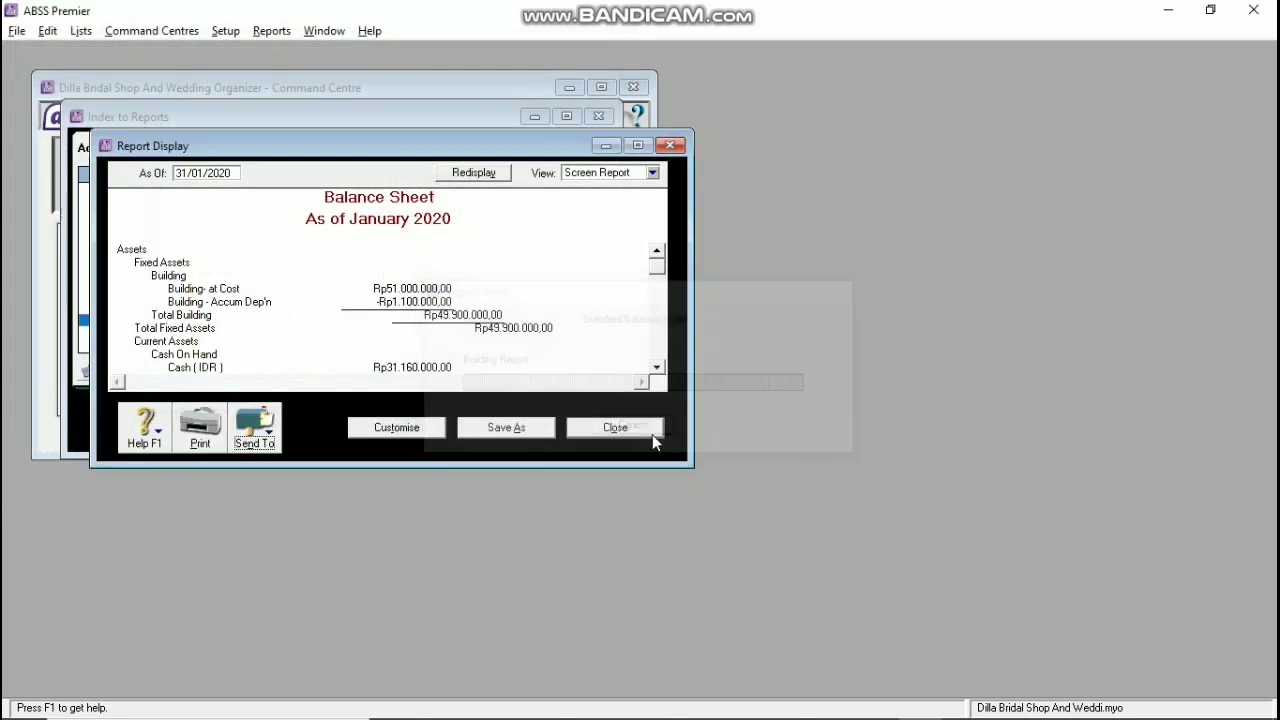
{"action": "left_click", "coordinate": [612, 430]}
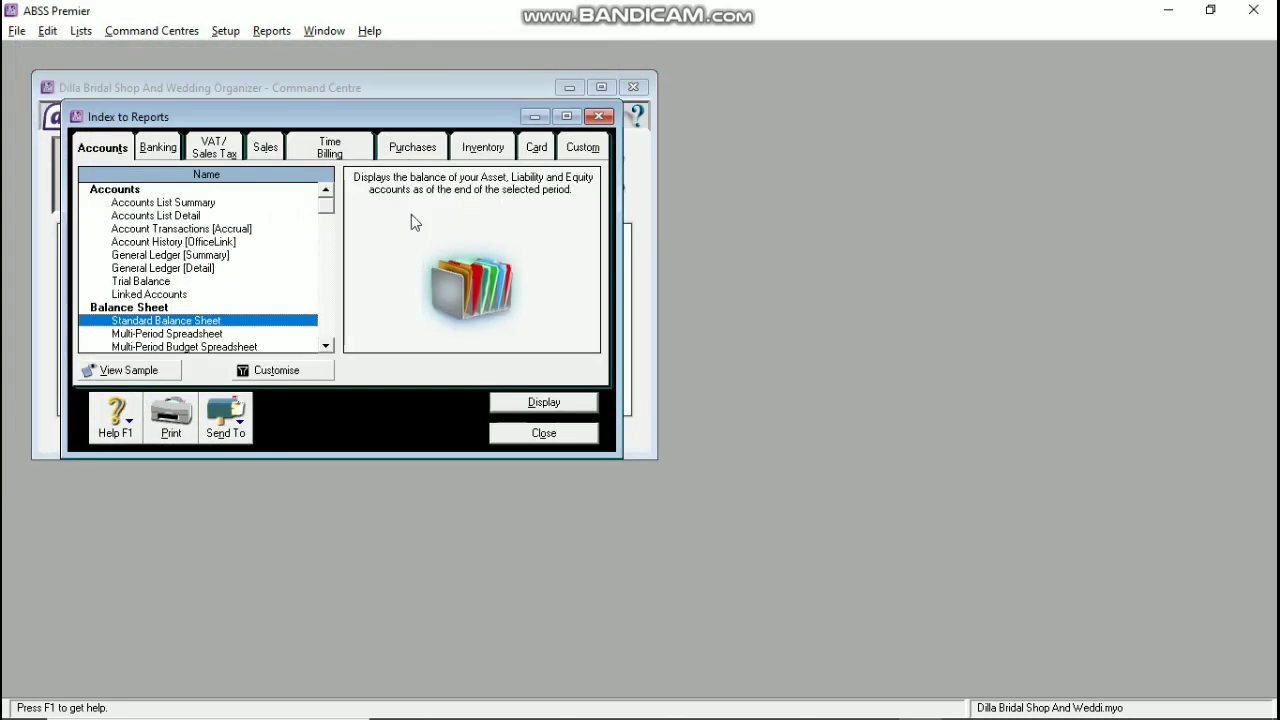
Step: Save the January 2020 Cash Disbursements journal from Banking reports as a PDF on drive D
{"action": "left_click", "coordinate": [176, 150]}
{"action": "double_click", "coordinate": [175, 296]}
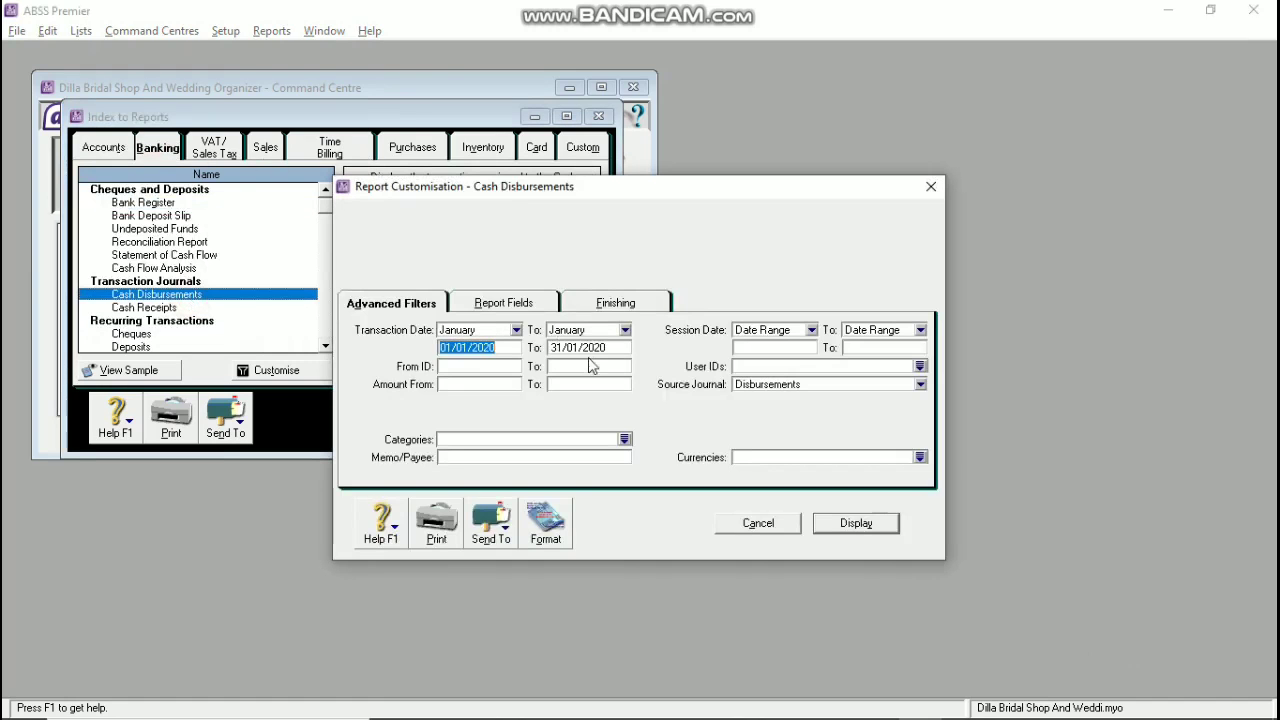
{"action": "left_click", "coordinate": [856, 523]}
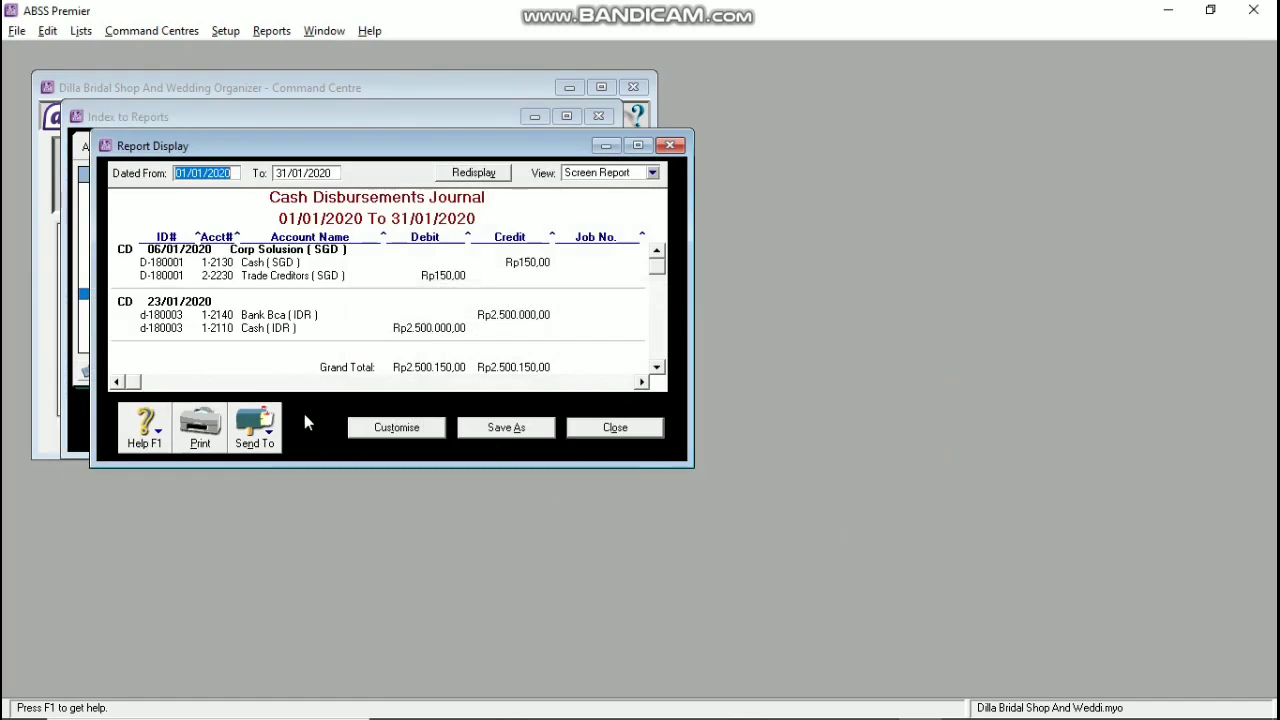
{"action": "left_click", "coordinate": [254, 427]}
{"action": "left_click", "coordinate": [250, 495]}
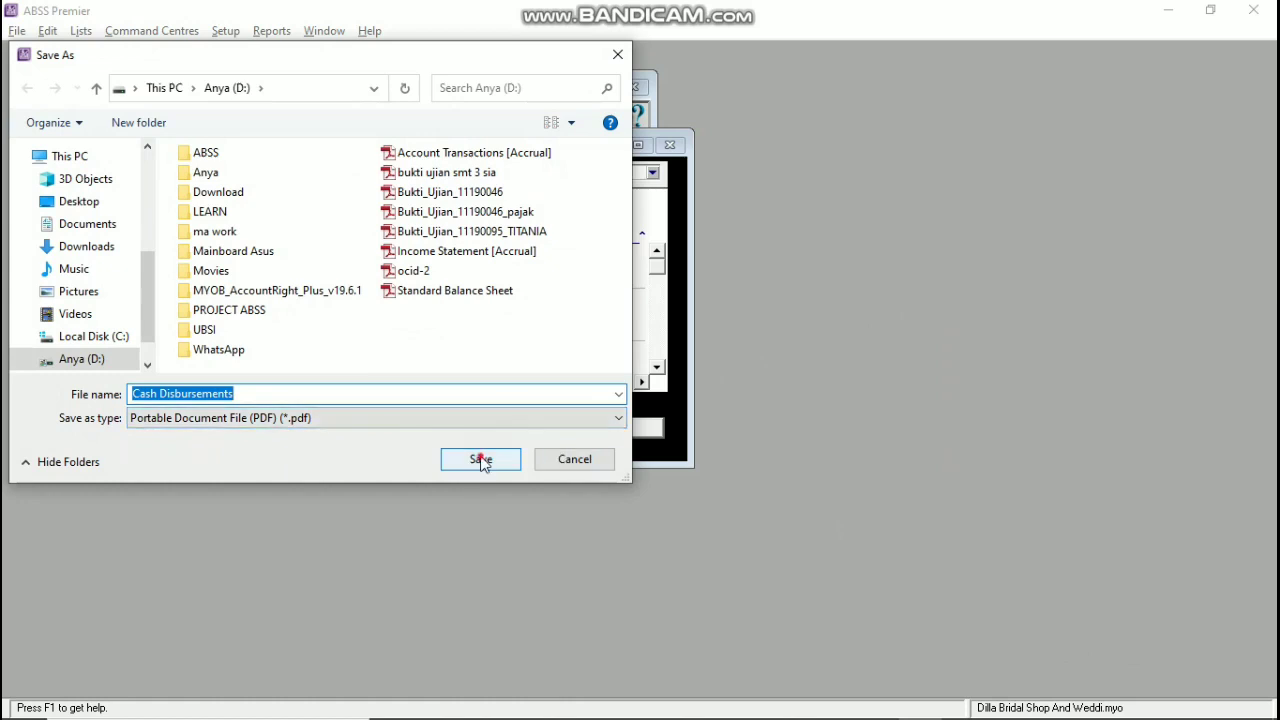
{"action": "left_click", "coordinate": [481, 460]}
Step: Save the January 2020 Cash Receipts journal as a PDF on drive D
{"action": "double_click", "coordinate": [179, 308]}
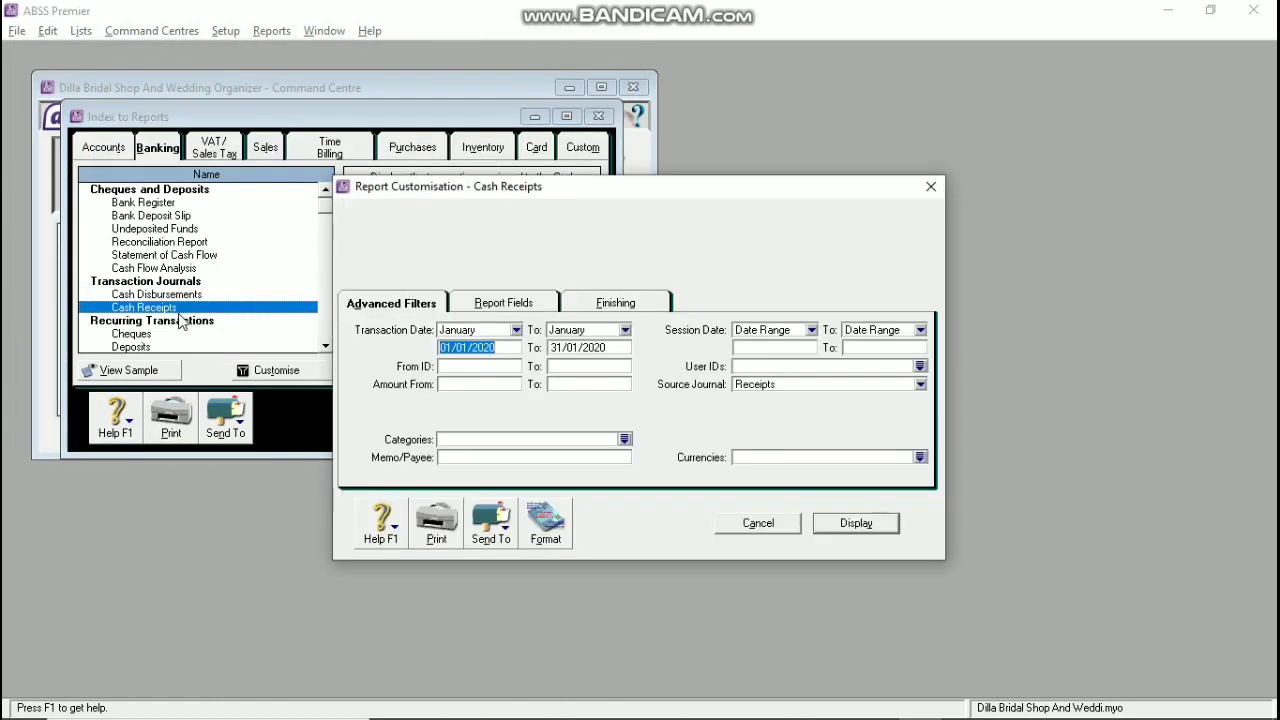
{"action": "left_click", "coordinate": [846, 523]}
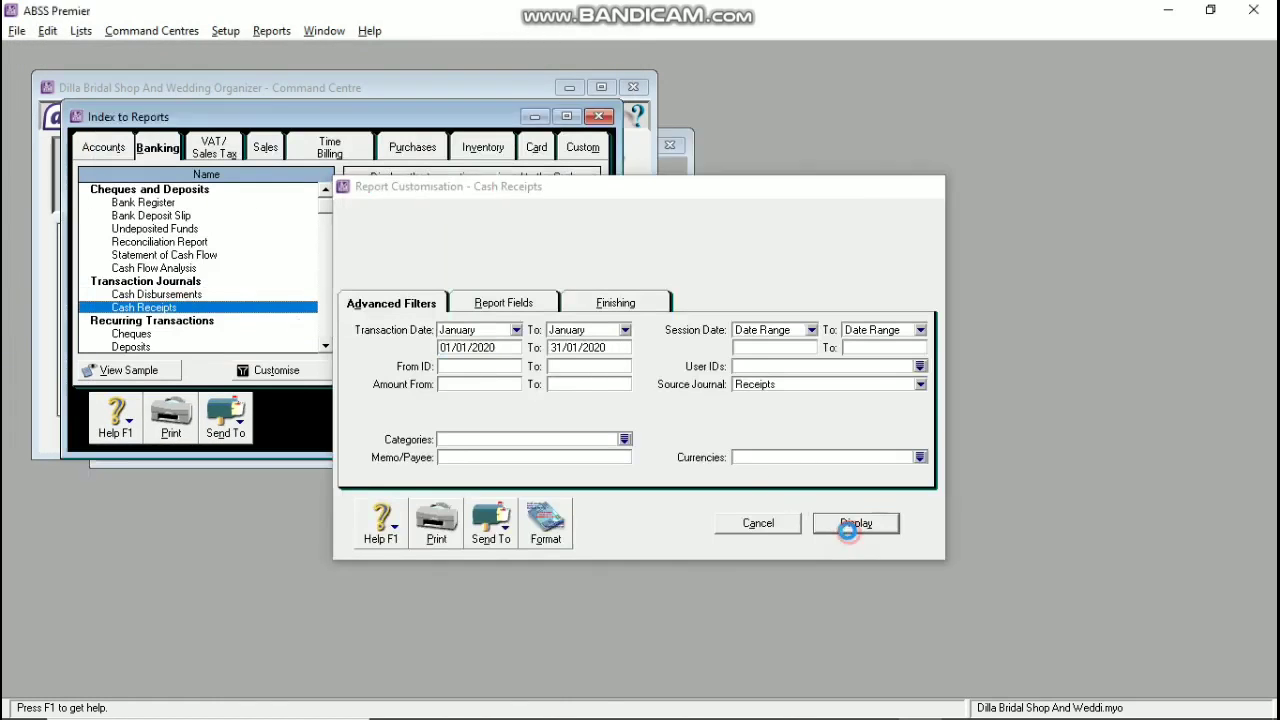
{"action": "left_click", "coordinate": [254, 427]}
{"action": "left_click", "coordinate": [265, 497]}
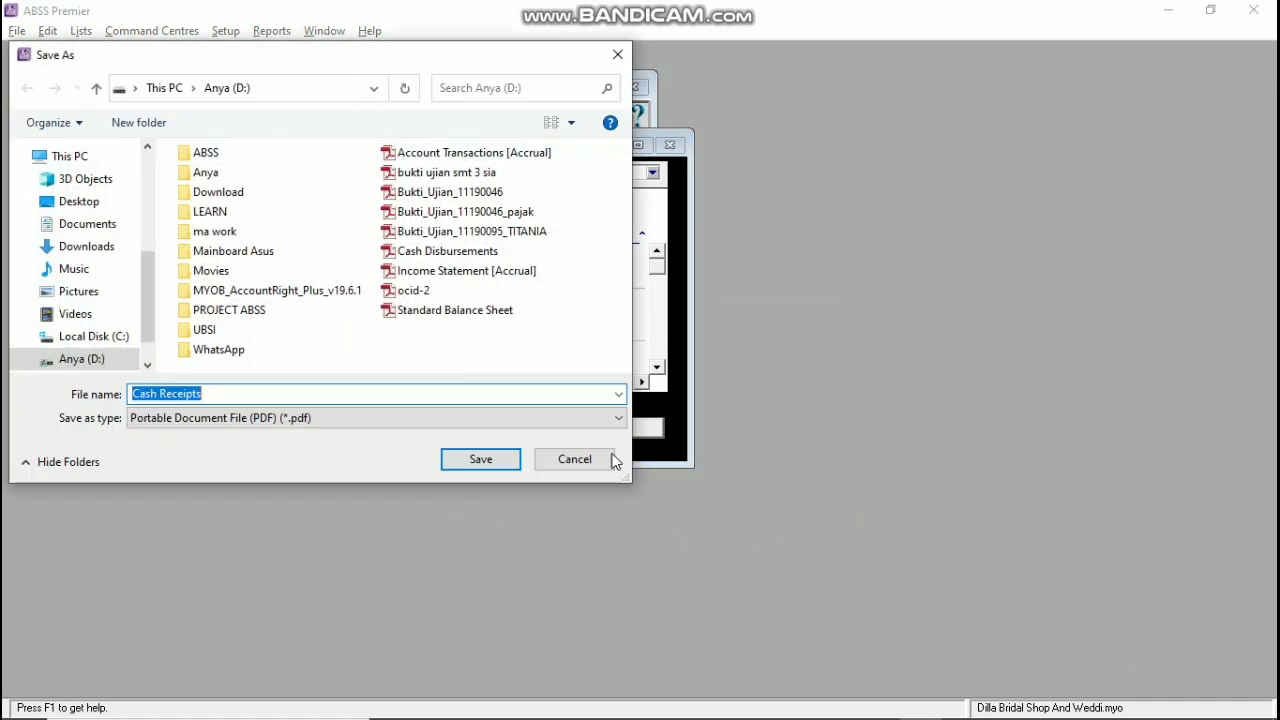
{"action": "left_click", "coordinate": [461, 457]}
{"action": "left_click", "coordinate": [596, 433]}
{"action": "left_click", "coordinate": [270, 150]}
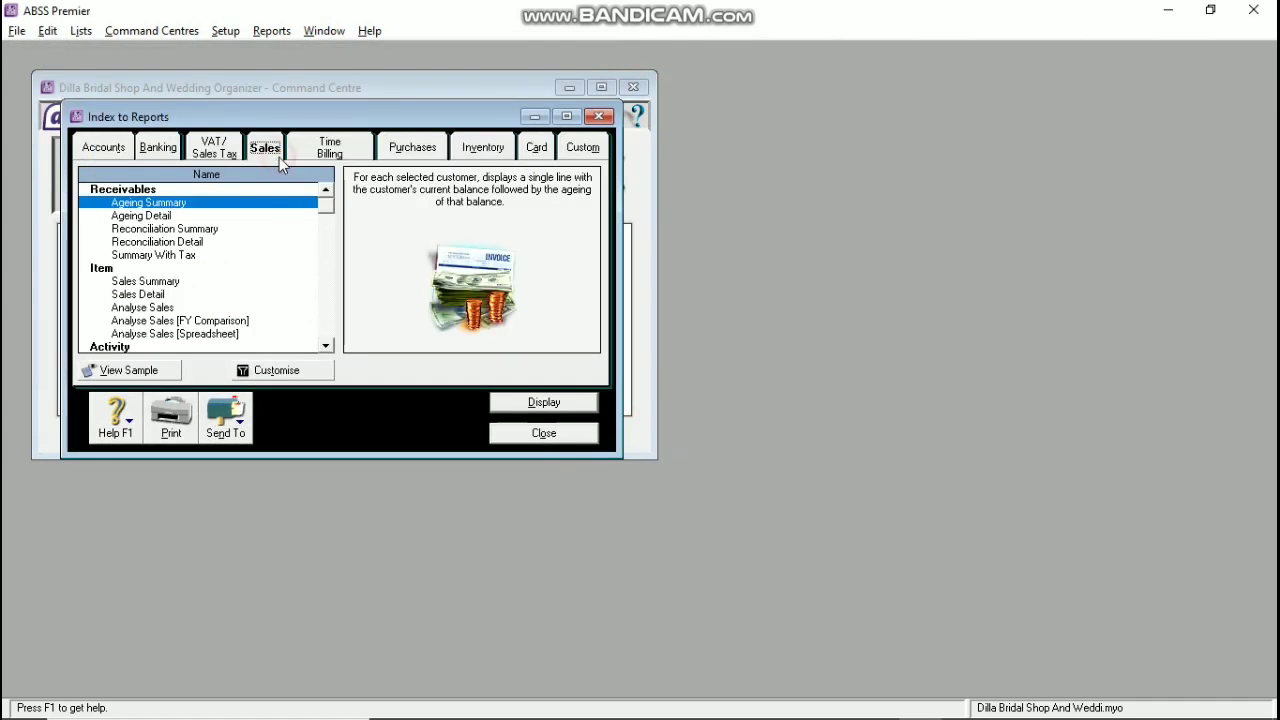
Step: Save the January 2020 customer Sales Summary as a PDF on drive D
{"action": "scroll", "coordinate": [170, 290], "scroll_direction": "down", "scroll_amount": 5}
{"action": "left_click", "coordinate": [166, 283]}
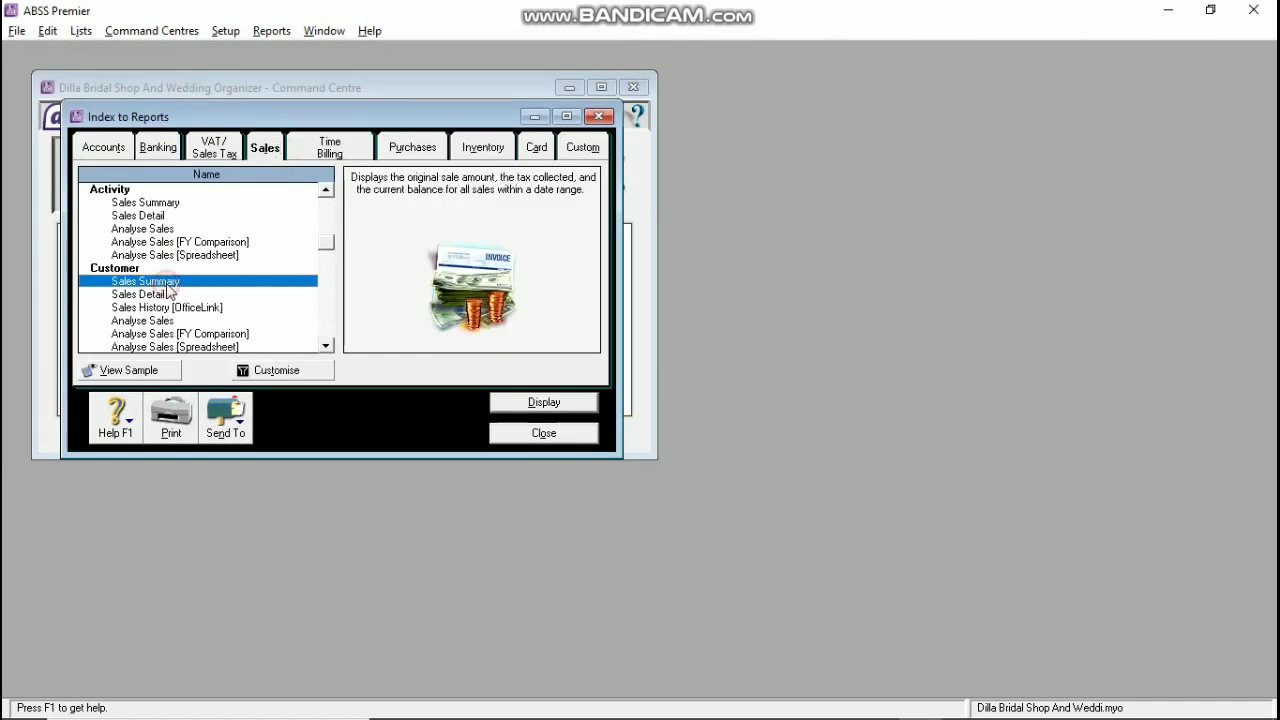
{"action": "left_click", "coordinate": [535, 405]}
{"action": "left_click", "coordinate": [250, 428]}
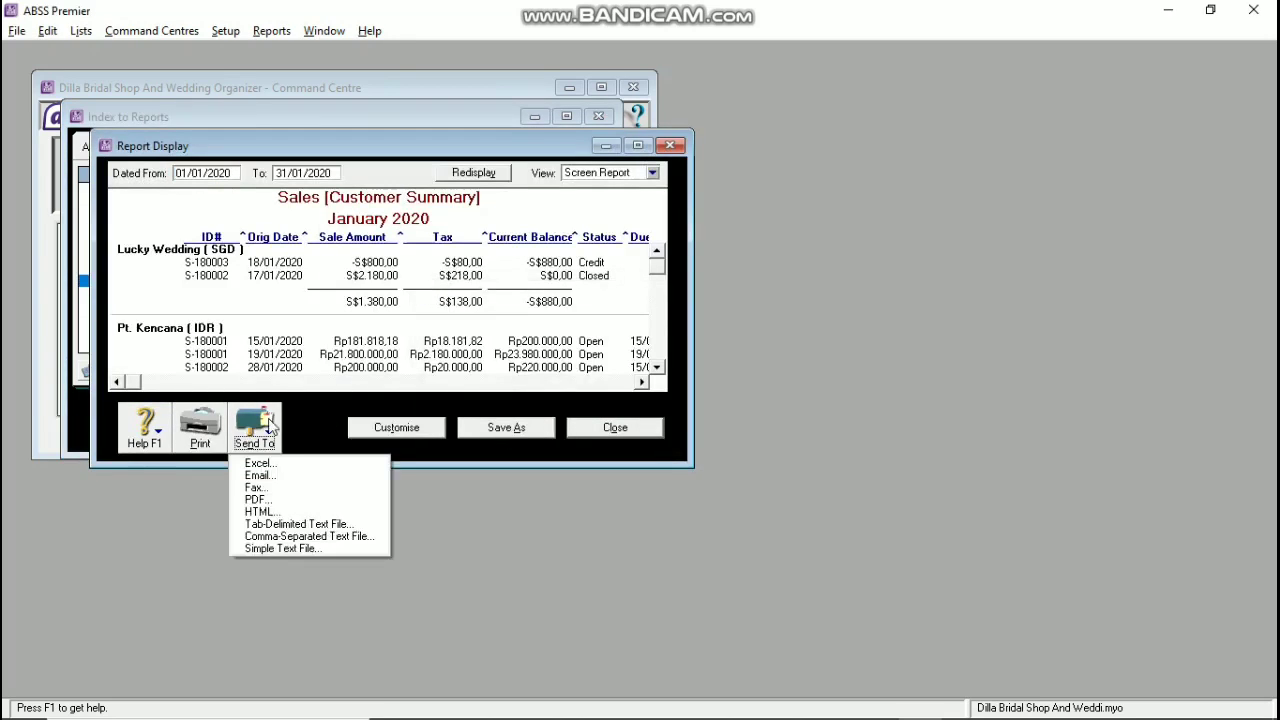
{"action": "left_click", "coordinate": [286, 497]}
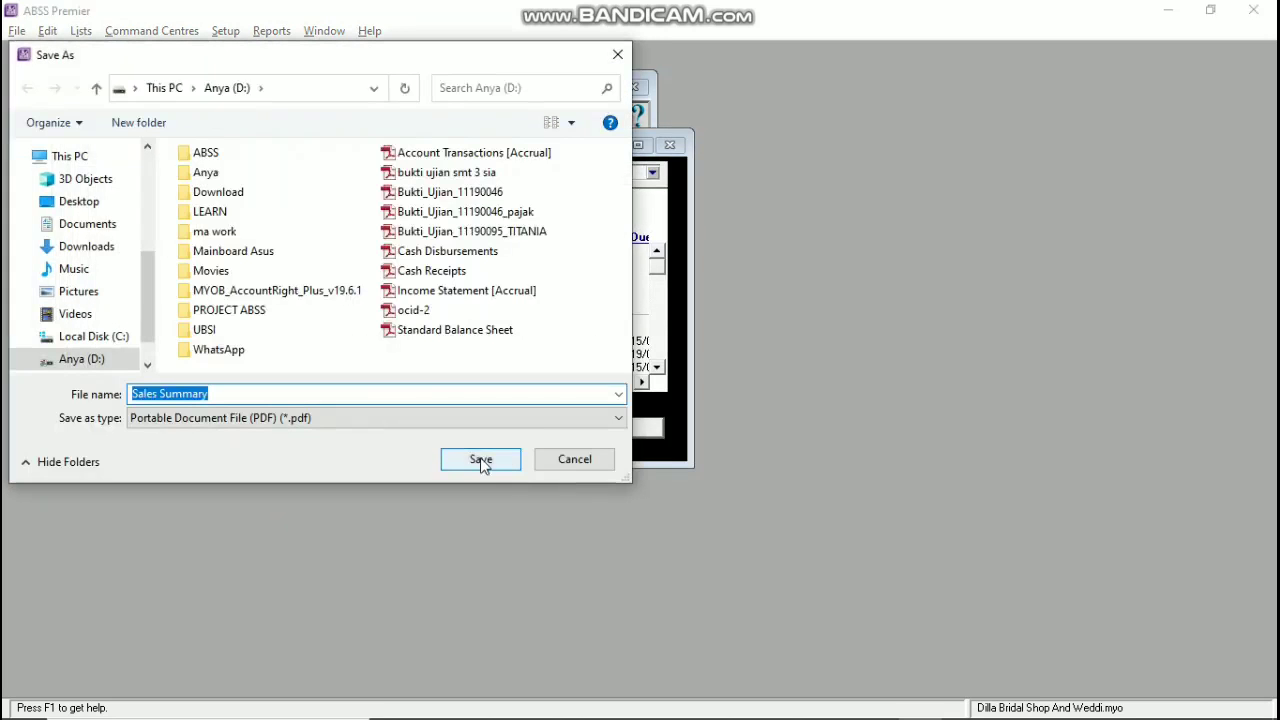
{"action": "left_click", "coordinate": [481, 460]}
{"action": "left_click", "coordinate": [575, 438]}
Step: Save the January 2020 supplier Purchases Summary as a PDF on drive D
{"action": "left_click", "coordinate": [415, 146]}
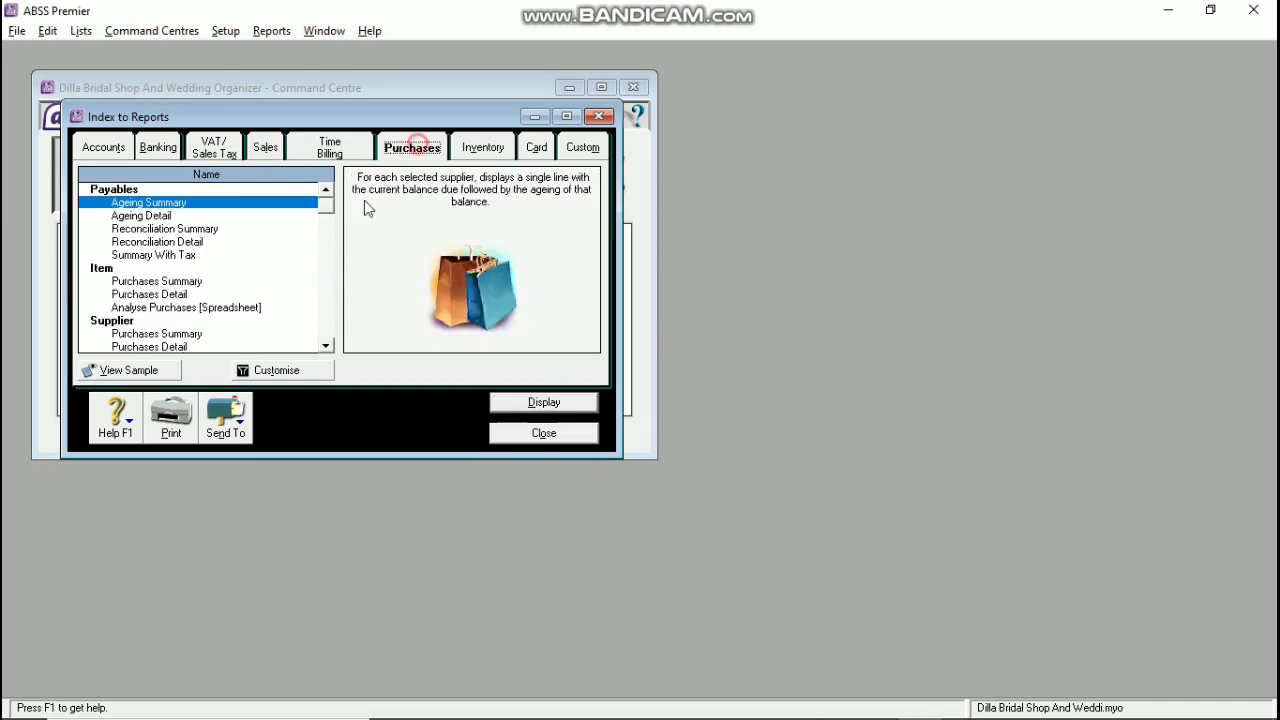
{"action": "scroll", "coordinate": [162, 296], "scroll_direction": "down", "scroll_amount": 2}
{"action": "left_click", "coordinate": [158, 255]}
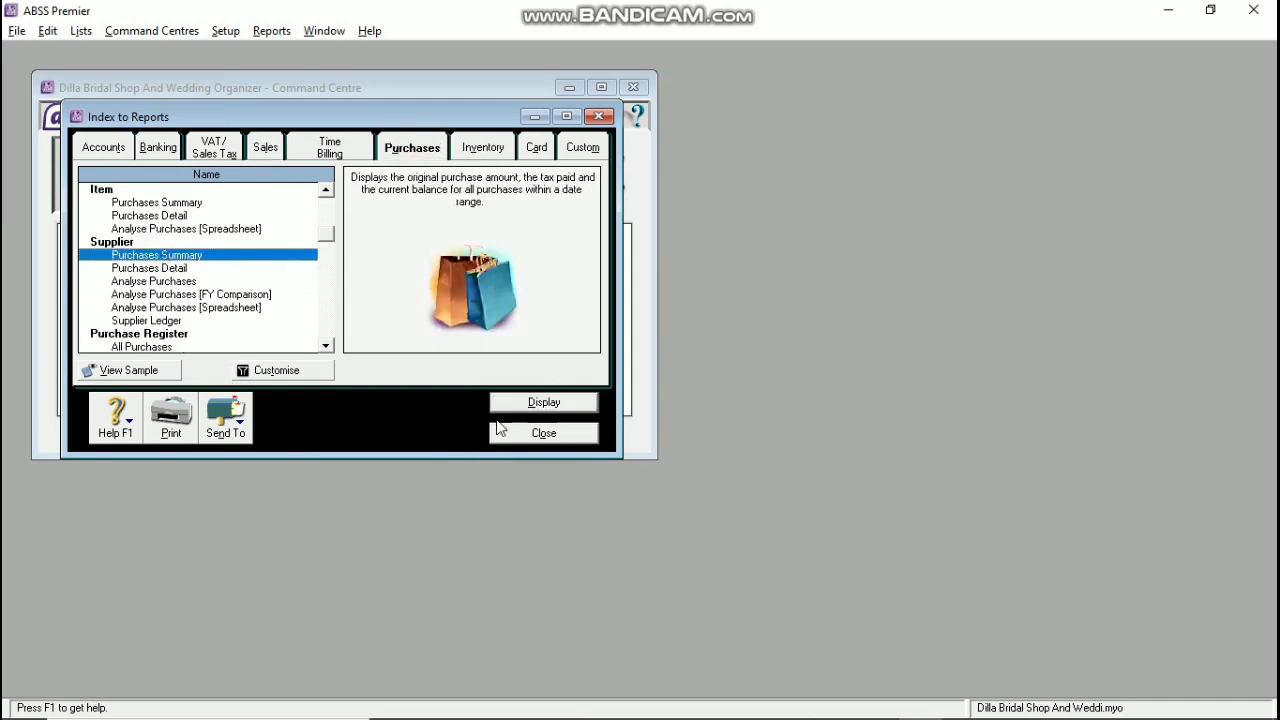
{"action": "left_click", "coordinate": [540, 402]}
{"action": "left_click", "coordinate": [255, 428]}
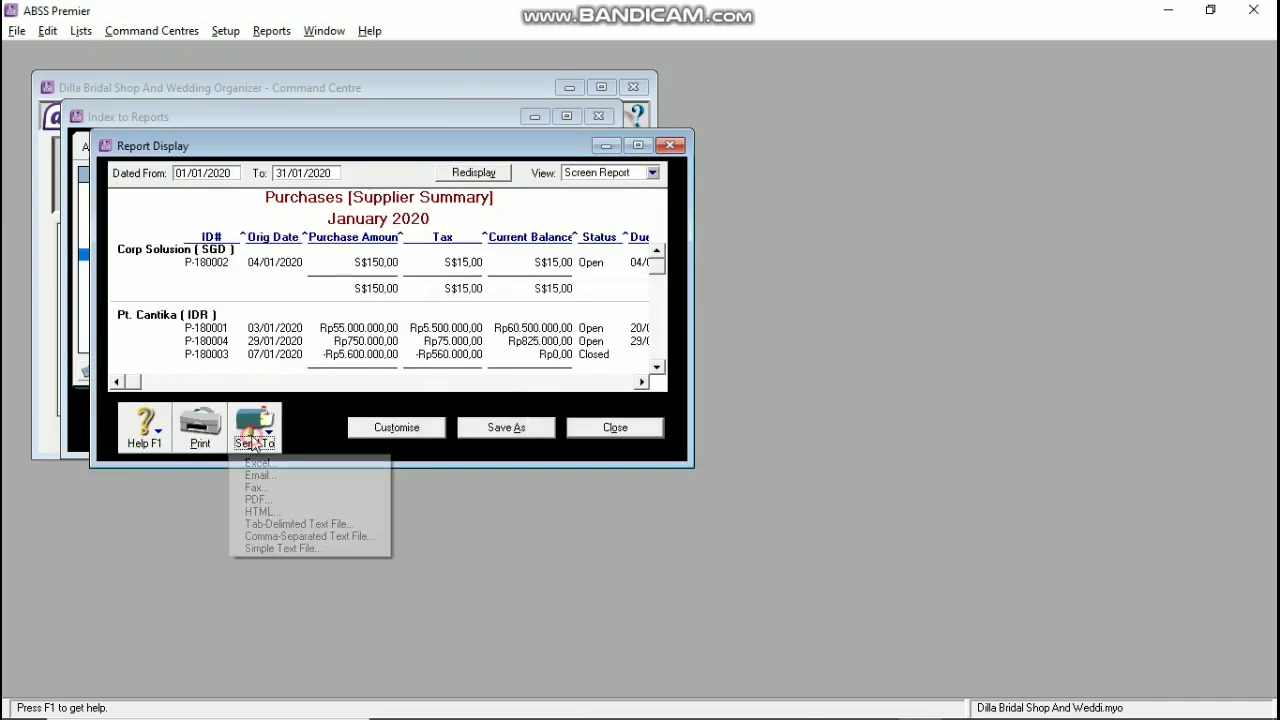
{"action": "left_click", "coordinate": [300, 499]}
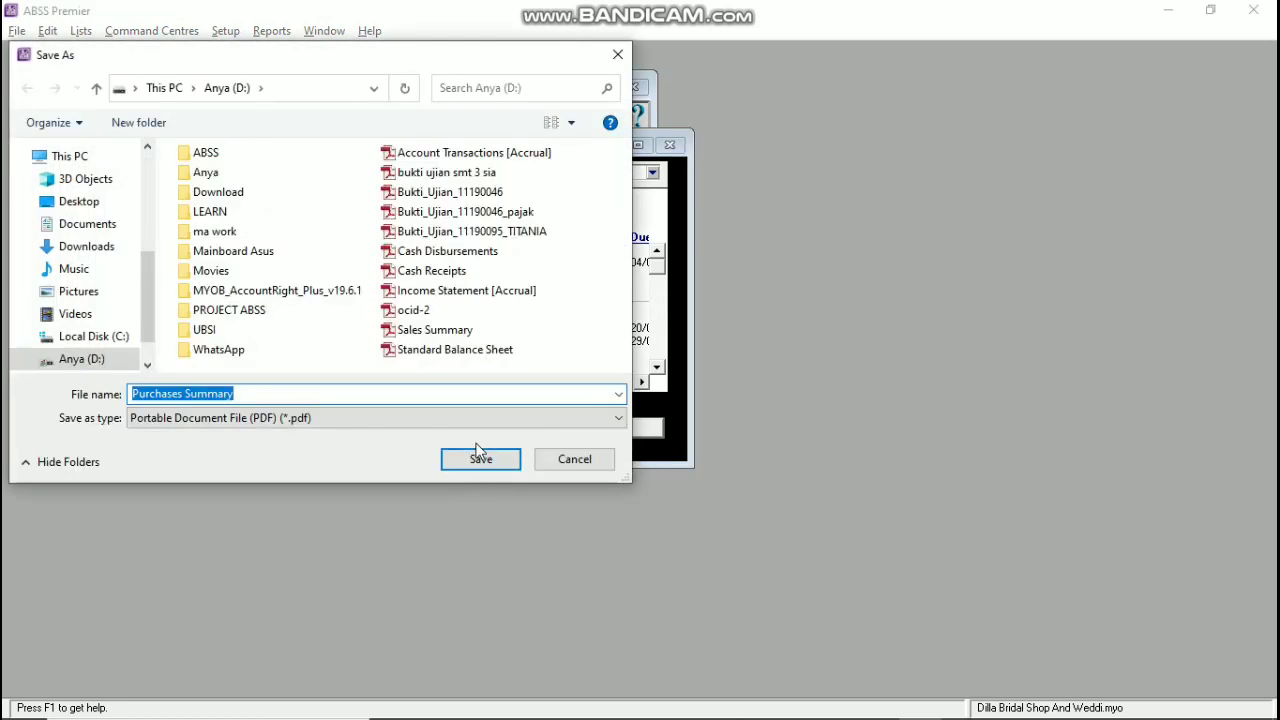
{"action": "left_click", "coordinate": [478, 456]}
{"action": "left_click", "coordinate": [644, 432]}
Step: Close the Index to Reports and quit ABSS Premier without a session report
{"action": "left_click", "coordinate": [549, 436]}
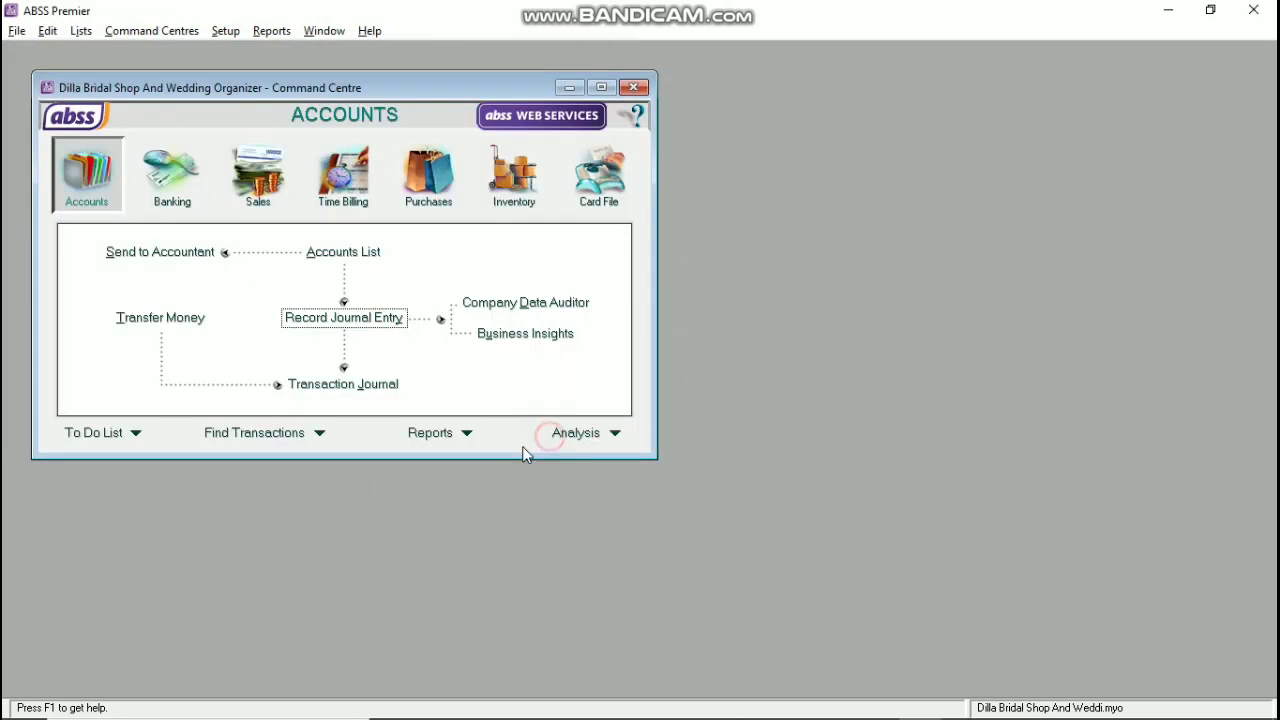
{"action": "left_click", "coordinate": [16, 30]}
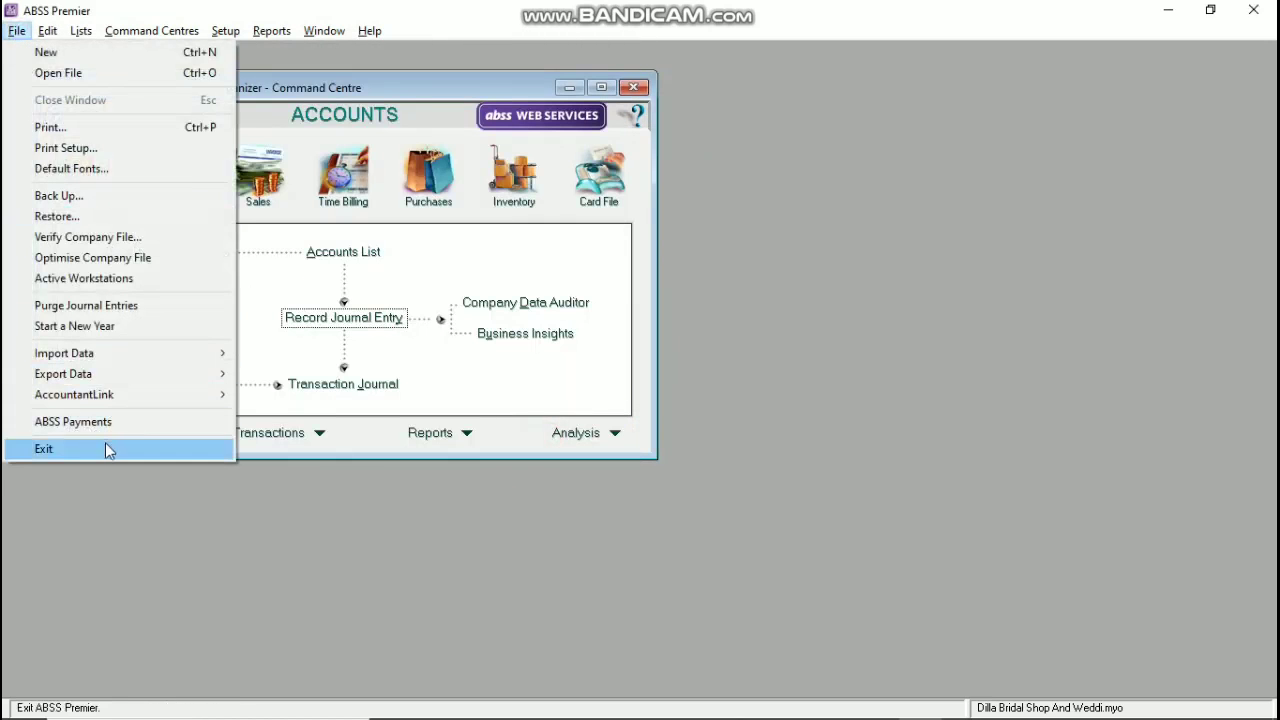
{"action": "left_click", "coordinate": [105, 446]}
{"action": "left_click", "coordinate": [612, 455]}
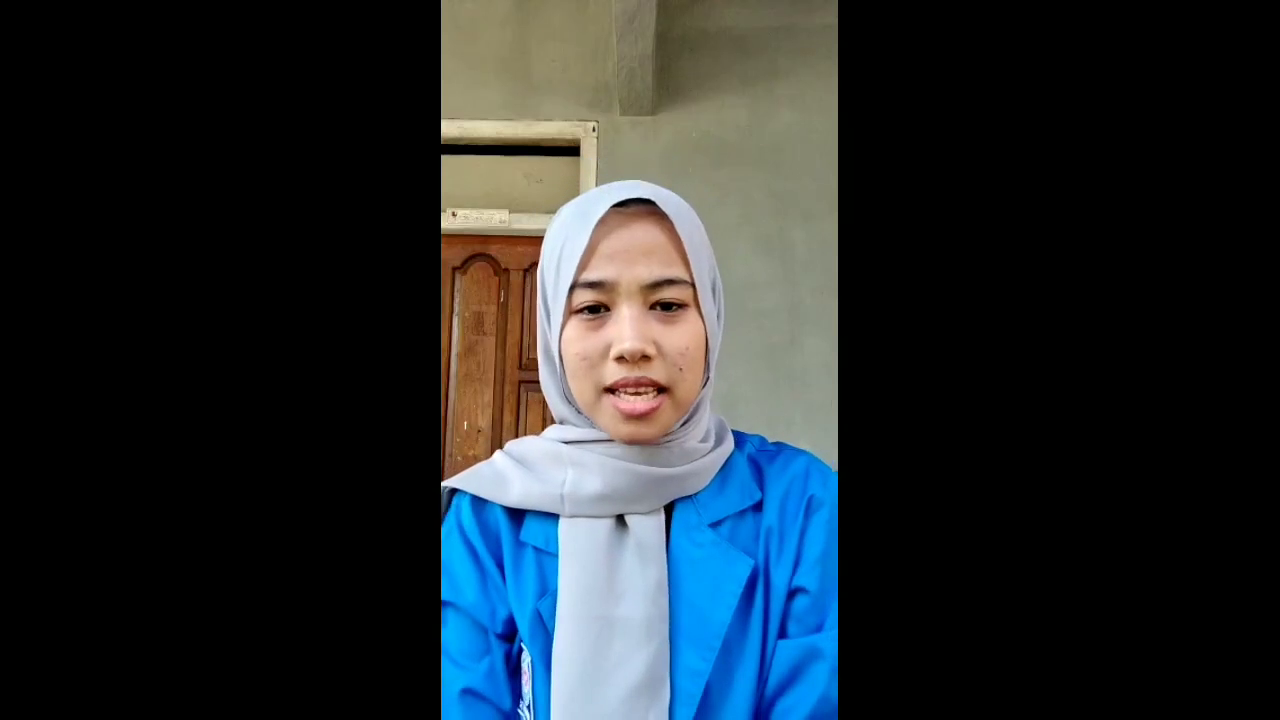